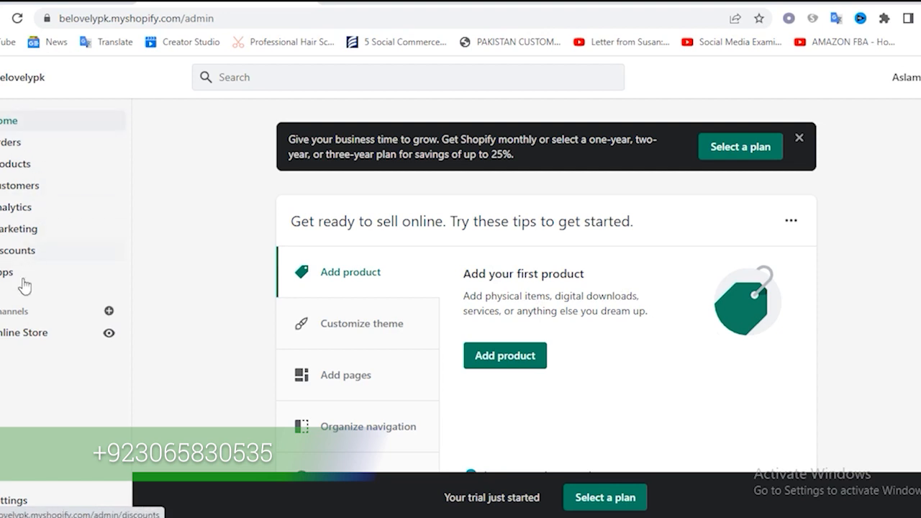
Preview the online store in a separate page, read the error shown there, and return to the admin
click(108, 334)
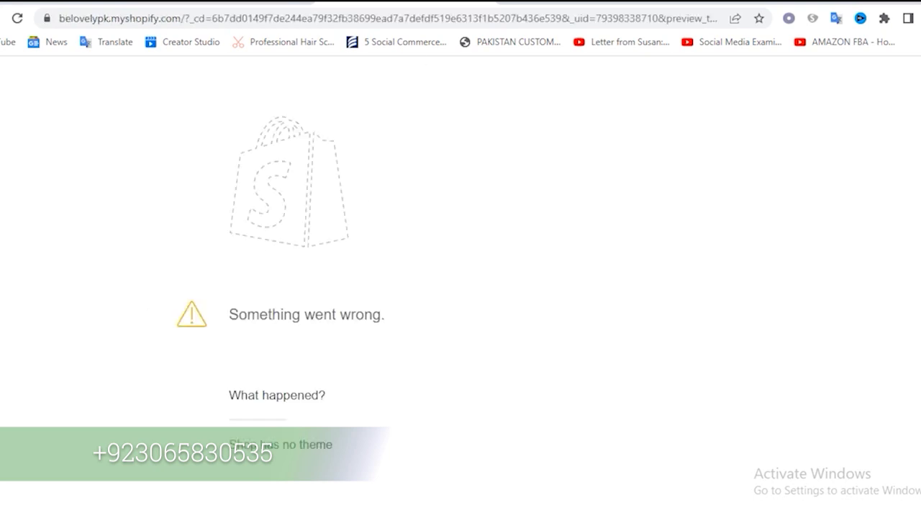
scroll(473, 365, down, 3)
scroll(472, 366, up, 3)
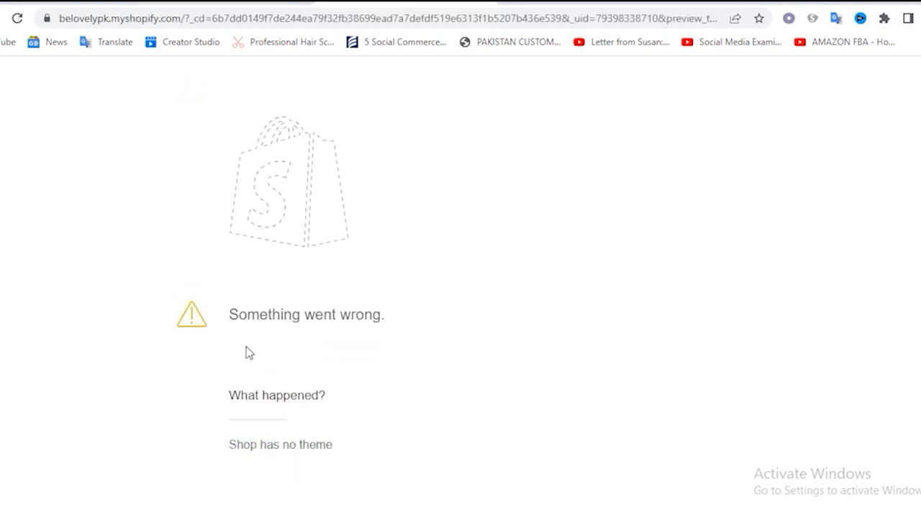
drag(233, 317, 420, 323)
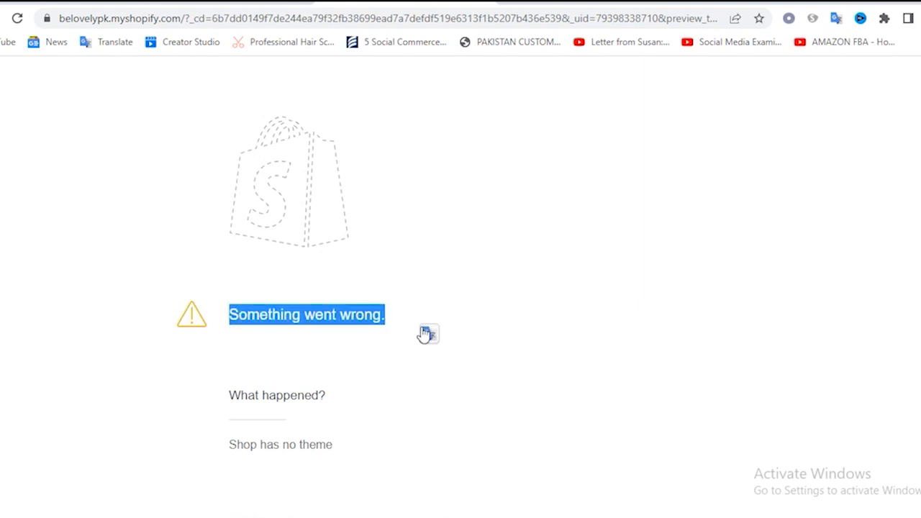
click(427, 332)
click(313, 314)
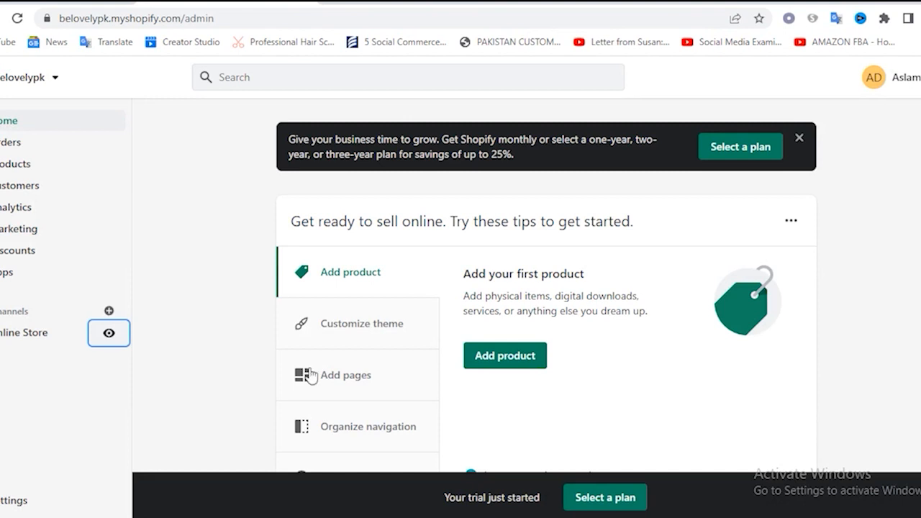
click(434, 2)
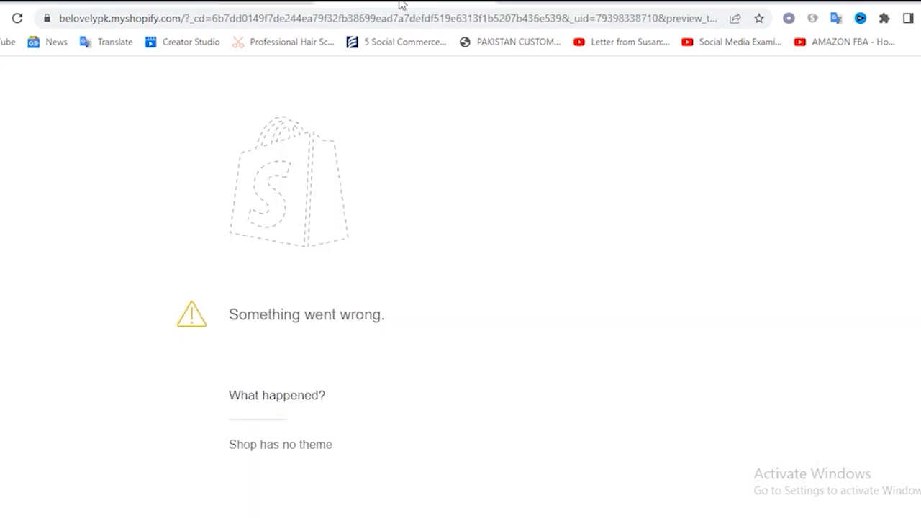
click(207, 4)
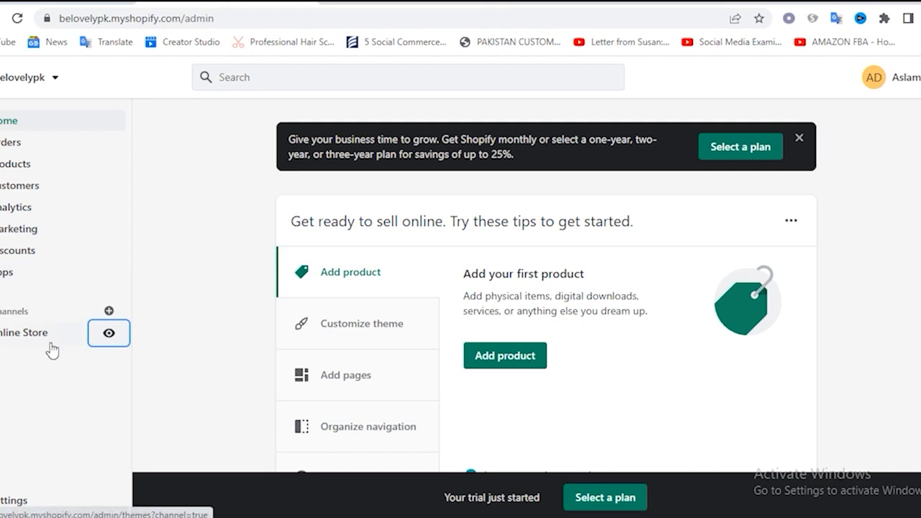
Open the Online Store's theme settings and install the default theme as the current theme
click(23, 341)
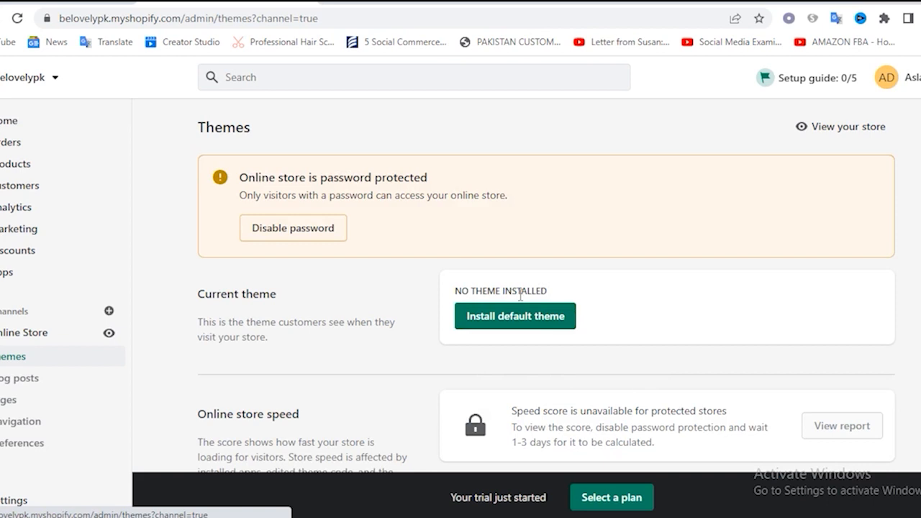
scroll(626, 308, down, 1)
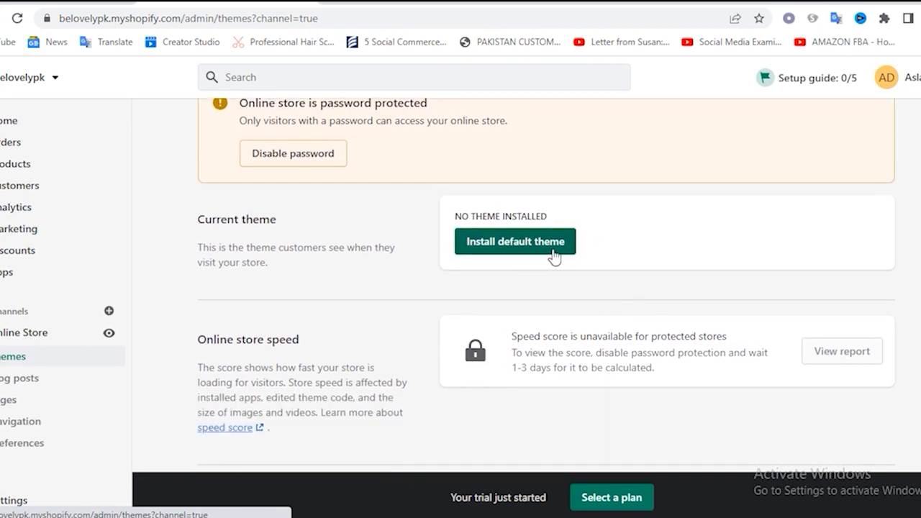
click(512, 257)
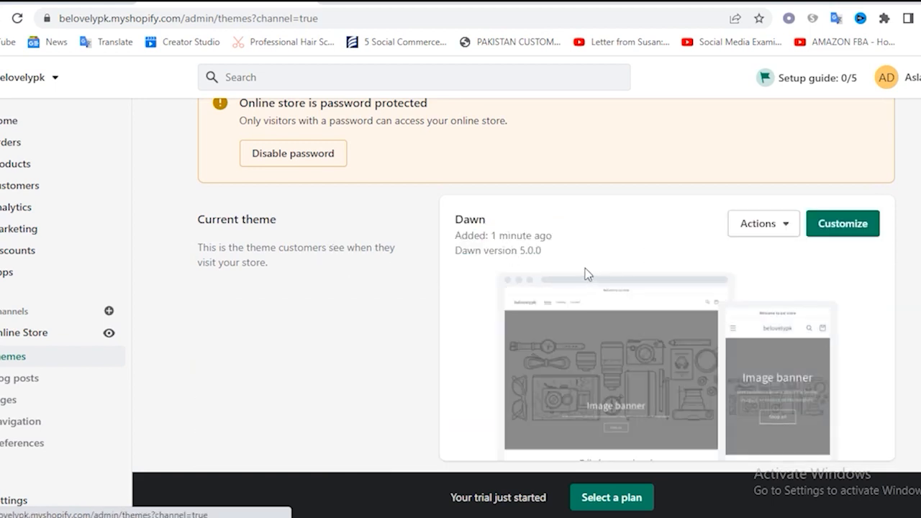
Browse Shopify's free themes and add the Sense theme to the theme library
scroll(428, 272, down, 5)
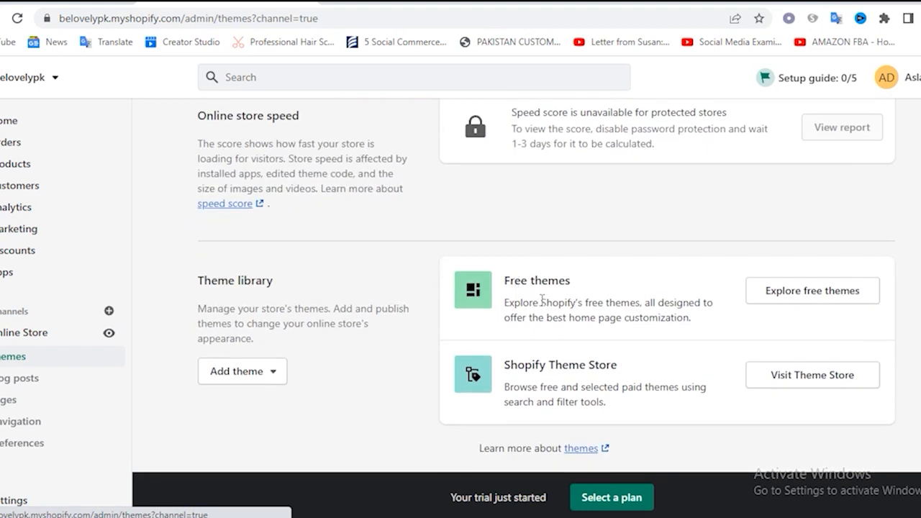
click(775, 296)
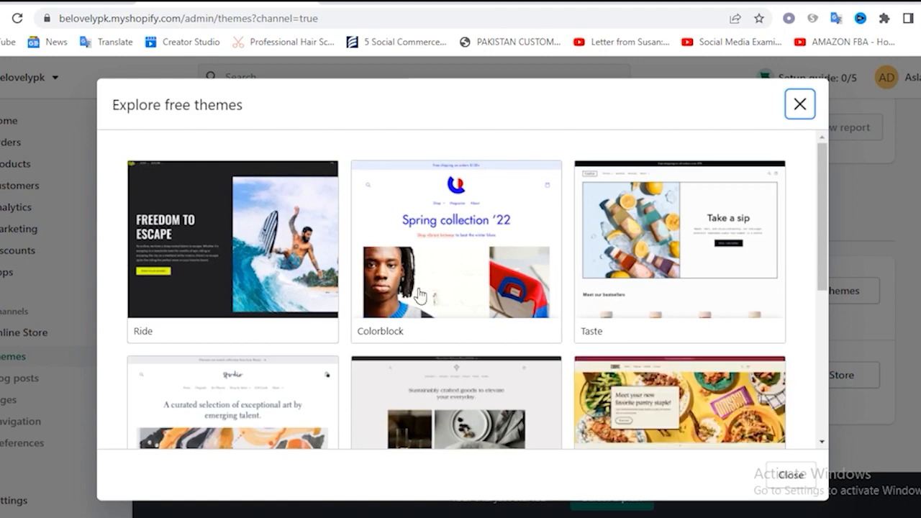
scroll(720, 310, down, 3)
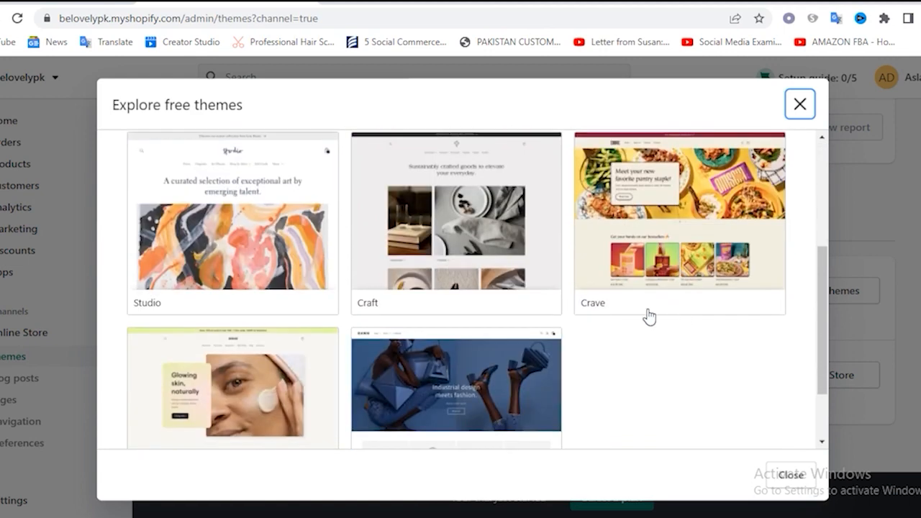
scroll(514, 333, down, 2)
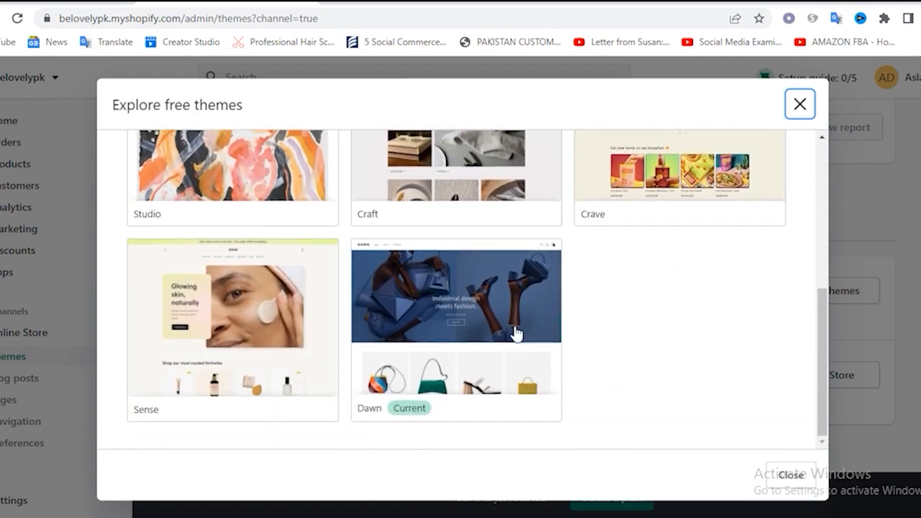
scroll(244, 321, up, 5)
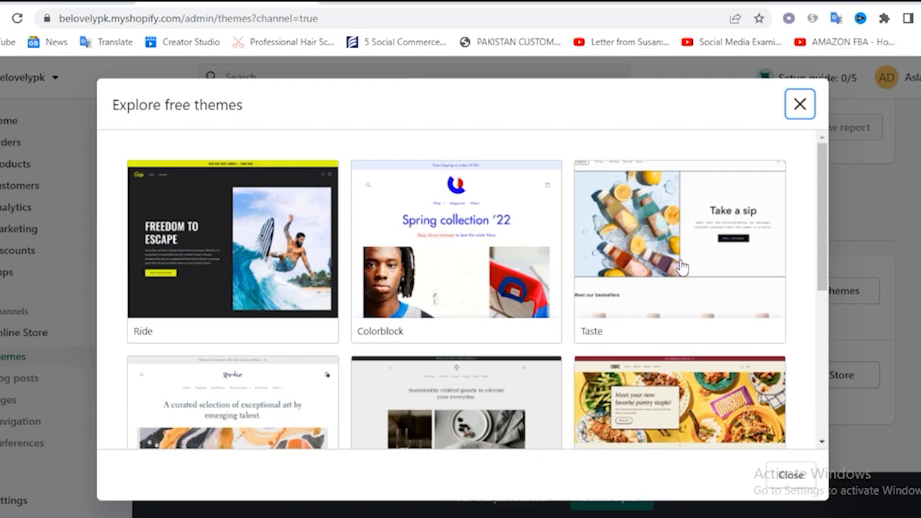
scroll(702, 259, down, 2)
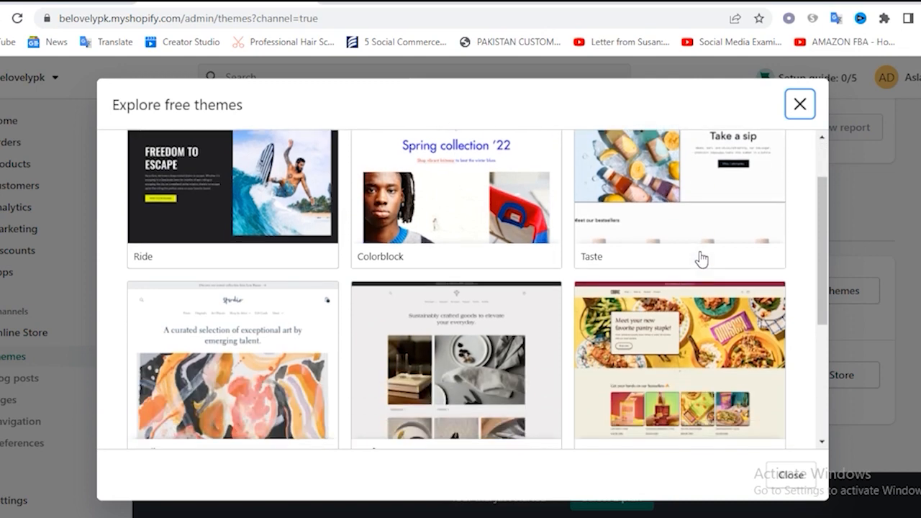
scroll(702, 260, up, 2)
scroll(702, 260, down, 4)
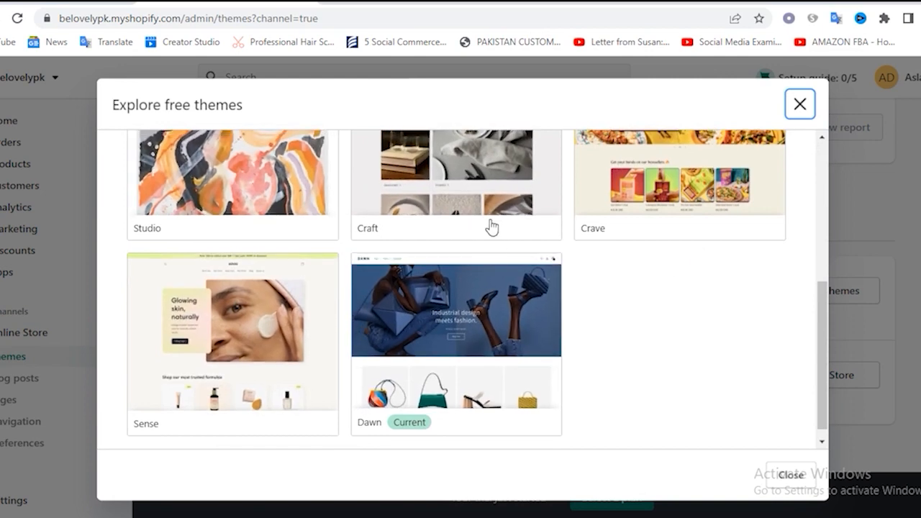
scroll(684, 259, up, 2)
scroll(675, 302, down, 2)
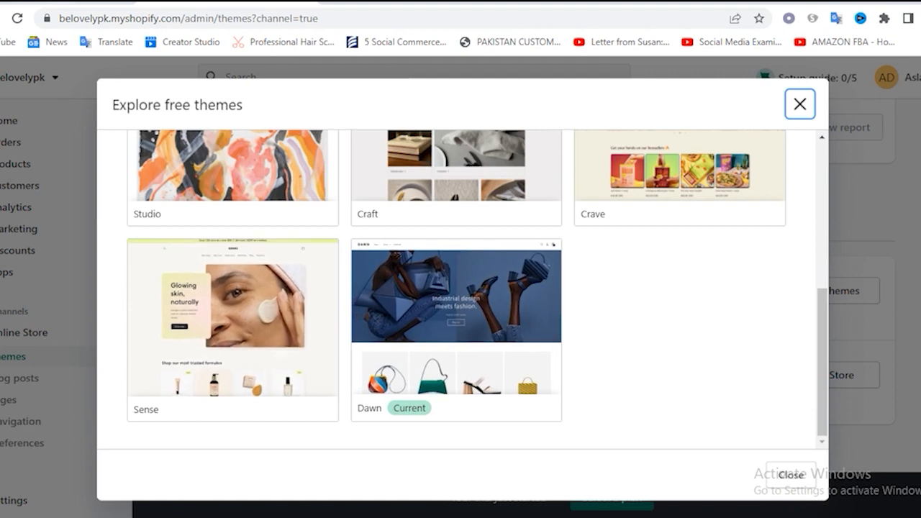
click(227, 317)
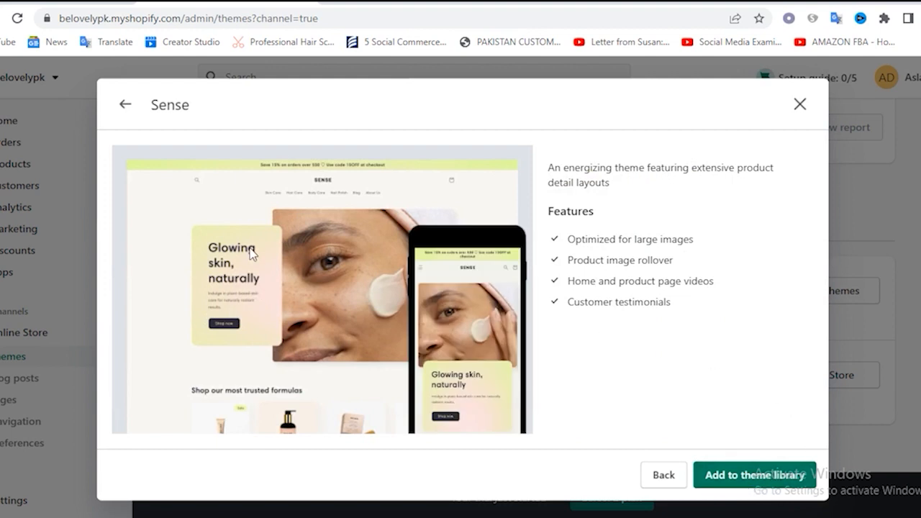
click(768, 484)
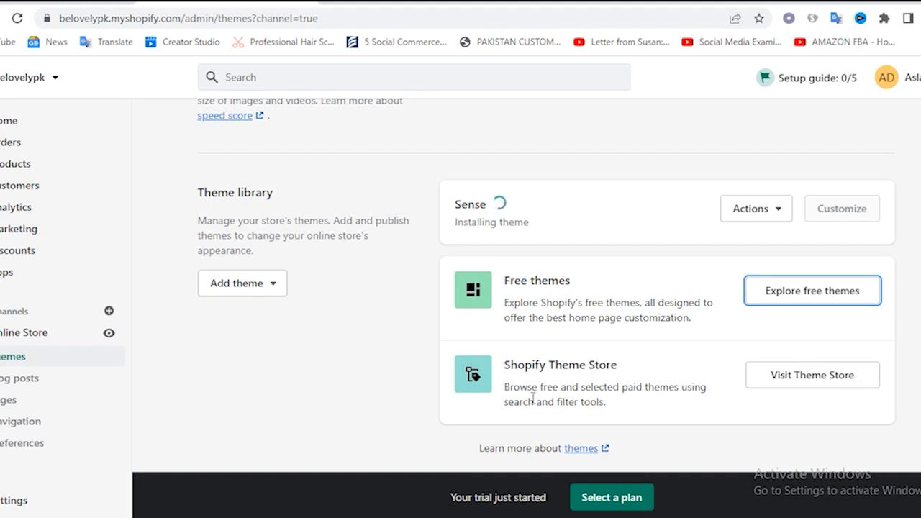
Visit the Shopify Theme Store, examine its free and paid themes and their prices, and return to the store's Themes page
triple_click(533, 367)
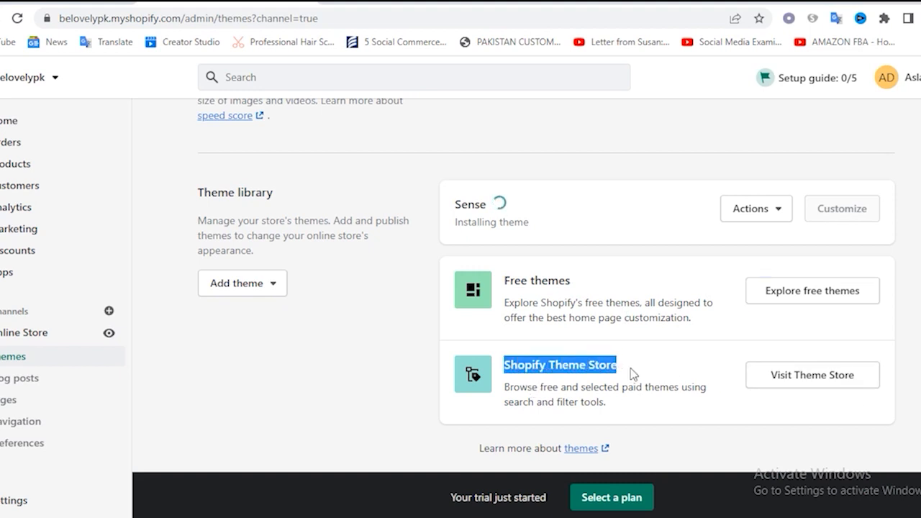
click(603, 375)
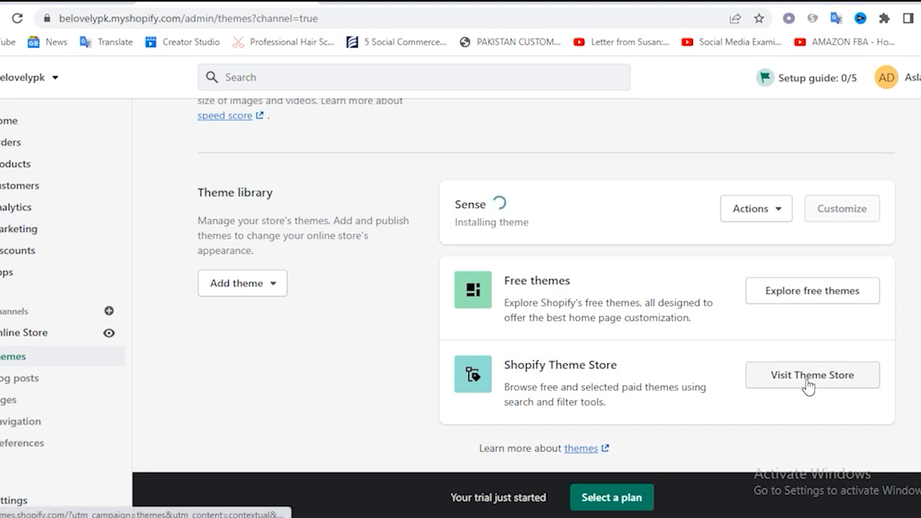
click(808, 385)
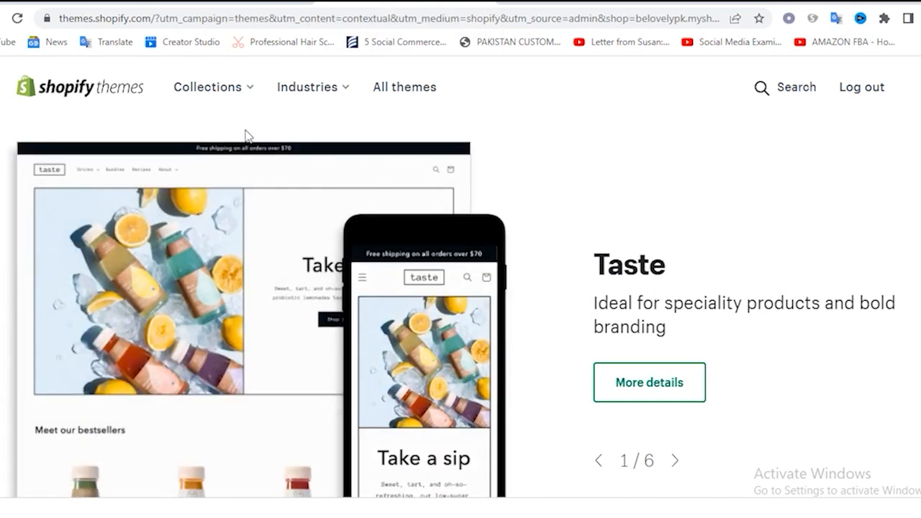
scroll(823, 195, down, 7)
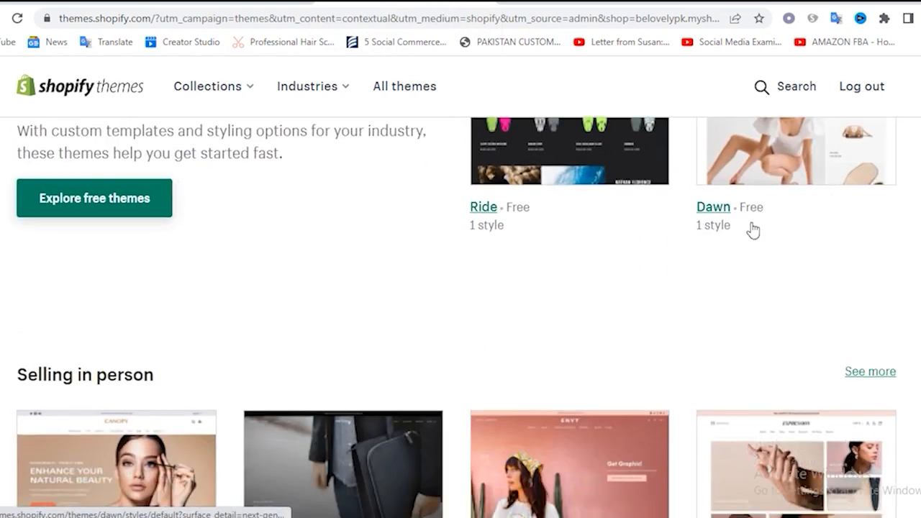
scroll(720, 234, up, 2)
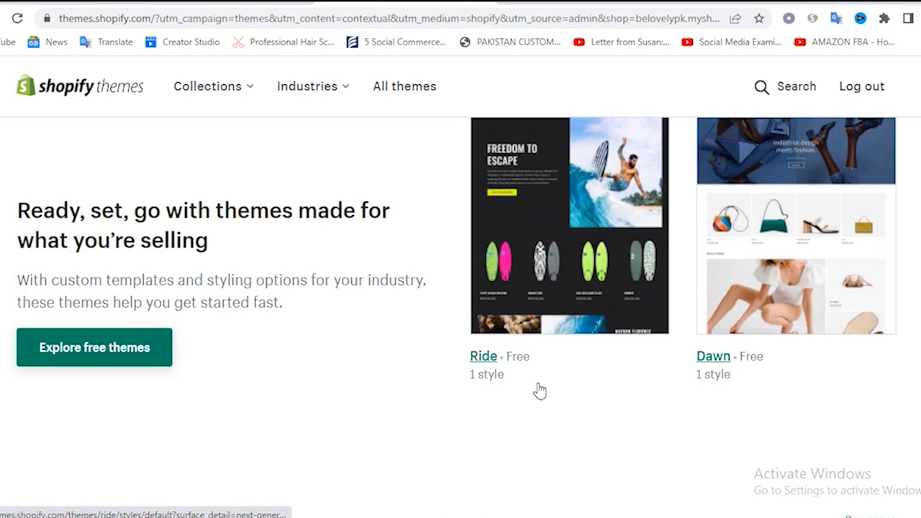
scroll(541, 378, up, 2)
scroll(616, 407, down, 3)
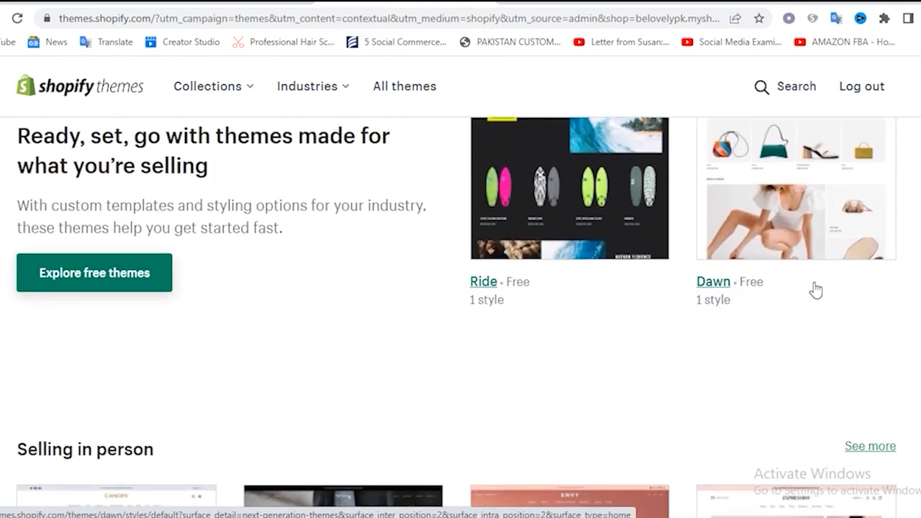
scroll(758, 336, down, 5)
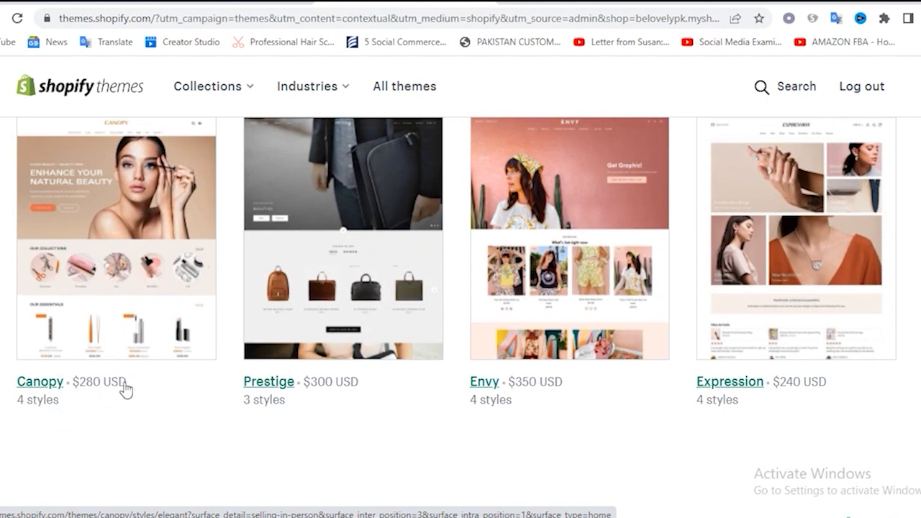
scroll(331, 392, up, 1)
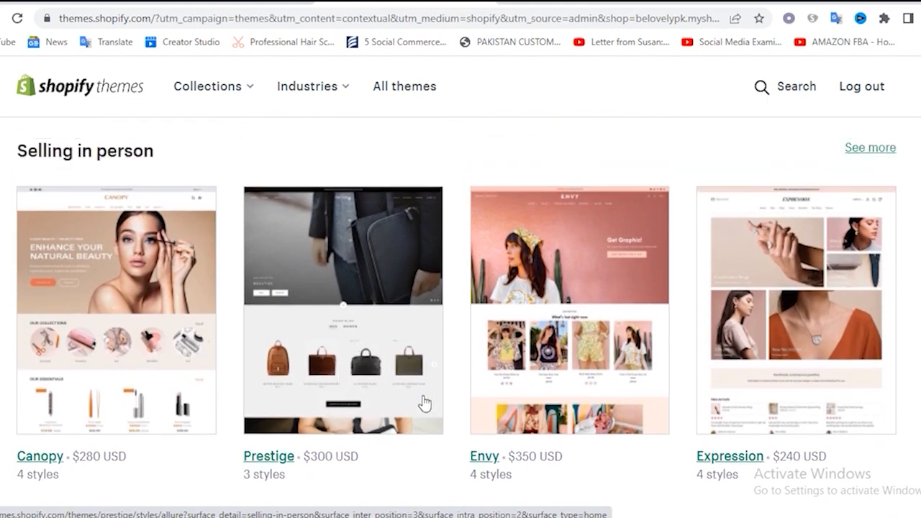
scroll(561, 414, down, 4)
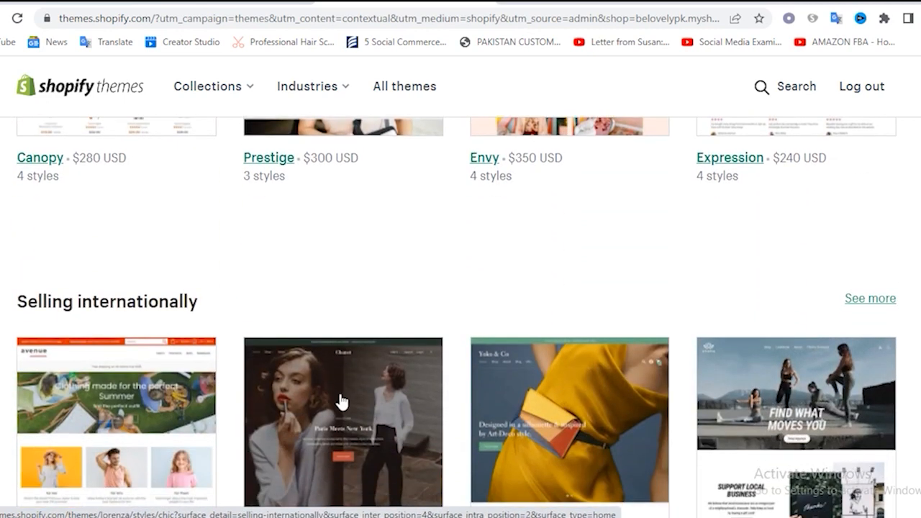
scroll(341, 401, down, 3)
scroll(166, 230, up, 1)
scroll(216, 234, down, 1)
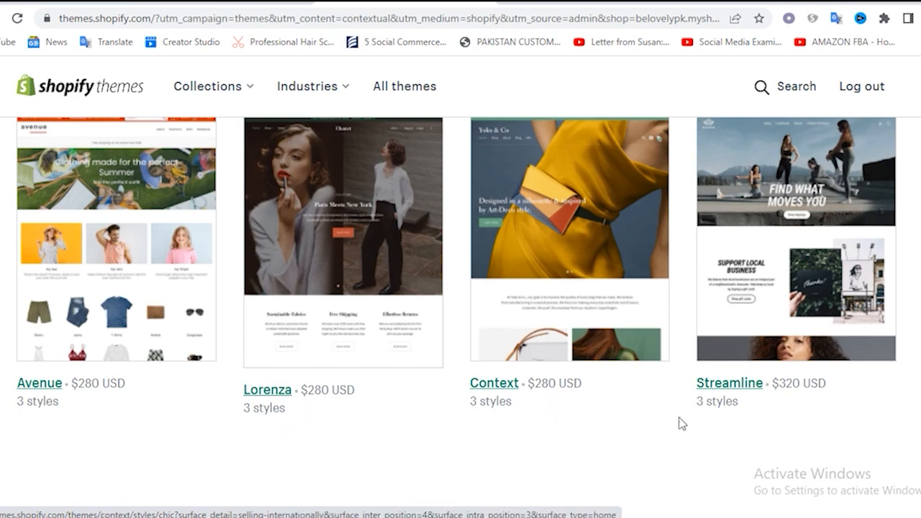
scroll(763, 410, up, 1)
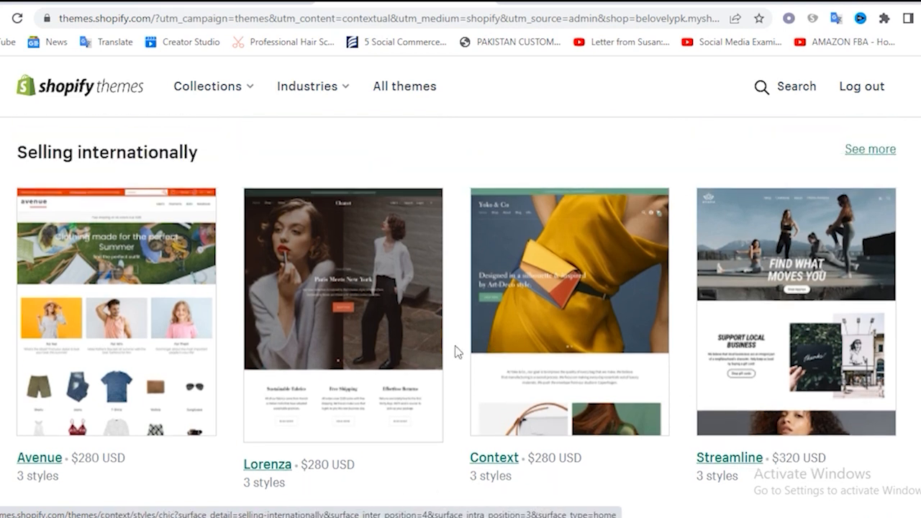
scroll(432, 353, down, 2)
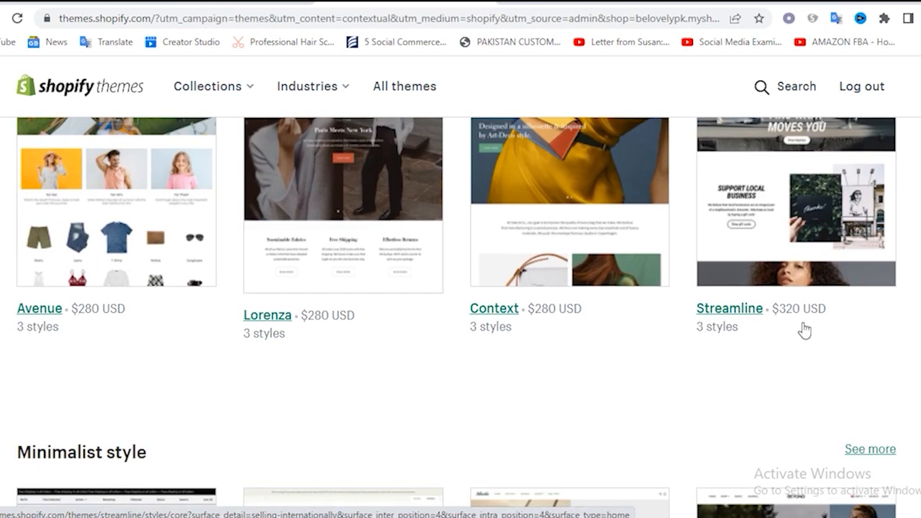
scroll(807, 337, down, 6)
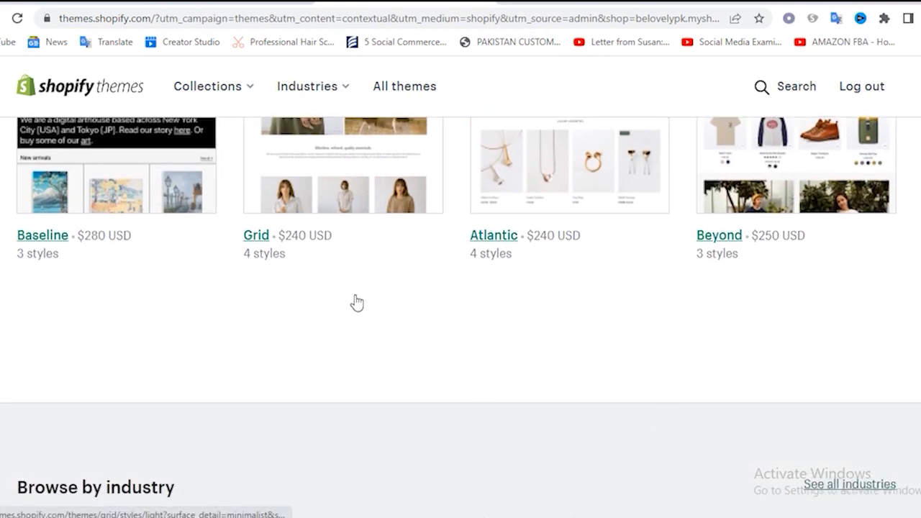
scroll(355, 302, up, 3)
scroll(355, 302, up, 15)
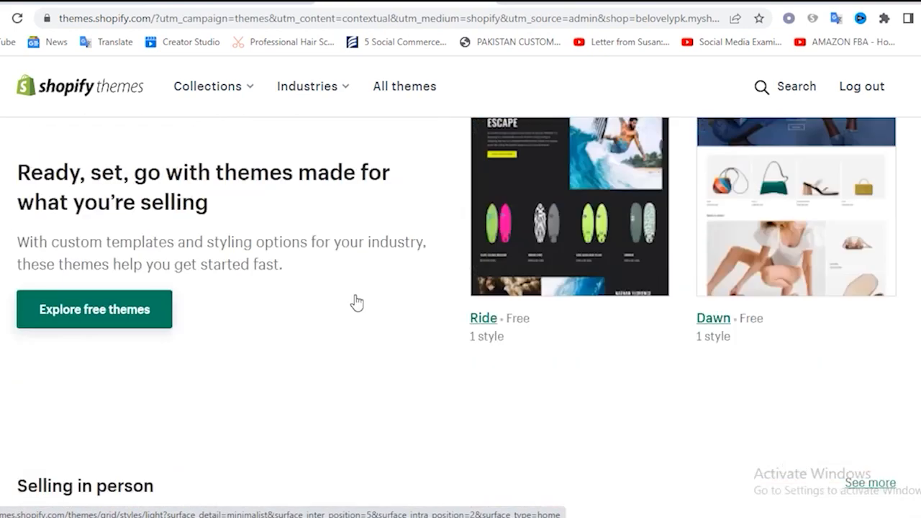
scroll(356, 305, up, 5)
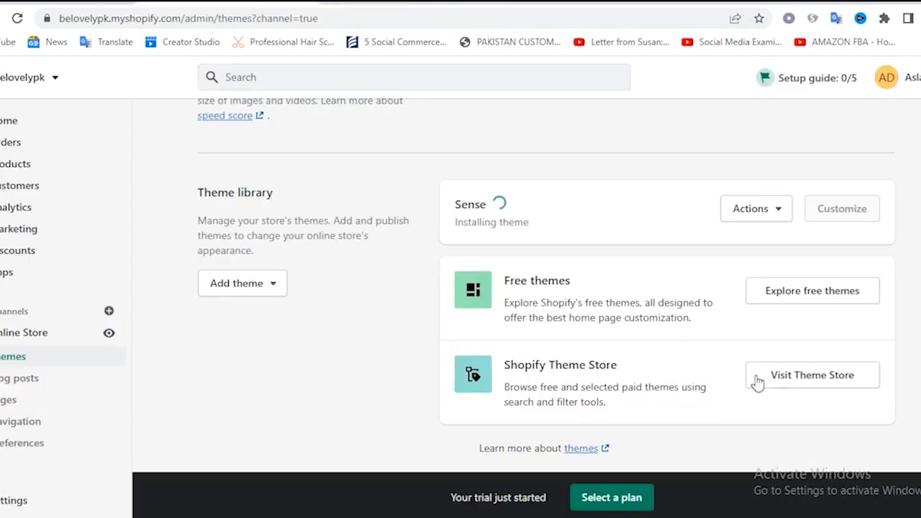
scroll(698, 323, up, 10)
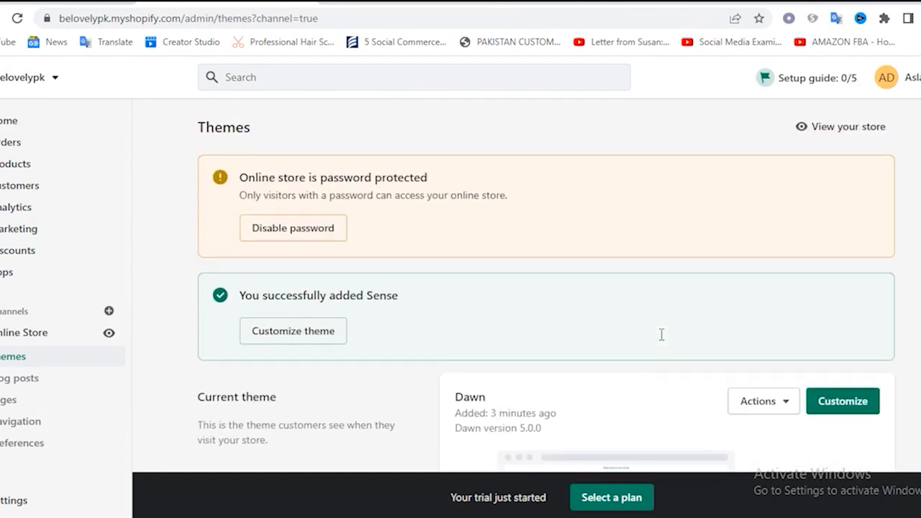
Publish the Sense theme from the theme library as the store's current theme
scroll(661, 335, down, 10)
scroll(555, 298, up, 3)
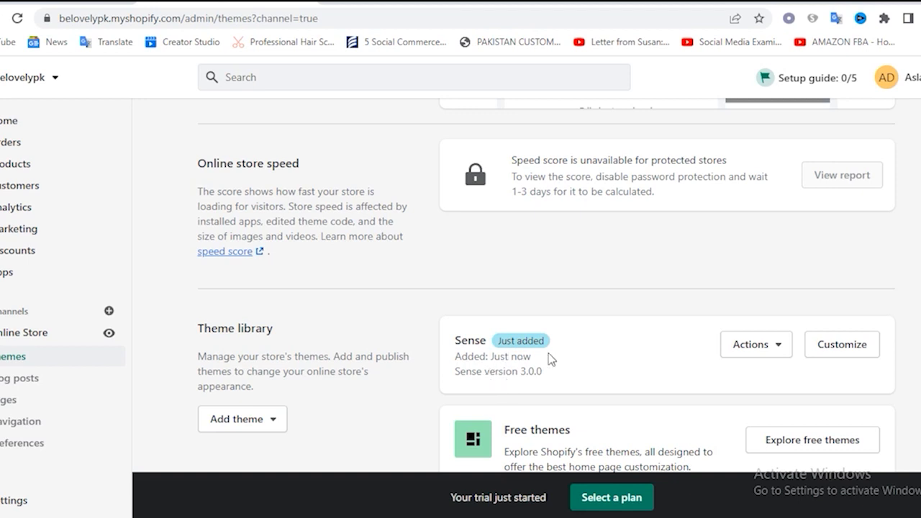
click(777, 347)
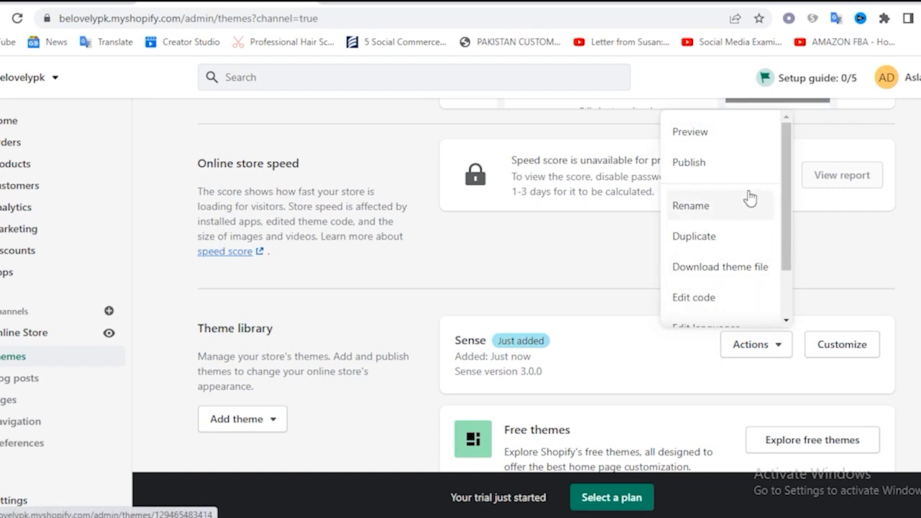
click(691, 164)
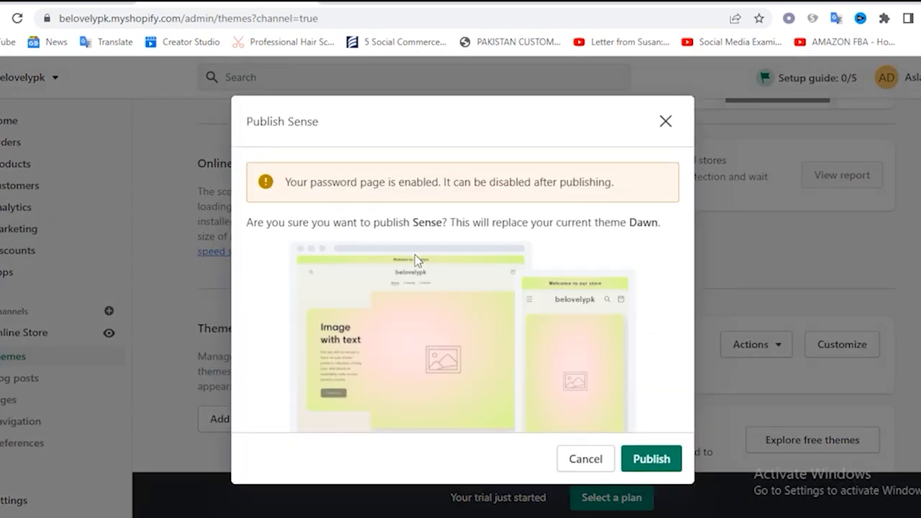
click(649, 460)
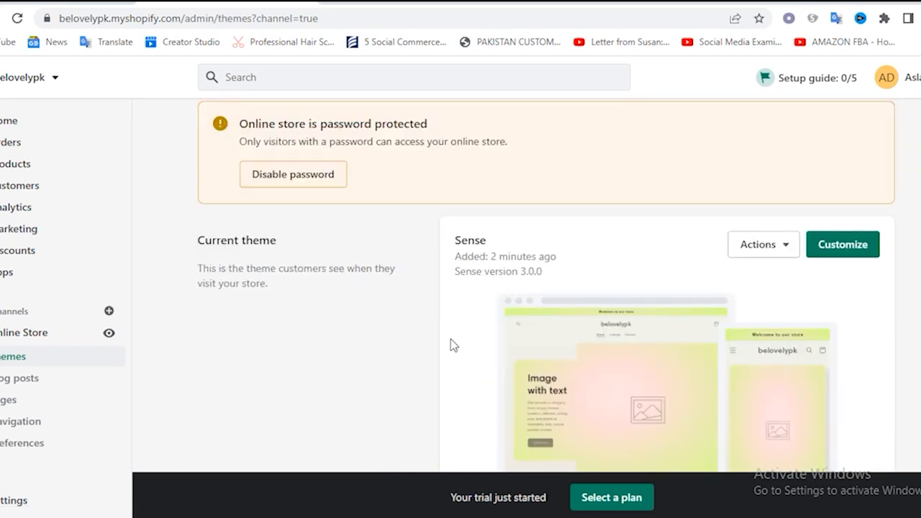
View the online store with the Sense theme, examine its home page sections, and return to the admin's Themes page
click(109, 334)
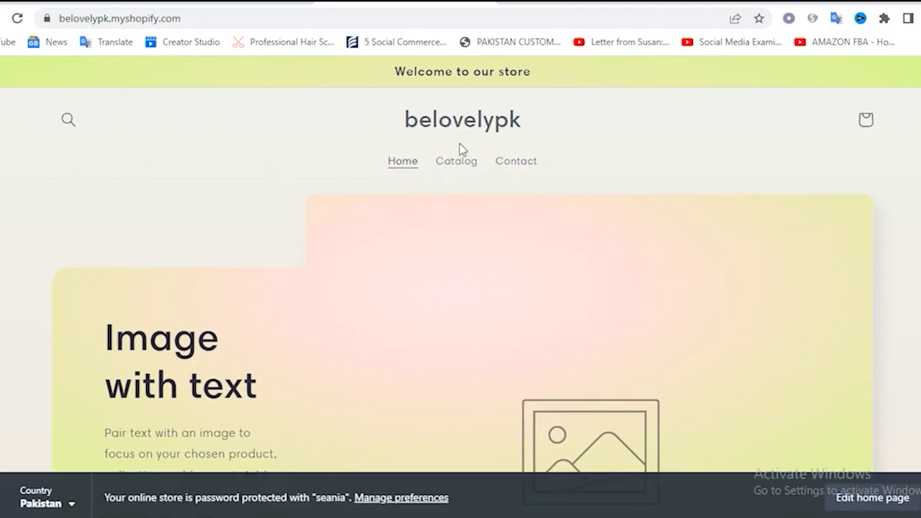
scroll(582, 226, down, 2)
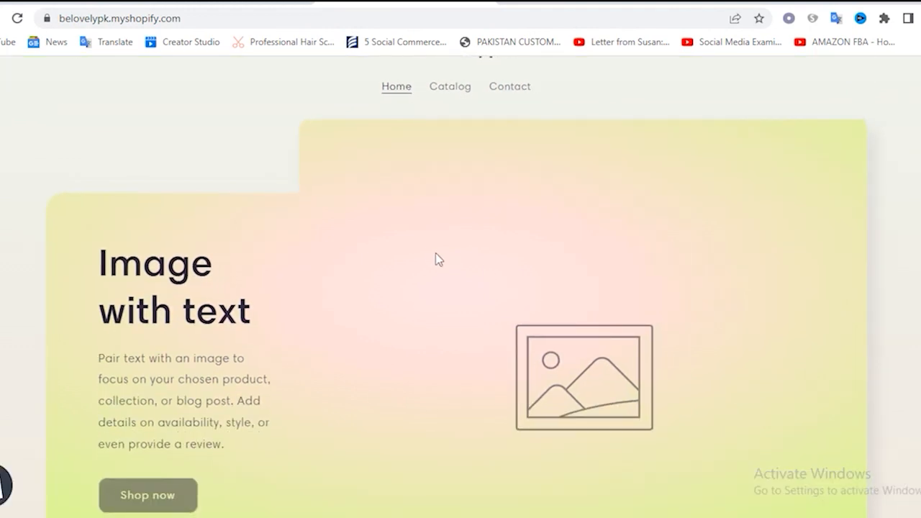
scroll(430, 256, down, 10)
scroll(431, 257, down, 12)
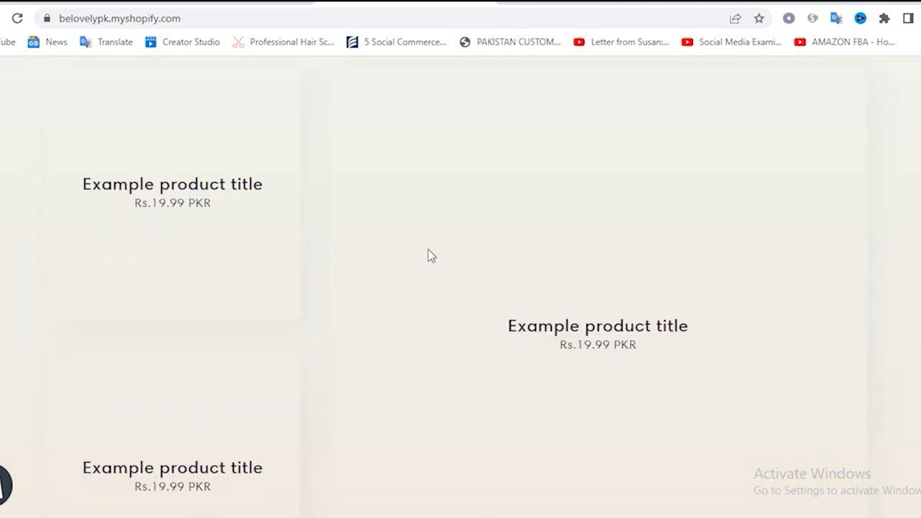
scroll(431, 256, up, 6)
scroll(429, 256, up, 6)
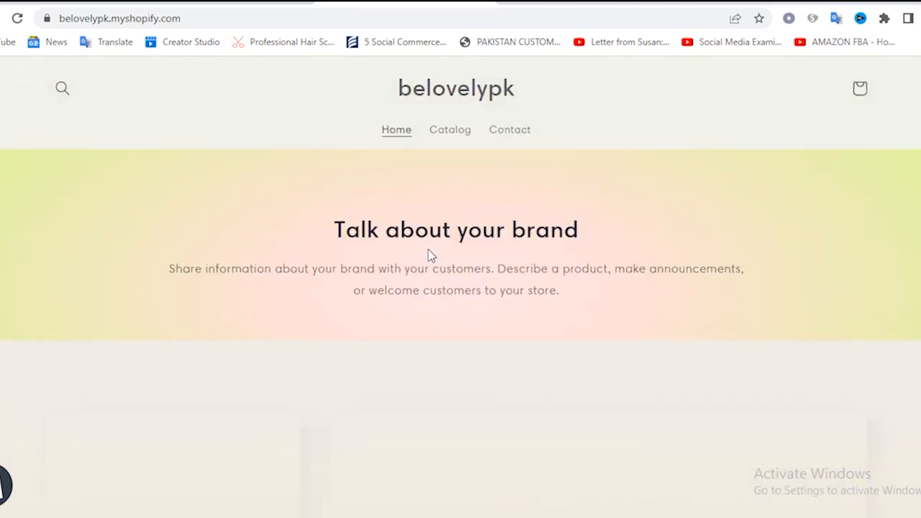
scroll(430, 256, down, 1)
scroll(430, 256, up, 5)
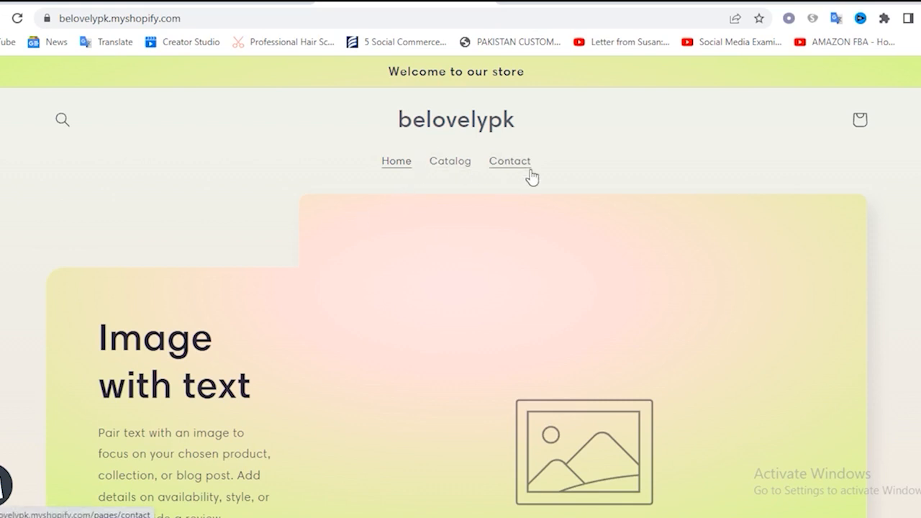
click(264, 6)
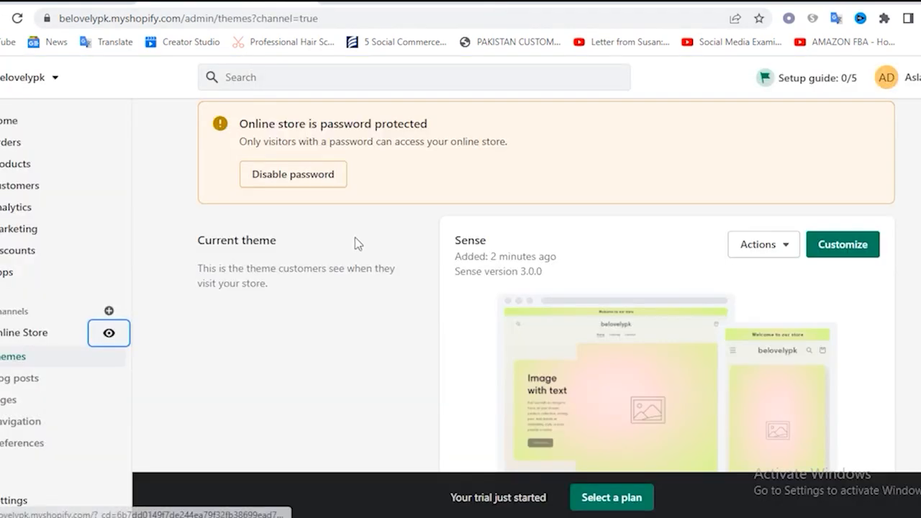
scroll(517, 285, up, 1)
scroll(518, 284, down, 4)
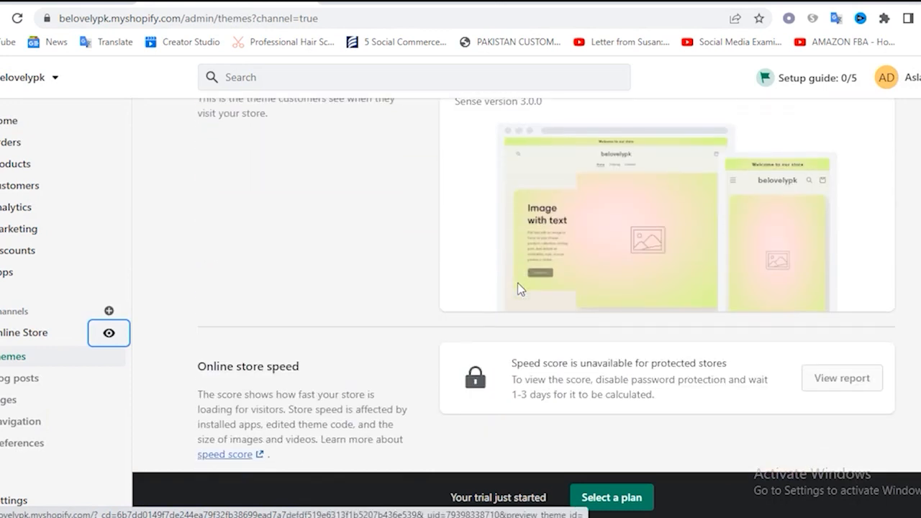
scroll(547, 291, up, 5)
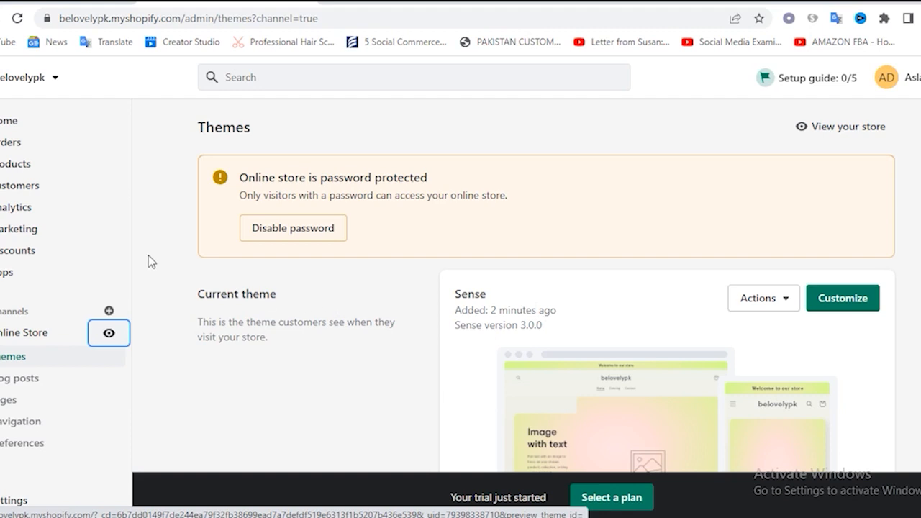
Start a new product collection titled "Shop" with the description "fd"
click(20, 170)
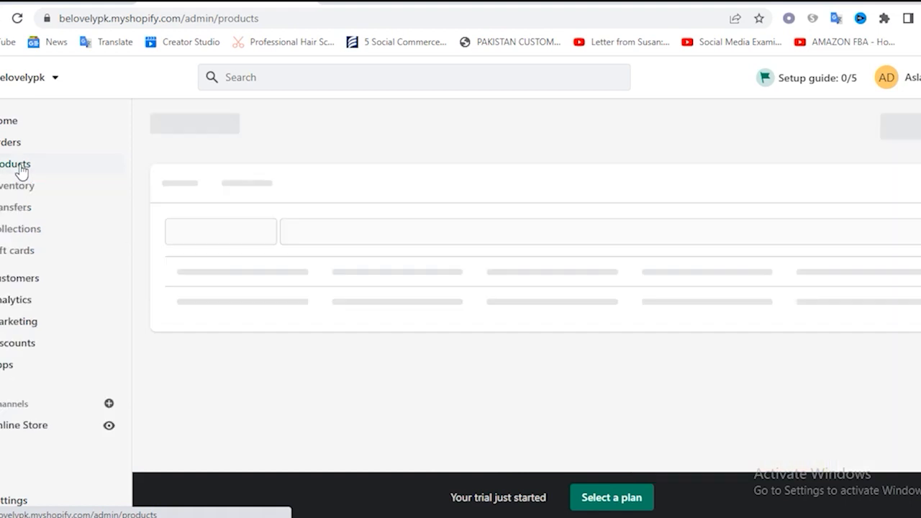
click(30, 238)
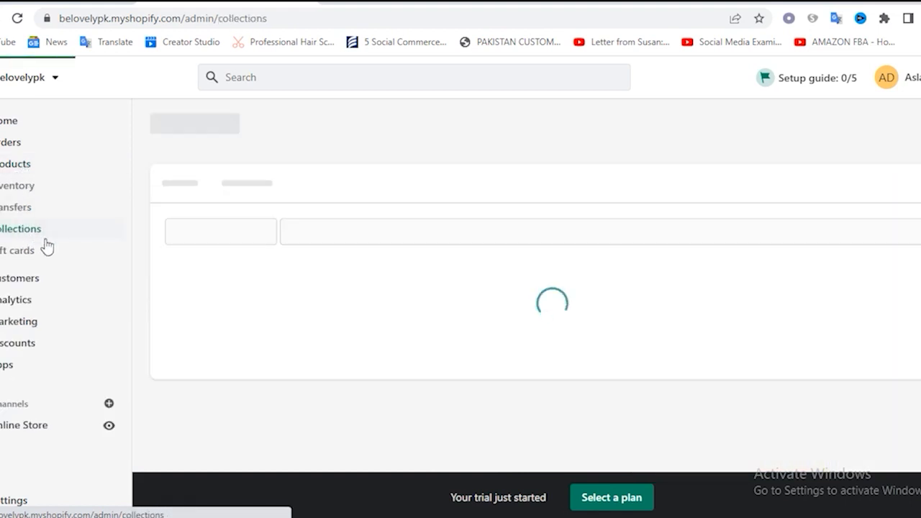
click(913, 130)
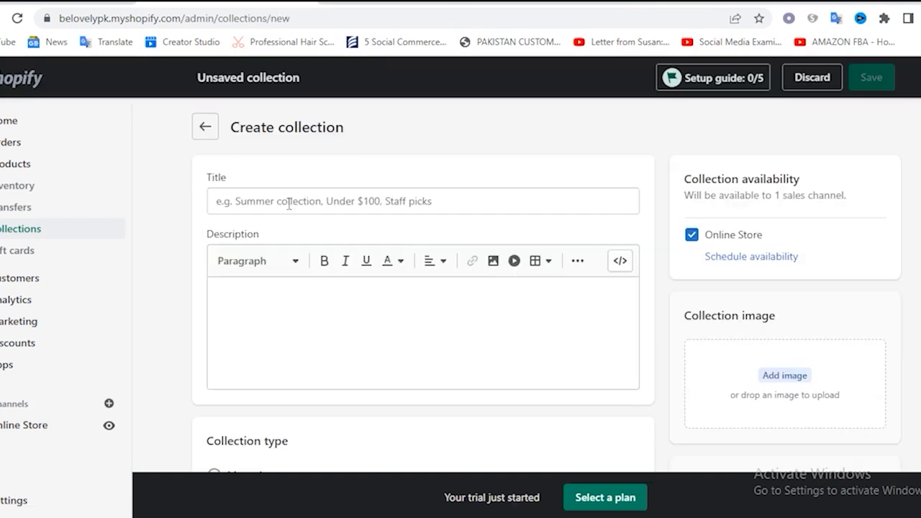
click(288, 203)
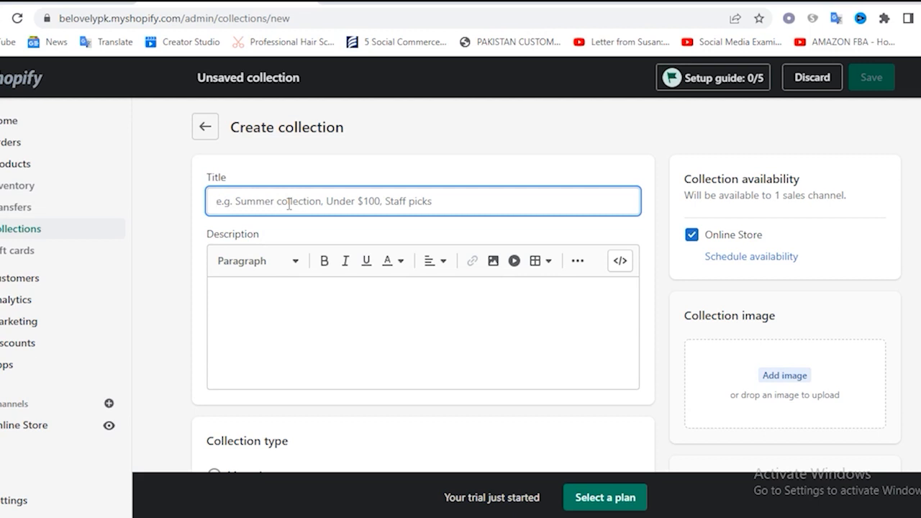
text(Shop)
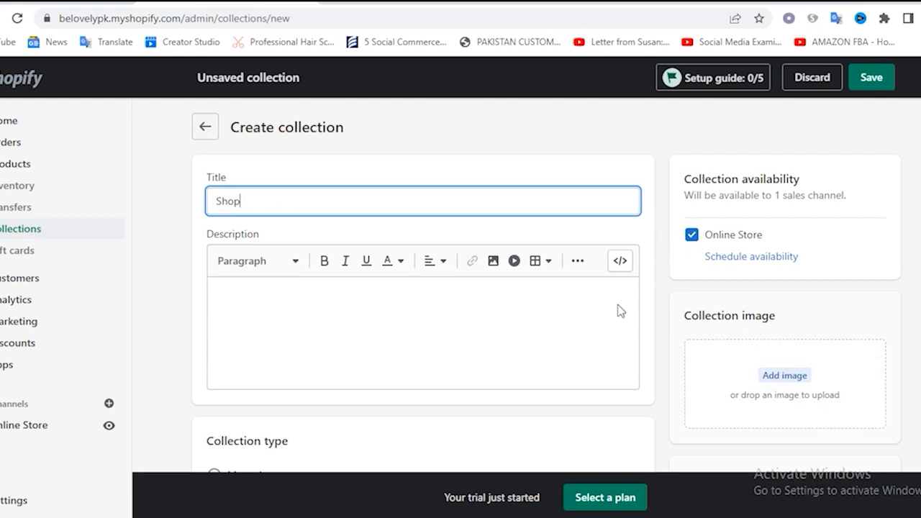
click(247, 294)
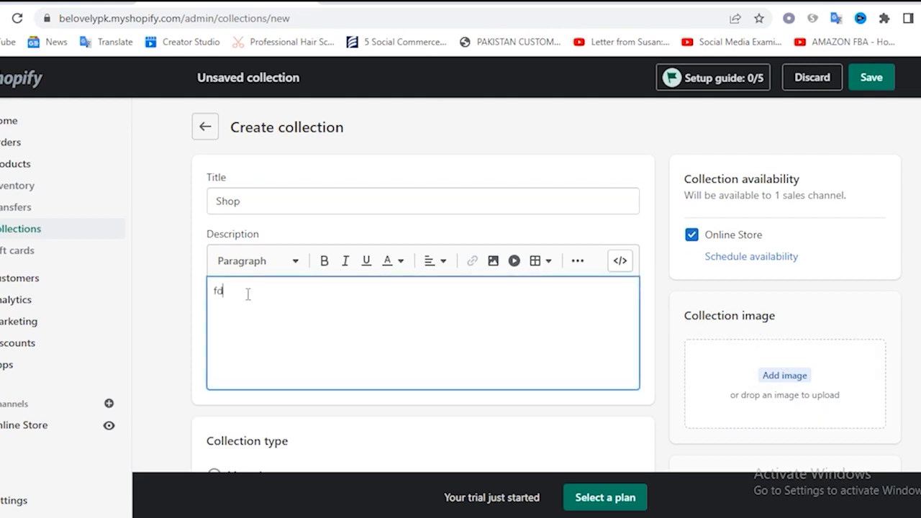
scroll(745, 306, down, 1)
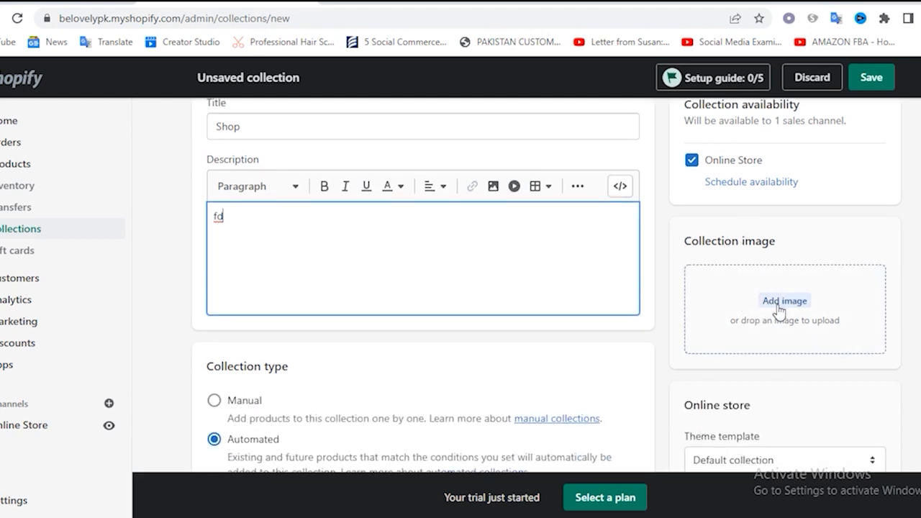
scroll(784, 310, down, 2)
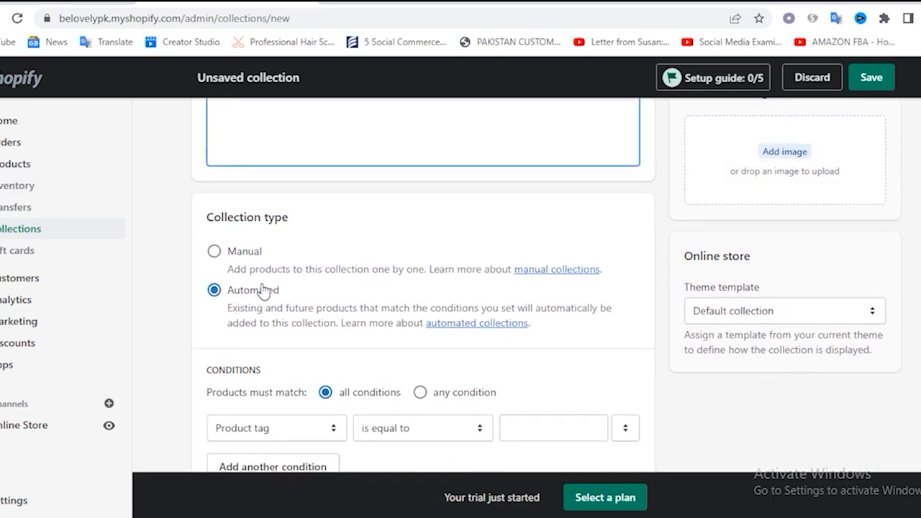
Set the Shop collection's type to Manual and save the collection
click(216, 252)
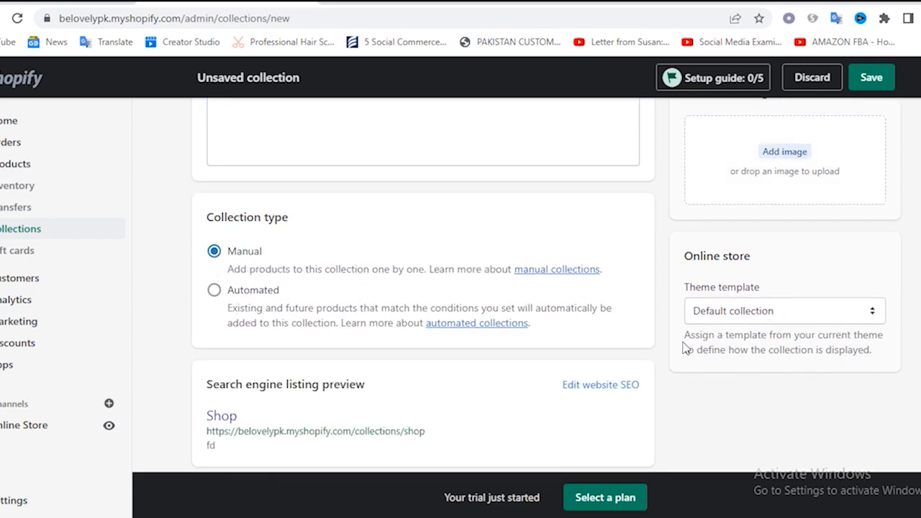
scroll(658, 345, down, 1)
scroll(657, 341, up, 2)
scroll(656, 342, up, 2)
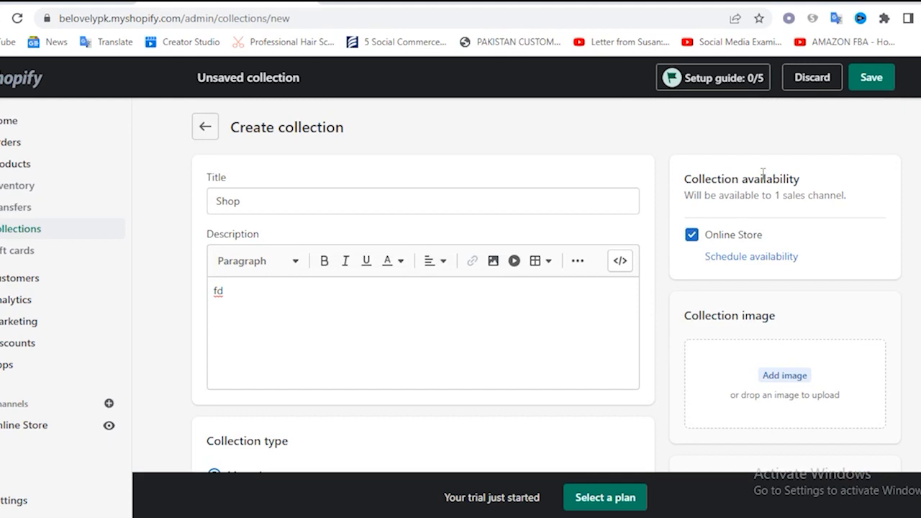
click(872, 78)
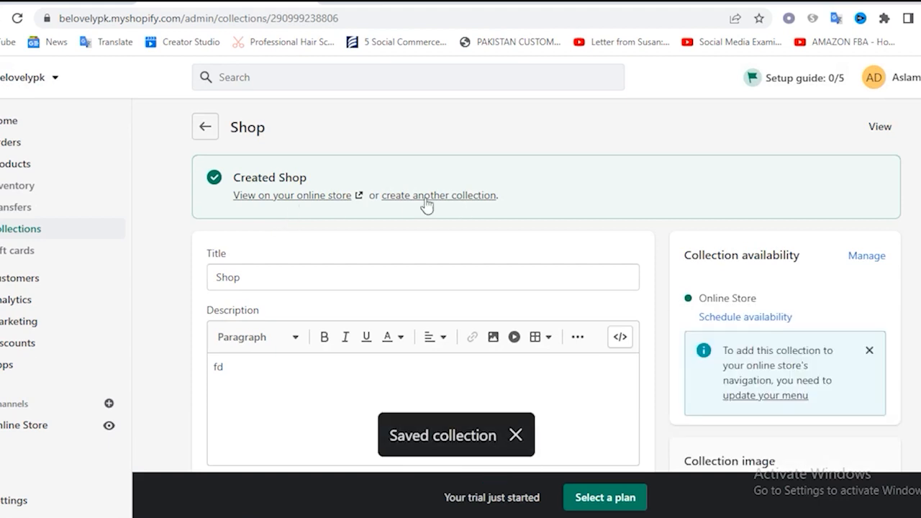
Create another collection titled "Men" and save it
click(431, 198)
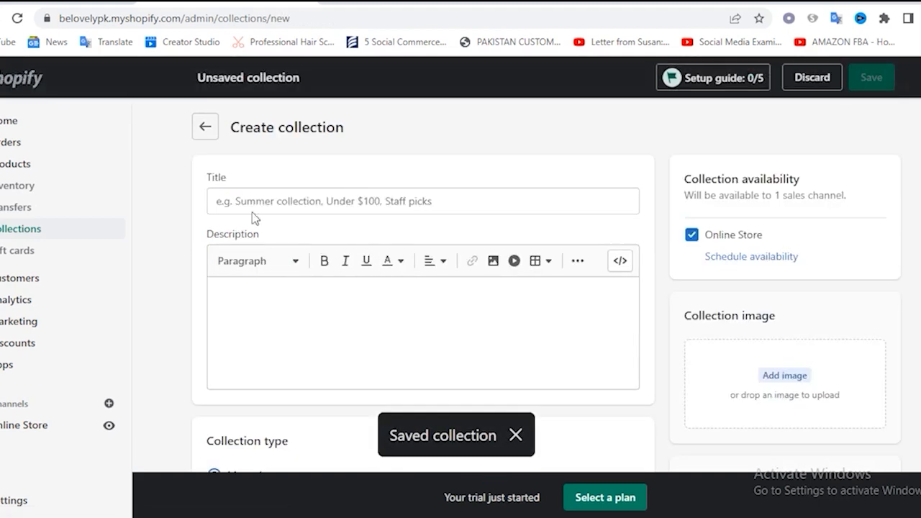
click(251, 204)
text(Men)
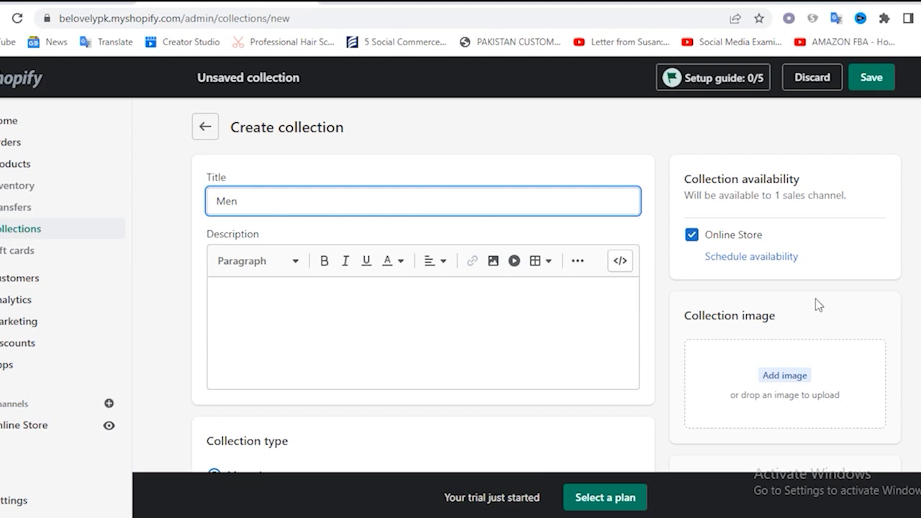
scroll(724, 319, down, 4)
scroll(723, 319, up, 4)
click(869, 79)
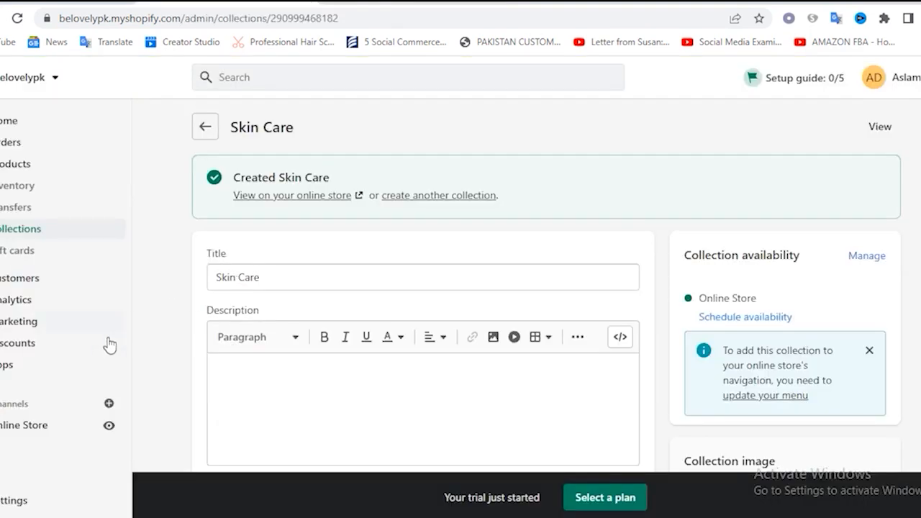
Open the Main menu for editing in the Online Store's navigation settings
scroll(107, 343, down, 2)
click(22, 426)
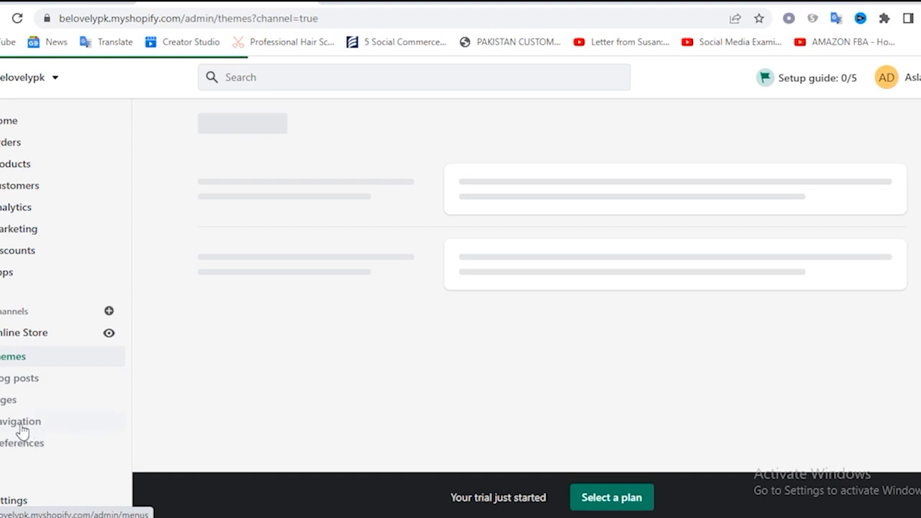
click(17, 430)
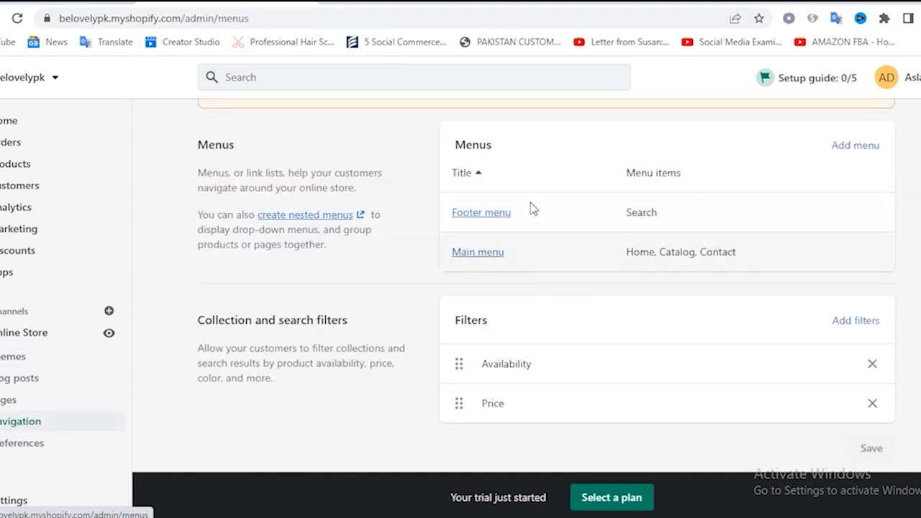
click(482, 253)
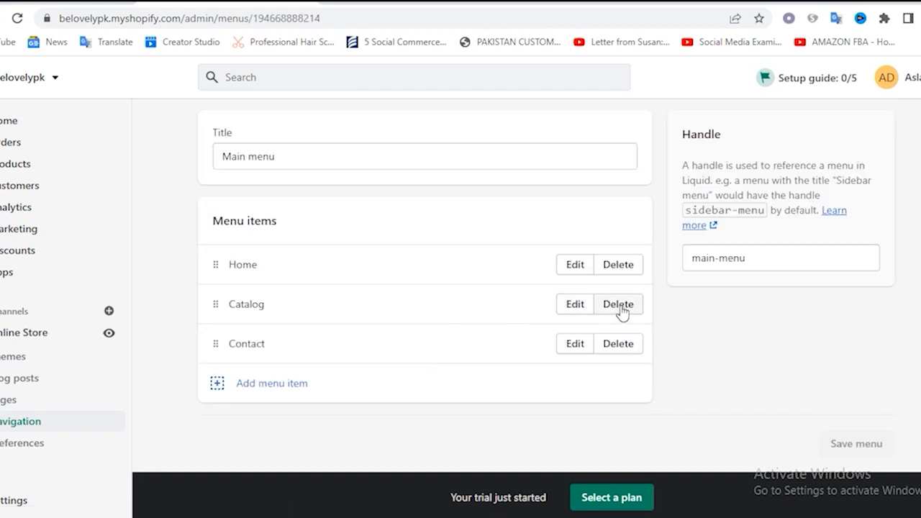
Remove the Catalog and Contact items from the Main menu
click(621, 305)
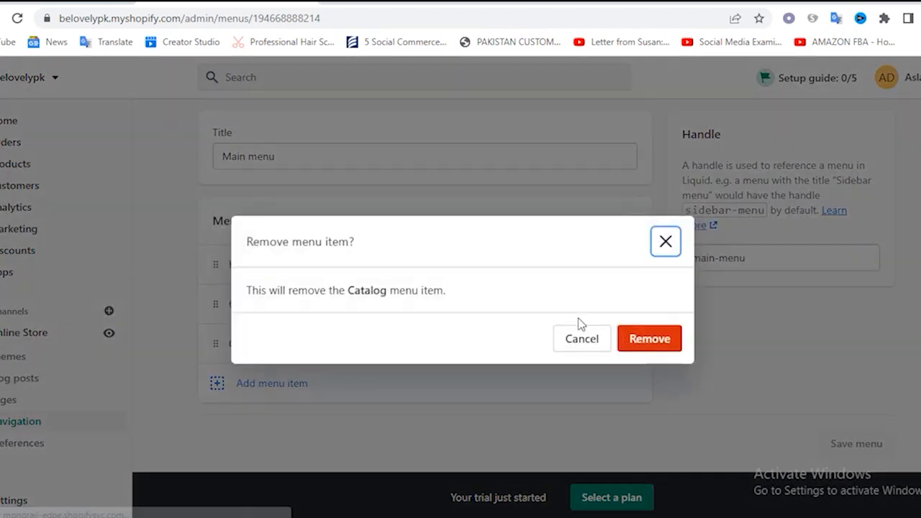
click(667, 339)
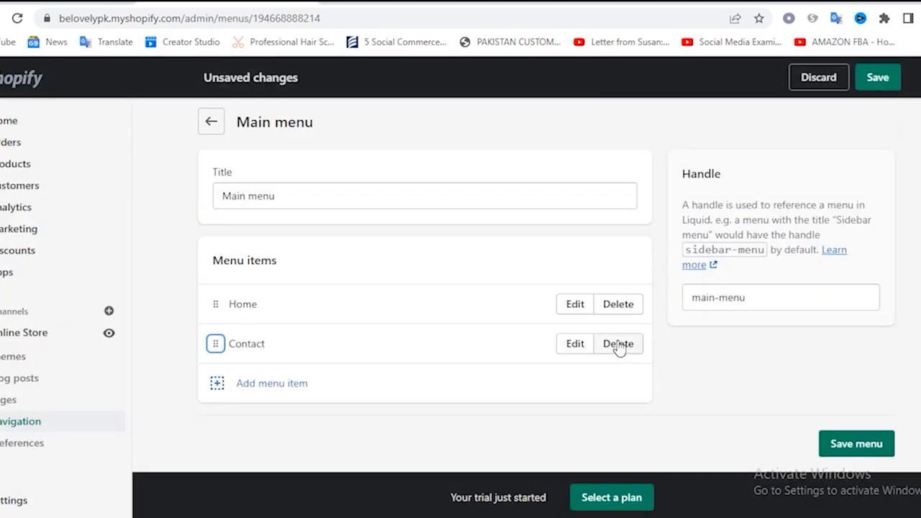
click(619, 344)
click(640, 341)
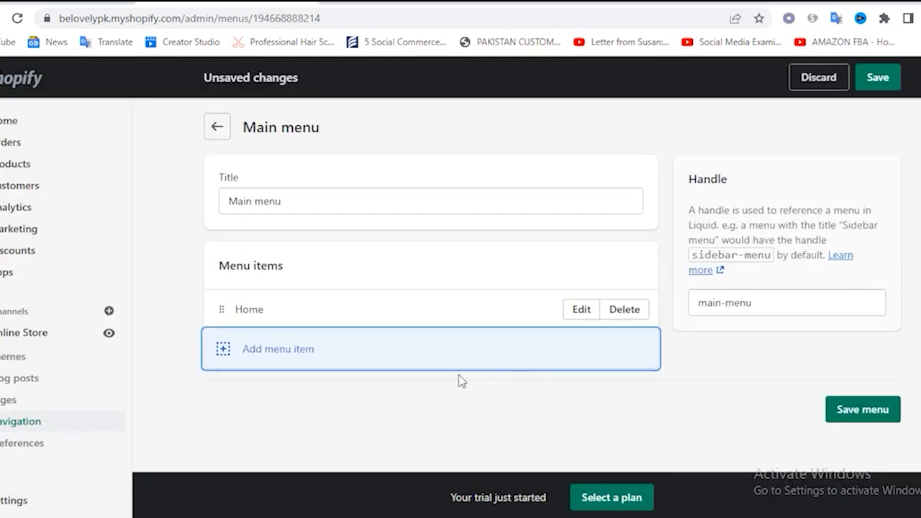
Add a Makeup item to the Main menu, linked to the Makeup collection
click(224, 350)
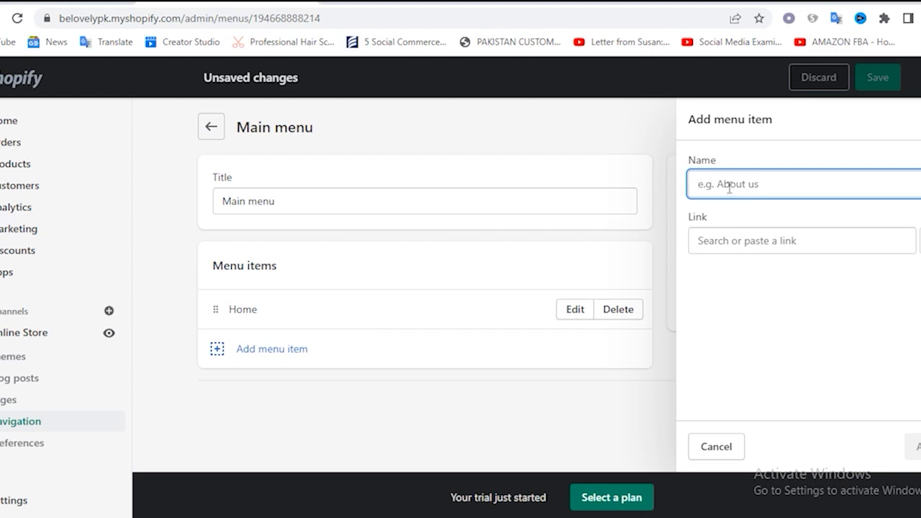
click(744, 245)
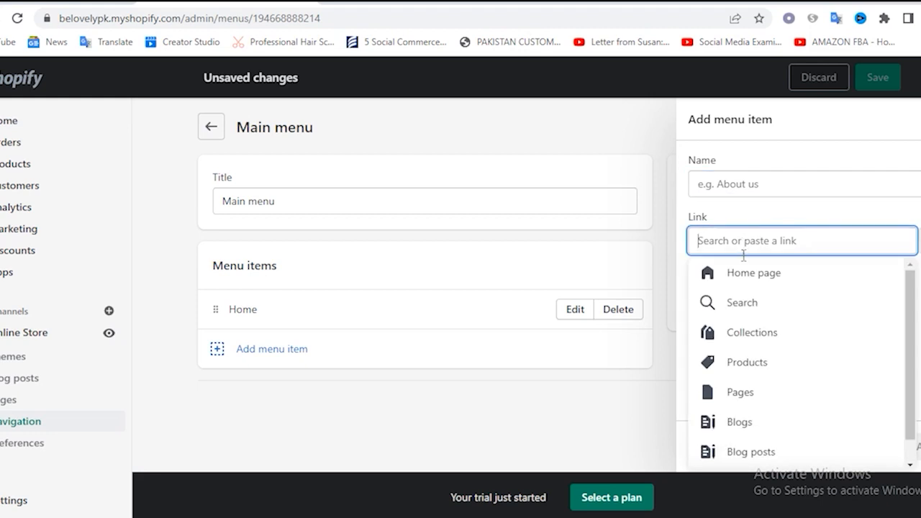
click(749, 334)
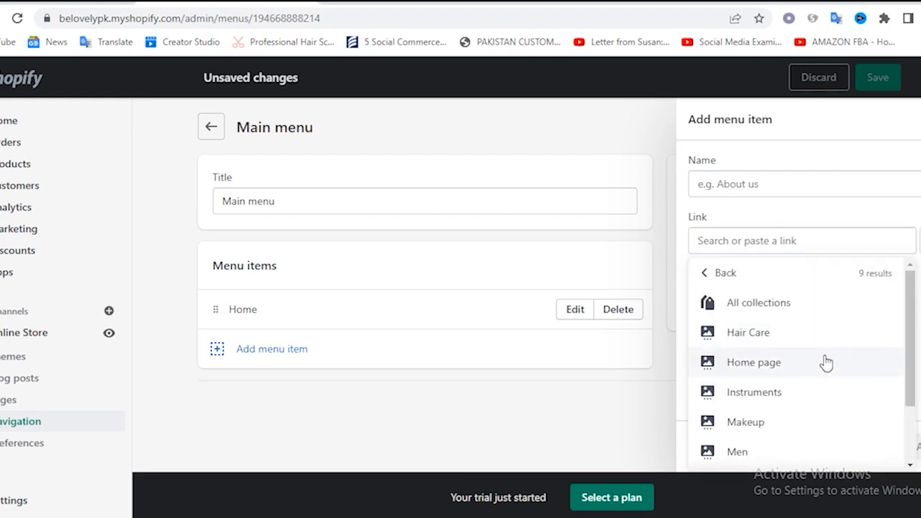
click(744, 422)
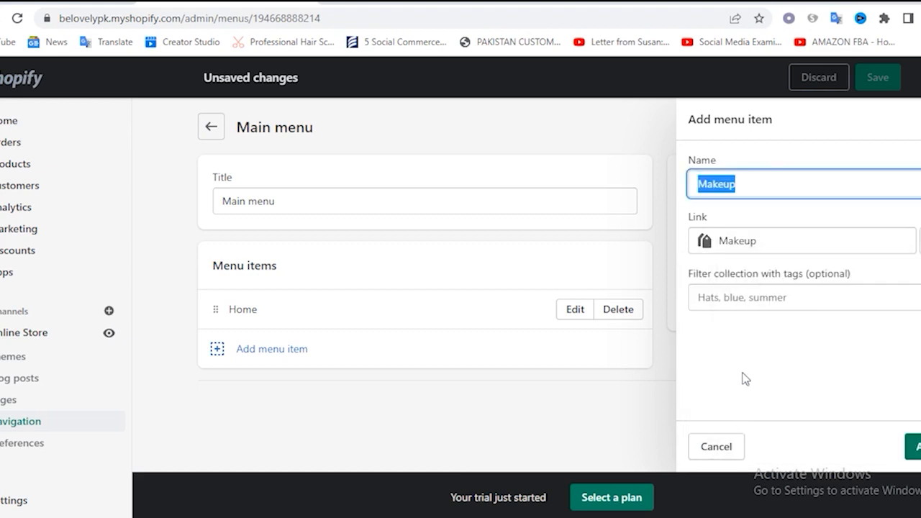
click(762, 187)
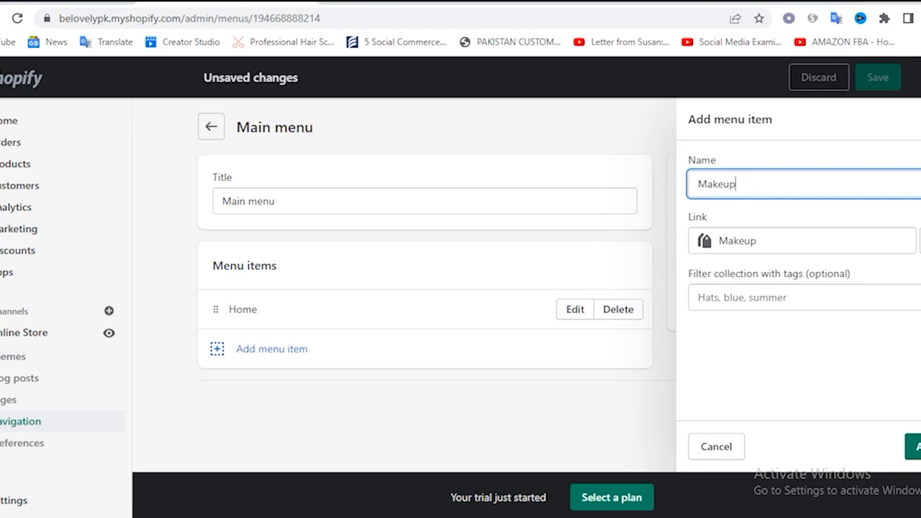
click(914, 447)
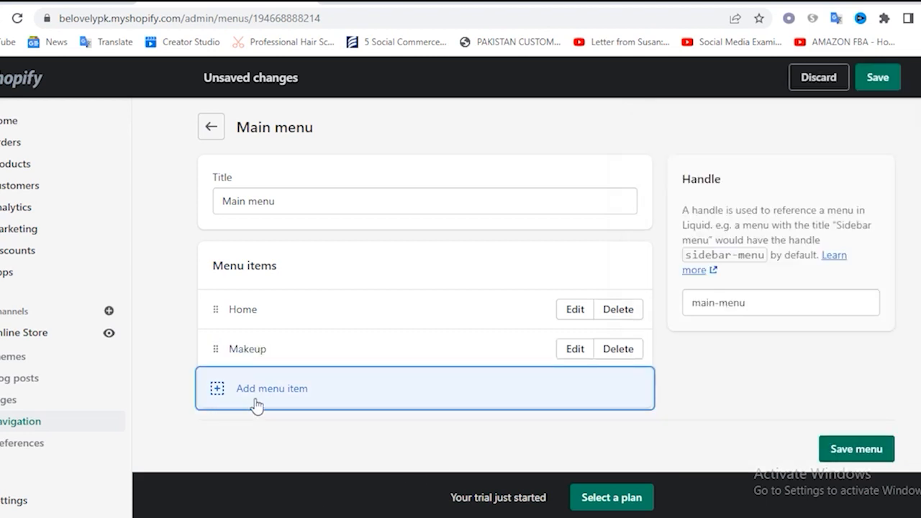
Add Hair Care, Shop, Skin Care and Instruments items to the Main menu, in that order
click(216, 393)
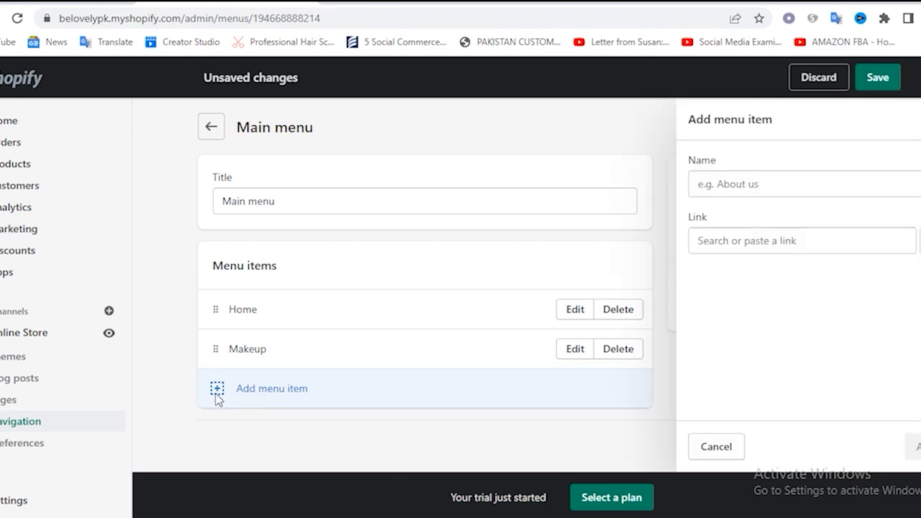
click(749, 244)
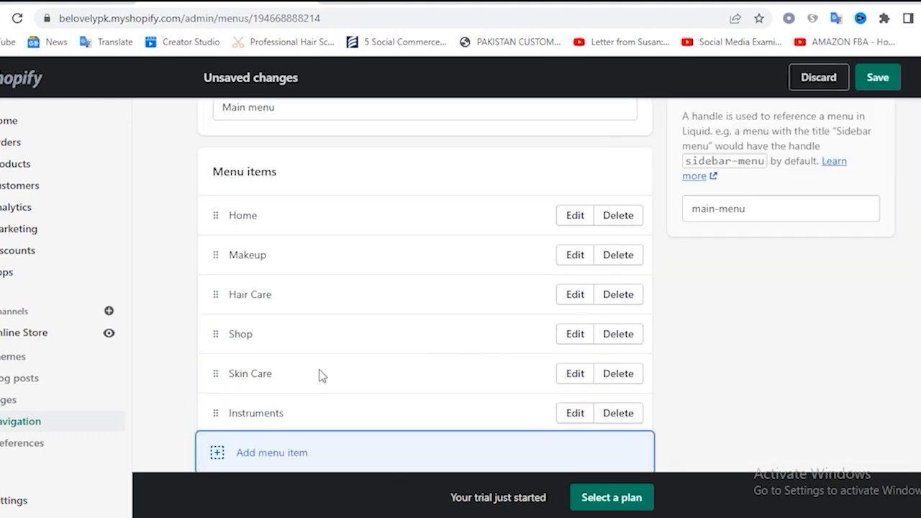
Move the Shop item directly below Home in the Main menu
scroll(319, 292, down, 1)
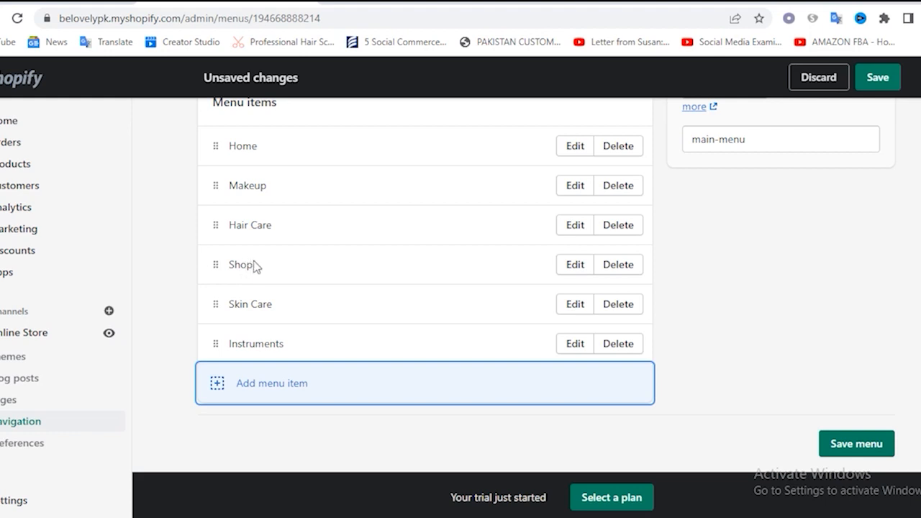
scroll(305, 273, up, 1)
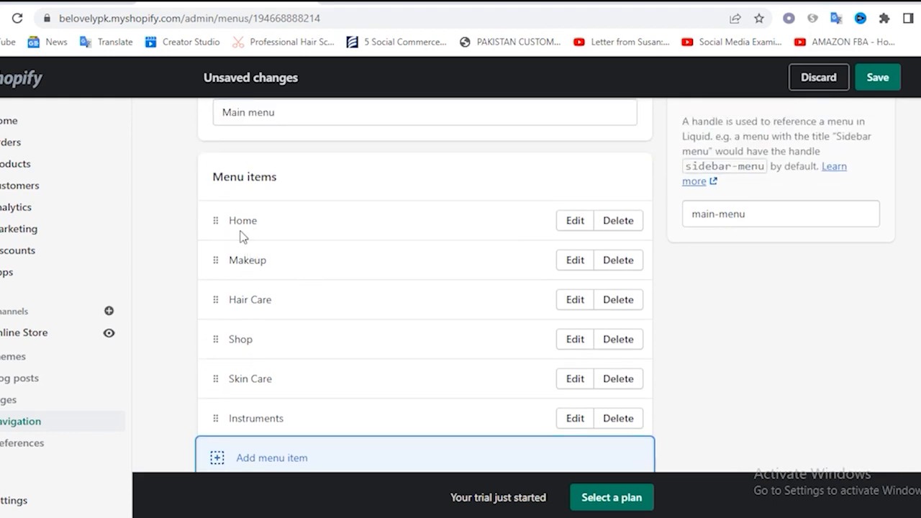
drag(213, 344, 216, 287)
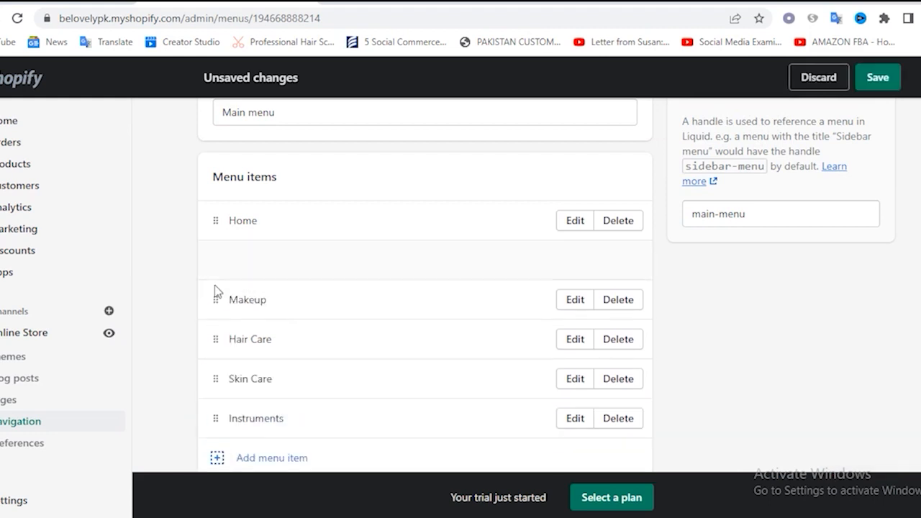
Add a Men item to the Main menu, linked to the Men collection
scroll(266, 275, down, 1)
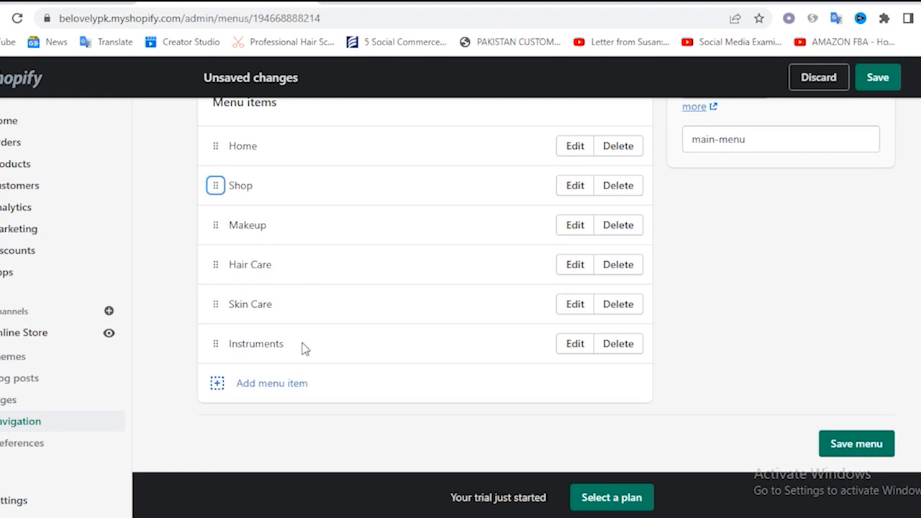
click(252, 392)
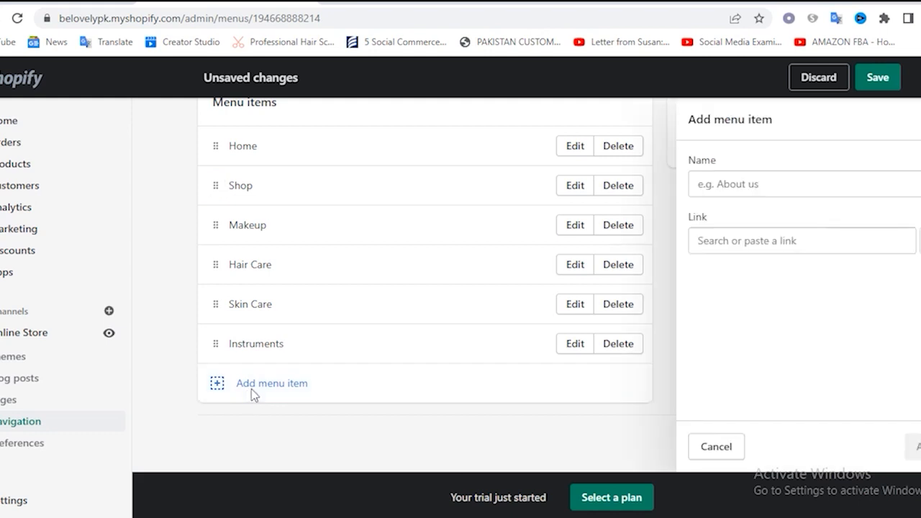
click(760, 243)
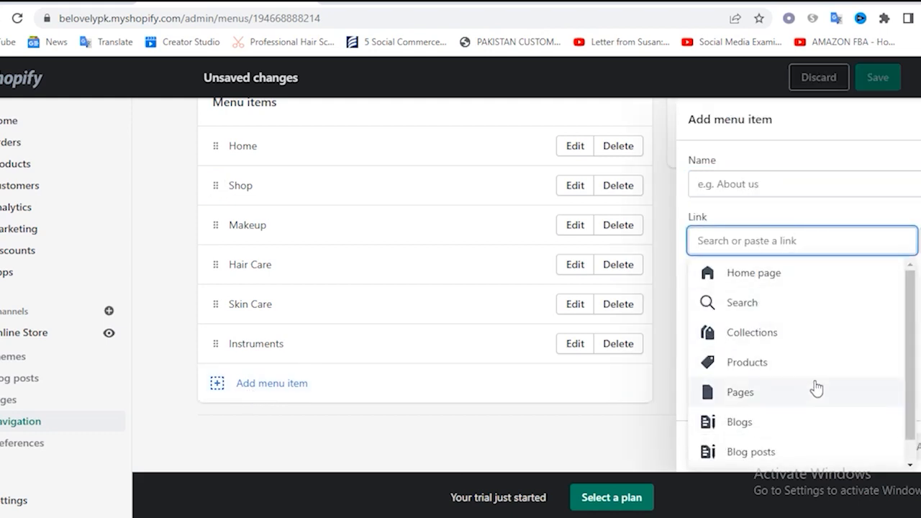
scroll(816, 389, down, 1)
click(764, 314)
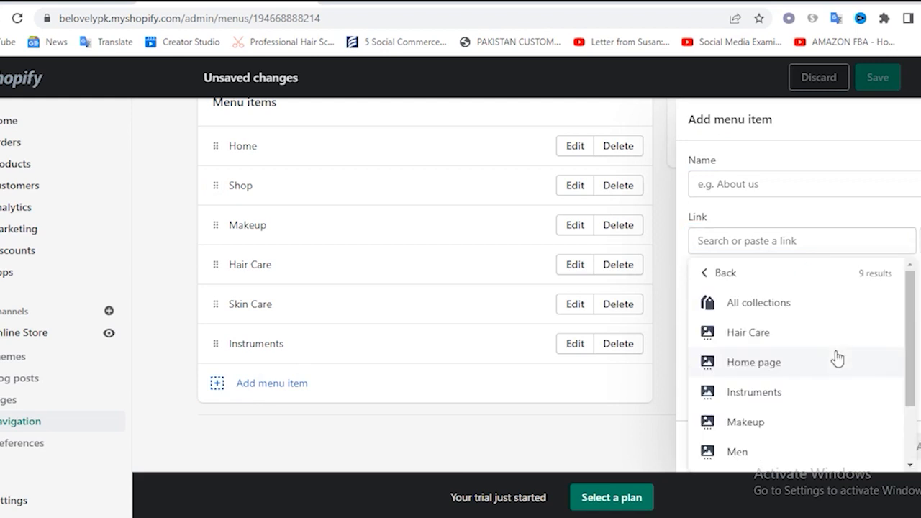
scroll(833, 362, down, 2)
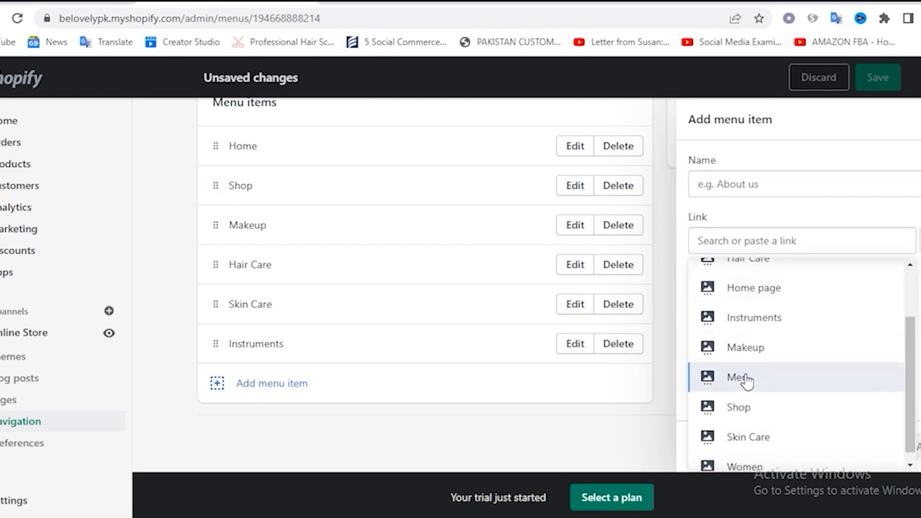
click(747, 378)
click(916, 446)
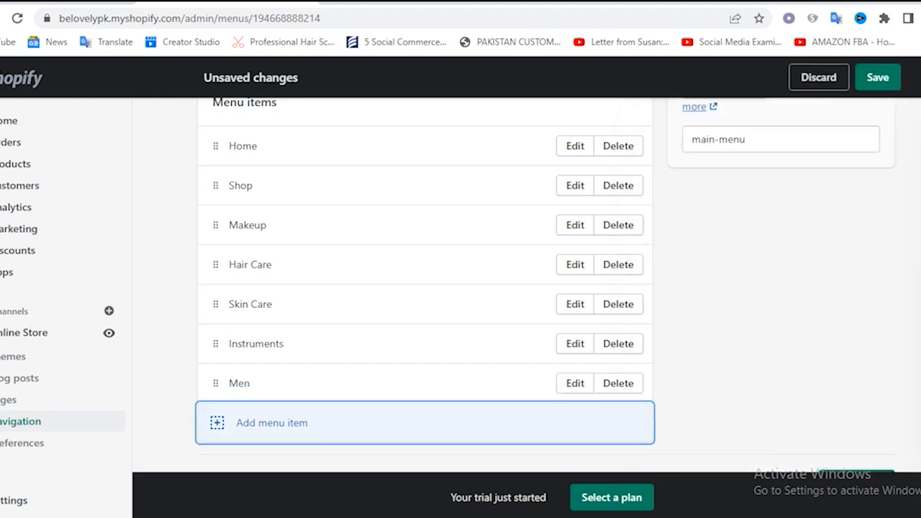
Add a Women item to the Main menu, linked to the Women collection
click(216, 435)
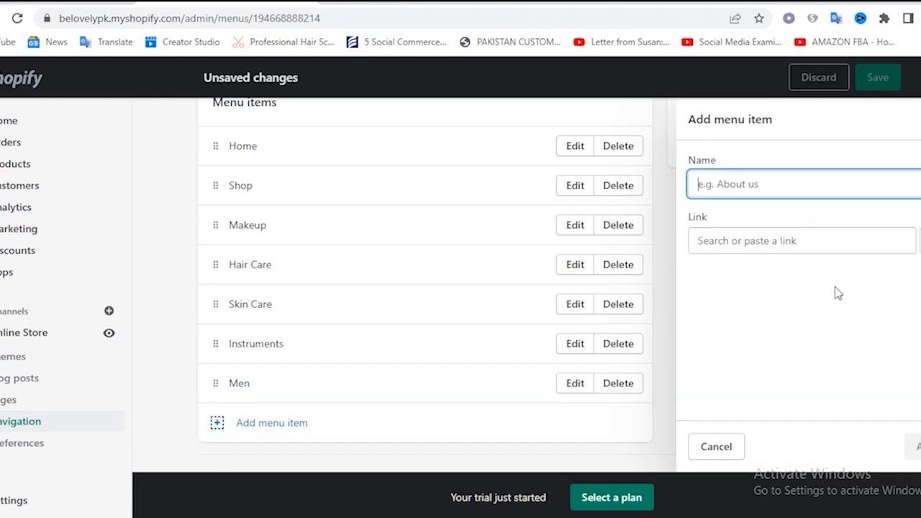
click(749, 243)
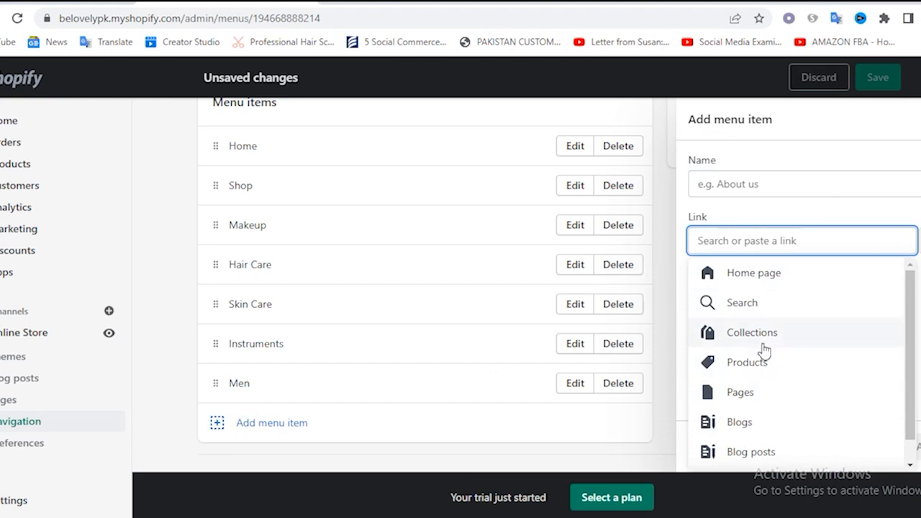
click(763, 332)
scroll(802, 362, down, 2)
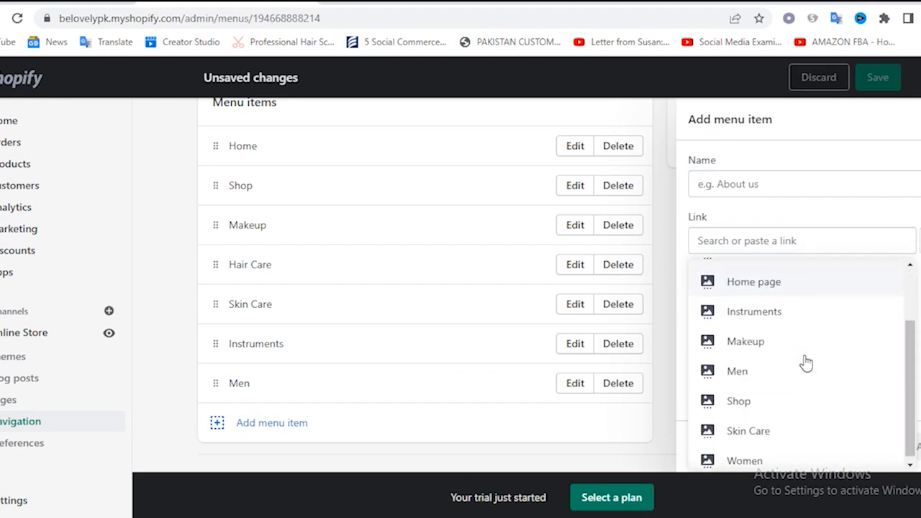
click(741, 456)
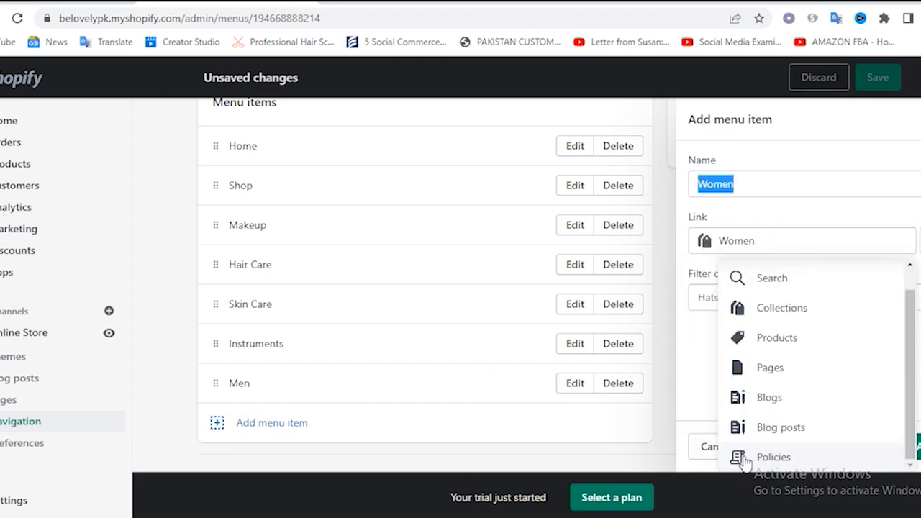
click(913, 446)
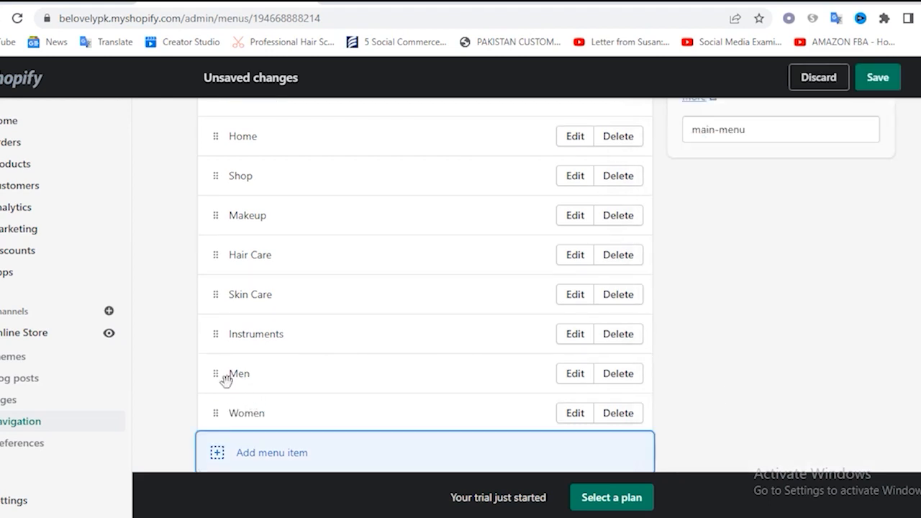
Nest the Men and Women items under Instruments as submenu items on the same level
drag(220, 375, 260, 375)
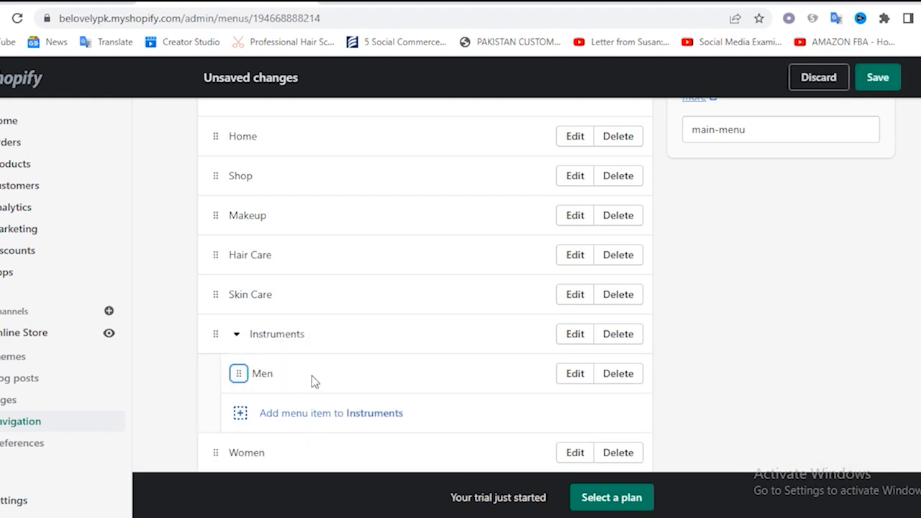
scroll(312, 376, down, 1)
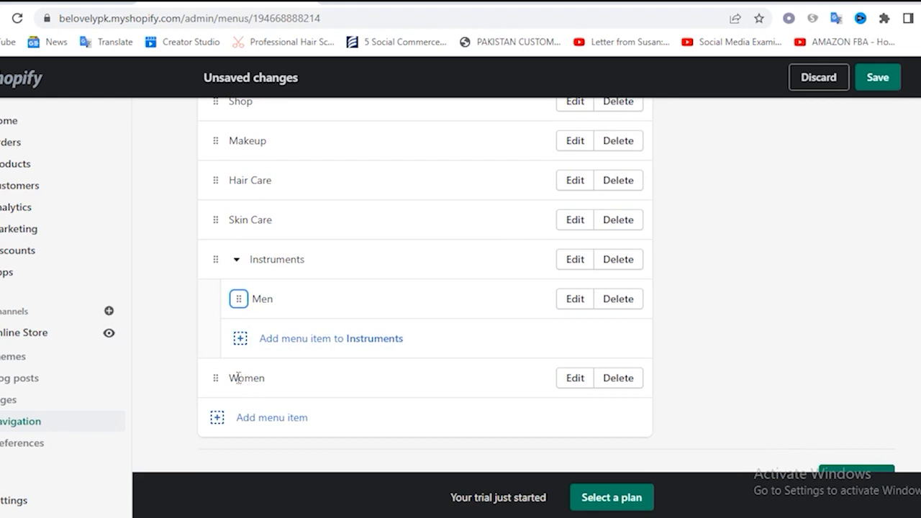
drag(219, 379, 261, 363)
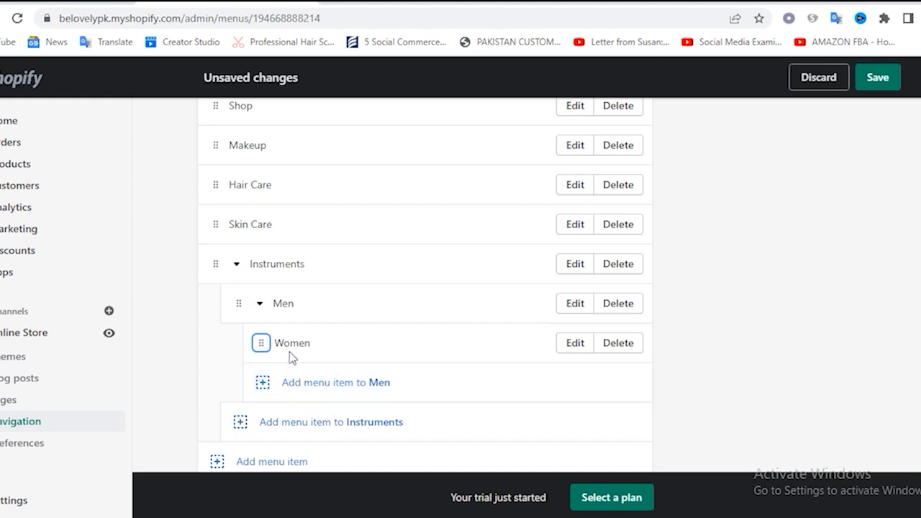
drag(261, 342, 261, 385)
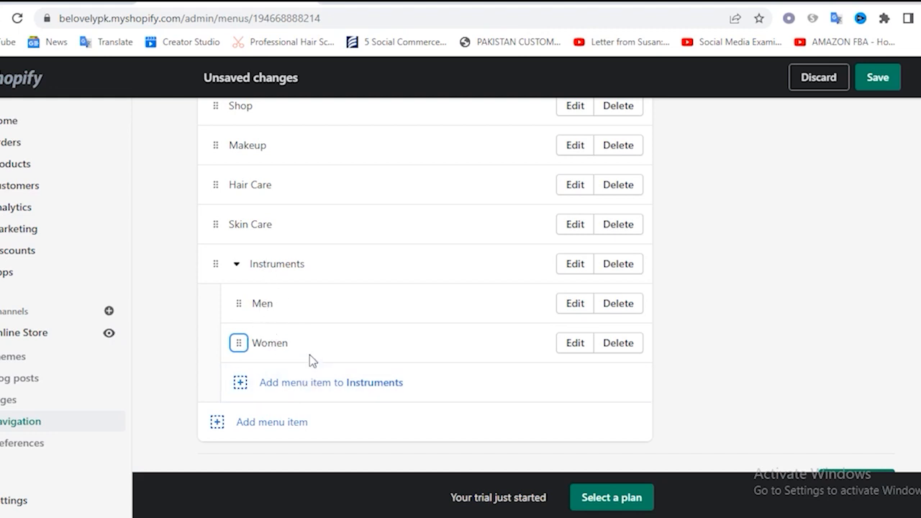
Review the order of the Main menu items and save the menu
scroll(281, 302, up, 3)
scroll(279, 301, down, 3)
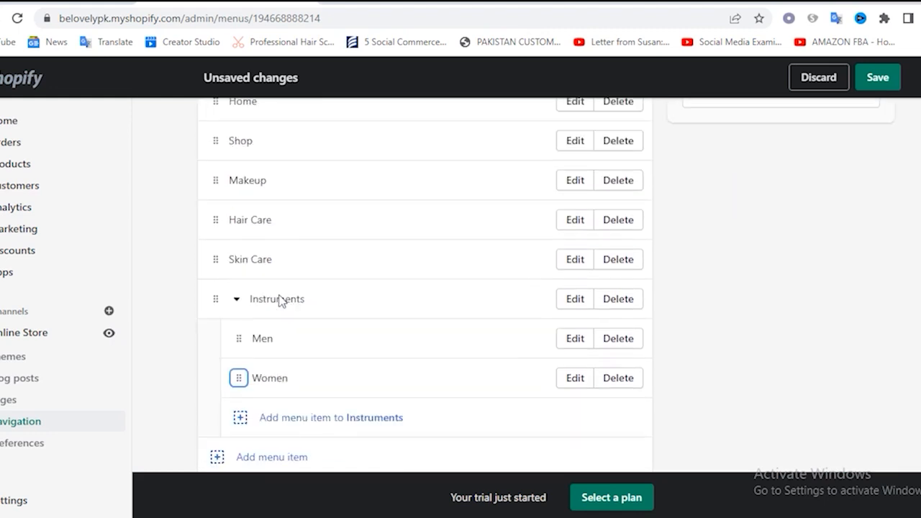
scroll(279, 300, up, 3)
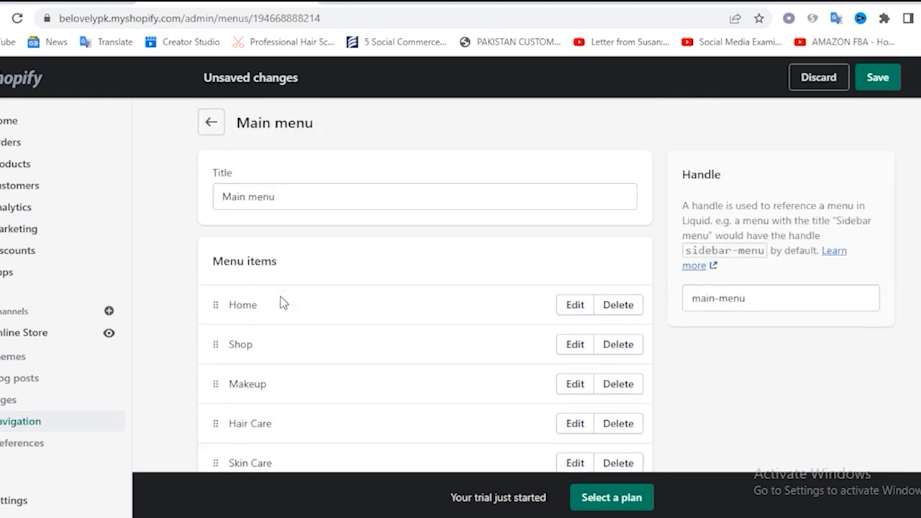
click(880, 79)
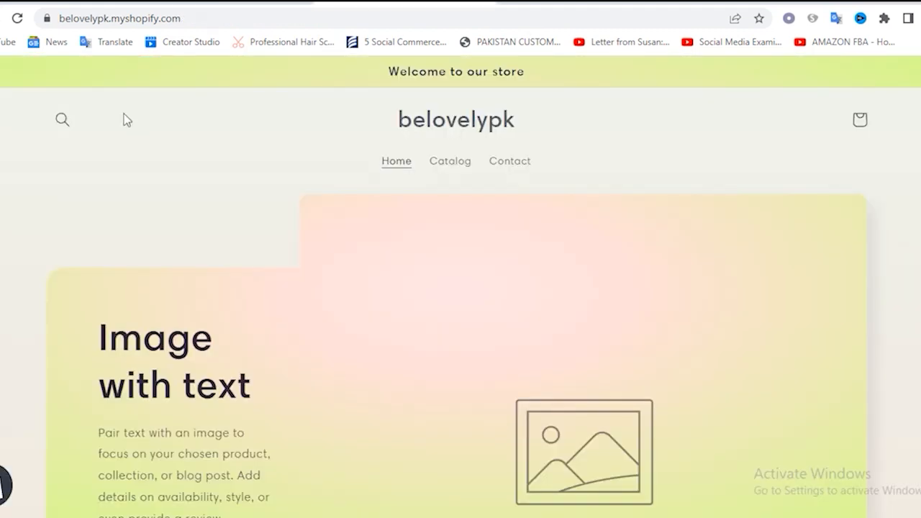
Reload the storefront home page and check the header menu, the Instruments submenu and the footer
key(F5)
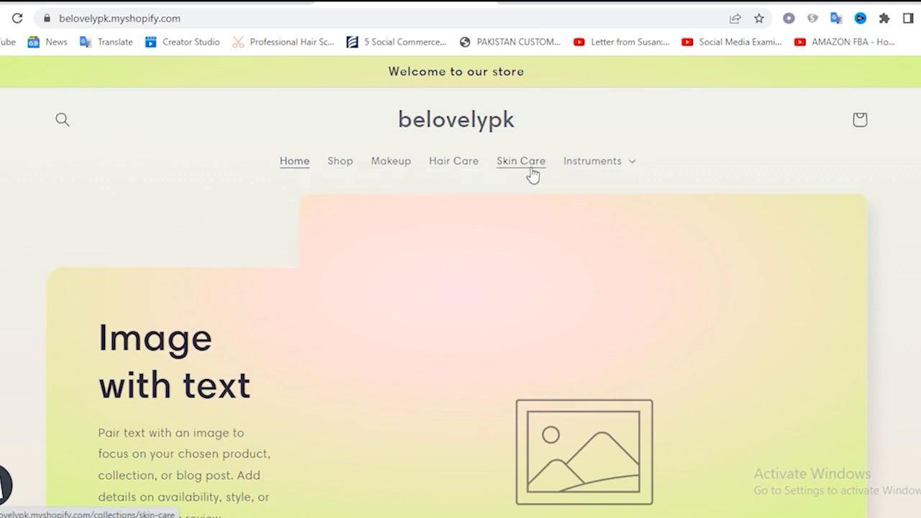
click(631, 166)
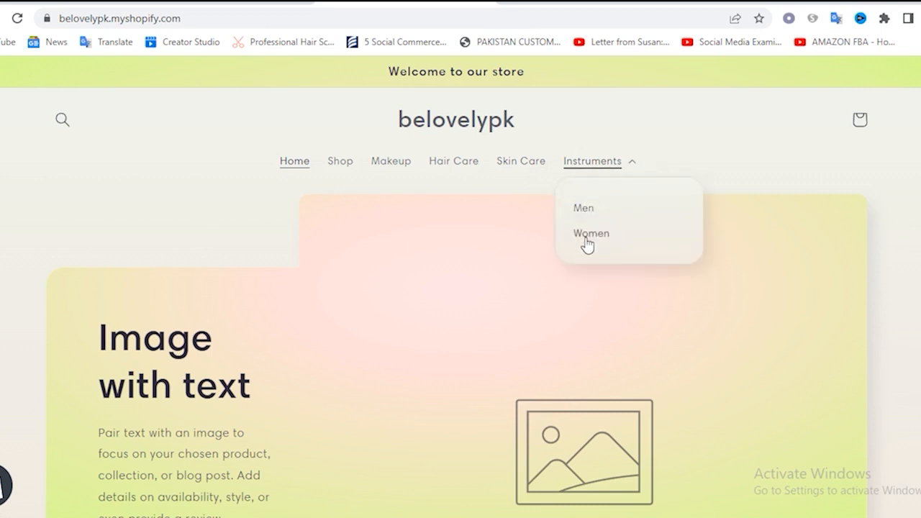
click(707, 151)
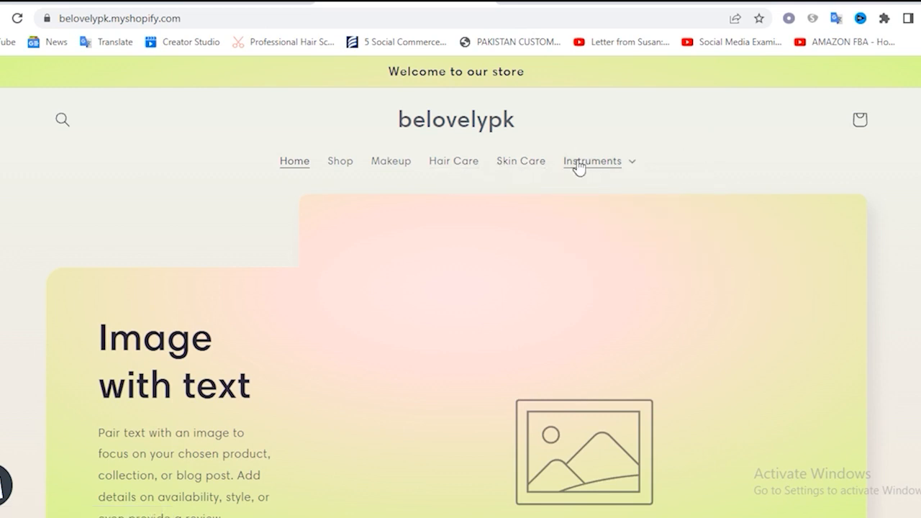
click(637, 168)
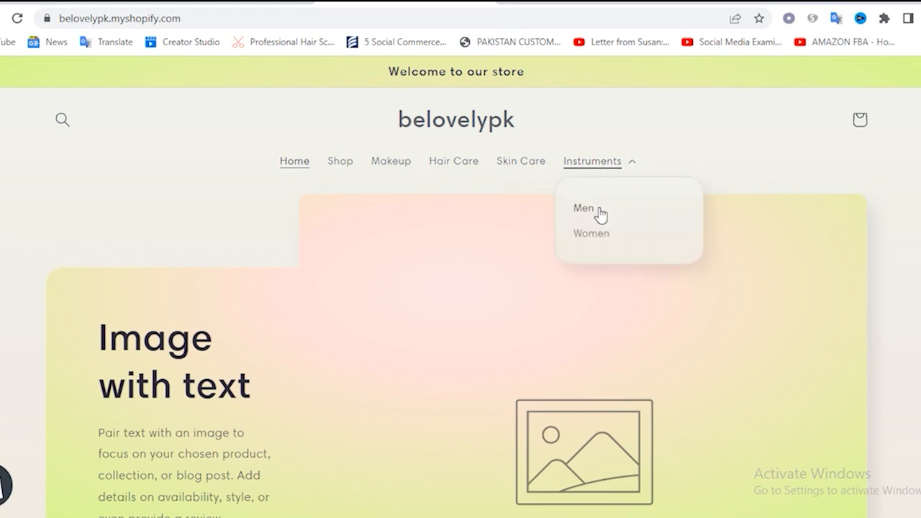
click(704, 141)
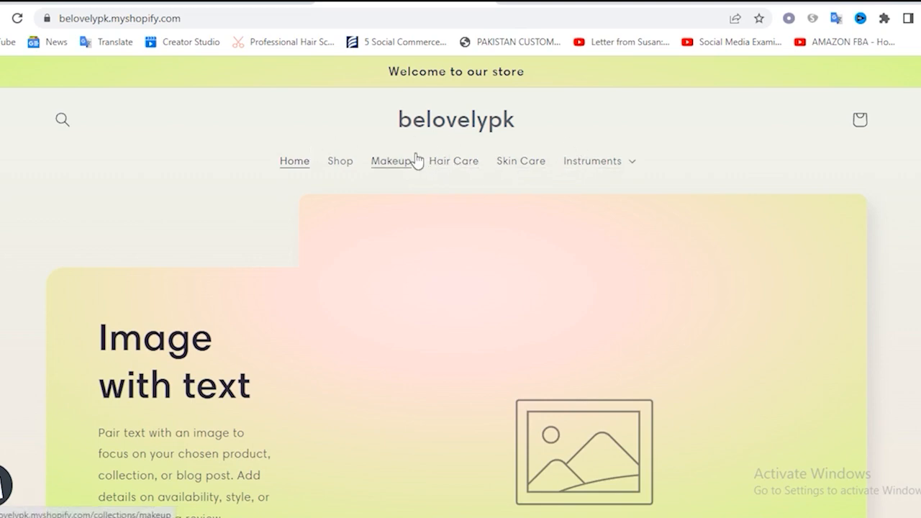
scroll(477, 184, down, 20)
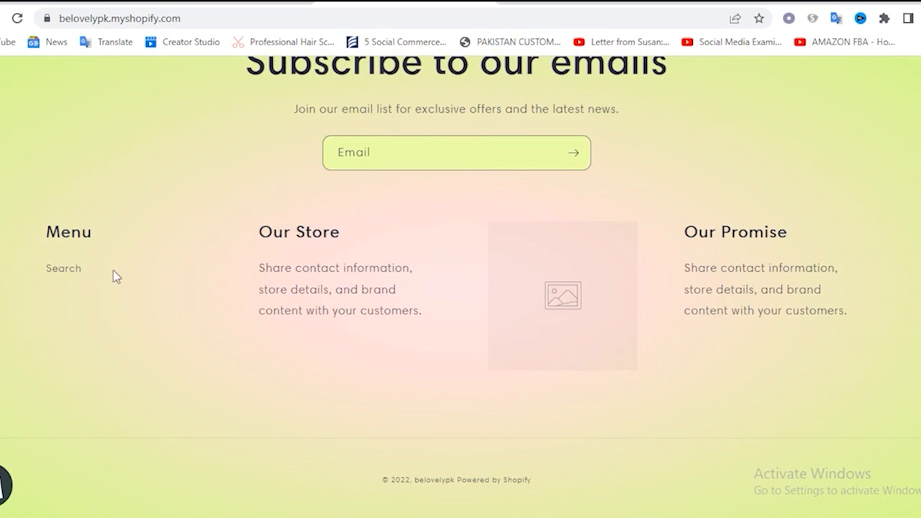
scroll(381, 281, up, 2)
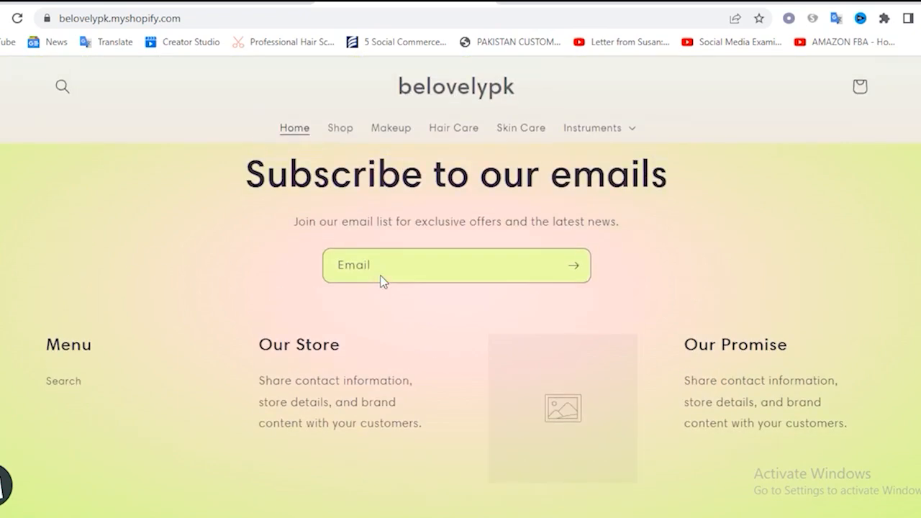
scroll(383, 281, up, 15)
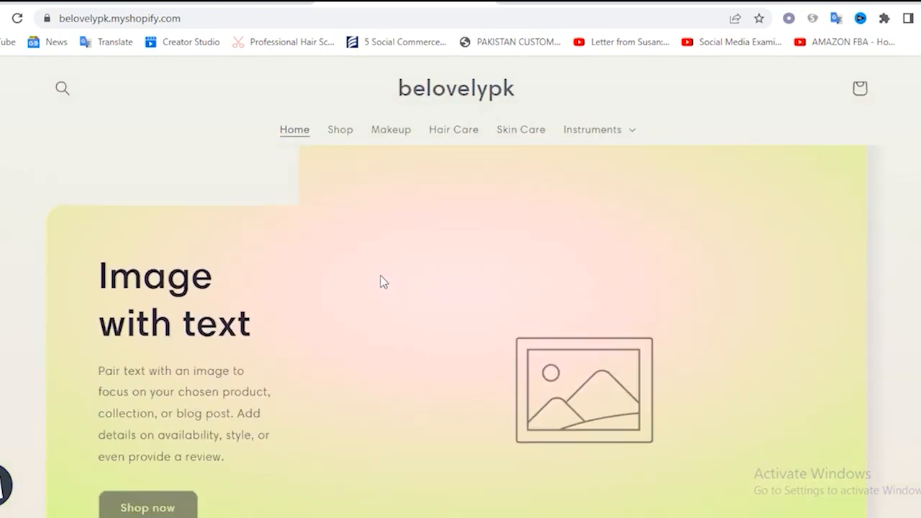
scroll(383, 282, up, 1)
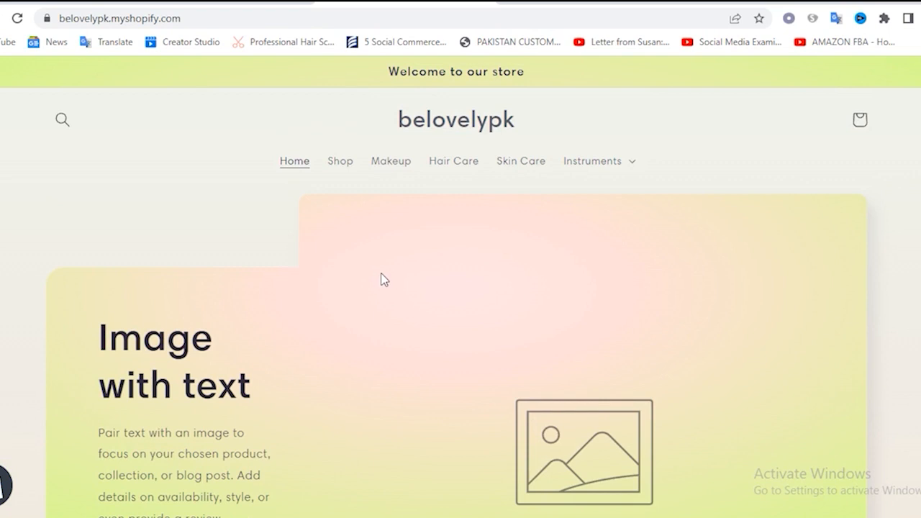
Return to the store admin, then create and save a new page titled About us
click(201, 2)
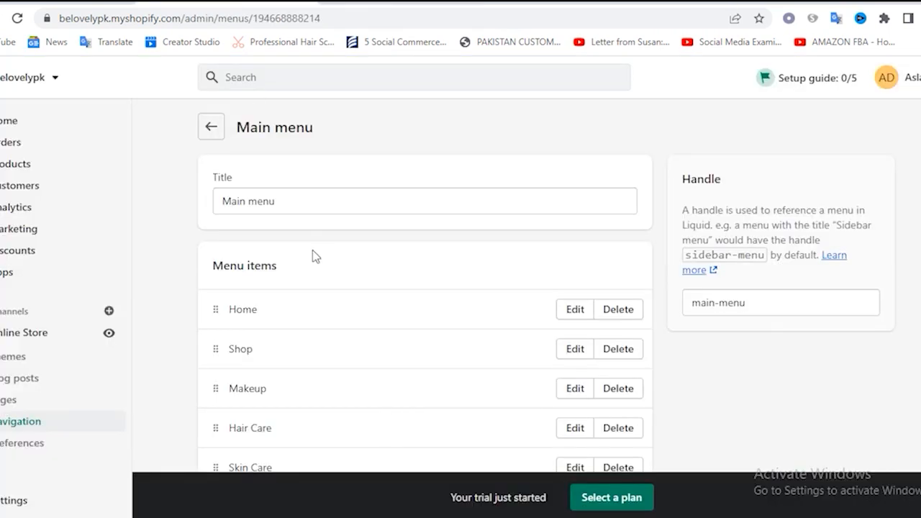
scroll(164, 307, down, 1)
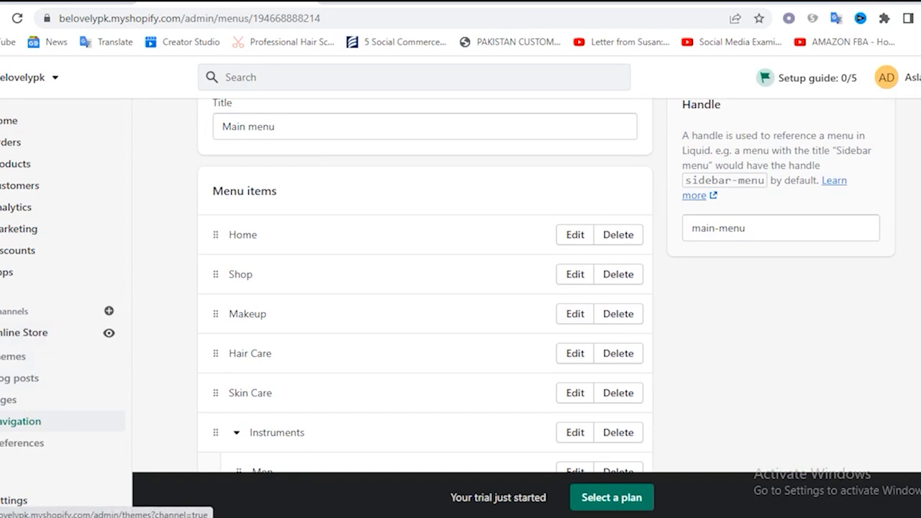
click(6, 407)
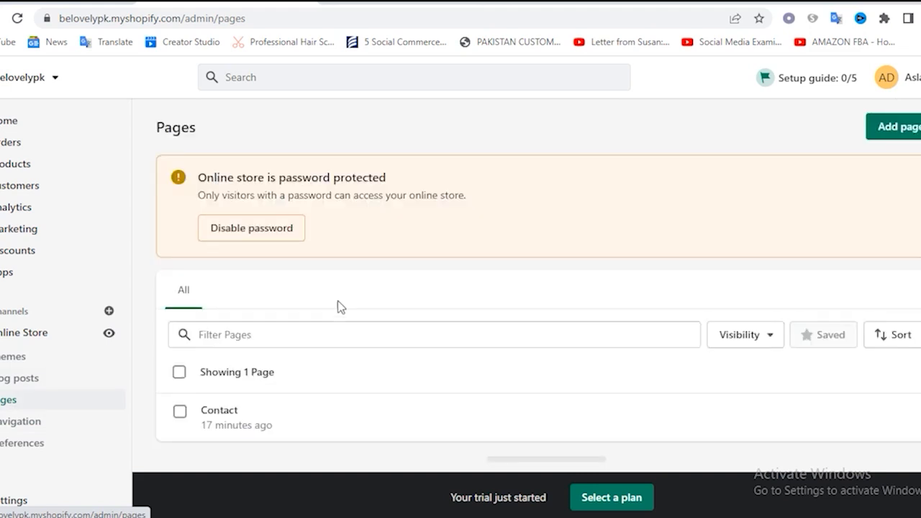
click(899, 130)
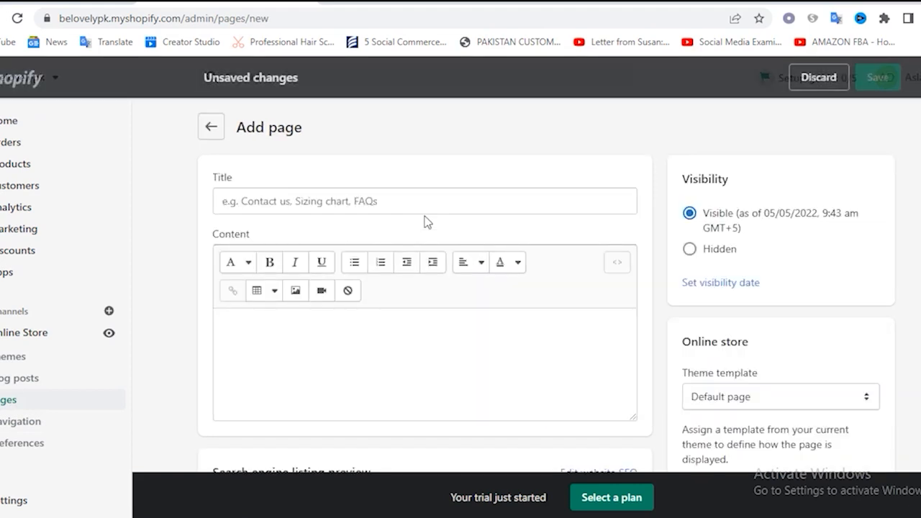
click(286, 208)
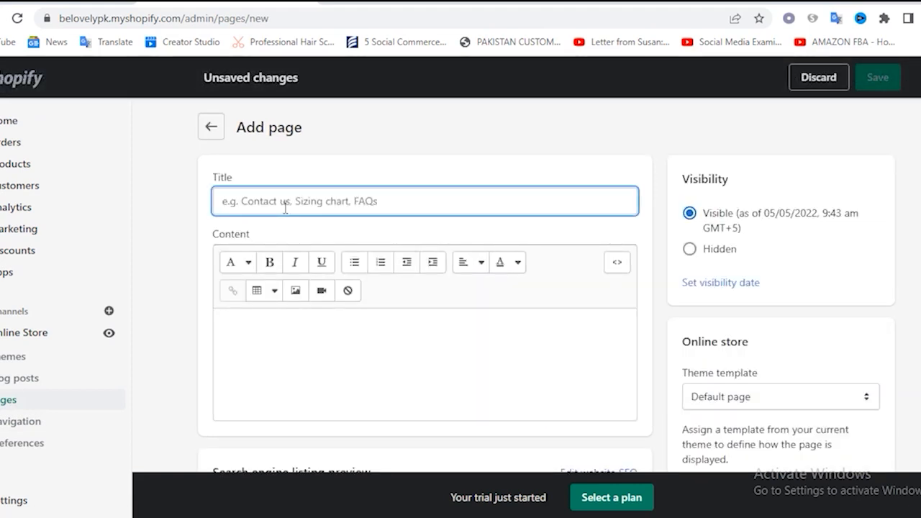
text(About us)
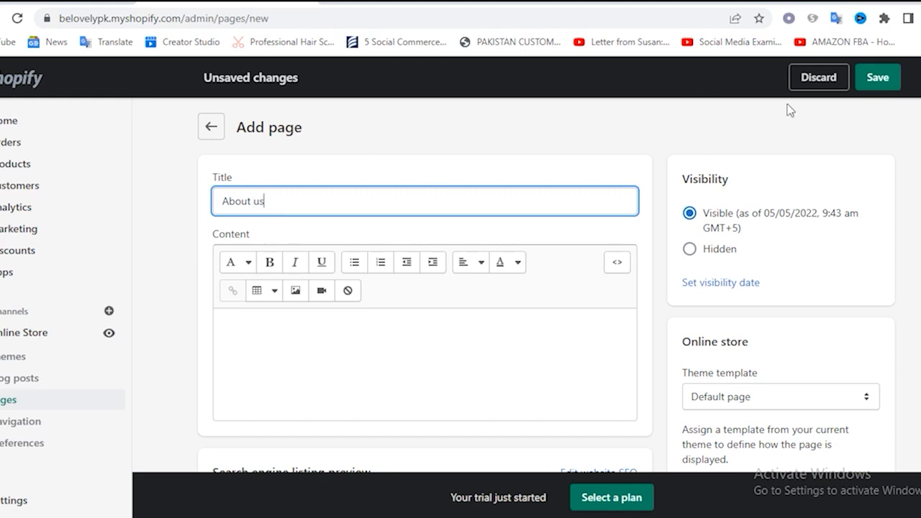
click(878, 77)
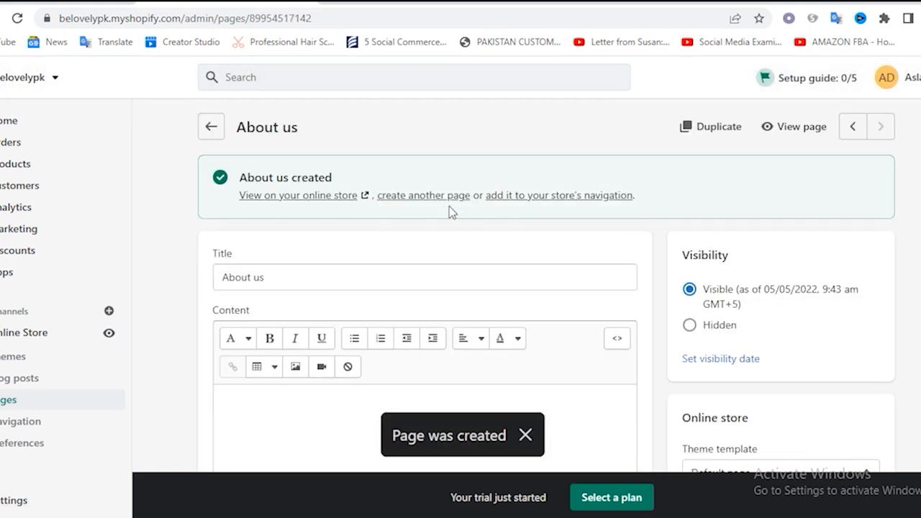
Create another page titled Store Policy, leaving its content empty, and save it
click(424, 196)
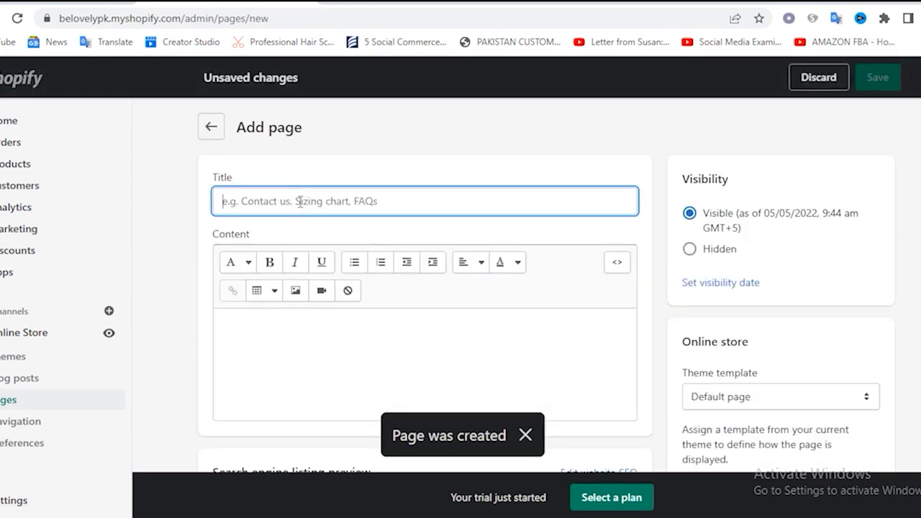
text(Store Po)
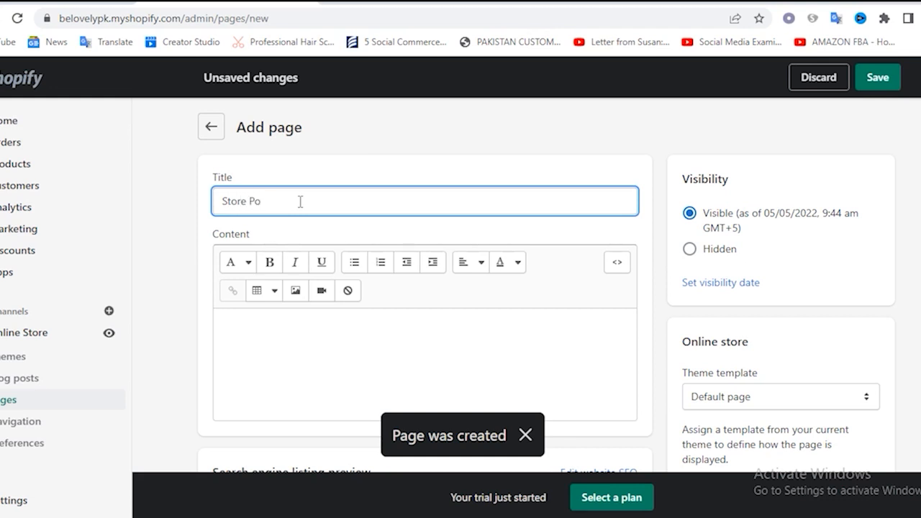
text(licy)
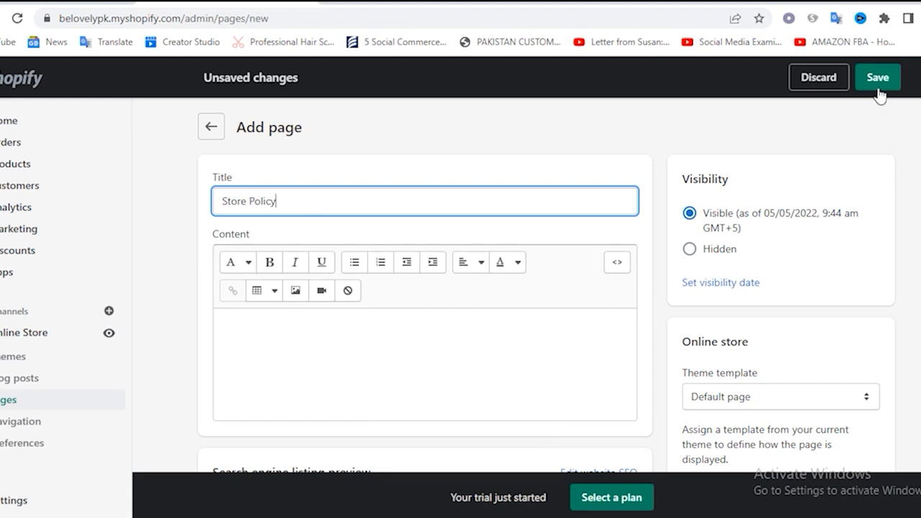
scroll(360, 345, down, 2)
click(319, 214)
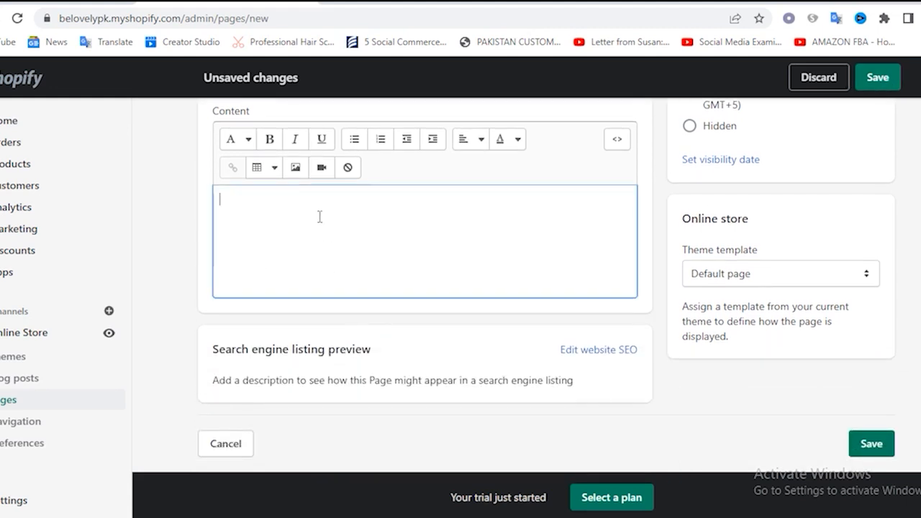
scroll(424, 264, up, 2)
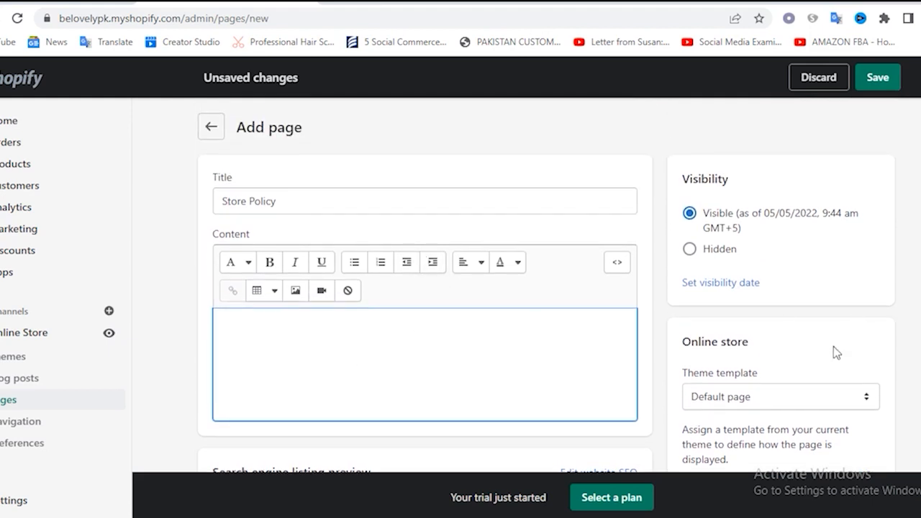
click(878, 77)
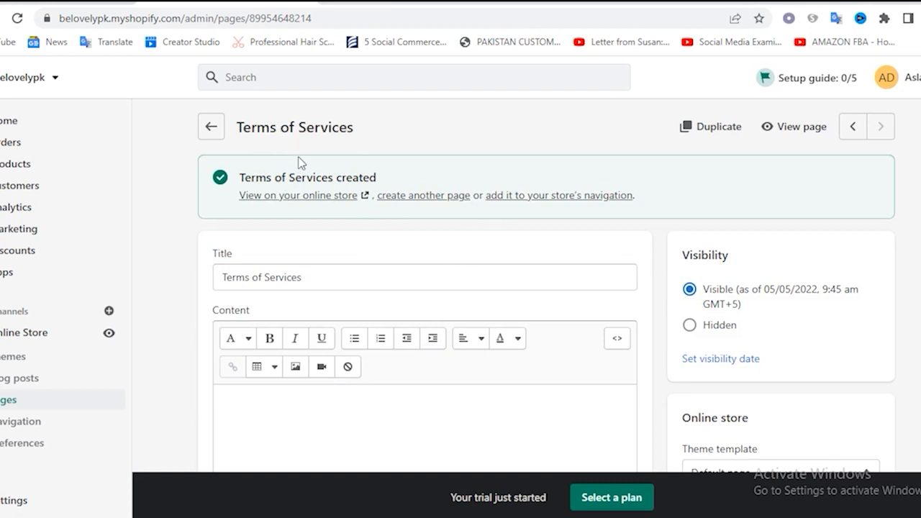
Open the store's Footer menu and add an About us item linked to the About us page
click(16, 424)
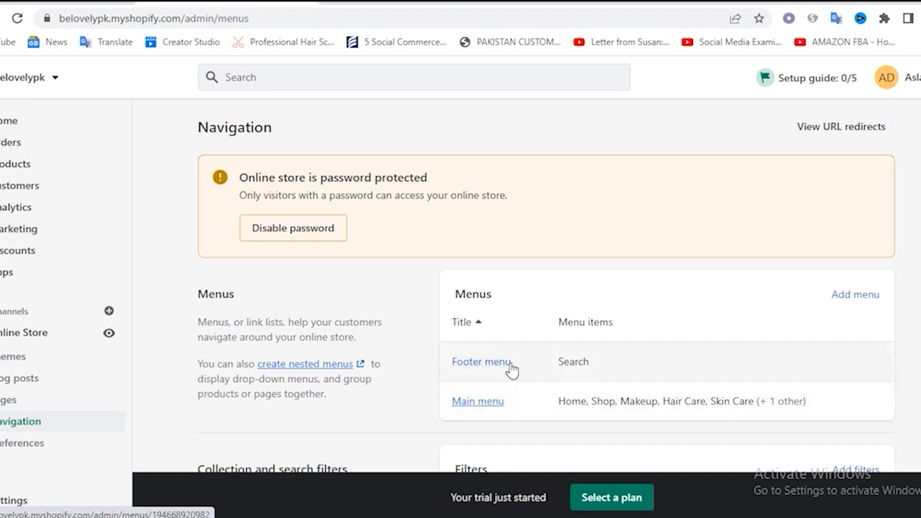
click(486, 366)
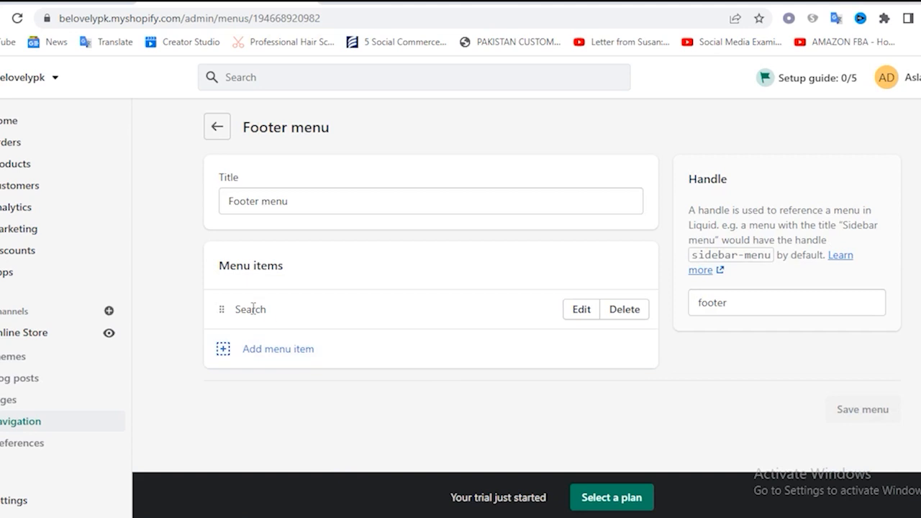
click(225, 353)
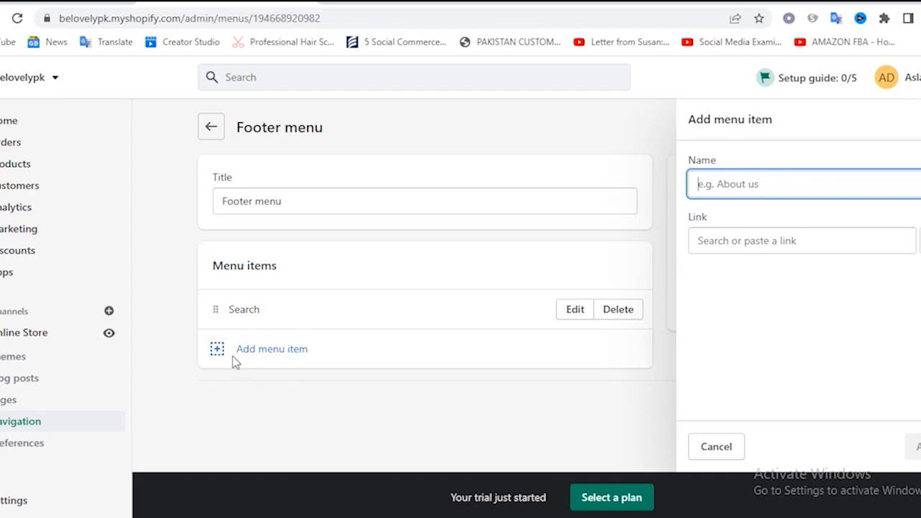
click(792, 240)
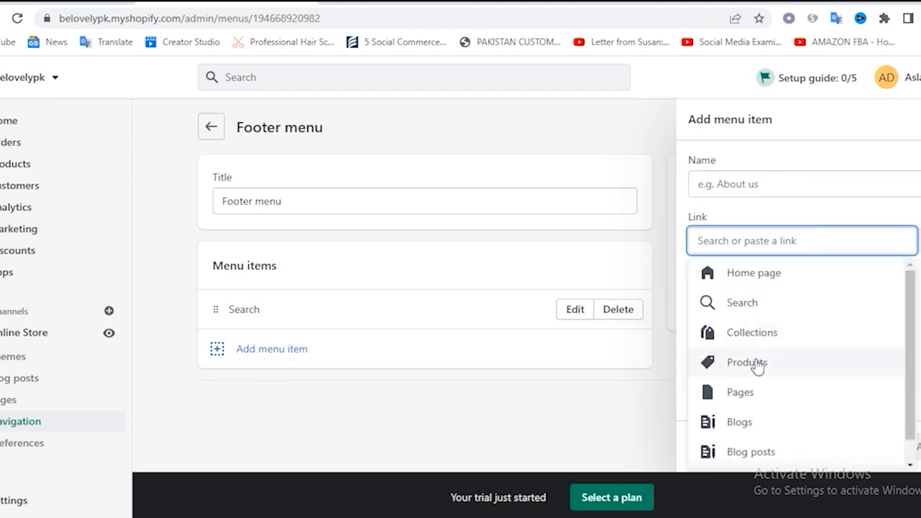
click(752, 405)
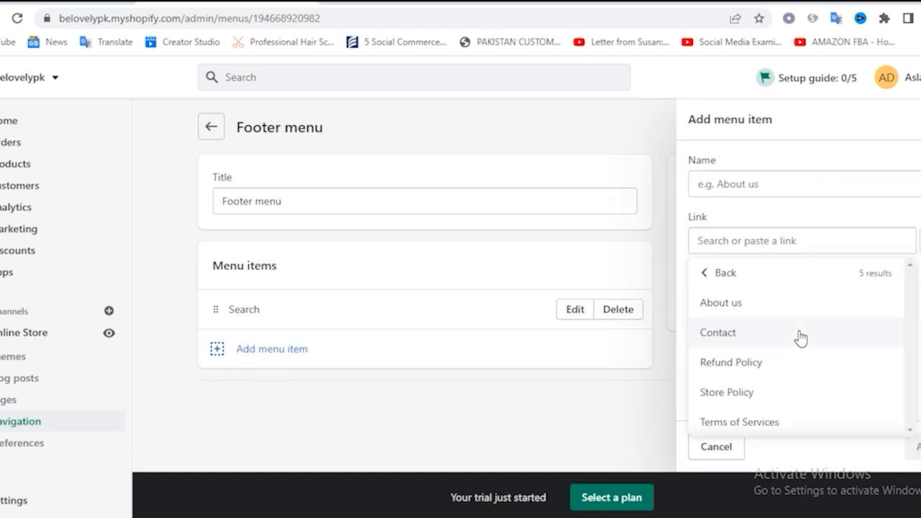
click(730, 309)
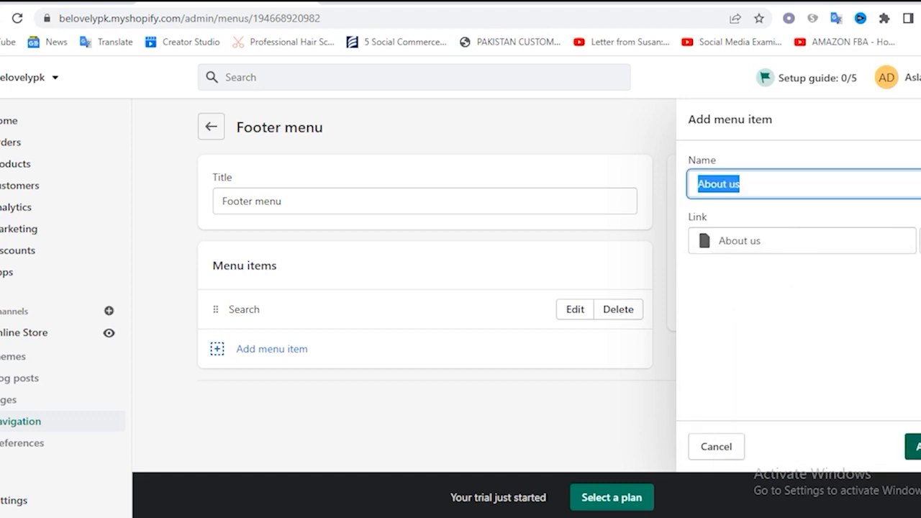
click(913, 446)
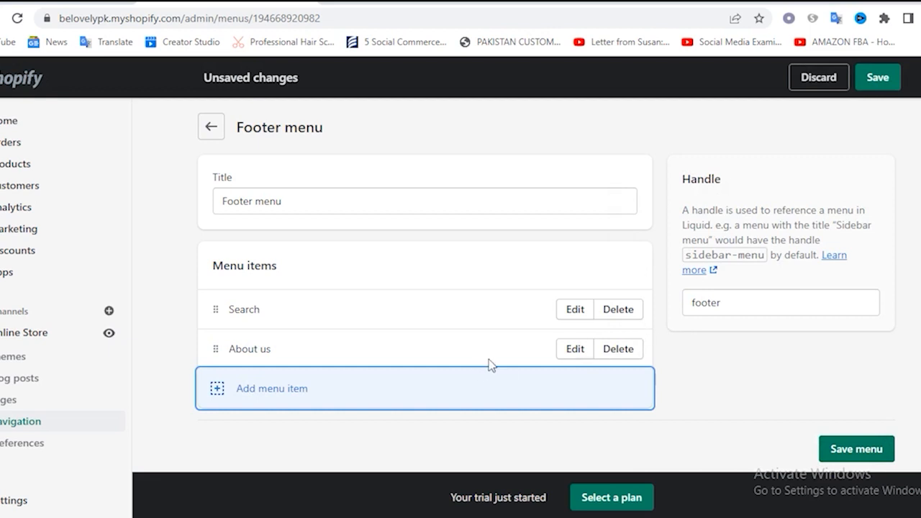
Add a Contact item to the Footer menu, linked to the Contact page
click(237, 392)
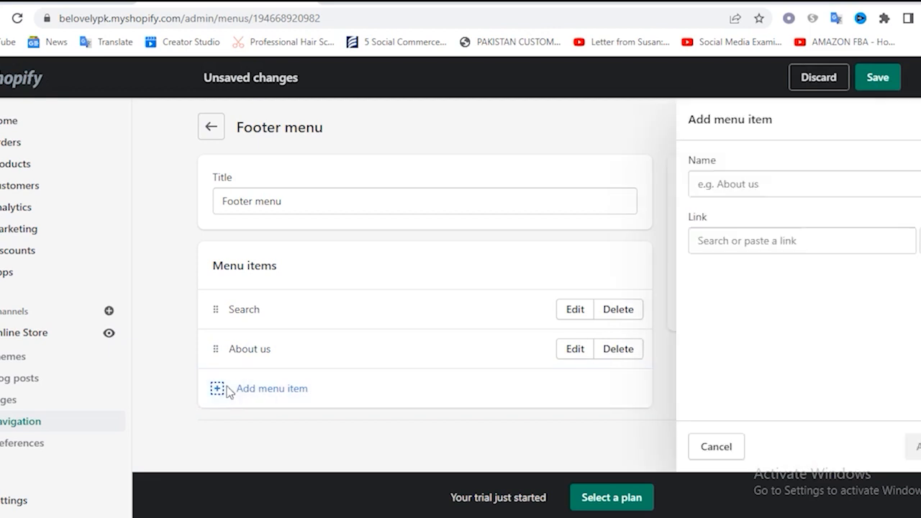
click(763, 245)
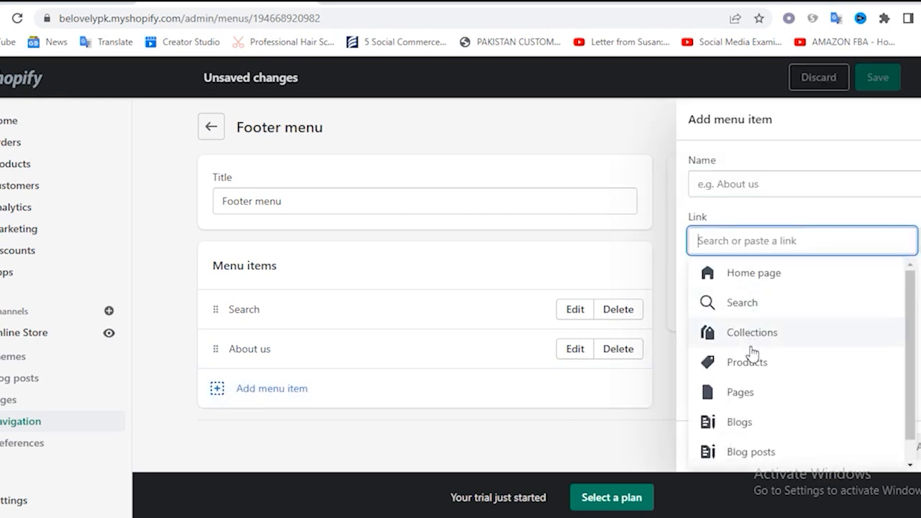
click(745, 393)
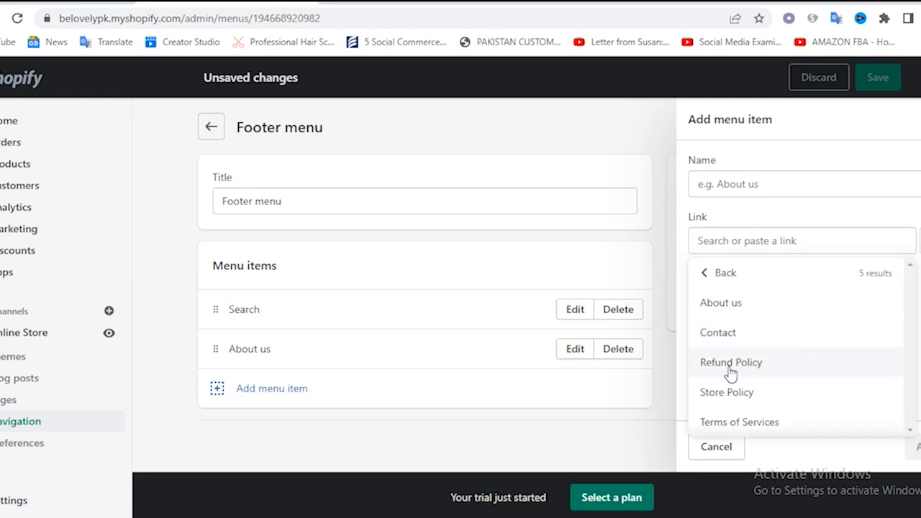
click(728, 339)
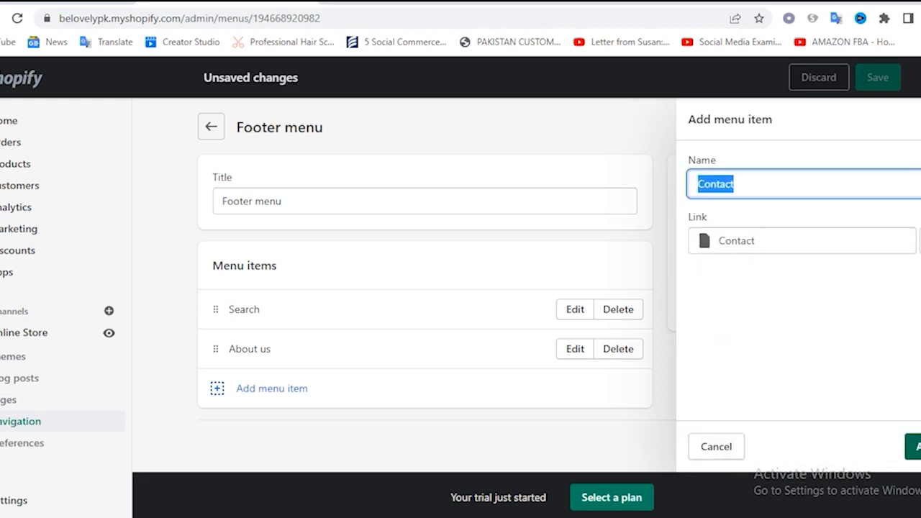
click(913, 447)
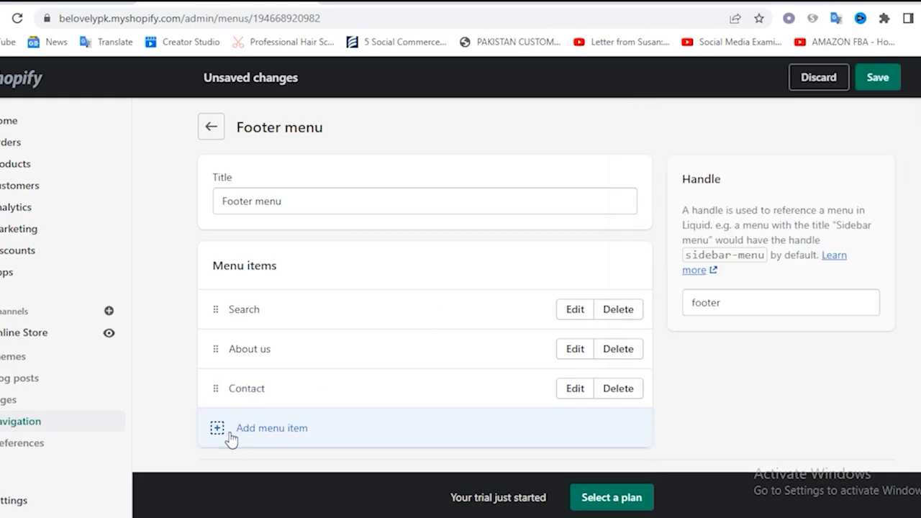
Add Refund Policy, Store Policy and Terms of Services items to the Footer menu and save the menu
click(233, 435)
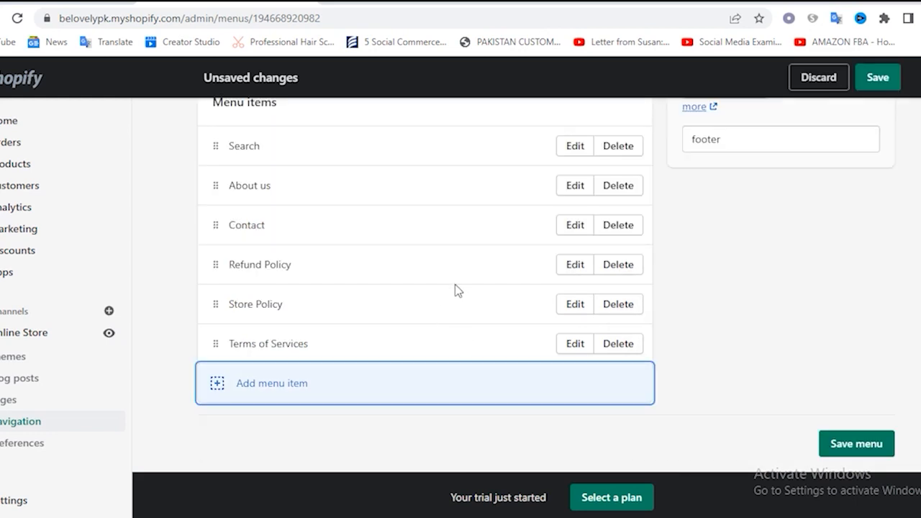
scroll(401, 327, up, 2)
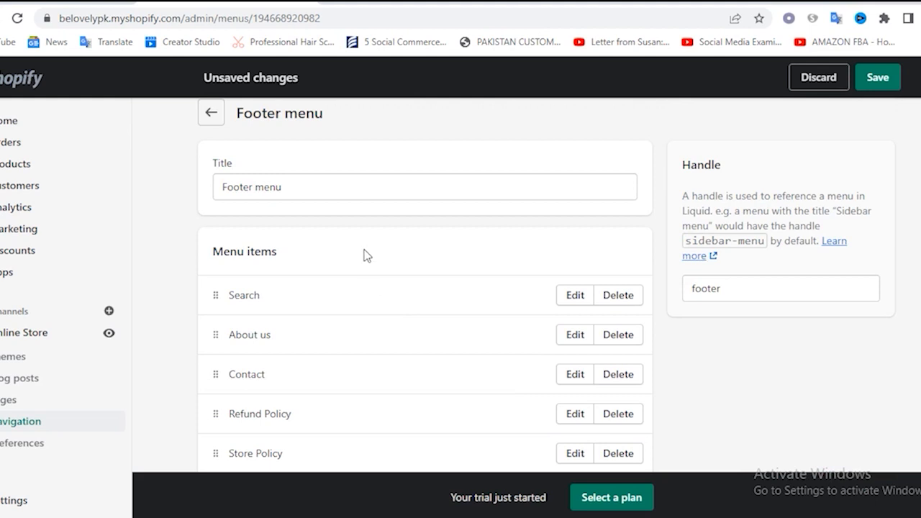
scroll(366, 256, down, 2)
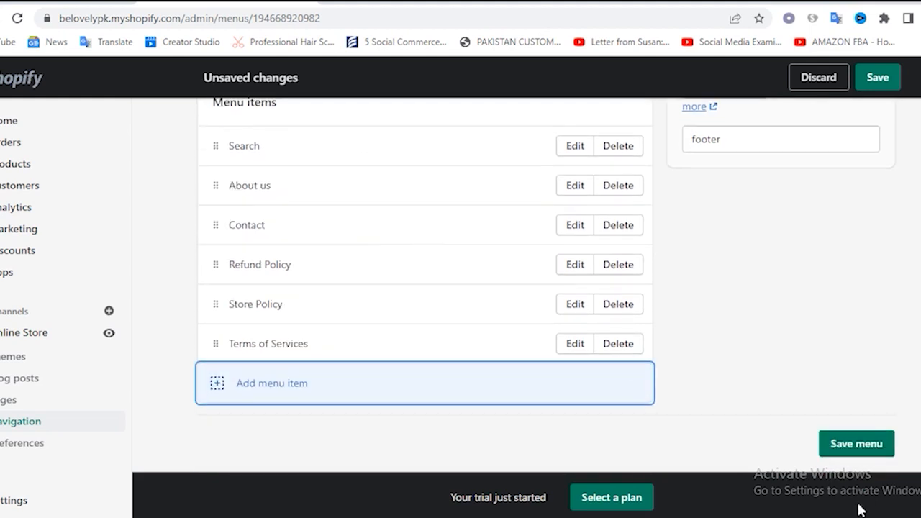
click(851, 451)
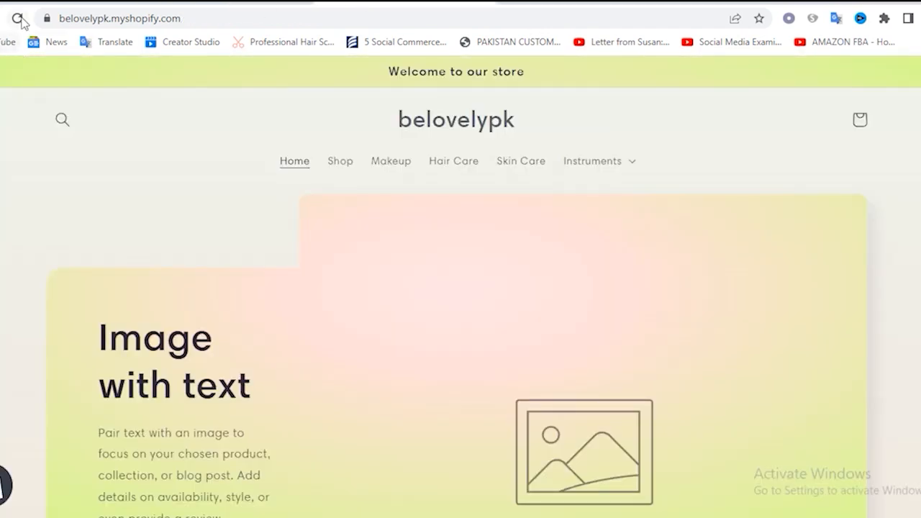
Reload the storefront home page and check the menu links in its footer
click(18, 18)
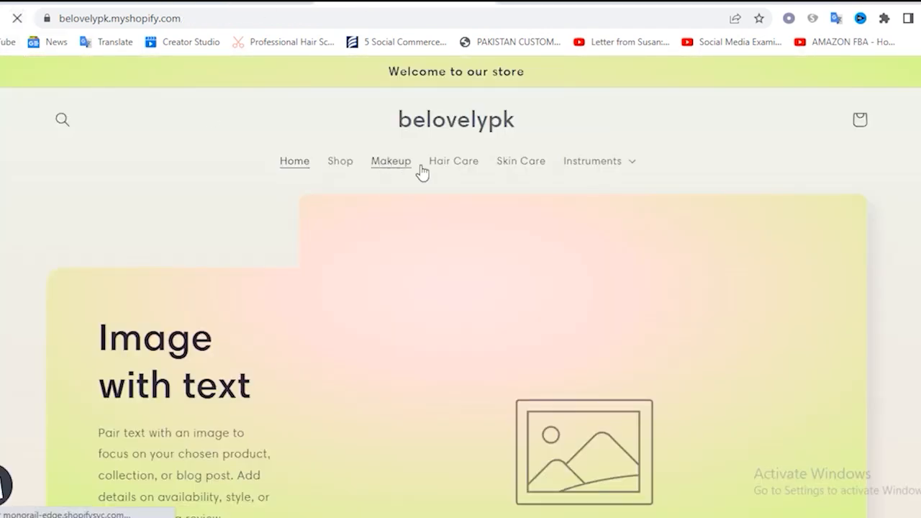
scroll(518, 235, down, 15)
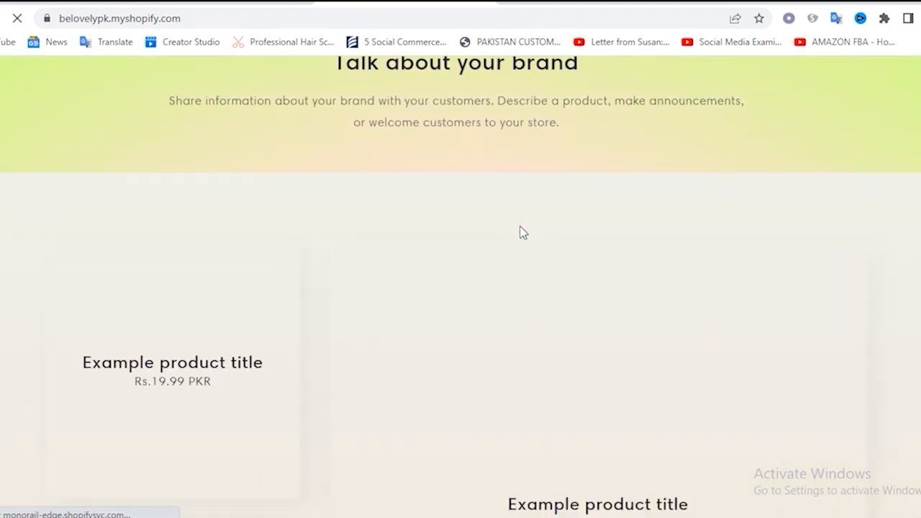
scroll(522, 230, down, 8)
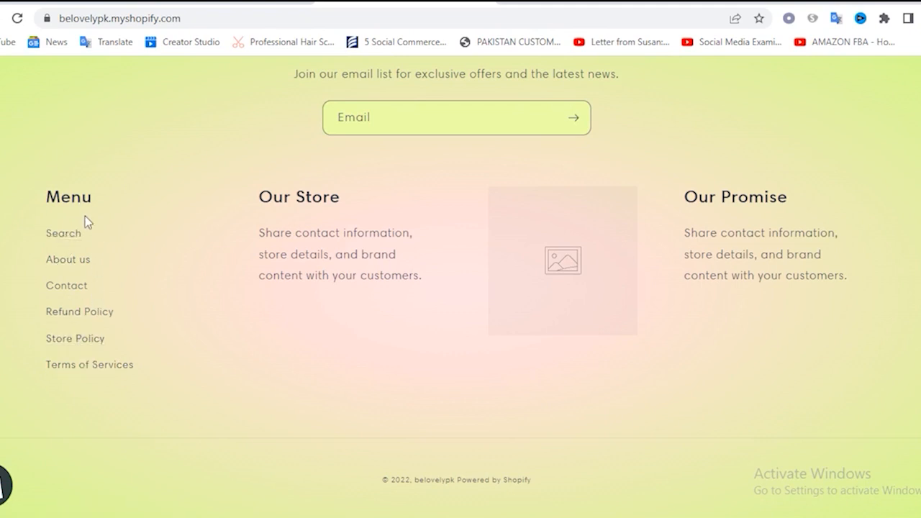
Look over the storefront home page from its header menu down to the featured collection
scroll(261, 251, up, 10)
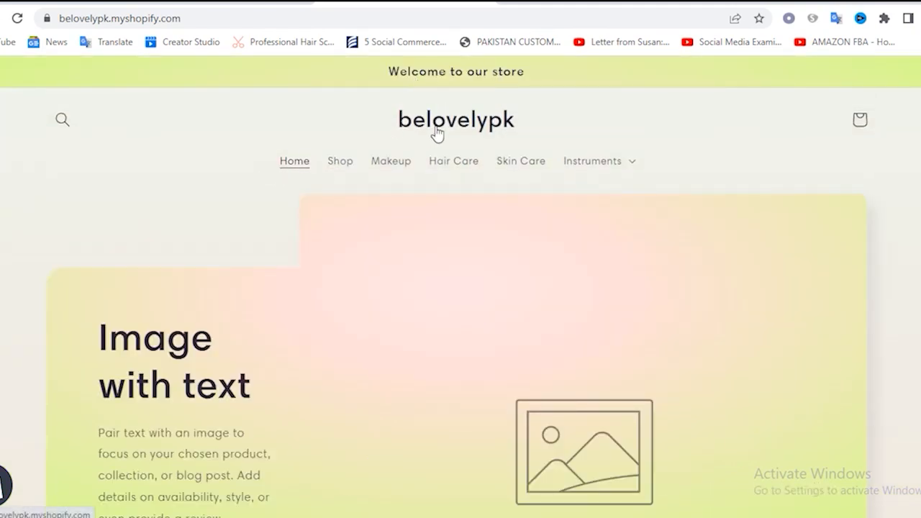
scroll(286, 288, down, 4)
scroll(345, 232, down, 6)
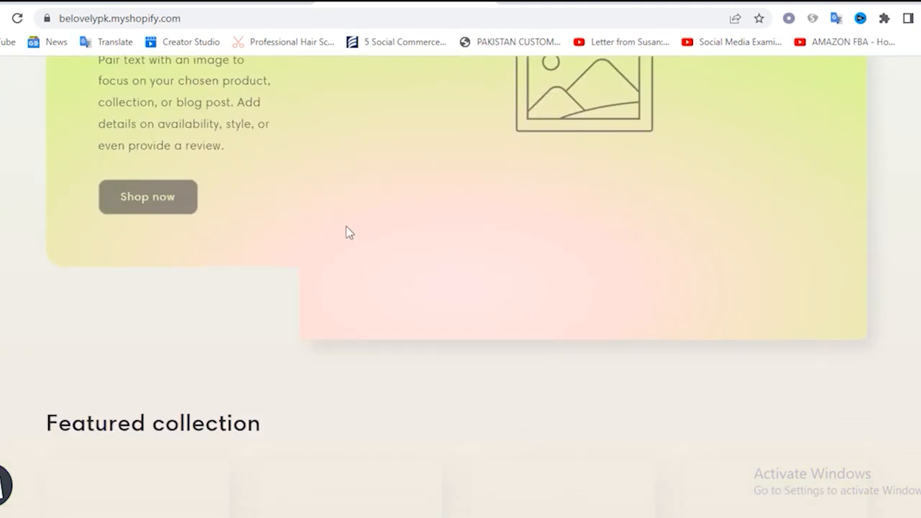
scroll(336, 218, up, 1)
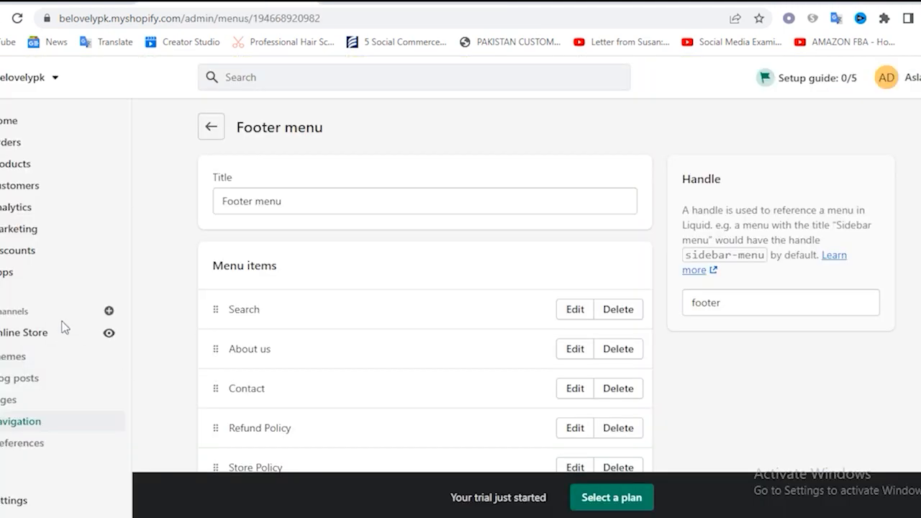
Go to the online store's themes in the admin and open the current Sense theme for customization
click(22, 338)
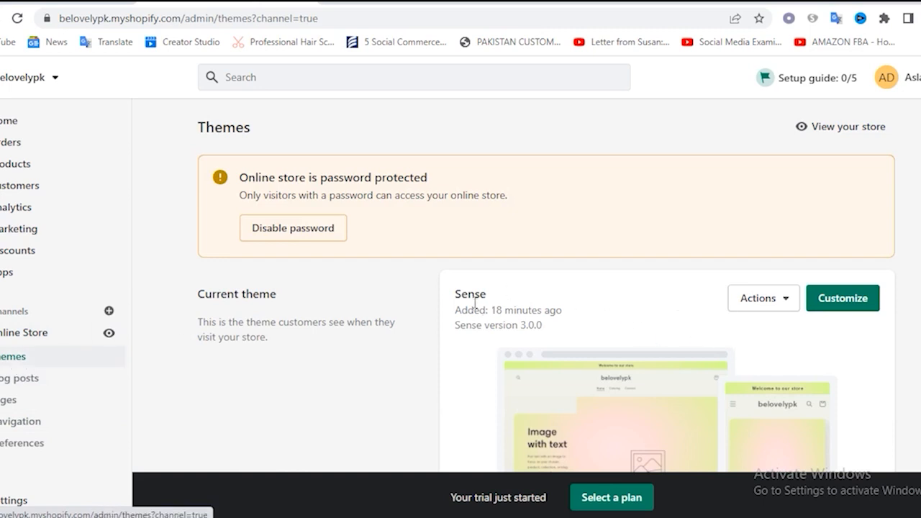
click(784, 308)
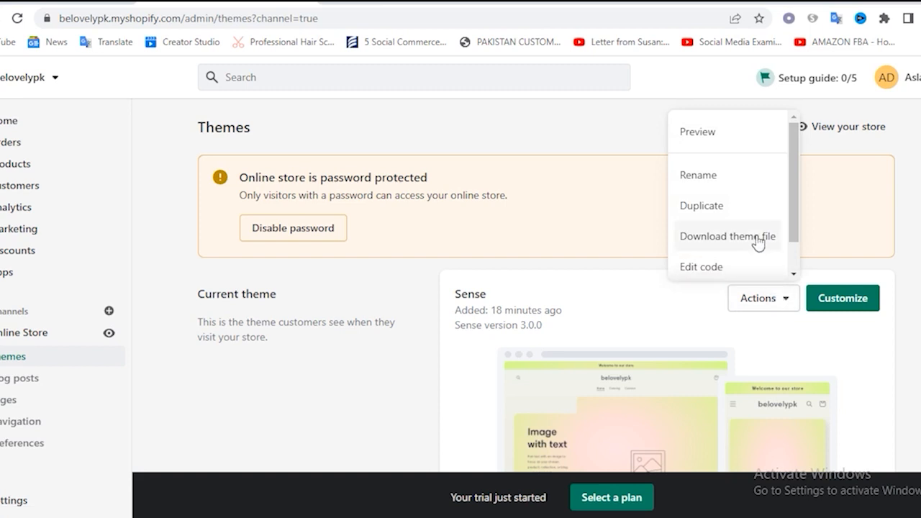
click(849, 357)
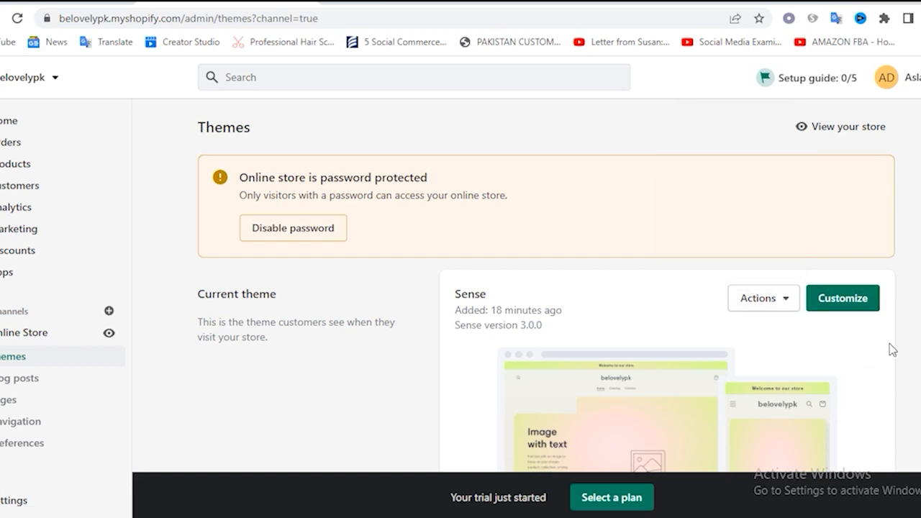
click(841, 305)
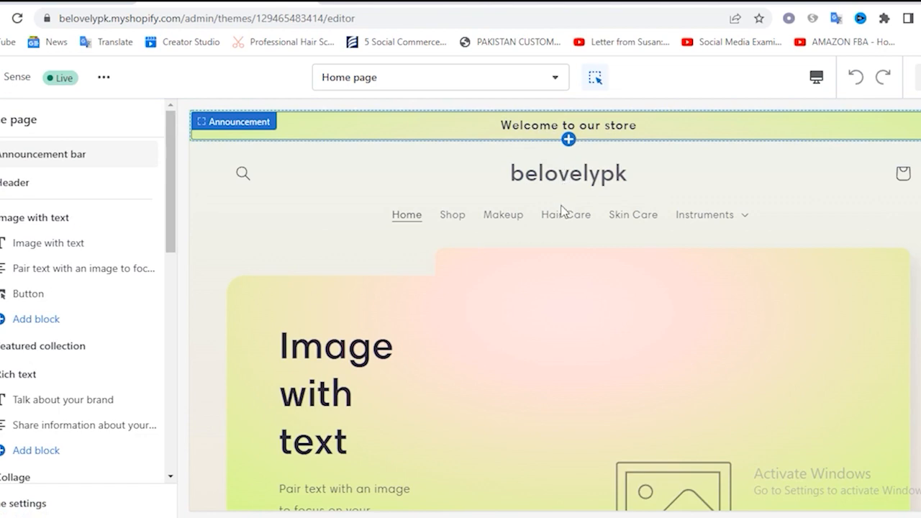
Look through the home page preview and open the settings of the Header section
scroll(586, 309, down, 10)
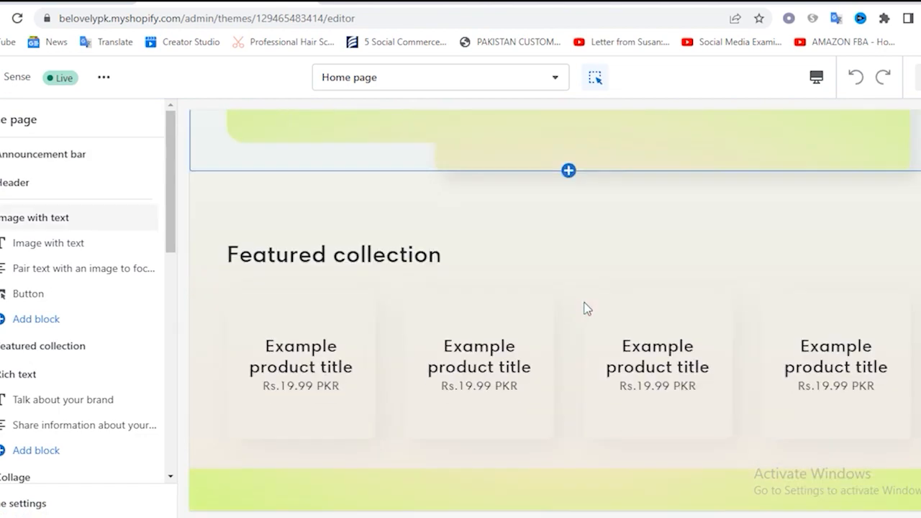
scroll(586, 308, up, 10)
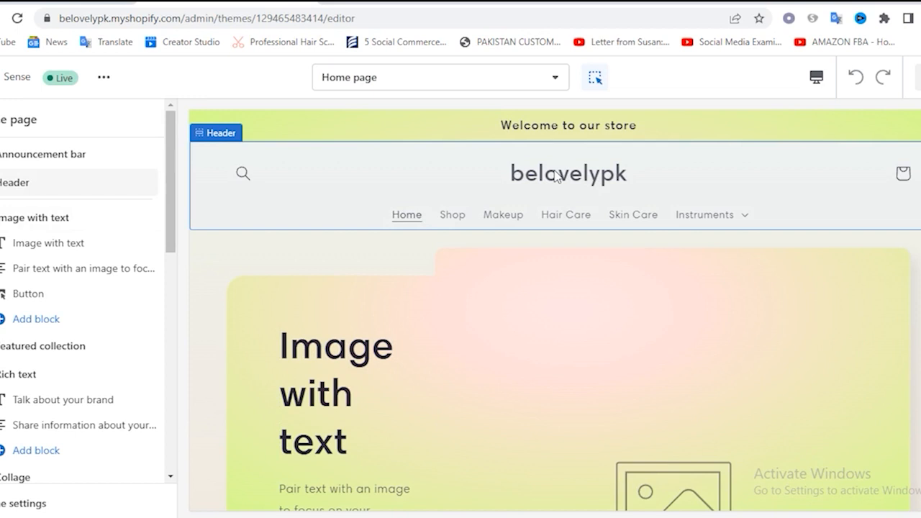
double_click(623, 177)
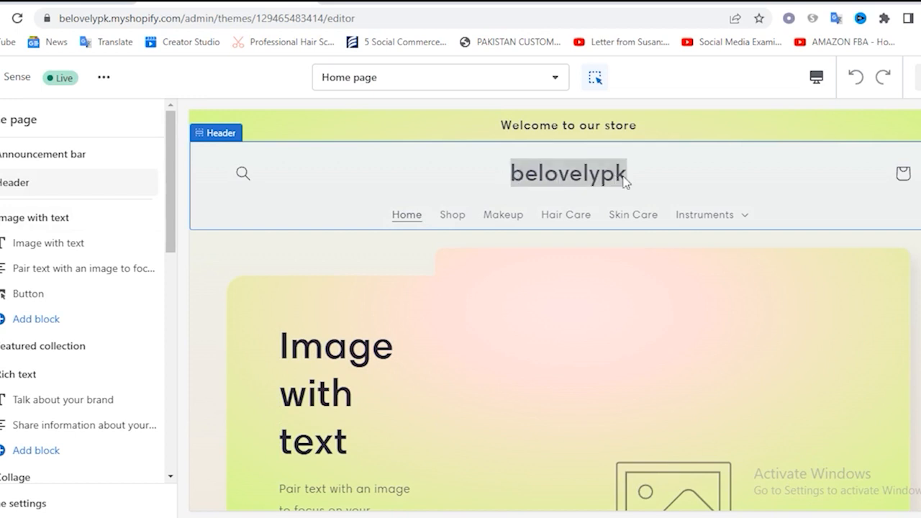
click(680, 182)
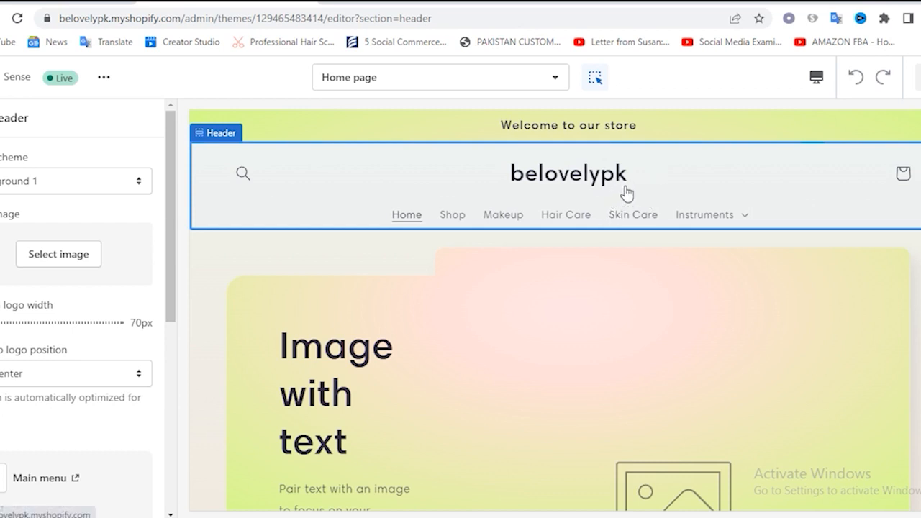
Open the settings of the "Welcome to our store" announcement and put the focus on its text
click(326, 134)
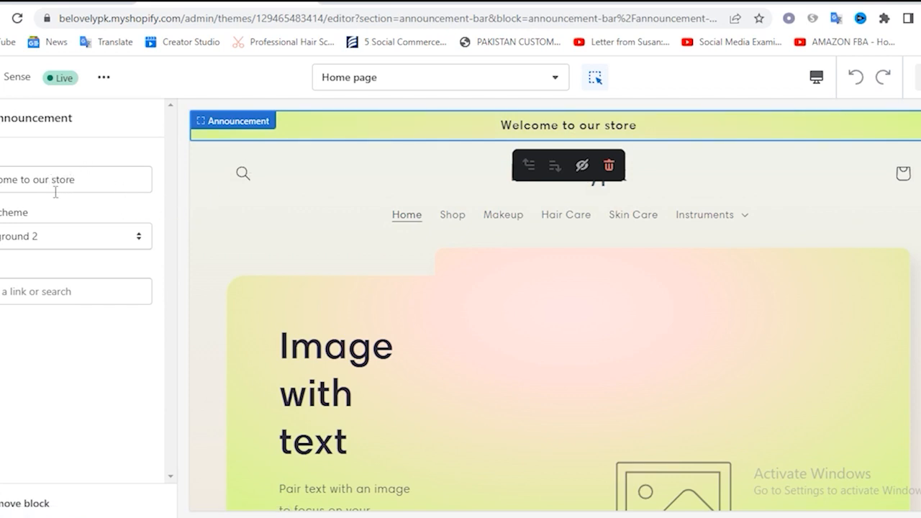
triple_click(87, 178)
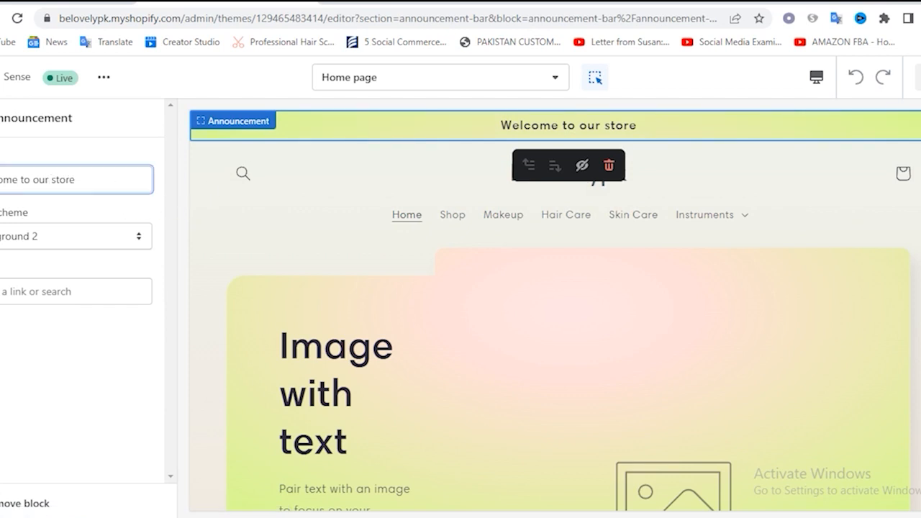
click(99, 179)
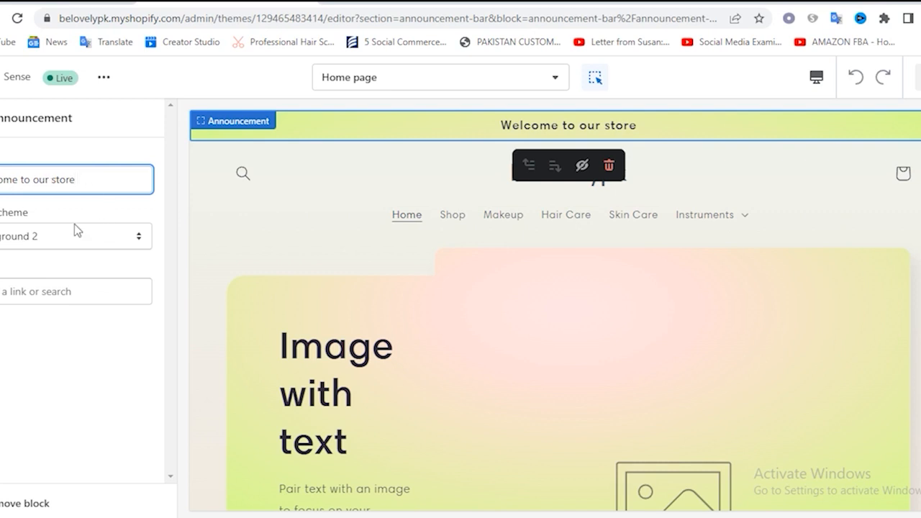
Try the Inverse, Background 1, Background 2, Accent 2 and Accent 1 color schemes on the announcement
click(38, 244)
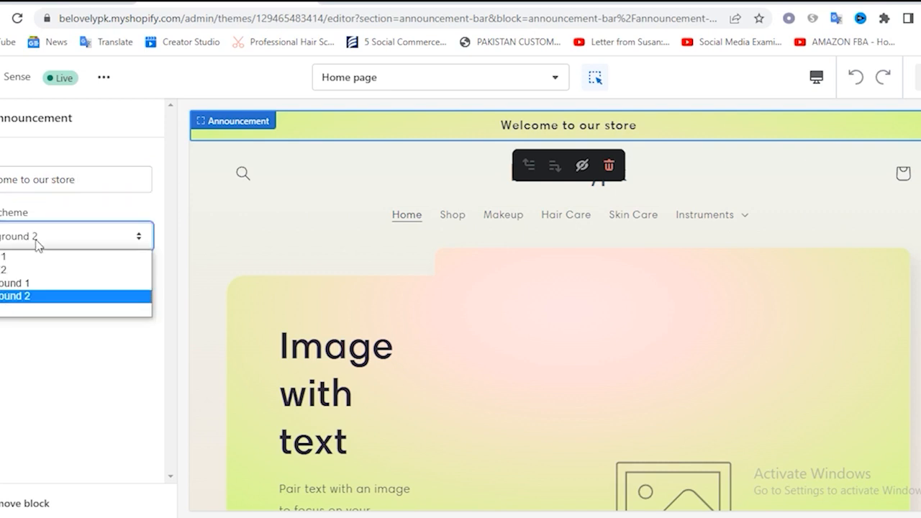
click(40, 319)
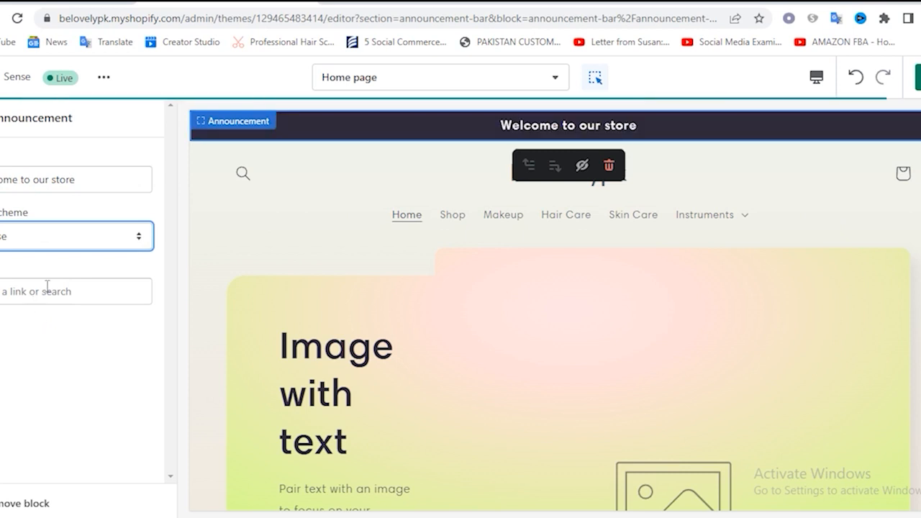
click(23, 241)
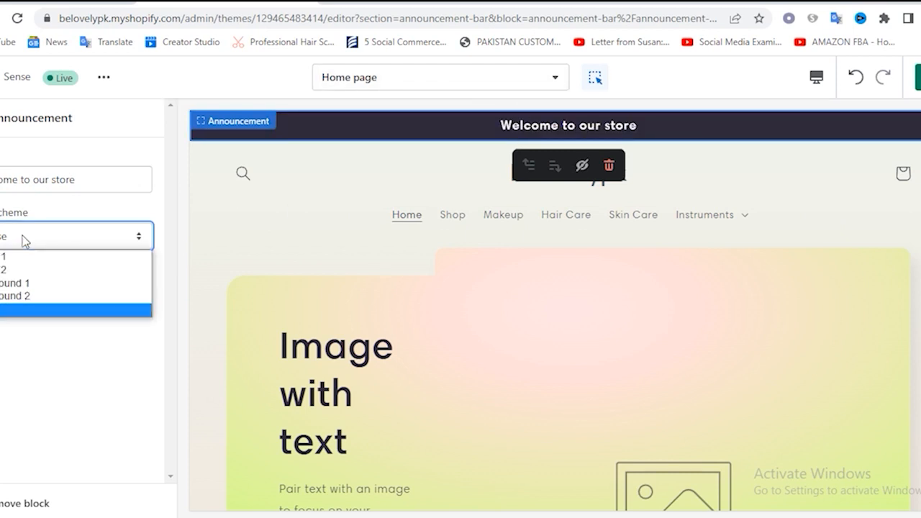
click(26, 283)
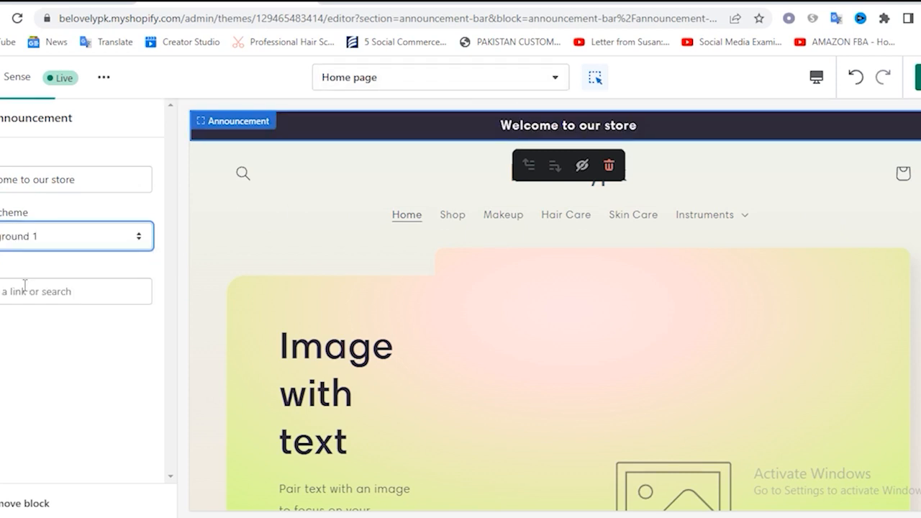
click(47, 241)
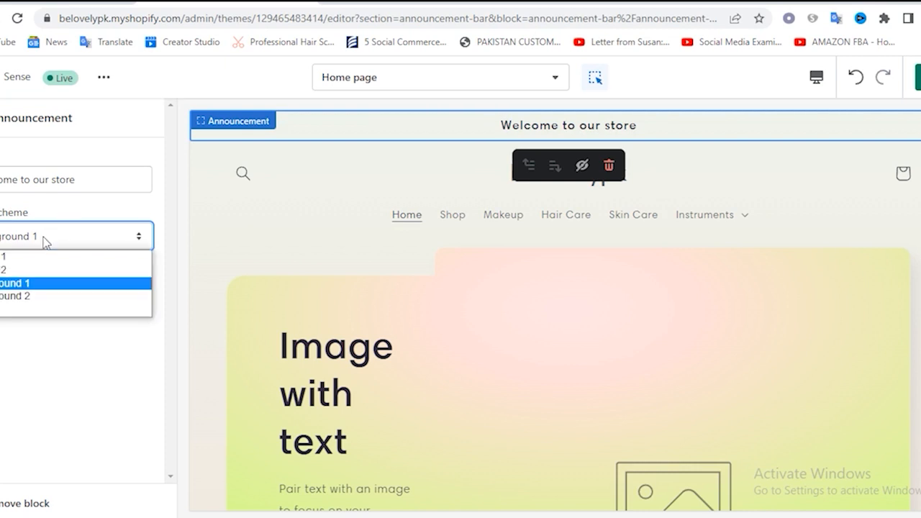
click(27, 291)
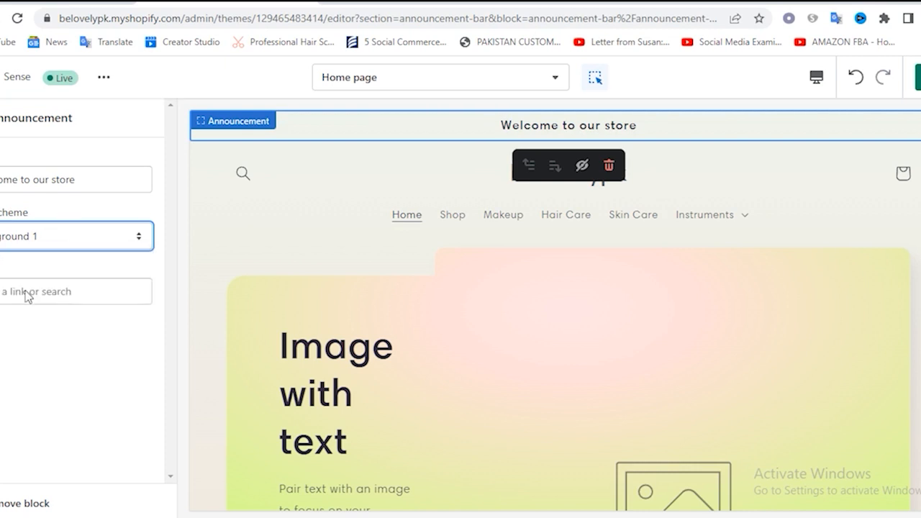
click(25, 237)
click(19, 271)
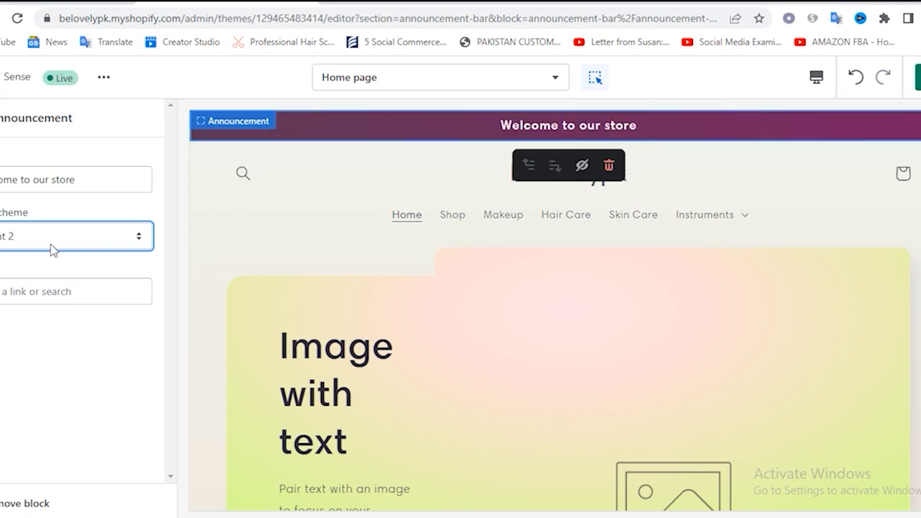
click(47, 241)
click(29, 258)
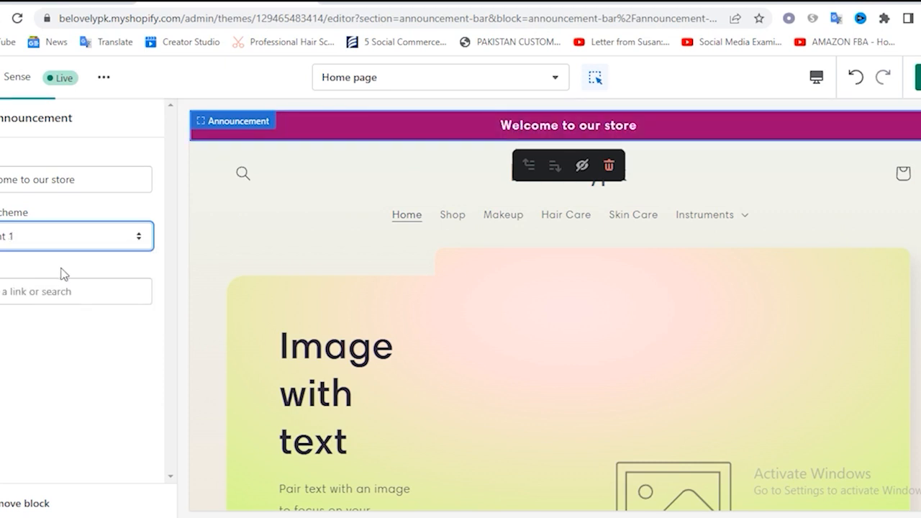
Set the announcement's color scheme to Accent 2
click(42, 232)
click(31, 268)
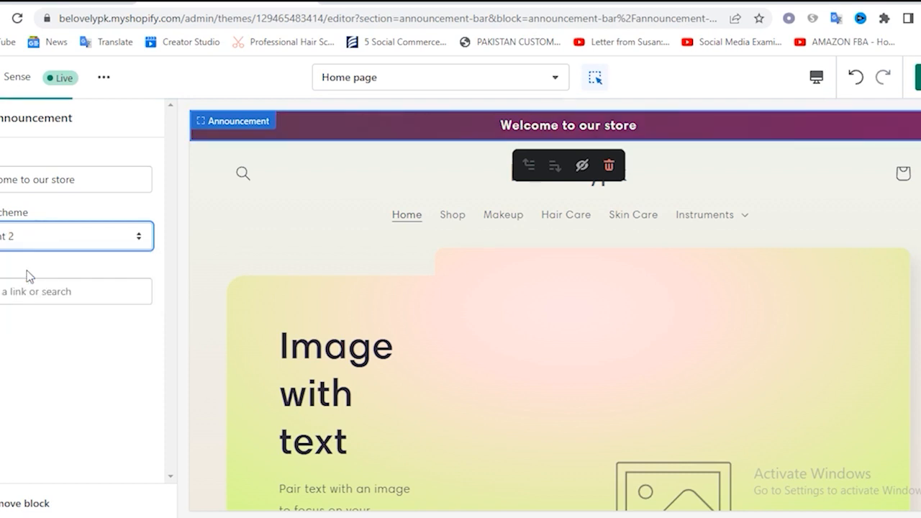
click(115, 322)
Link the announcement to All products and return to the home page's section list
click(14, 296)
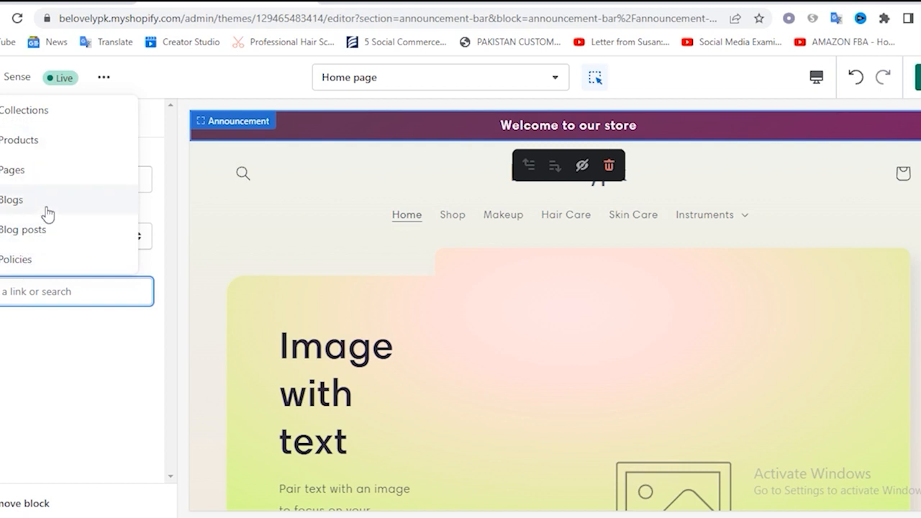
click(37, 148)
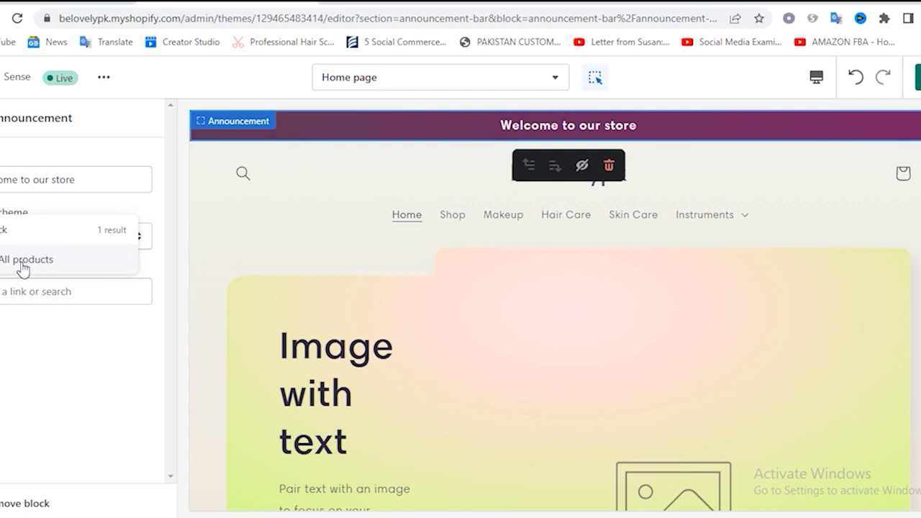
click(23, 266)
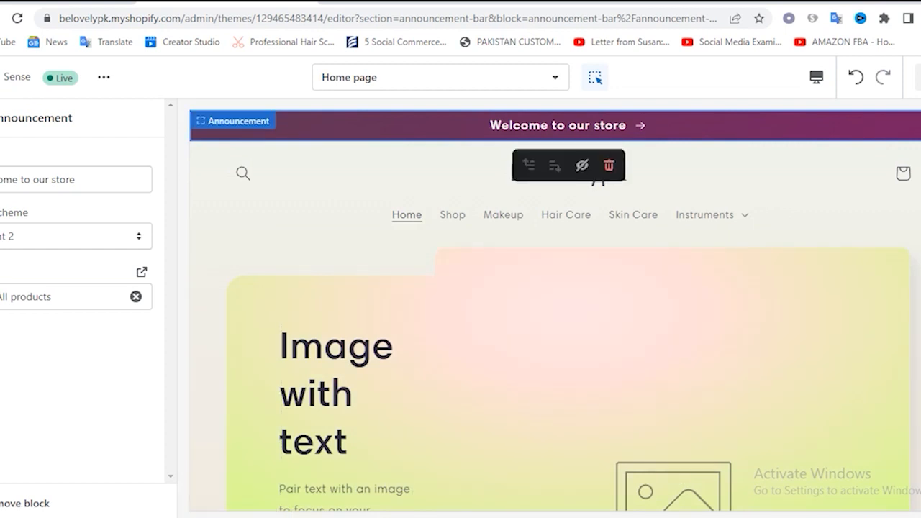
click(1, 118)
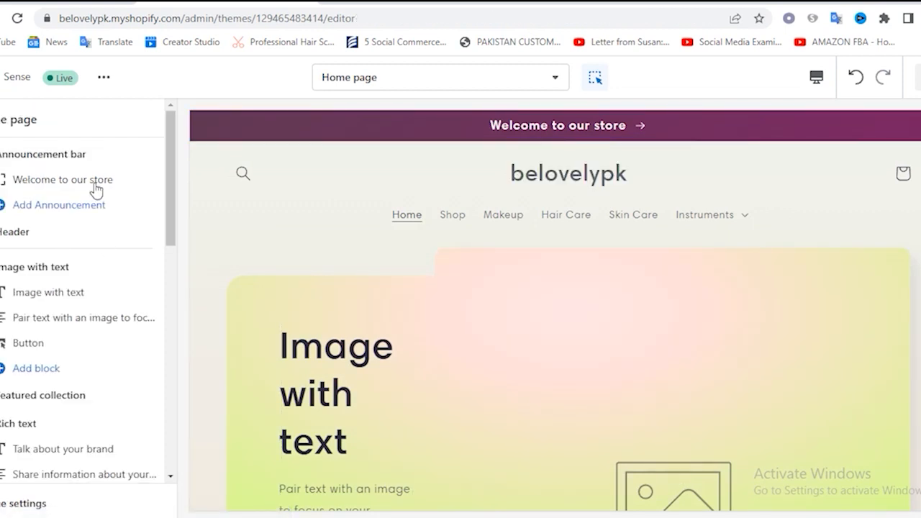
Upload logo_transparent.png from the shopify store folder in Downloads and use it as the Header section's logo image
click(23, 237)
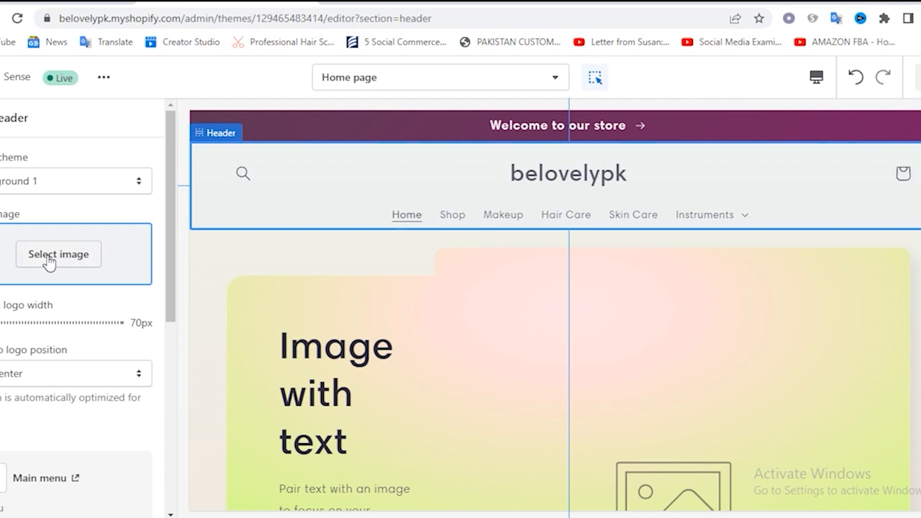
click(48, 262)
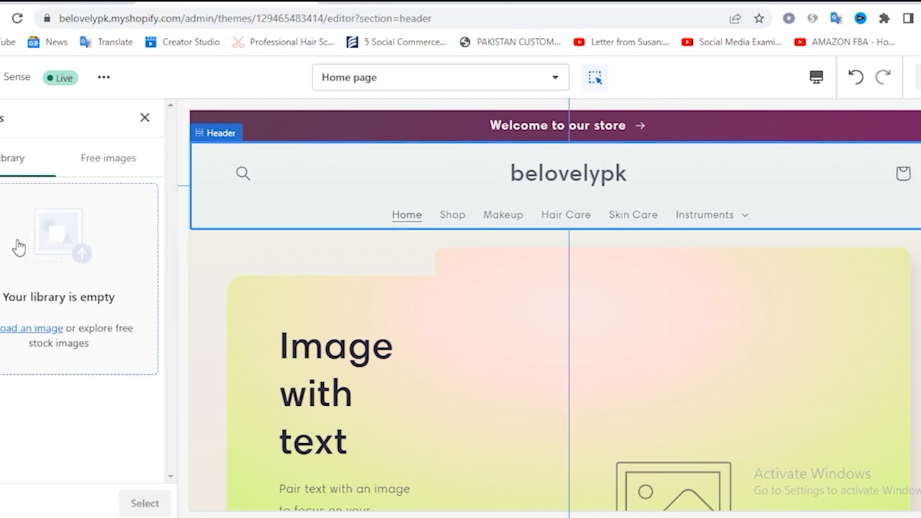
click(82, 301)
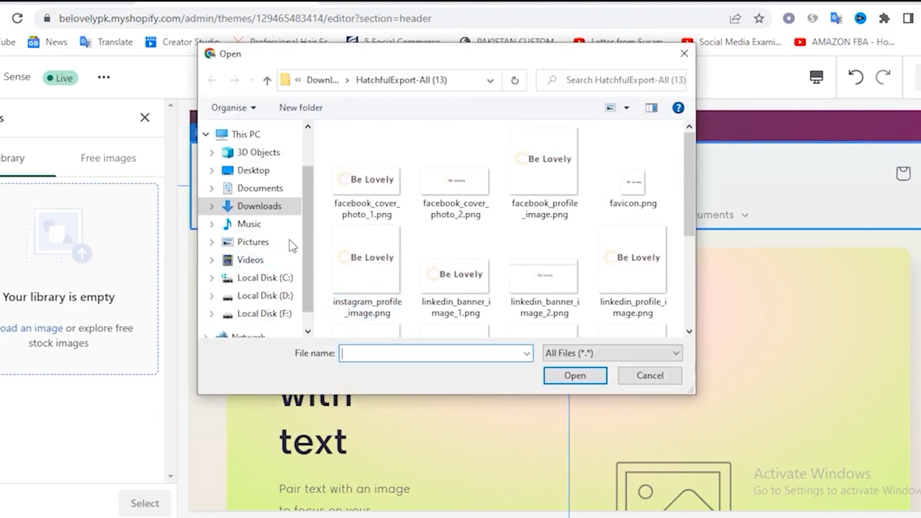
click(241, 206)
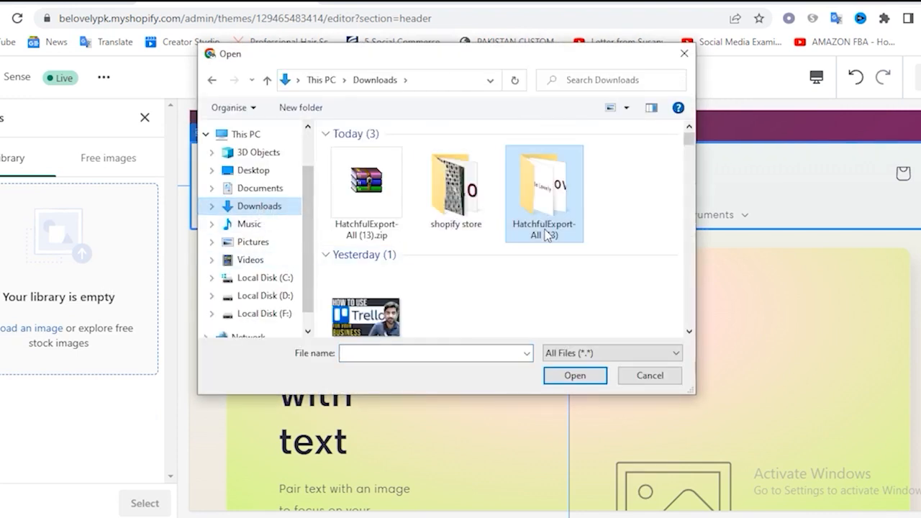
double_click(461, 229)
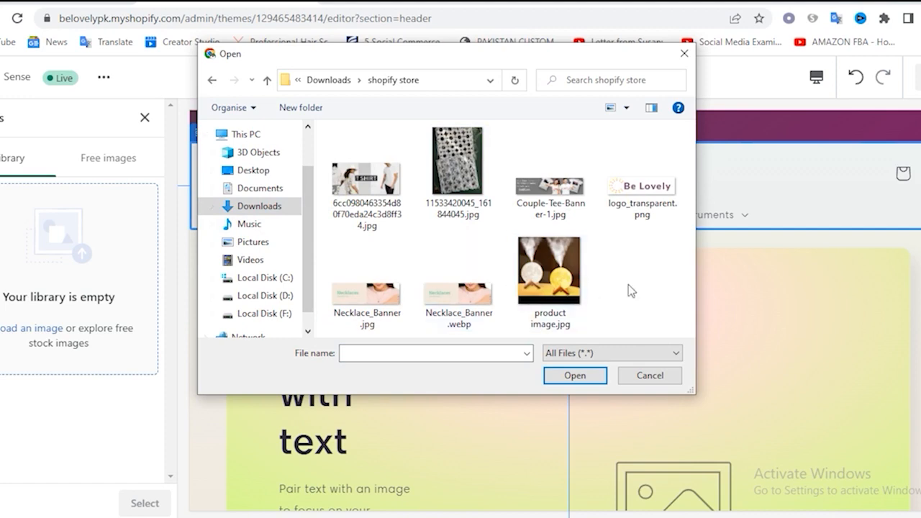
double_click(643, 193)
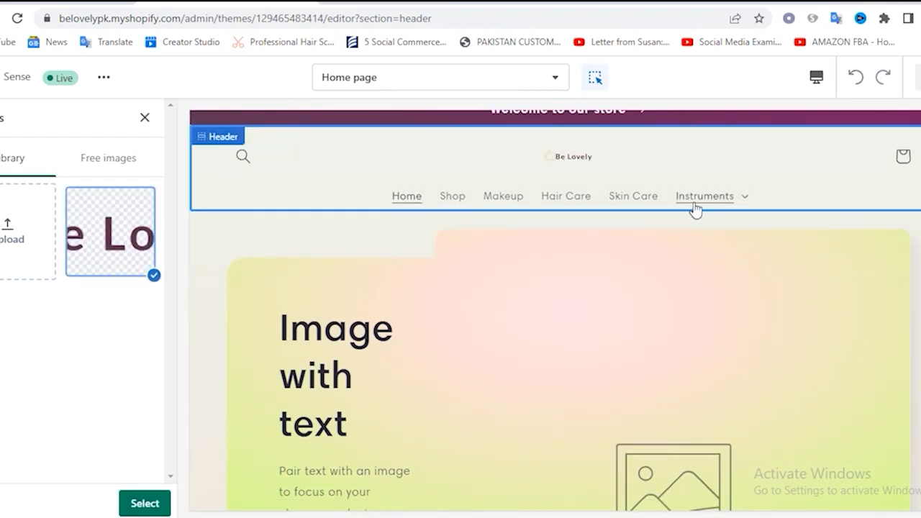
click(145, 504)
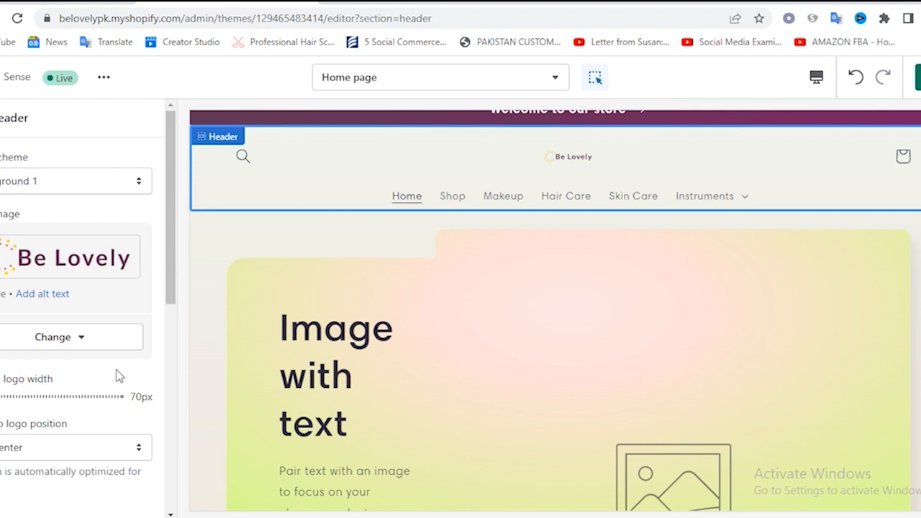
Try the top-left desktop logo position for the header and settle on Middle left
scroll(124, 367, down, 2)
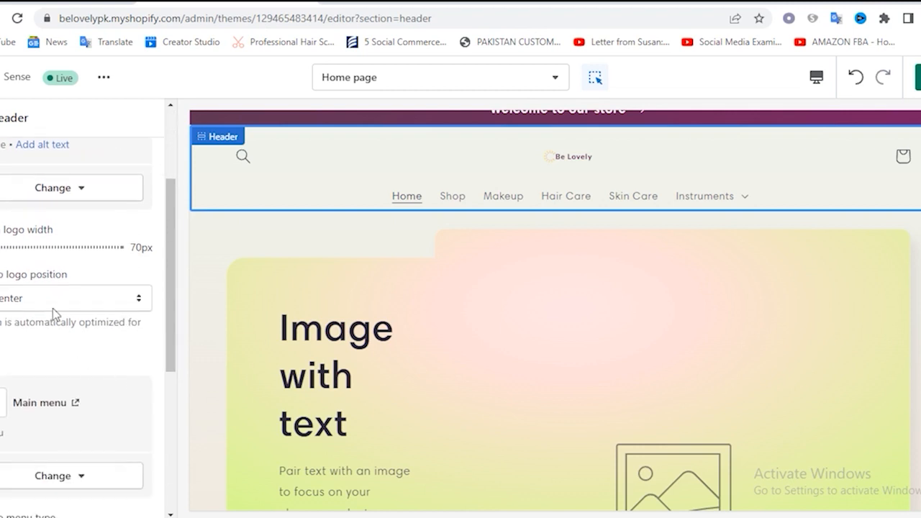
click(60, 306)
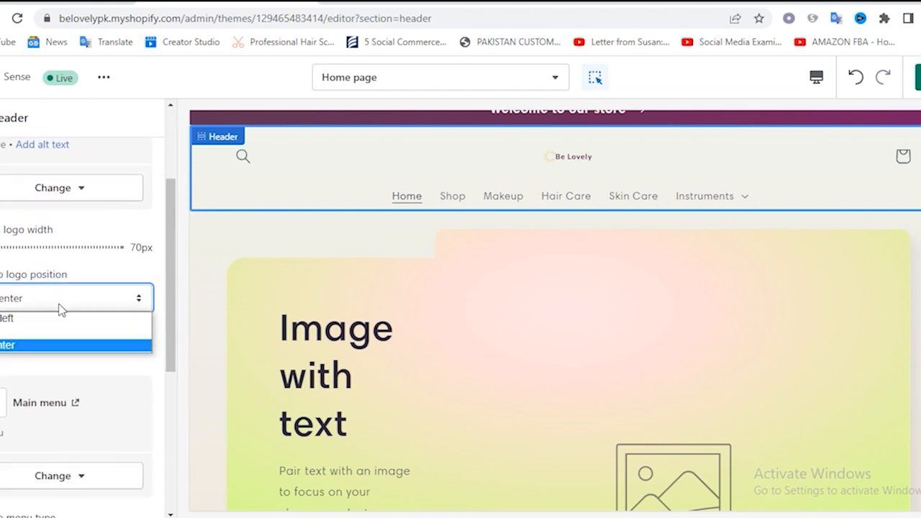
click(18, 336)
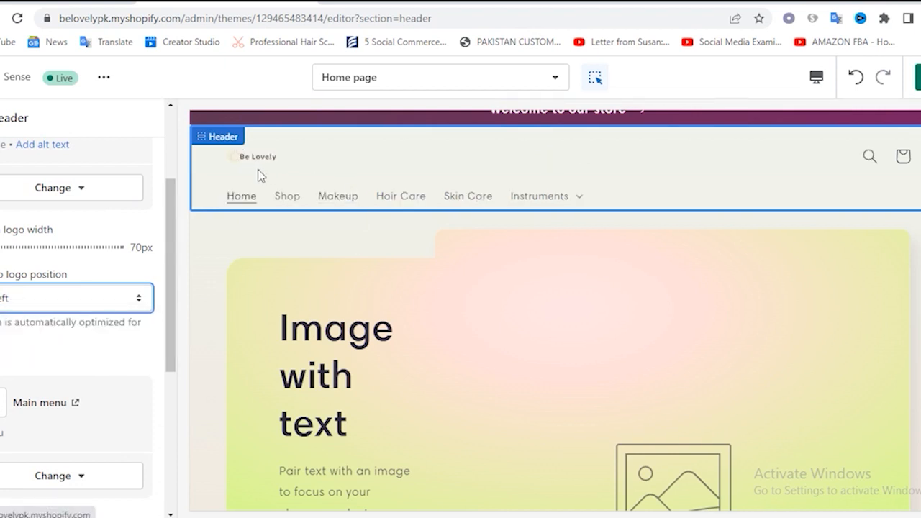
click(63, 306)
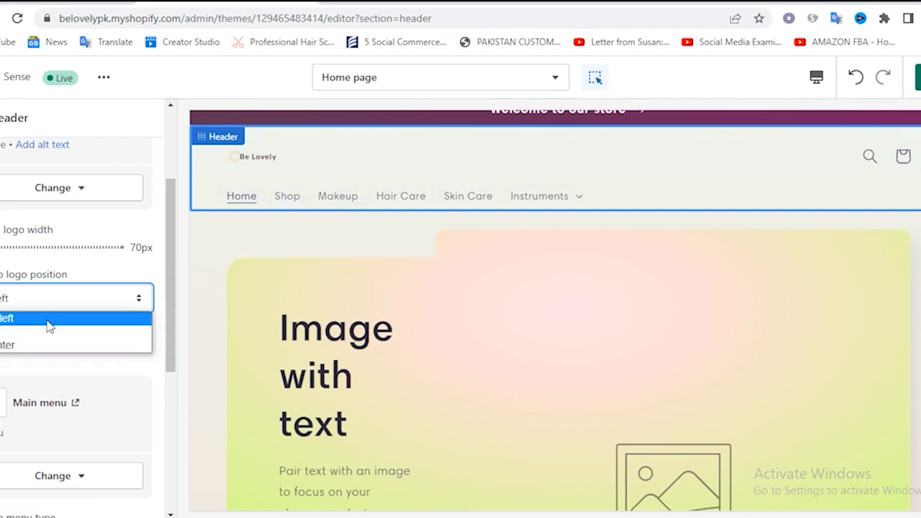
click(48, 320)
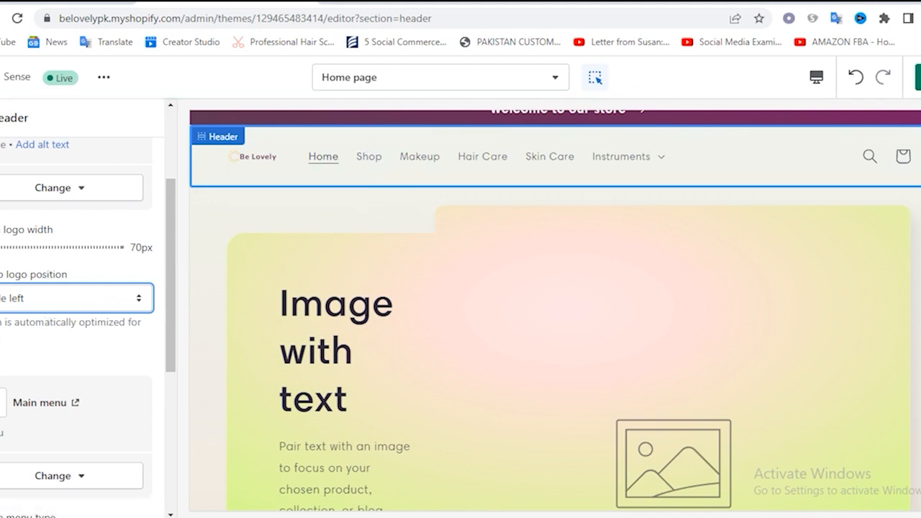
Set the header's logo width to 230 px, save the theme changes and check the header in the preview
drag(4, 247, 61, 249)
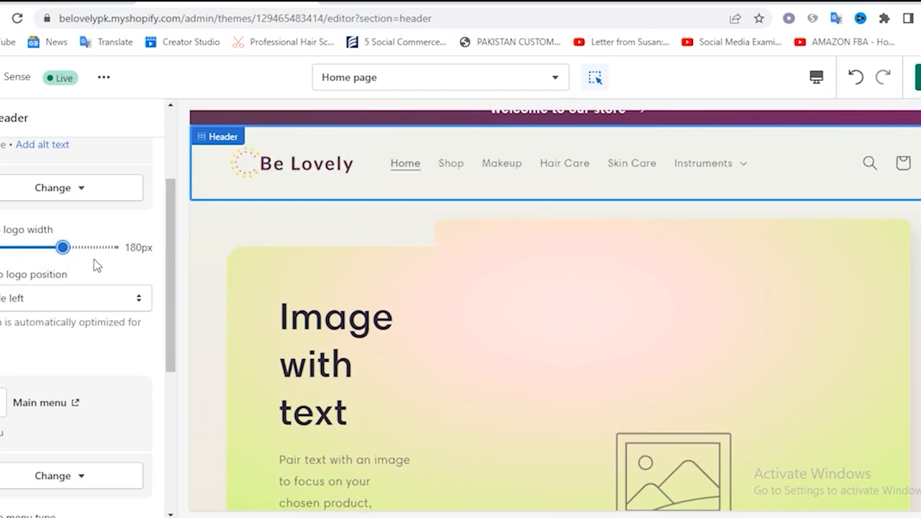
drag(64, 247, 85, 249)
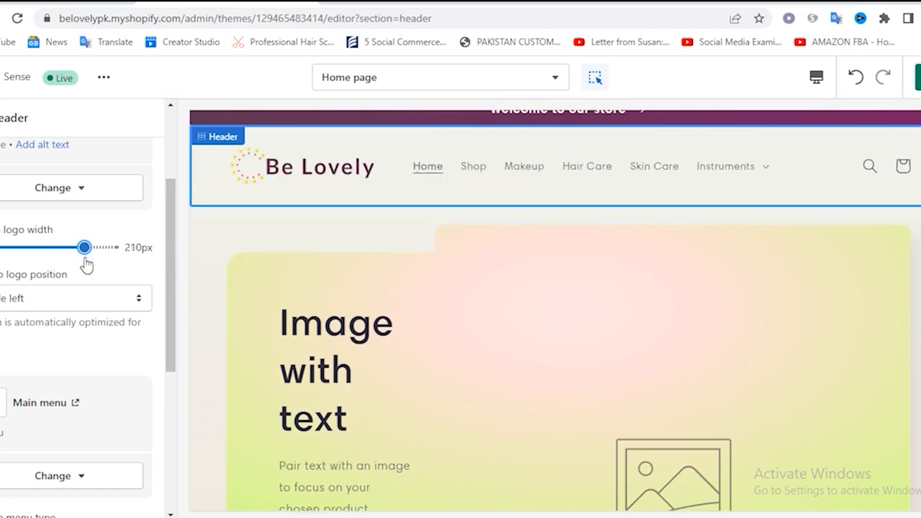
drag(98, 251, 99, 249)
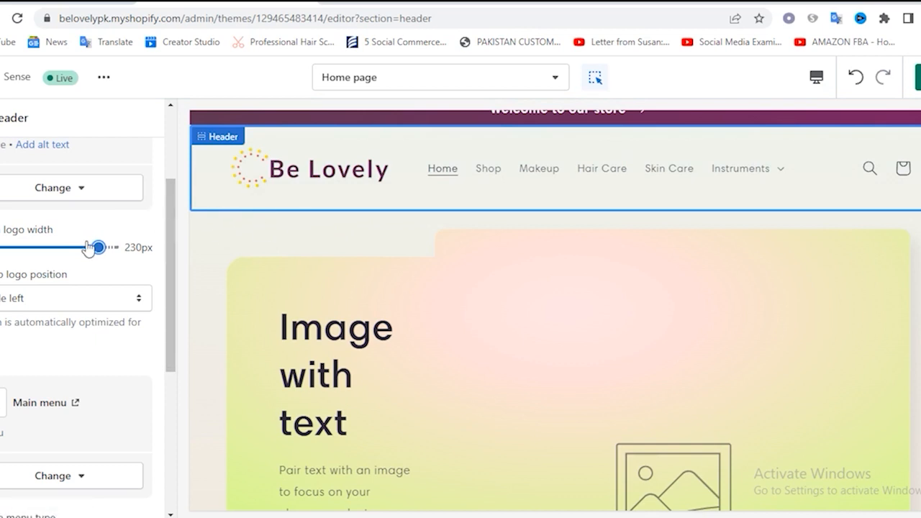
click(919, 77)
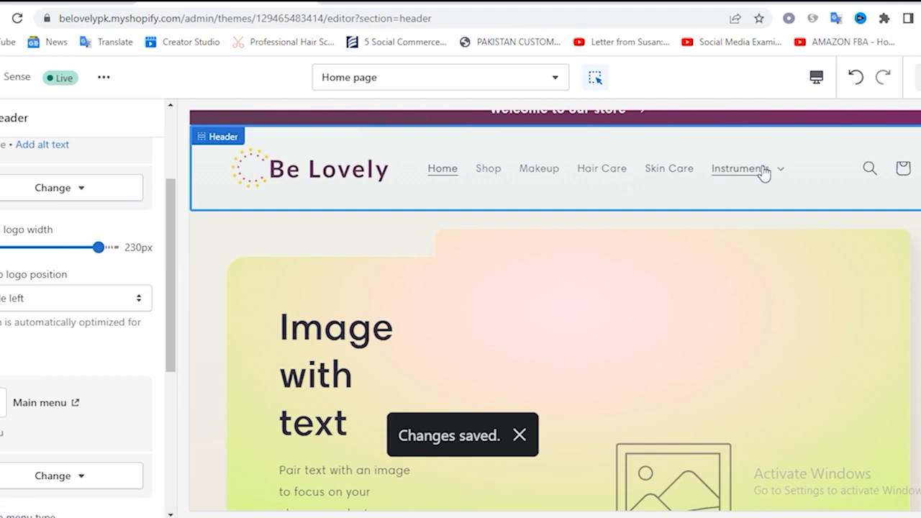
scroll(655, 210, up, 1)
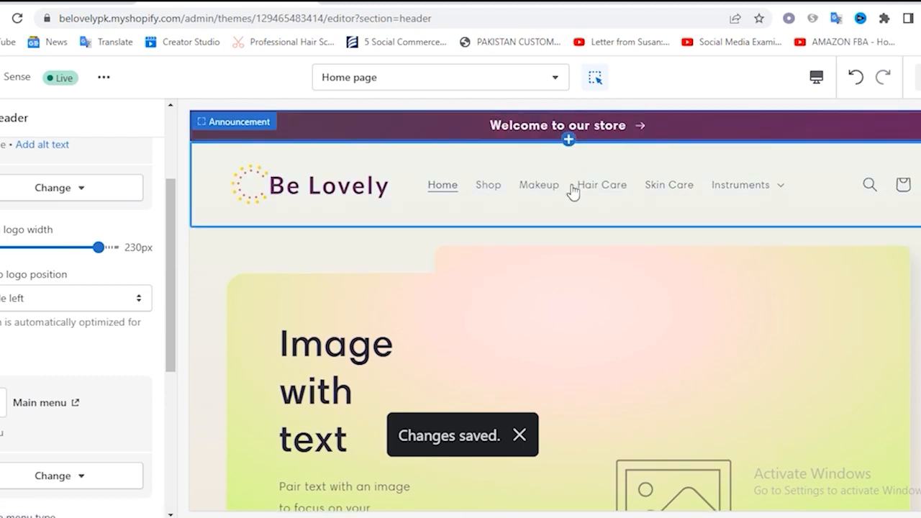
scroll(616, 216, down, 2)
scroll(615, 211, up, 2)
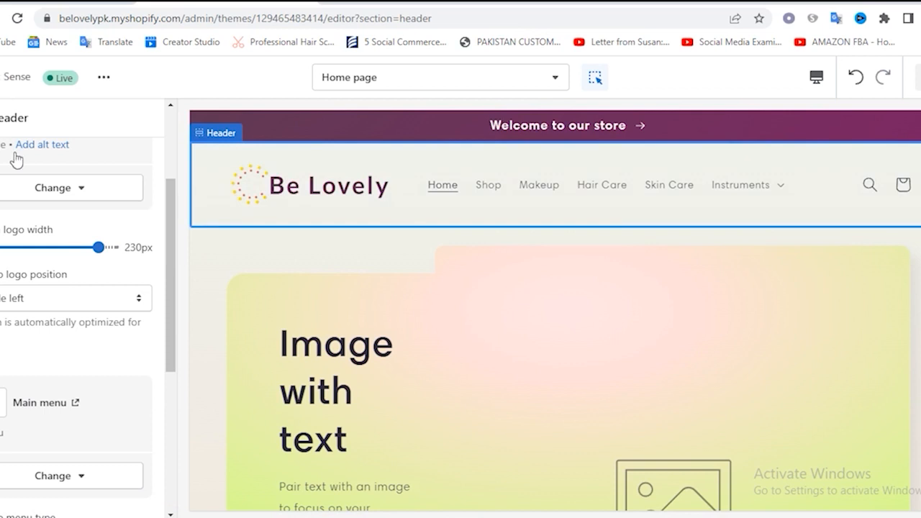
Return to the home page's section list and add a Slideshow section
click(2, 118)
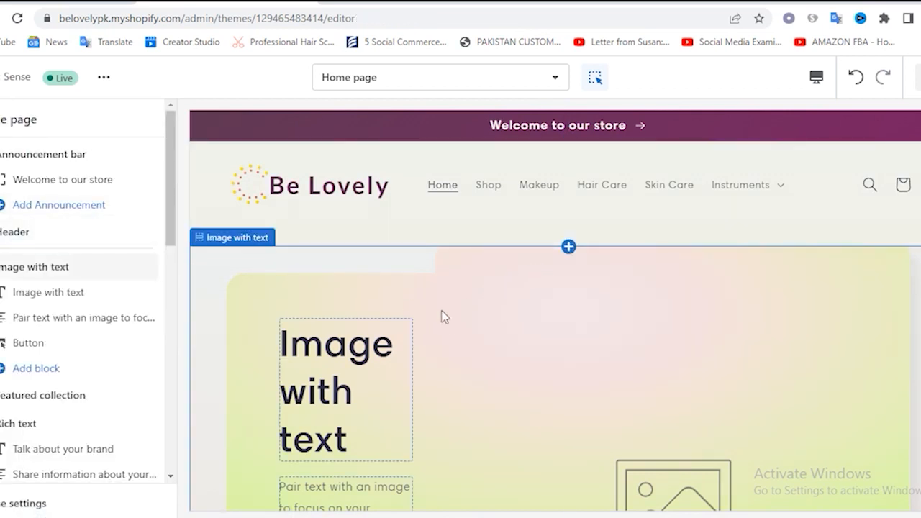
scroll(148, 375, down, 3)
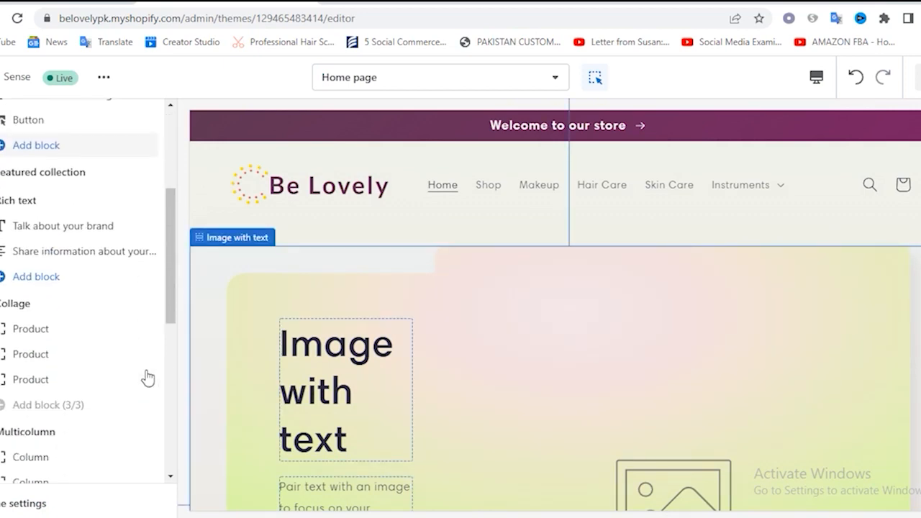
scroll(146, 373, down, 5)
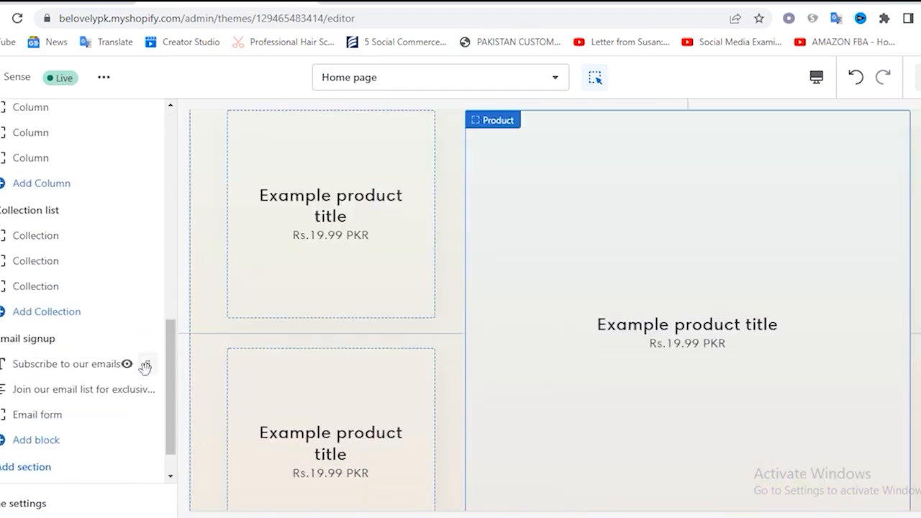
scroll(145, 367, down, 1)
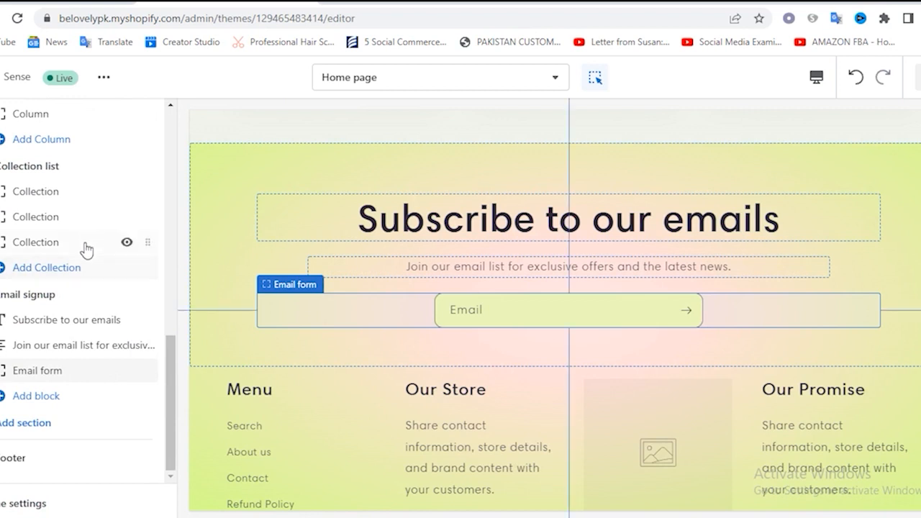
click(32, 425)
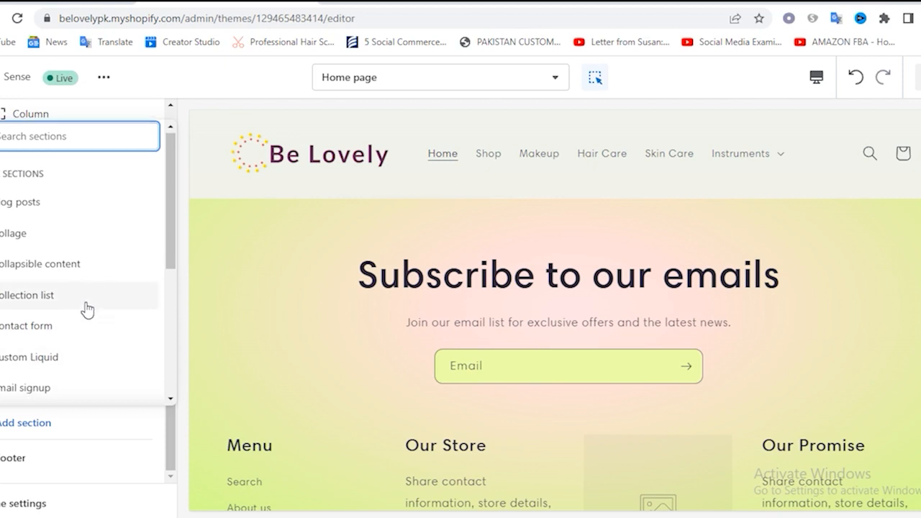
scroll(86, 310, down, 2)
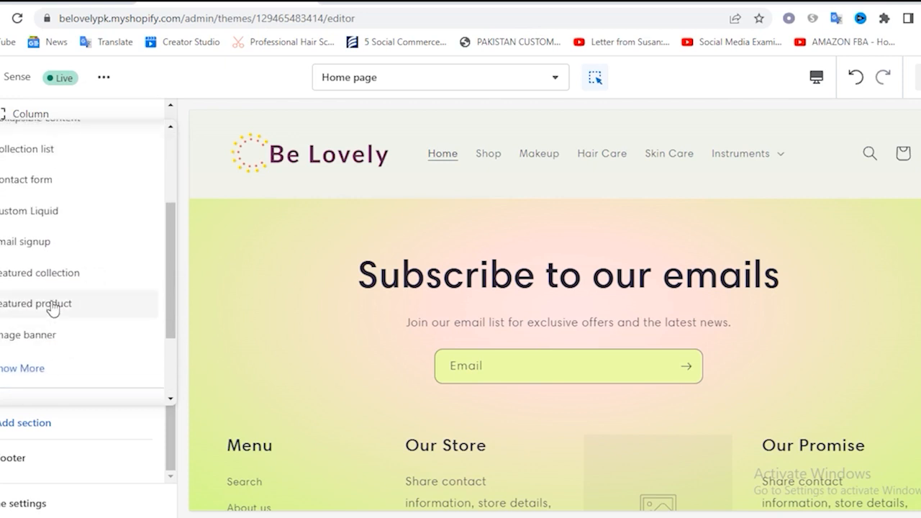
click(24, 369)
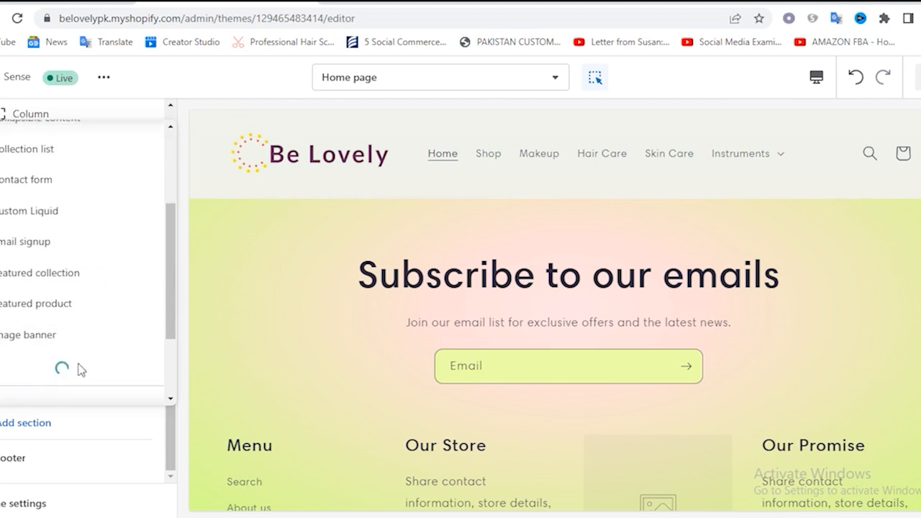
scroll(33, 287, down, 3)
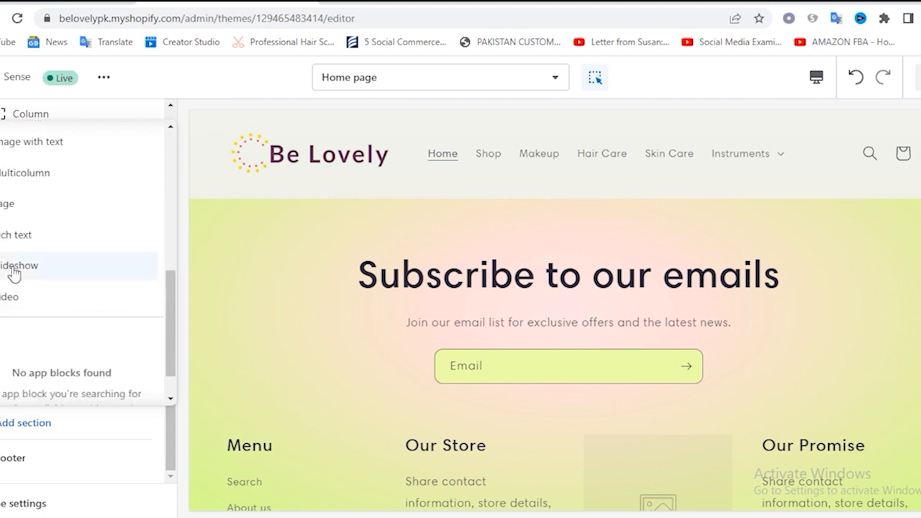
click(13, 271)
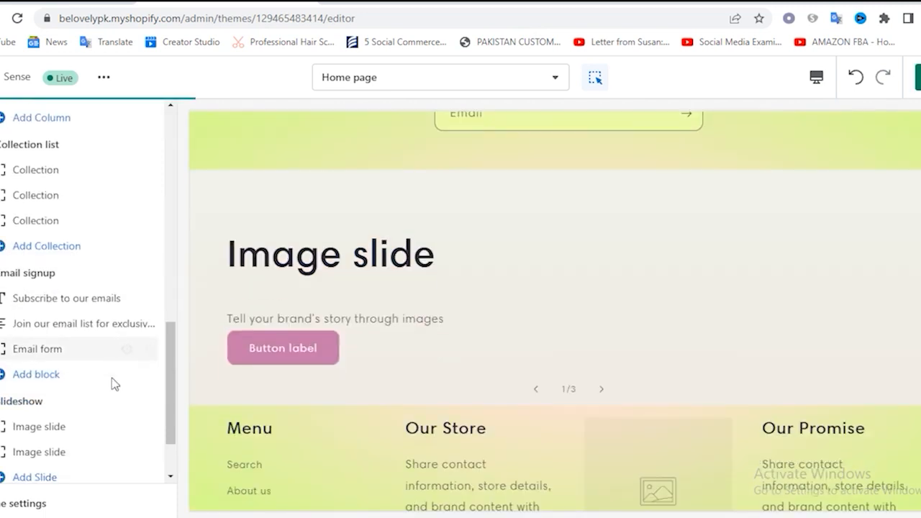
Move the Slideshow section directly below the Header, above the Image with text section, and check its placement
scroll(115, 385, down, 2)
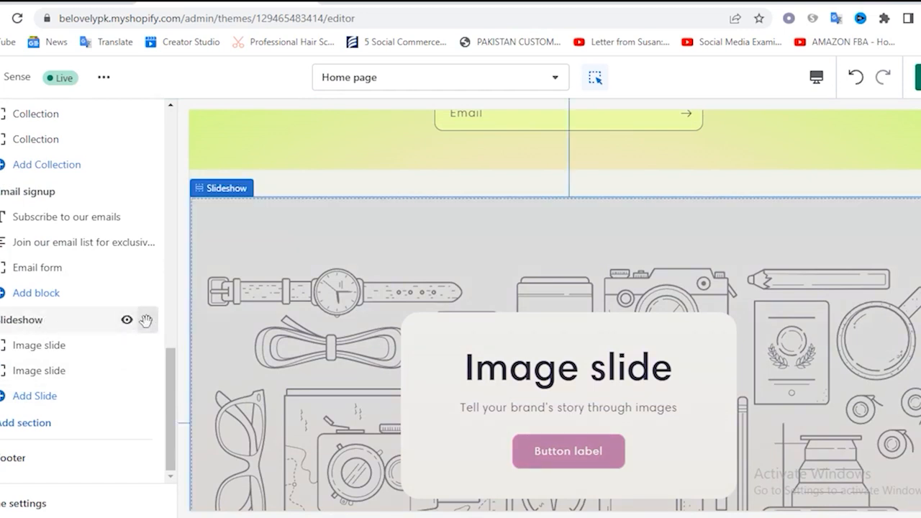
drag(129, 215, 114, 229)
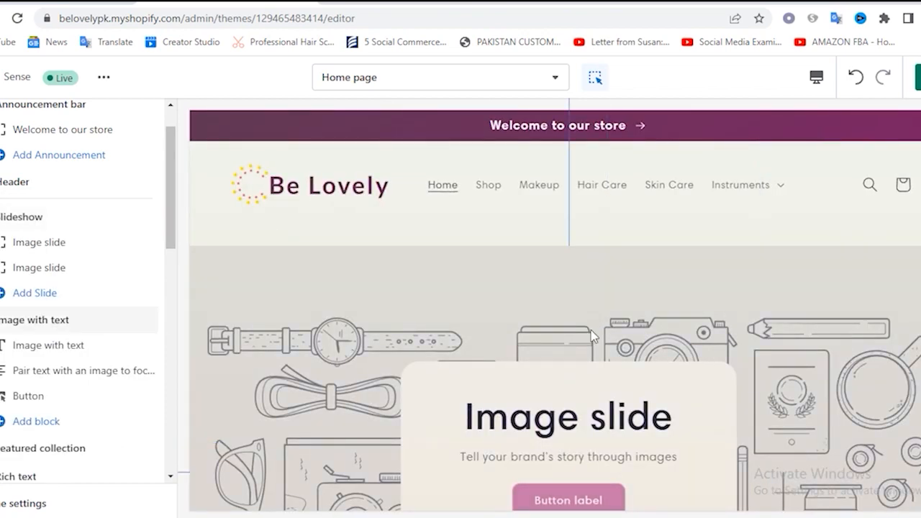
scroll(668, 364, down, 5)
scroll(626, 322, up, 5)
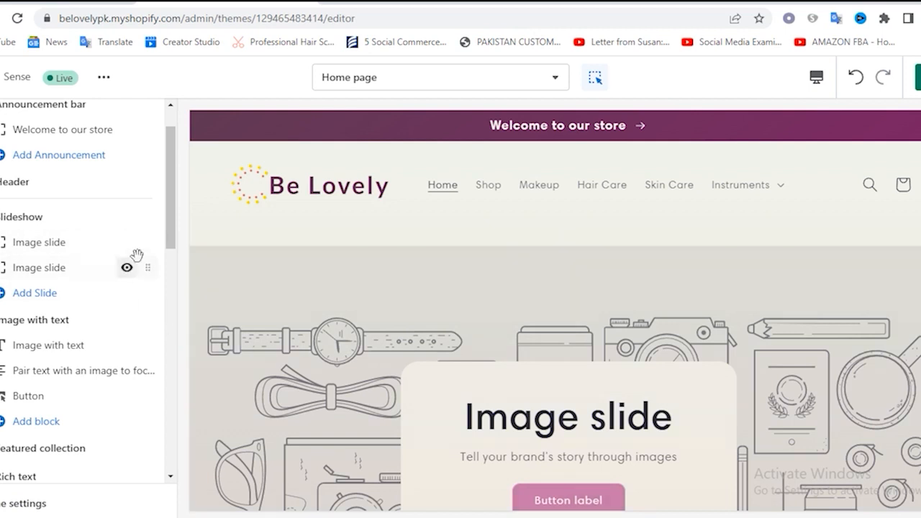
Upload Necklace_Banner.jpg from the shopify store folder and use it as the first image slide's picture
click(47, 249)
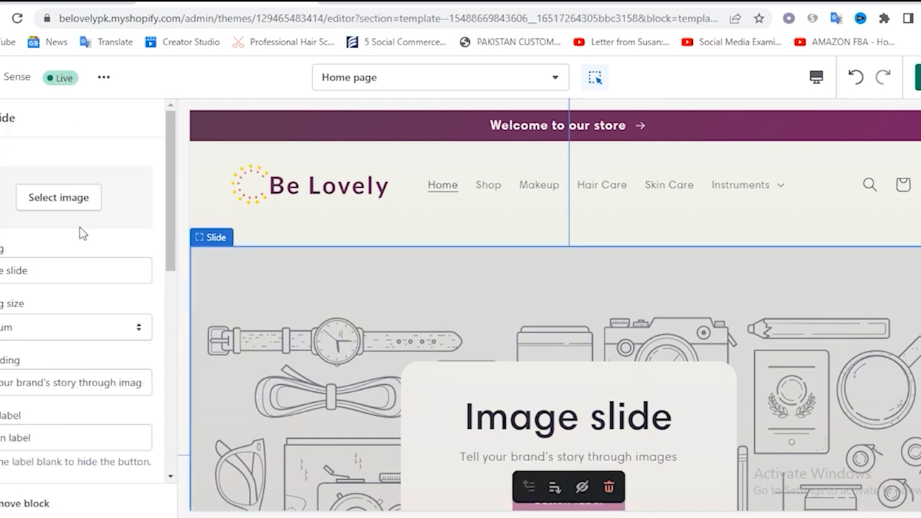
click(59, 199)
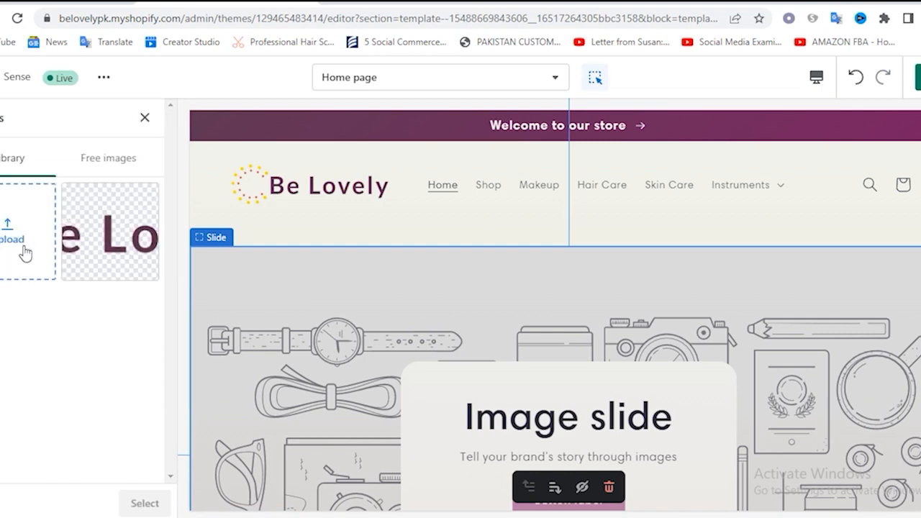
click(8, 230)
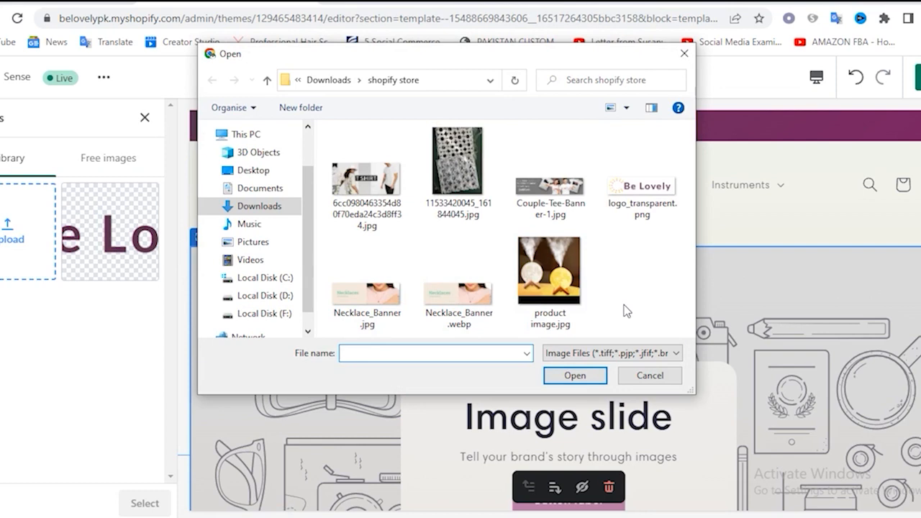
double_click(386, 327)
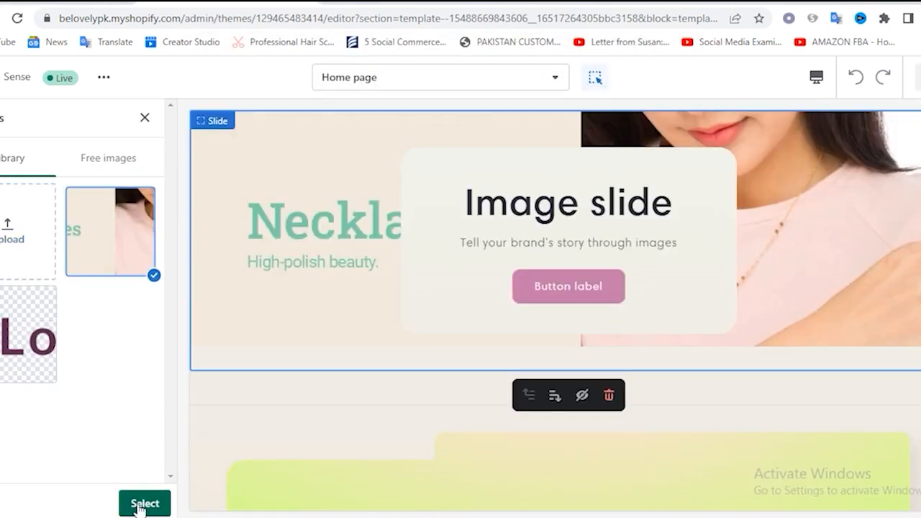
click(143, 506)
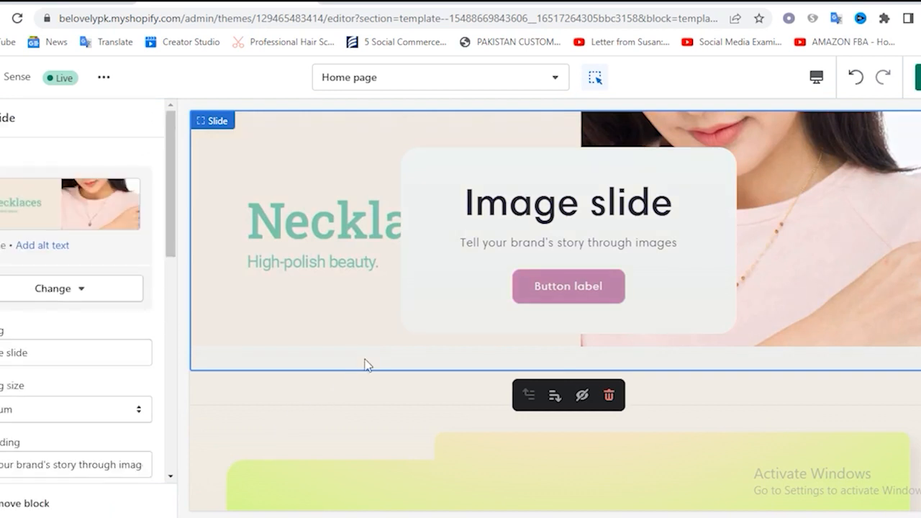
scroll(365, 360, up, 3)
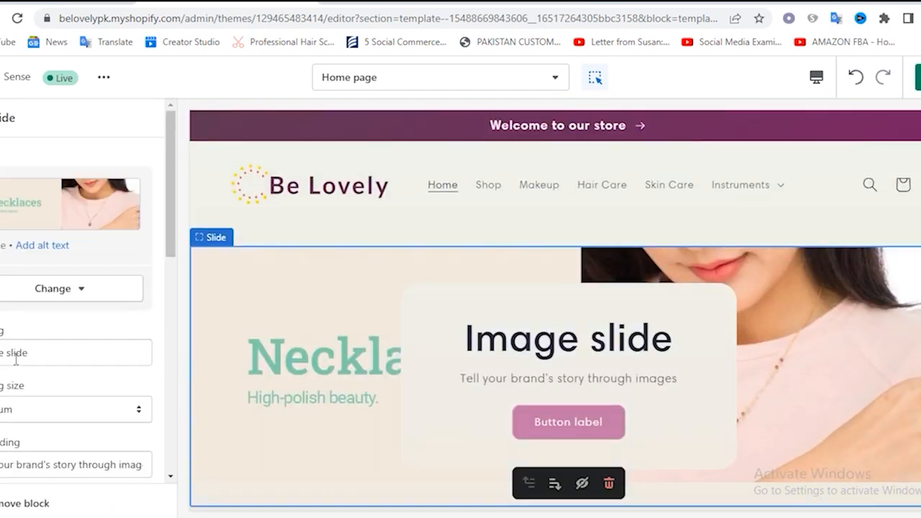
Try "Necklace" as the first slide's heading
drag(35, 356, 0, 357)
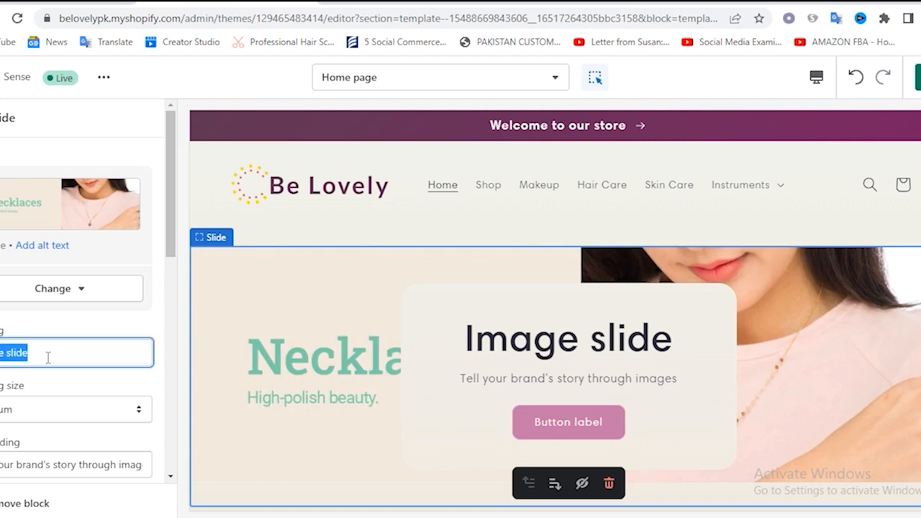
text(N)
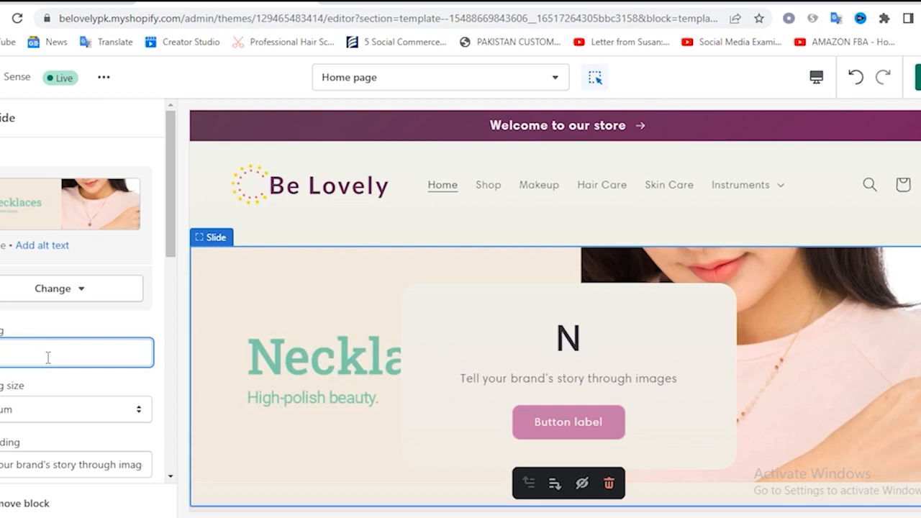
text(eckla)
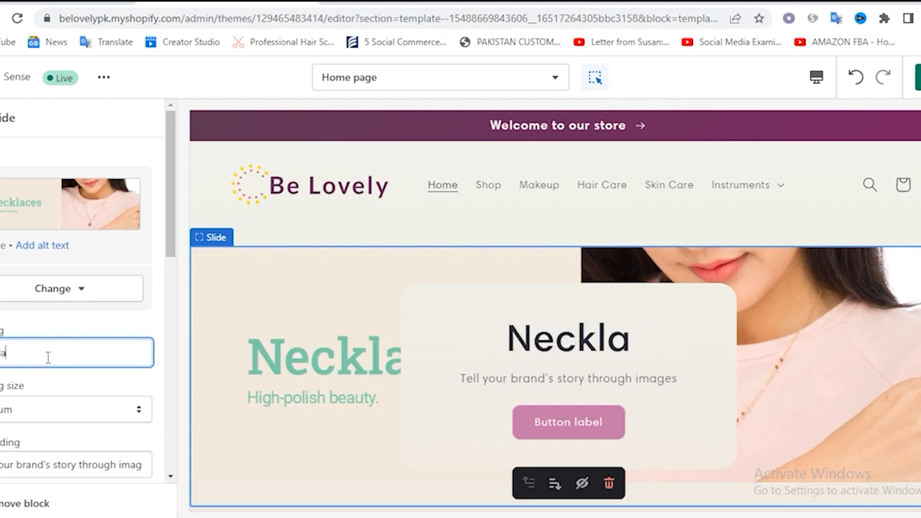
text(ce)
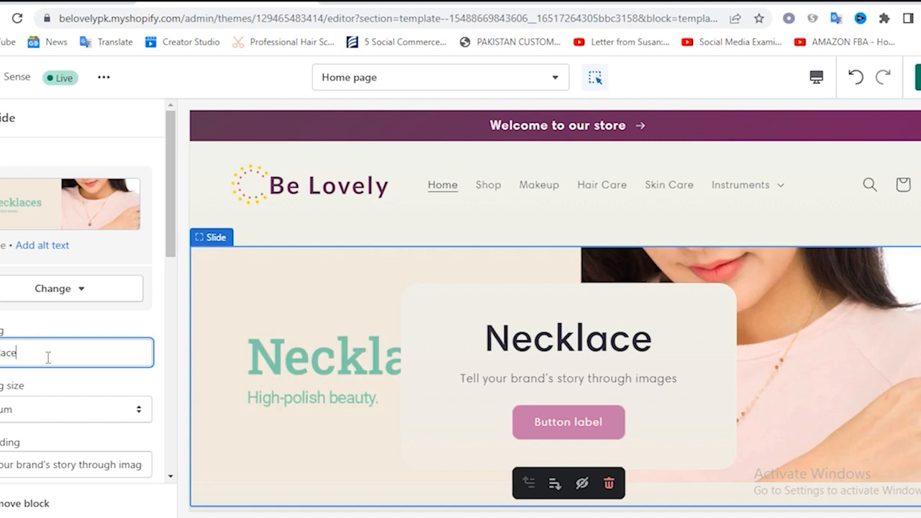
Clear the first slide's heading, leaving it empty
key(BackSpace)
key(BackSpace)
key(BackSpace)
key(BackSpace)
key(BackSpace)
key(BackSpace)
key(BackSpace)
key(BackSpace)
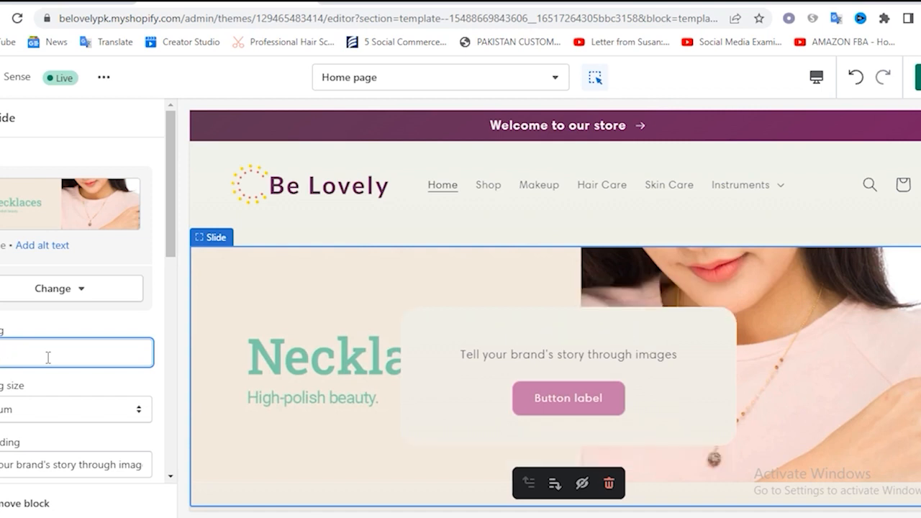
scroll(88, 377, down, 2)
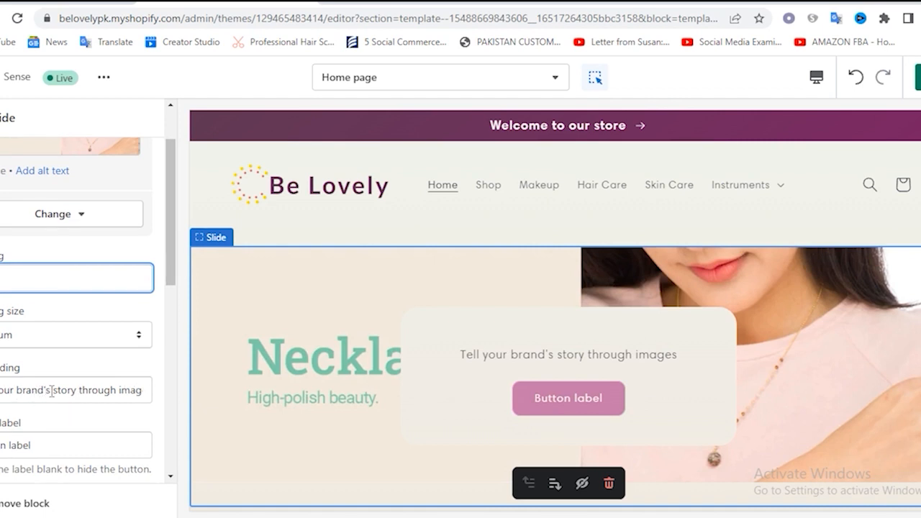
Clear the first slide's subheading, leaving it empty
click(77, 393)
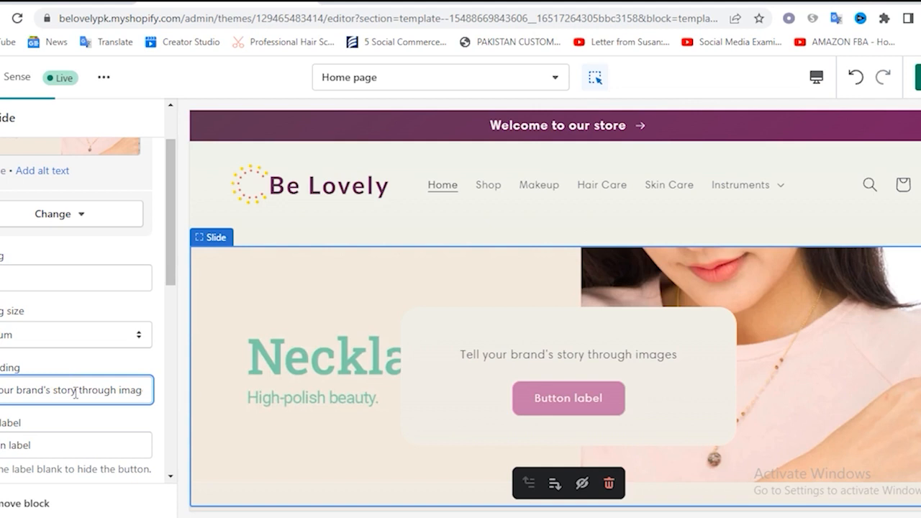
triple_click(76, 392)
key(BackSpace)
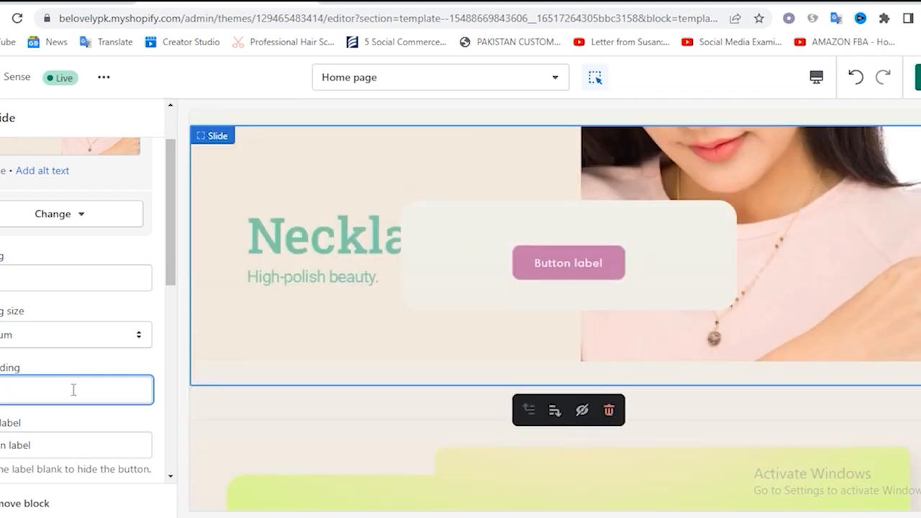
Change the first slide's button label to "Shop Now"
scroll(83, 386, down, 3)
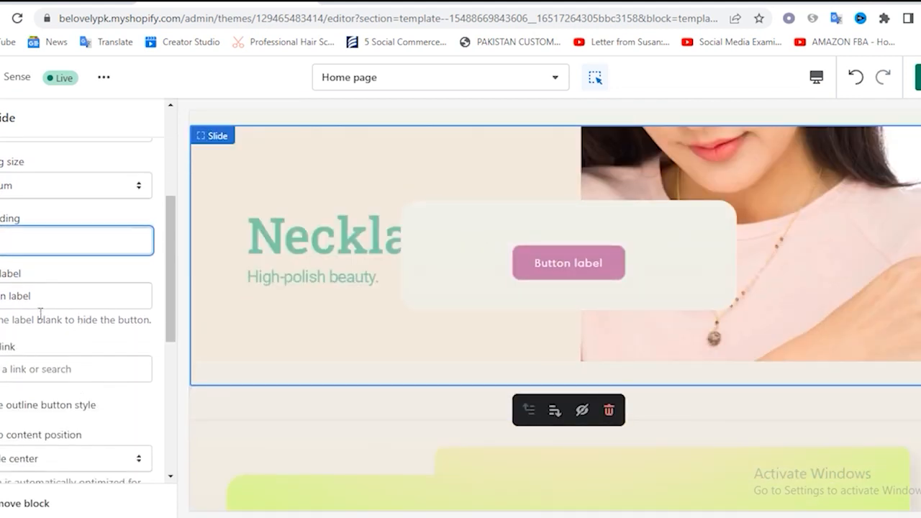
triple_click(15, 301)
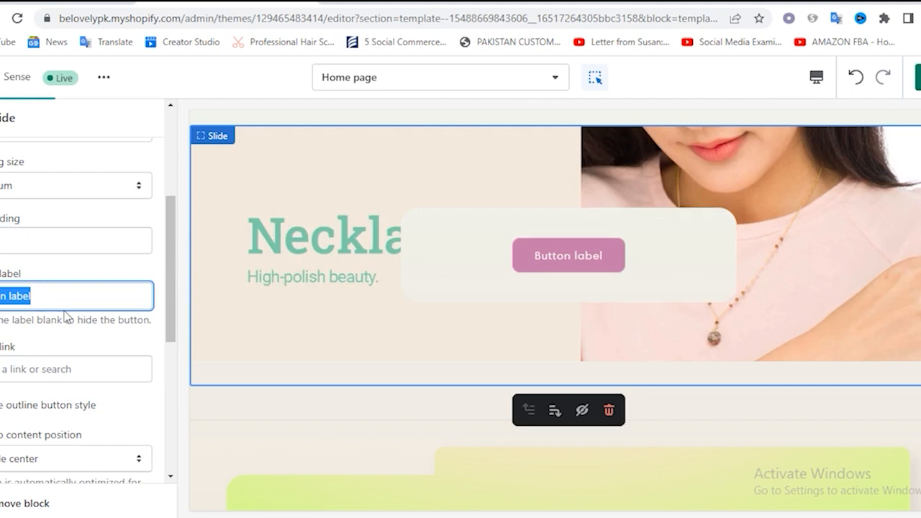
text(Shop)
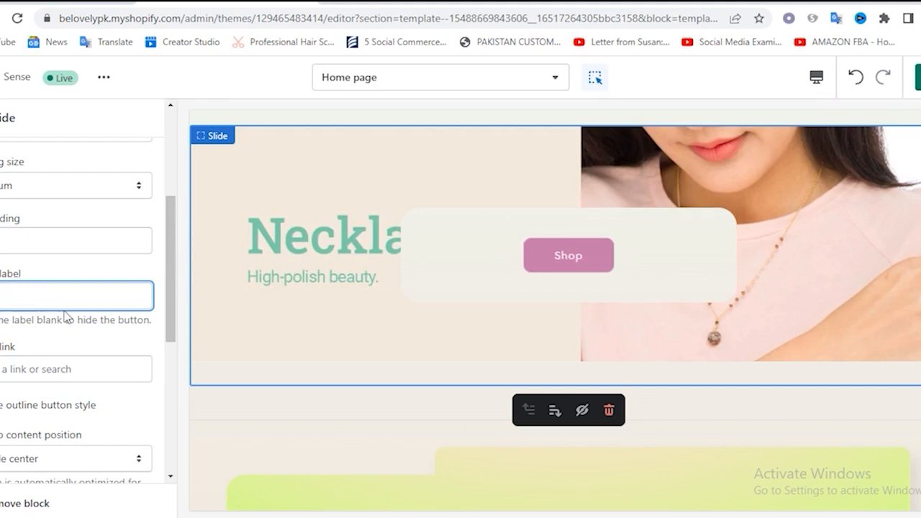
text( Now)
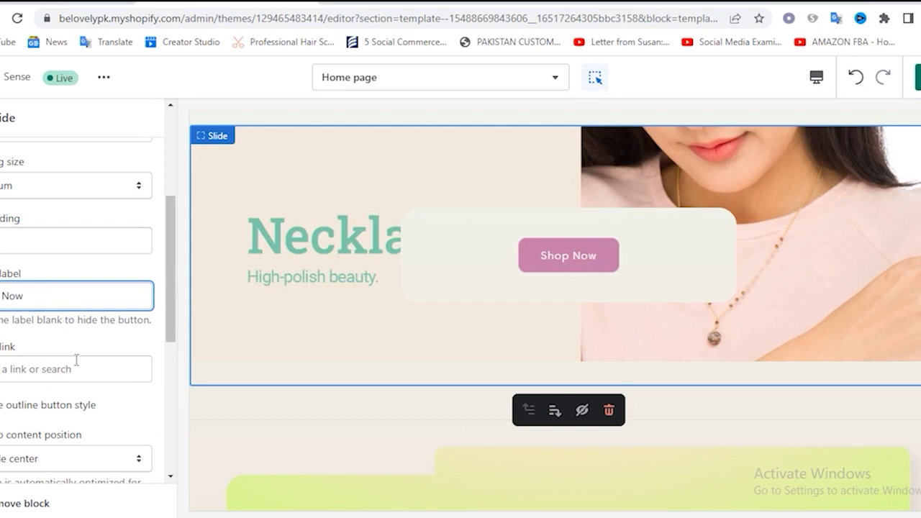
Link the first slide's button to the Women collection
scroll(55, 288, down, 1)
click(34, 294)
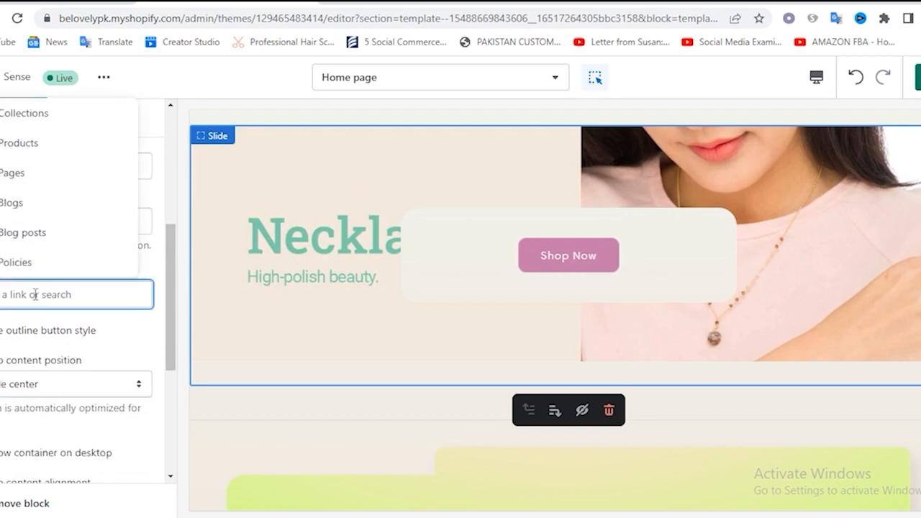
click(41, 117)
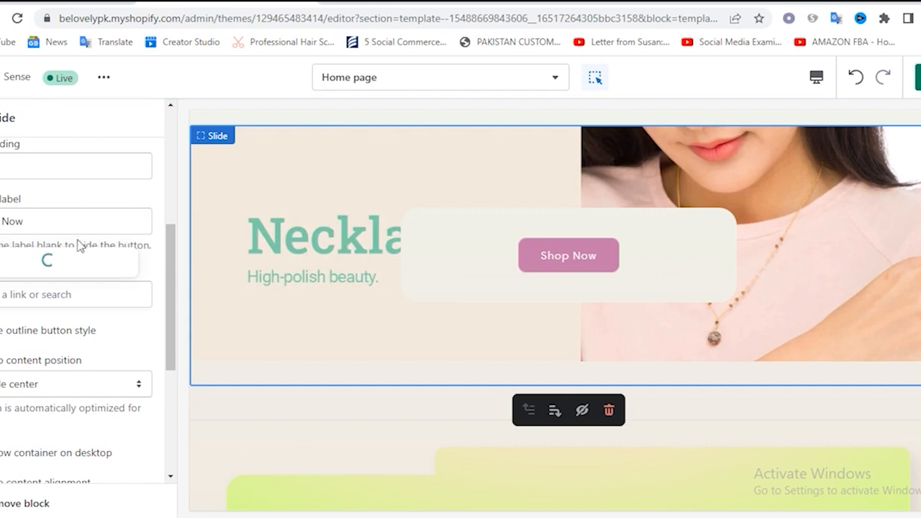
scroll(65, 232, down, 2)
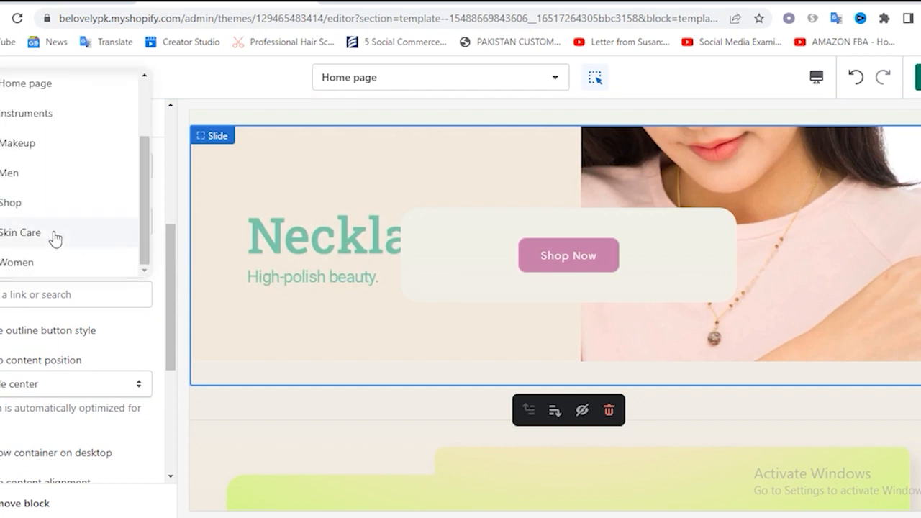
click(17, 263)
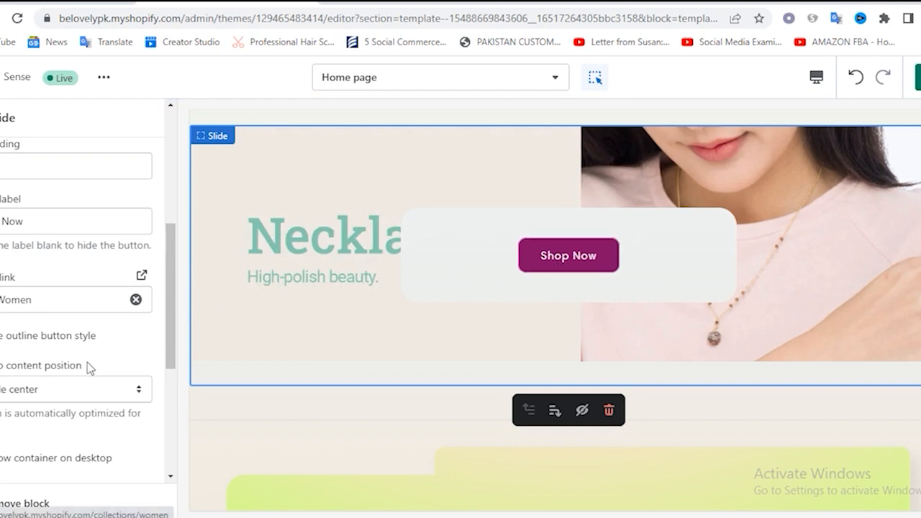
Try the Accent 1 color scheme on the first slide and return it to Background 1
scroll(72, 338, down, 2)
scroll(71, 324, down, 2)
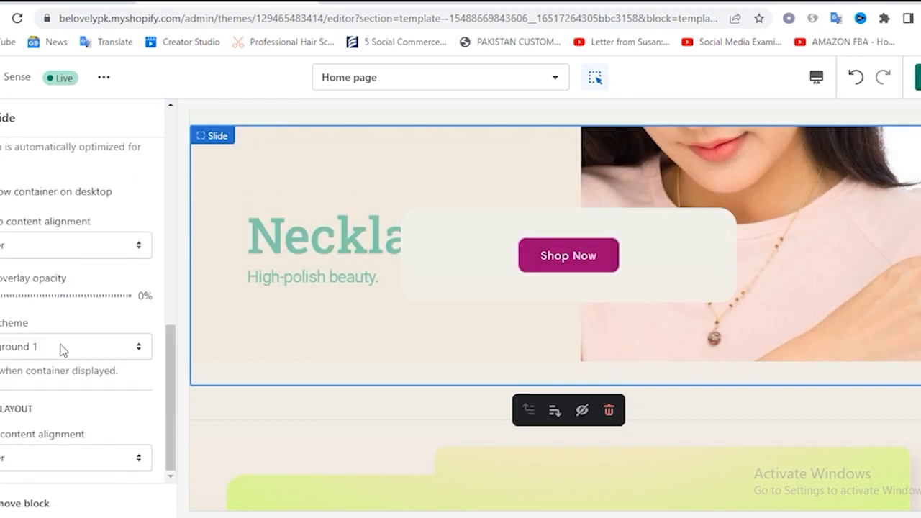
click(62, 349)
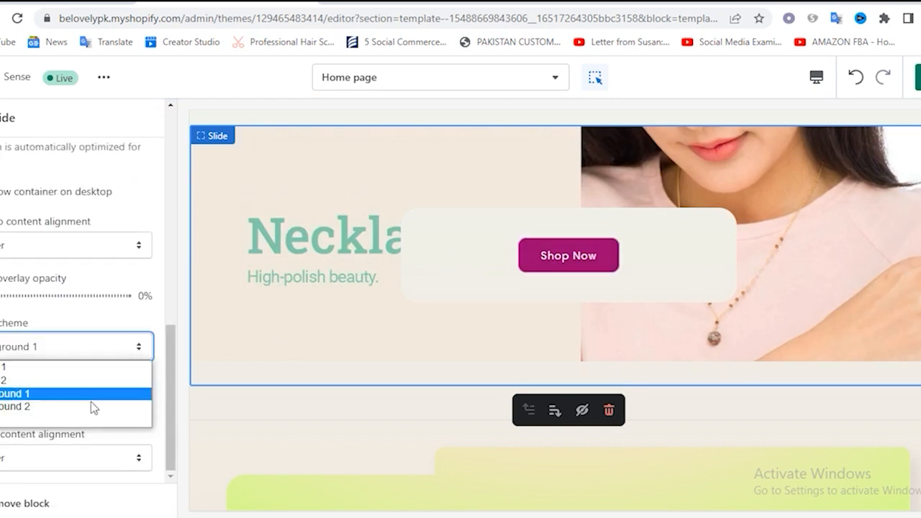
click(66, 371)
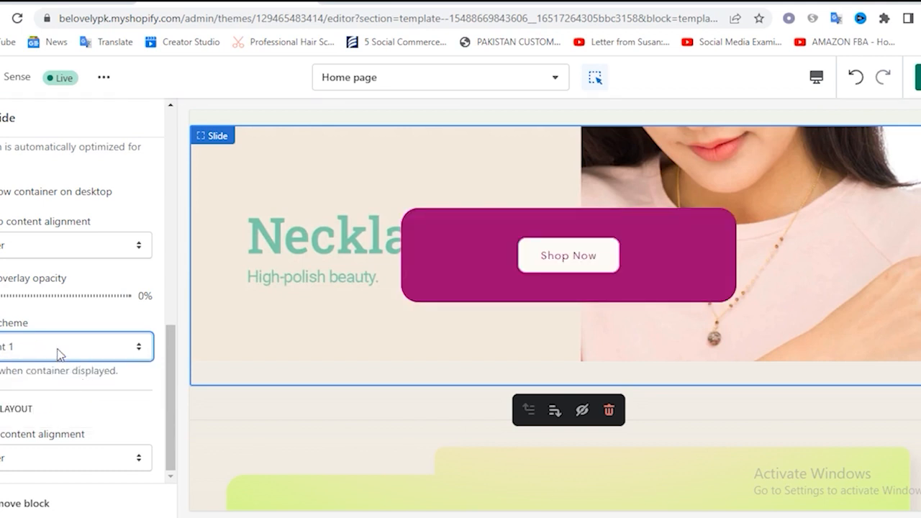
click(59, 353)
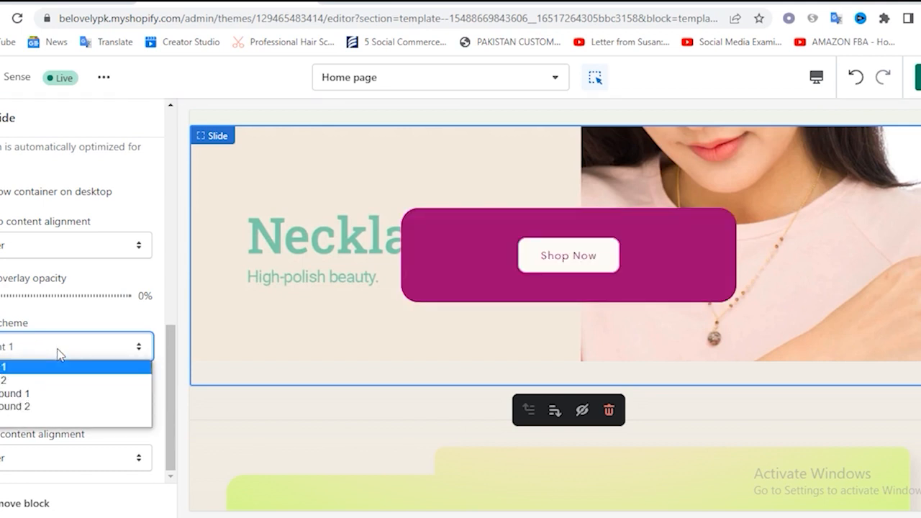
click(47, 394)
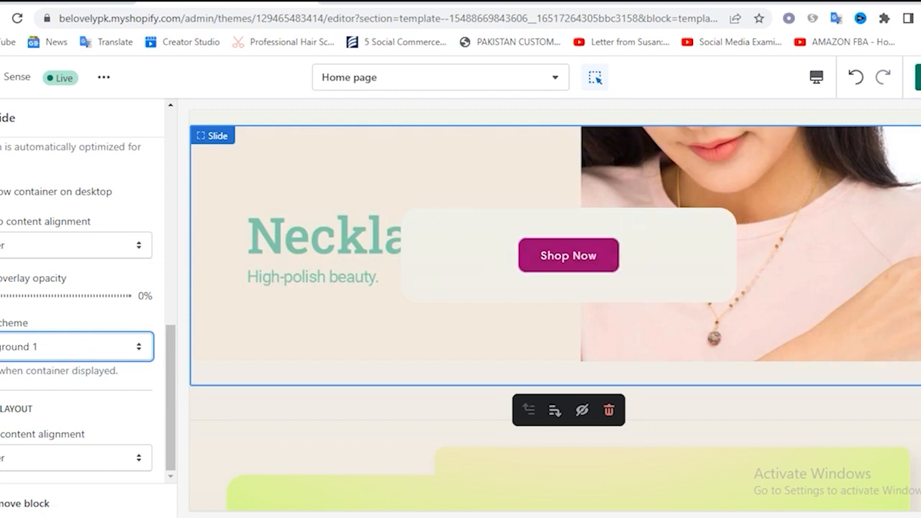
Set the first slide's image overlay opacity to 20% and look over its mobile content alignment options and other settings
click(2, 192)
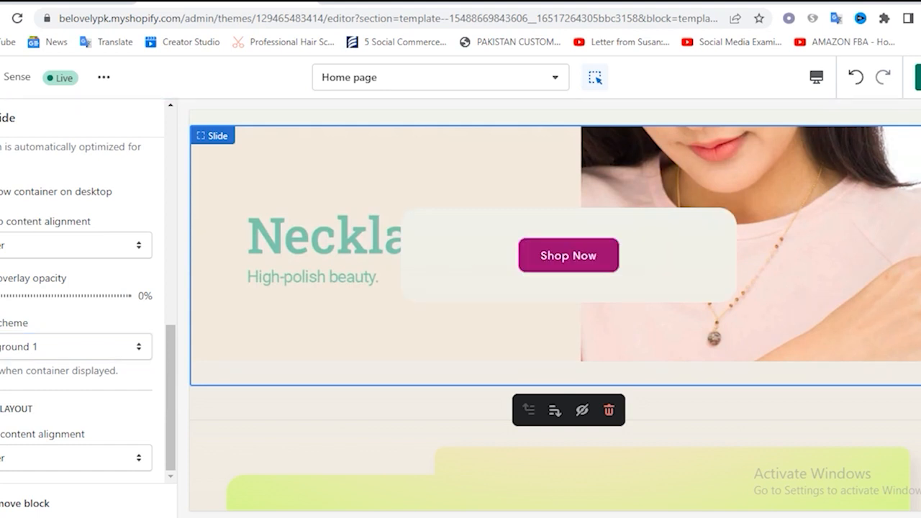
mouse_move(2, 296)
mouse_down()
mouse_move(33, 298)
mouse_move(4, 296)
mouse_up()
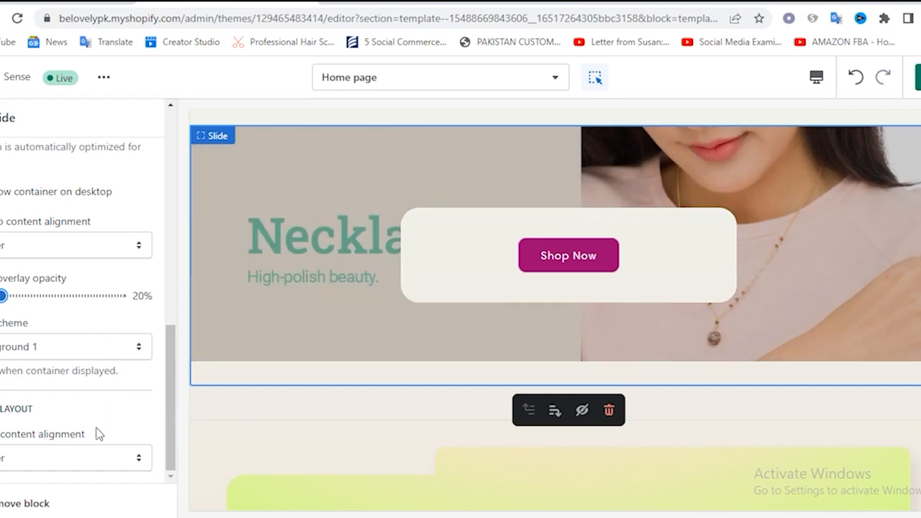
click(24, 458)
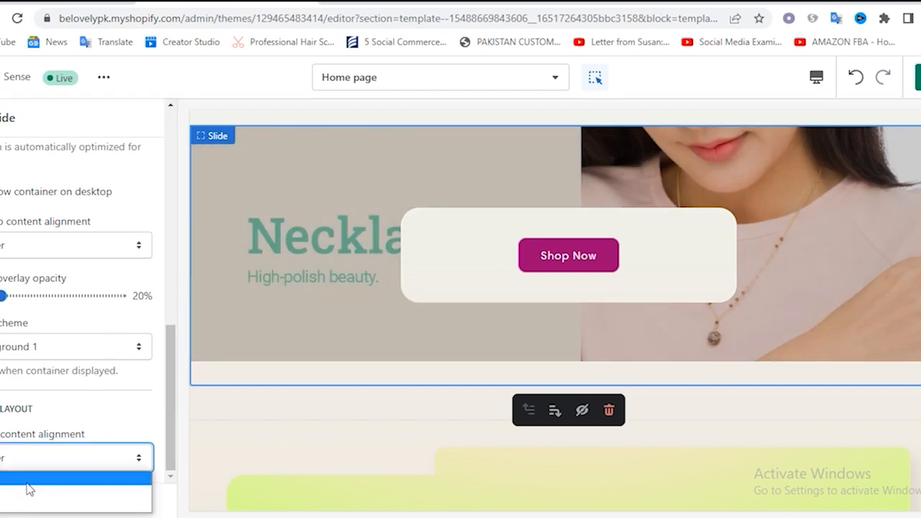
click(94, 412)
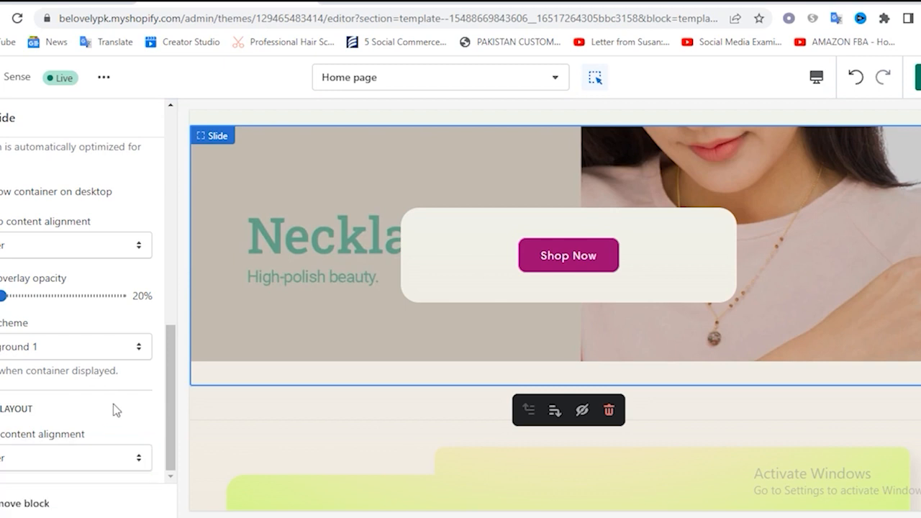
scroll(113, 404, up, 3)
scroll(113, 404, up, 3)
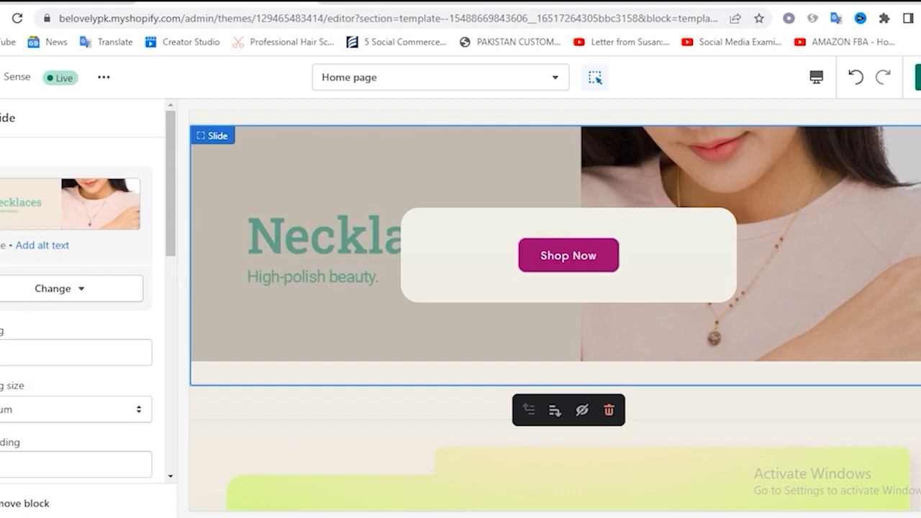
scroll(83, 363, down, 2)
scroll(83, 363, down, 5)
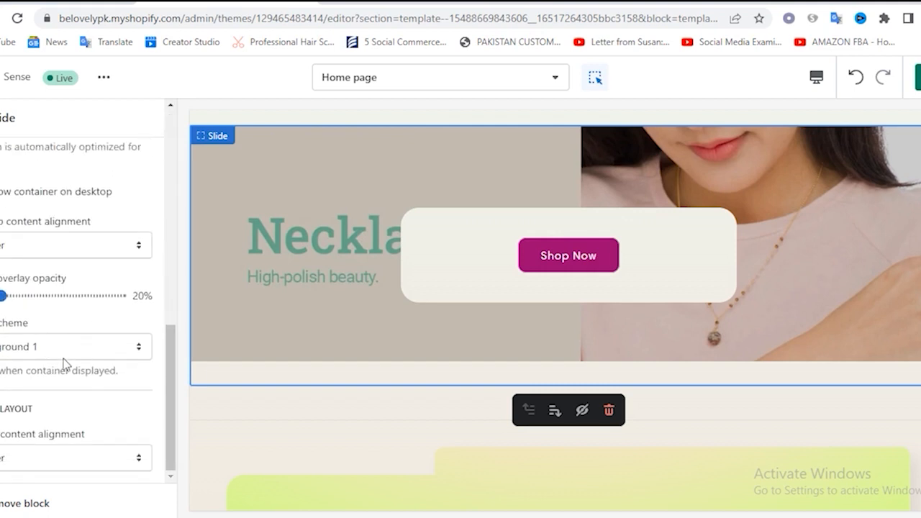
scroll(37, 265, up, 5)
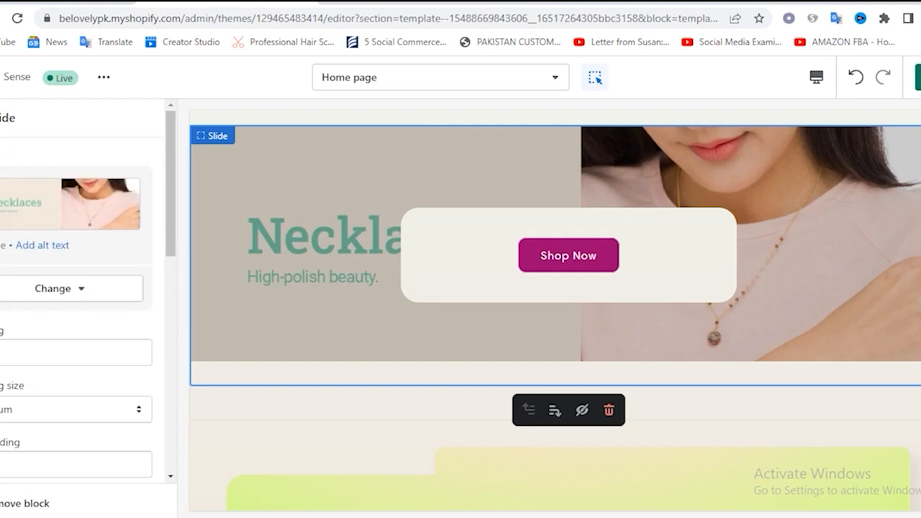
Upload Couple-Tee-Banner-1.jpg from the shopify store folder as the second image slide's picture
click(1, 118)
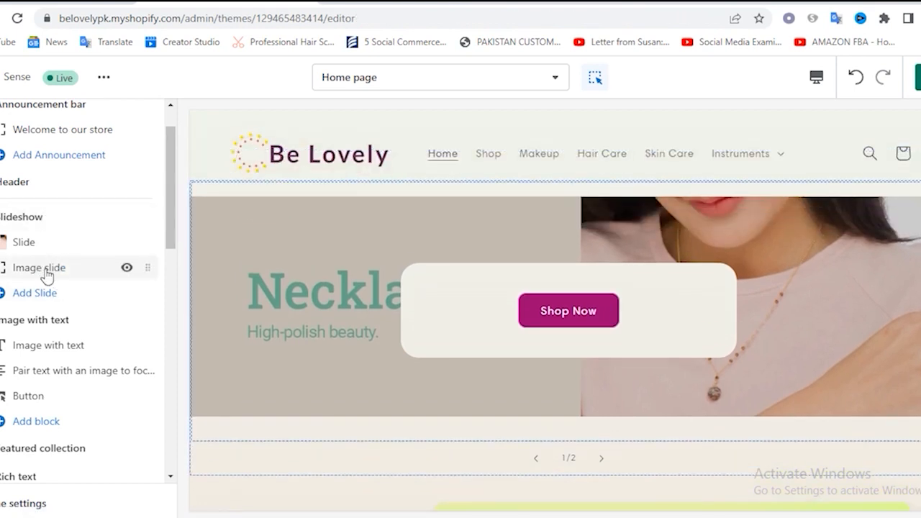
click(46, 276)
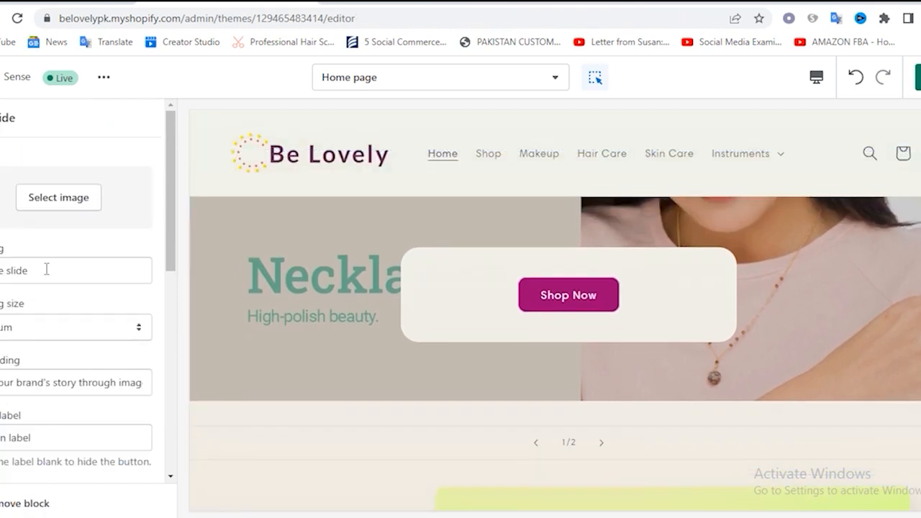
click(54, 208)
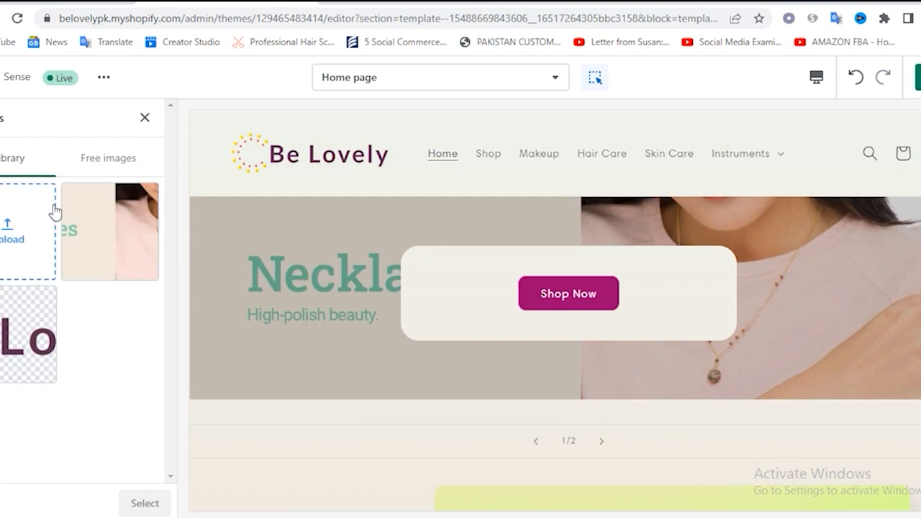
click(46, 279)
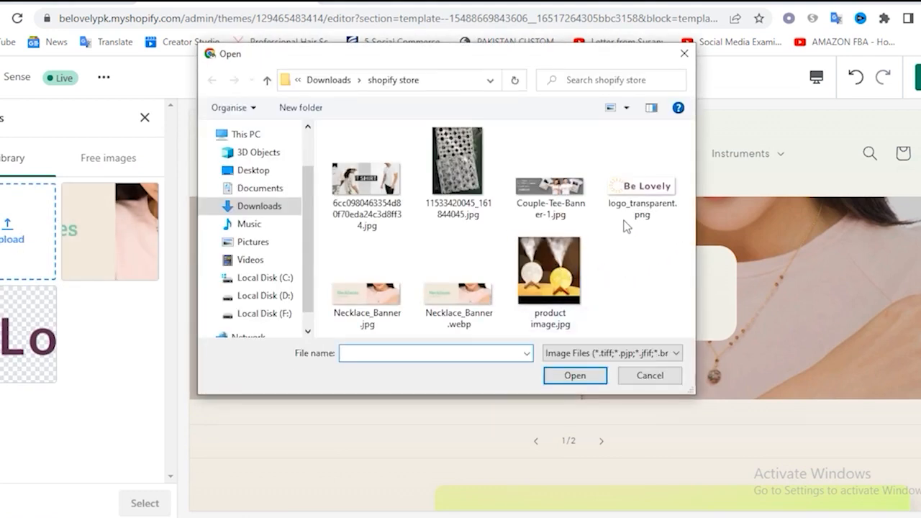
double_click(558, 189)
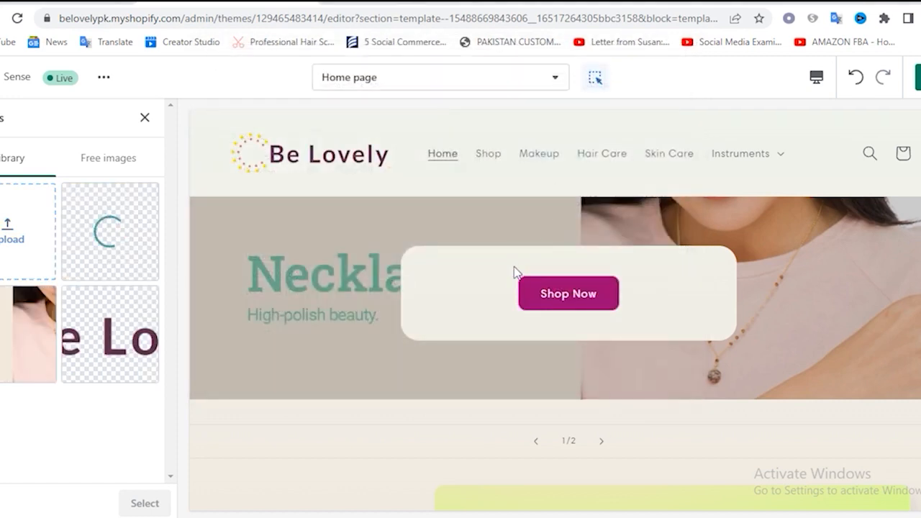
Clear the second slide's heading, leaving it empty
click(44, 343)
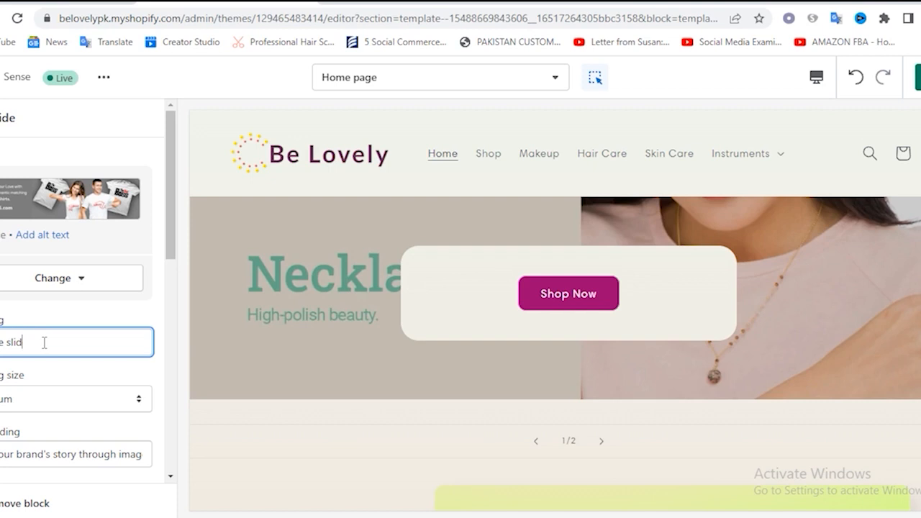
key(BackSpace)
key(BackSpace)
key(BackSpace)
key(BackSpace)
key(BackSpace)
key(BackSpace)
key(BackSpace)
key(BackSpace)
key(BackSpace)
key(BackSpace)
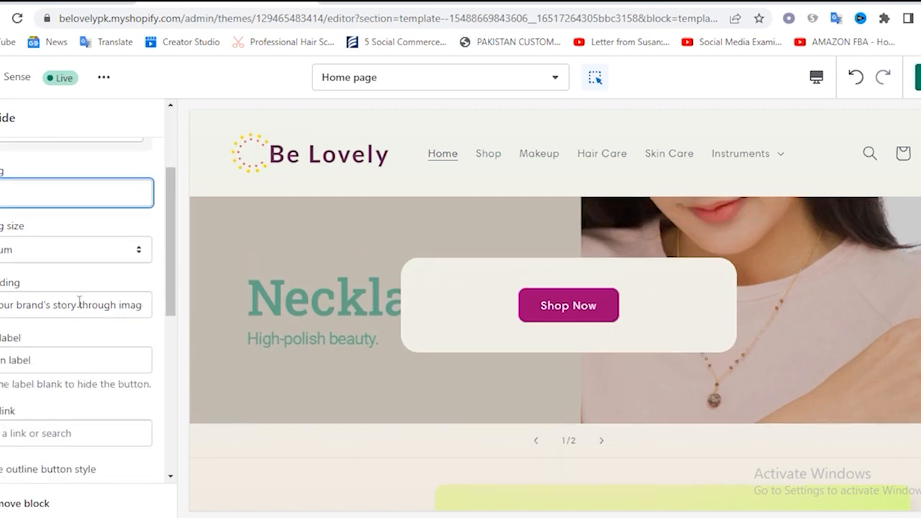
Try a smaller heading size on the second slide and return it to Medium
click(21, 249)
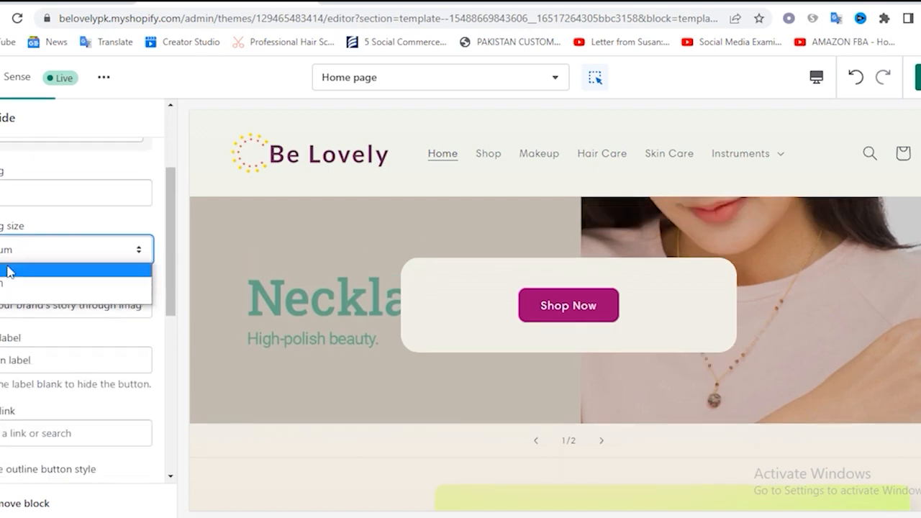
click(9, 269)
click(10, 259)
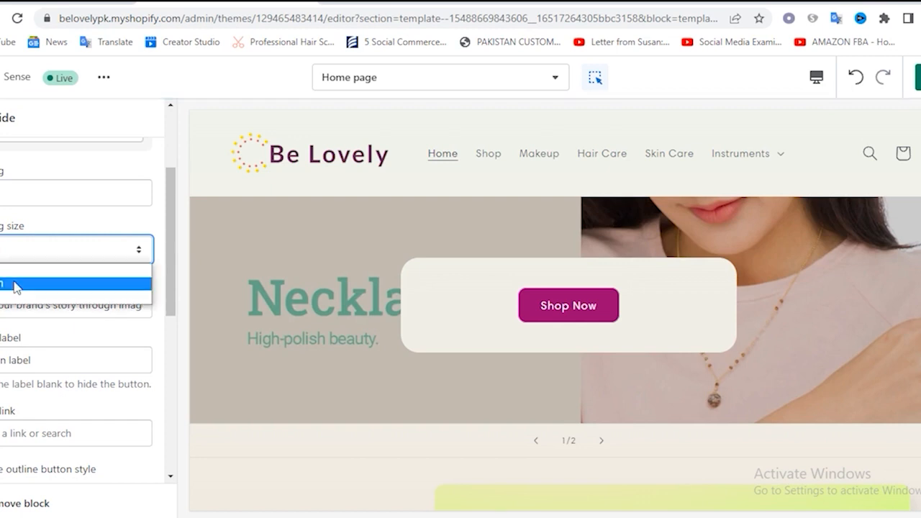
click(14, 283)
Clear the second slide's subheading, leaving it empty
click(41, 307)
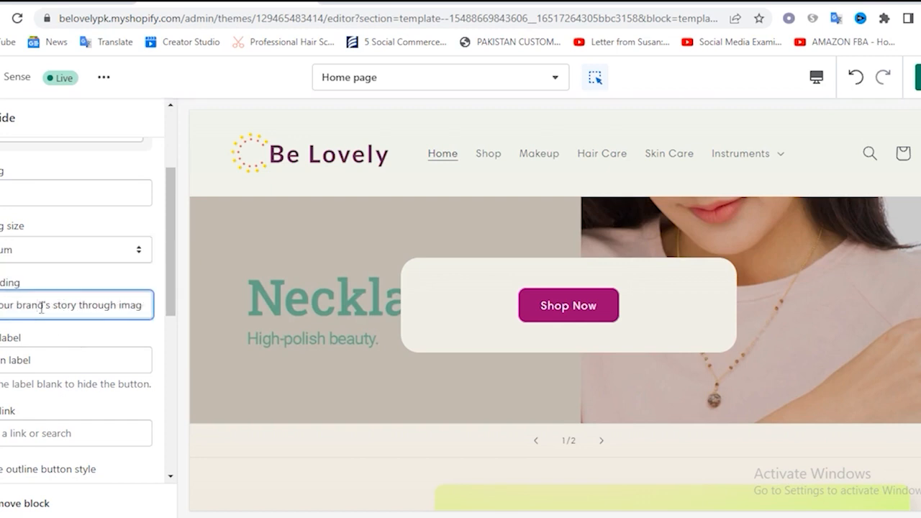
key(ctrl+a)
key(BackSpace)
Change the second slide's button label to "Shop Now"
scroll(78, 315, down, 2)
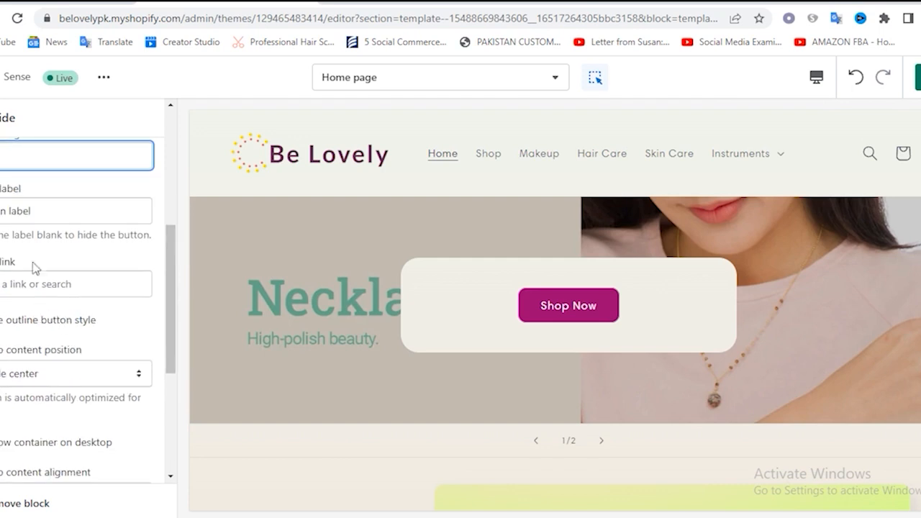
click(44, 213)
key(ctrl+a)
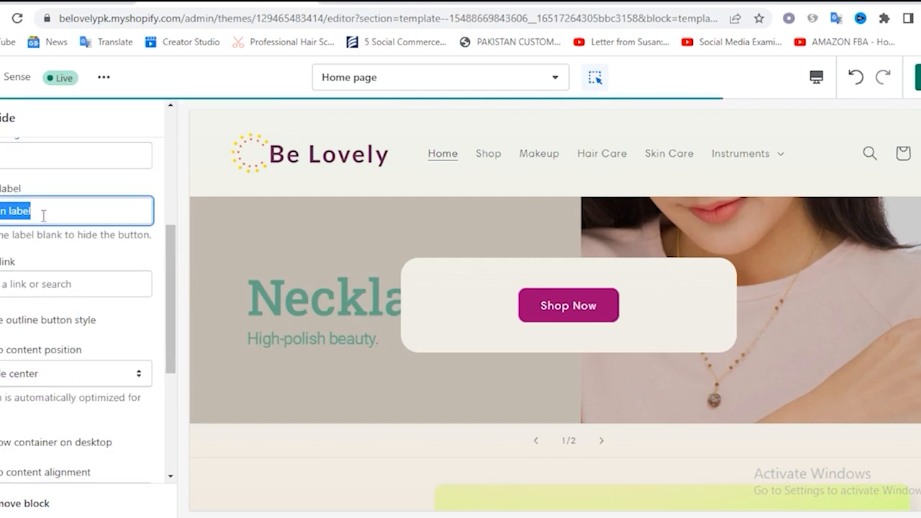
key(BackSpace)
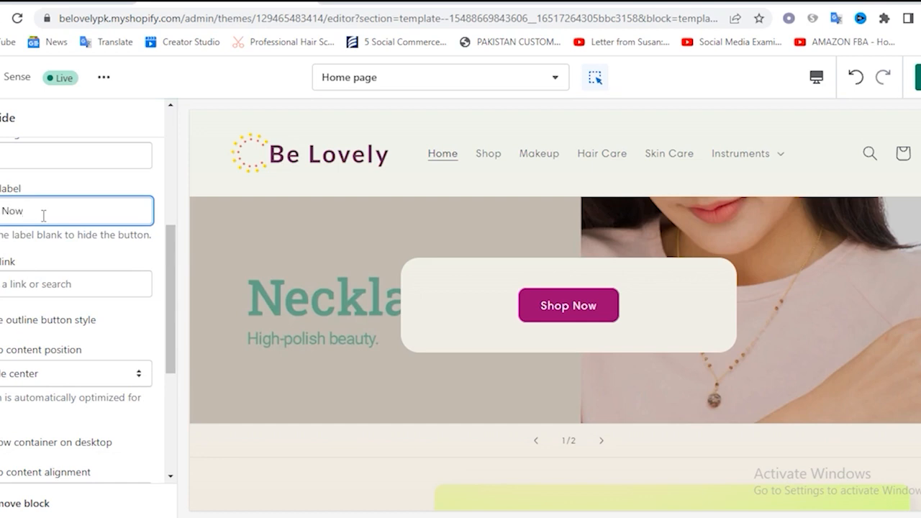
Try linking the second slide's button to the Women collection, and clear that link
click(33, 284)
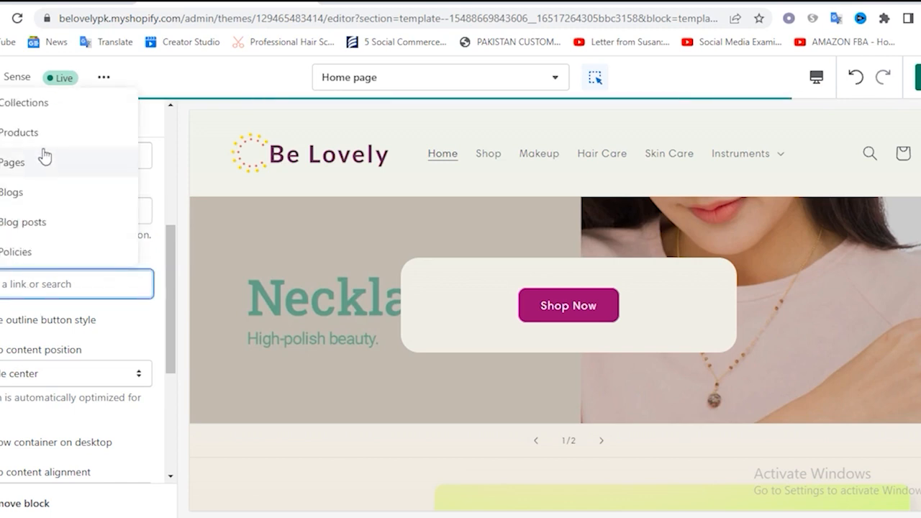
click(32, 111)
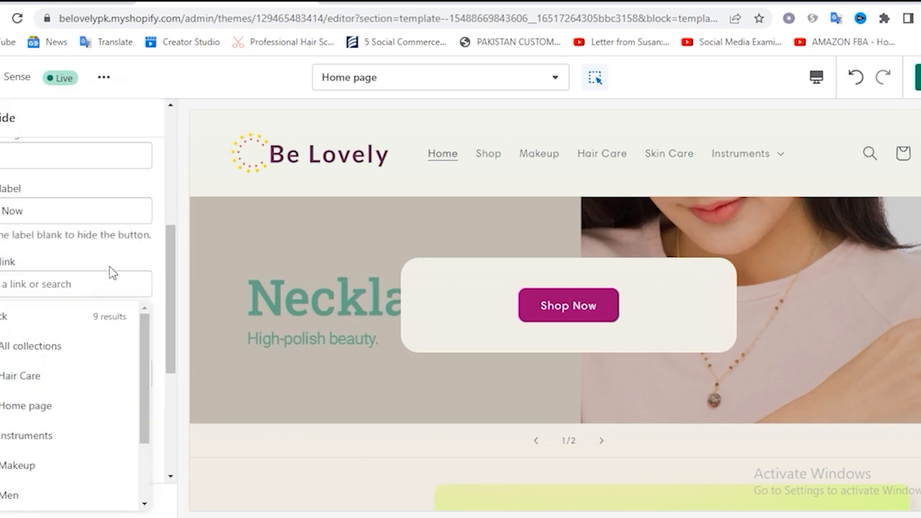
scroll(67, 401, down, 1)
scroll(67, 401, down, 2)
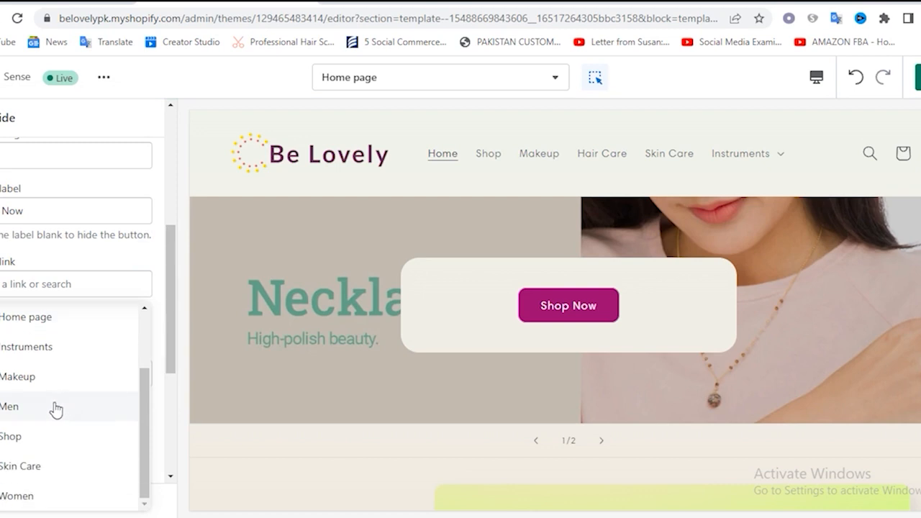
click(28, 503)
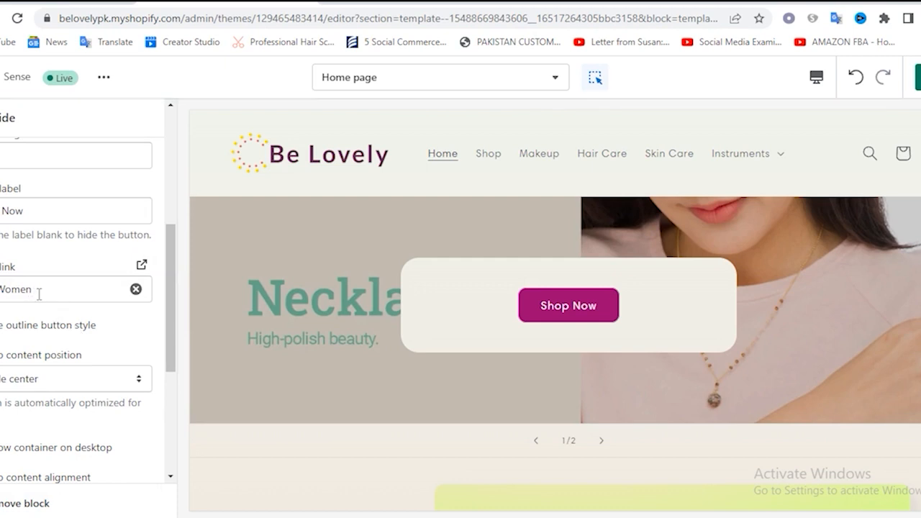
click(136, 289)
Link the second slide's "Shop Now" button to the Men collection
click(29, 284)
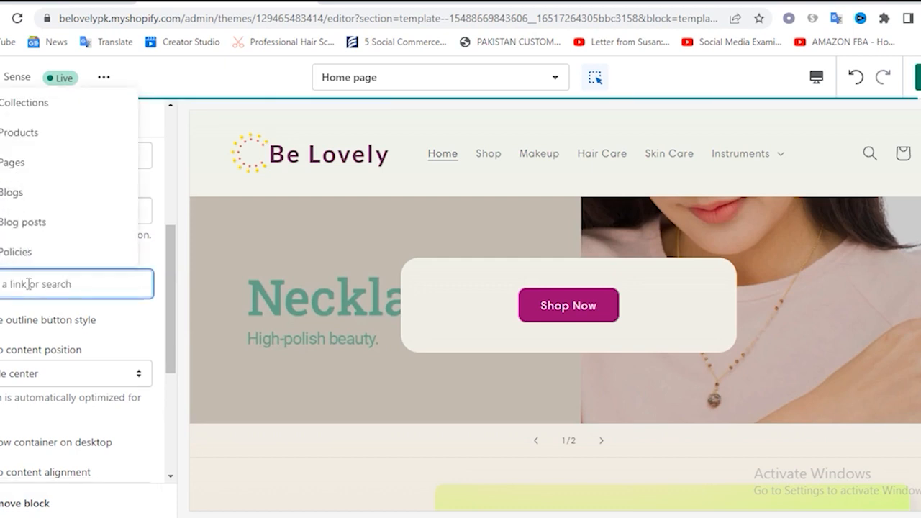
click(26, 112)
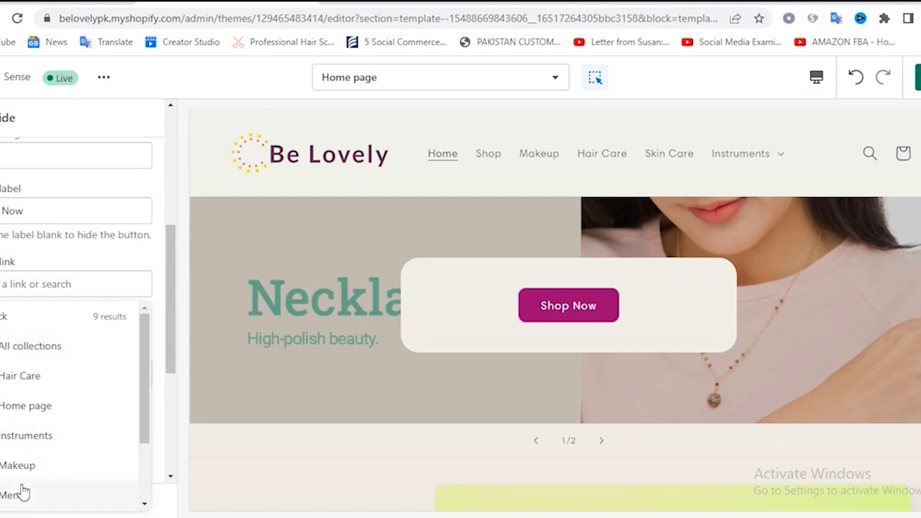
click(8, 496)
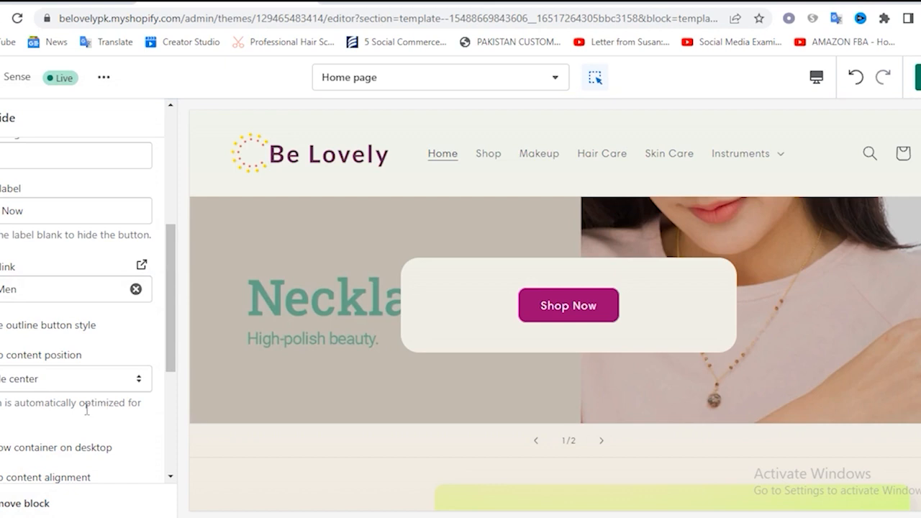
Set the second slide's color scheme to Background 2 and save the theme changes
scroll(86, 408, down, 5)
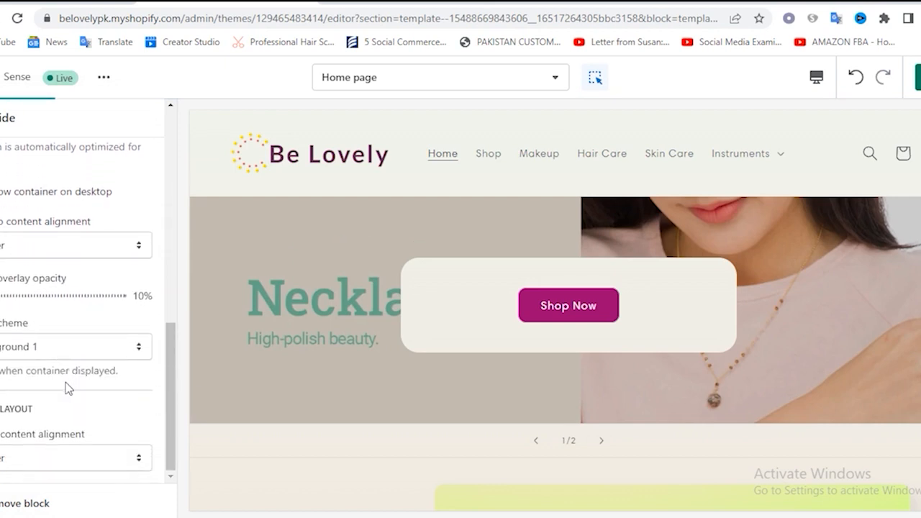
click(59, 349)
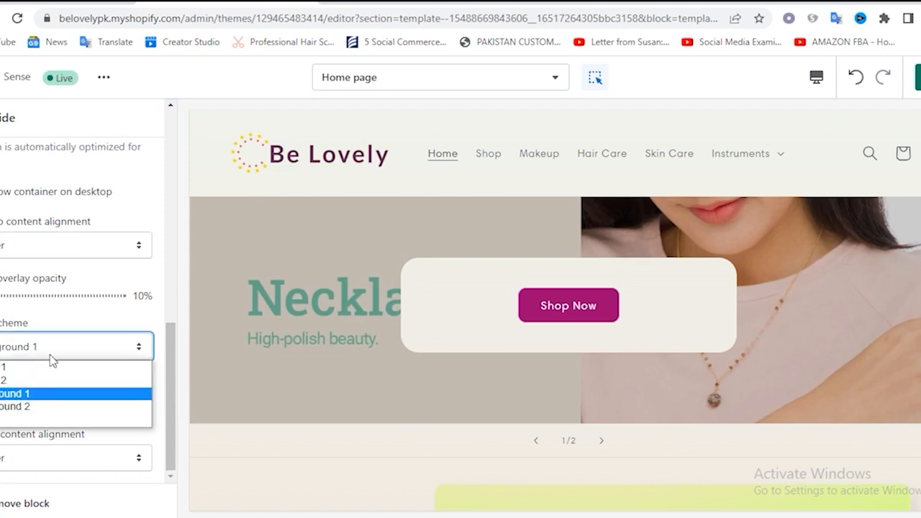
click(26, 407)
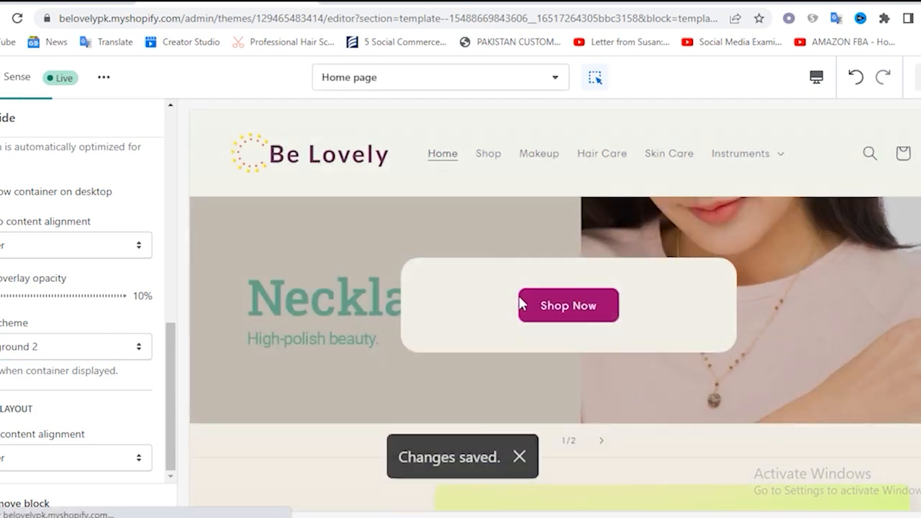
Turn on auto-rotation for the Slideshow section, set slides to change every 3 seconds, and save
click(1, 117)
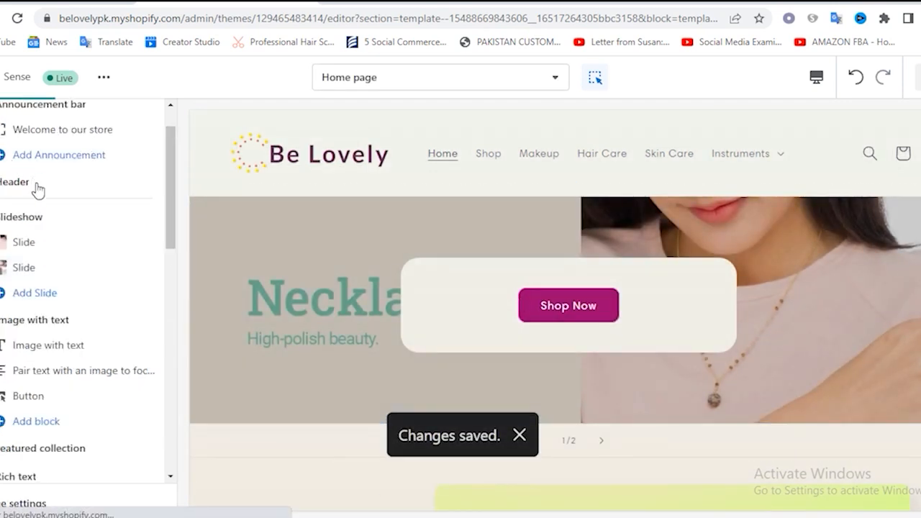
click(38, 221)
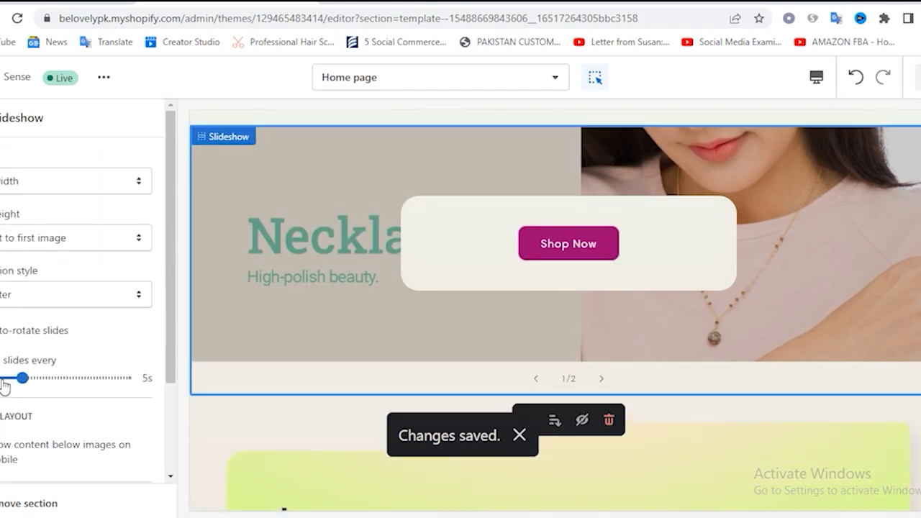
click(34, 331)
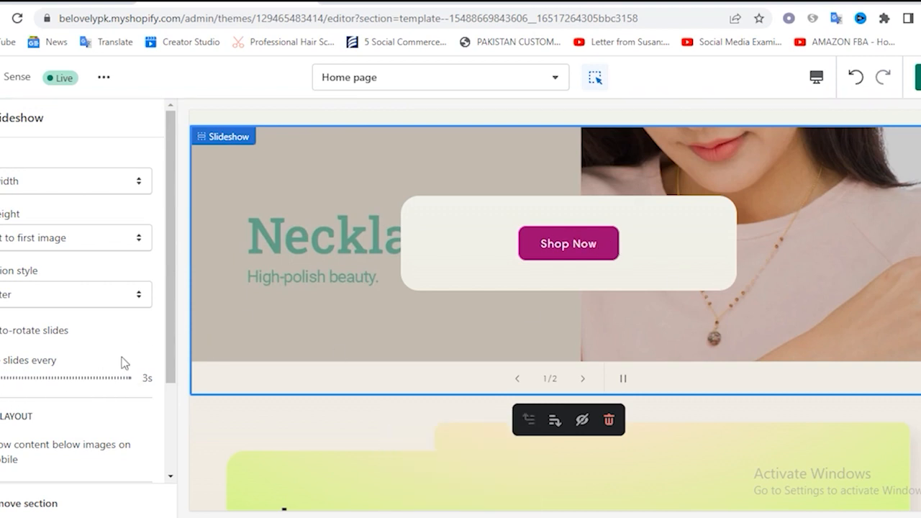
scroll(122, 362, down, 2)
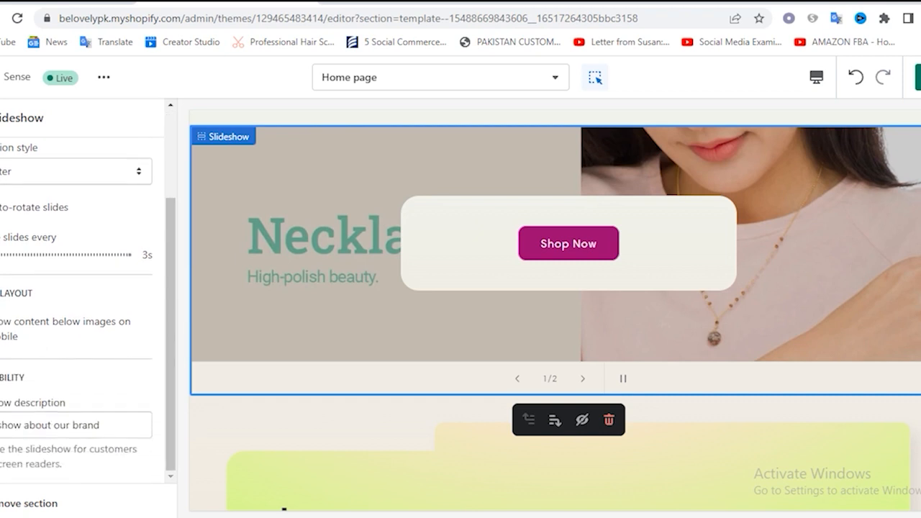
scroll(100, 352, up, 2)
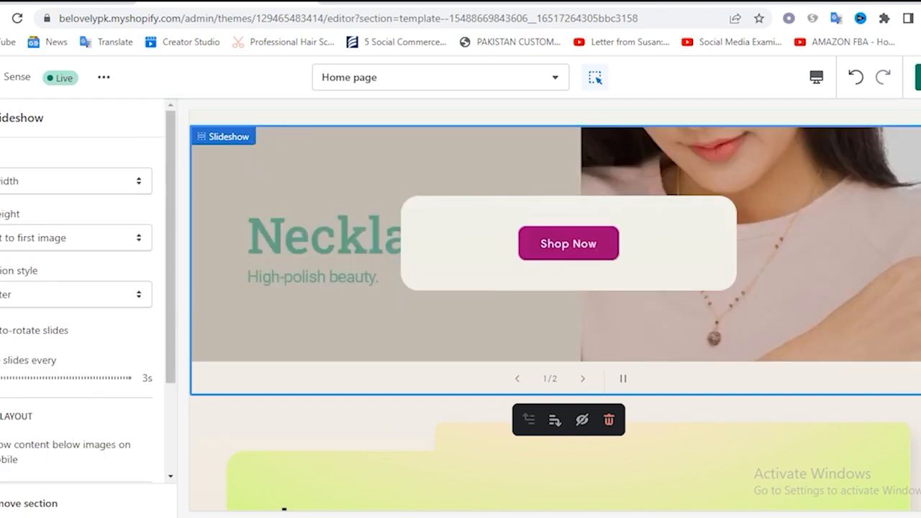
click(1, 119)
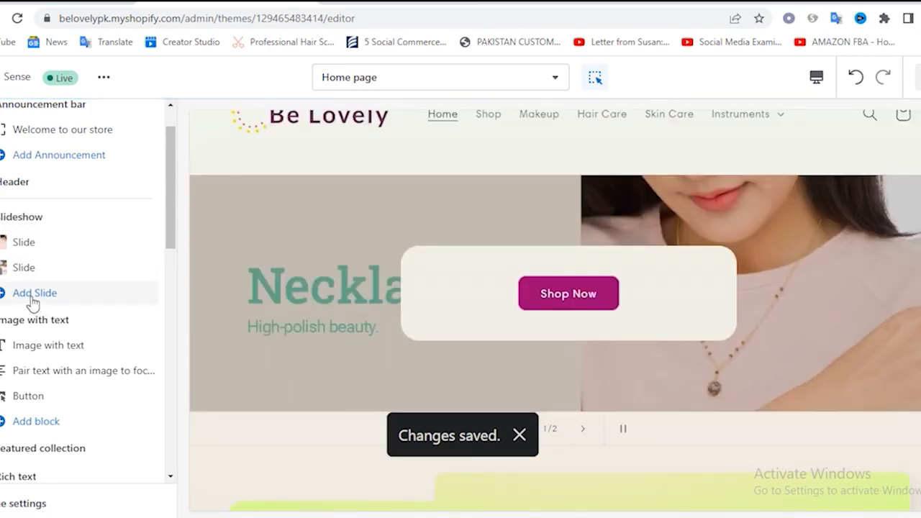
click(34, 293)
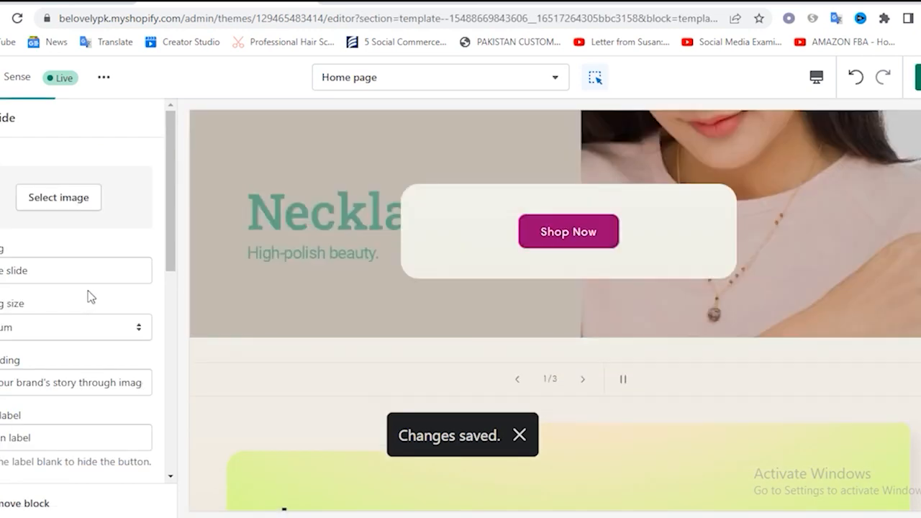
click(75, 202)
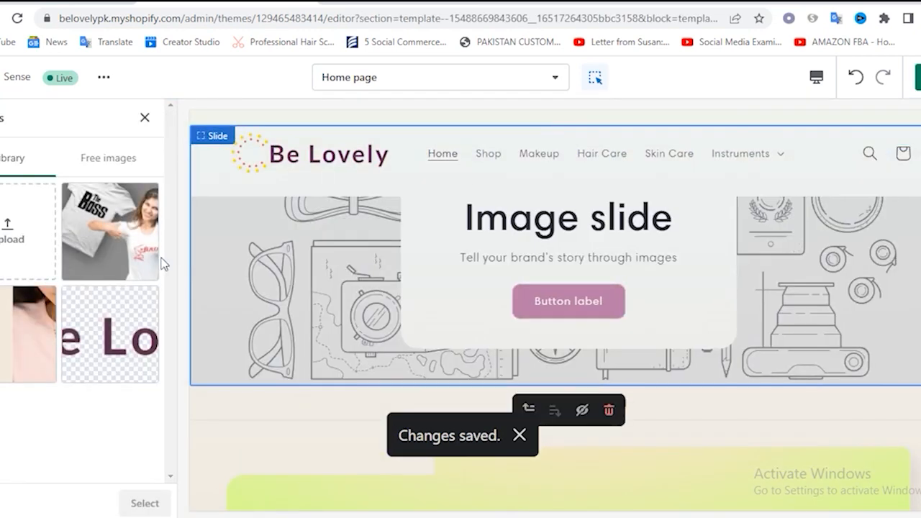
click(5, 243)
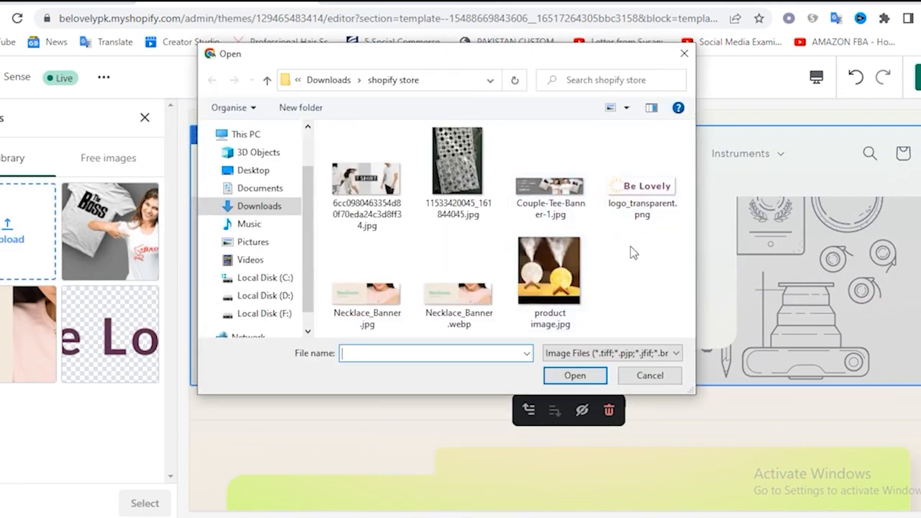
double_click(369, 198)
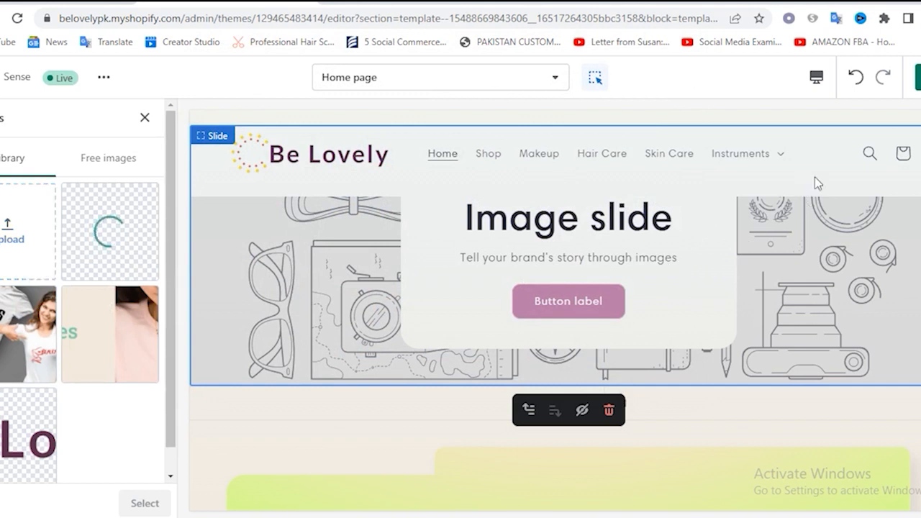
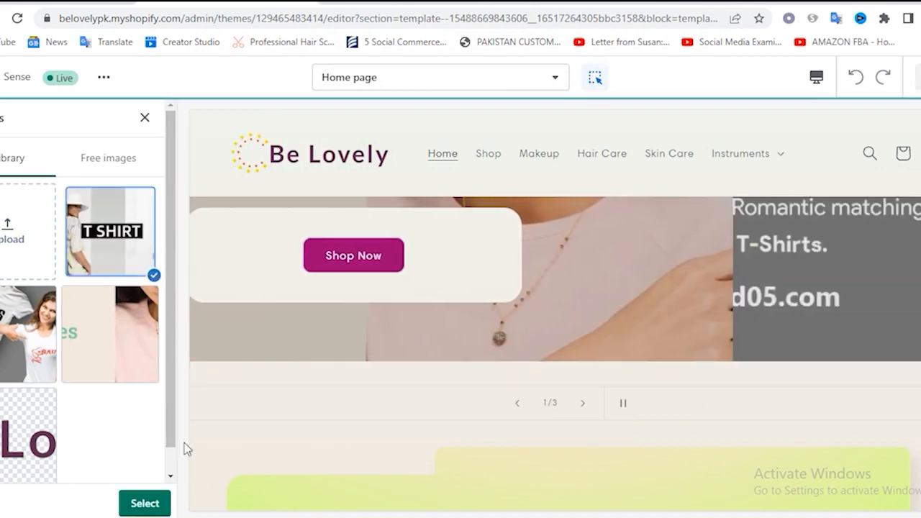
Apply the uploaded T-shirt image to the third slide, save the theme, and return to the home page section list
click(146, 506)
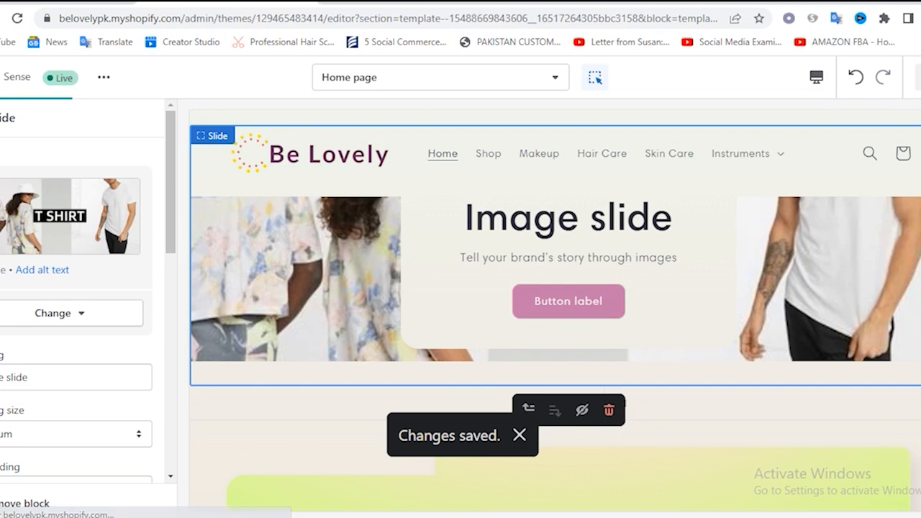
click(3, 118)
mouse_move(103, 298)
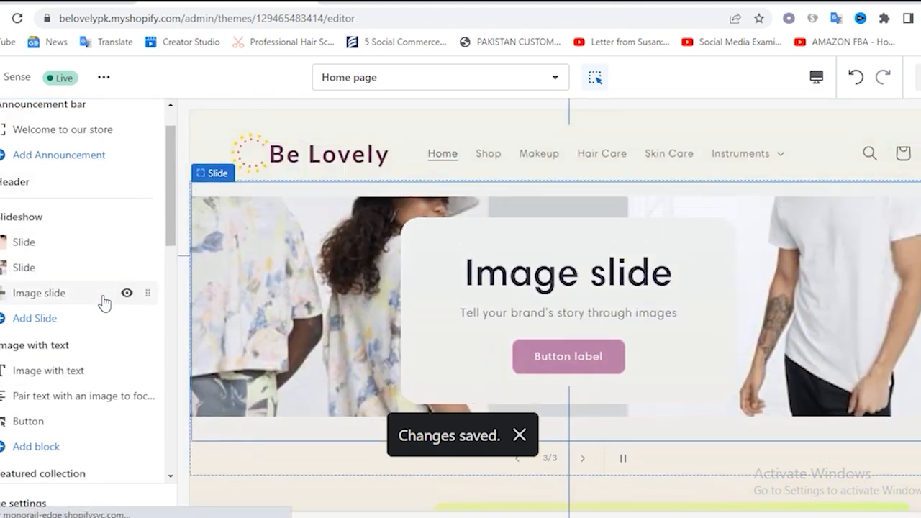
scroll(103, 298, up, 1)
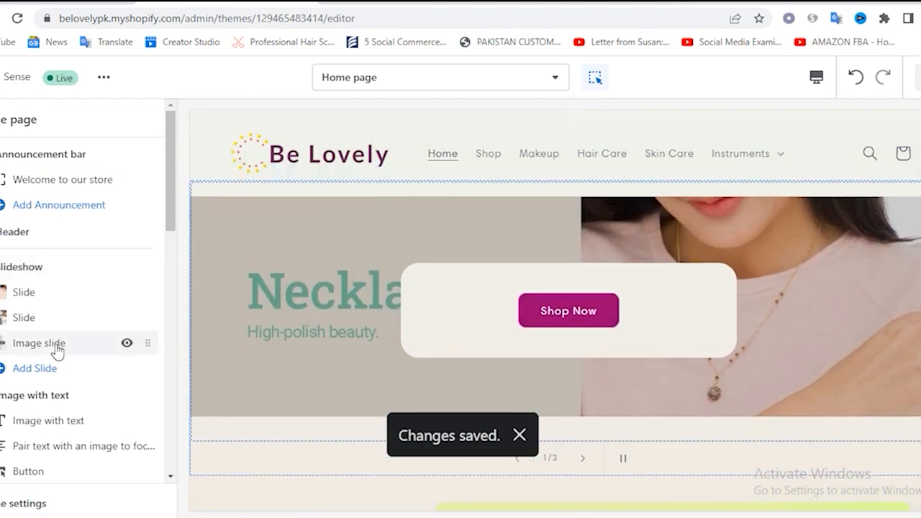
Clear the third slide's heading and subheading, save the theme, and return to the section list
click(56, 346)
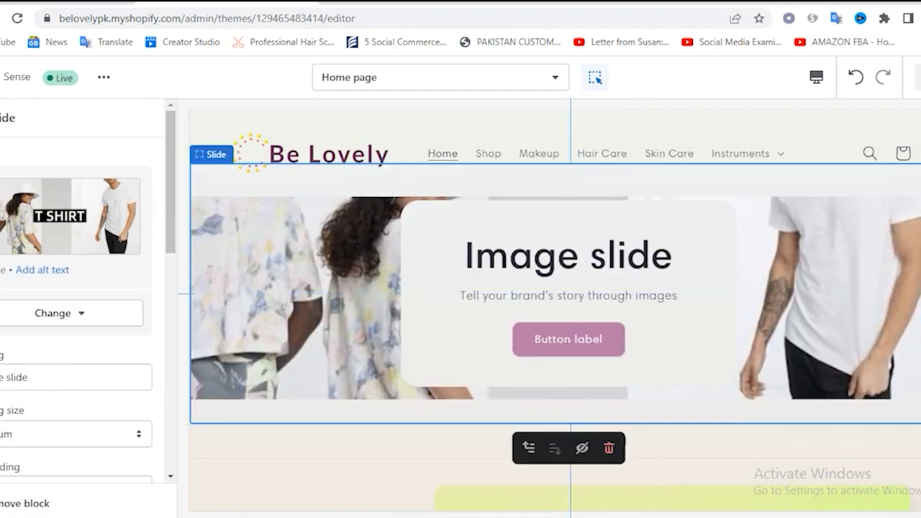
triple_click(75, 384)
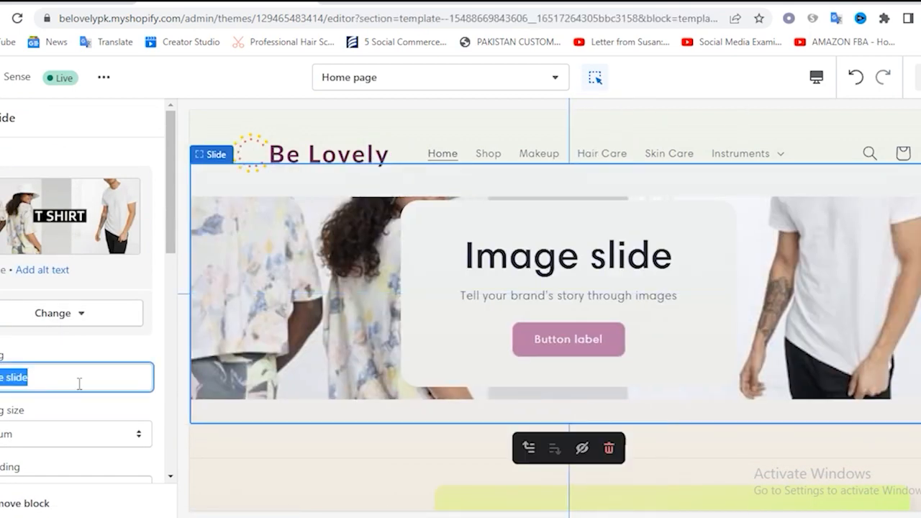
key(BackSpace)
scroll(63, 420, down, 1)
click(29, 415)
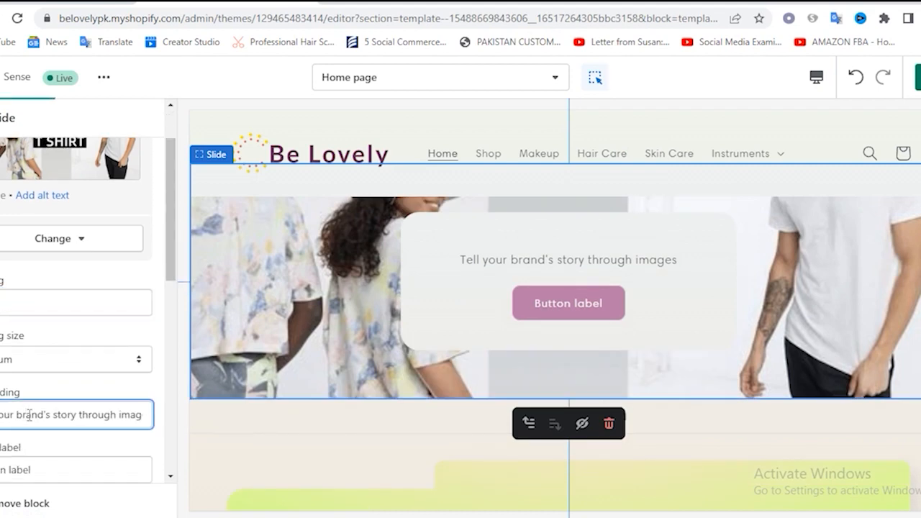
triple_click(29, 416)
key(BackSpace)
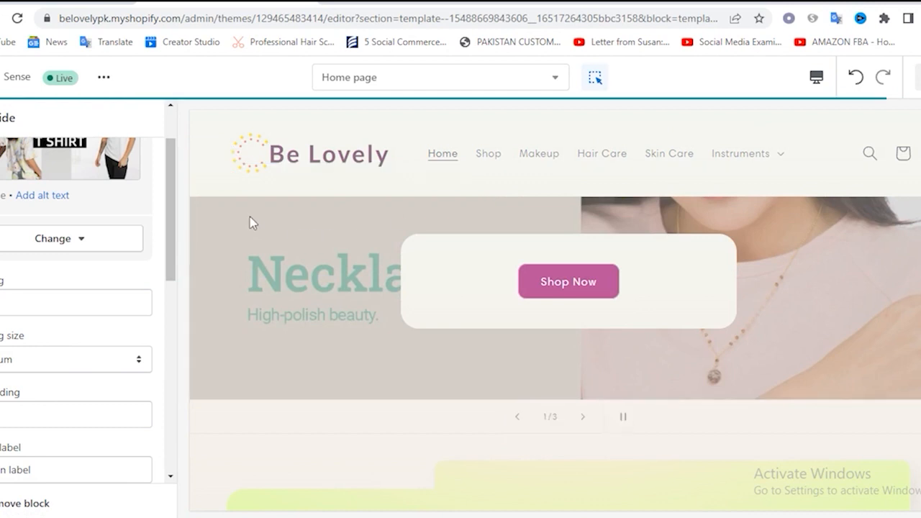
click(2, 117)
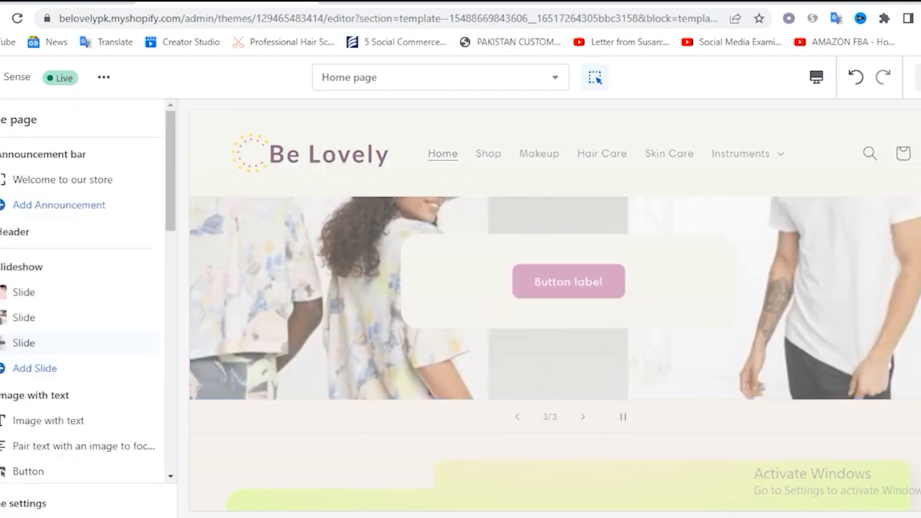
Look over the slideshow and the Image with text section in the home page preview
scroll(62, 293, down, 2)
scroll(62, 294, down, 1)
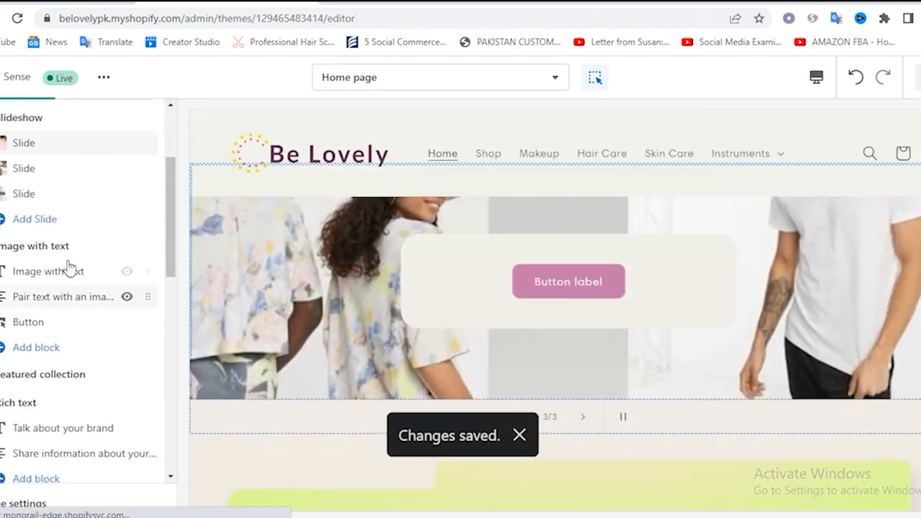
scroll(700, 323, down, 8)
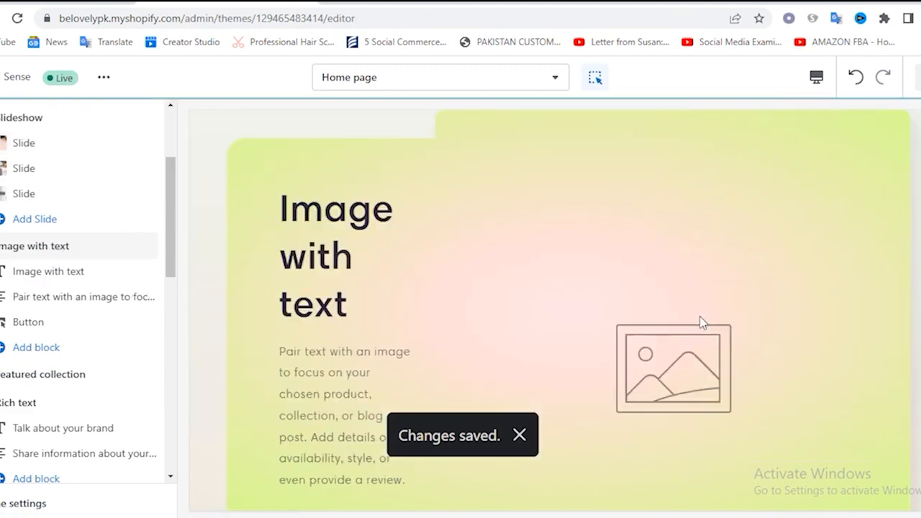
scroll(568, 292, up, 2)
scroll(568, 275, up, 7)
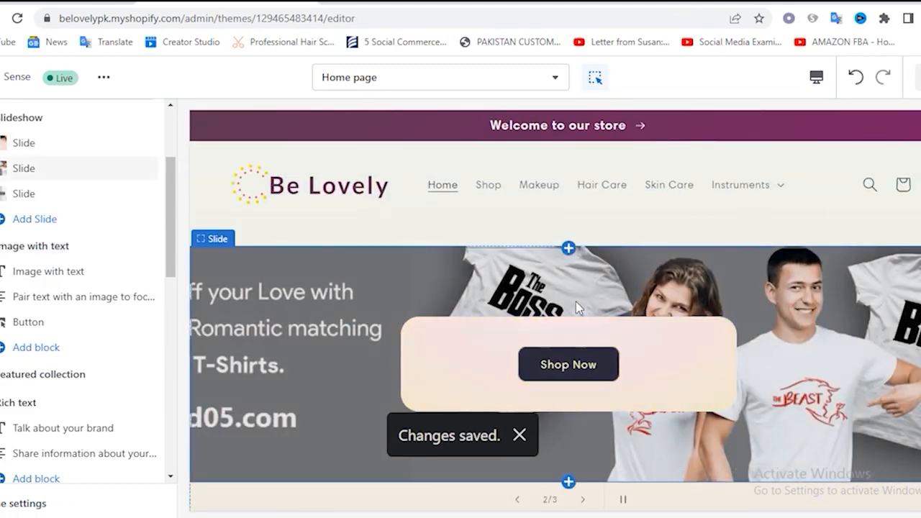
scroll(576, 301, down, 4)
scroll(576, 302, down, 1)
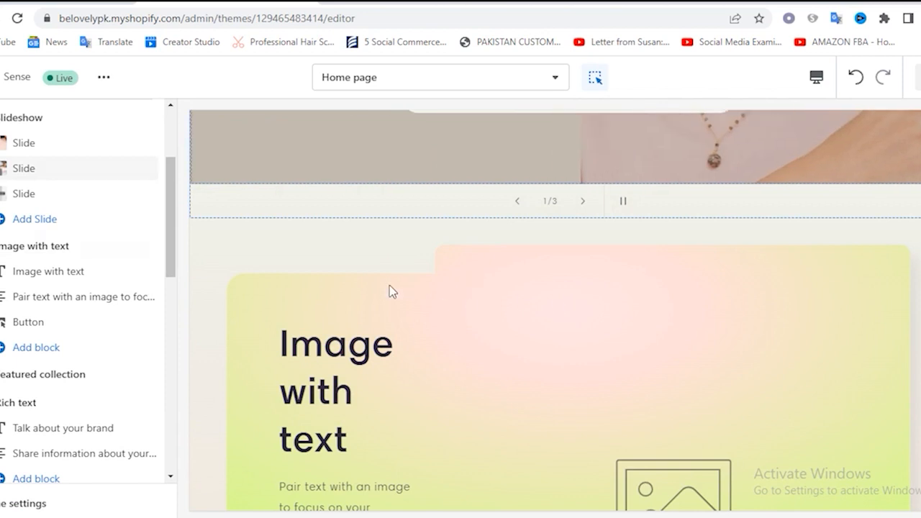
scroll(490, 313, down, 1)
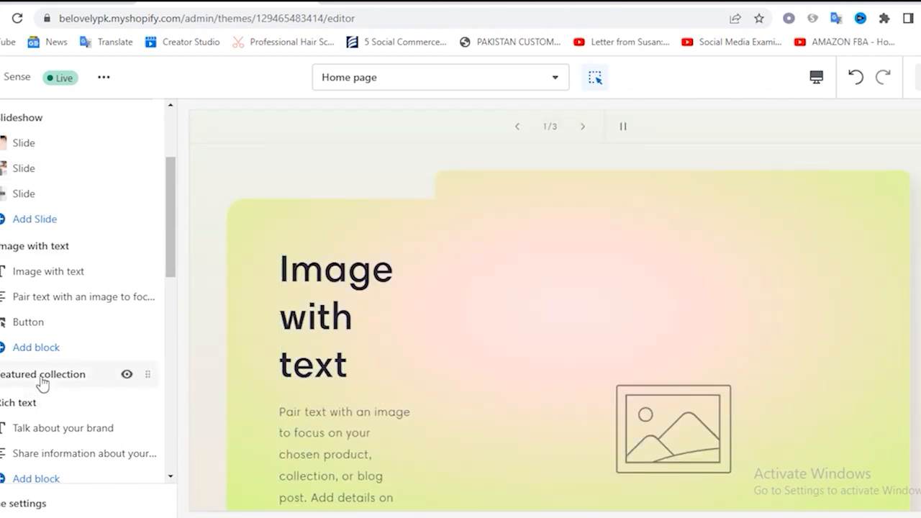
Move the Featured collection section directly below the Slideshow, above the Image with text section
mouse_move(39, 384)
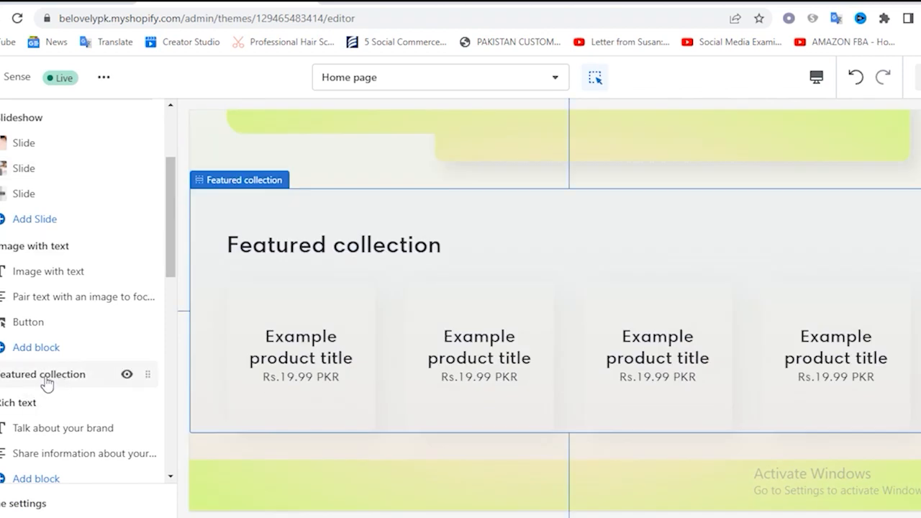
scroll(45, 384, down, 3)
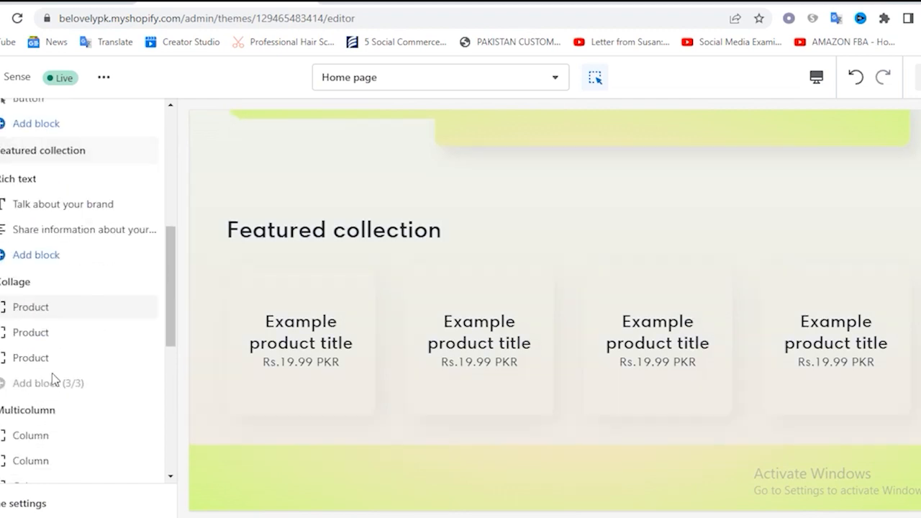
scroll(53, 377, down, 2)
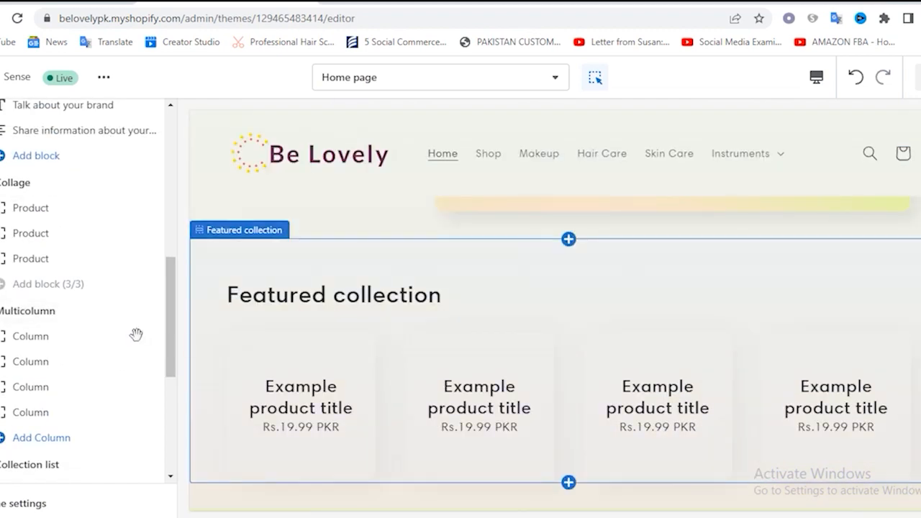
scroll(136, 334, up, 2)
scroll(126, 340, up, 2)
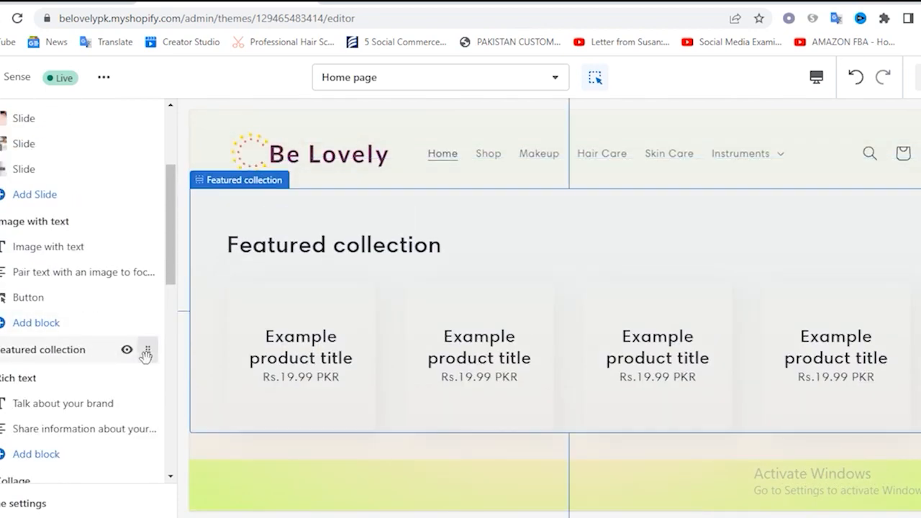
drag(146, 354, 140, 233)
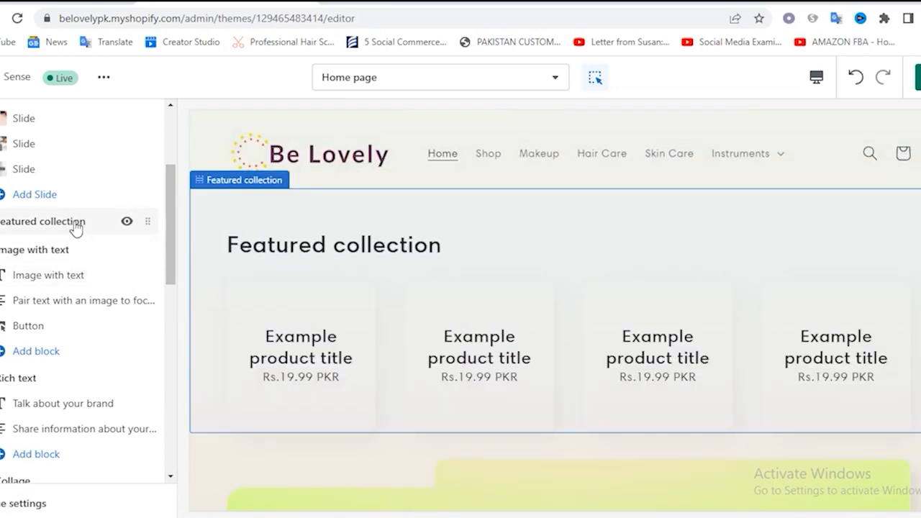
Review the Featured collection section's settings, and examine the Image with text section in the home page preview
click(77, 227)
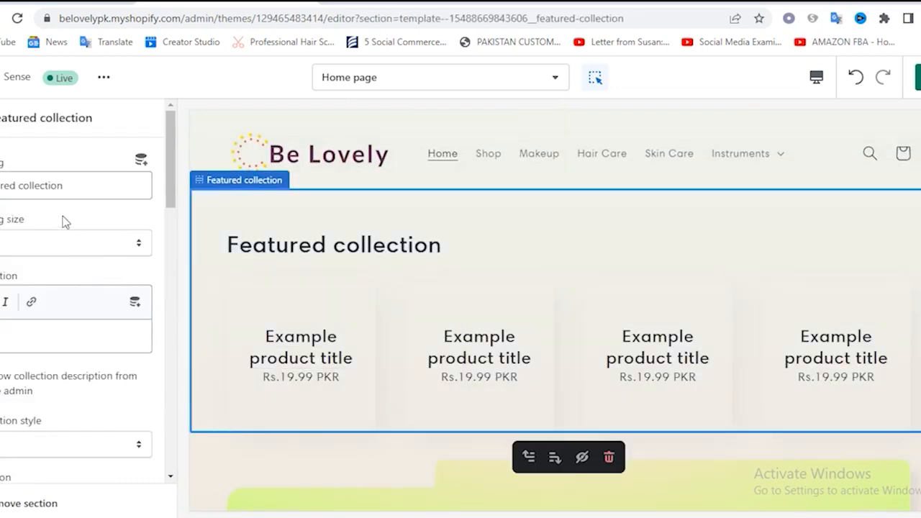
scroll(88, 283, down, 5)
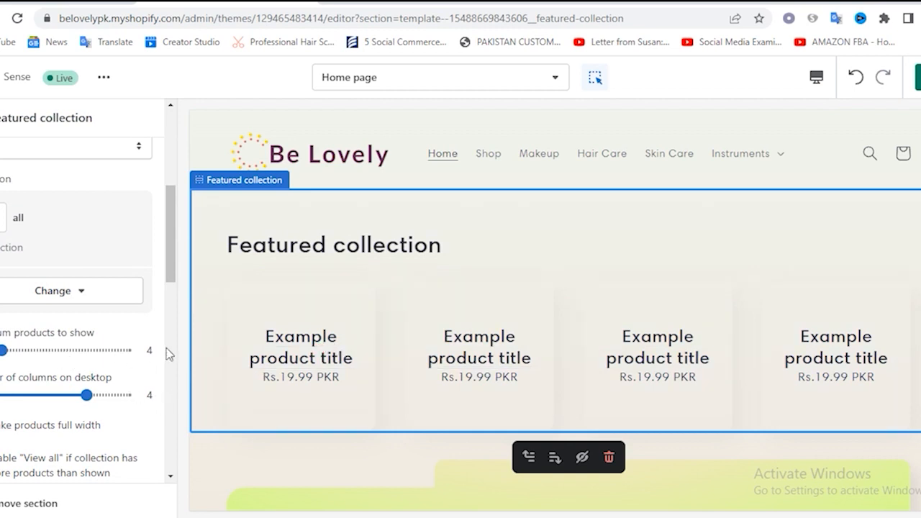
scroll(134, 338, down, 1)
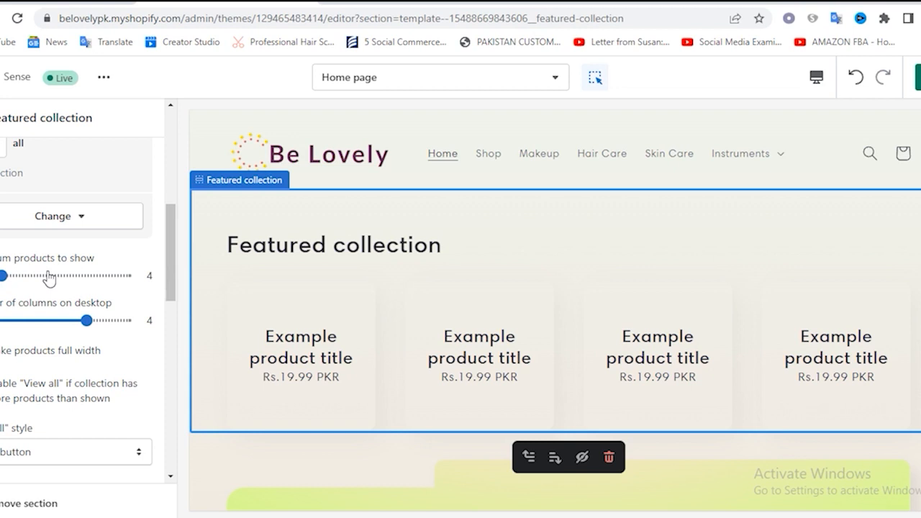
scroll(109, 378, up, 5)
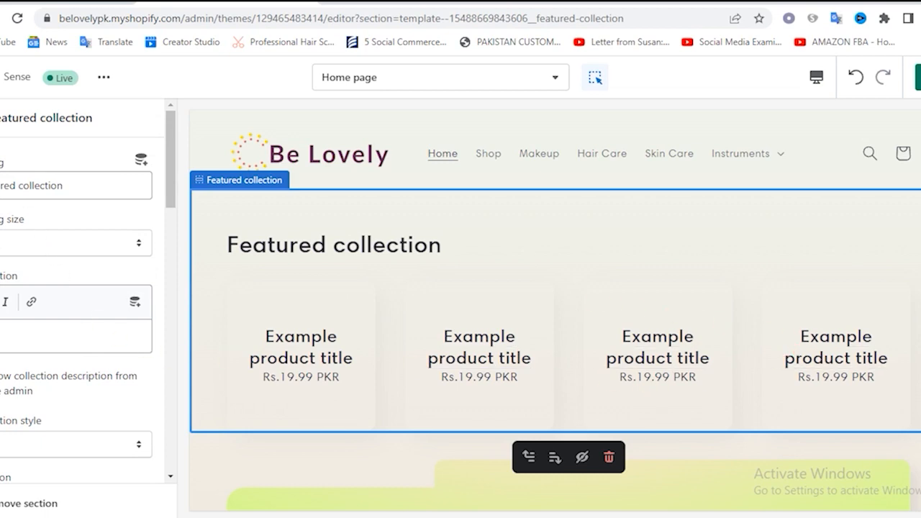
scroll(652, 350, down, 4)
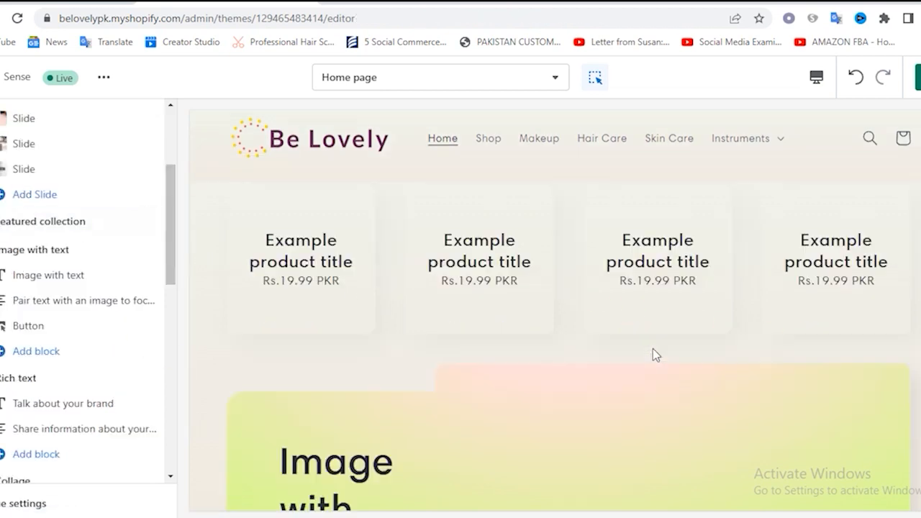
scroll(448, 328, down, 3)
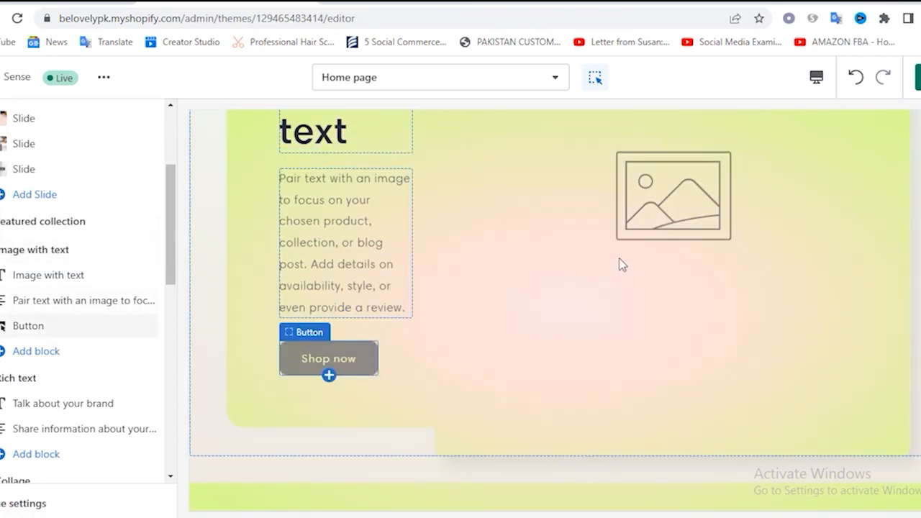
scroll(620, 264, up, 3)
scroll(621, 264, up, 1)
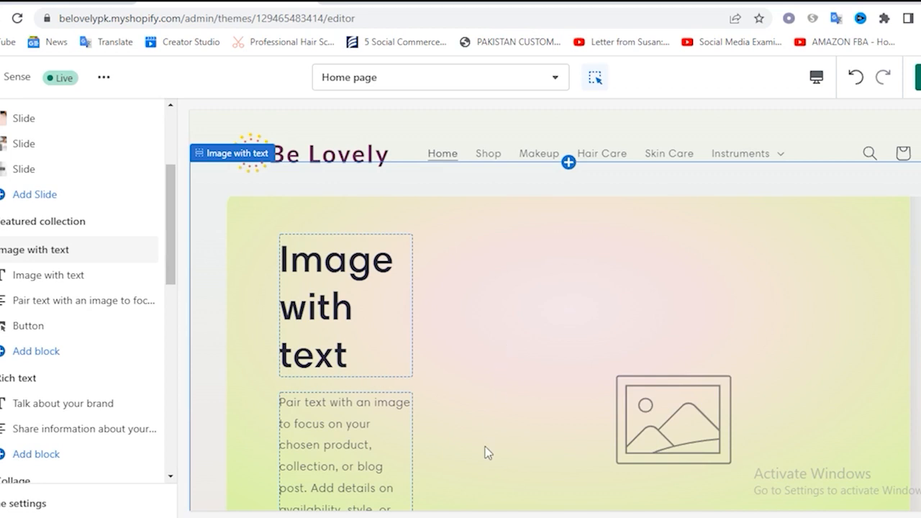
scroll(586, 323, down, 1)
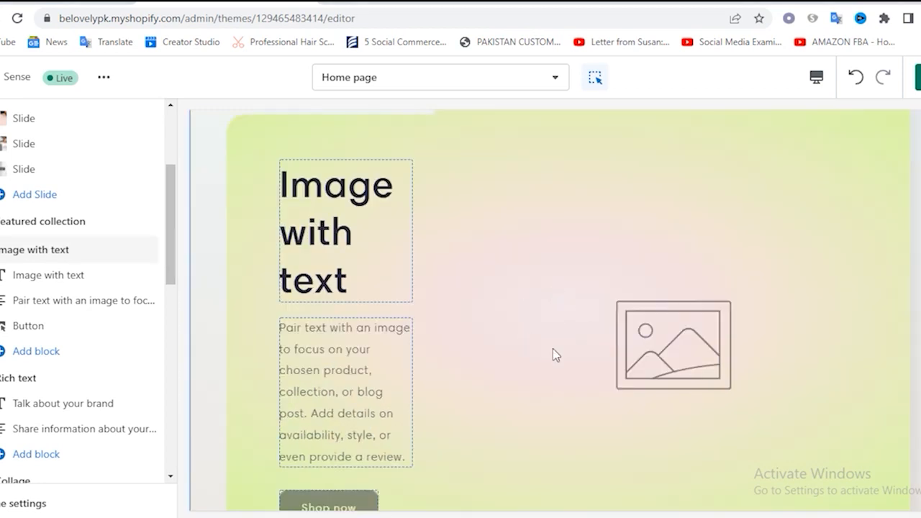
Change the heading of the Image with text section to "Makeup Products"
click(65, 278)
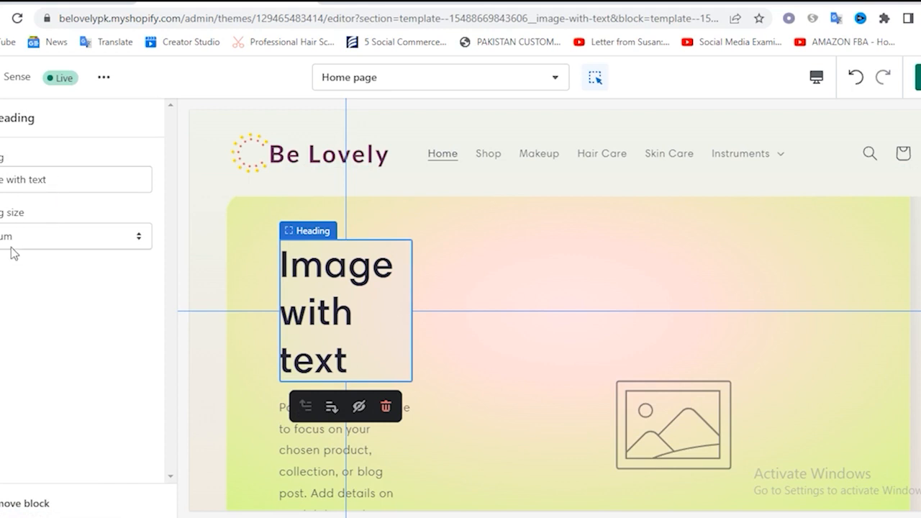
triple_click(73, 185)
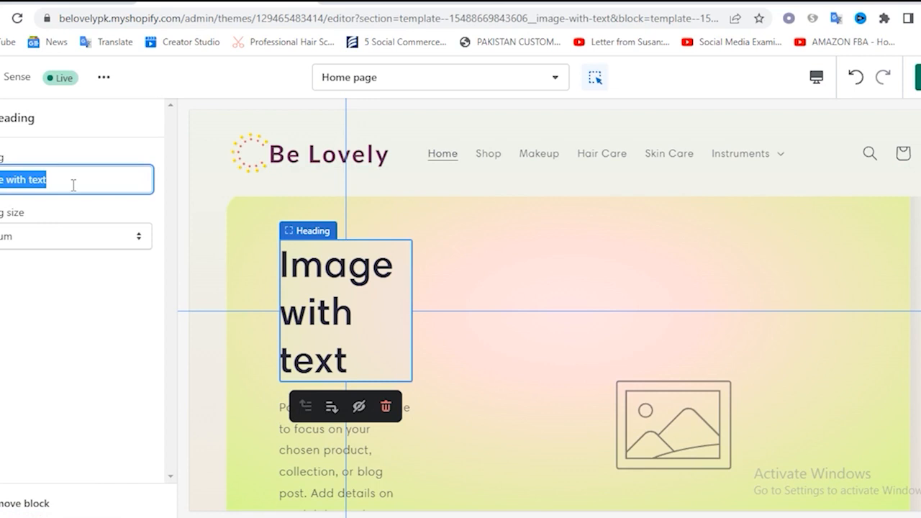
text(Makeup)
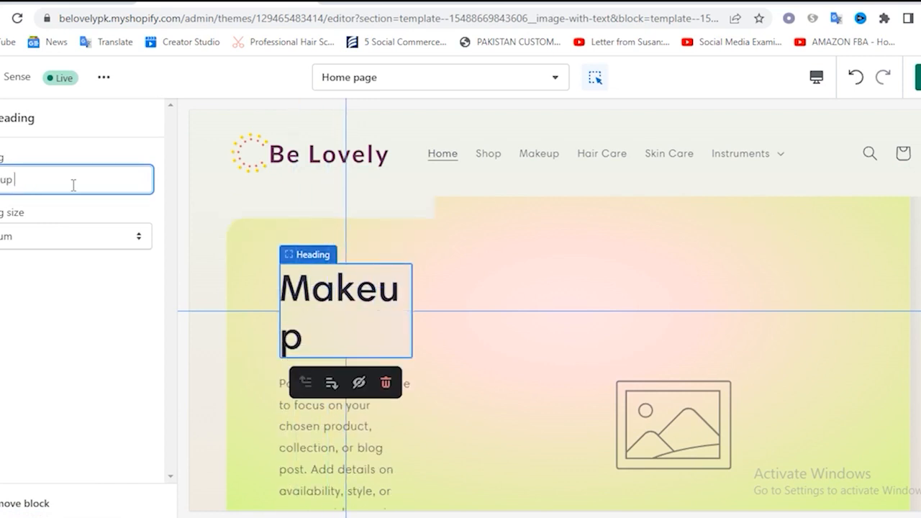
text( Products)
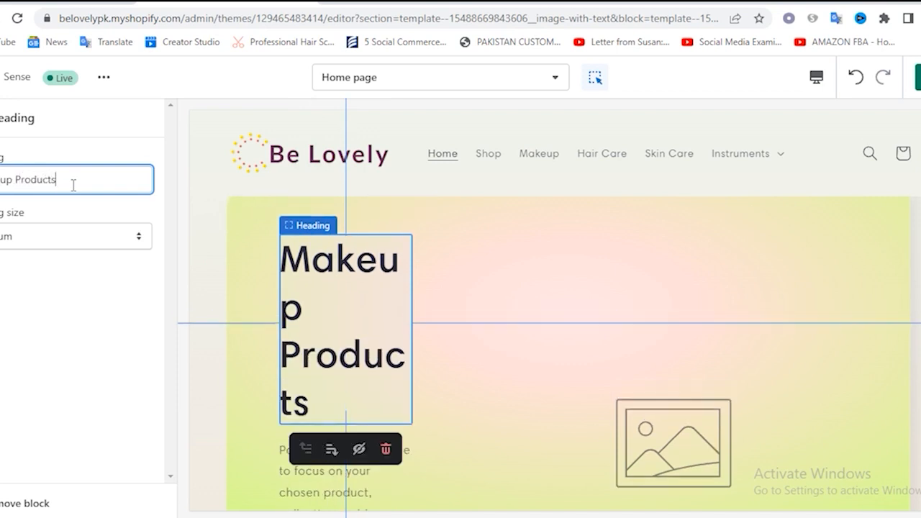
click(1, 118)
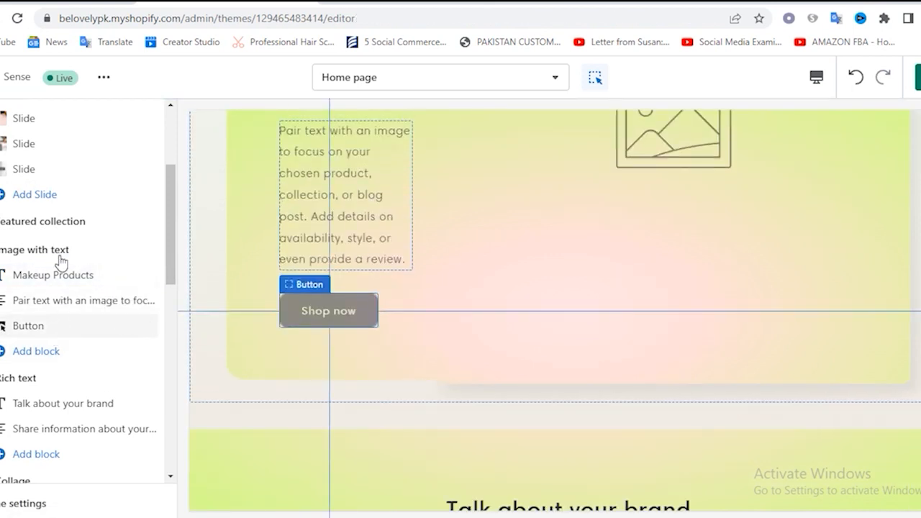
Upload ezgif.com-gif-make.png from the shopify store folder and set it as the Image with text section's image
click(60, 257)
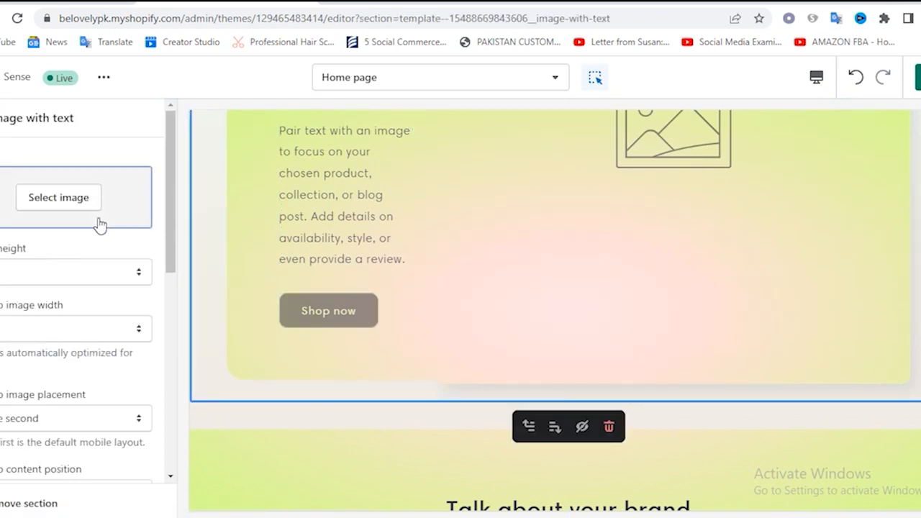
click(61, 203)
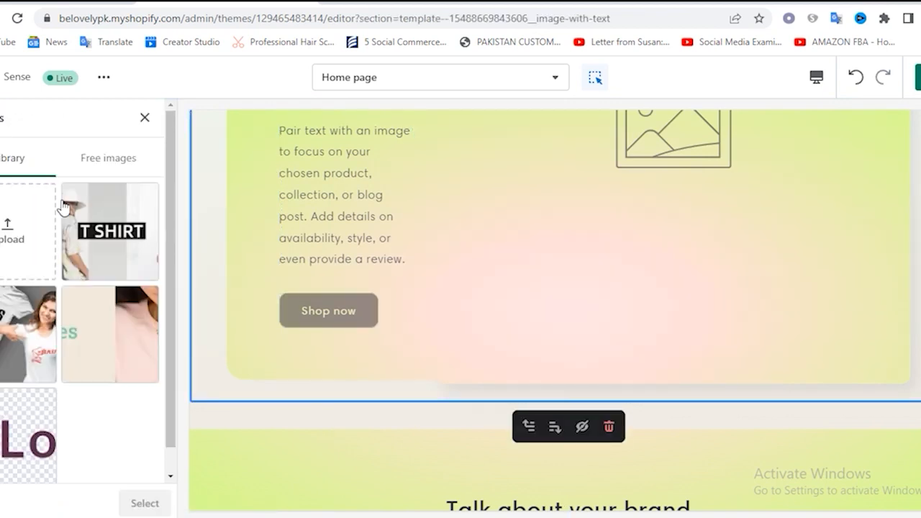
click(20, 239)
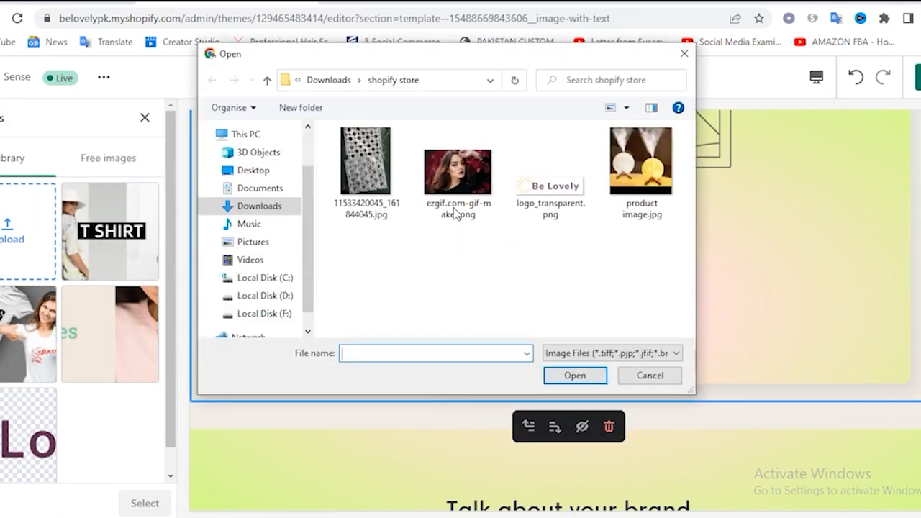
double_click(469, 165)
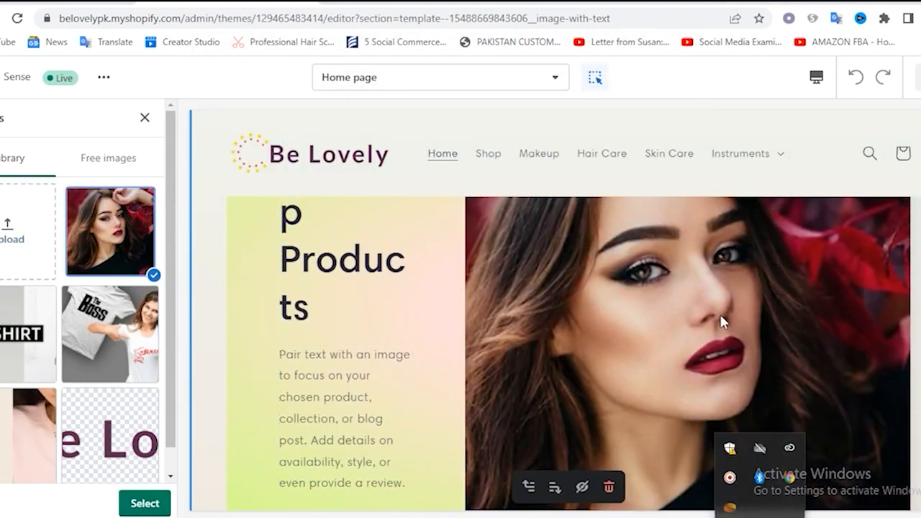
click(148, 504)
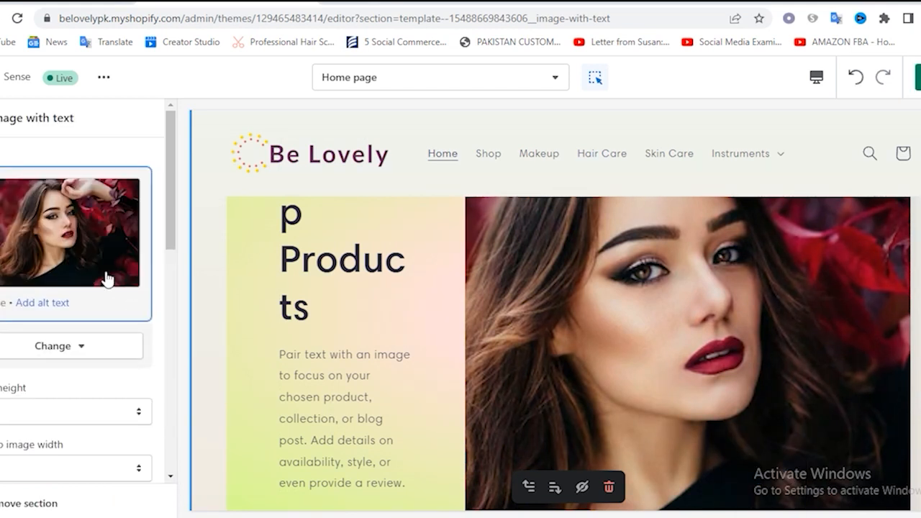
Look through the Image with text section's layout, color scheme and padding settings, and examine the section in the preview
scroll(62, 313, down, 2)
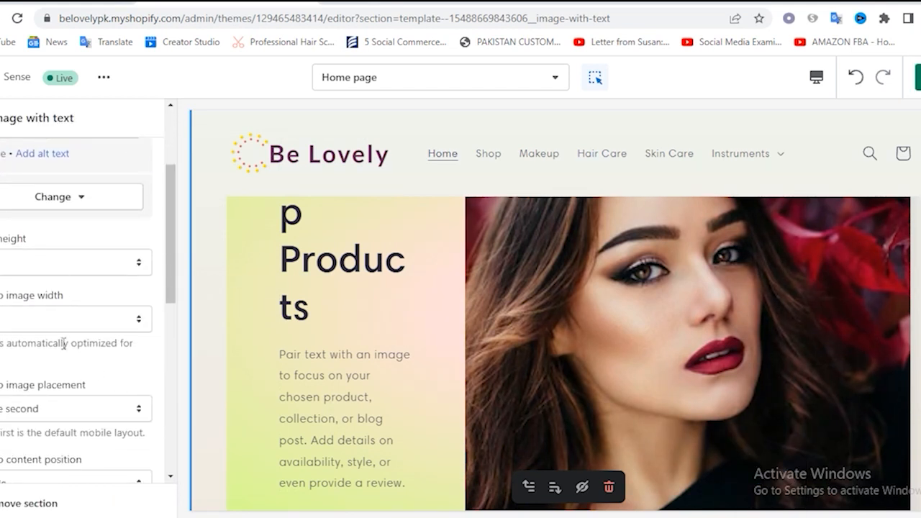
scroll(64, 344, down, 2)
scroll(51, 317, down, 3)
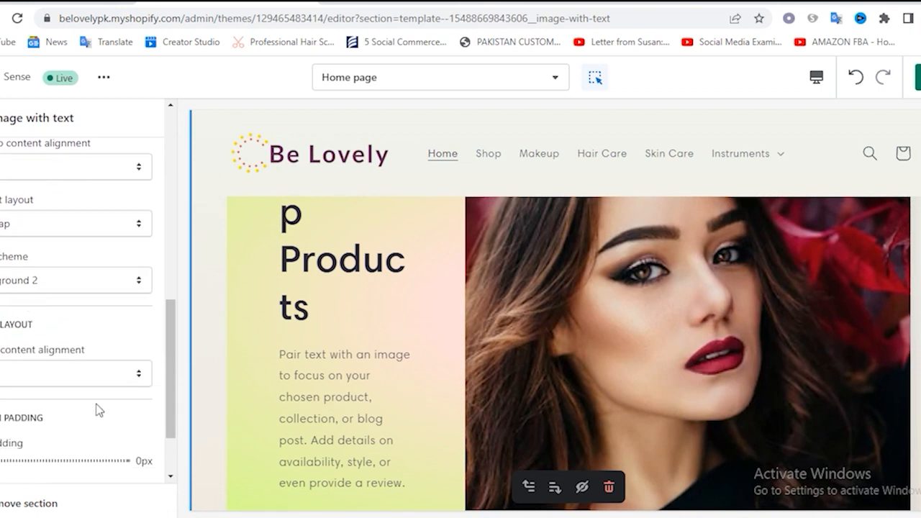
scroll(94, 408, down, 1)
scroll(87, 408, up, 3)
scroll(84, 410, down, 2)
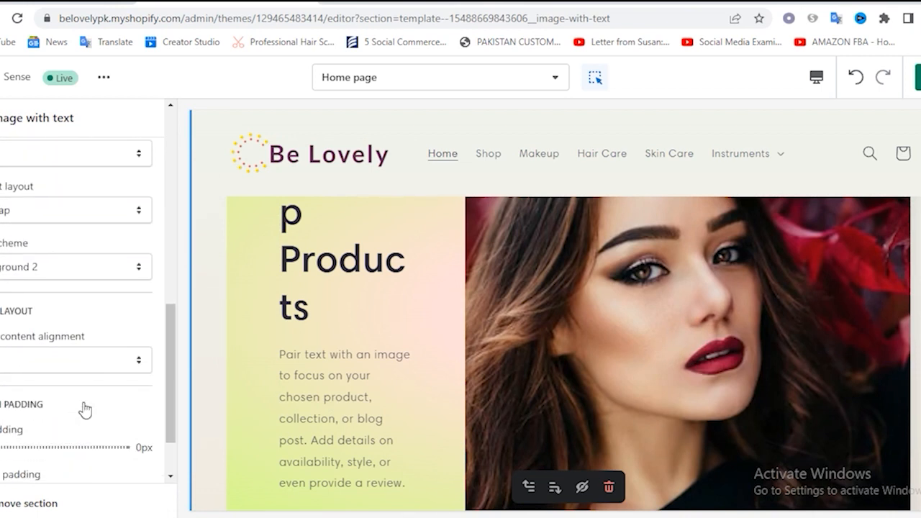
scroll(85, 410, down, 1)
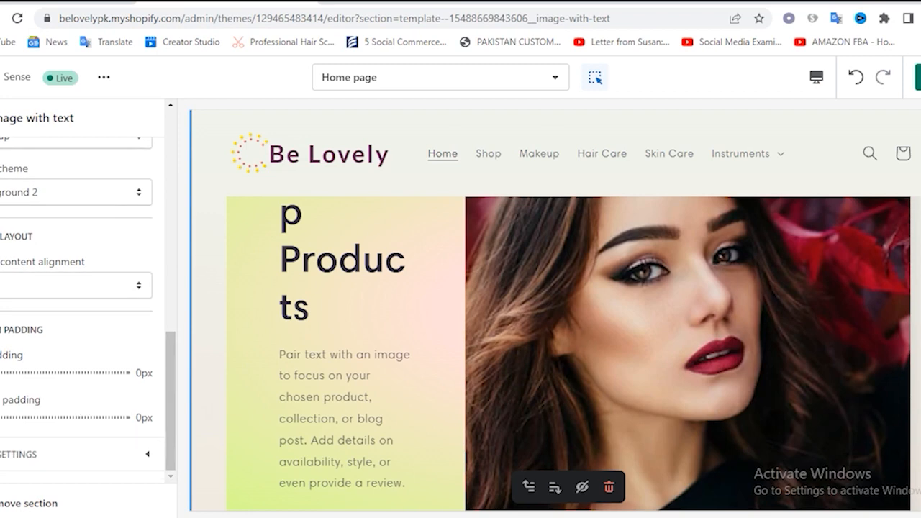
scroll(79, 423, up, 5)
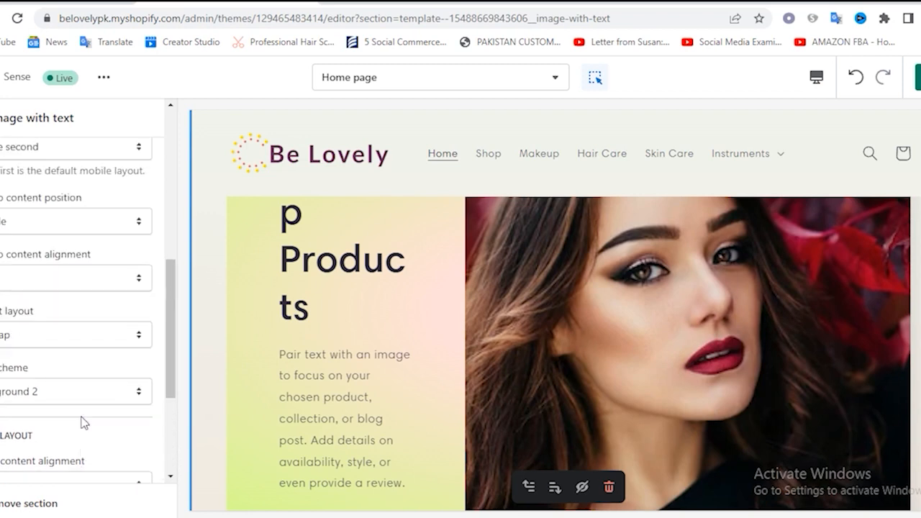
scroll(689, 372, up, 3)
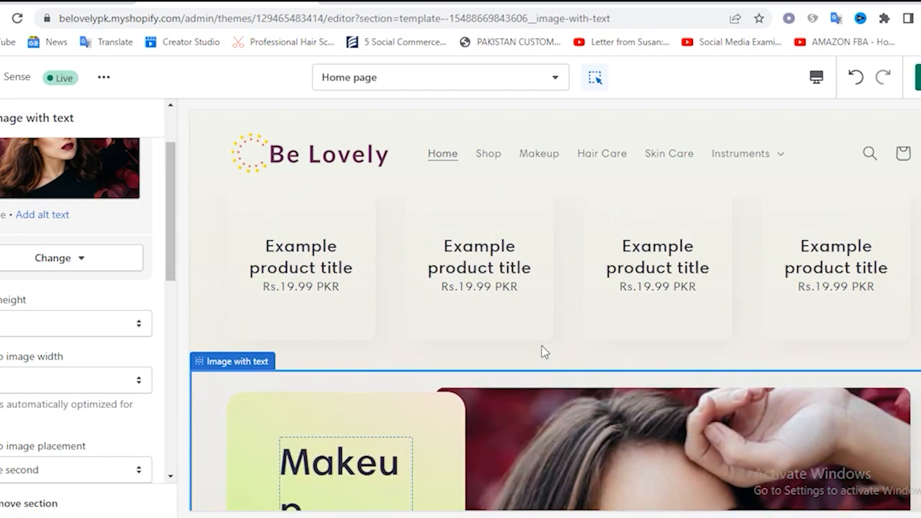
Set the Image with text section's top and bottom padding to 12 px each and save the changes
scroll(99, 396, down, 5)
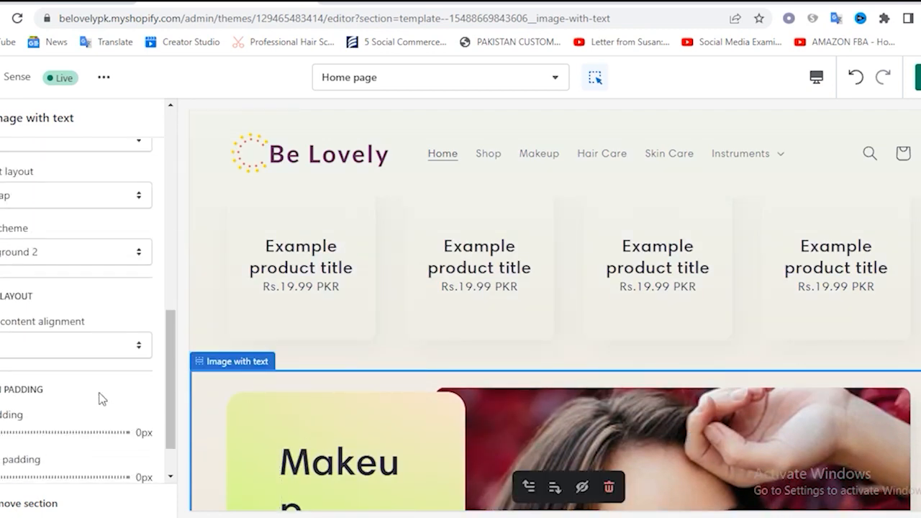
drag(2, 374, 3, 372)
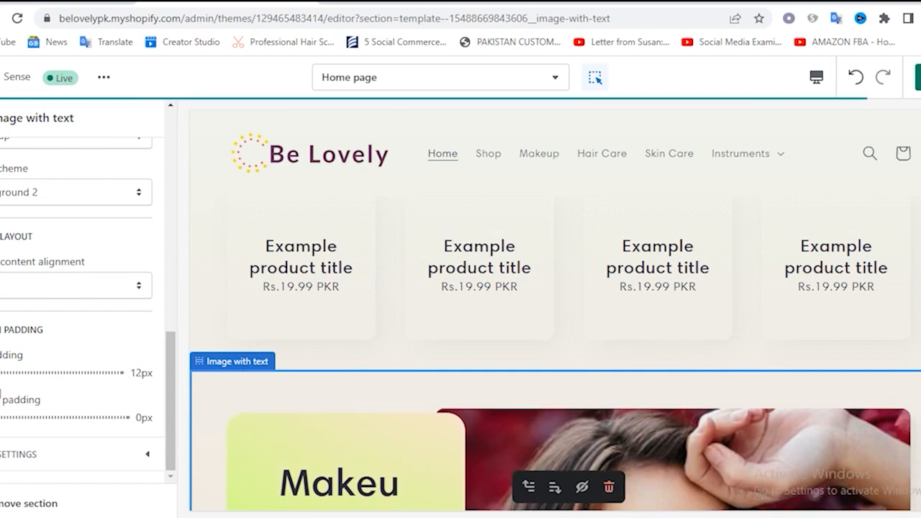
click(1, 418)
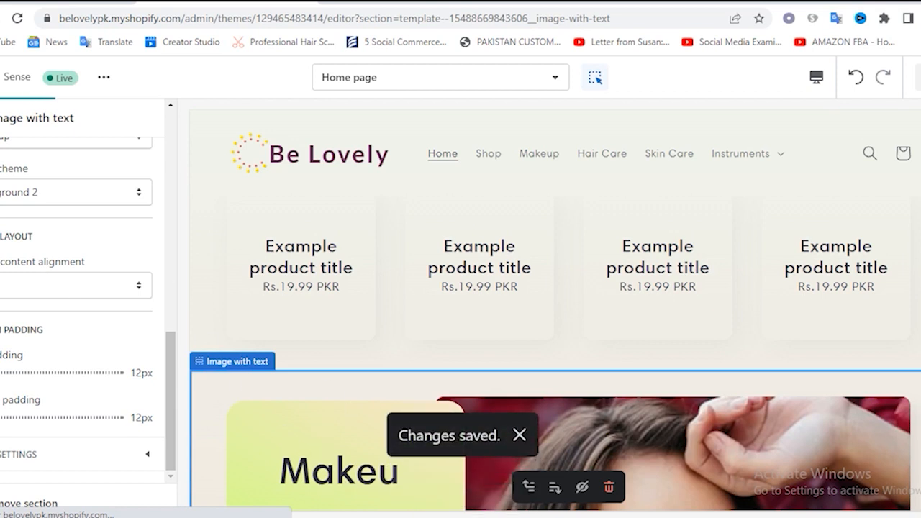
click(1, 118)
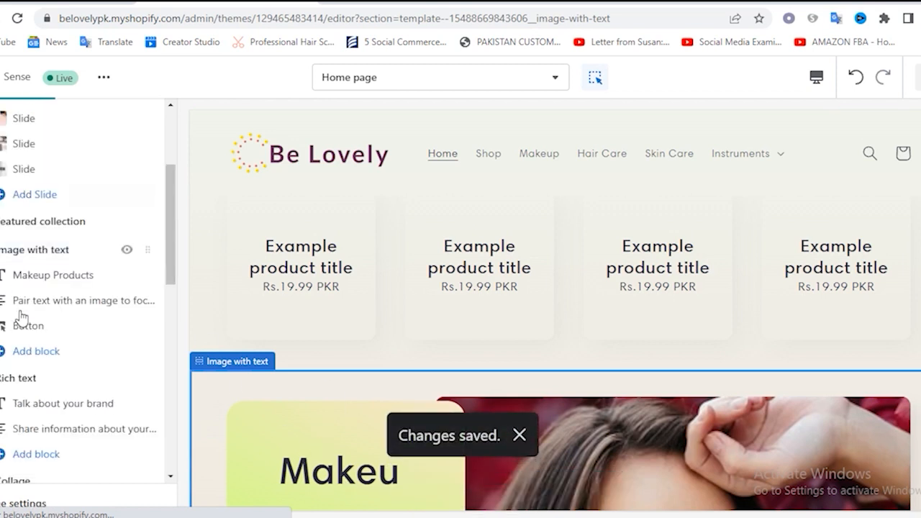
Check the heading size options of the "Makeup Products" heading block, keeping the Medium size
click(64, 281)
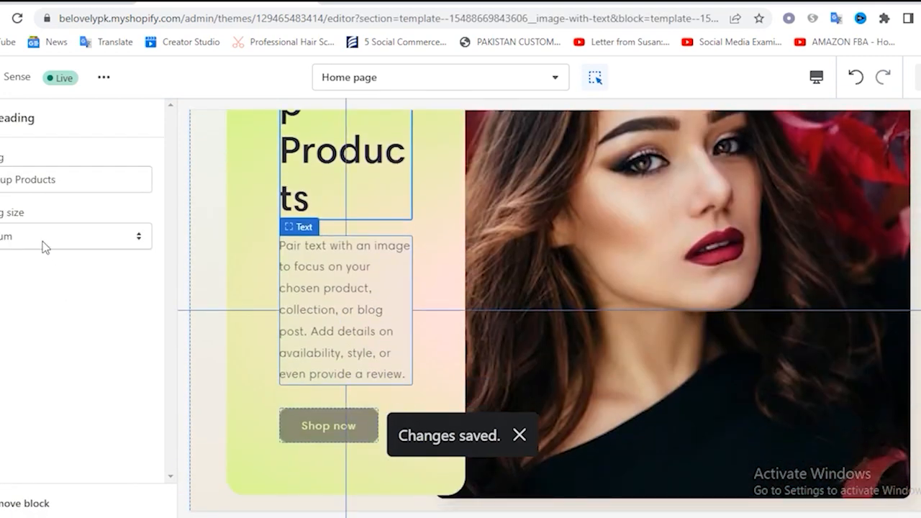
click(44, 247)
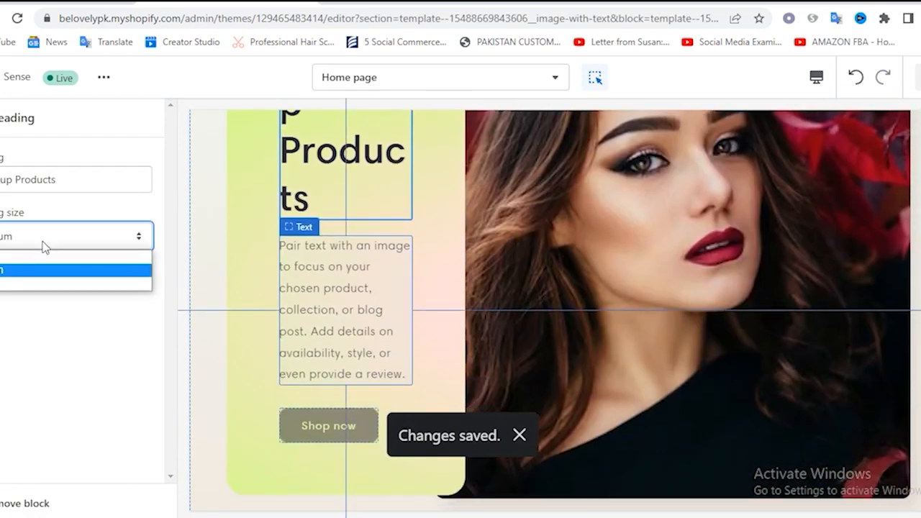
click(8, 272)
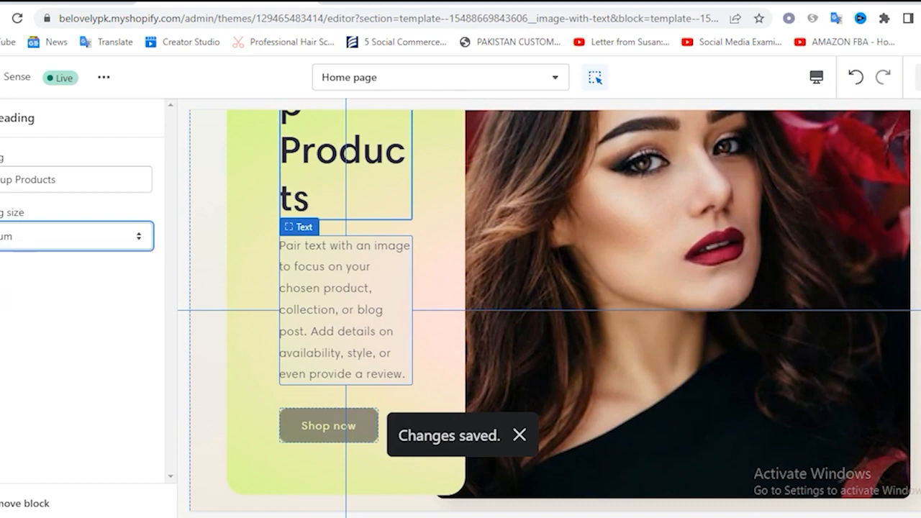
click(2, 117)
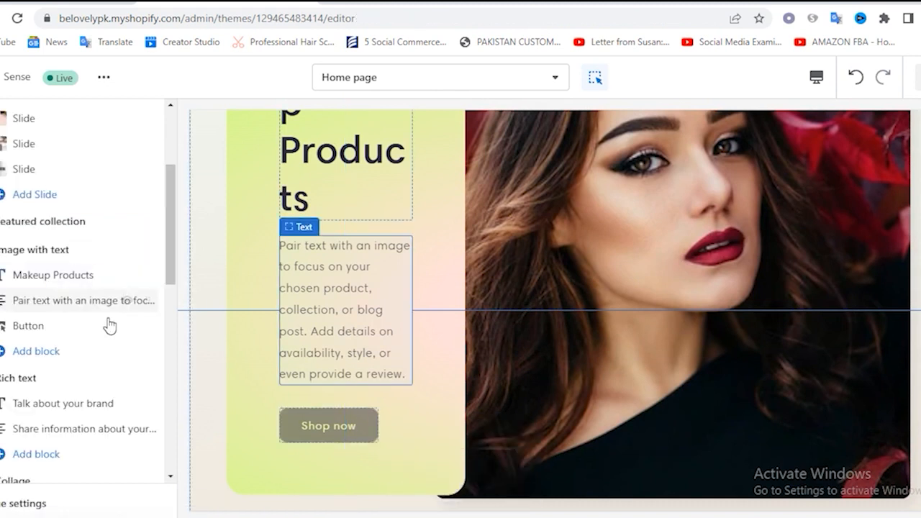
Replace the Image with text description with the WordPad passage running from "Our mission is to bring you" to "beauty and lifestyle experts"
click(62, 305)
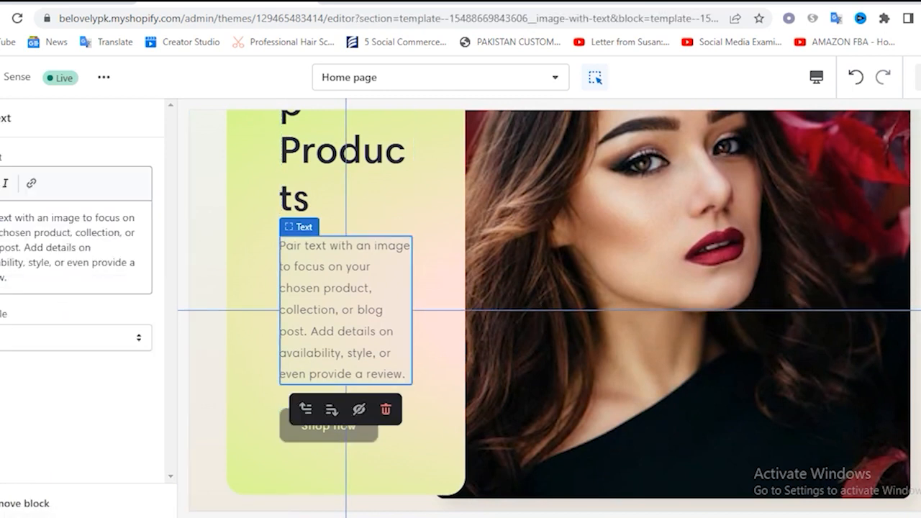
drag(0, 218, 26, 276)
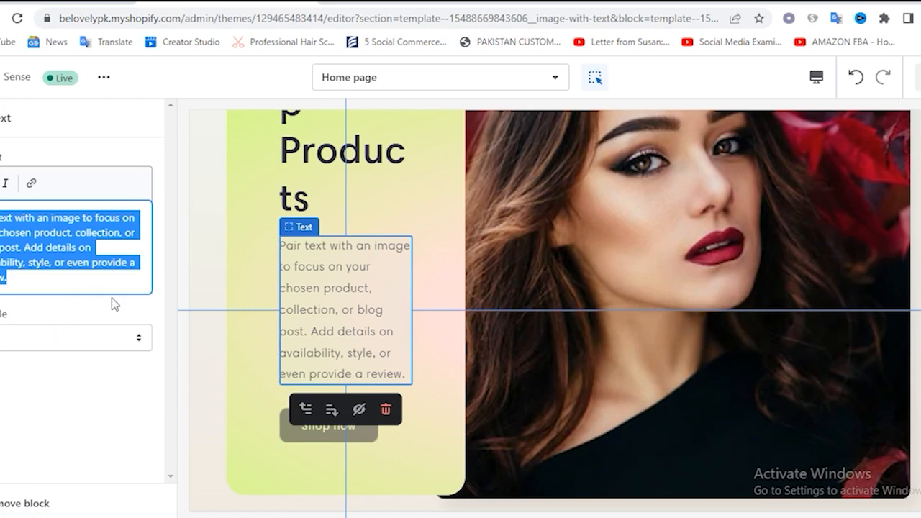
click(86, 287)
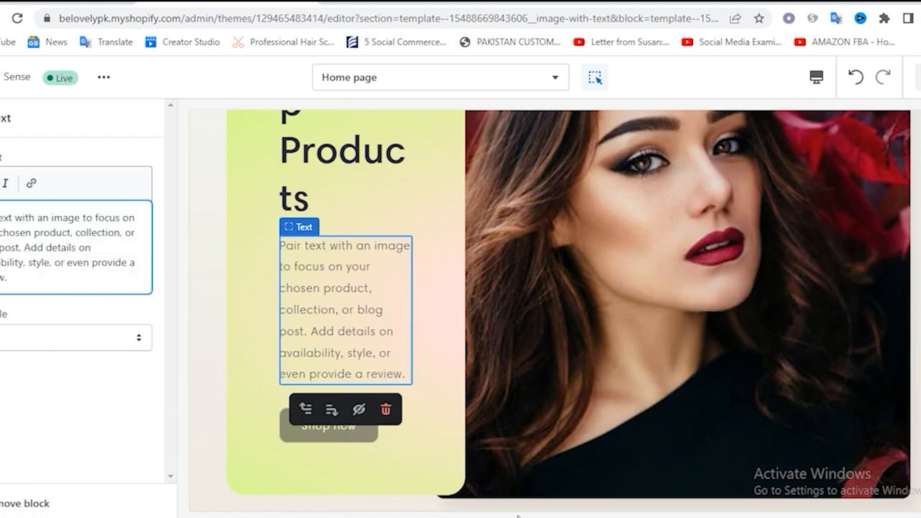
click(460, 517)
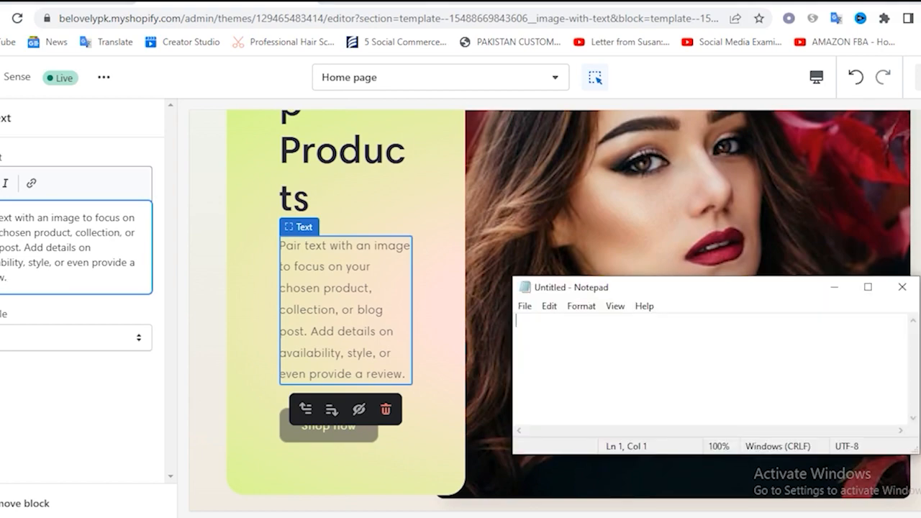
click(460, 516)
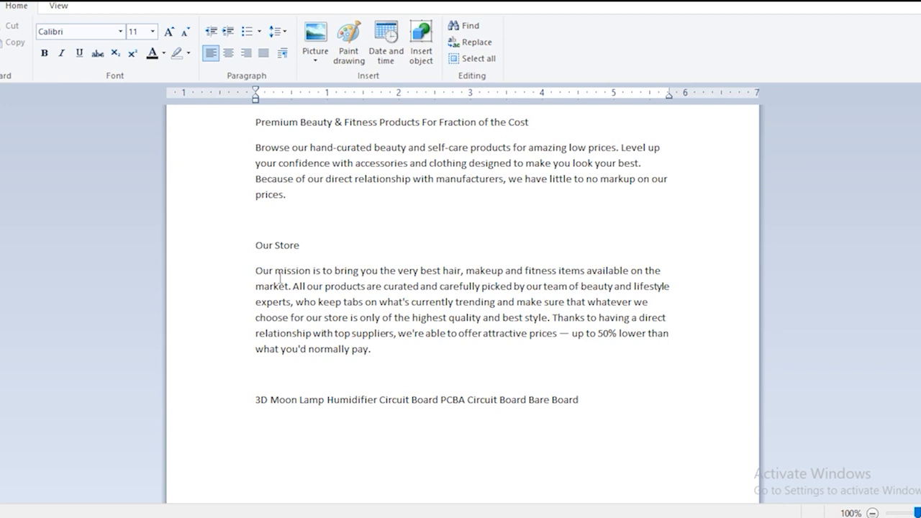
drag(258, 277, 295, 304)
key(ctrl+c)
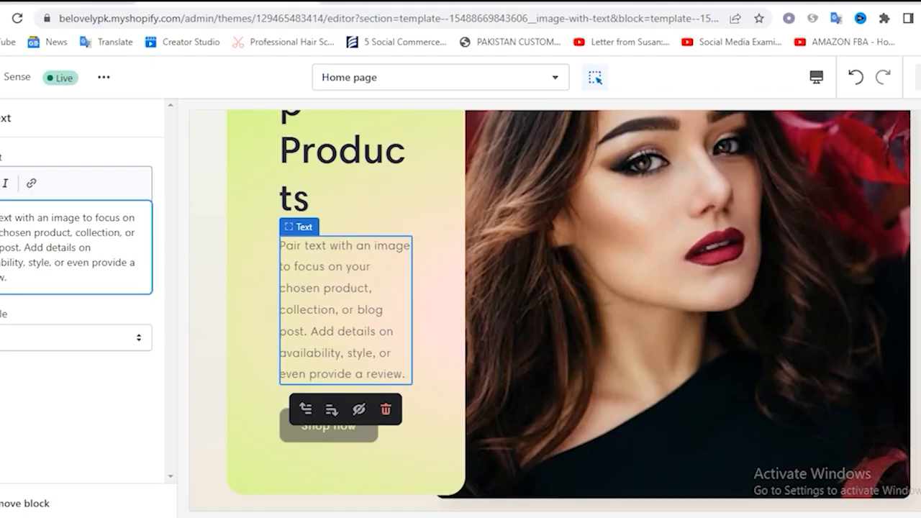
key(ctrl+a)
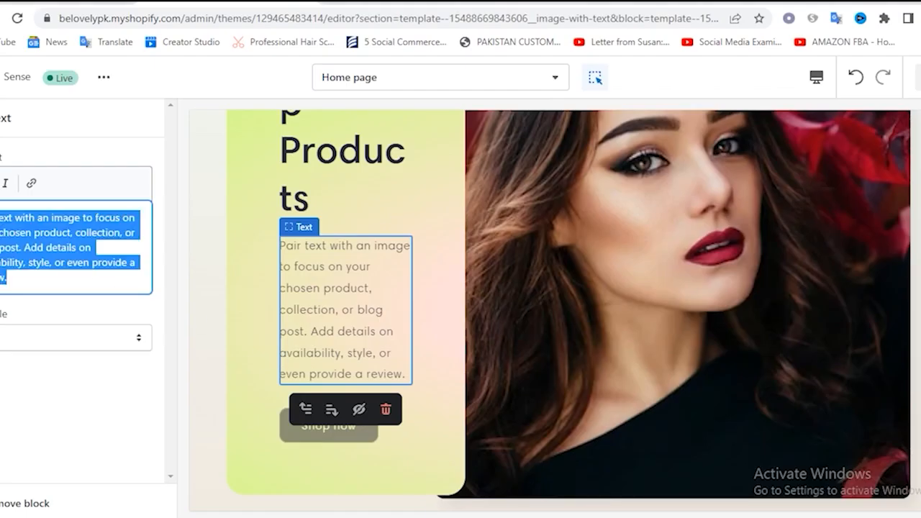
key(ctrl+v)
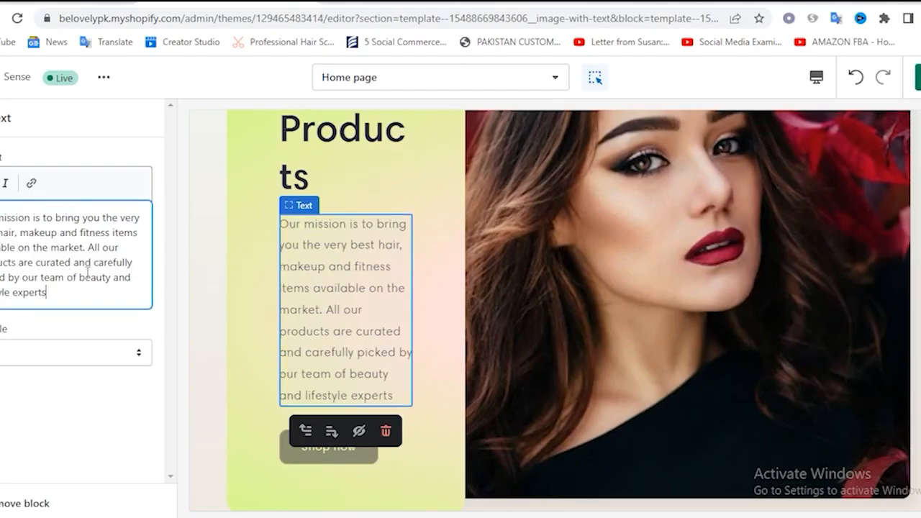
Check the text style options for the Image with text section's description block
click(11, 360)
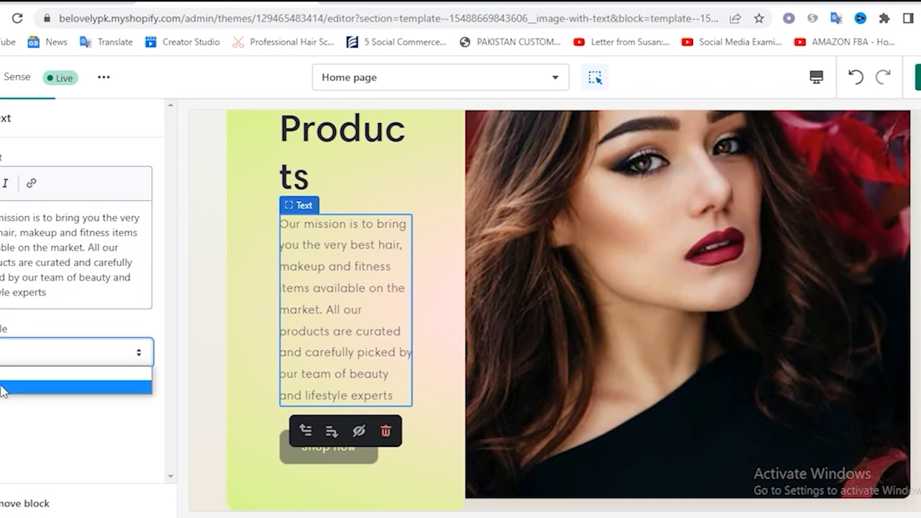
click(3, 391)
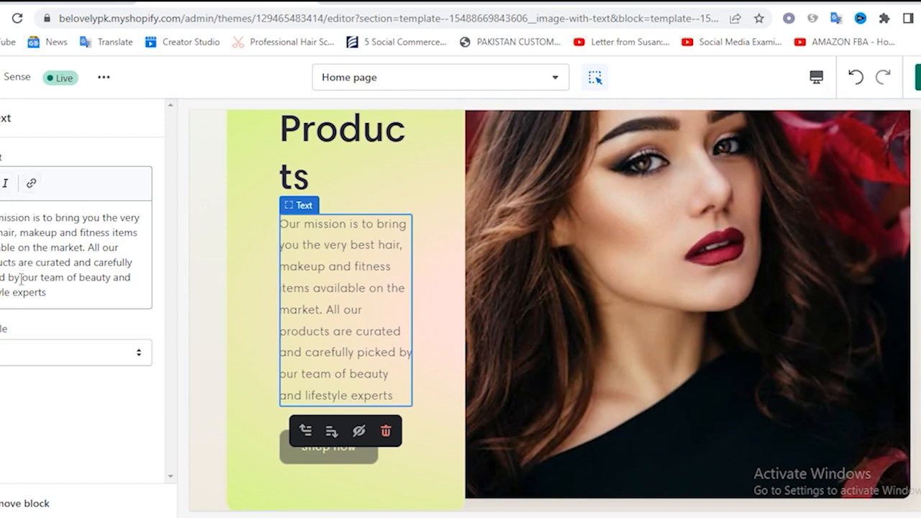
click(1, 118)
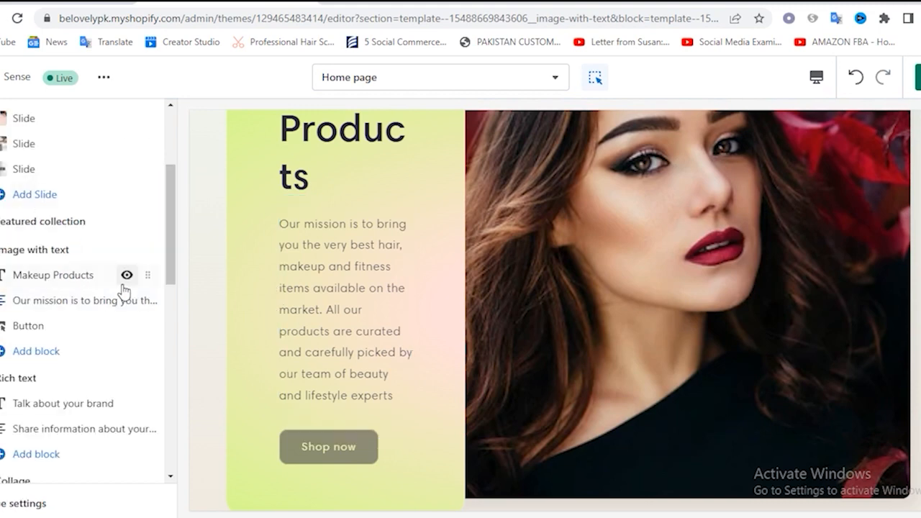
Link the Image with text section's "Shop now" button to the Makeup collection
click(29, 327)
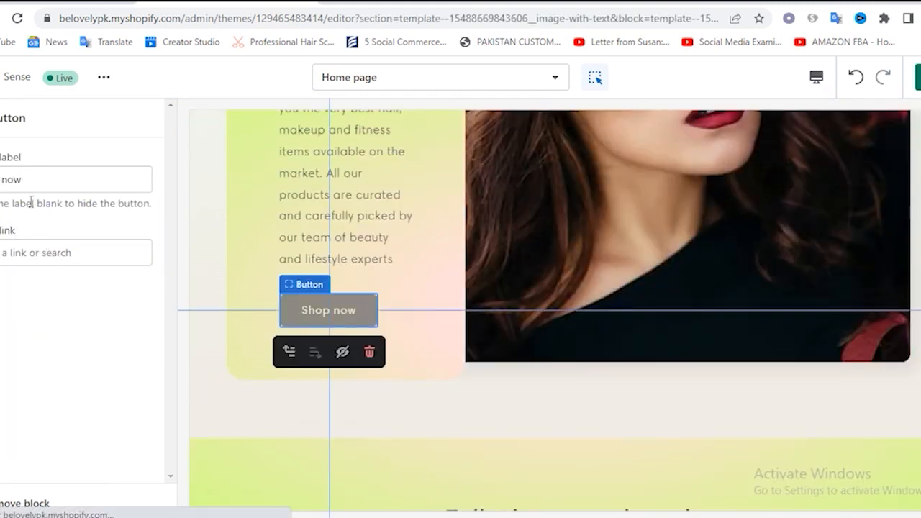
click(11, 253)
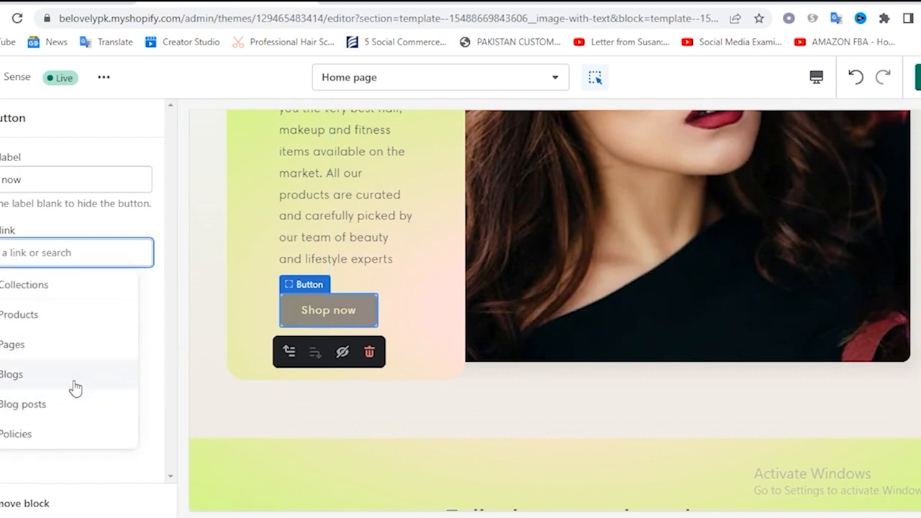
click(43, 288)
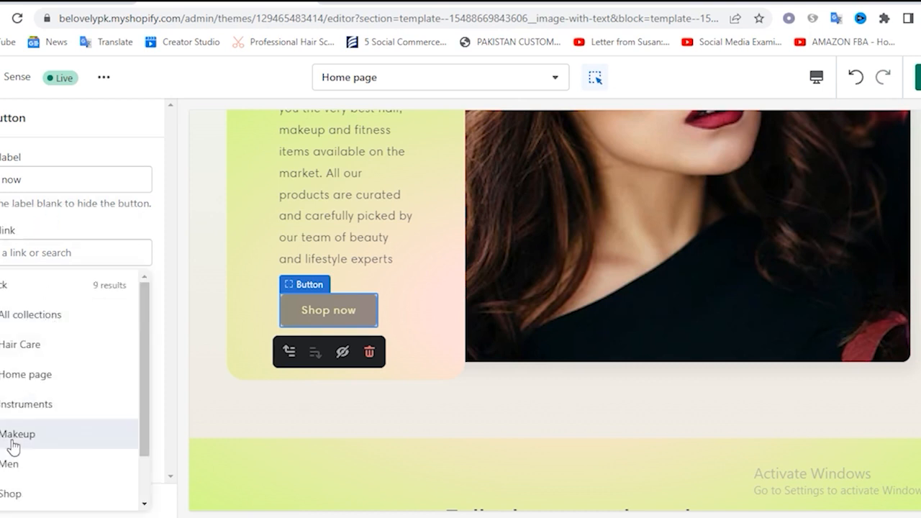
click(13, 446)
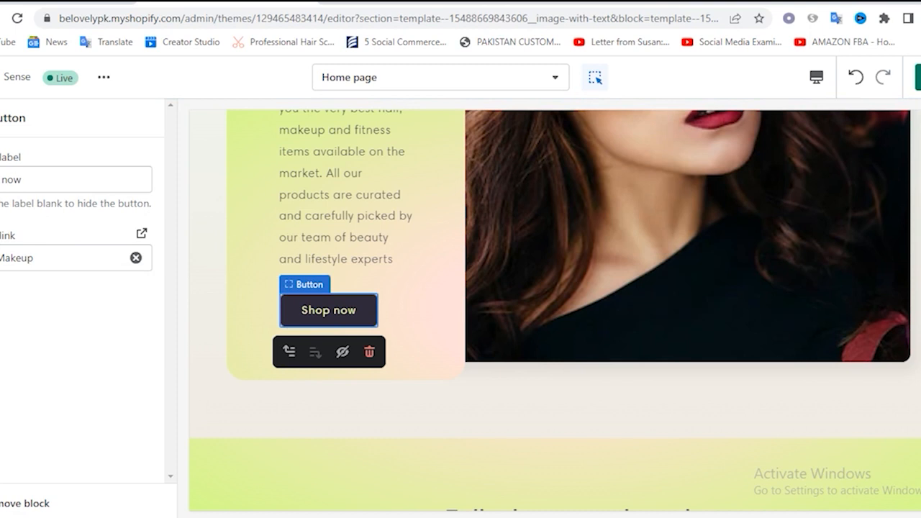
click(0, 118)
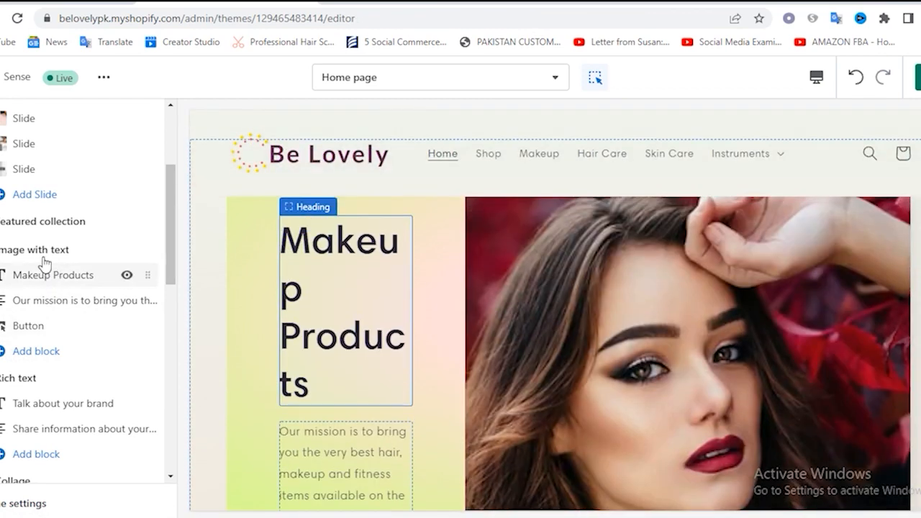
Set the Image with text section's color scheme to Accent 2, check it in the preview, and save the changes
click(41, 252)
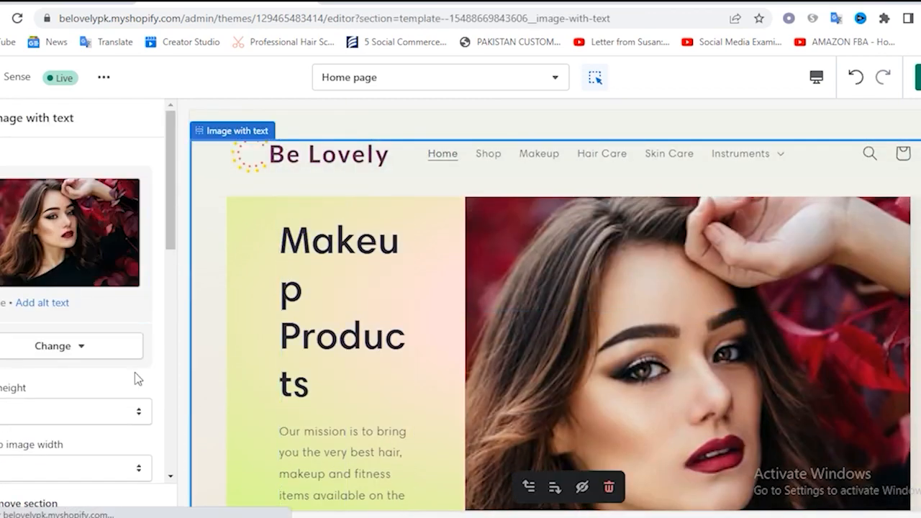
scroll(136, 376, down, 5)
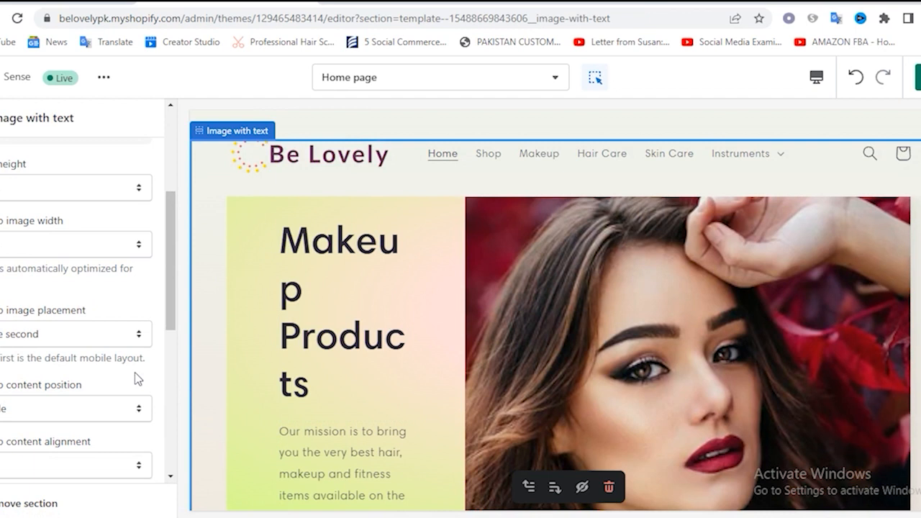
scroll(32, 305, down, 5)
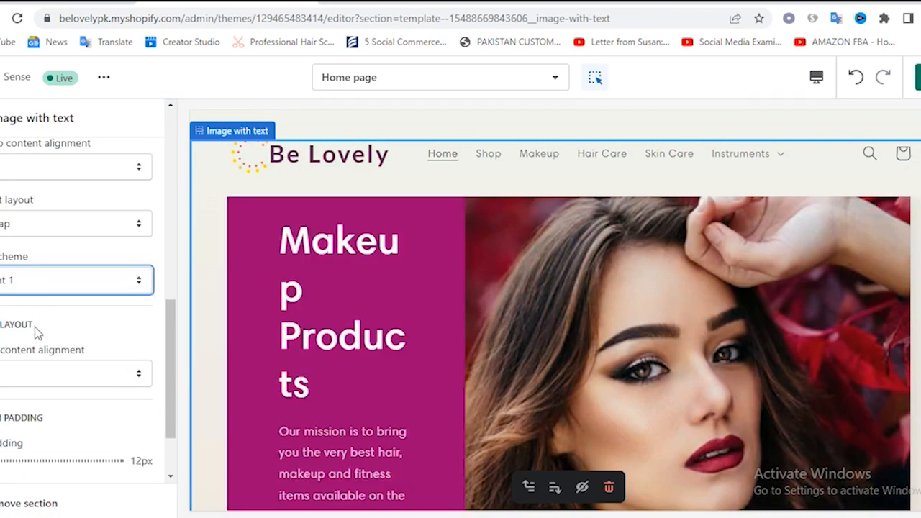
click(32, 285)
click(28, 312)
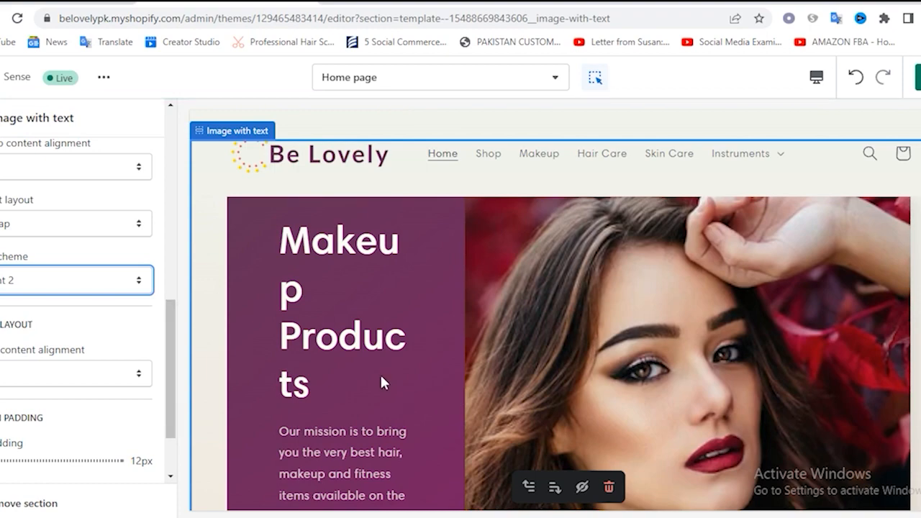
scroll(380, 372, up, 5)
scroll(382, 377, up, 4)
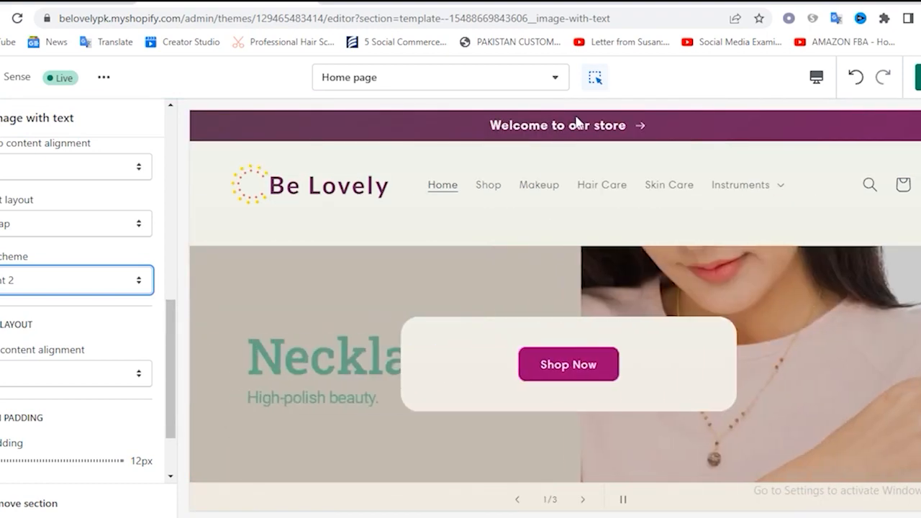
scroll(375, 416, down, 10)
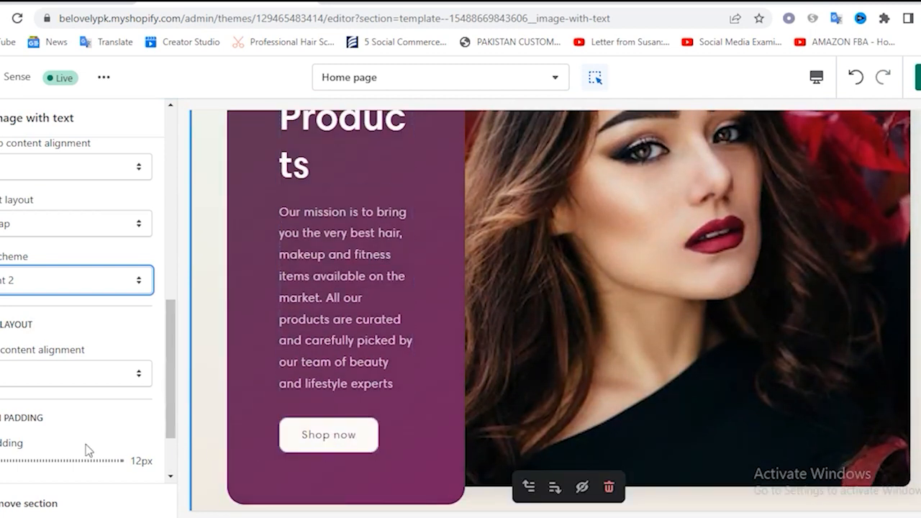
click(1, 118)
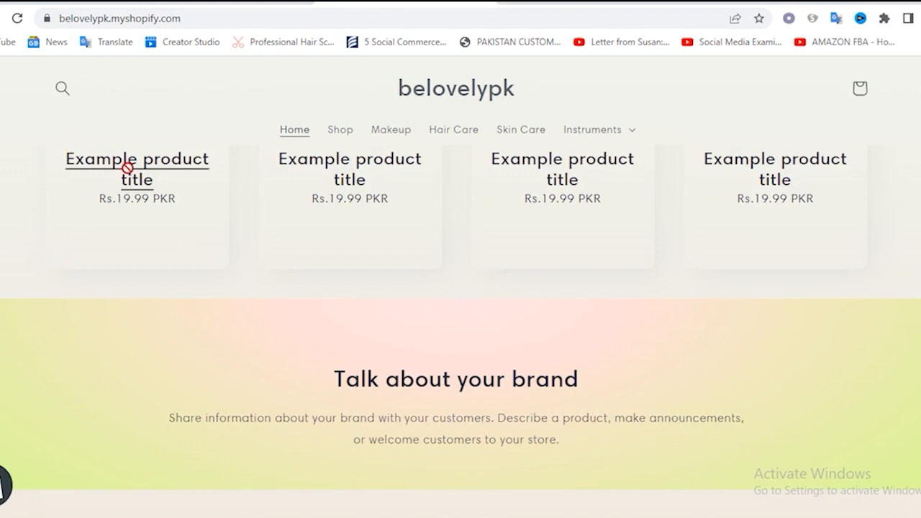
Reload the live storefront and review the home page's slideshow, Featured collection and Image with text sections
scroll(126, 169, up, 12)
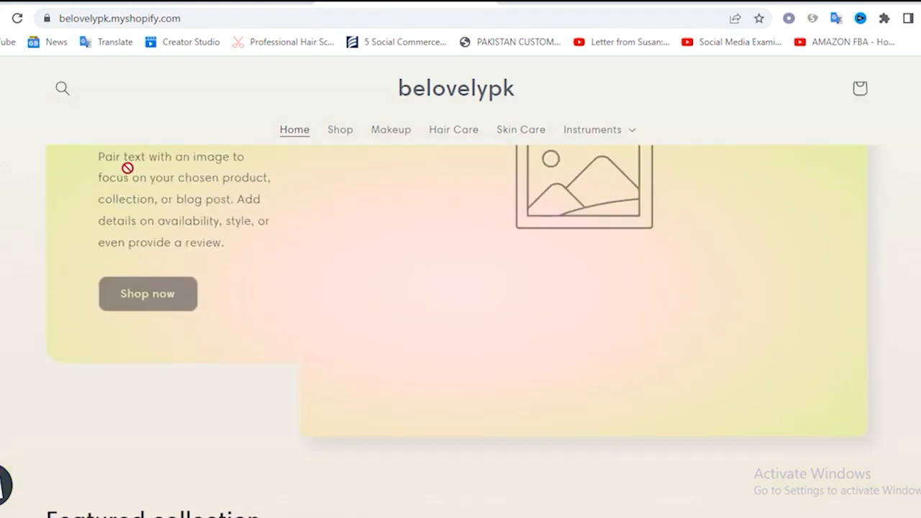
click(17, 18)
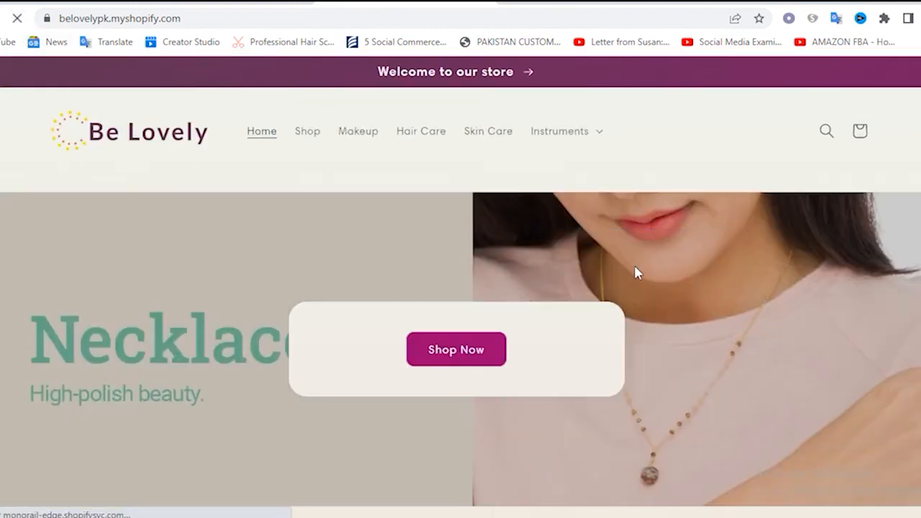
scroll(637, 266, down, 5)
scroll(648, 268, down, 5)
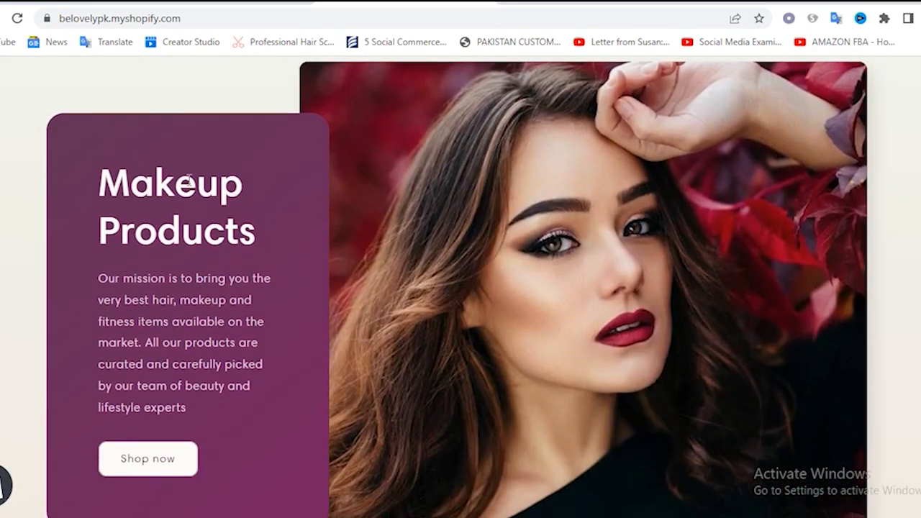
scroll(225, 252, down, 2)
scroll(545, 278, up, 5)
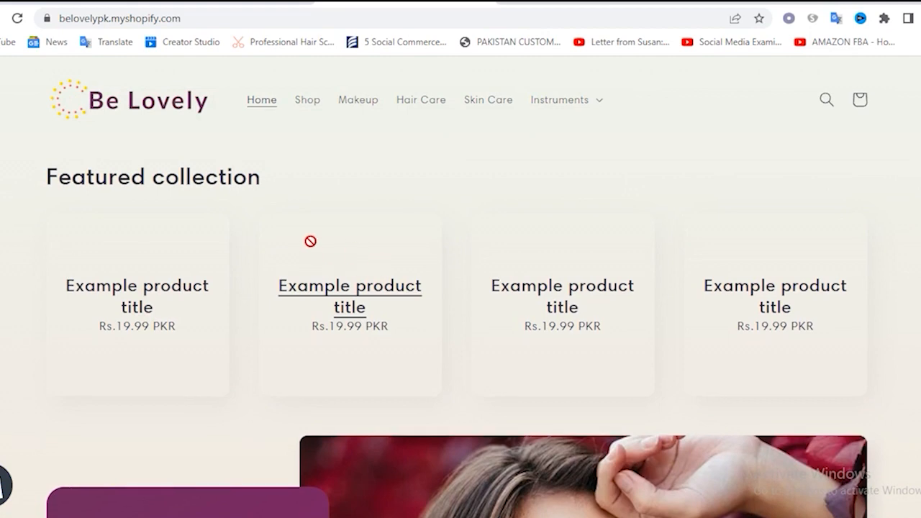
scroll(134, 287, up, 2)
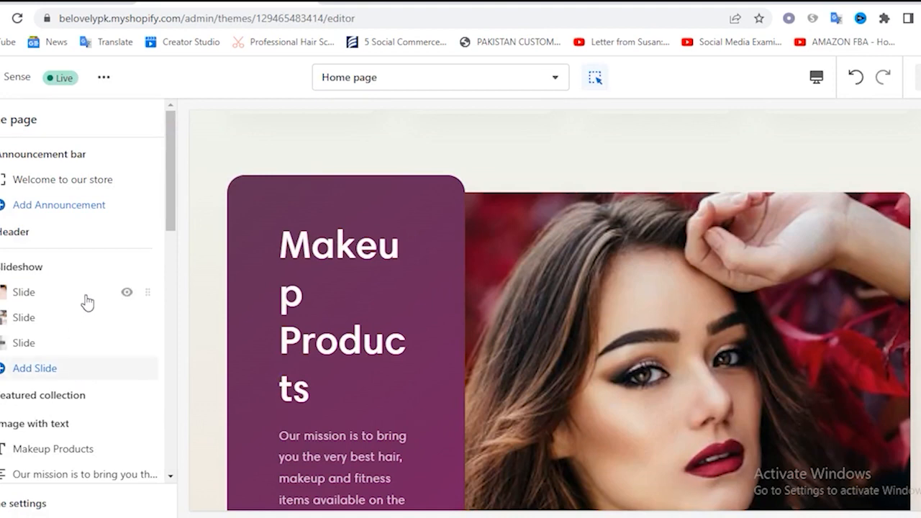
scroll(84, 302, down, 1)
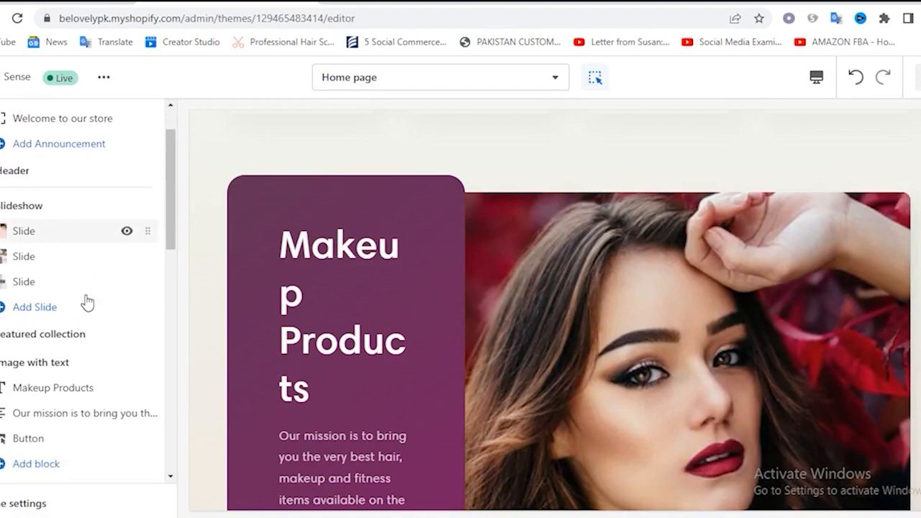
Change the Featured collection section's heading to "Featured Products" and save the changes
click(67, 328)
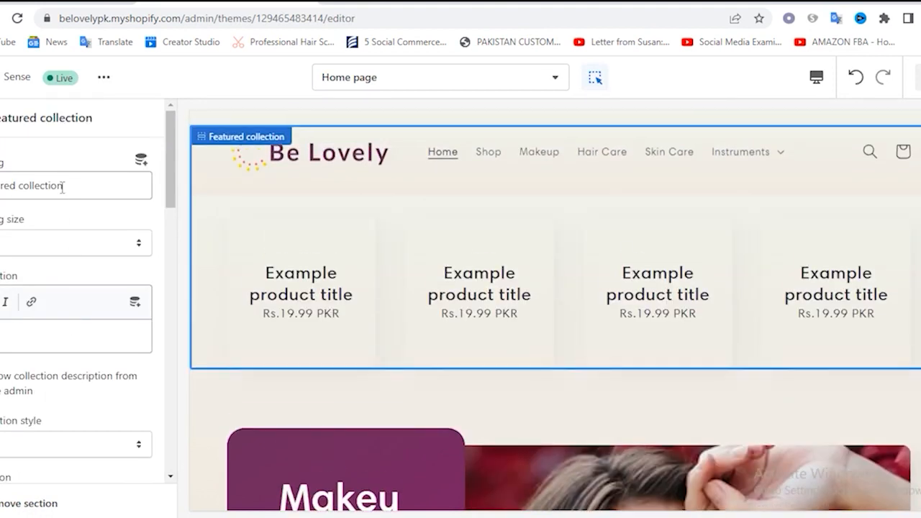
double_click(40, 187)
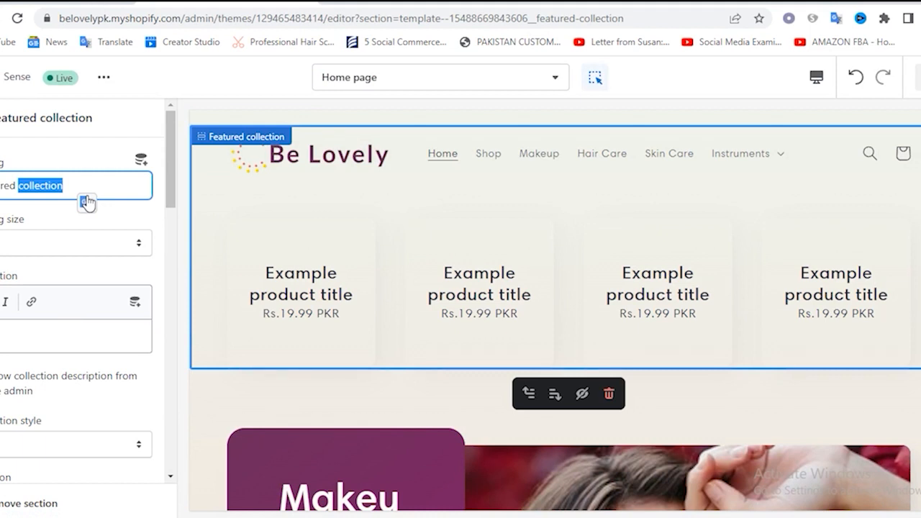
text(Products)
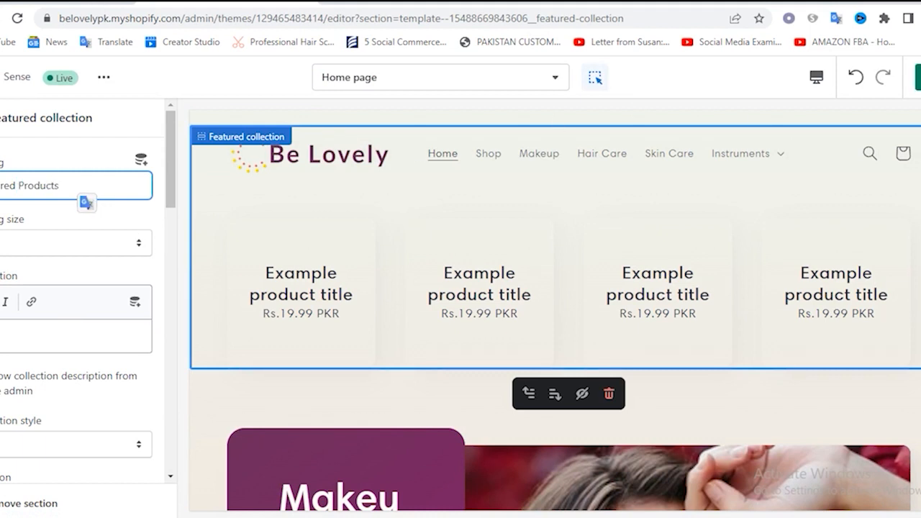
click(920, 77)
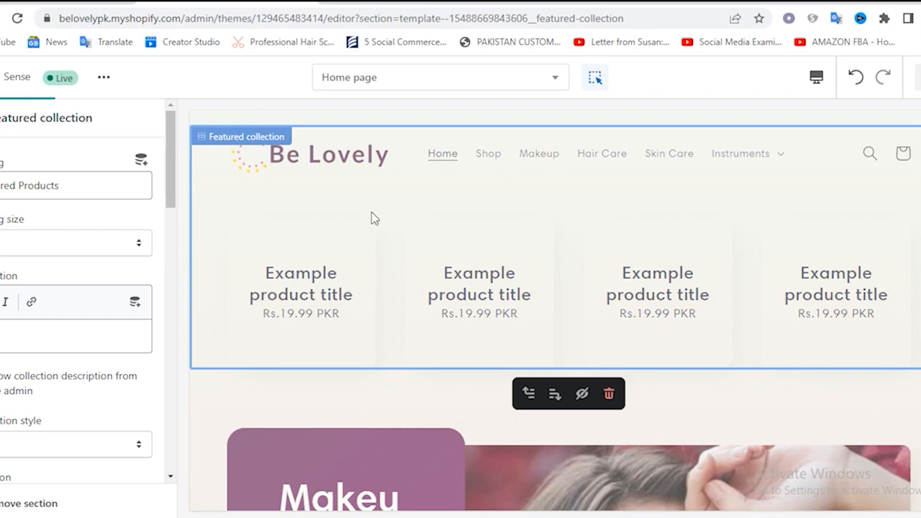
Examine the order of the home page sections in the preview, from the slideshow down to the Rich text section
scroll(119, 309, down, 1)
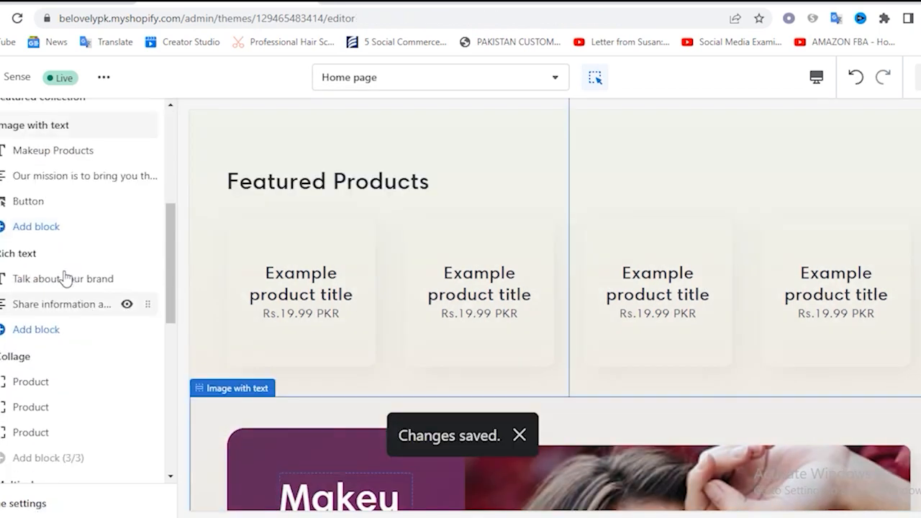
mouse_move(45, 279)
scroll(547, 296, up, 3)
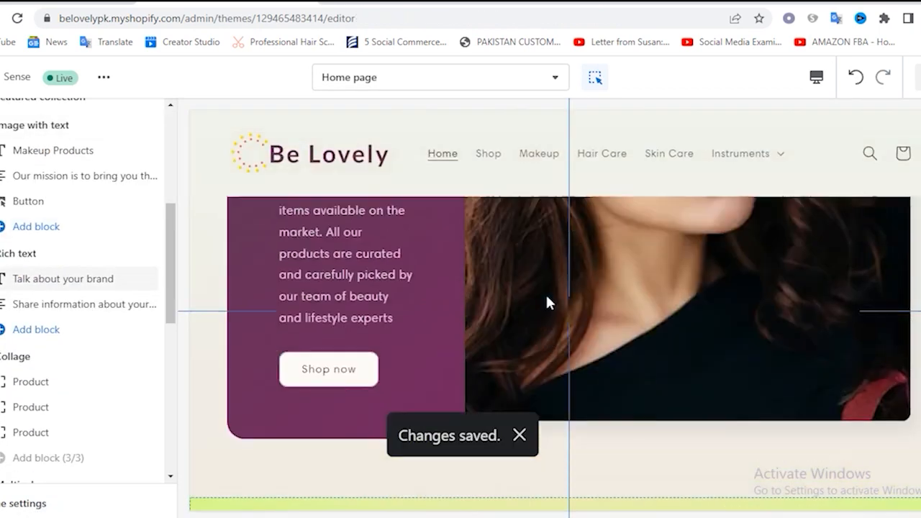
scroll(570, 297, up, 10)
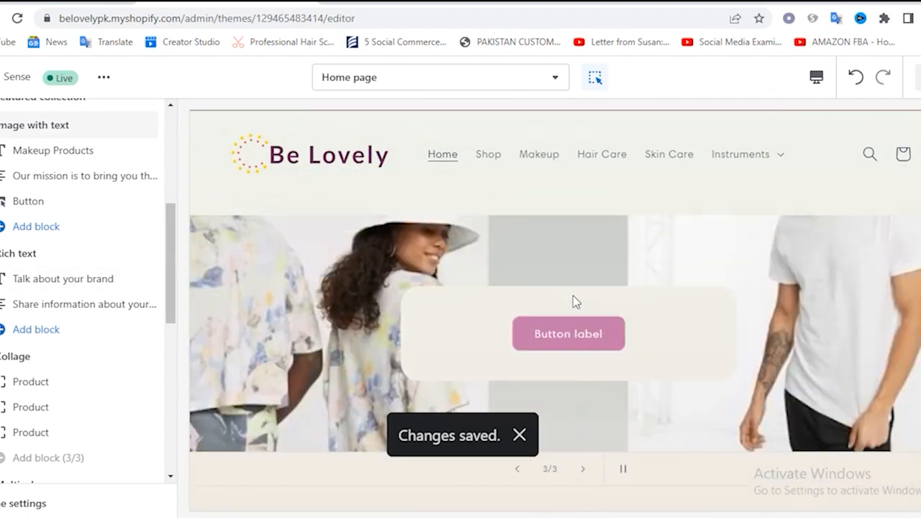
scroll(573, 295, up, 1)
scroll(526, 292, down, 4)
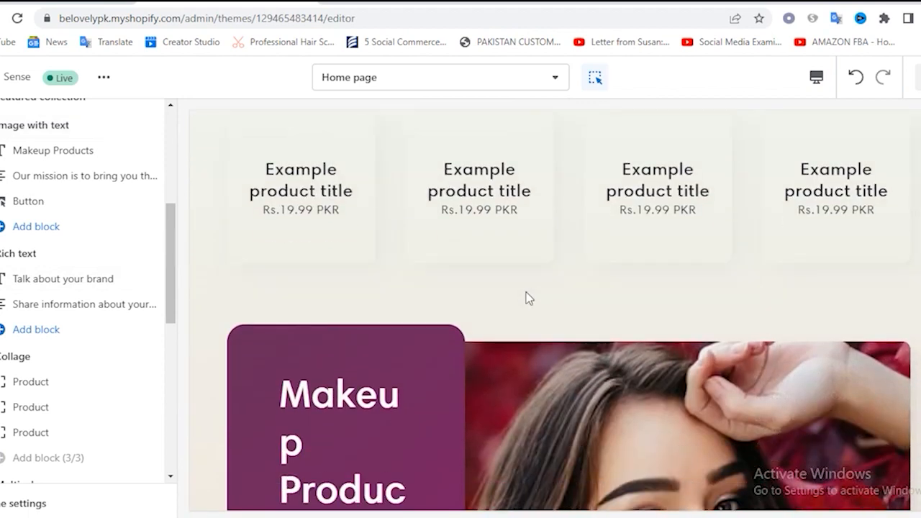
scroll(588, 247, up, 10)
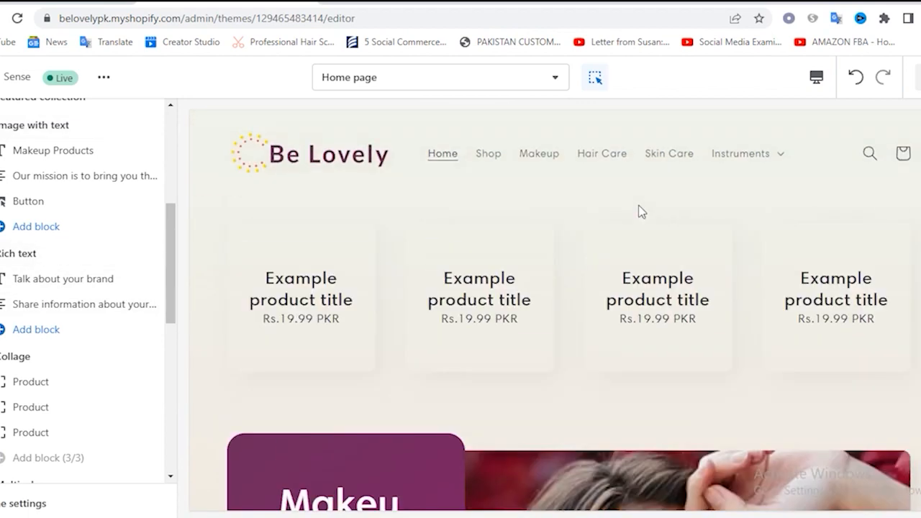
scroll(575, 282, down, 2)
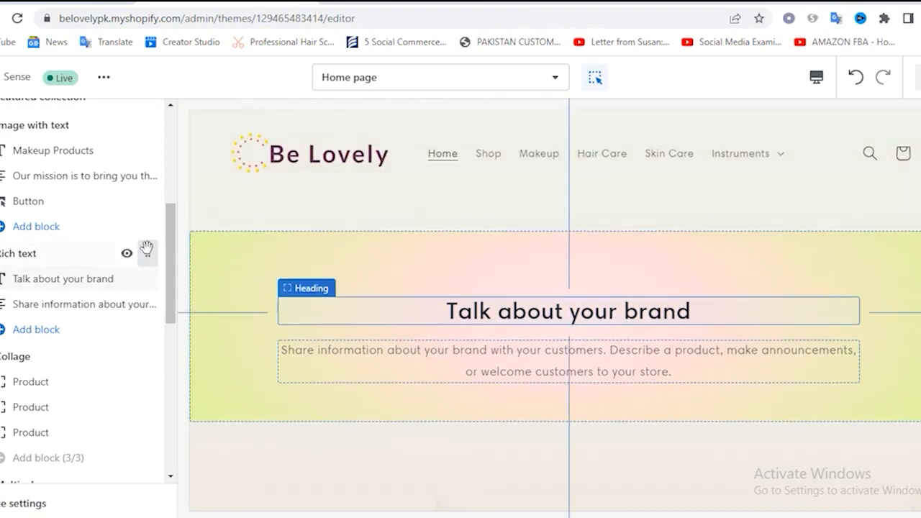
Move the Rich text section above the Featured collection section, directly below the slideshow
drag(147, 278, 76, 397)
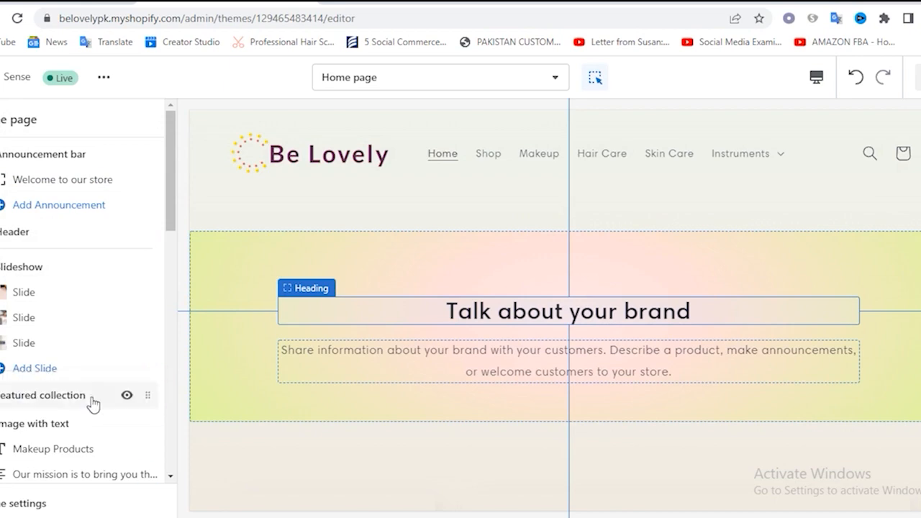
scroll(152, 364, down, 3)
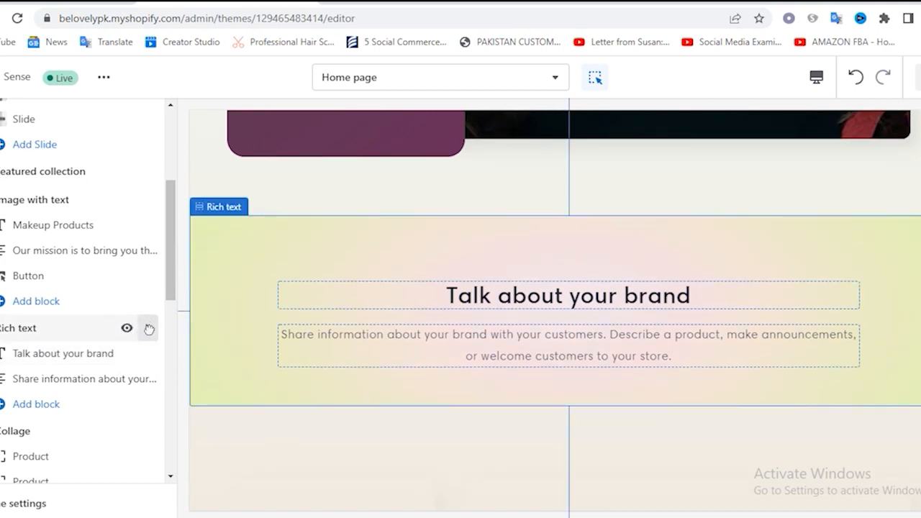
drag(149, 328, 127, 182)
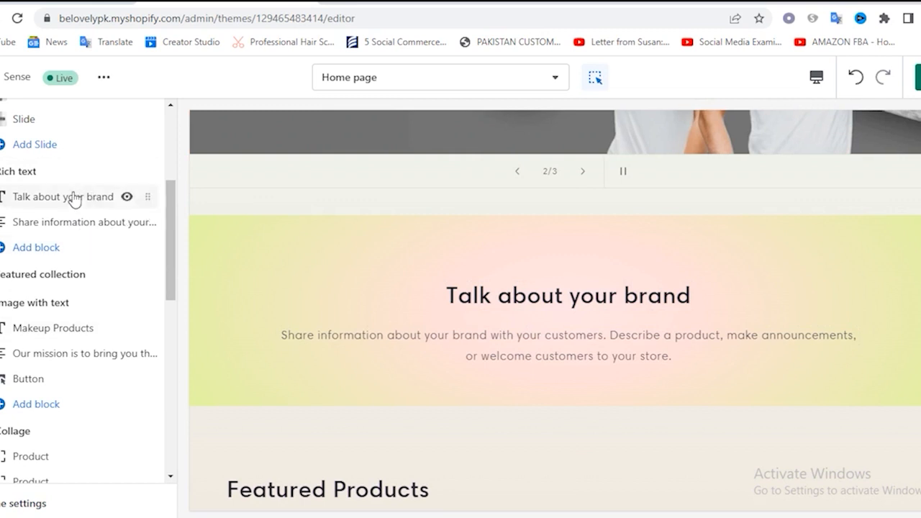
Set the Rich text section's color scheme to Background 1
click(36, 175)
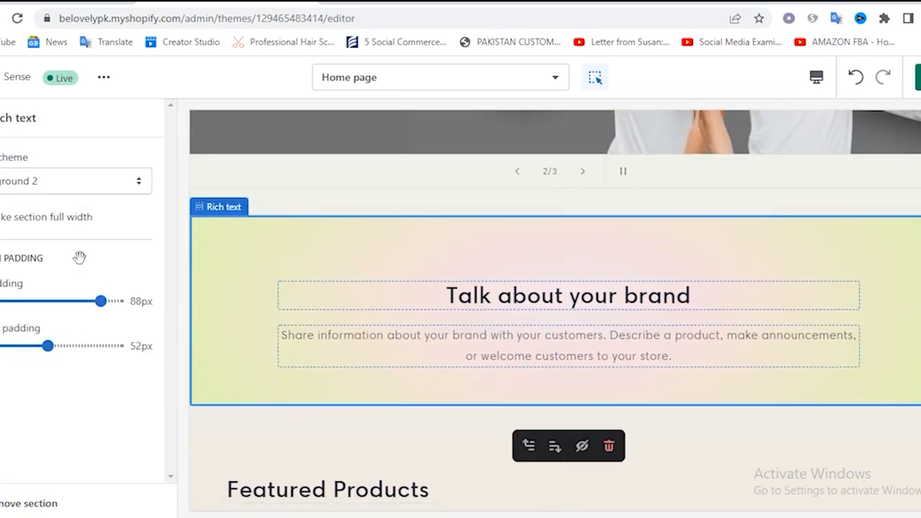
click(71, 182)
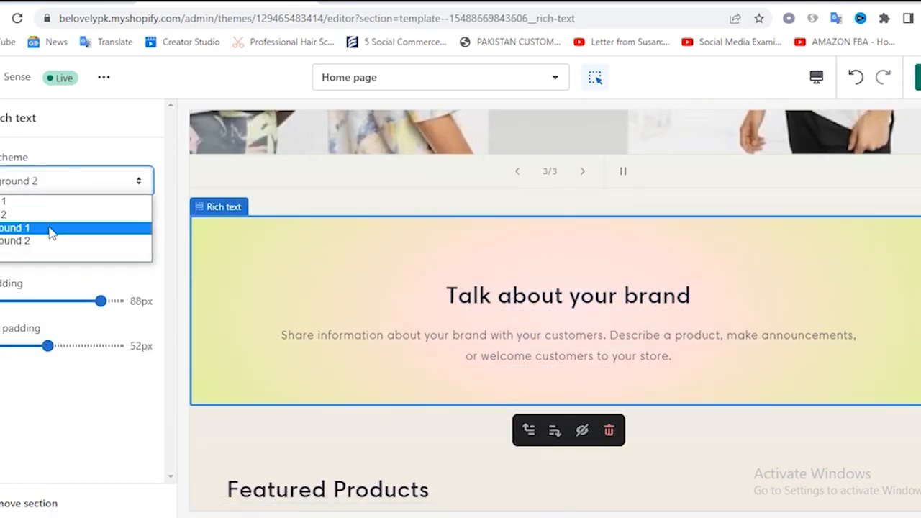
click(43, 229)
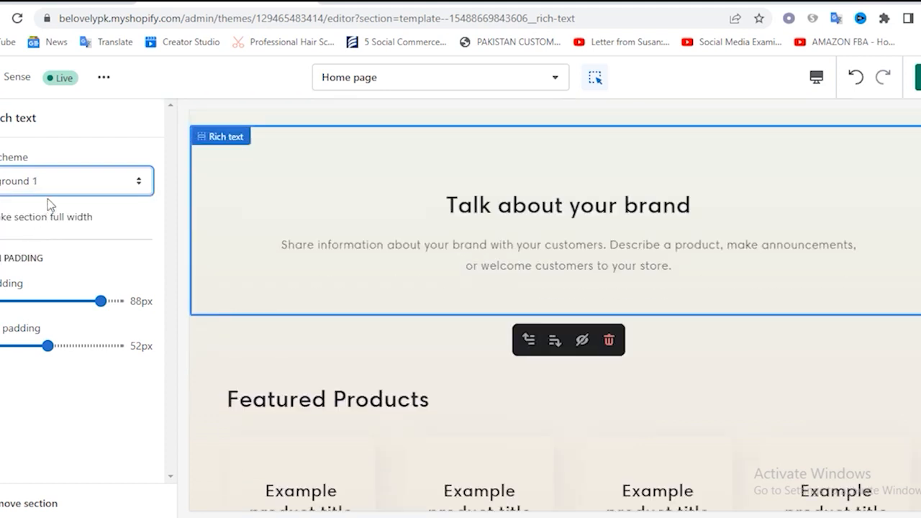
Try the Accent 2 color scheme on the Rich text section and check it in the preview
click(44, 185)
click(28, 219)
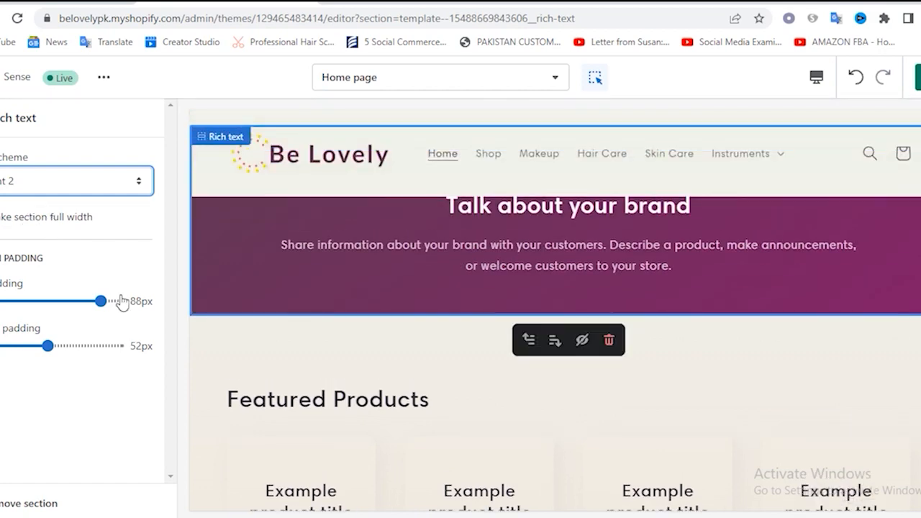
scroll(522, 270, up, 3)
scroll(491, 311, down, 2)
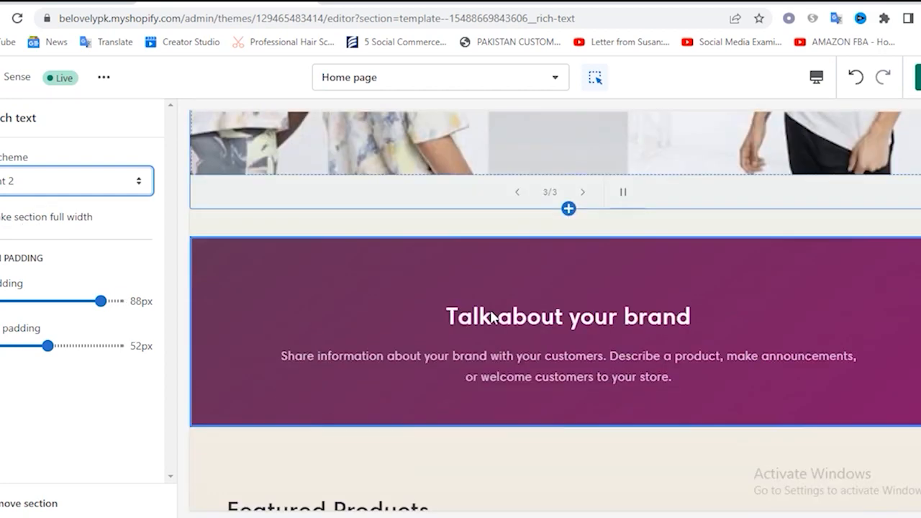
click(58, 189)
click(45, 215)
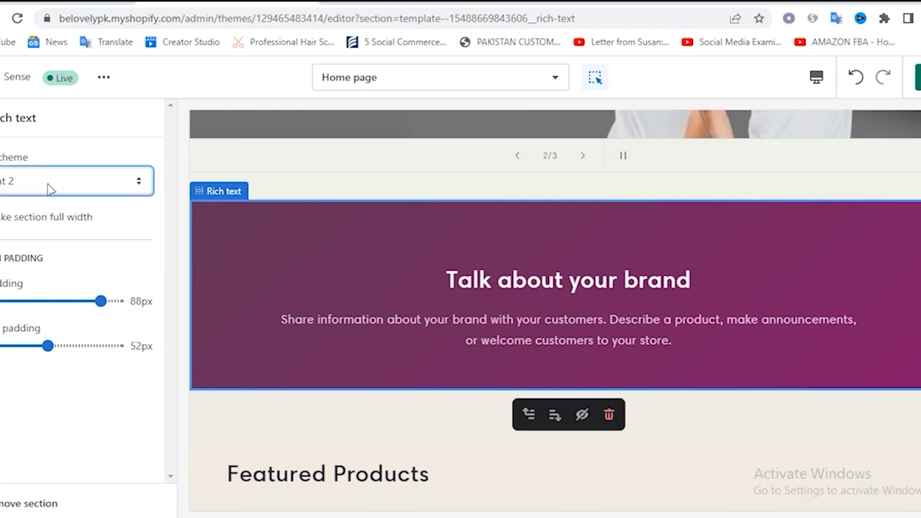
Return the Rich text section to the Background 1 color scheme and check how it looks below the slideshow
click(48, 189)
click(27, 227)
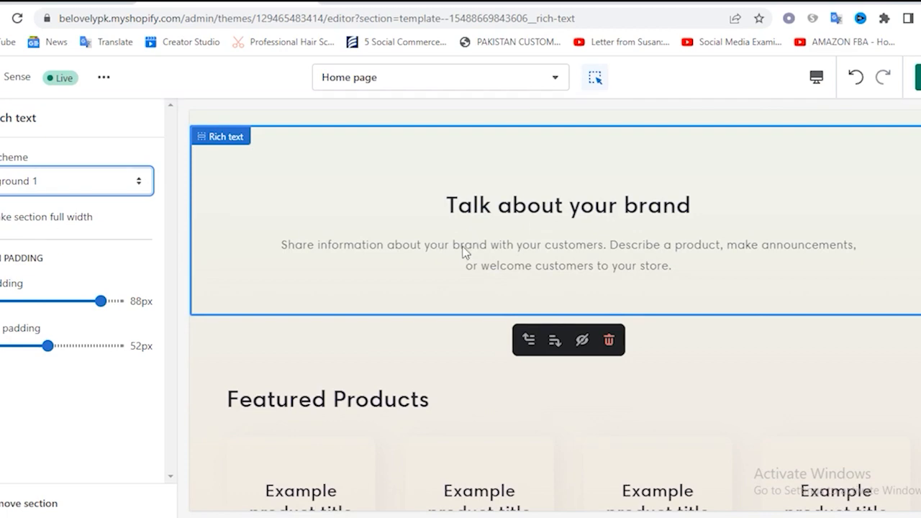
scroll(464, 252, up, 5)
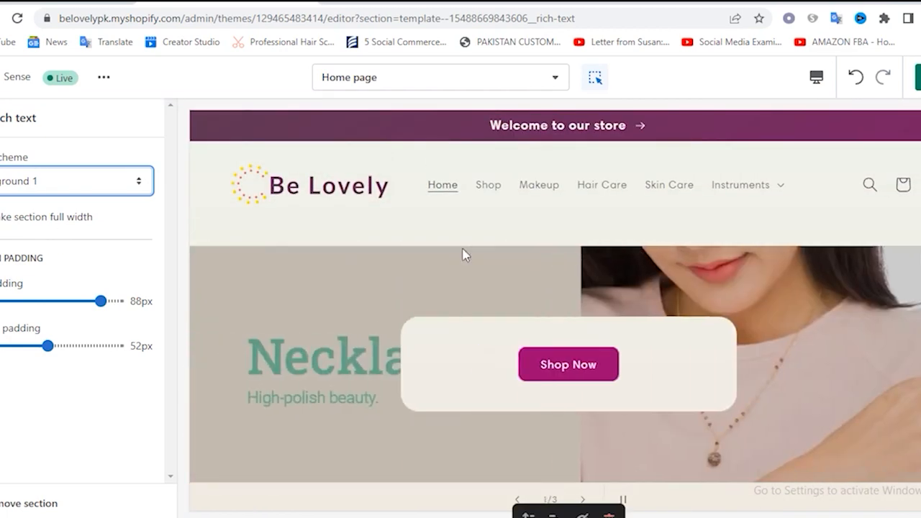
scroll(464, 254, down, 5)
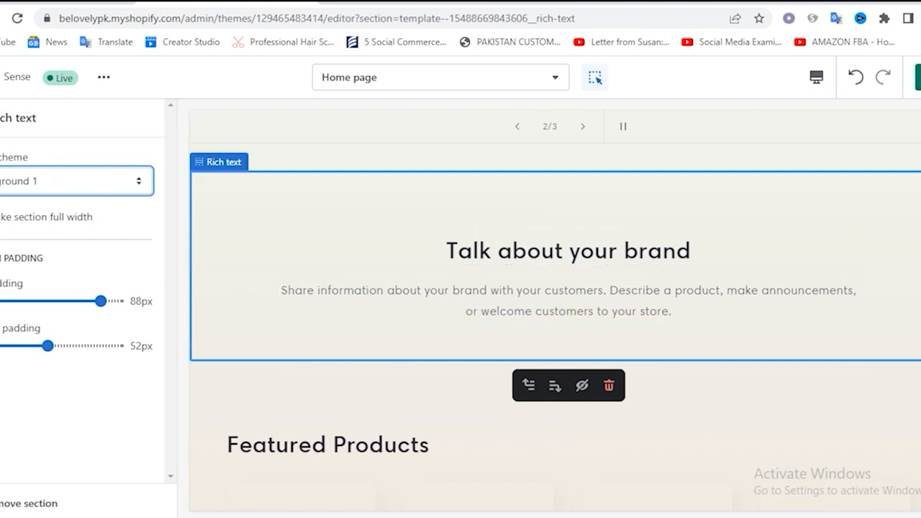
Replace the Rich text section's heading with "Premium Beauty & Fitness Products For Fraction of the Cost", copied from the WordPad document
click(1, 118)
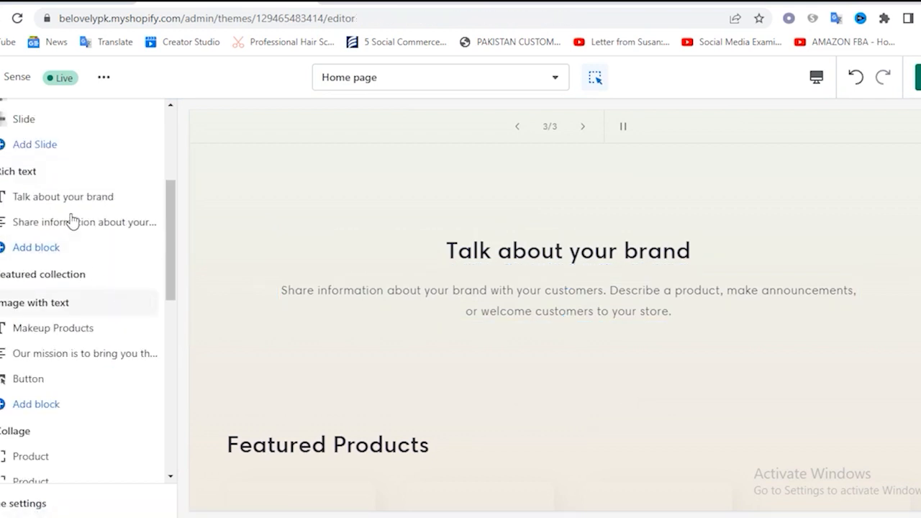
click(76, 198)
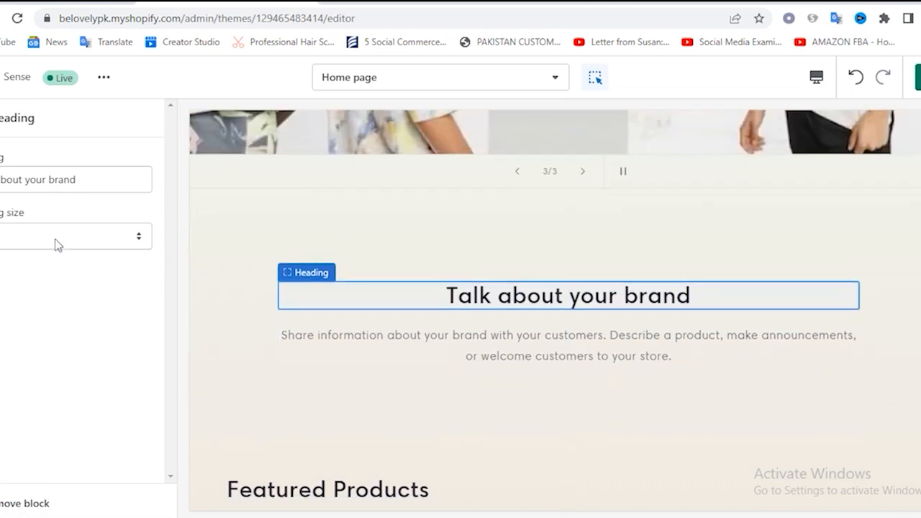
triple_click(111, 187)
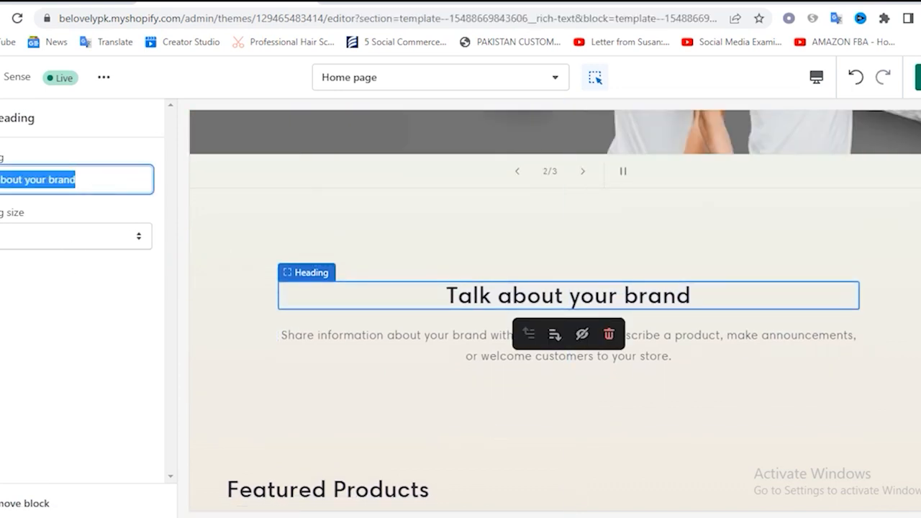
key(alt+Tab)
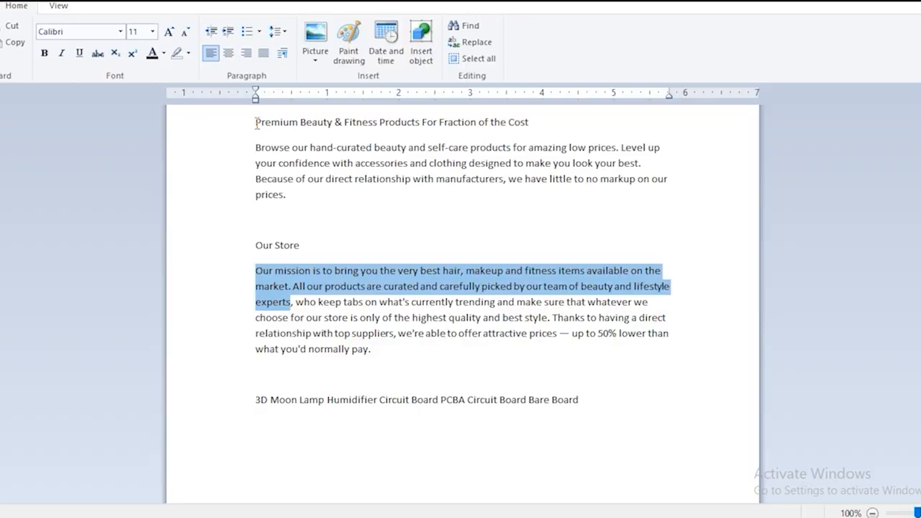
drag(256, 122, 542, 126)
key(ctrl+c)
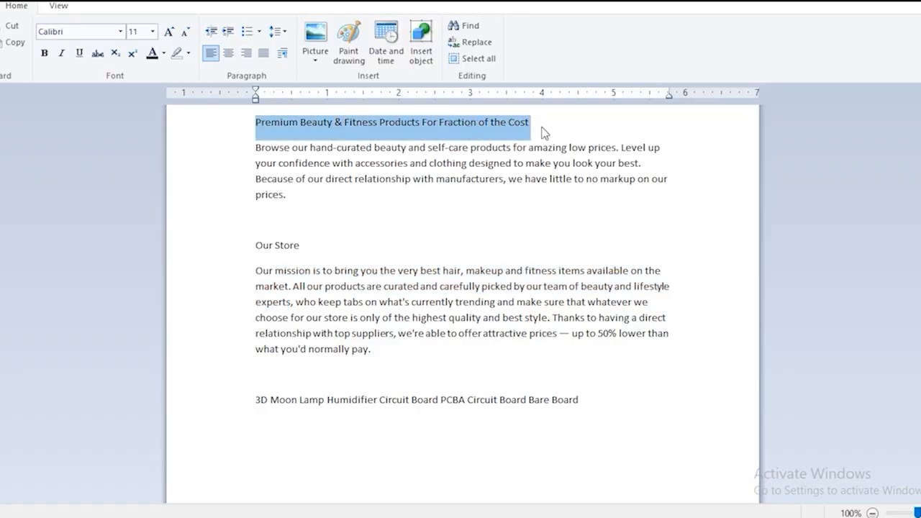
key(alt+Tab)
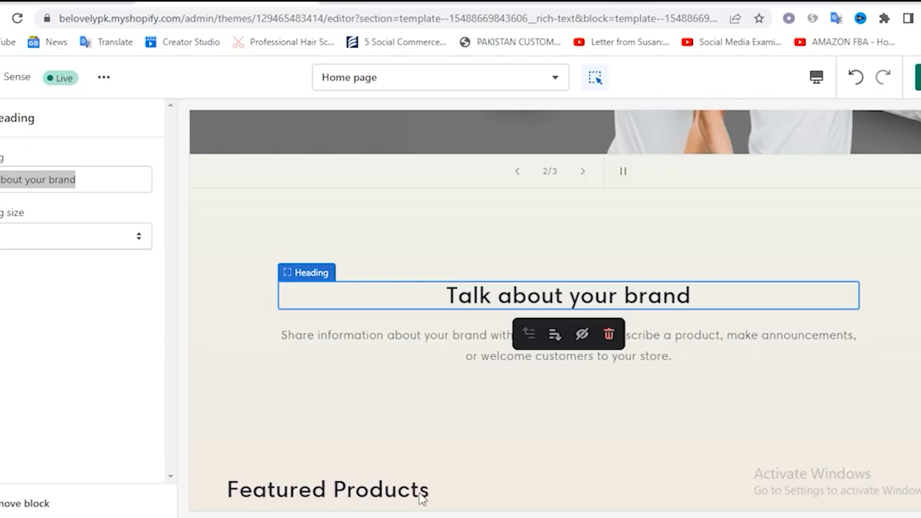
key(ctrl+v)
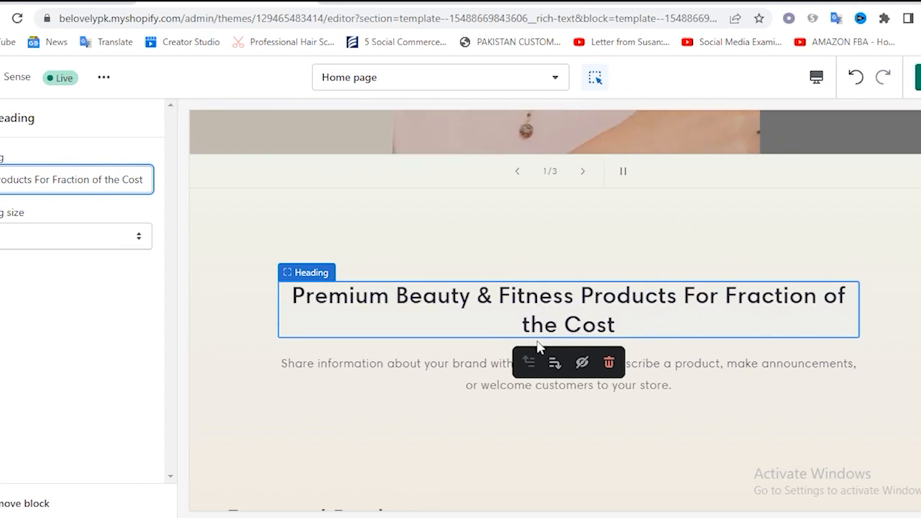
Open the Rich text section's text block and copy the "Browse our hand-curated beauty and self-care products" paragraph from the WordPad document
click(1, 118)
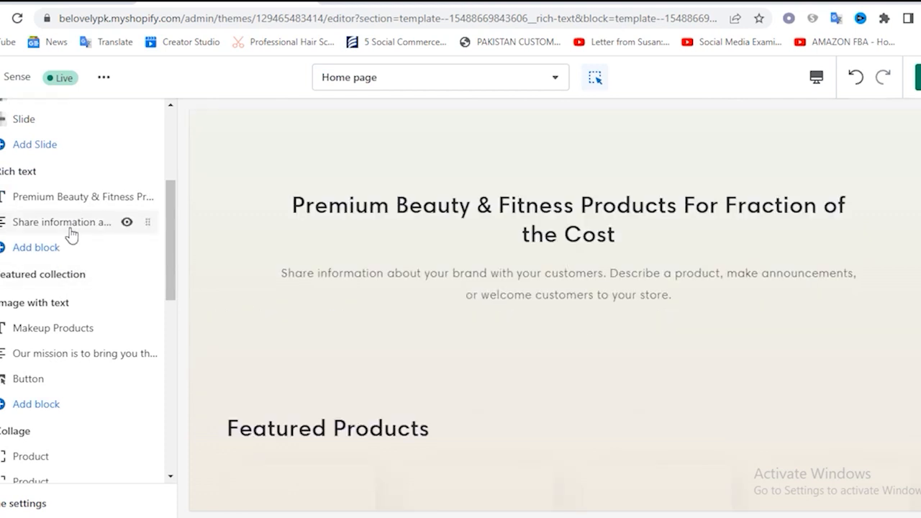
click(73, 221)
click(2, 118)
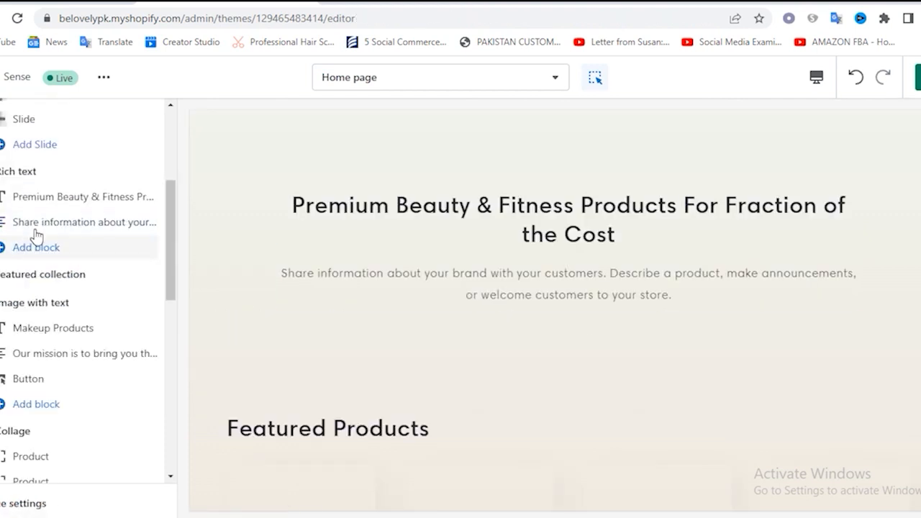
click(51, 225)
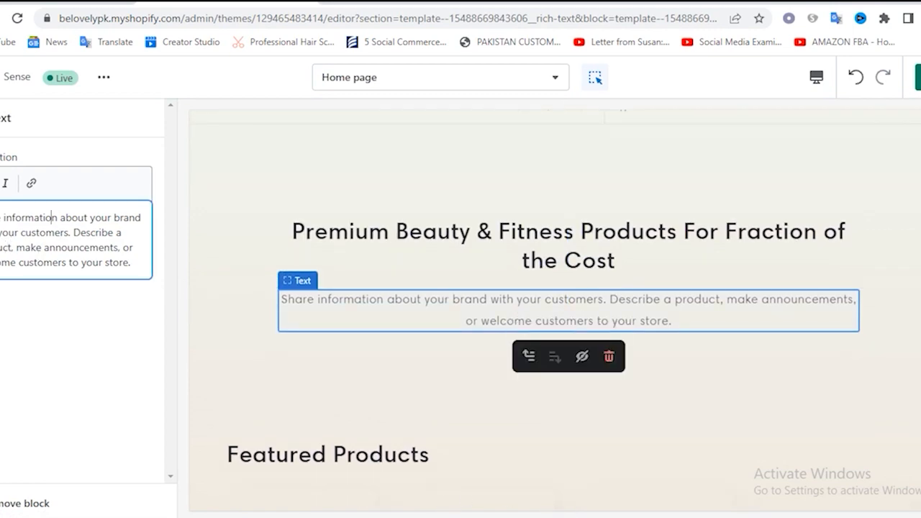
key(alt+Tab)
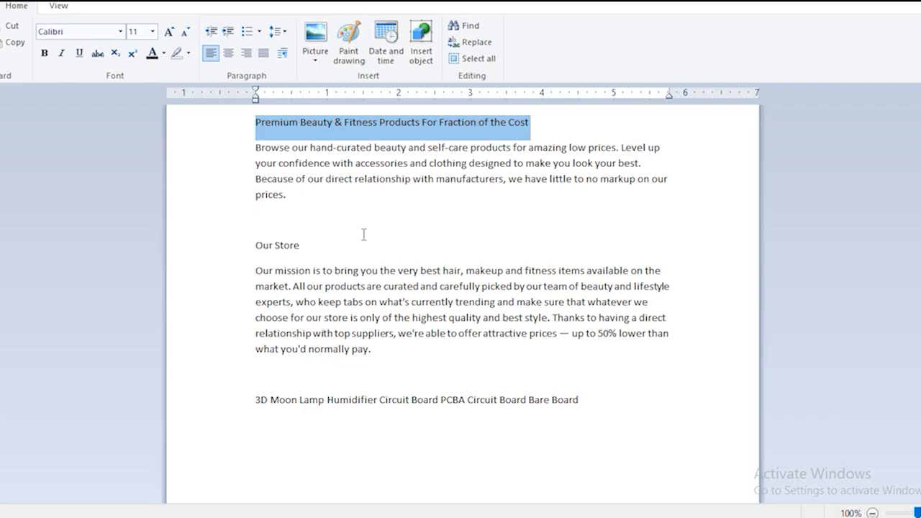
click(250, 154)
drag(255, 149, 308, 212)
key(ctrl+c)
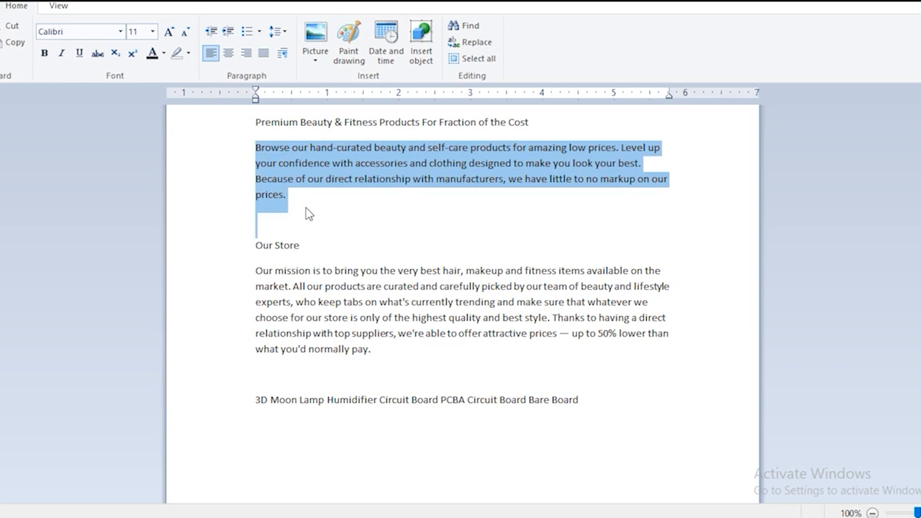
key(alt+Tab)
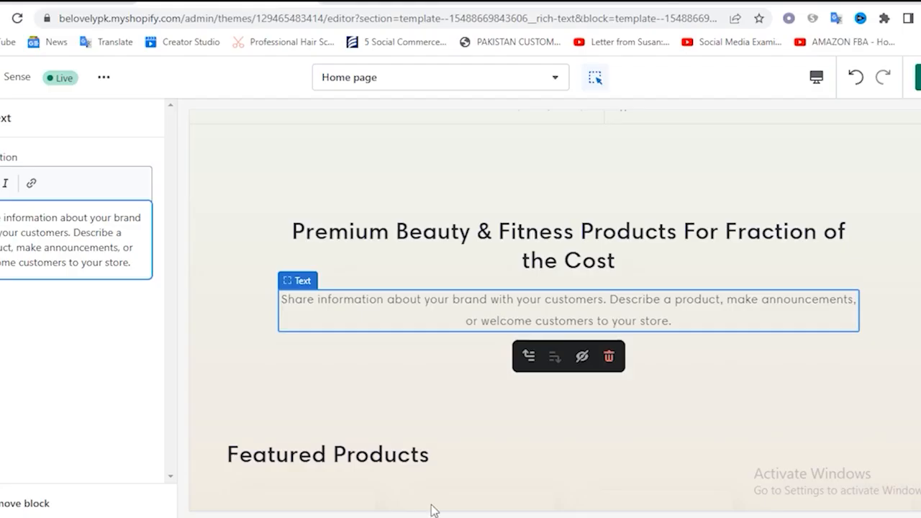
Replace the text block's description with the copied paragraph, remove the trailing blank line and save the theme
key(ctrl+a)
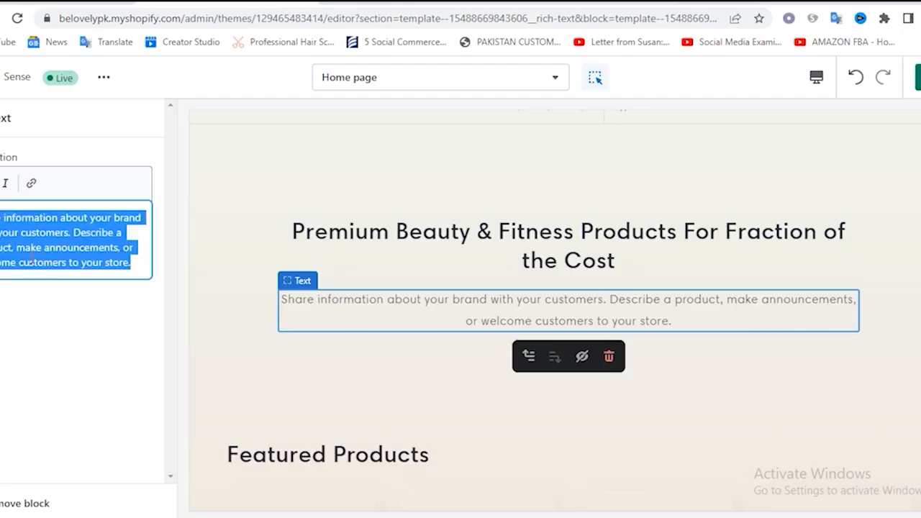
key(BackSpace)
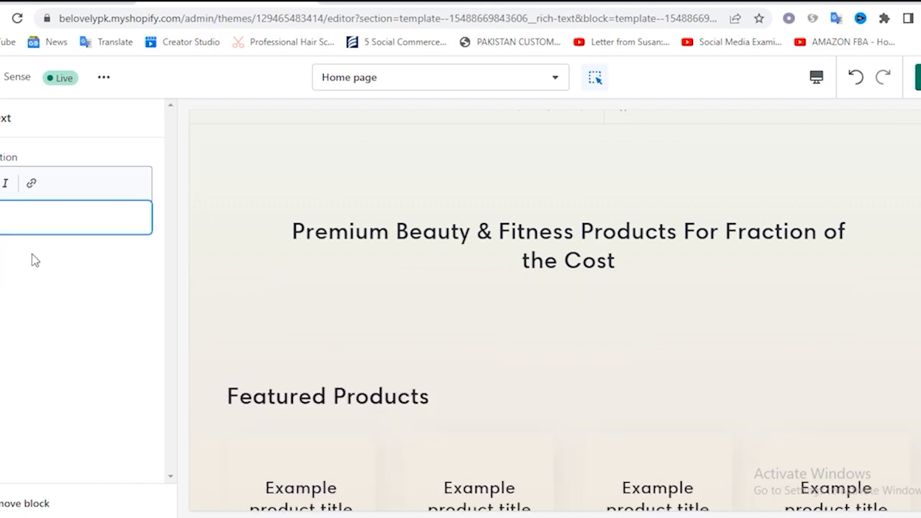
key(ctrl+v)
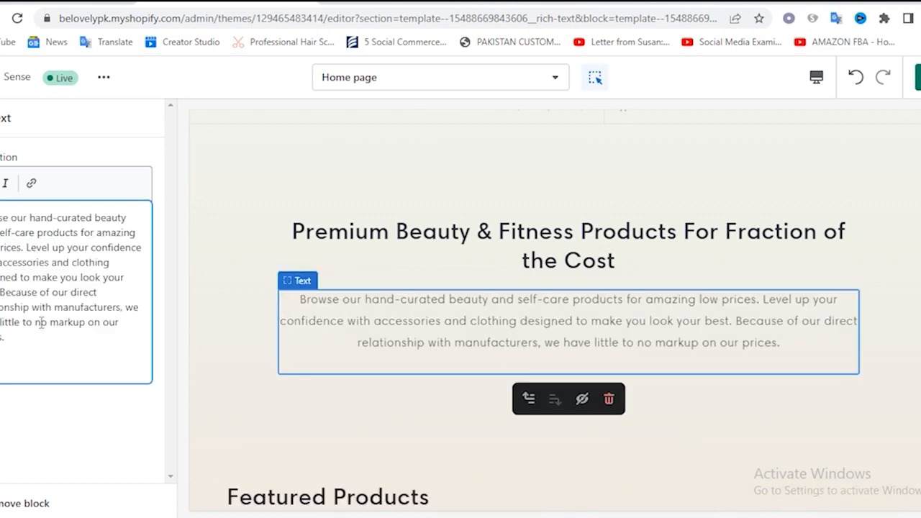
key(BackSpace)
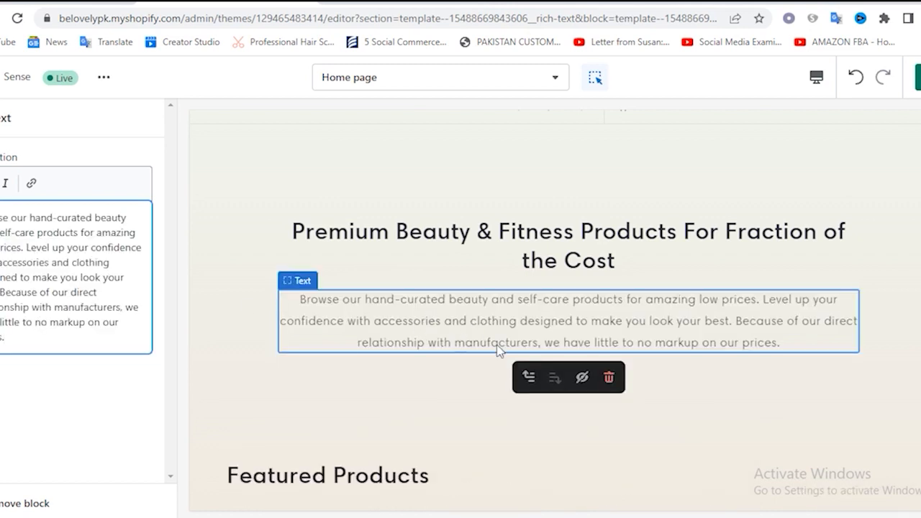
click(919, 77)
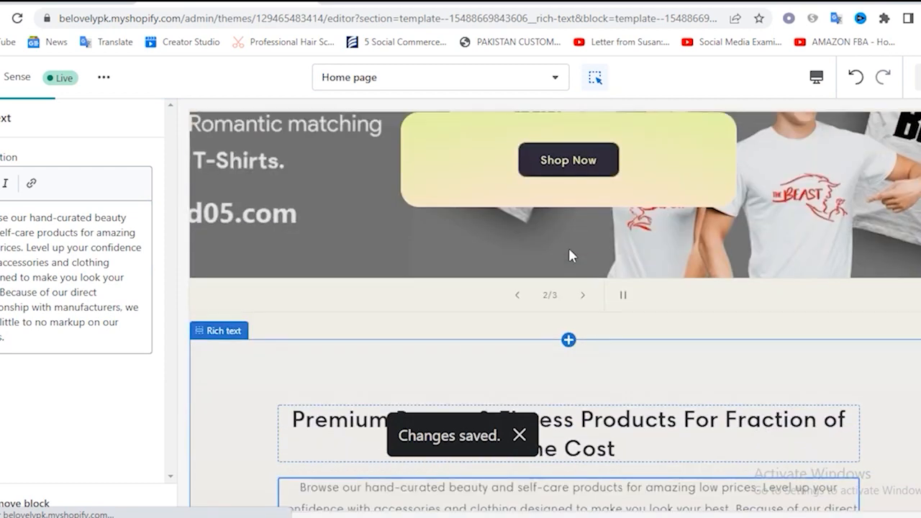
Review the home page preview from the Rich text section through the collage, columns and collection list to the email signup
scroll(508, 349, down, 7)
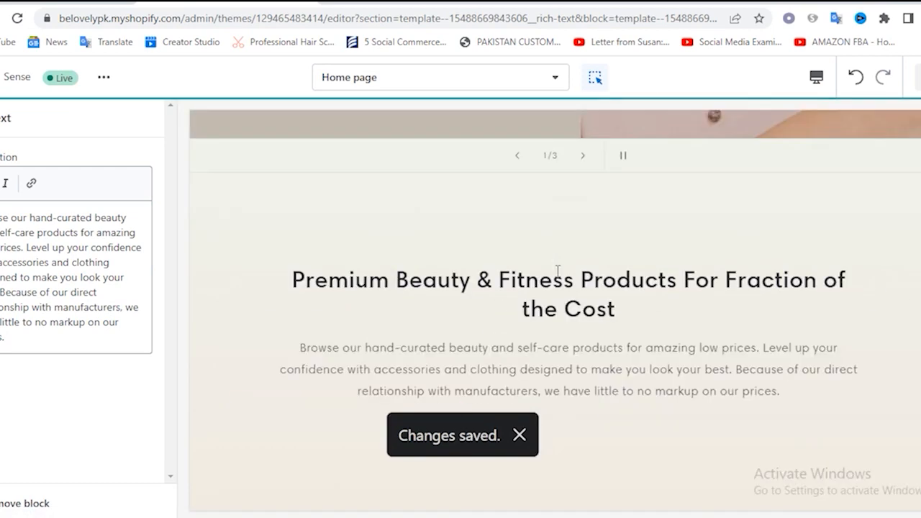
scroll(556, 273, down, 10)
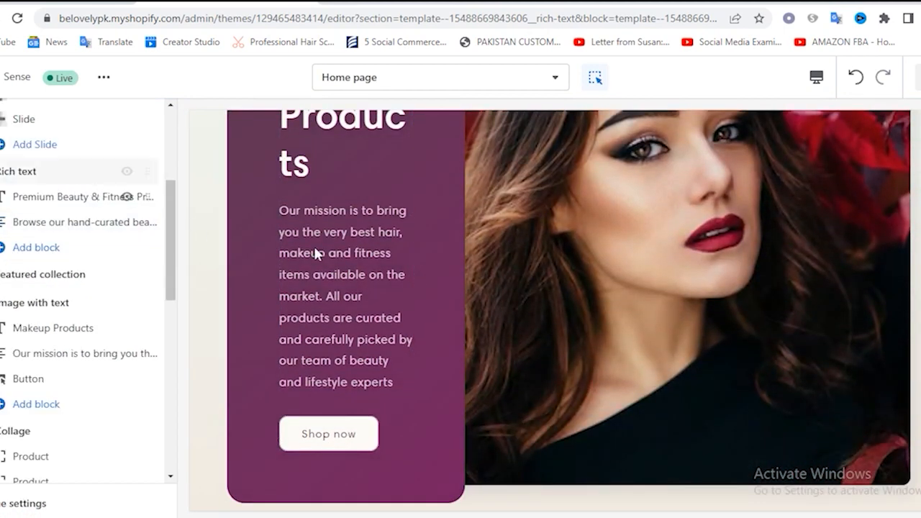
scroll(589, 284, down, 5)
scroll(589, 285, down, 3)
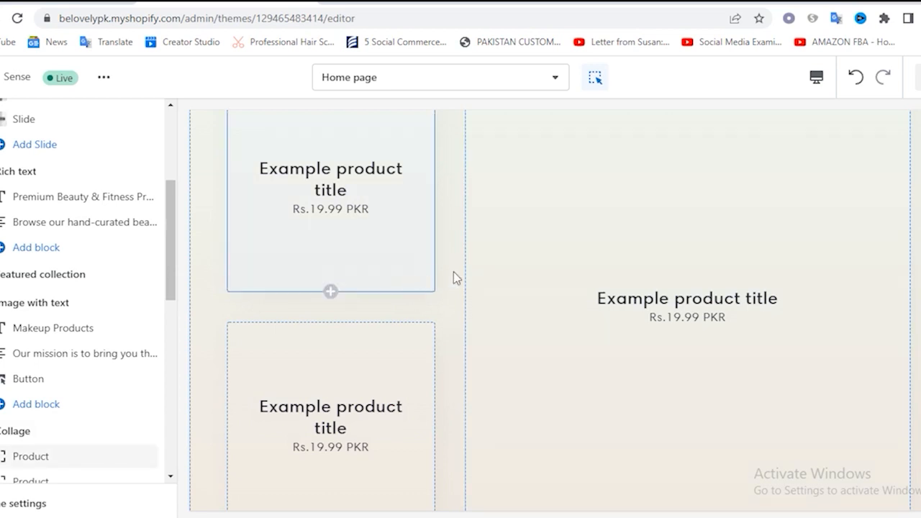
scroll(455, 274, down, 5)
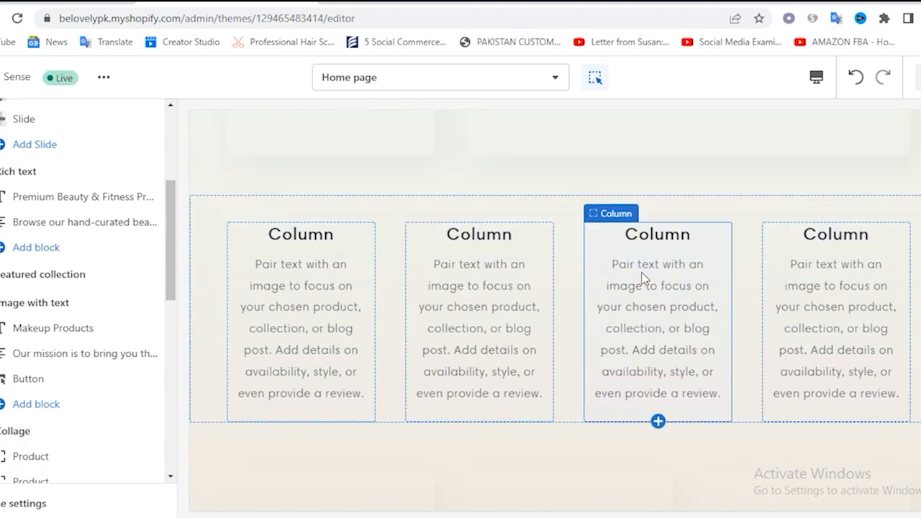
scroll(623, 304, down, 5)
scroll(323, 199, up, 4)
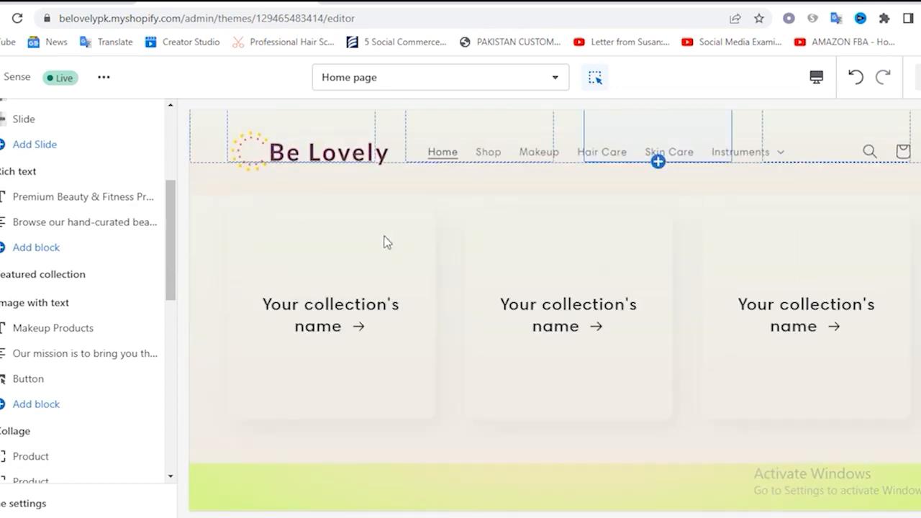
scroll(465, 446, down, 5)
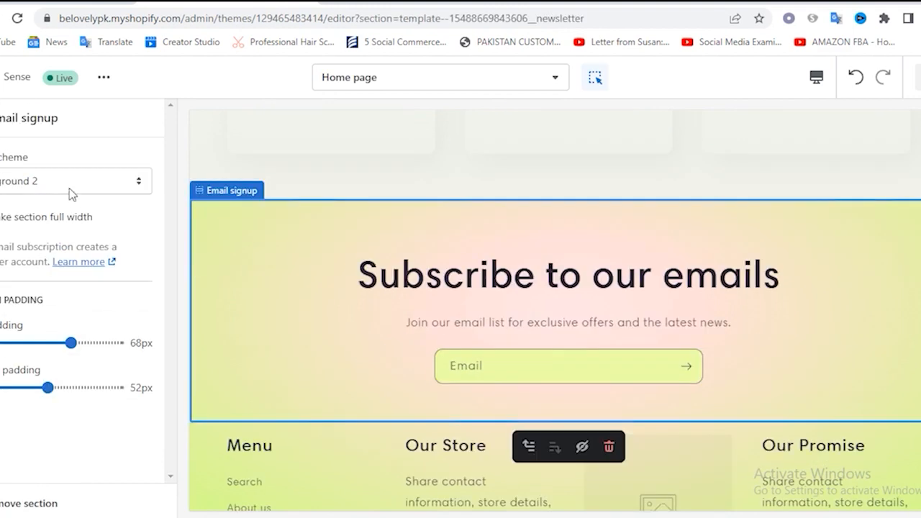
Set the Email signup section's color scheme to Background 1 and check how it looks above the footer
click(69, 190)
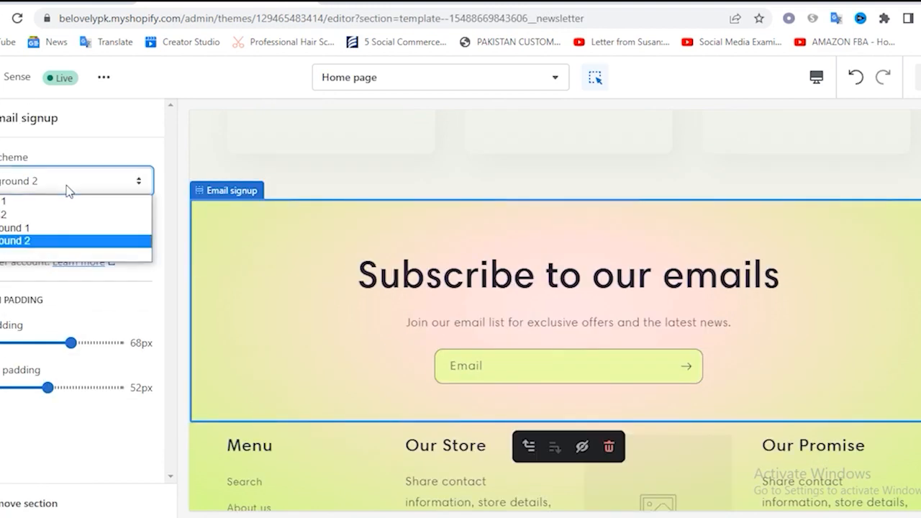
click(39, 237)
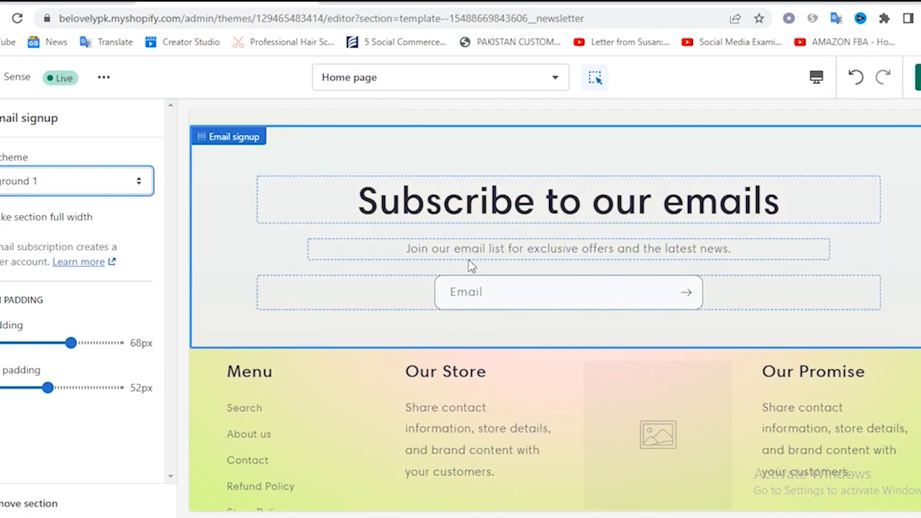
scroll(354, 307, down, 2)
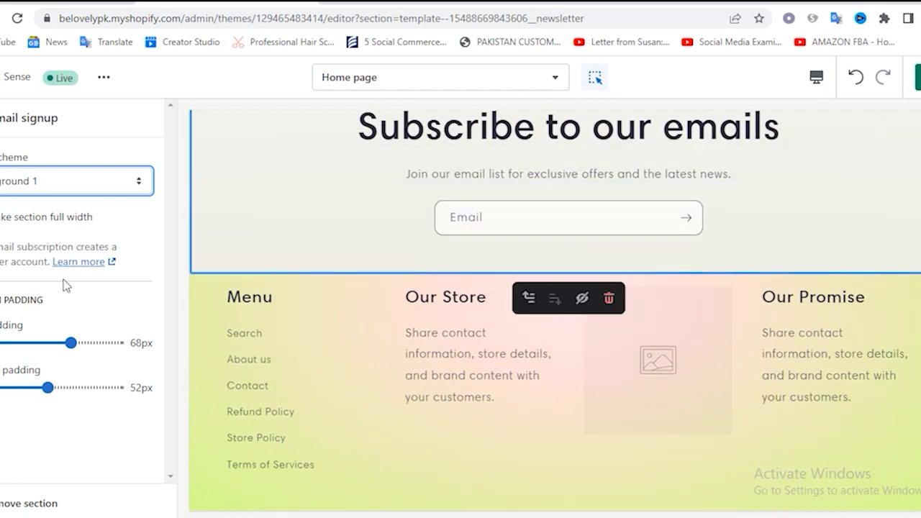
click(1, 117)
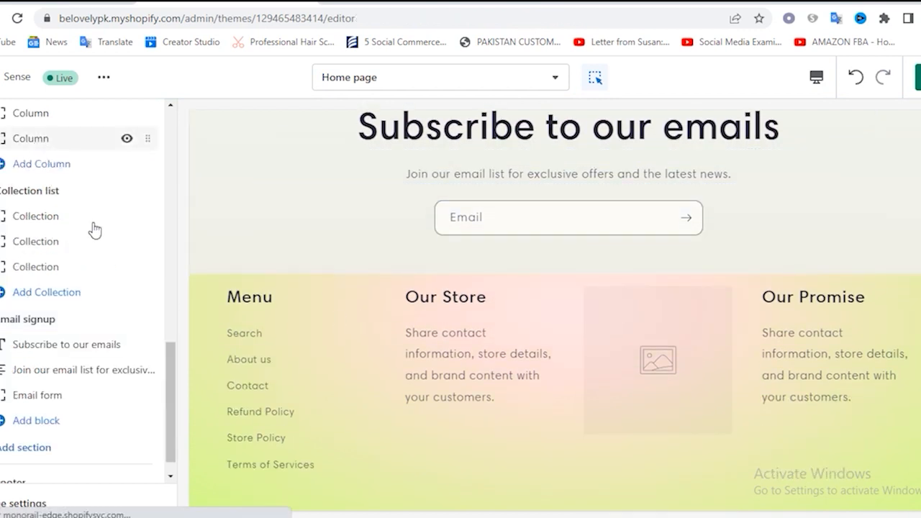
scroll(587, 286, up, 2)
scroll(460, 303, down, 3)
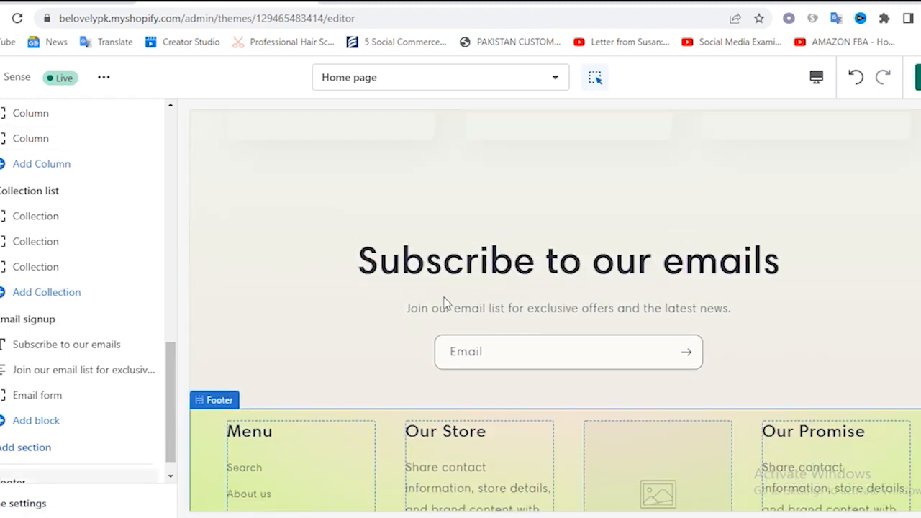
Set the Footer section's color scheme to Accent 2 and check it below the email signup section
scroll(120, 377, down, 1)
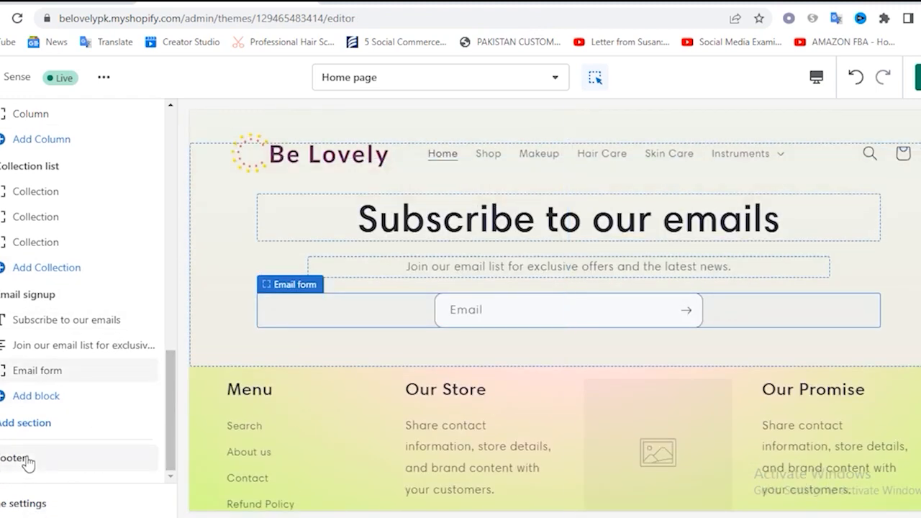
click(25, 459)
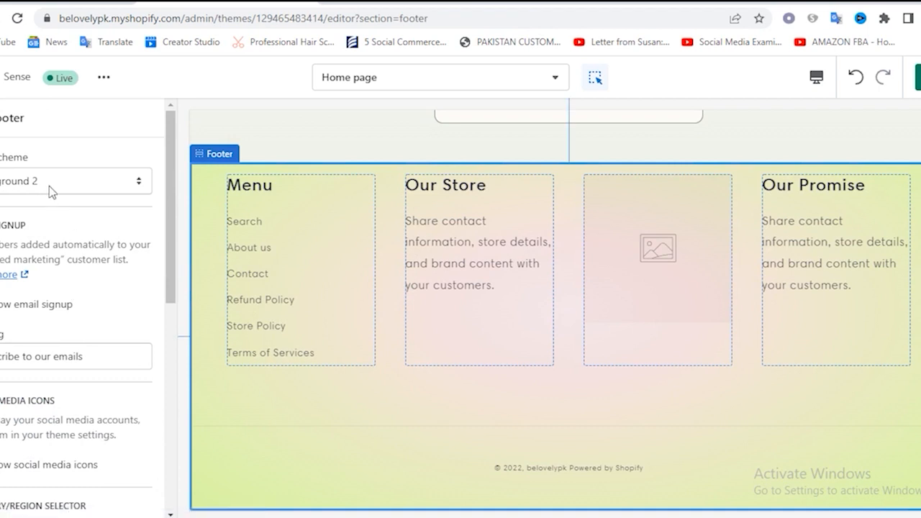
click(48, 182)
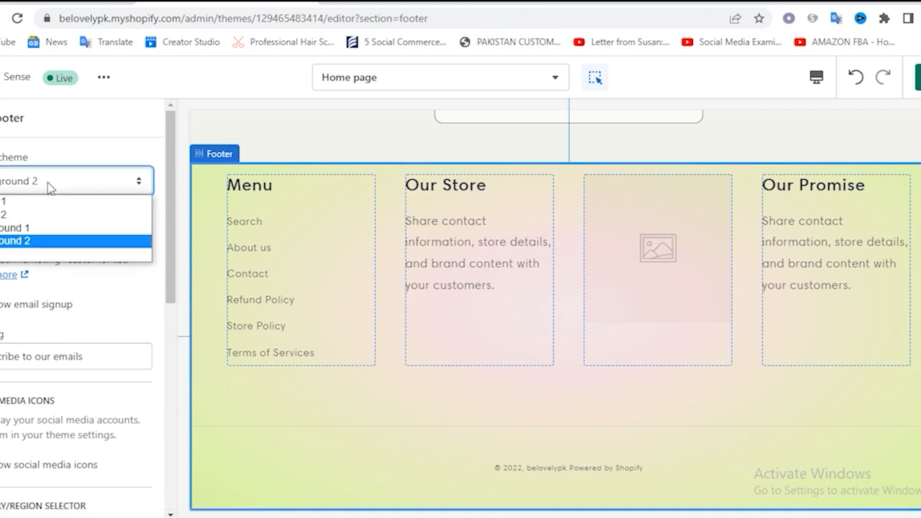
click(28, 216)
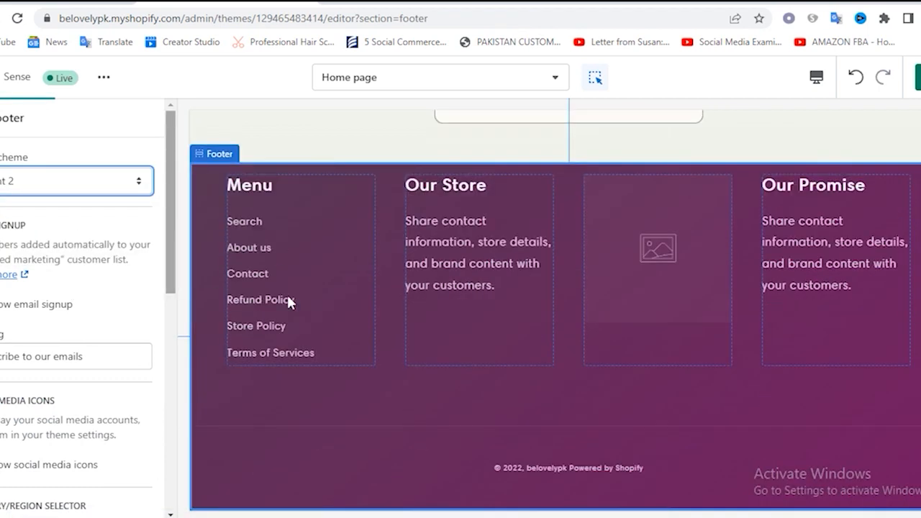
scroll(598, 354, up, 4)
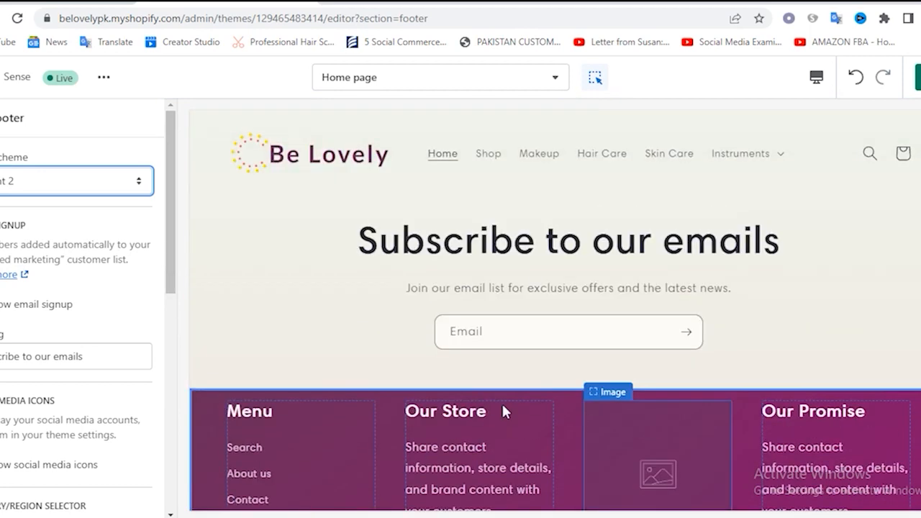
scroll(552, 423, down, 3)
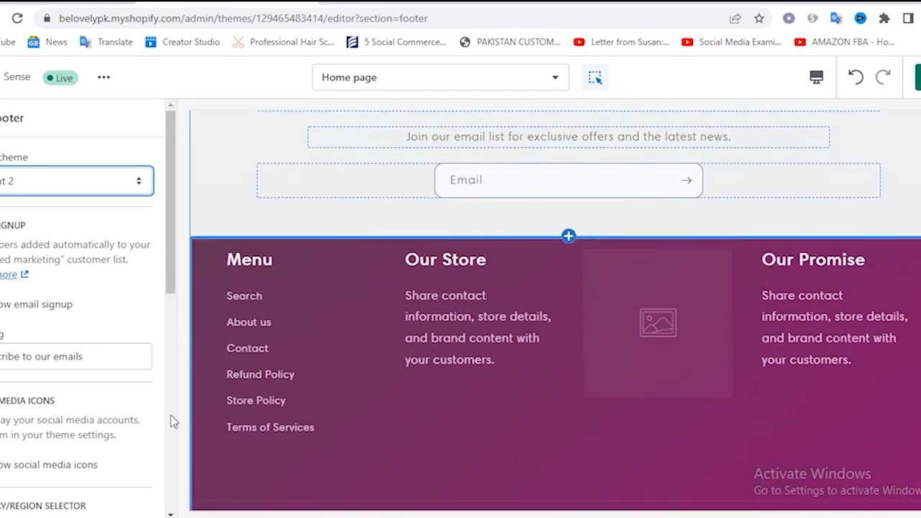
Move the footer's Our Store block above Menu and replace its description with the "Our mission is to bring you" paragraph from the text document
click(1, 118)
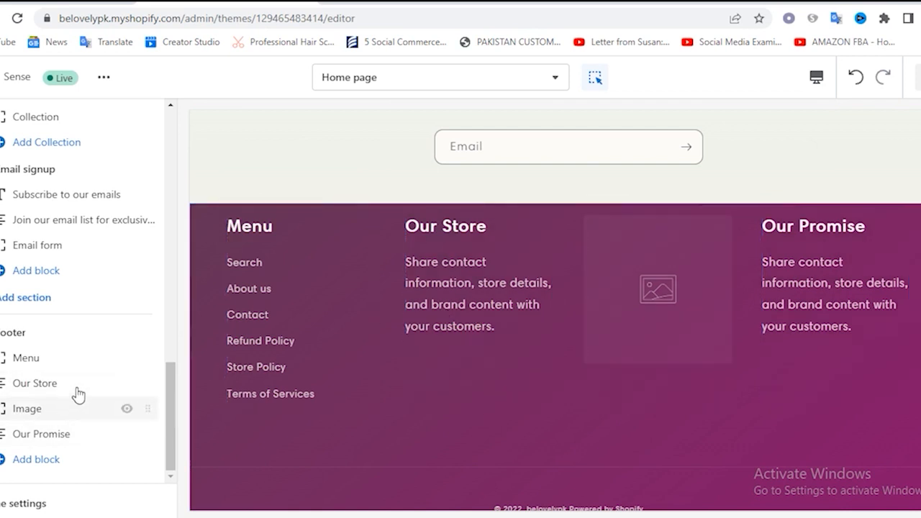
drag(144, 383, 144, 359)
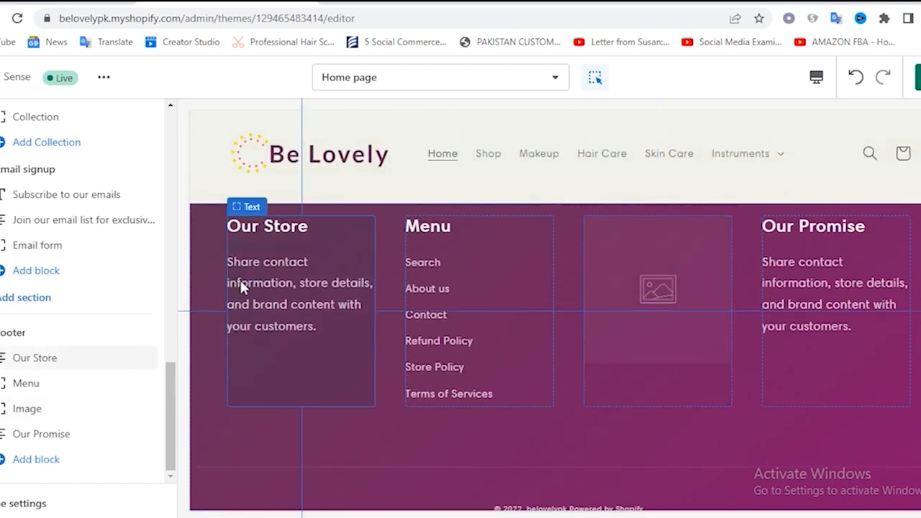
click(50, 364)
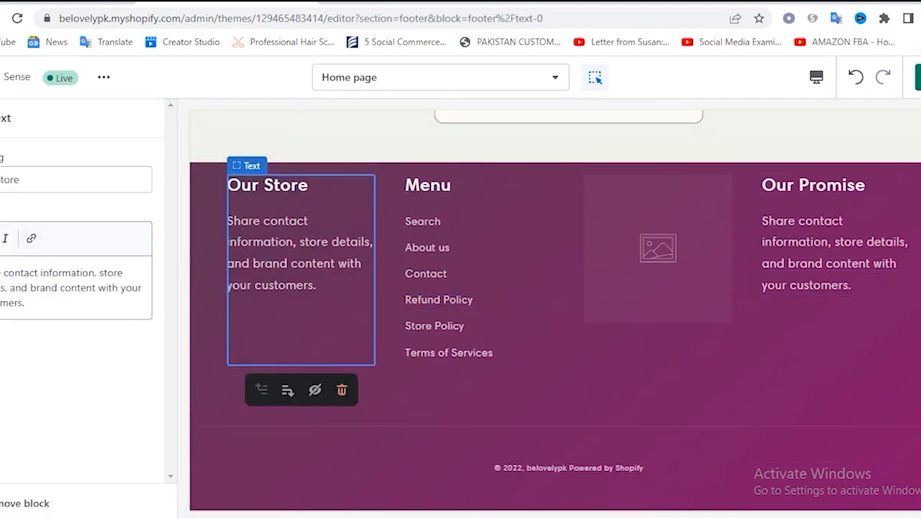
key(alt+Tab)
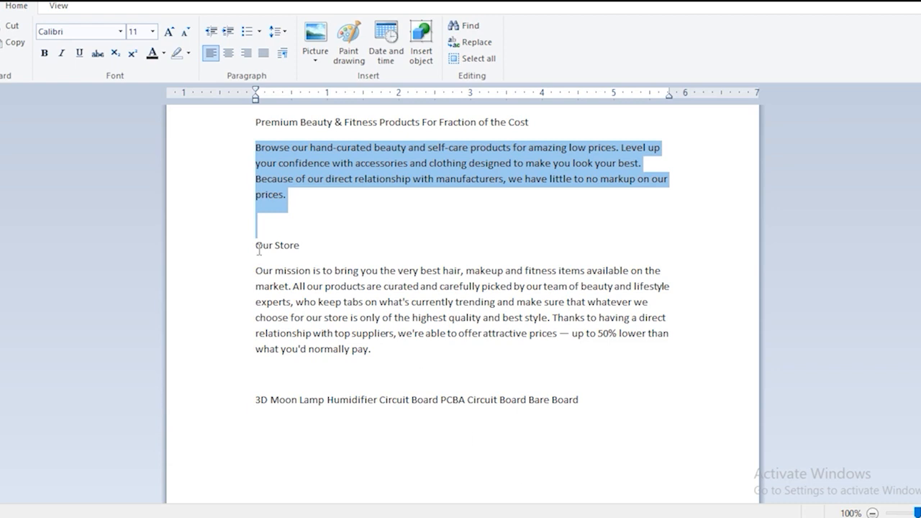
drag(258, 271, 427, 350)
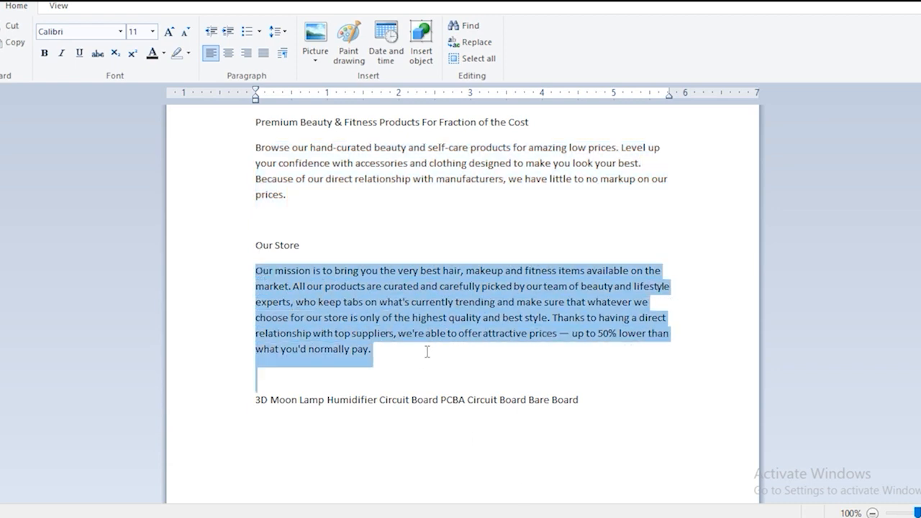
key(alt+Tab)
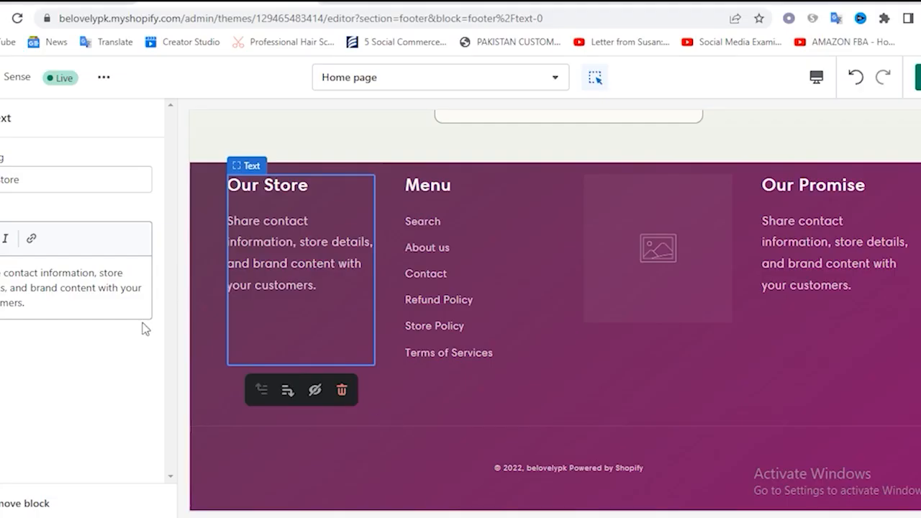
drag(0, 272, 28, 305)
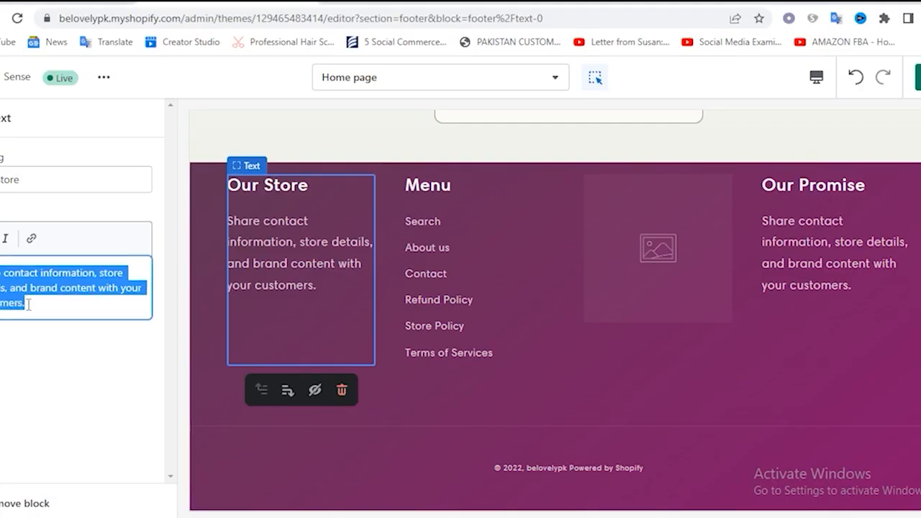
key(ctrl+v)
Hide the footer's Image block and change the Our Promise block's heading to "Contact us"
scroll(689, 194, up, 2)
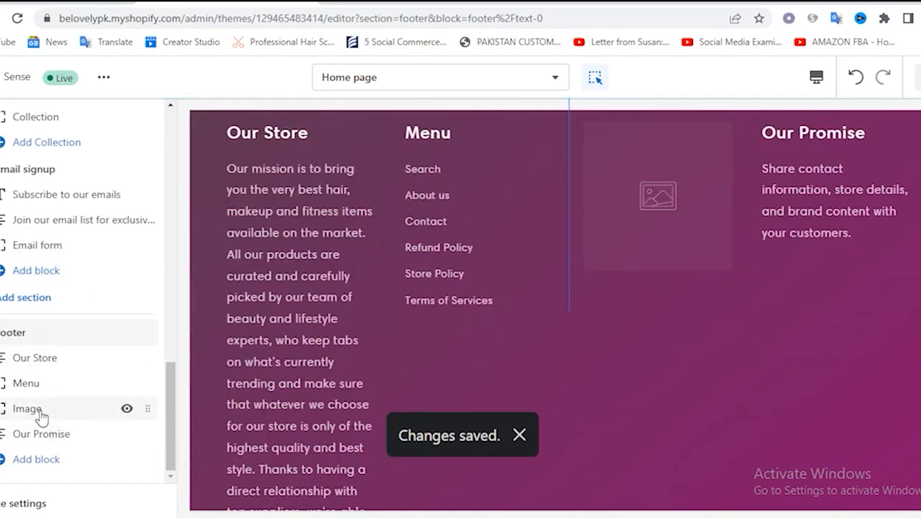
click(128, 410)
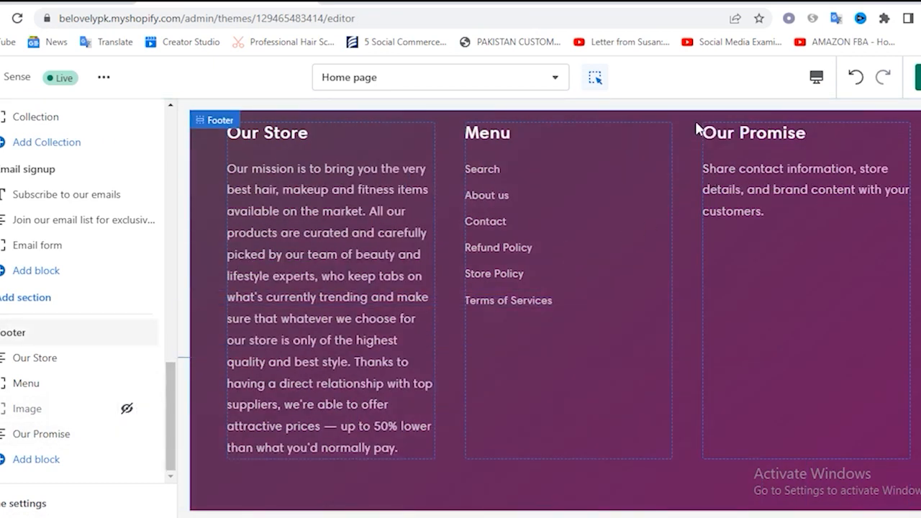
click(43, 436)
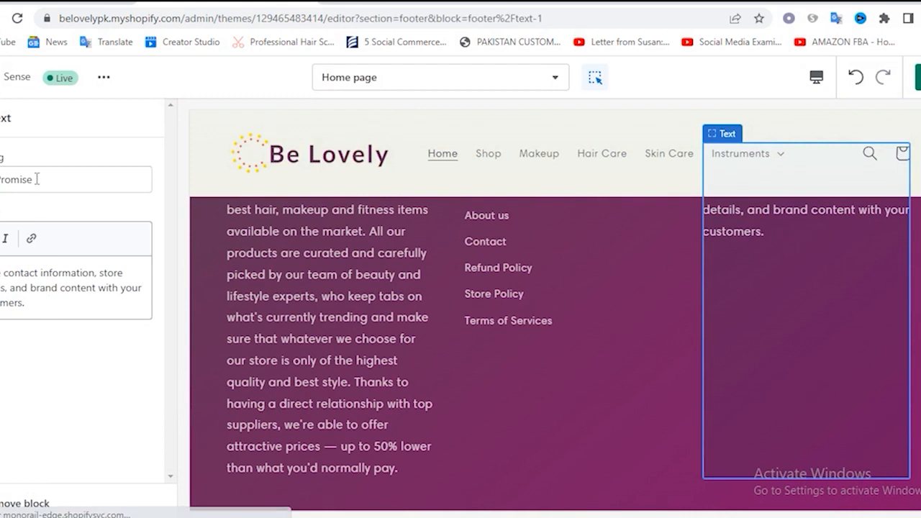
click(36, 179)
key(ctrl+a)
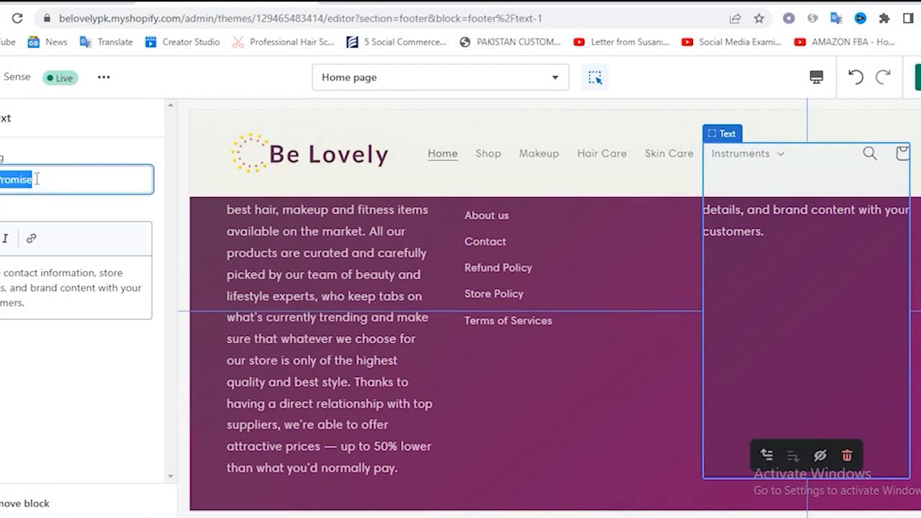
key(BackSpace)
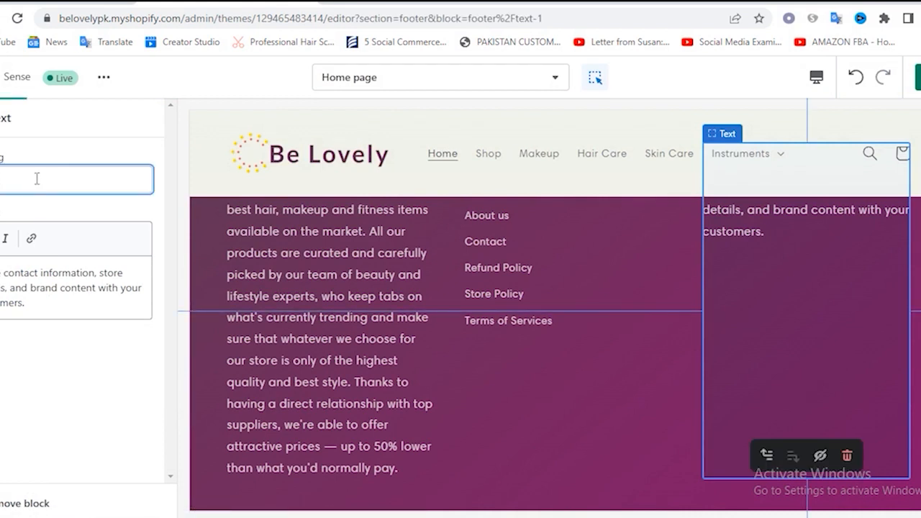
text(act us)
Replace the Contact us block's description with the copied store address and an "Email:" label, and save the theme
triple_click(43, 303)
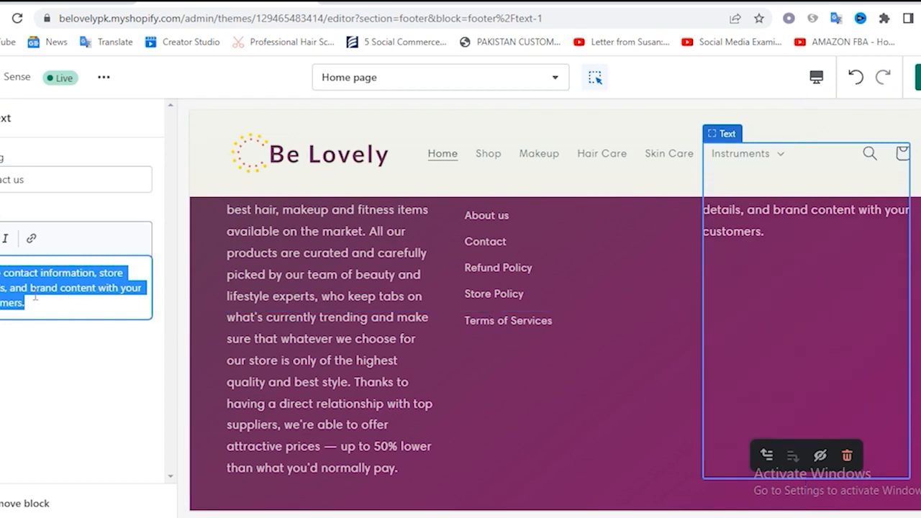
key(BackSpace)
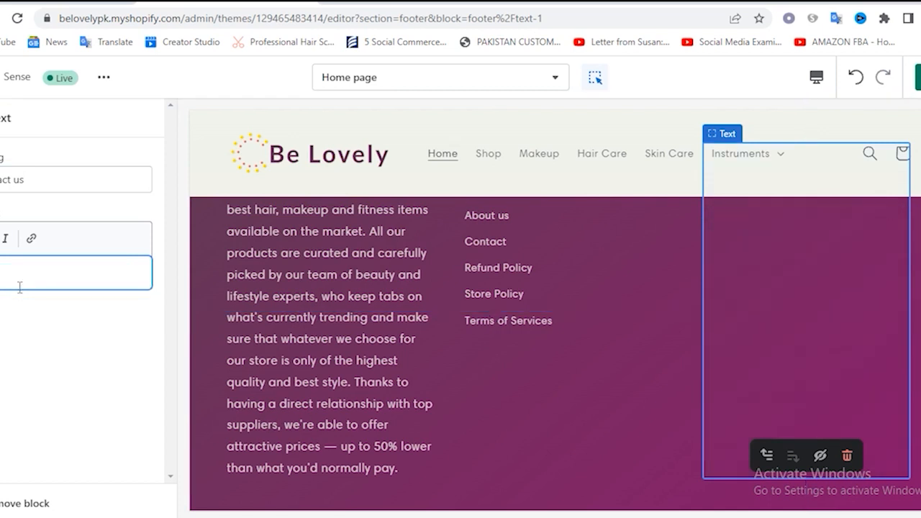
text(Address: 11111 Lorem Ipsum 99 ZZ, 10101 Email:)
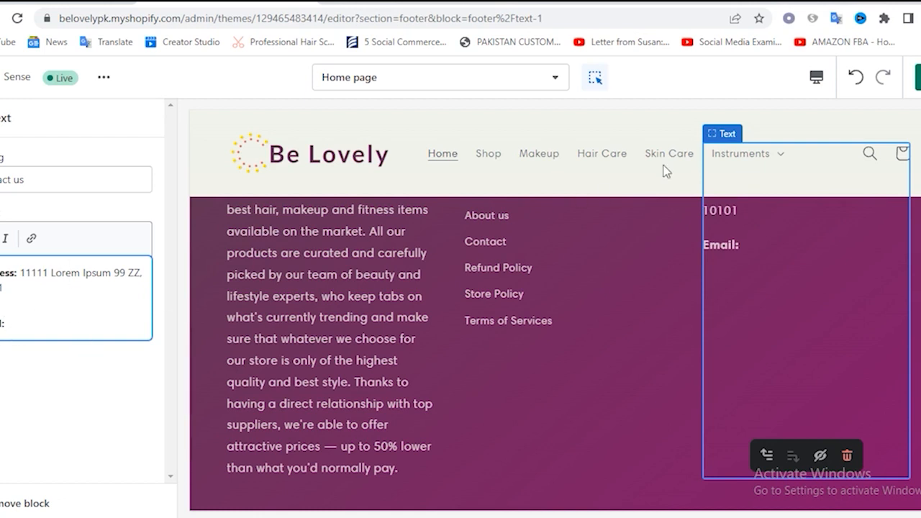
click(919, 77)
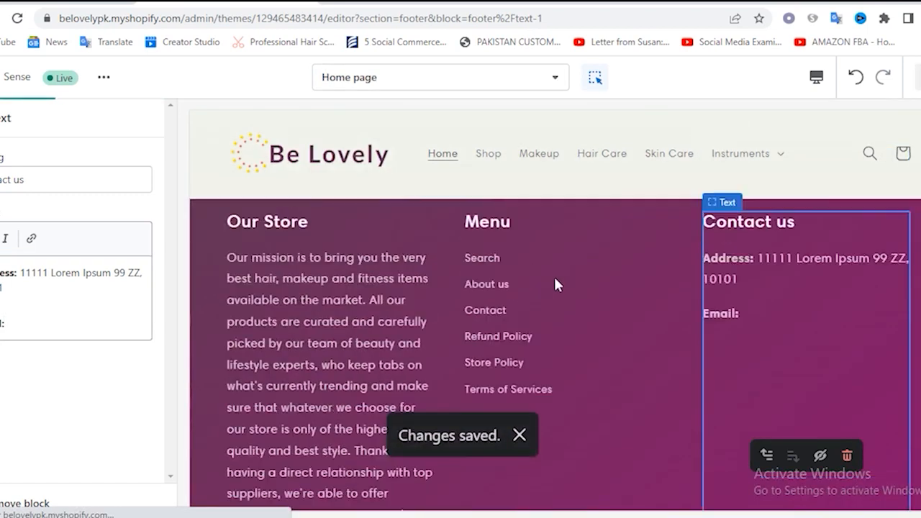
scroll(540, 346, down, 5)
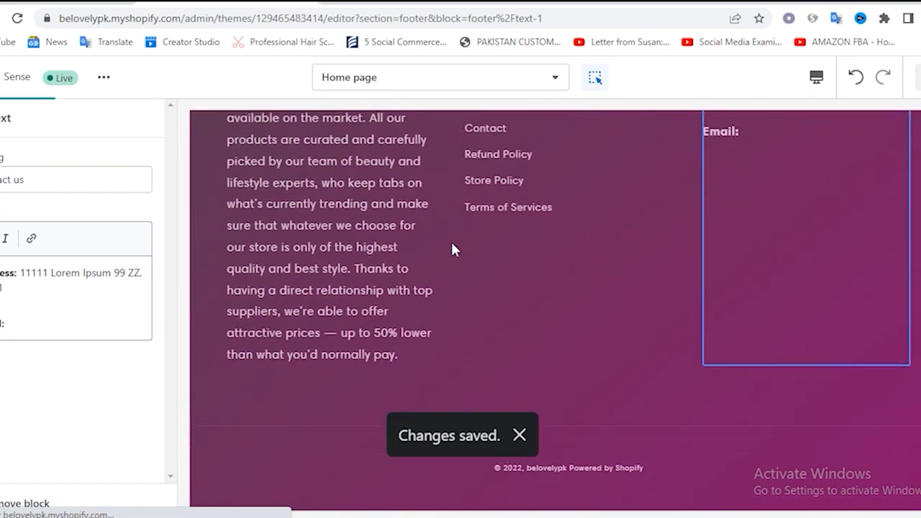
Examine the Footer section's settings for email signup, social media icons, country and language selectors, payment icons and padding
click(1, 119)
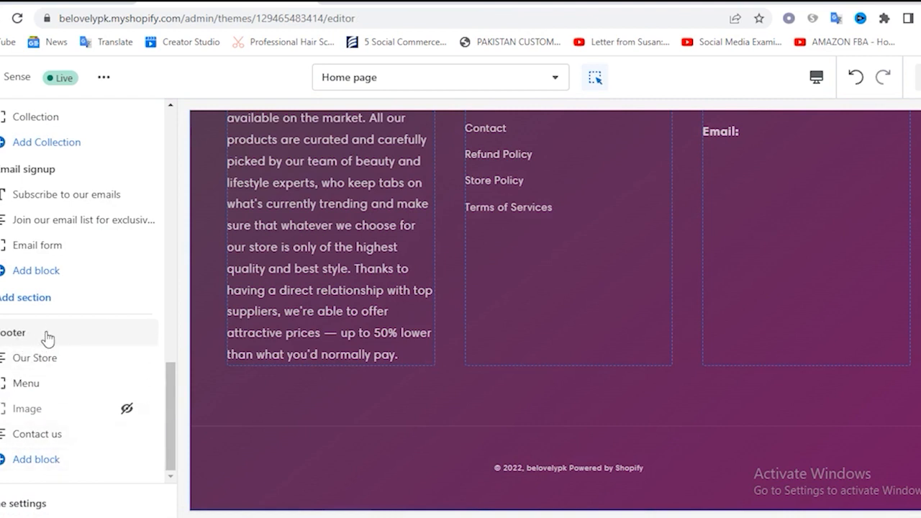
click(24, 336)
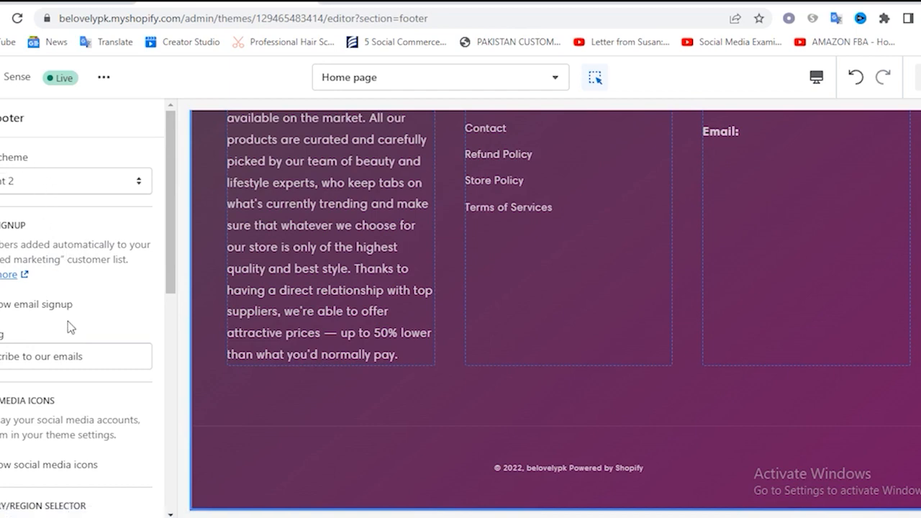
scroll(603, 266, up, 6)
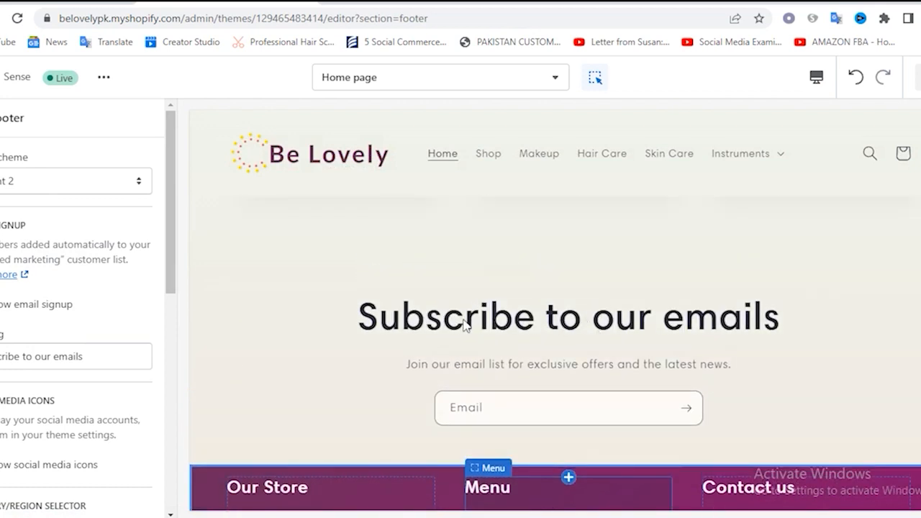
scroll(461, 324, down, 2)
scroll(137, 324, down, 3)
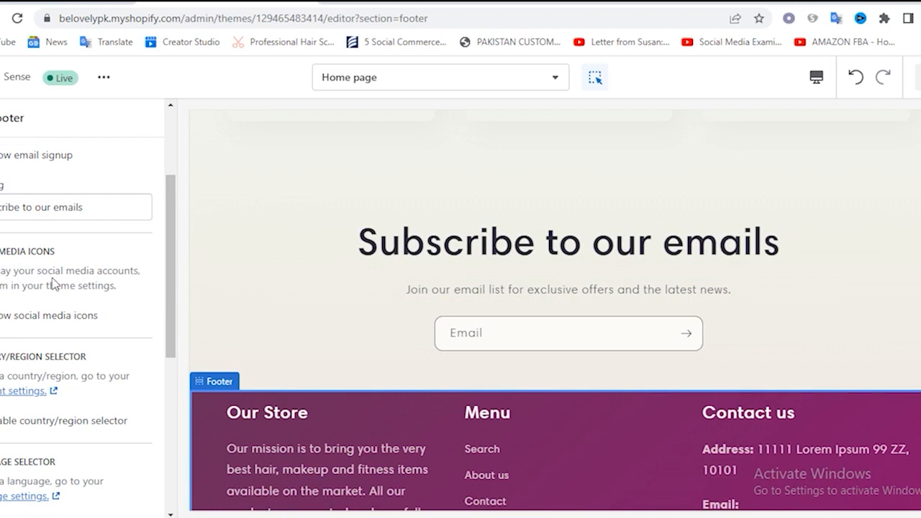
scroll(54, 285, down, 3)
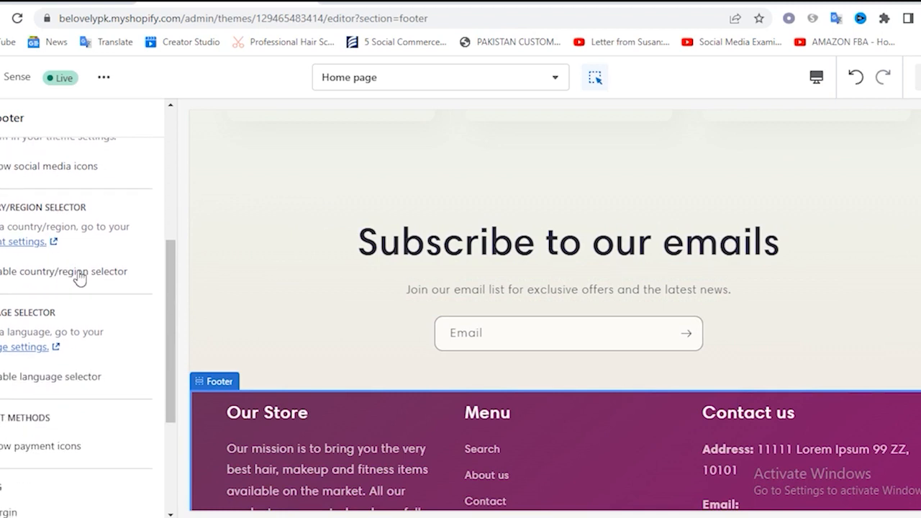
scroll(76, 273, down, 2)
scroll(81, 343, down, 1)
scroll(80, 343, down, 2)
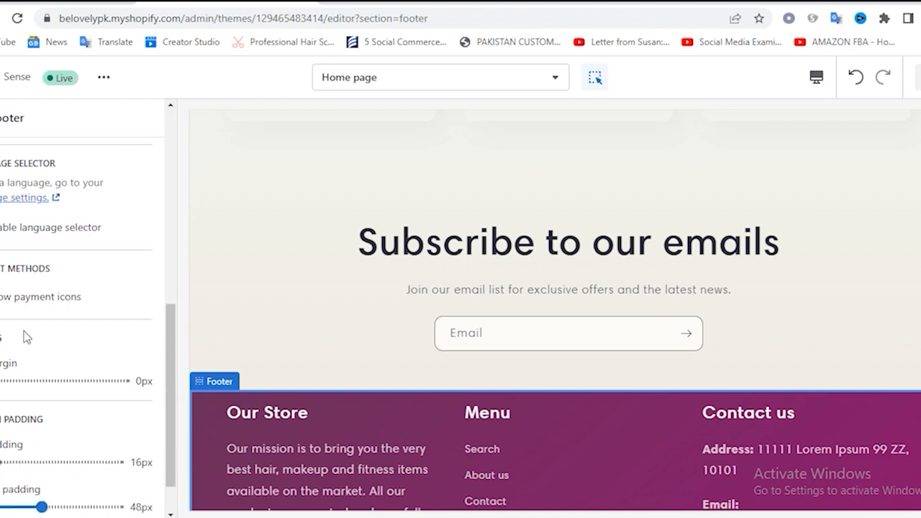
scroll(38, 336, up, 10)
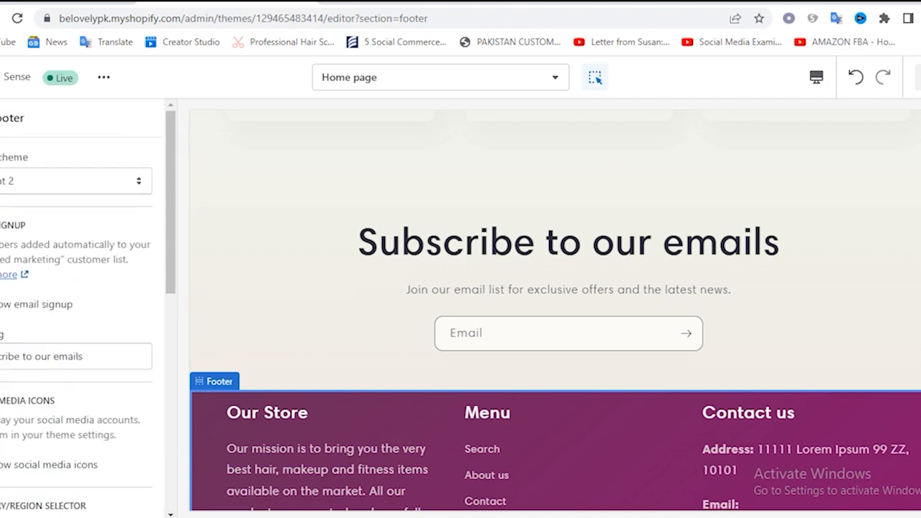
Review the home page preview from the slideshow down to the footer's "Powered by Shopify" line and back up
scroll(480, 284, up, 11)
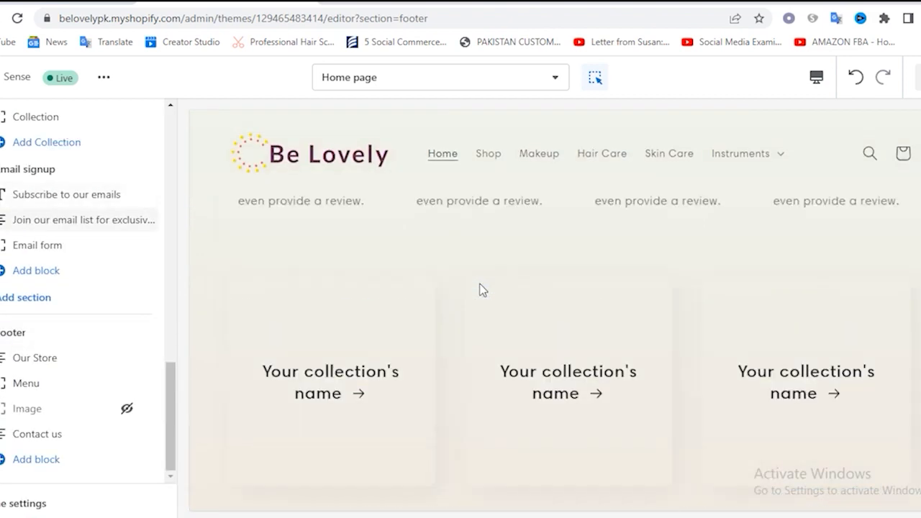
scroll(481, 290, up, 10)
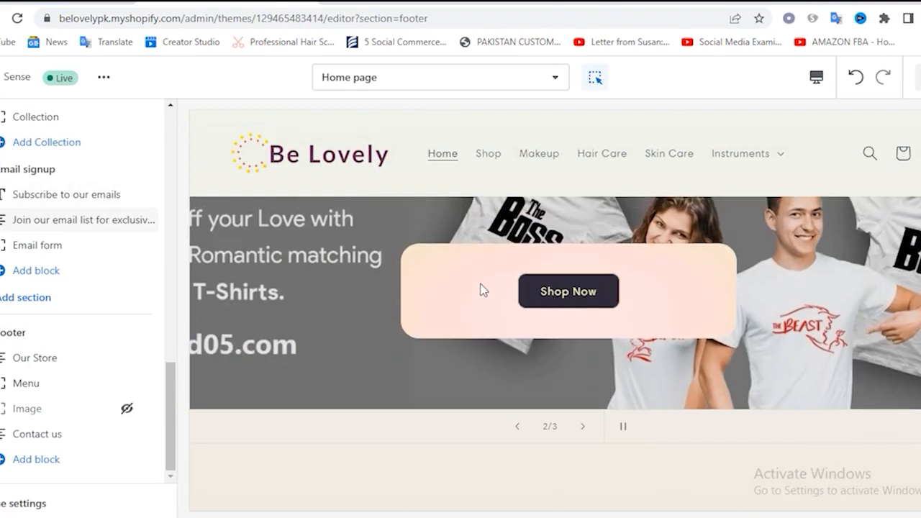
scroll(481, 288, down, 10)
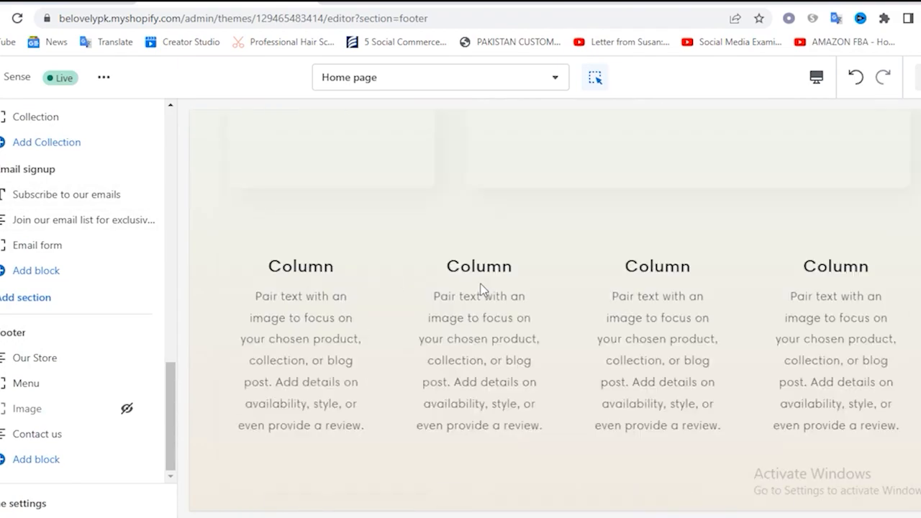
scroll(481, 289, down, 10)
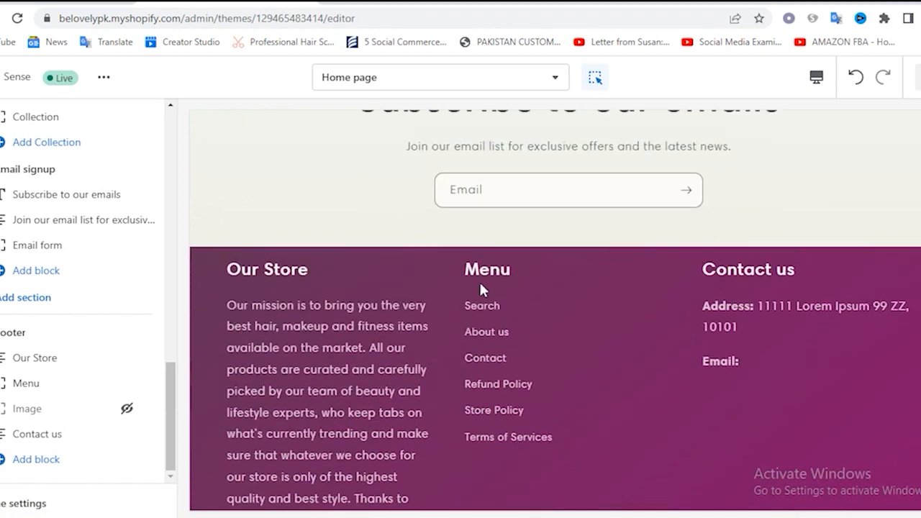
scroll(480, 288, down, 2)
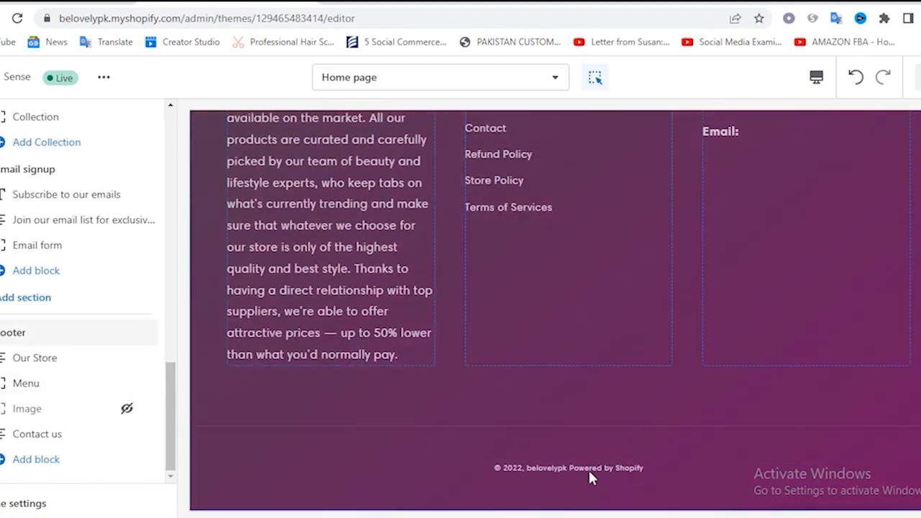
drag(569, 467, 655, 468)
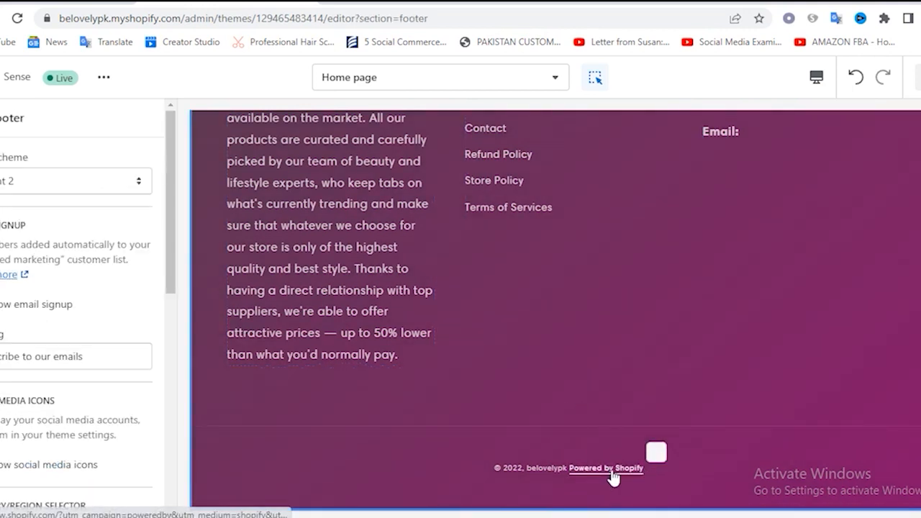
scroll(494, 336, up, 7)
scroll(494, 337, up, 10)
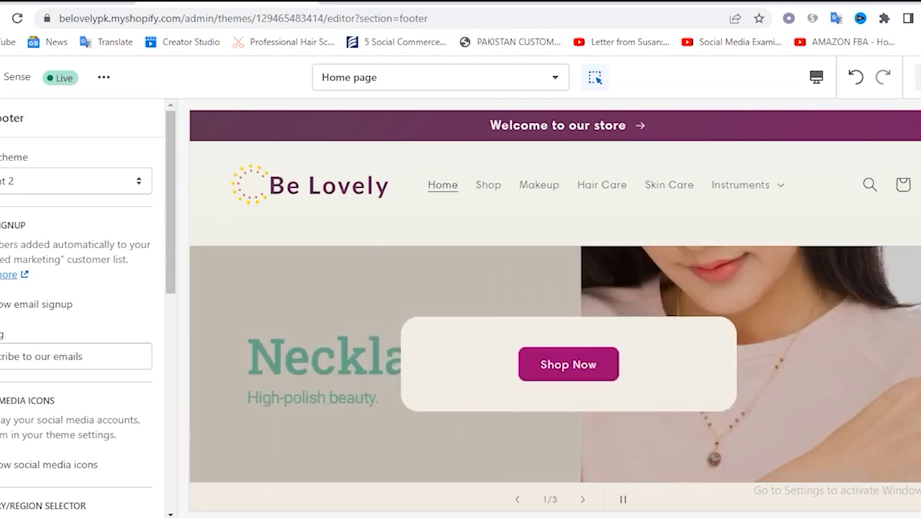
Leave the theme editor and start adding a new product from the store's Products page
click(1, 118)
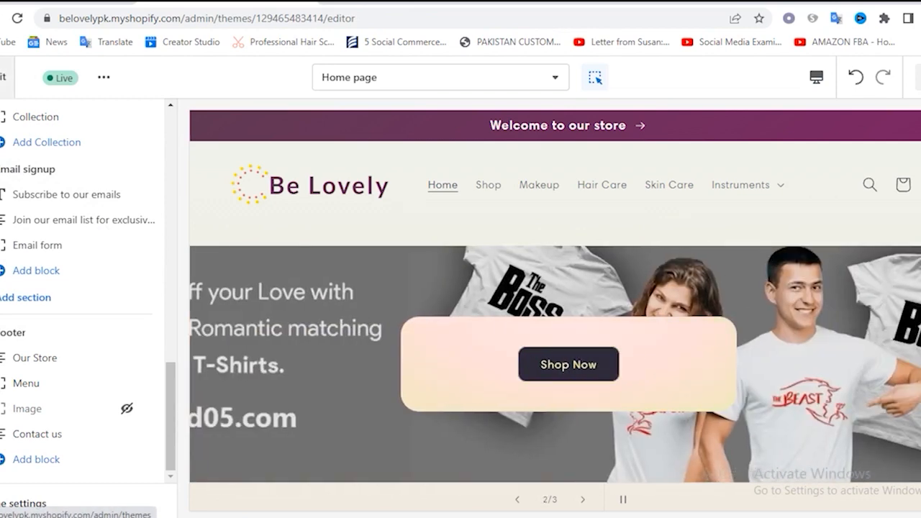
click(3, 77)
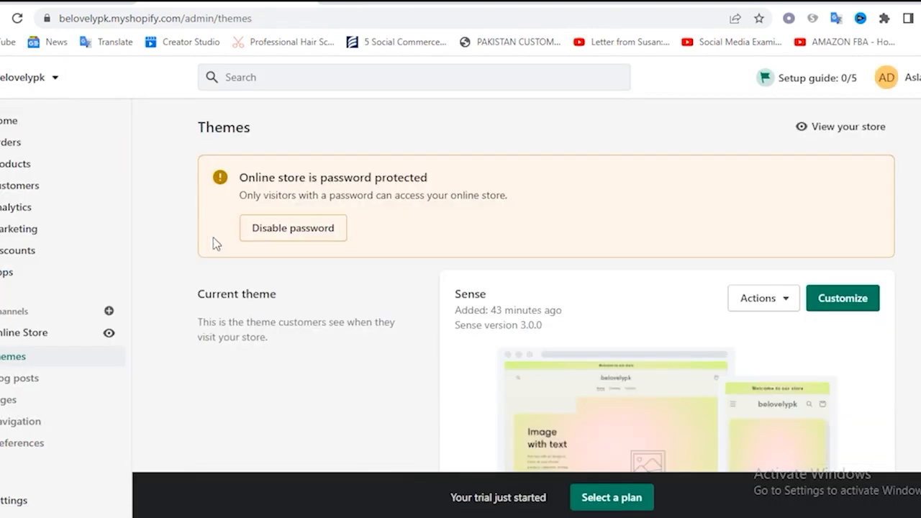
click(16, 165)
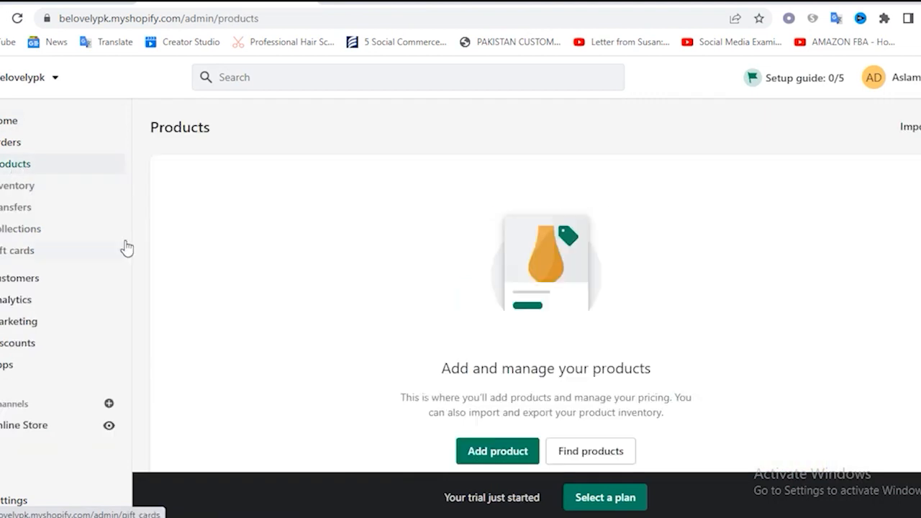
click(498, 457)
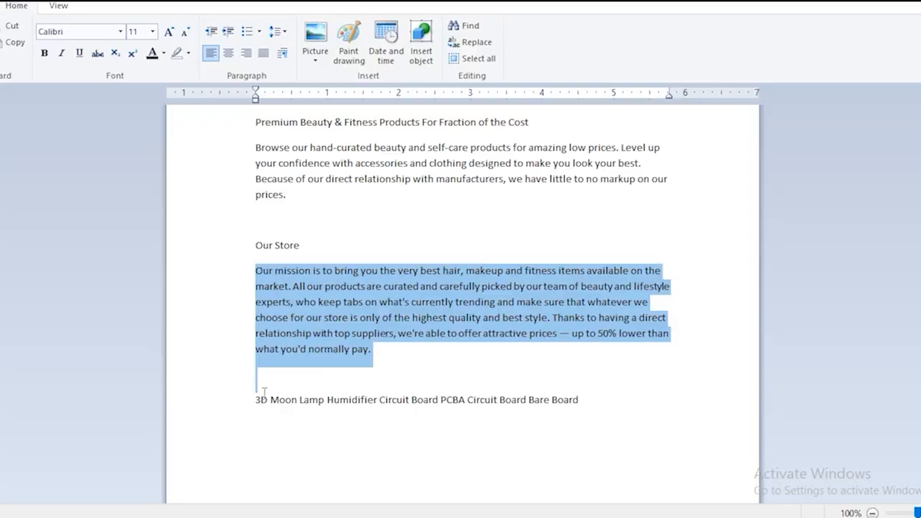
Use the document's "3D Moon Lamp Humidifier Circuit Board PCBA Circuit Board Bare Board" line as the product's title and description, and set its status to Active
drag(257, 401, 616, 452)
key(ctrl+c)
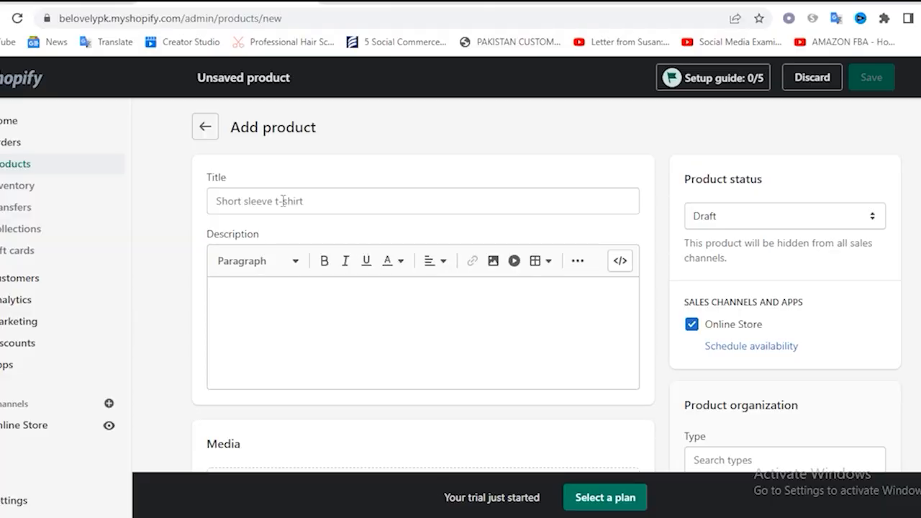
click(283, 201)
key(ctrl+v)
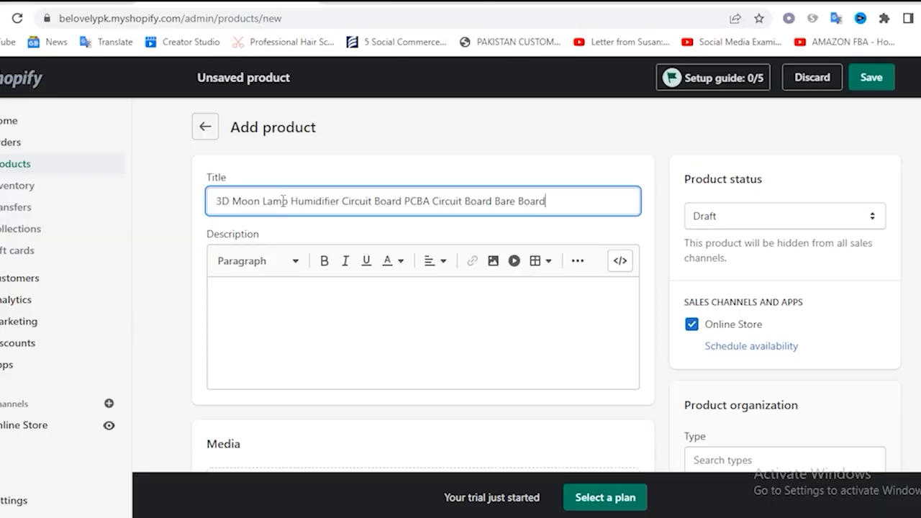
click(259, 298)
key(ctrl+v)
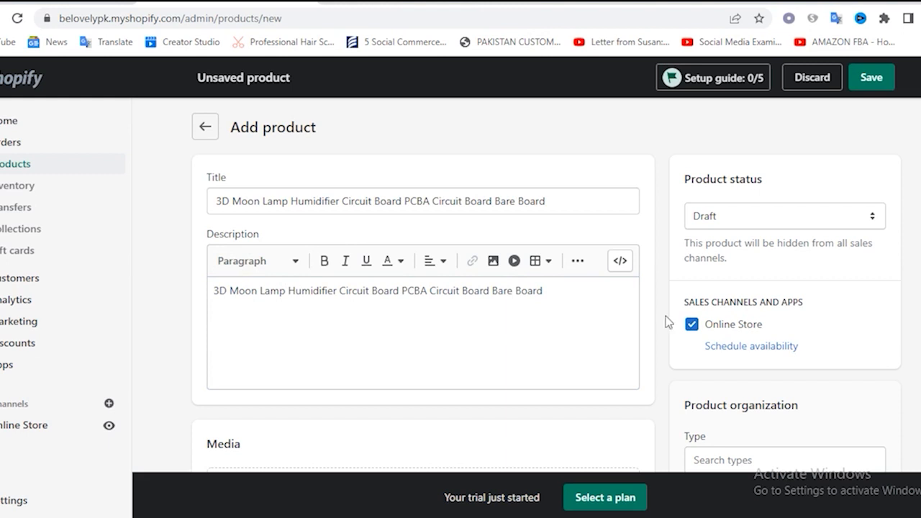
click(767, 220)
click(738, 237)
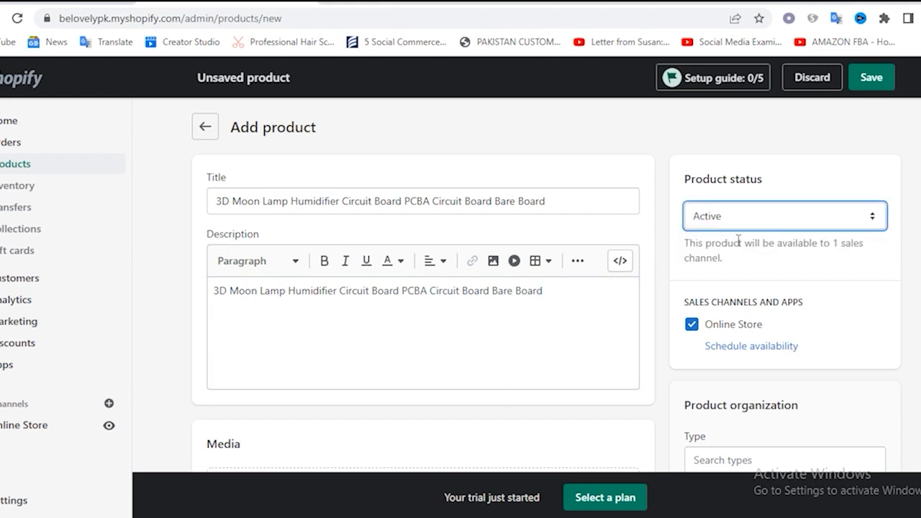
scroll(673, 244, down, 3)
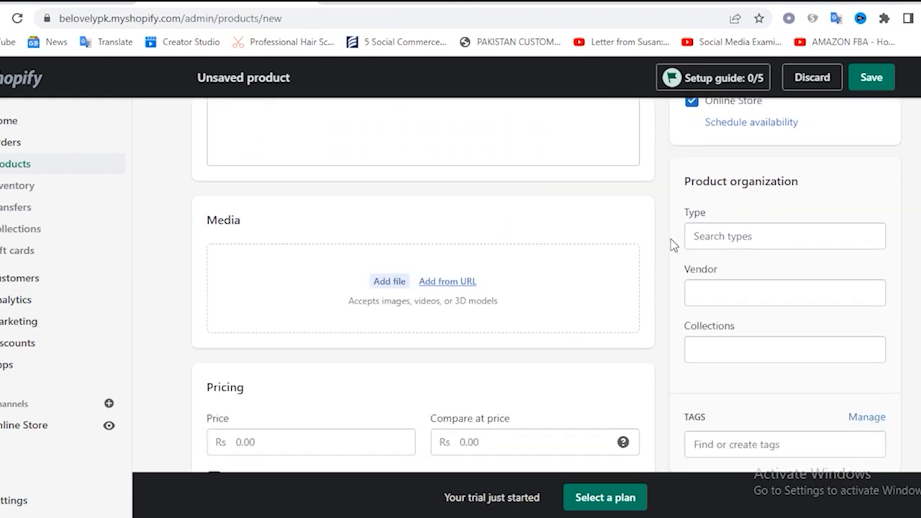
click(381, 285)
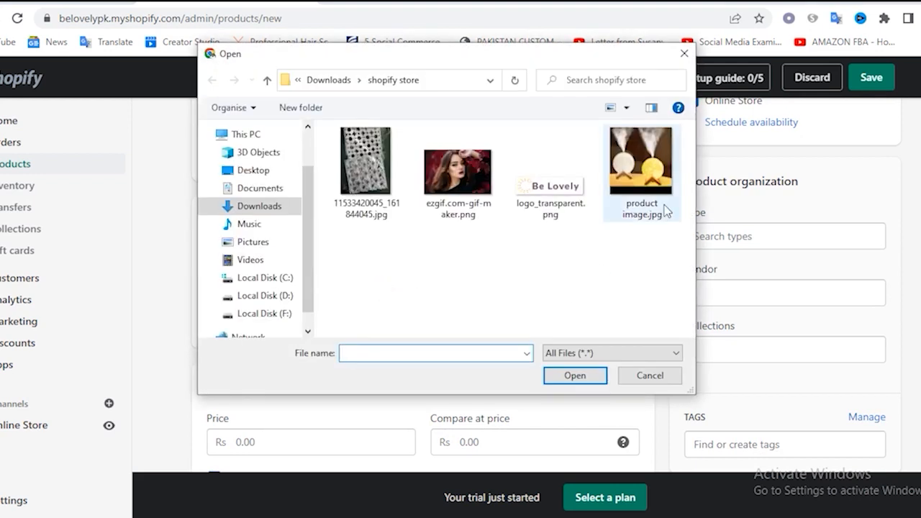
click(643, 188)
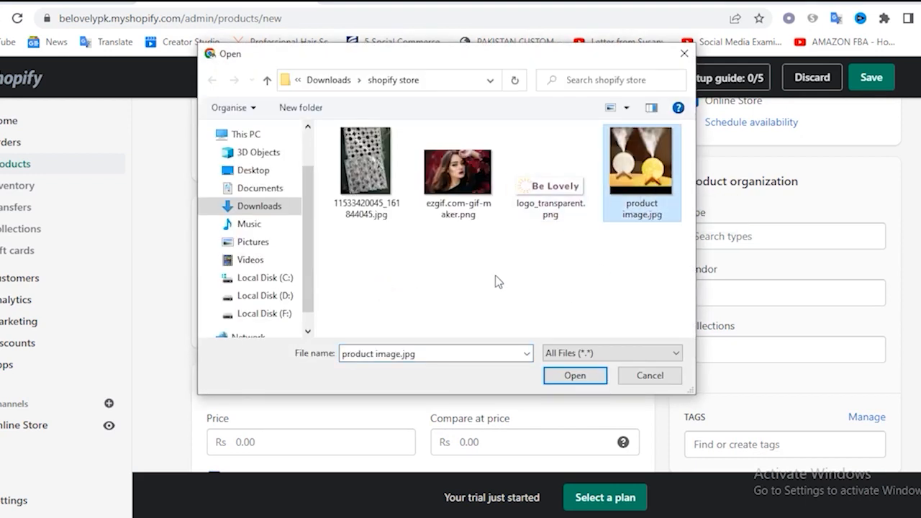
ctrl+scroll(429, 290, down, 1)
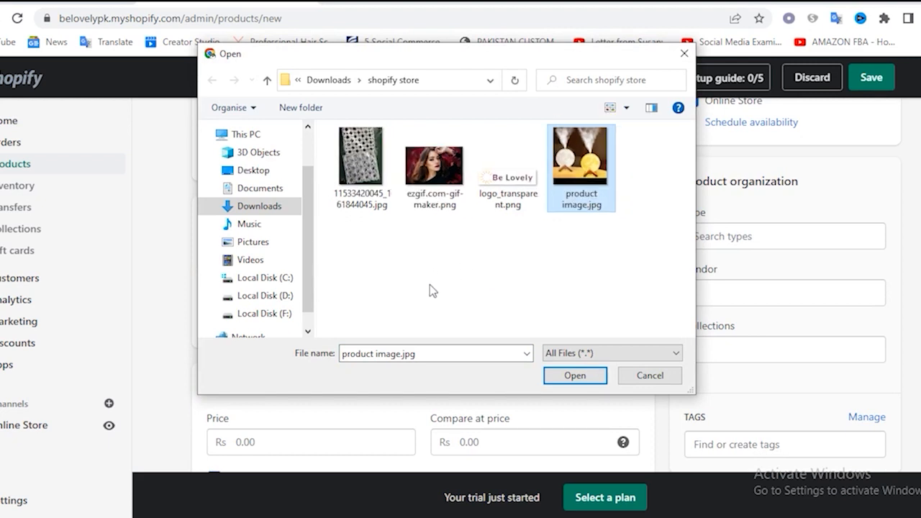
ctrl+click(367, 182)
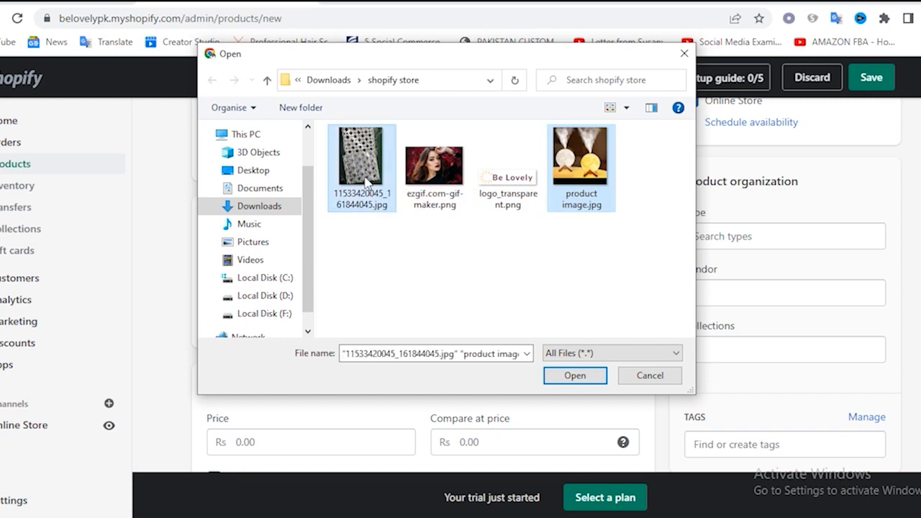
click(576, 380)
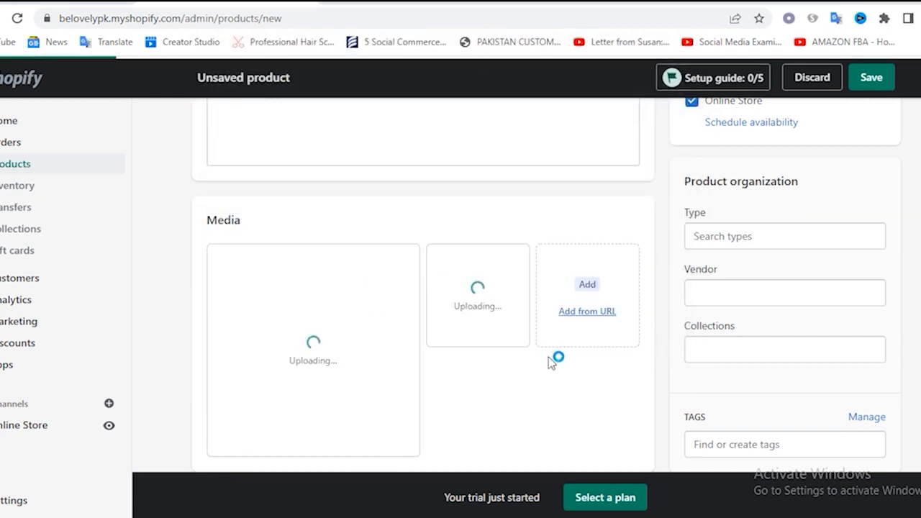
Add the product to the Instruments collection
scroll(896, 326, down, 1)
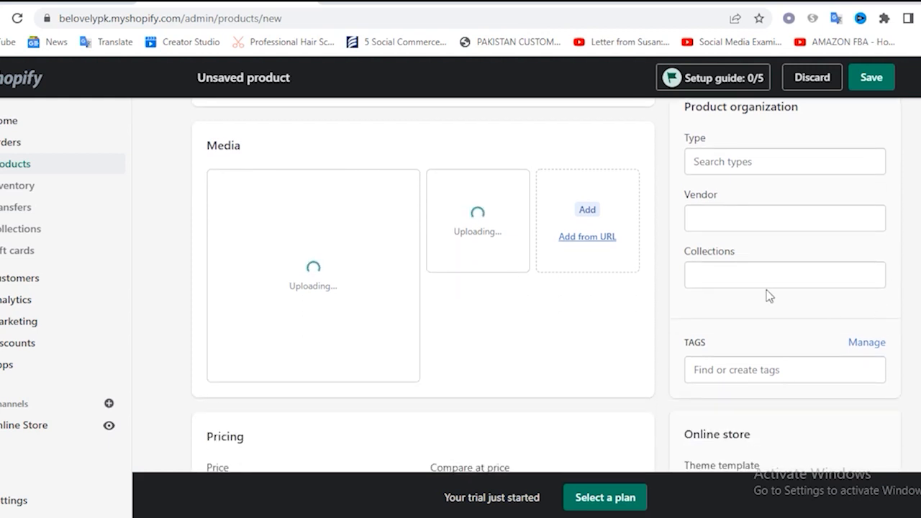
click(735, 273)
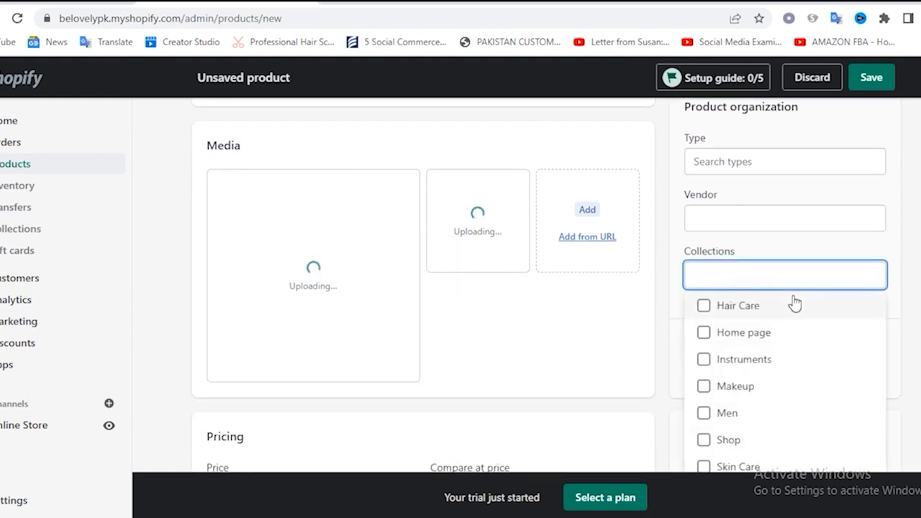
scroll(789, 401, down, 1)
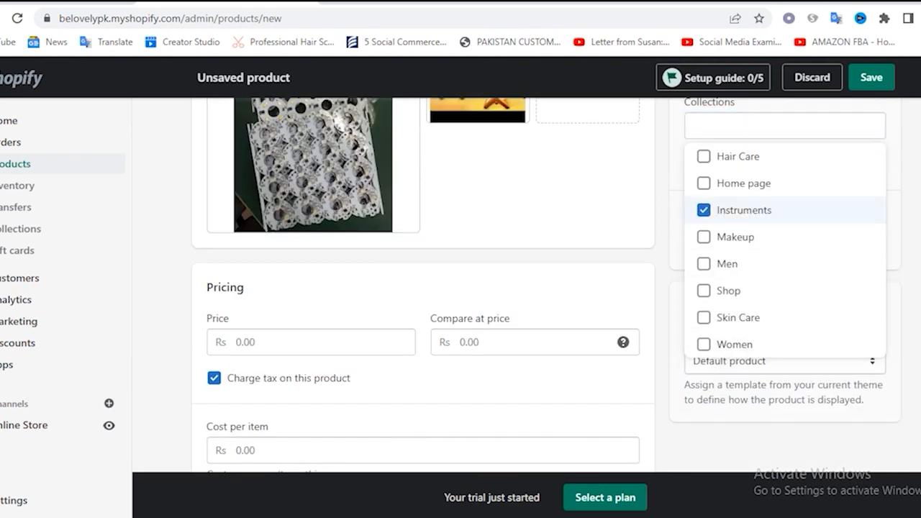
Reorder the media so the moon lamp photo comes first, and save the product
scroll(508, 292, up, 3)
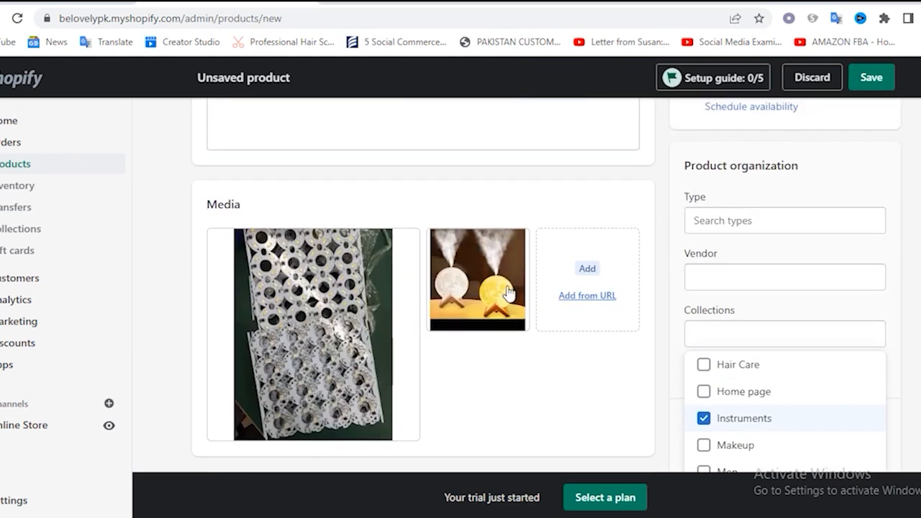
drag(451, 303, 518, 294)
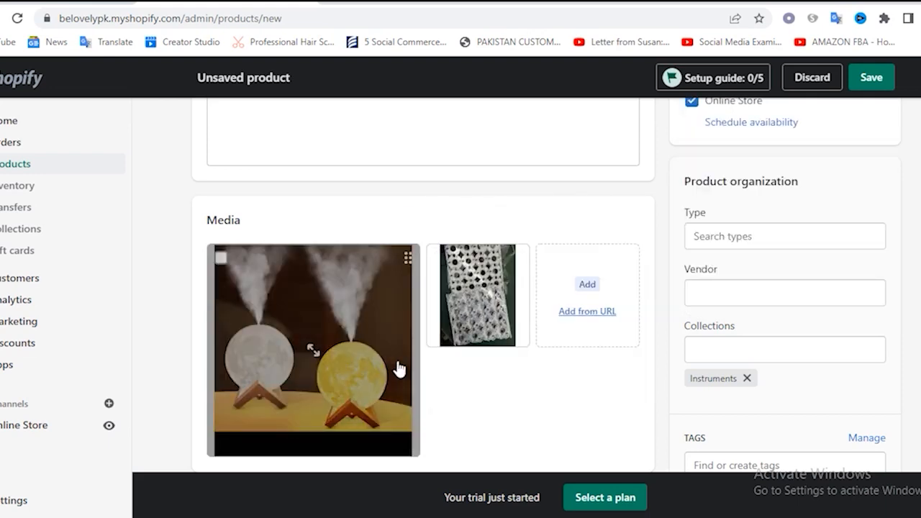
click(868, 80)
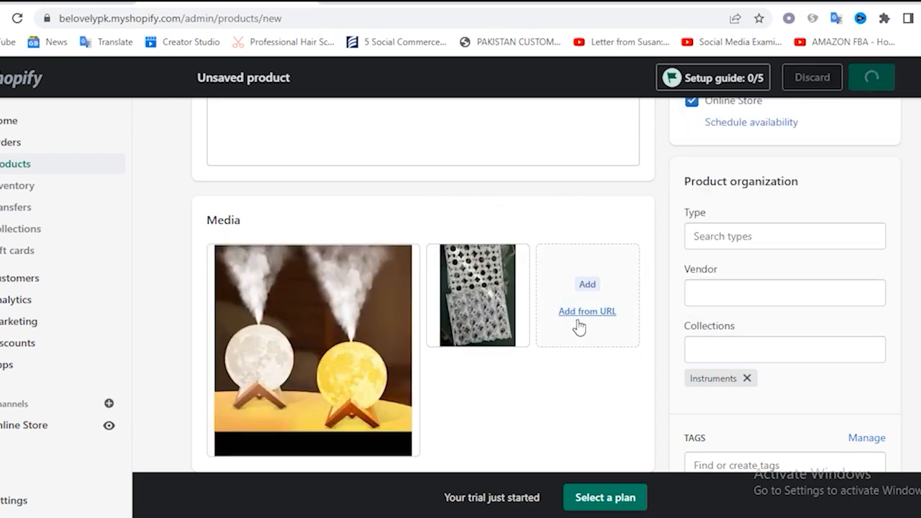
Set the product's price to Rs 2,500.00 and its compare-at price to Rs 3,500.00
scroll(624, 314, down, 3)
scroll(624, 314, down, 2)
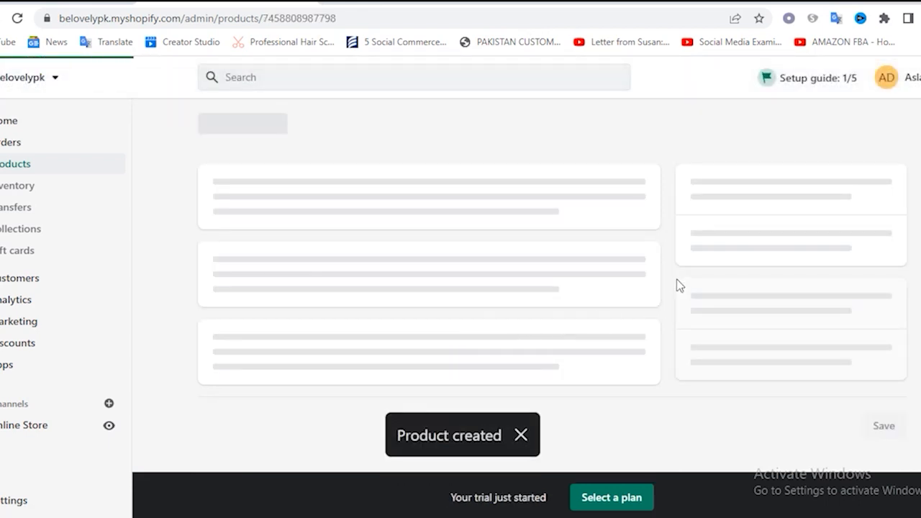
scroll(590, 282, down, 7)
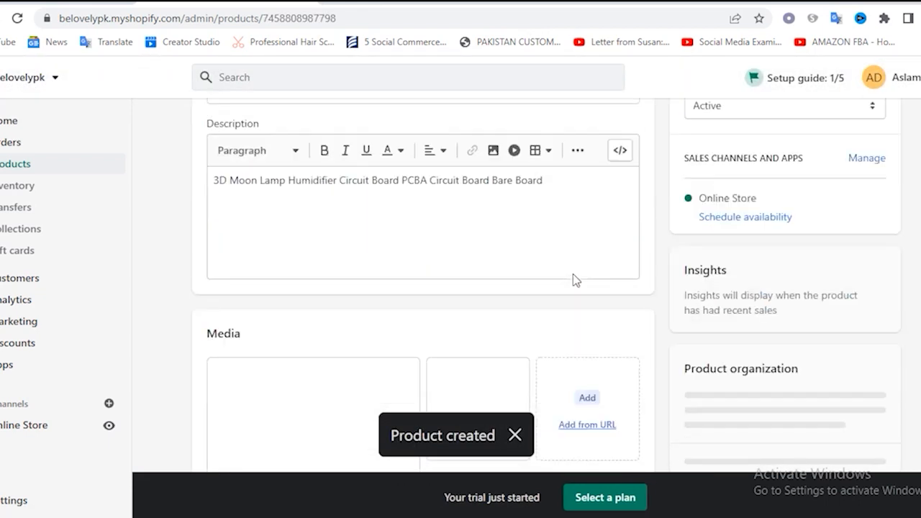
scroll(575, 280, down, 5)
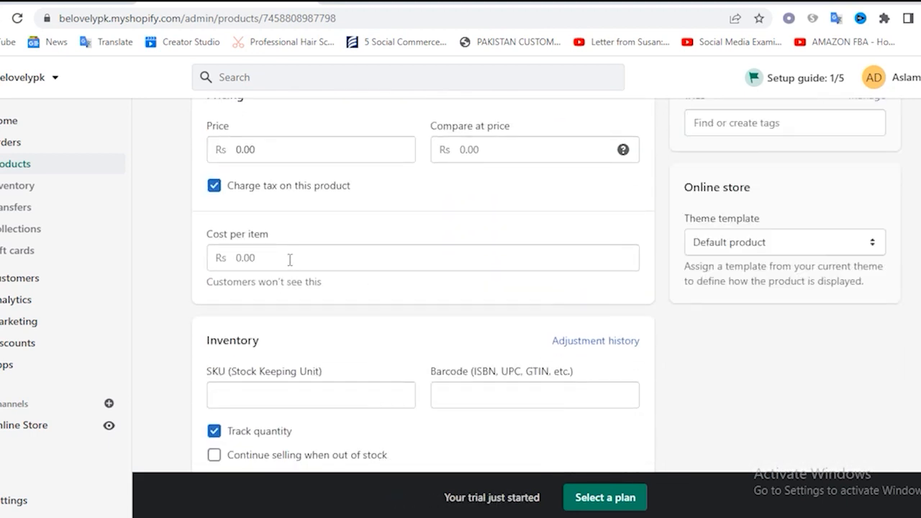
click(289, 259)
scroll(358, 267, up, 2)
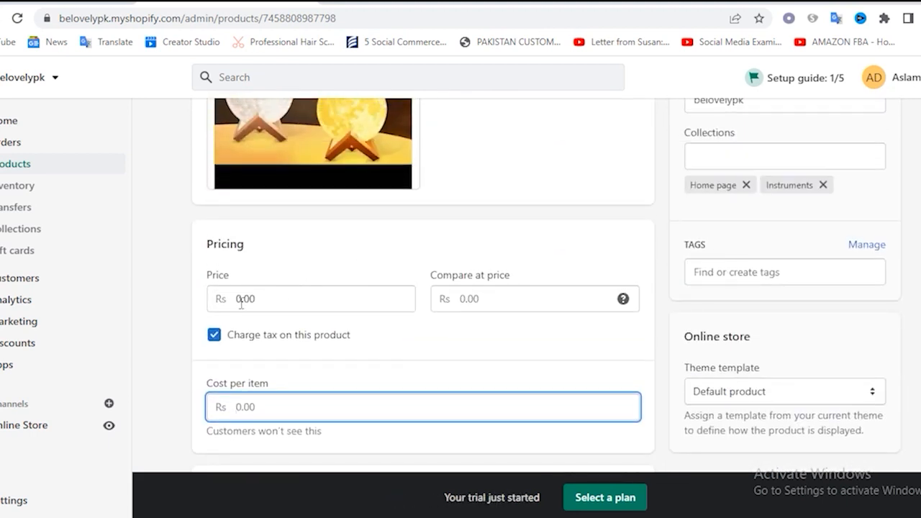
click(239, 298)
text(2500.00)
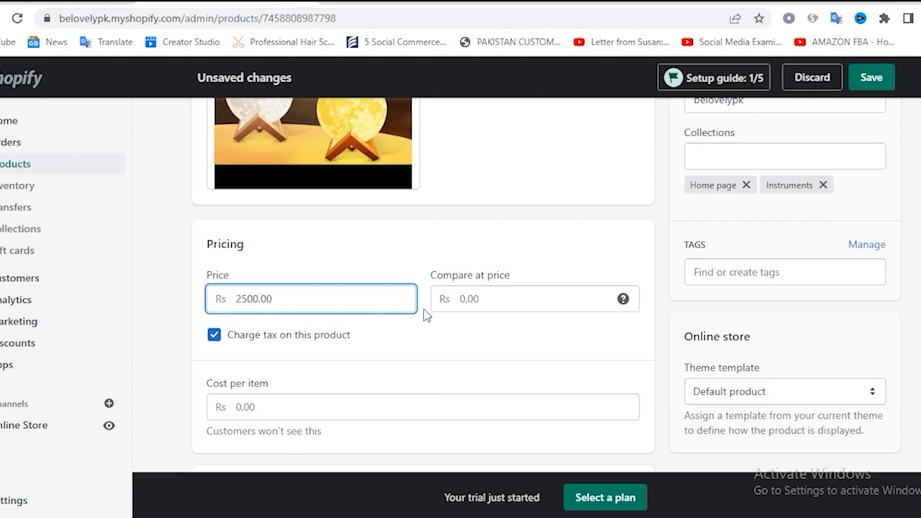
click(468, 301)
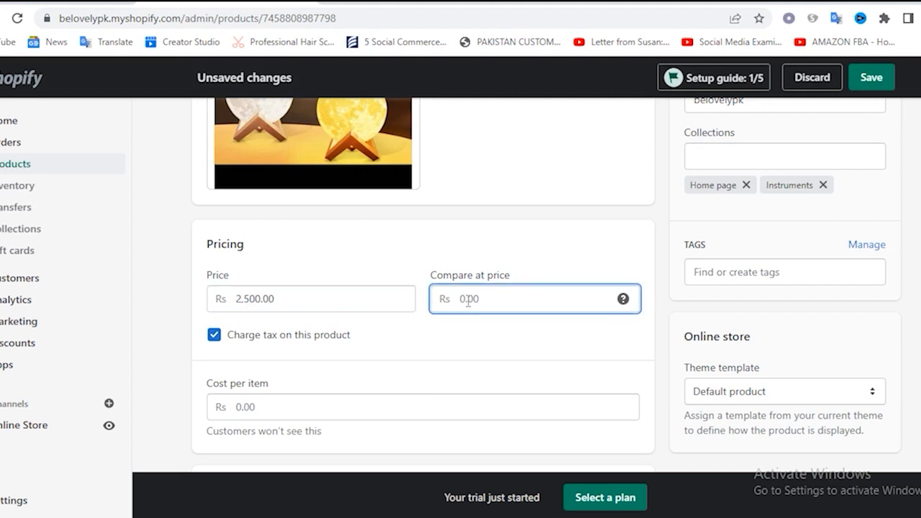
Enter the product's cost per item and save the changes
click(259, 406)
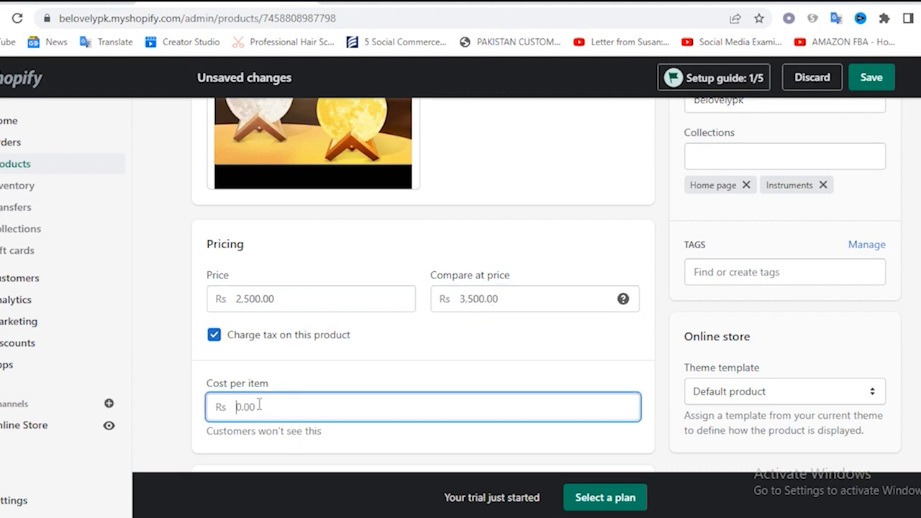
text(2)
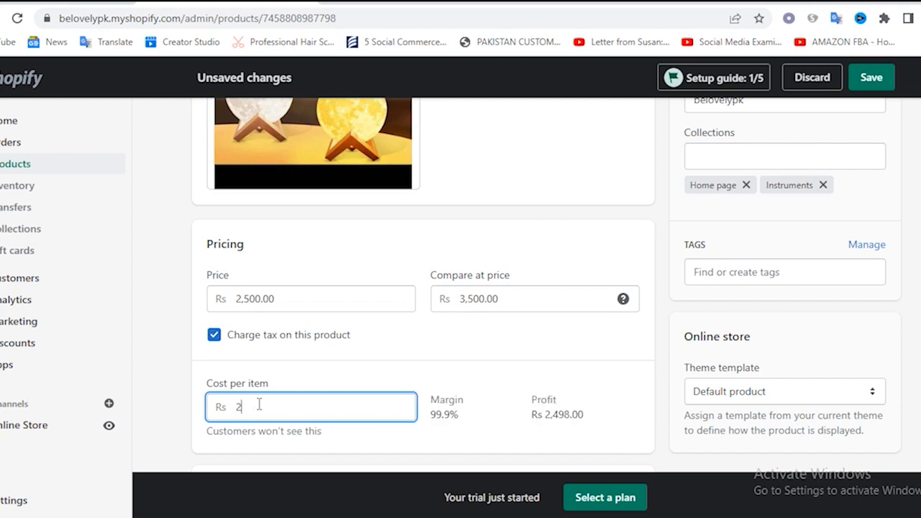
key(BackSpace)
text(15-)
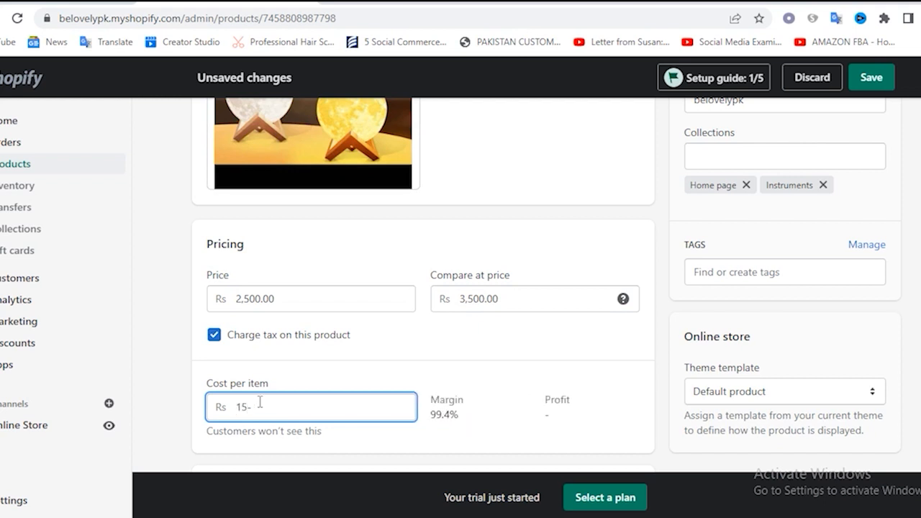
scroll(323, 309, down, 15)
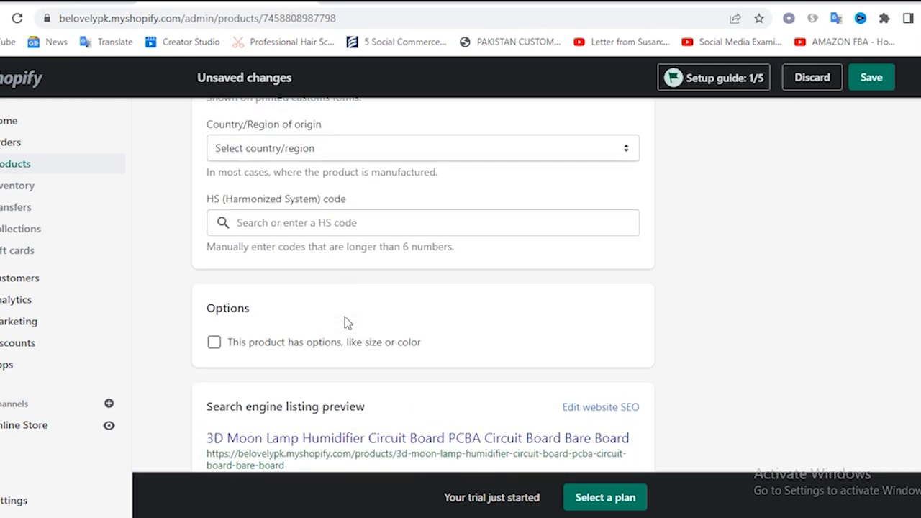
scroll(345, 322, up, 15)
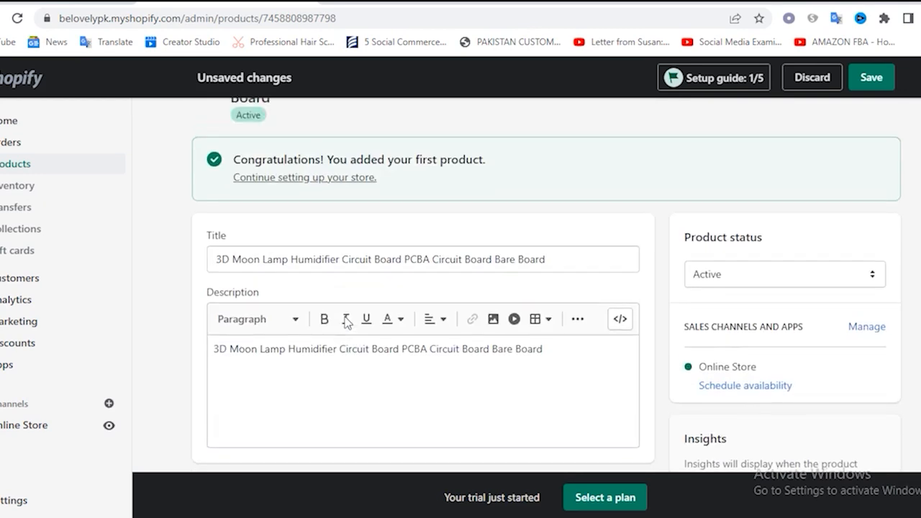
click(871, 78)
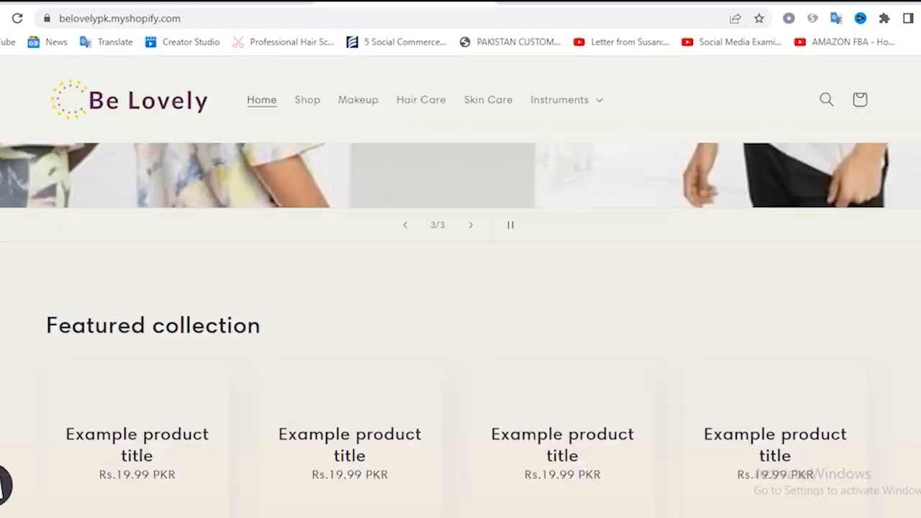
Check the moon lamp product in the live store's Featured Products section and on its product page
click(136, 115)
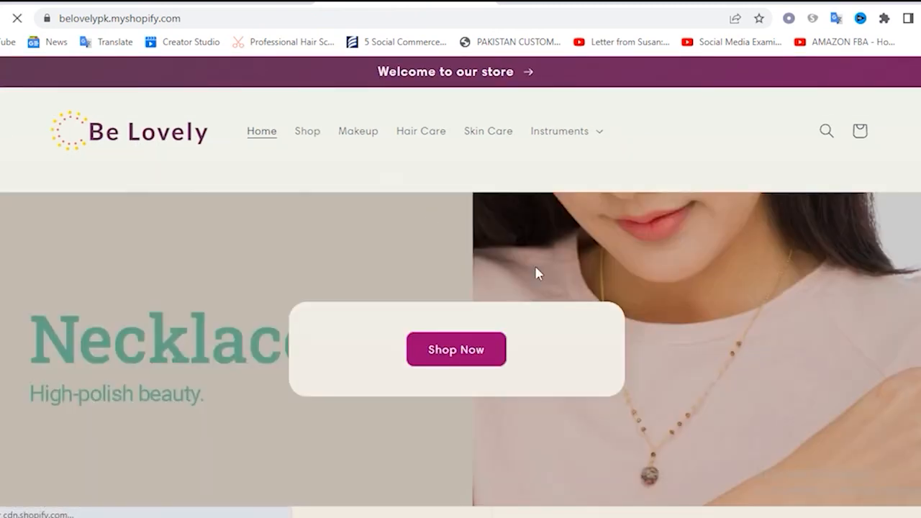
scroll(545, 267, down, 8)
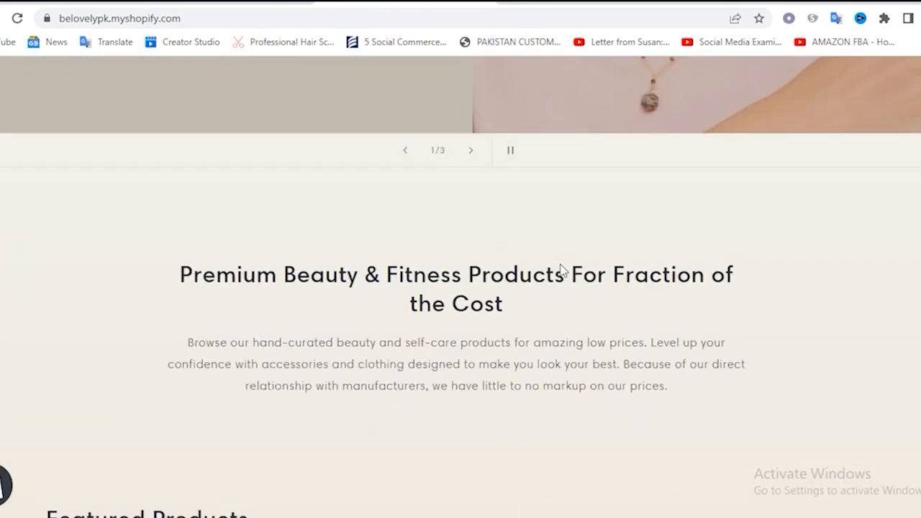
scroll(562, 264, down, 2)
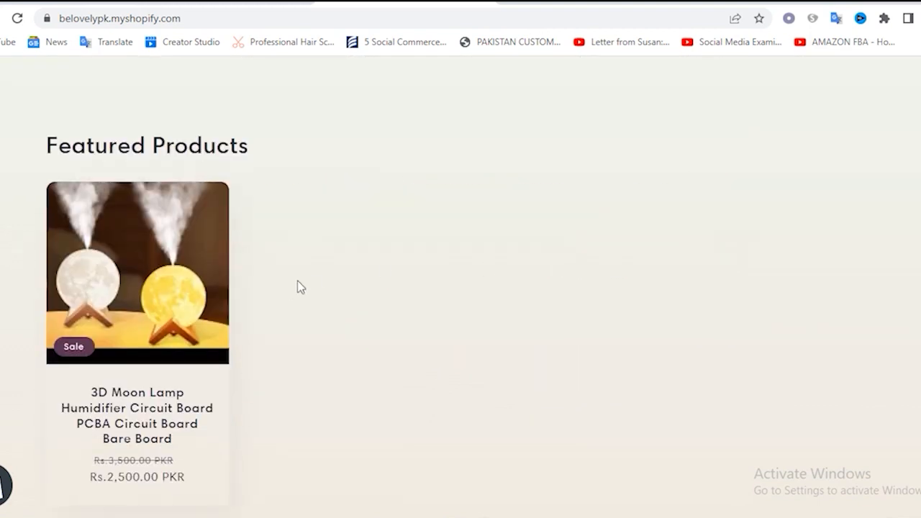
scroll(298, 286, down, 1)
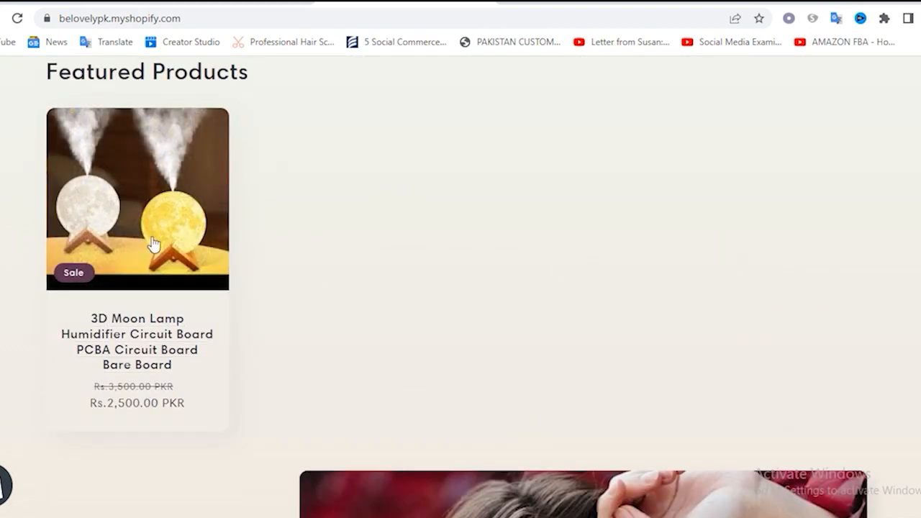
click(166, 202)
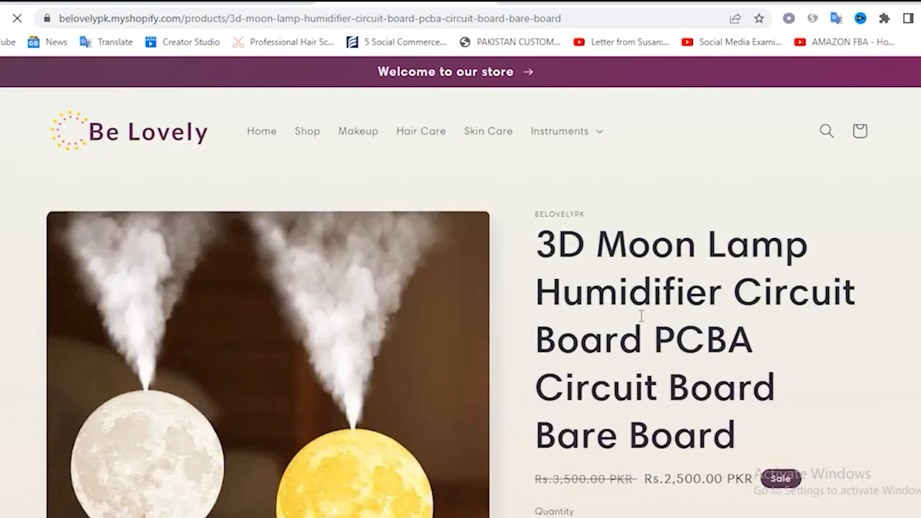
scroll(642, 314, down, 9)
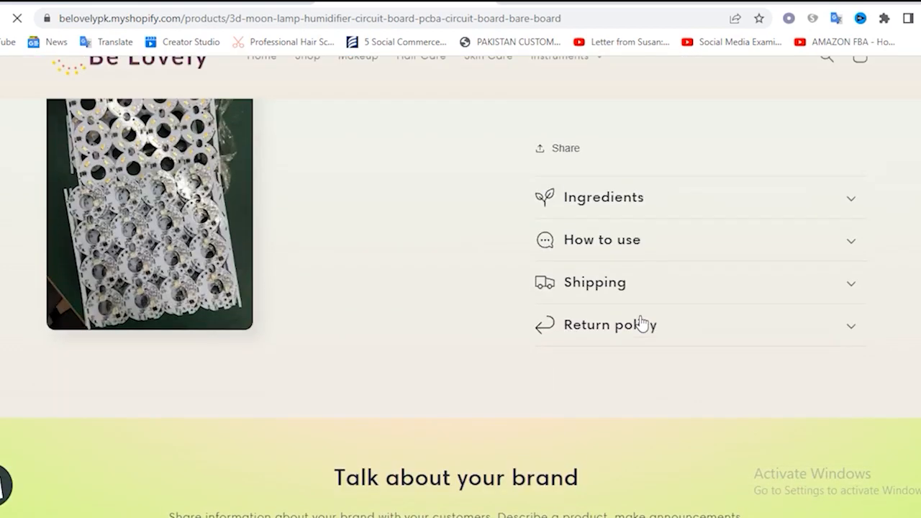
scroll(640, 323, up, 10)
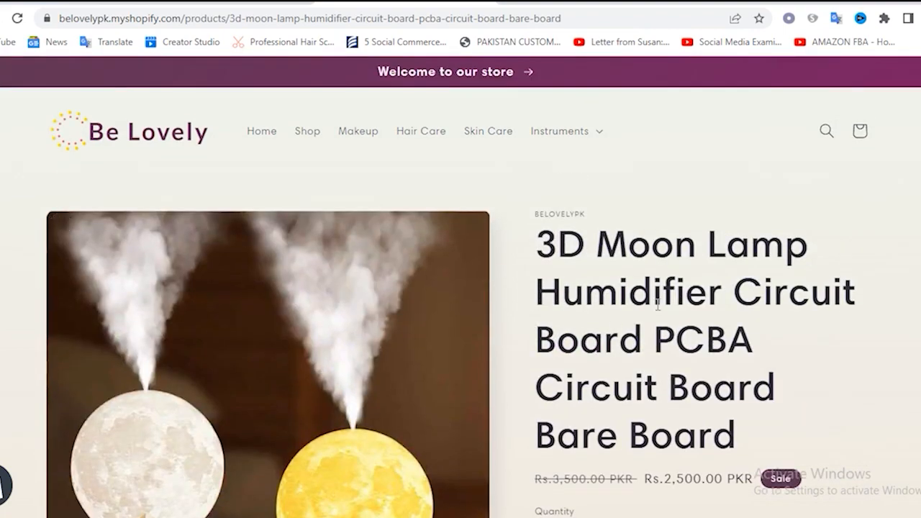
Look through the moon lamp product page from the price down to the footer and back up
scroll(768, 291, down, 10)
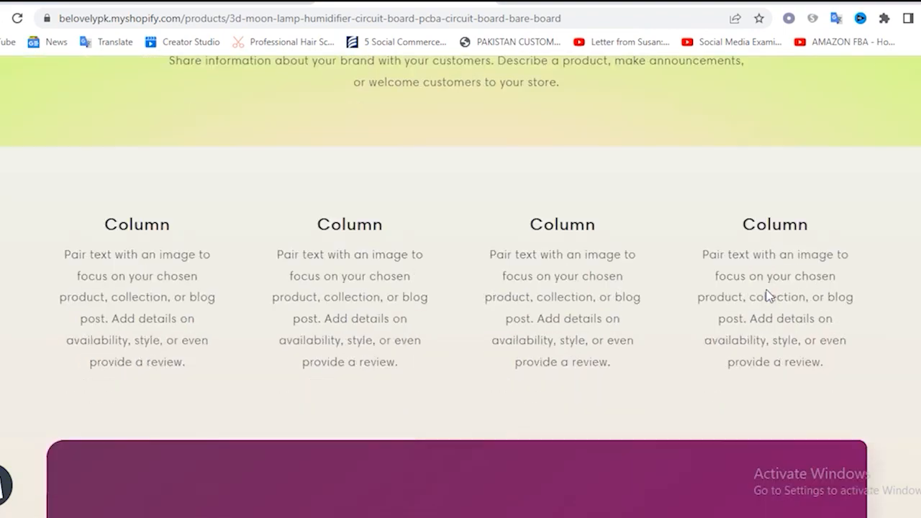
scroll(430, 361, down, 10)
scroll(402, 306, down, 10)
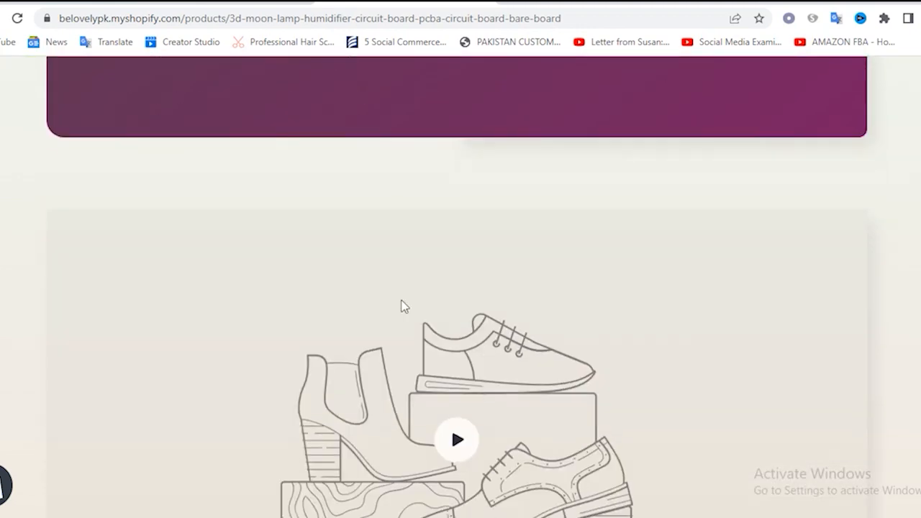
scroll(516, 295, down, 4)
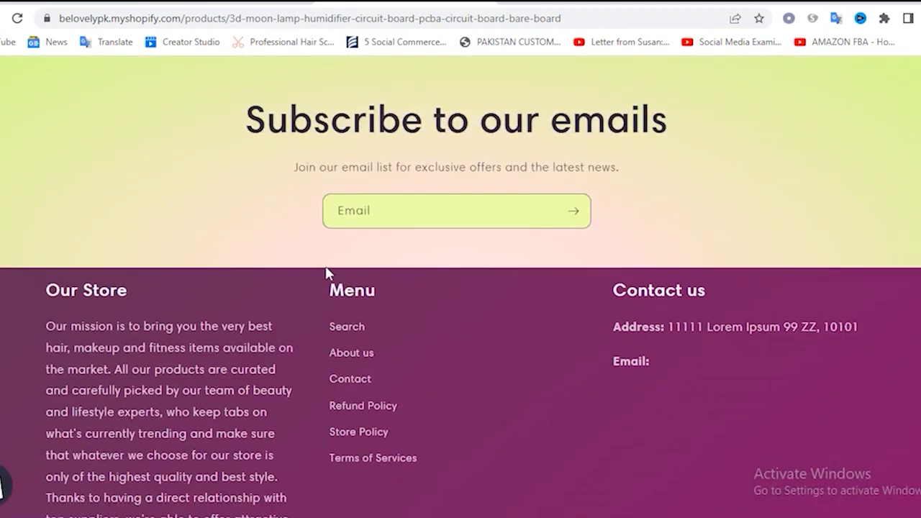
scroll(506, 193, up, 8)
scroll(506, 193, up, 5)
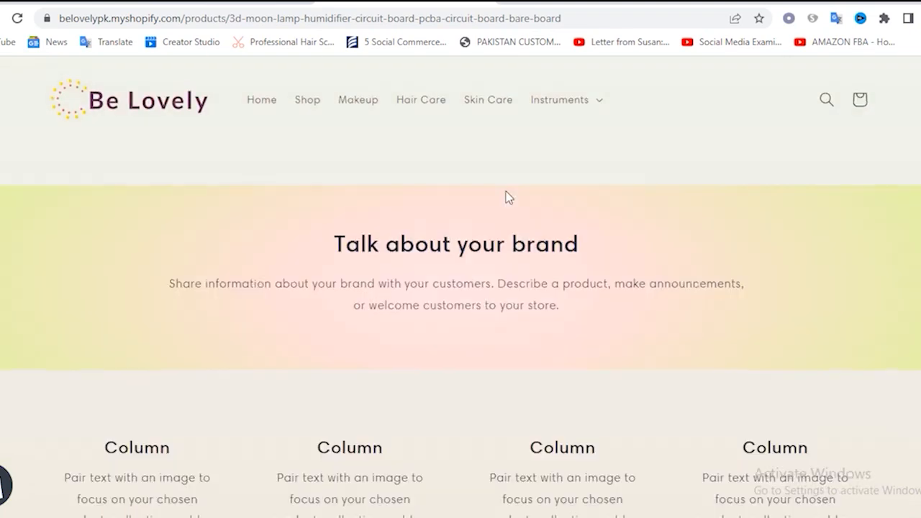
scroll(508, 196, up, 10)
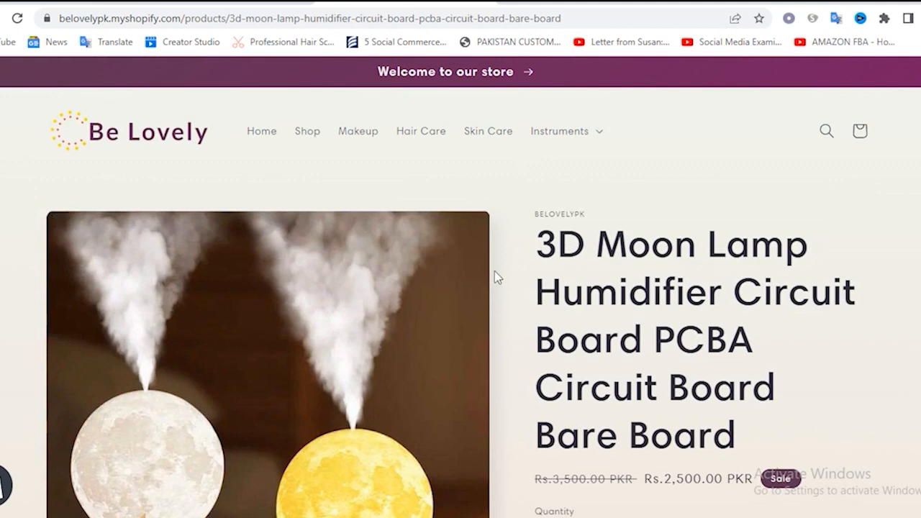
Open the AliExpress website in a separate browser tab
click(508, 2)
text(aliexpress.com)
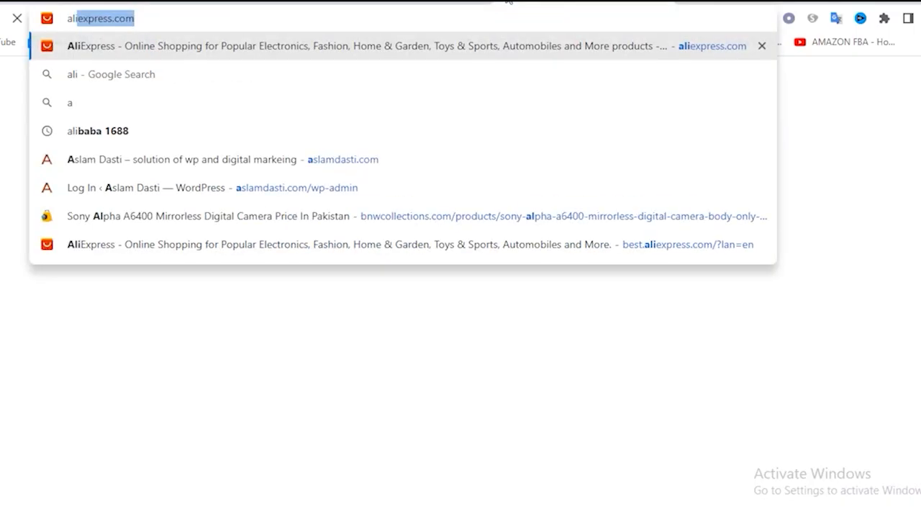
key(Return)
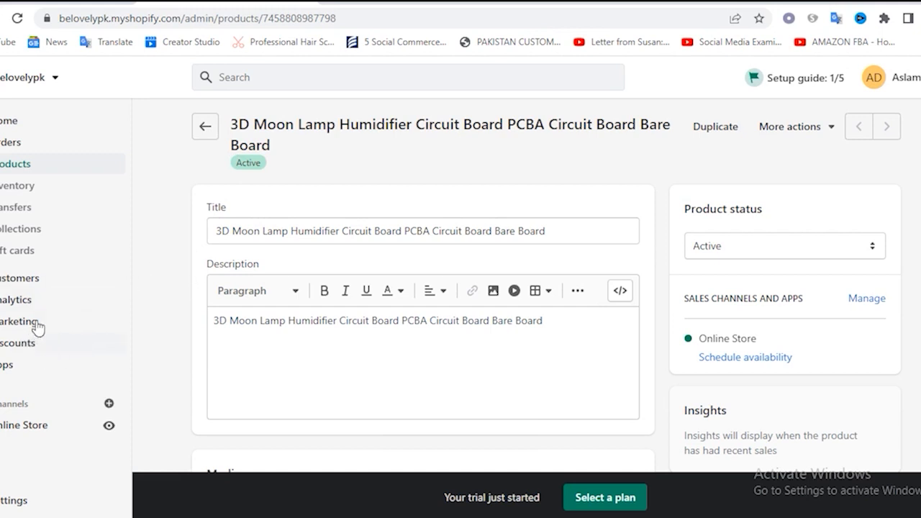
Open the full "Try dropshipping" app collection in the Shopify App Store from the store admin's app recommendations
click(8, 366)
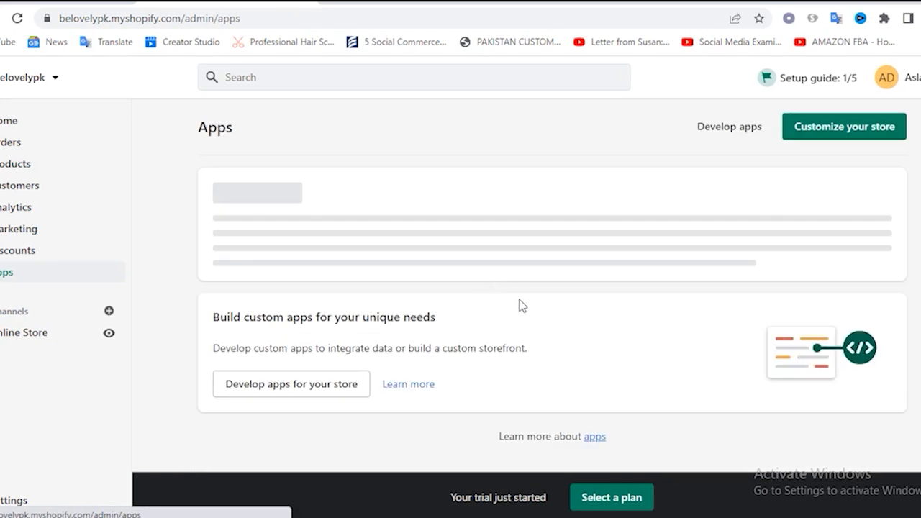
scroll(521, 304, down, 5)
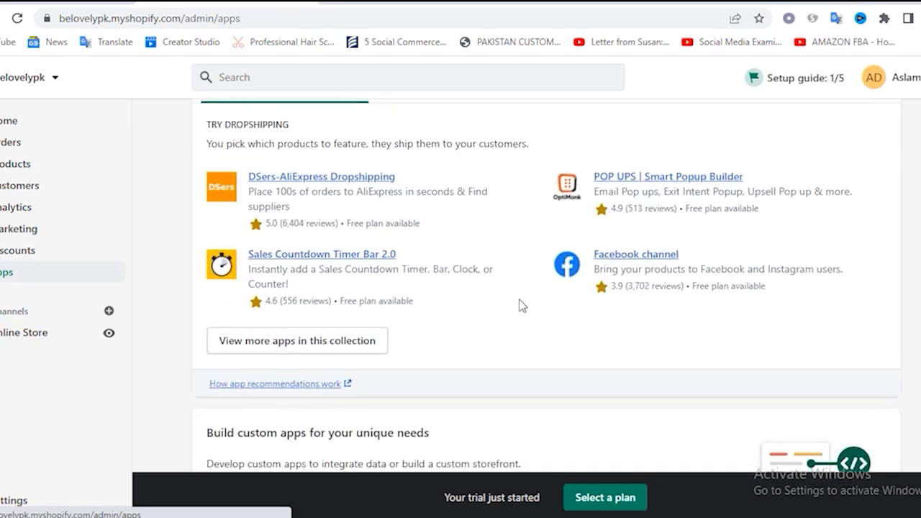
click(319, 245)
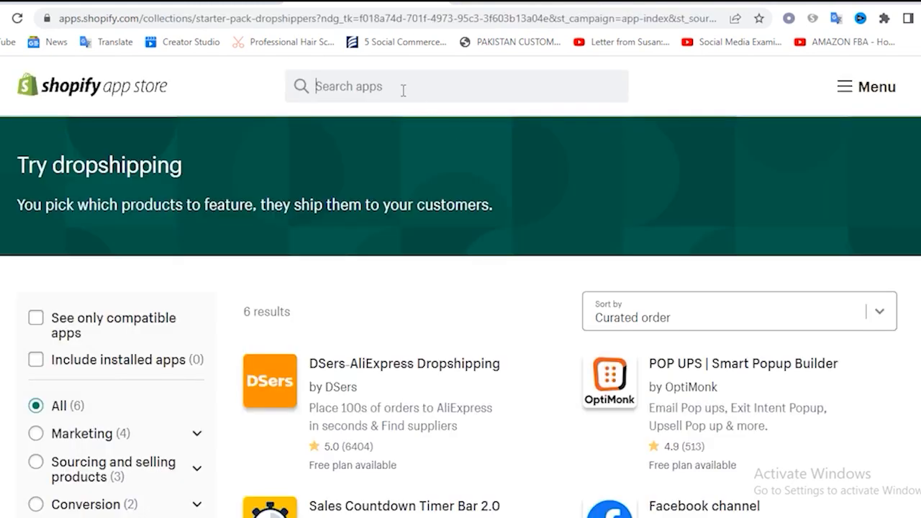
Search the app store for Oberlo and open the "Oberlo - Dropshipping App" listing
click(403, 88)
text(ob)
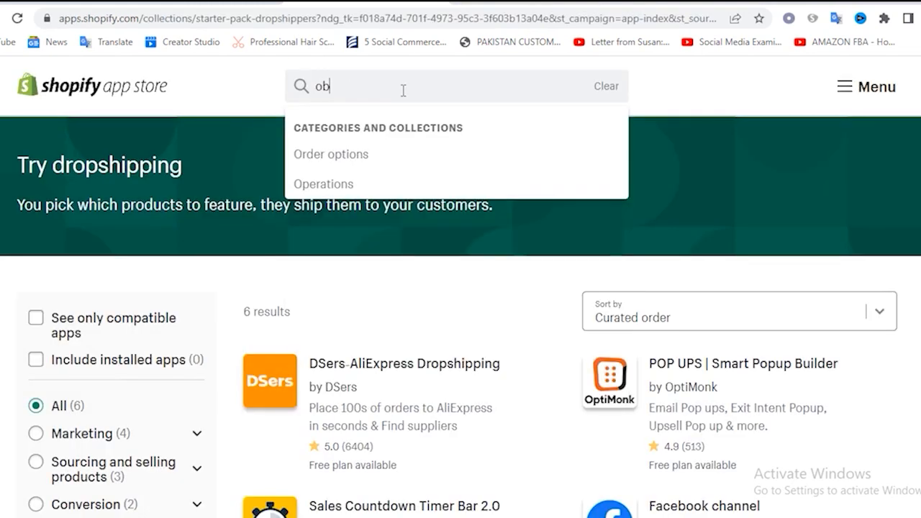
text(er)
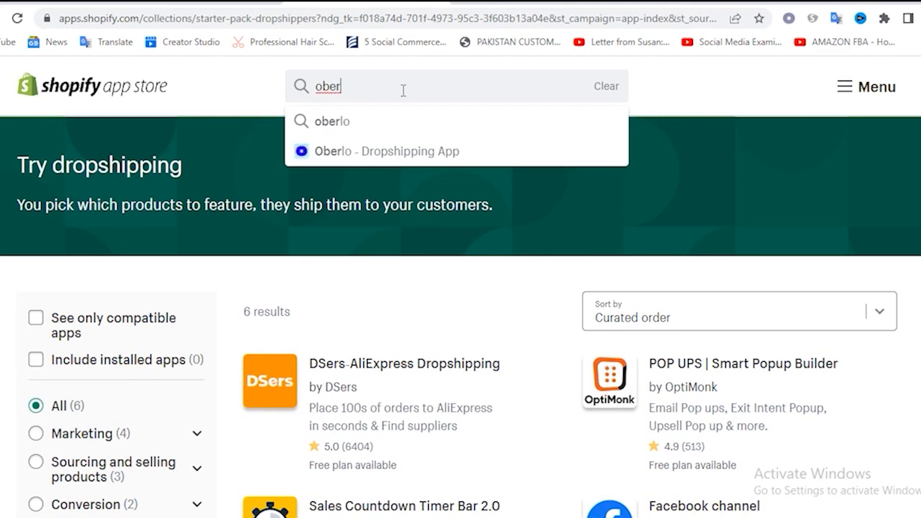
text(l)
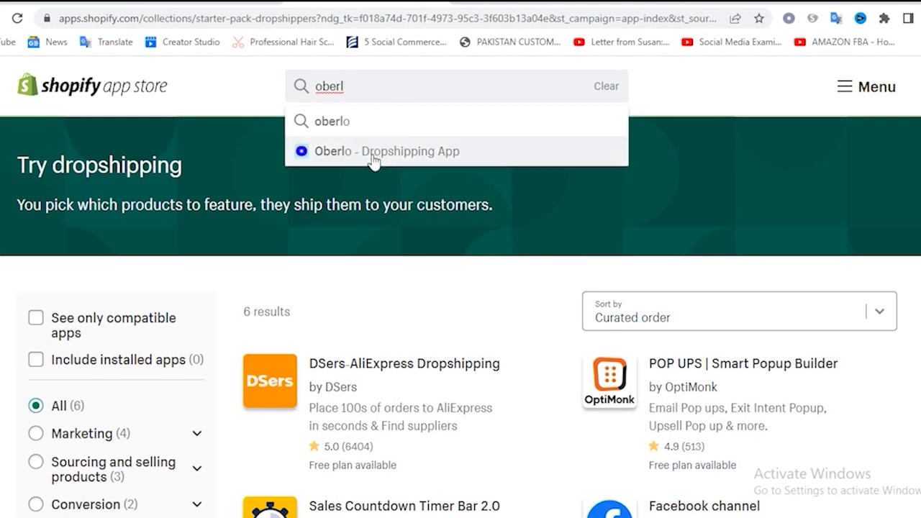
click(370, 153)
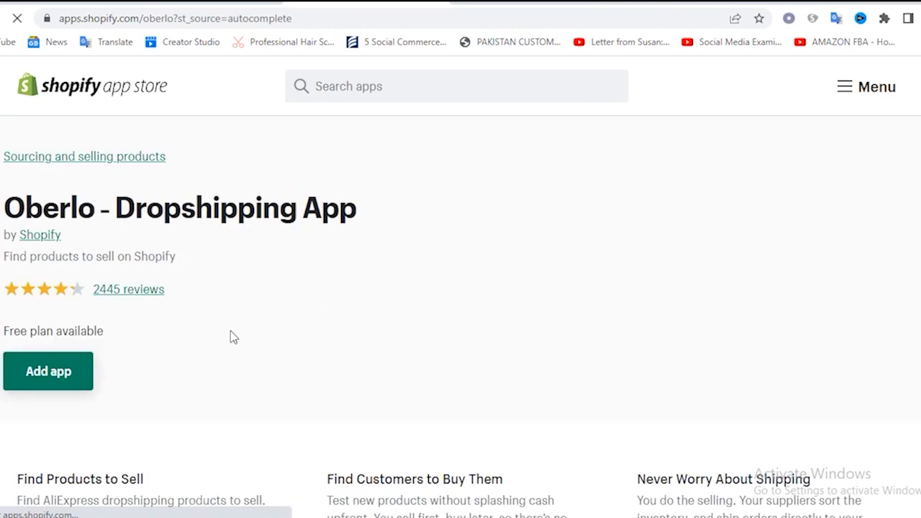
Add the Oberlo app to the belovelypk store, review the access it requests, and install it
click(47, 382)
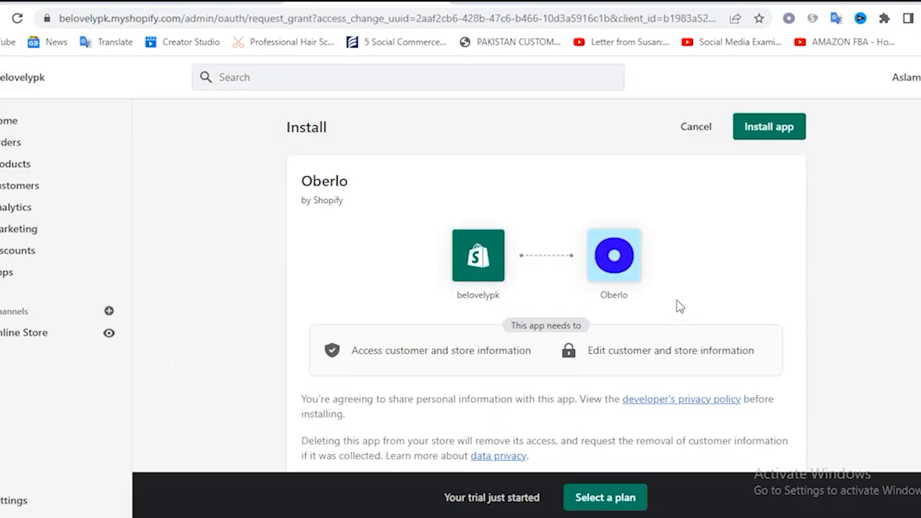
scroll(753, 295, down, 2)
scroll(580, 249, up, 2)
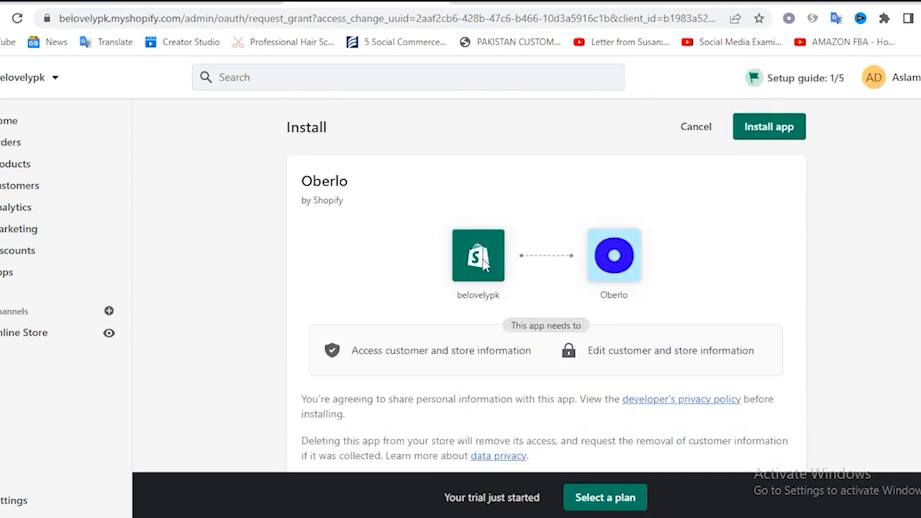
scroll(645, 302, down, 8)
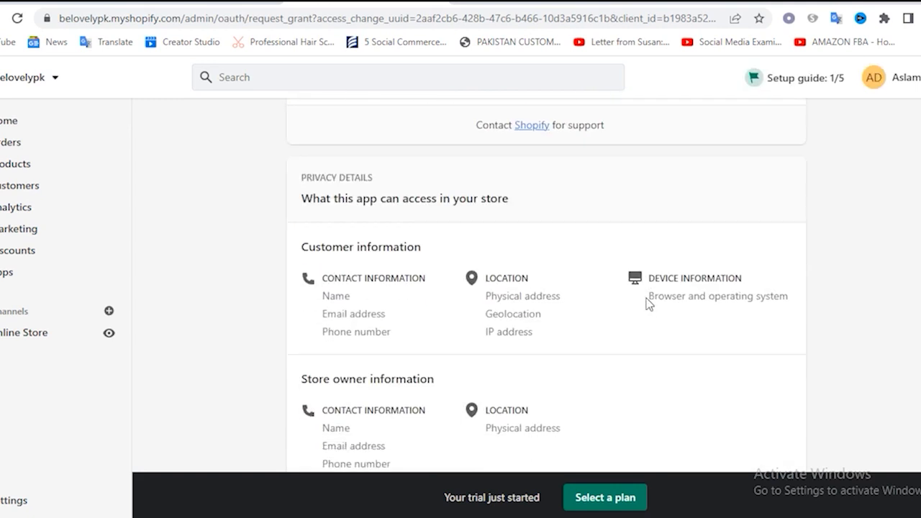
scroll(647, 303, up, 2)
scroll(648, 304, up, 6)
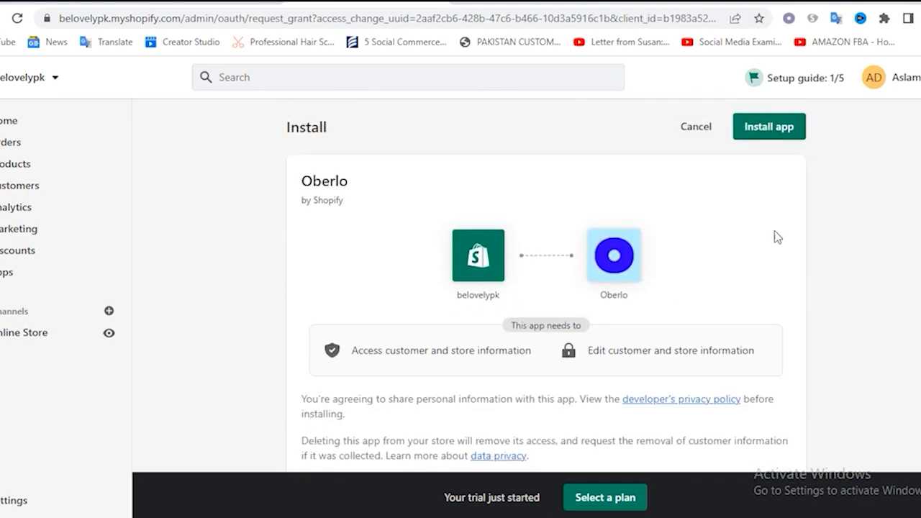
click(783, 132)
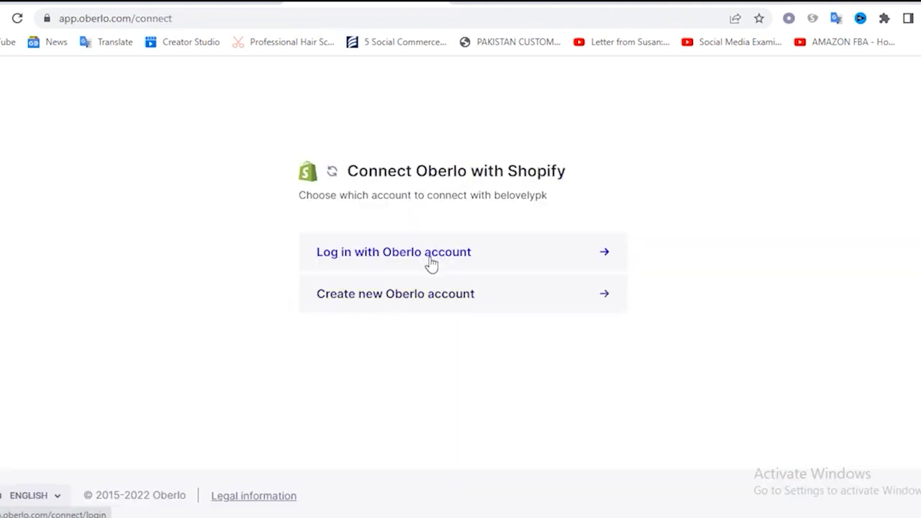
Create a new free Oberlo account connected to the store by entering the account email and password
click(405, 300)
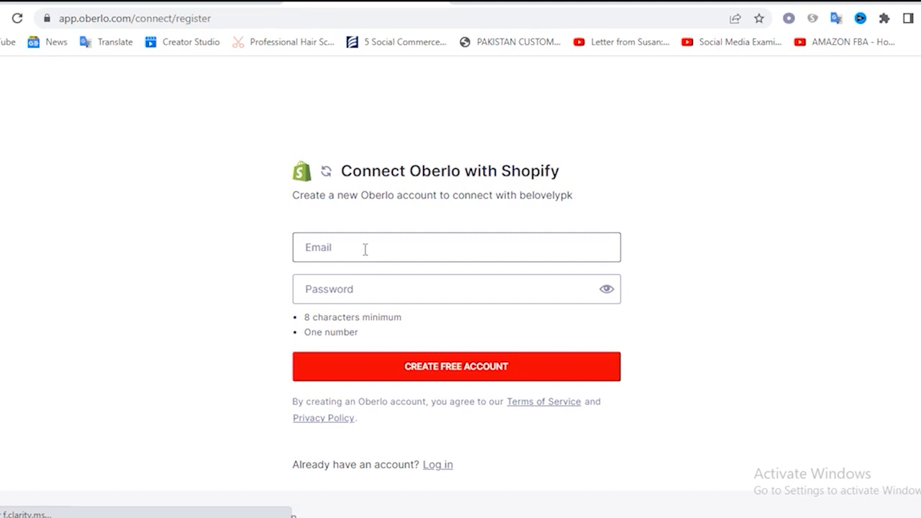
click(365, 250)
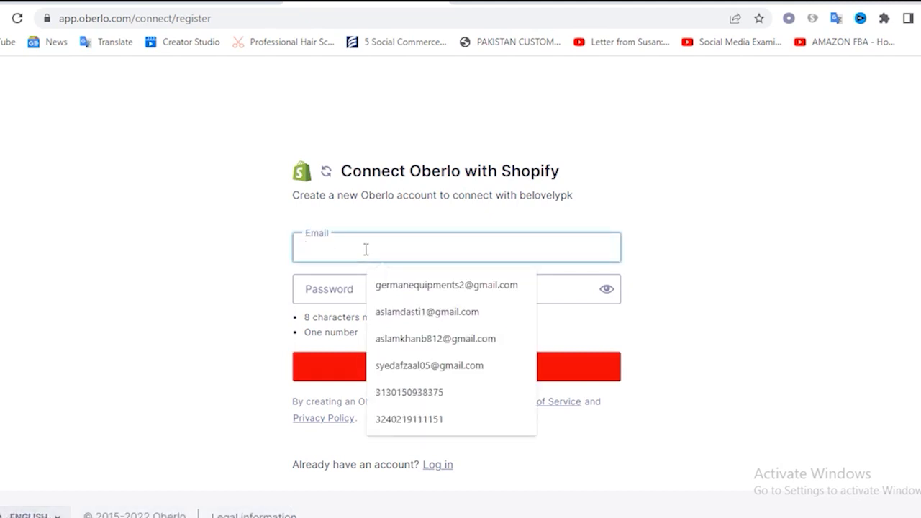
key(ctrl+v)
click(355, 288)
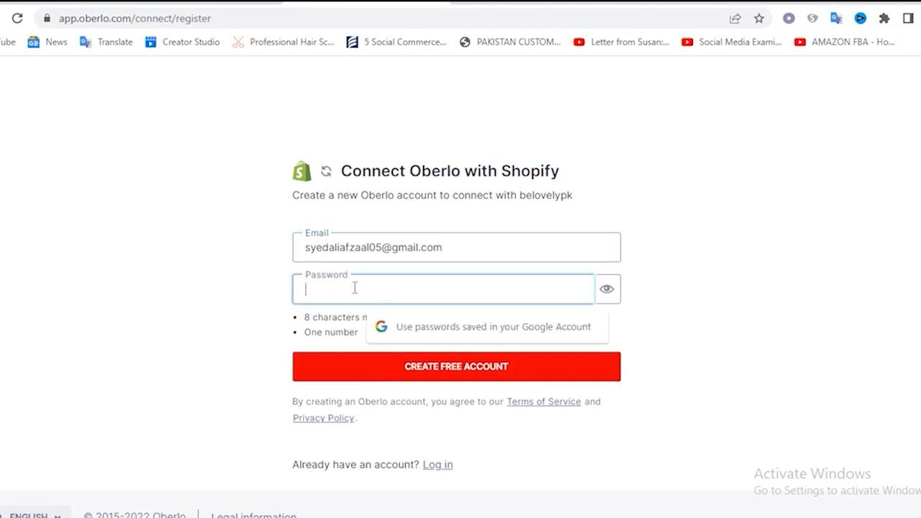
text(••••••)
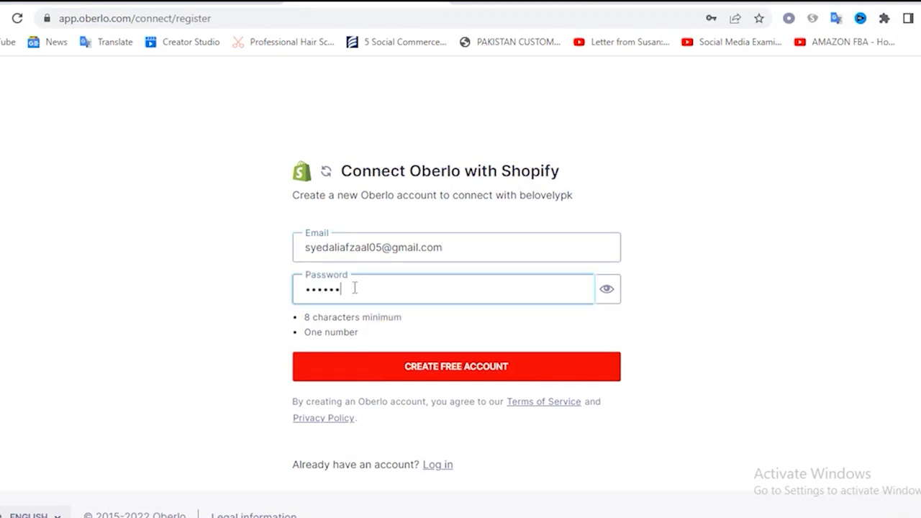
text(••)
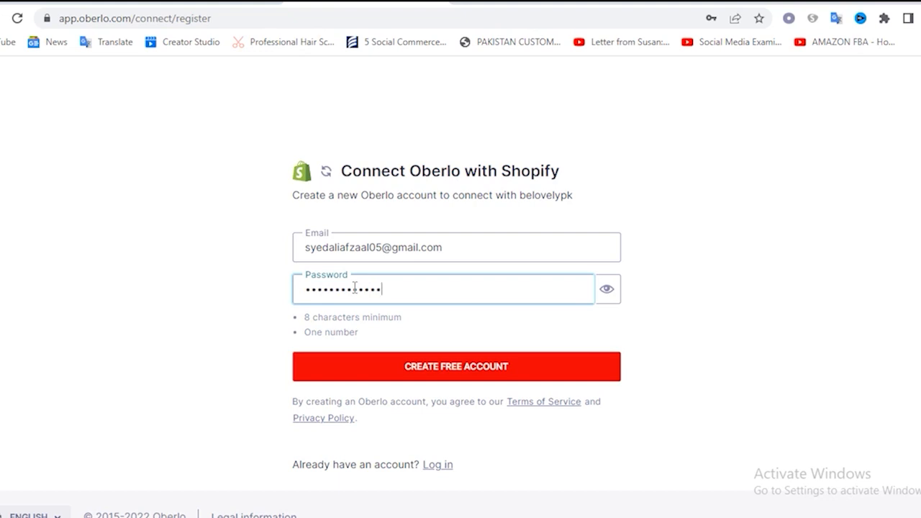
click(448, 371)
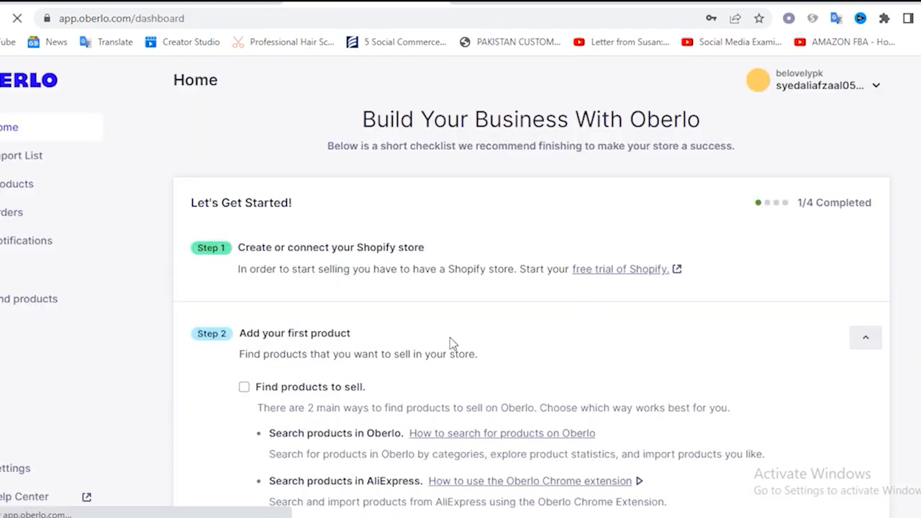
Mark "Find products to sell" and "Import product to your Shopify store" as done in Step 2 of the Oberlo checklist
click(244, 387)
scroll(321, 384, down, 3)
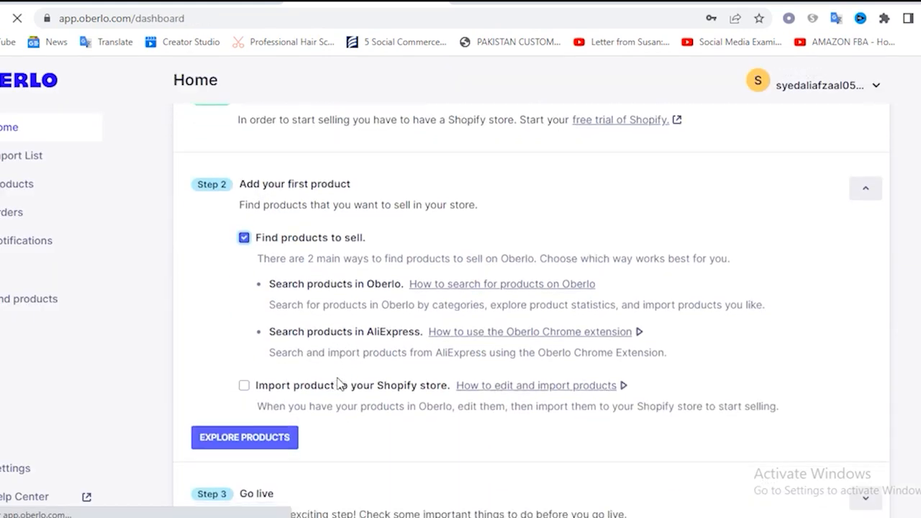
click(244, 311)
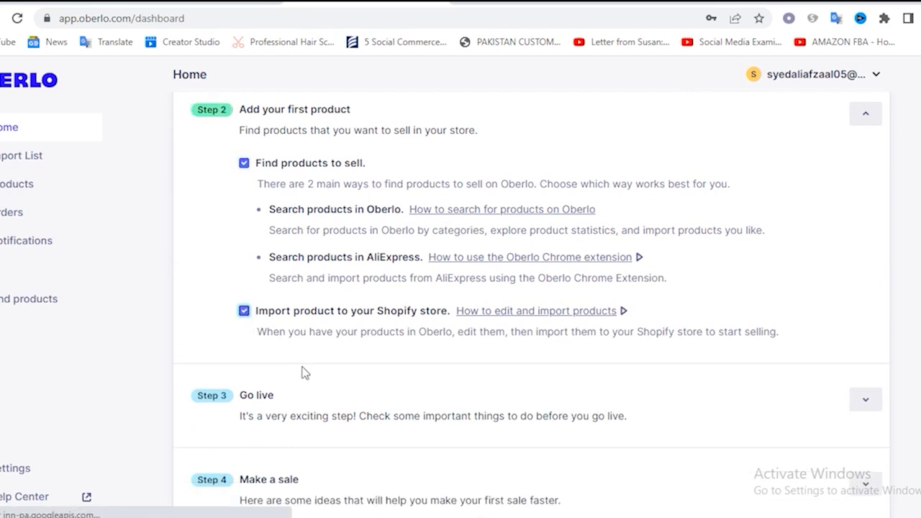
Expand Step 3 "Go live" and mark the store design, shipping settings, Shopify plan and store password removal tasks as done
scroll(314, 370, down, 2)
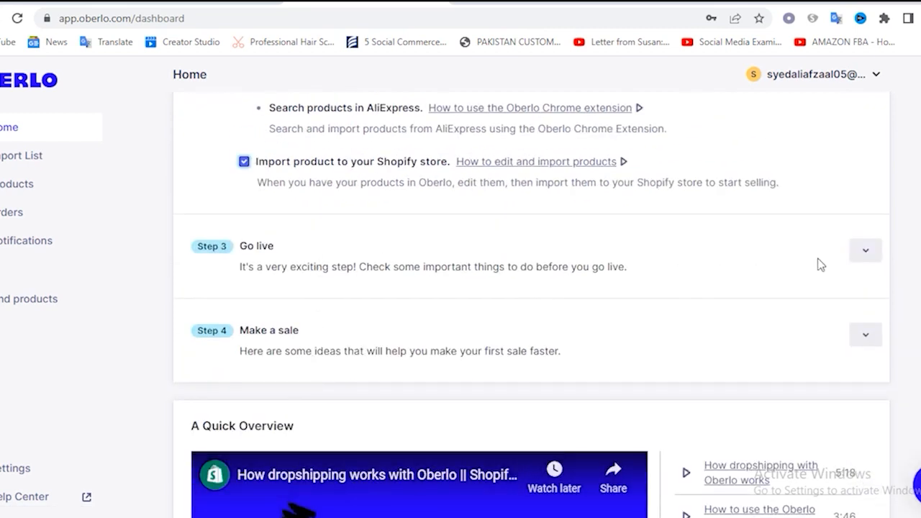
click(863, 251)
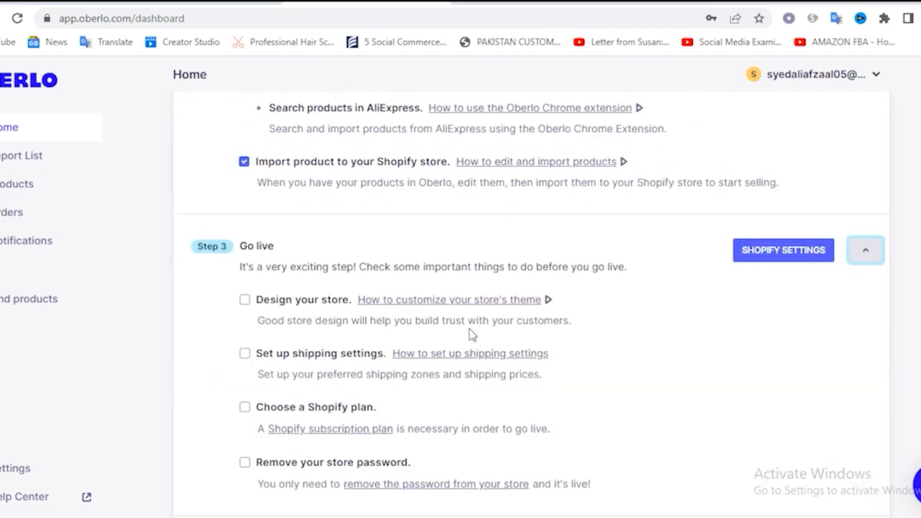
click(245, 302)
click(245, 354)
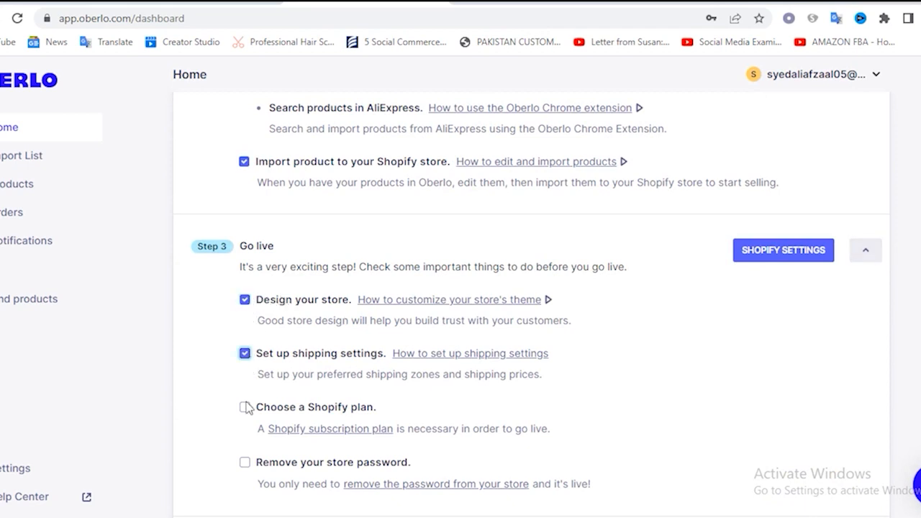
click(246, 407)
scroll(208, 374, down, 2)
click(245, 314)
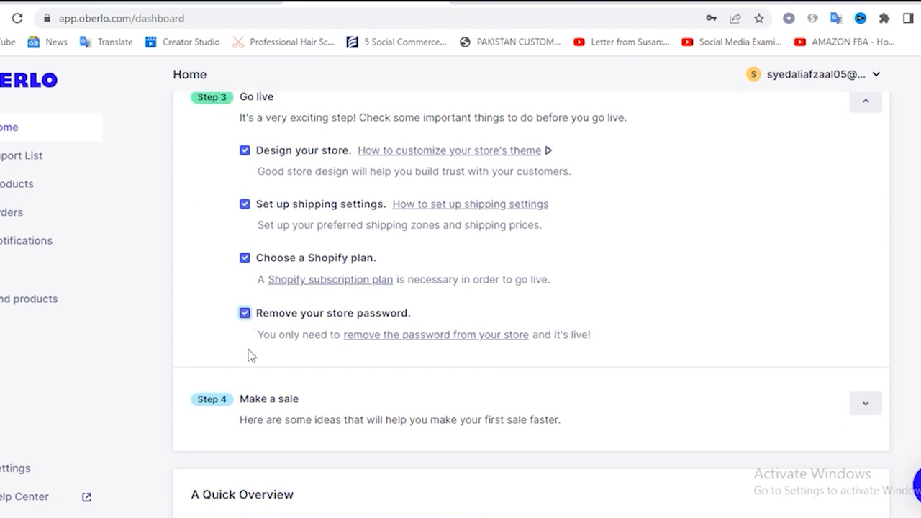
Expand Step 4 "Make a sale", mark "Optimize your store" and "Advertise your store" as done, and look over the dashboard
scroll(245, 367, down, 1)
click(864, 330)
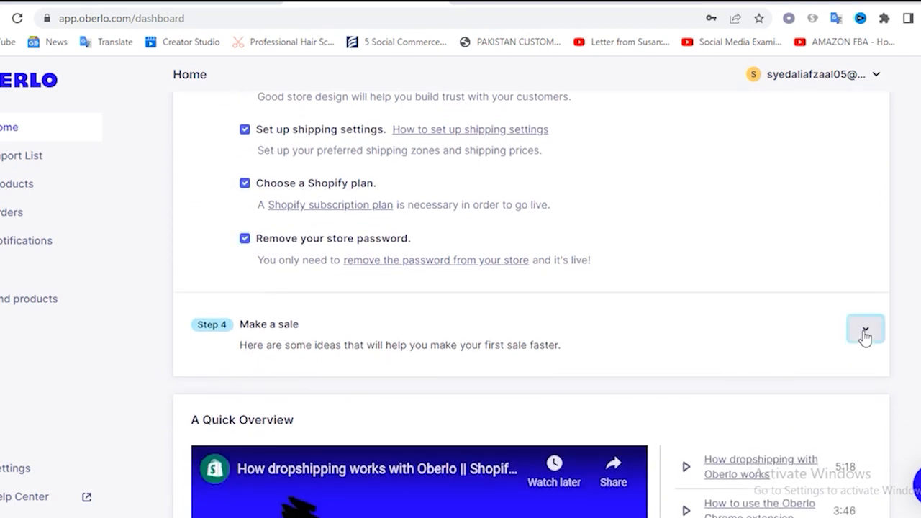
click(245, 379)
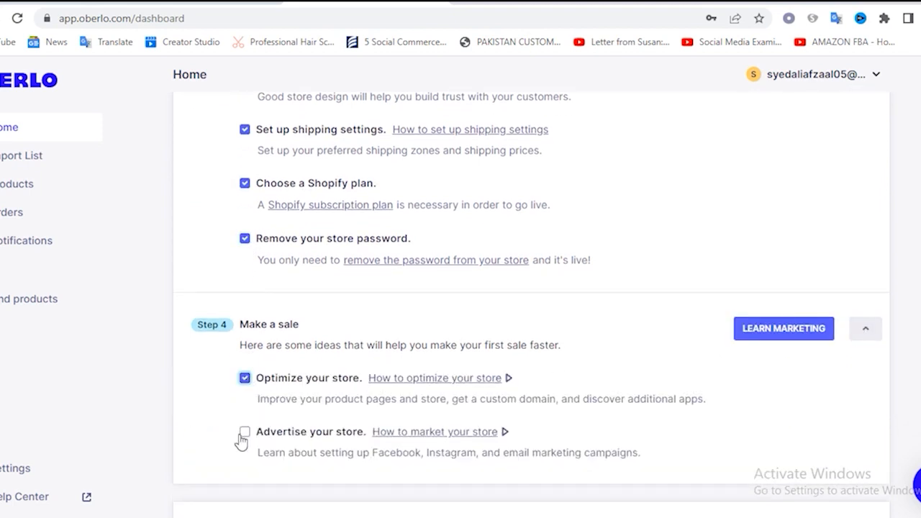
click(244, 432)
scroll(209, 414, down, 2)
scroll(489, 339, down, 2)
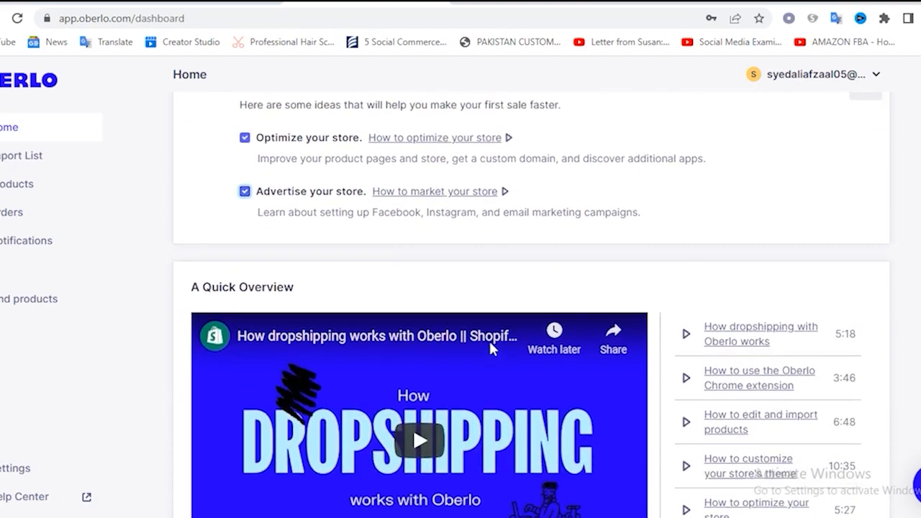
scroll(490, 342, up, 10)
scroll(491, 343, down, 5)
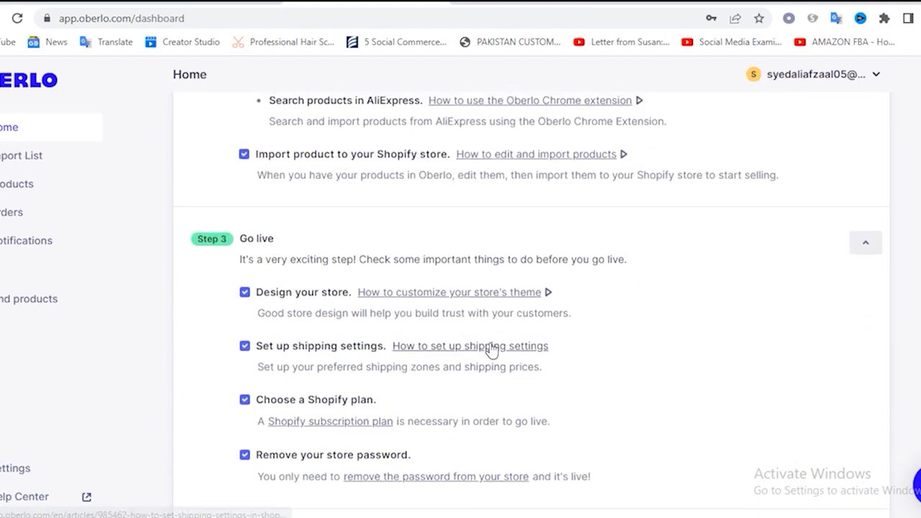
scroll(490, 343, up, 5)
scroll(490, 342, down, 6)
scroll(490, 343, up, 6)
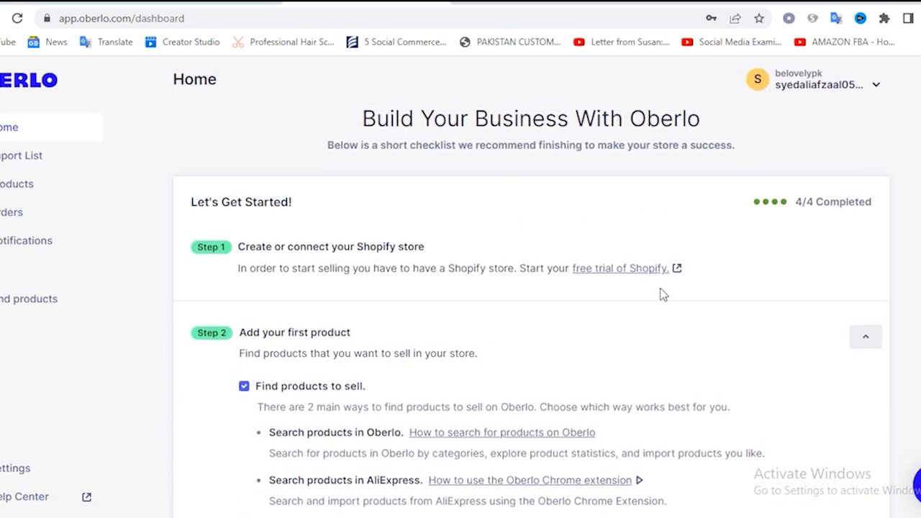
scroll(886, 258, down, 12)
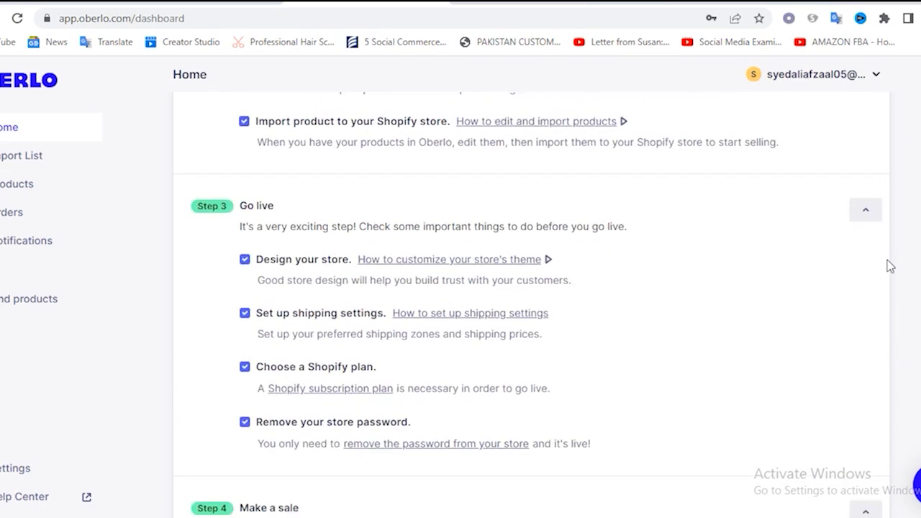
scroll(787, 266, up, 2)
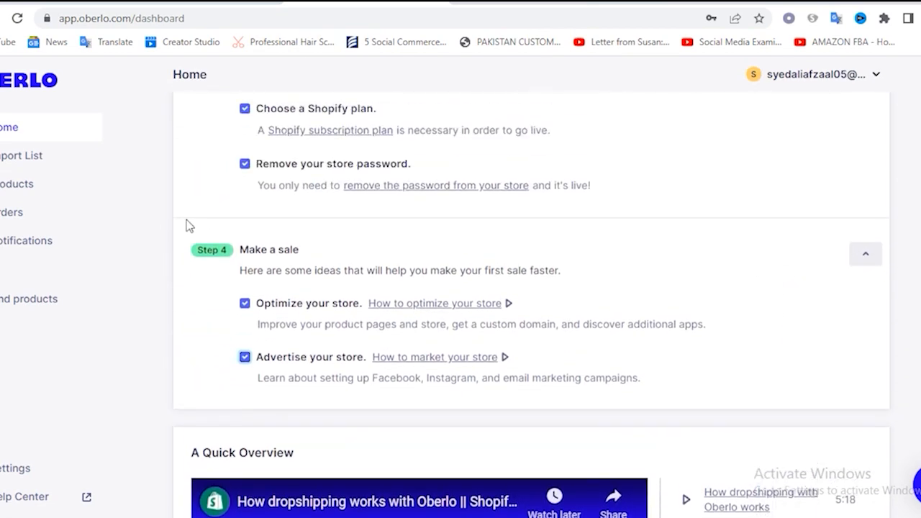
View the import list and products pages, and open the AliExpress product finder to browse the Product Watch items
click(24, 160)
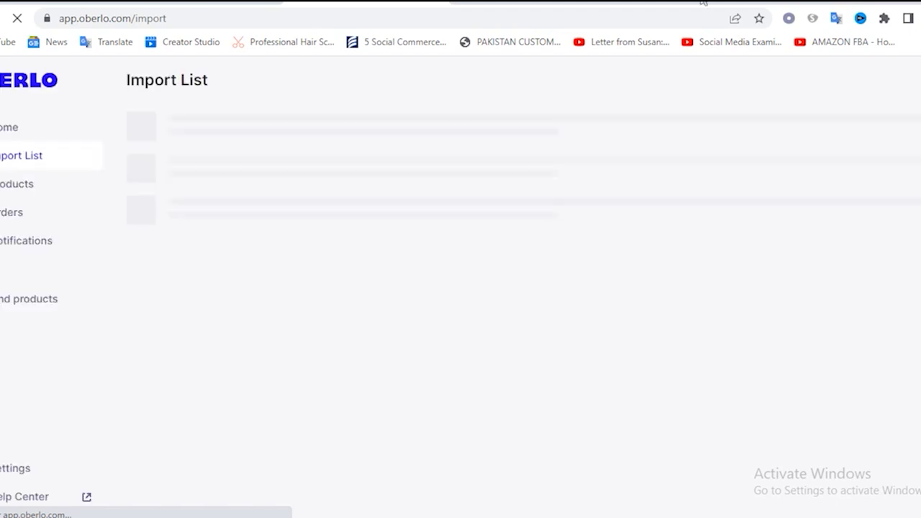
click(8, 188)
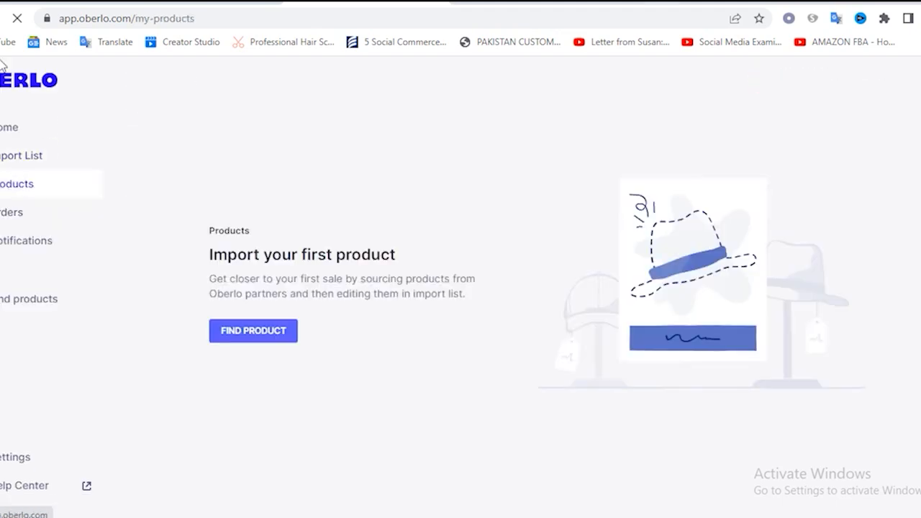
click(251, 335)
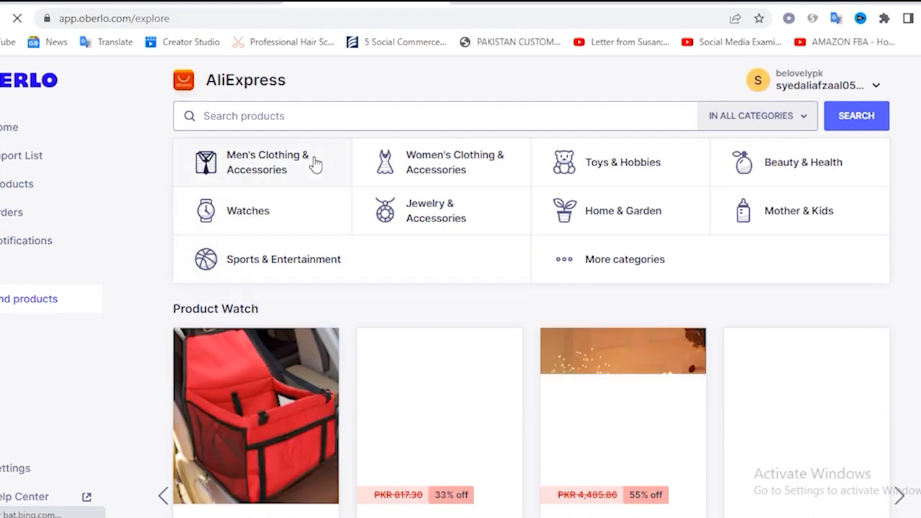
scroll(463, 292, down, 2)
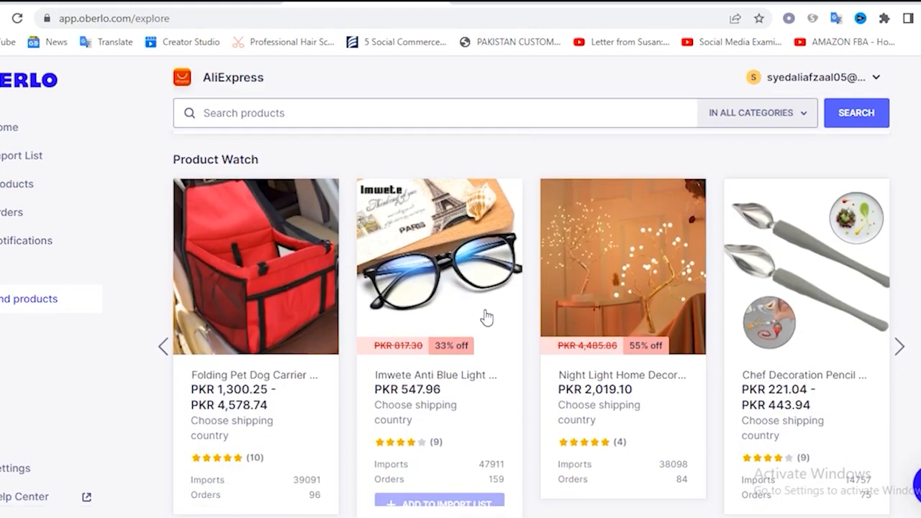
scroll(496, 304, down, 4)
scroll(500, 306, up, 6)
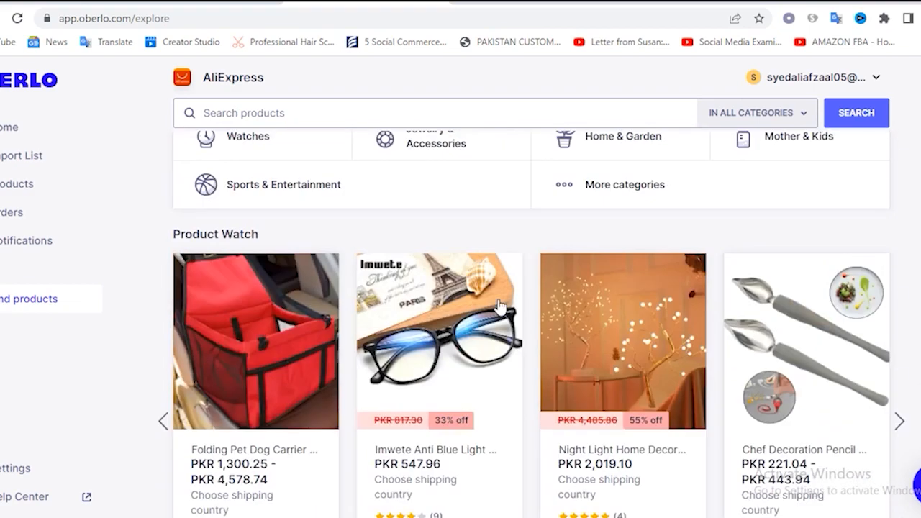
Switch to the AliExpress site and look over the categories and offers on its home page
click(691, 3)
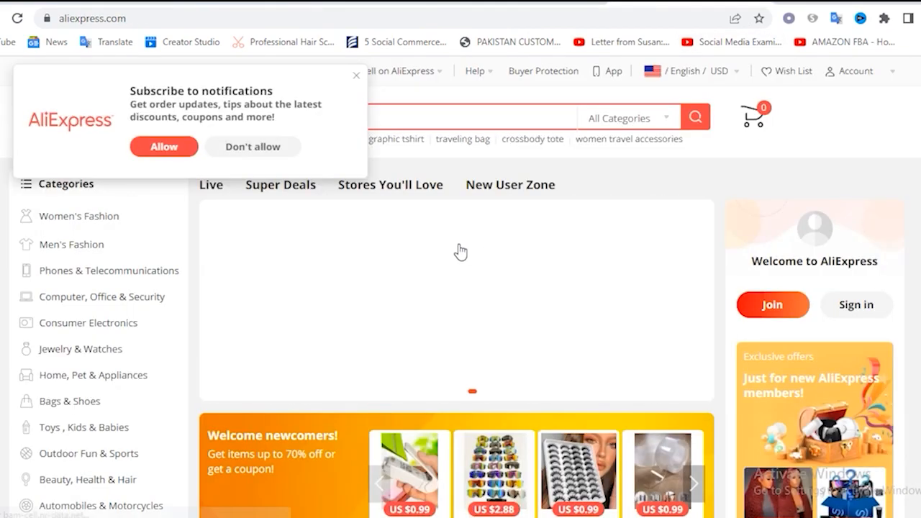
scroll(422, 267, down, 5)
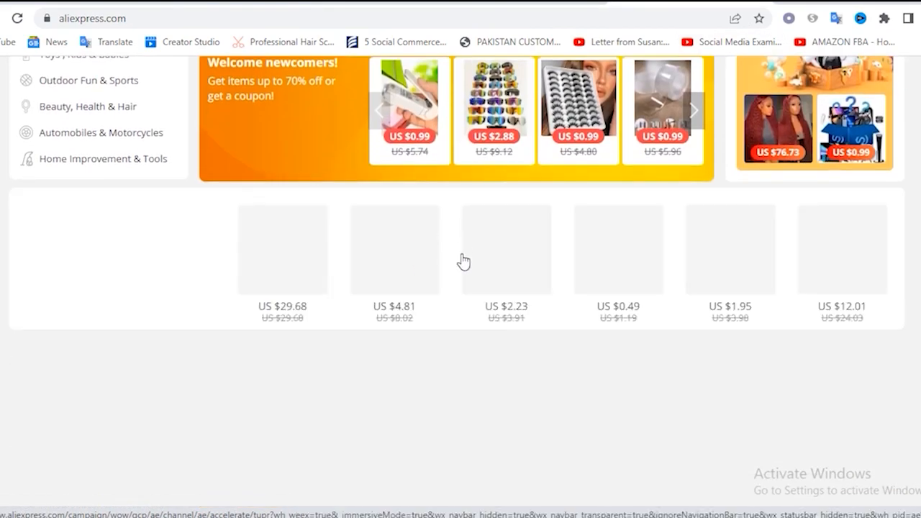
scroll(464, 260, down, 2)
scroll(465, 261, up, 3)
scroll(461, 260, up, 4)
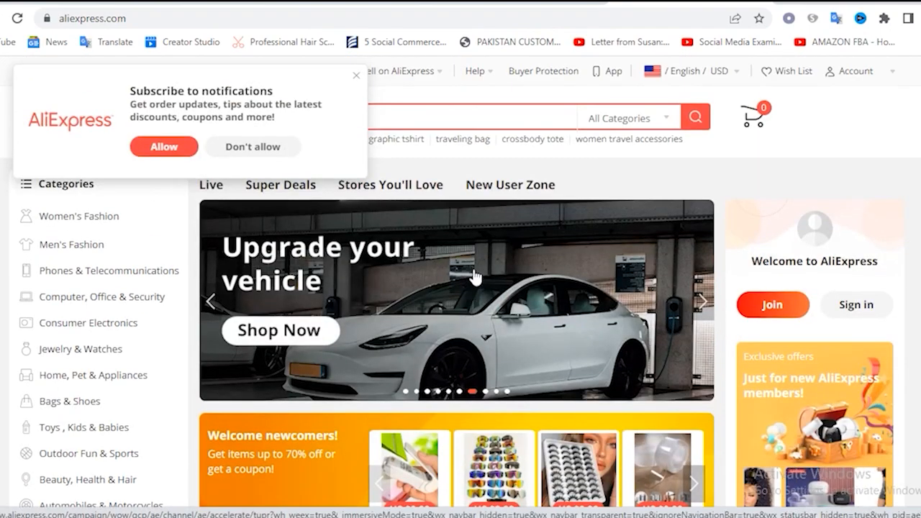
scroll(475, 278, down, 2)
scroll(503, 237, up, 2)
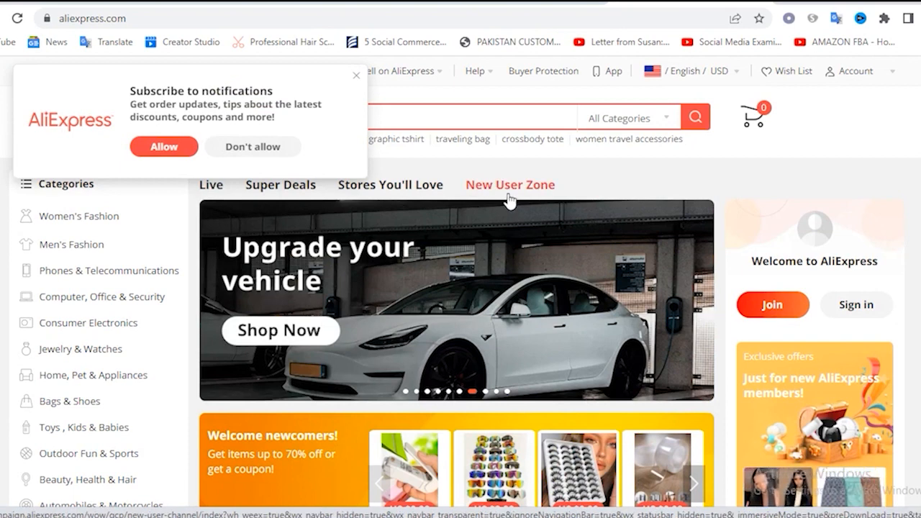
Search Google for "oberlo chrome" in a new tab and open the Chrome Web Store page of Oberlo - Aliexpress.com Product Importer
click(793, 5)
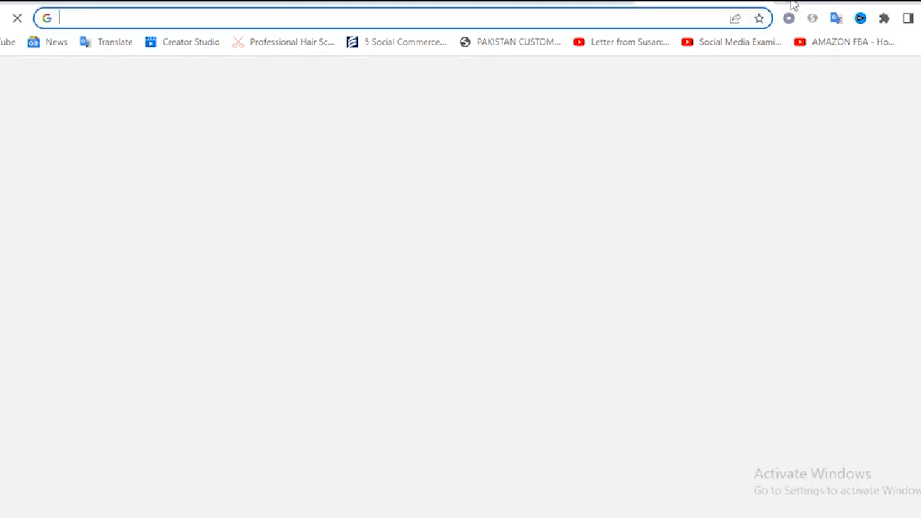
text(ober)
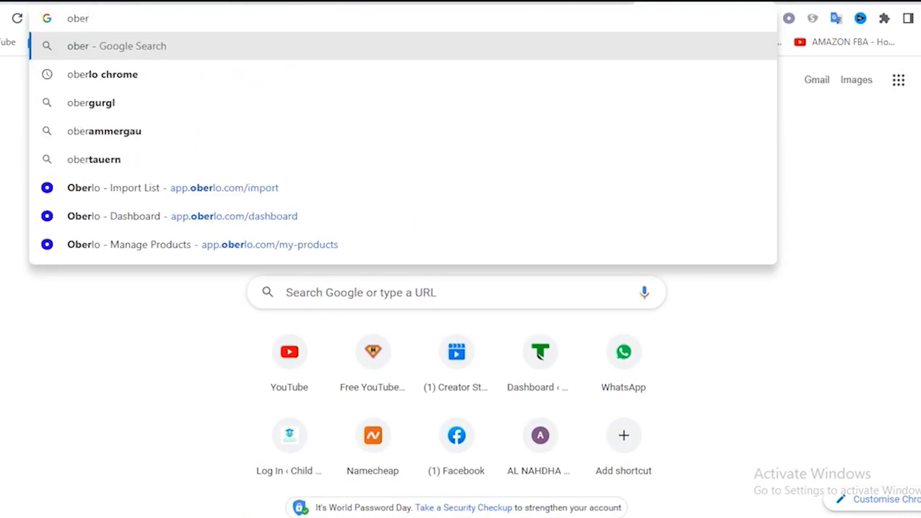
click(121, 84)
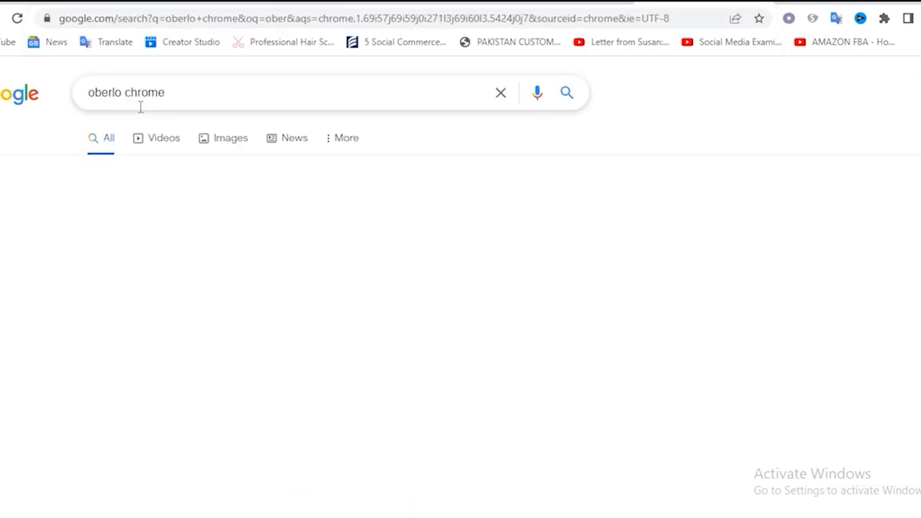
scroll(252, 252, down, 3)
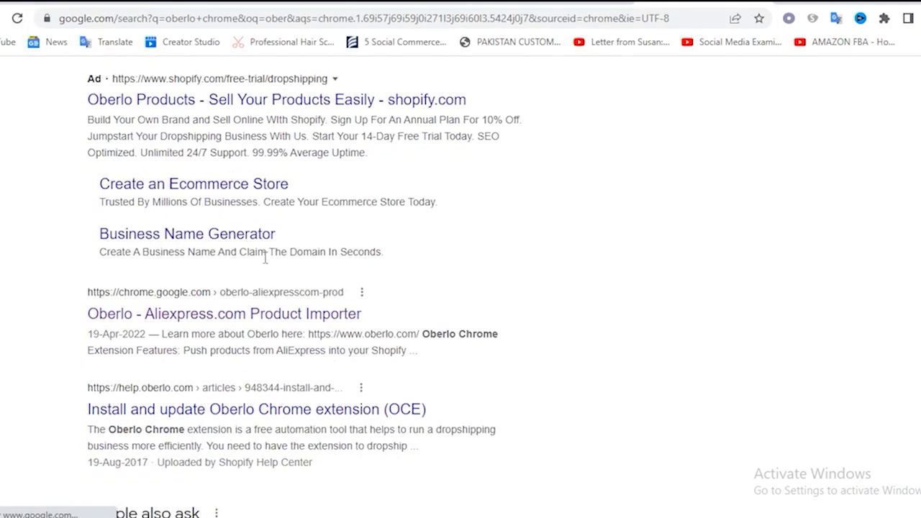
click(204, 288)
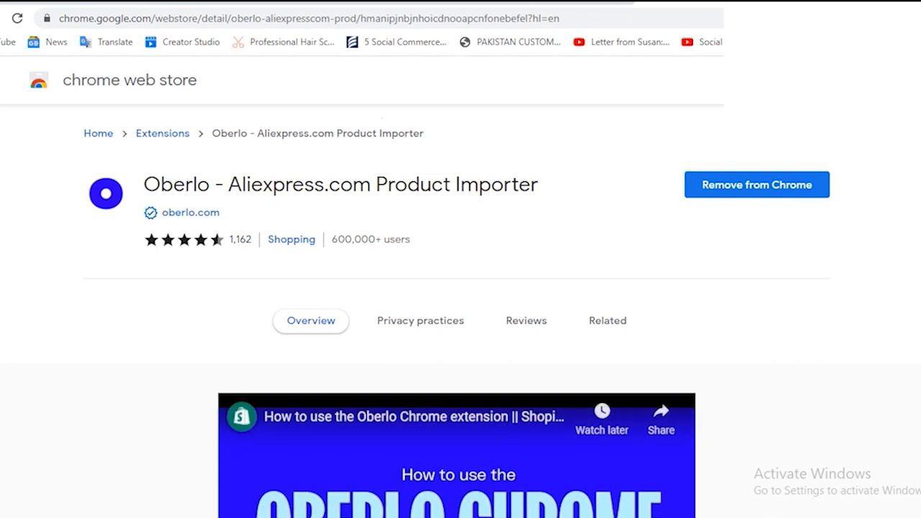
Open the Oberlo browser extension and use it to start finding products on AliExpress
click(882, 19)
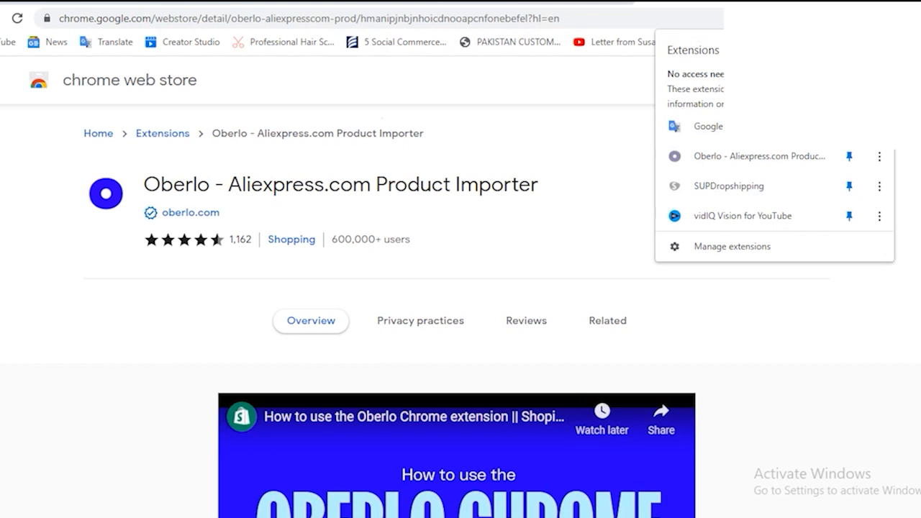
click(787, 19)
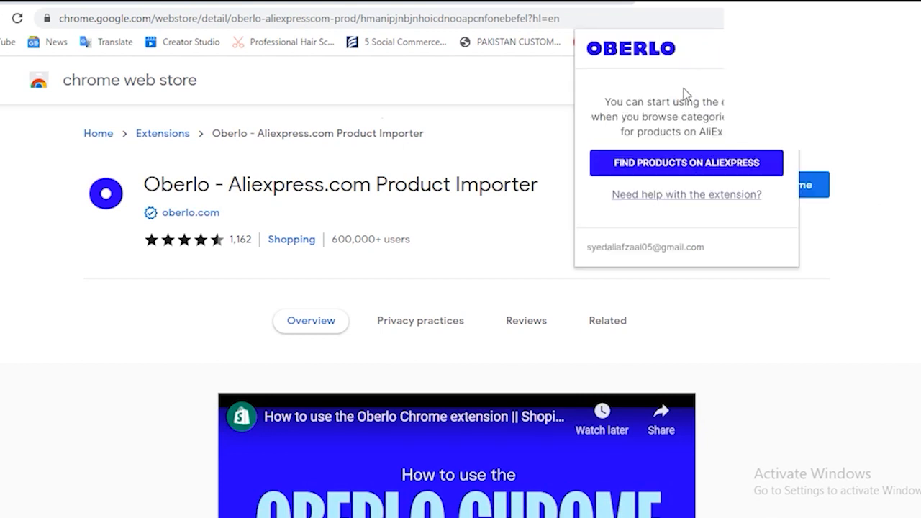
click(664, 172)
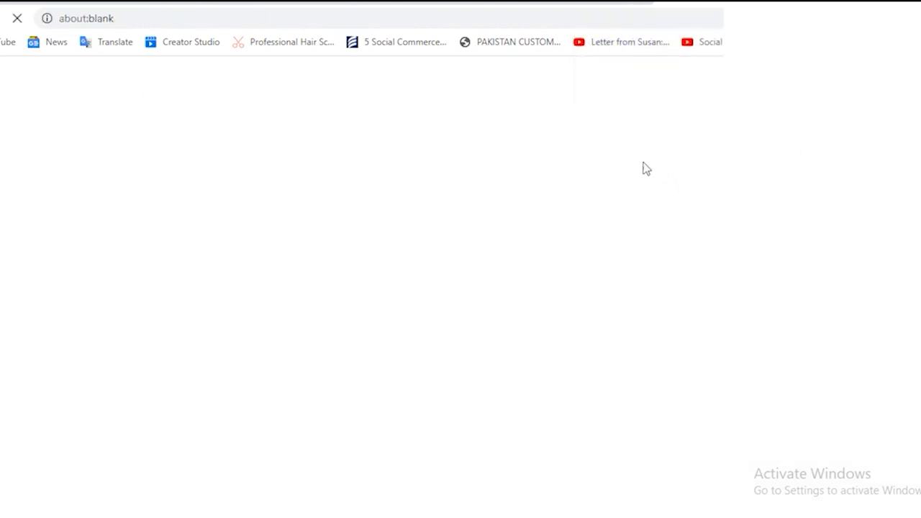
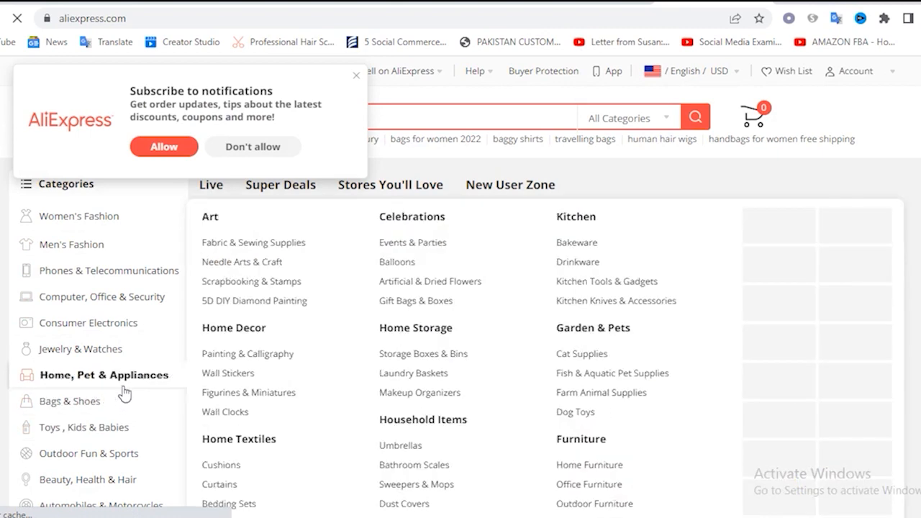
Open the Beauty, Health & Hair category on AliExpress and look over its products
scroll(130, 364, down, 1)
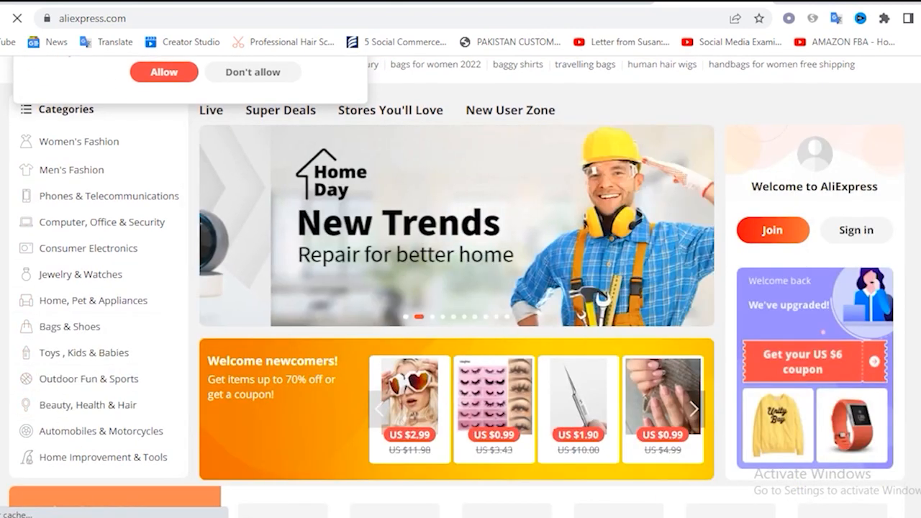
mouse_move(119, 413)
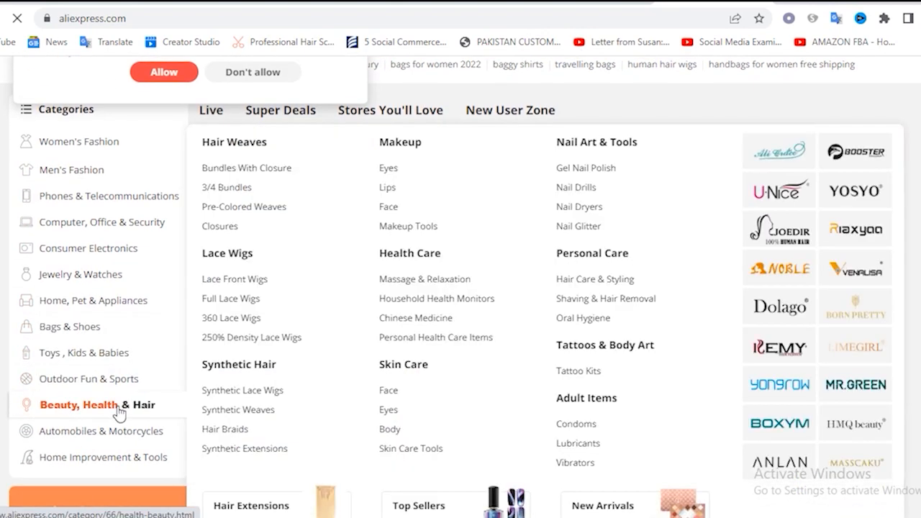
click(118, 413)
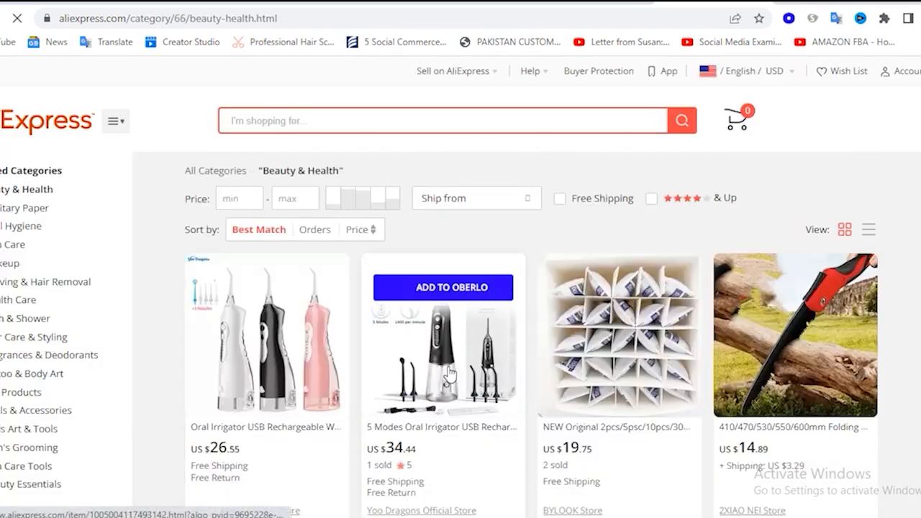
scroll(362, 370, down, 1)
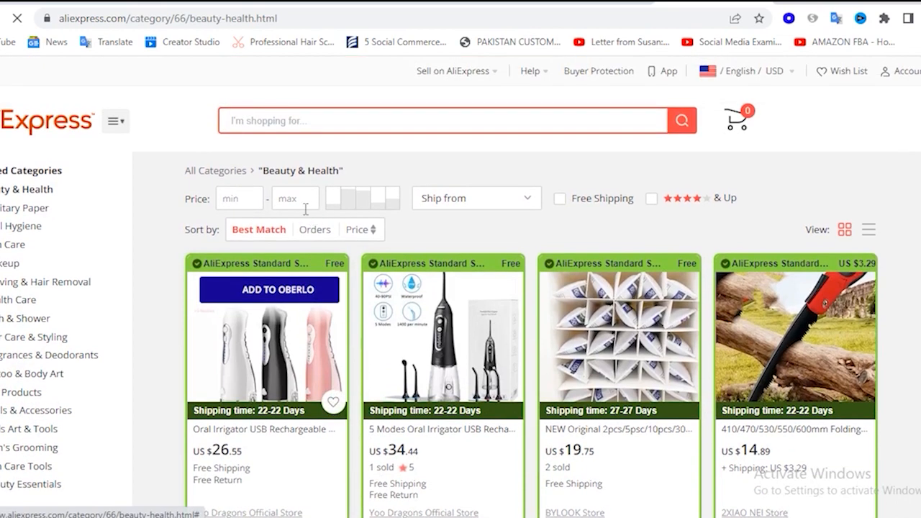
Try a maximum price of 15 for the Beauty & Health products and restrict them to ratings of four stars and up
click(295, 200)
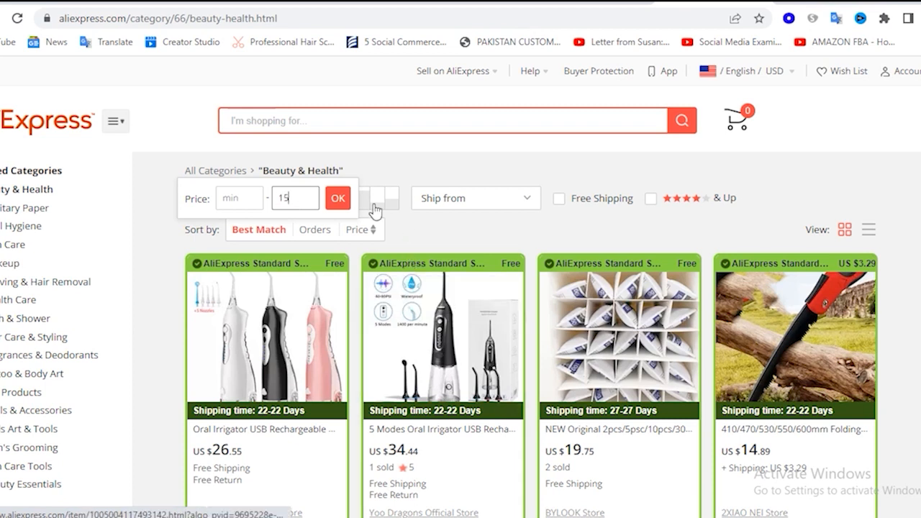
click(335, 202)
click(650, 199)
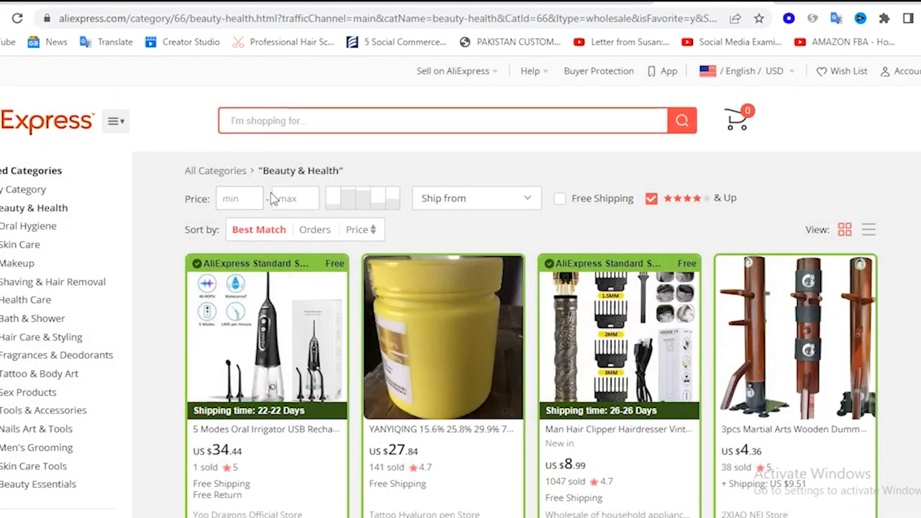
Clear the maximum price entry and check the countries offered in the Ship from filter without choosing one
click(294, 197)
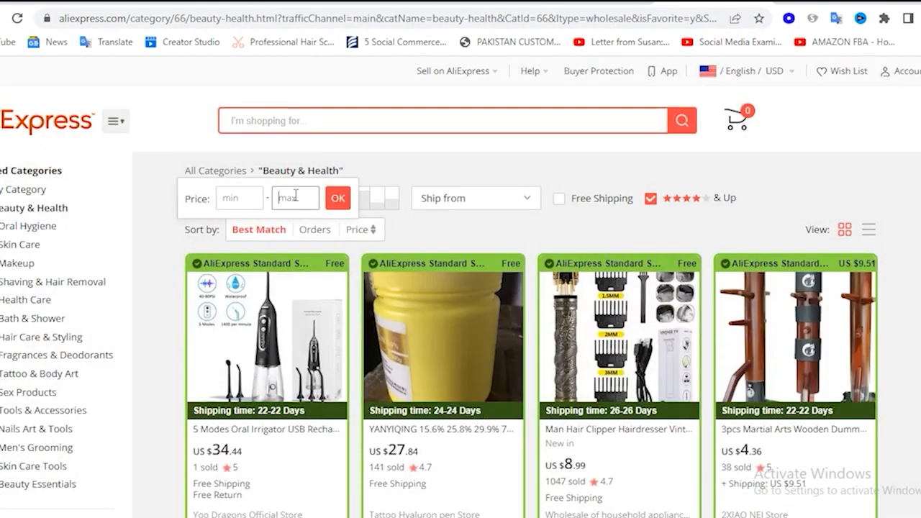
key(BackSpace)
key(BackSpace)
click(494, 200)
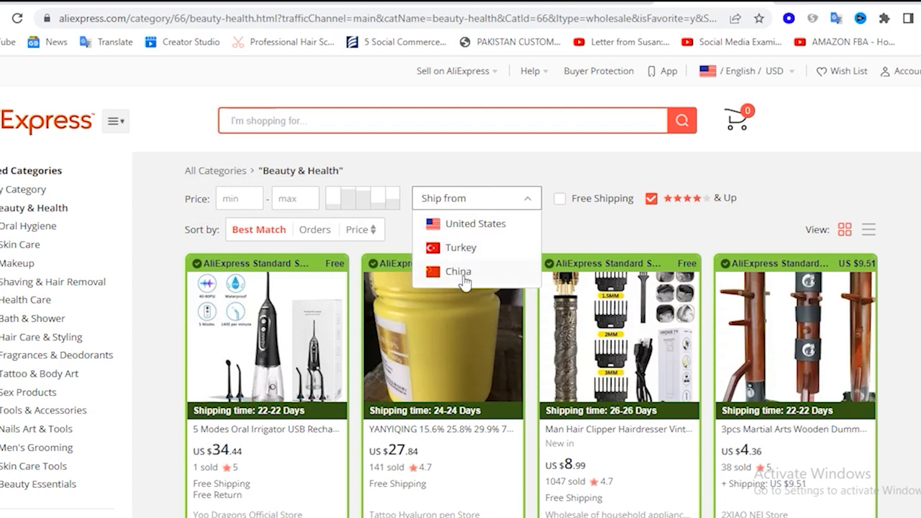
click(560, 229)
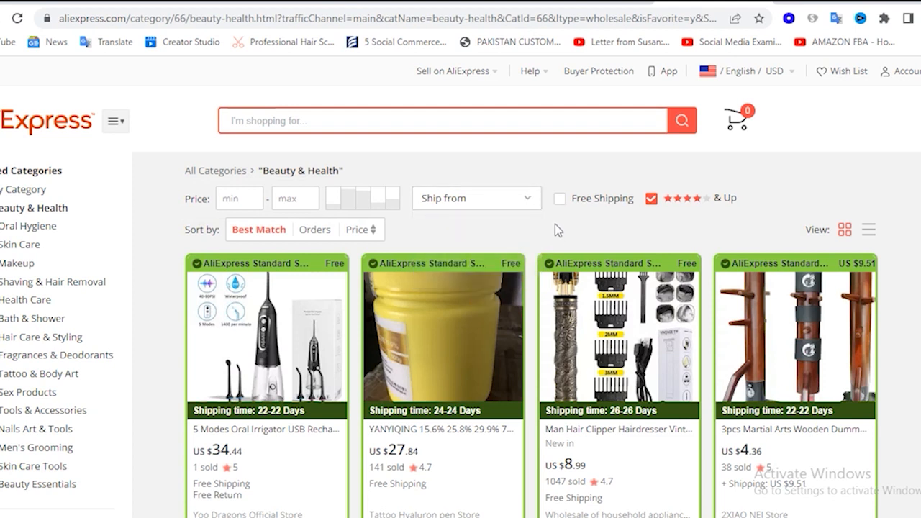
Add the Man Hair Clipper Hairdresser Vintage T9 product to Oberlo and open the import list
scroll(555, 229, down, 3)
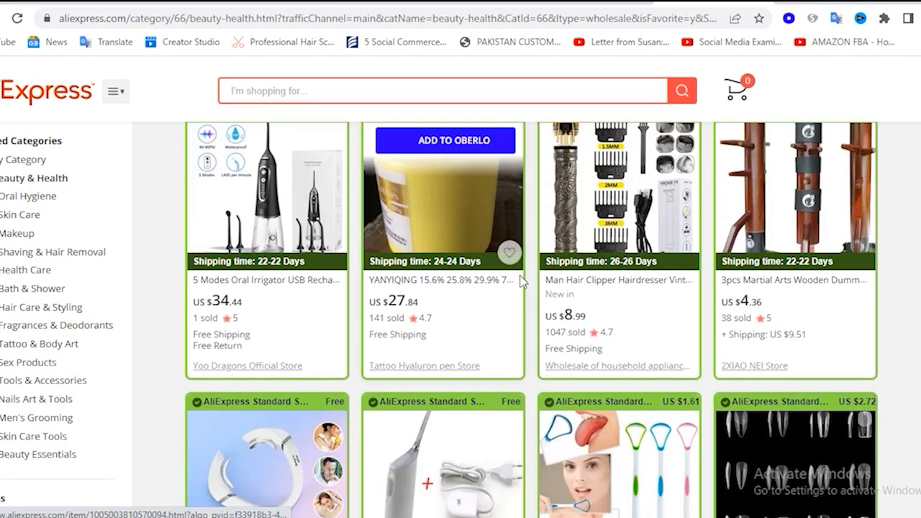
scroll(522, 282, down, 2)
scroll(520, 274, up, 3)
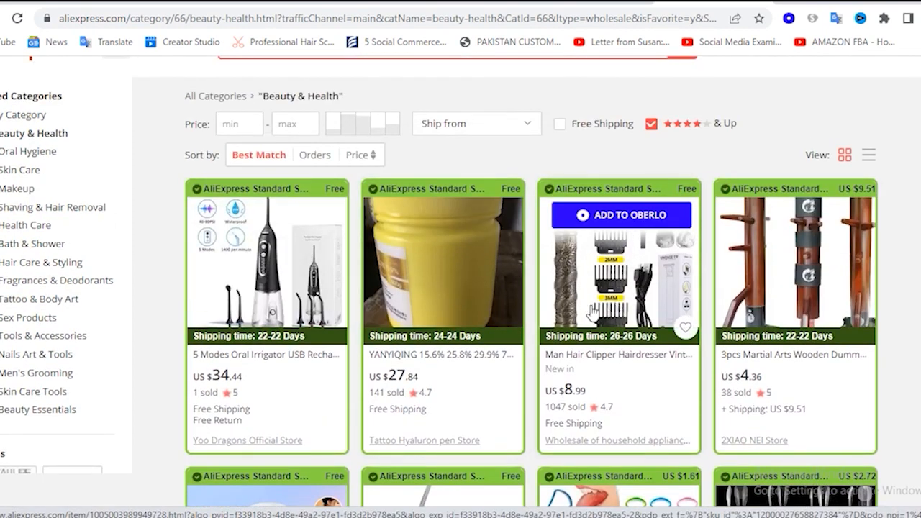
click(633, 225)
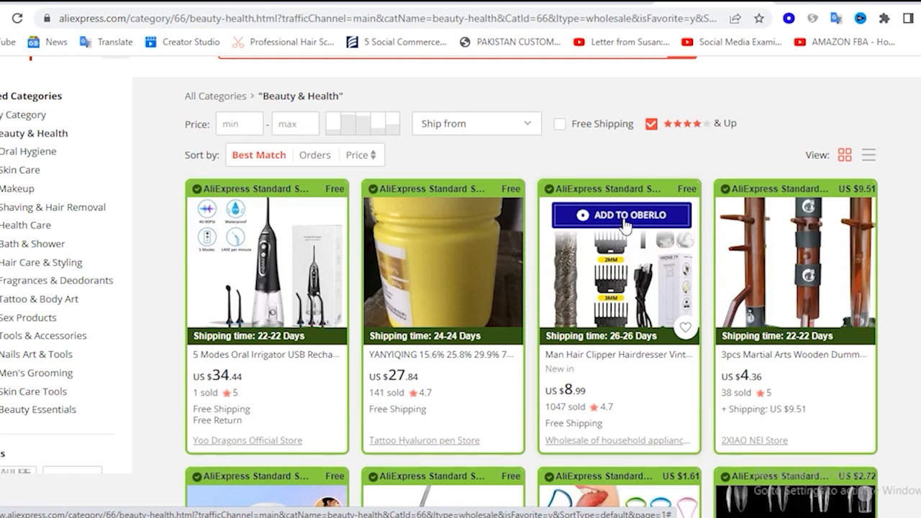
click(623, 224)
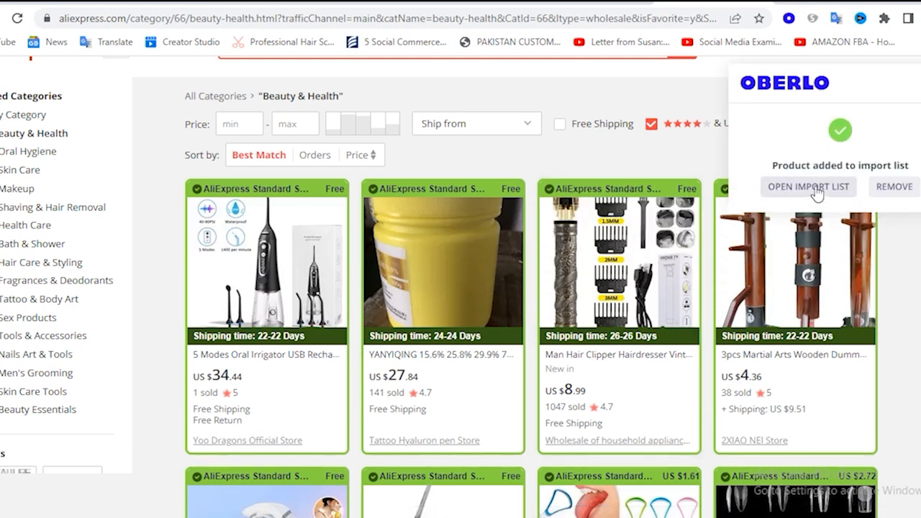
click(816, 186)
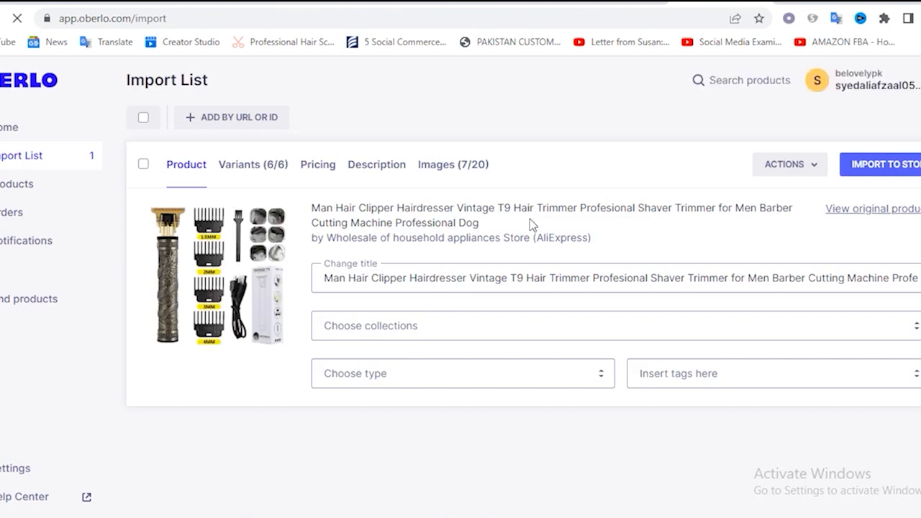
Assign the hair clipper in the import list to the Men collection, leaving its title as is
click(465, 278)
click(610, 278)
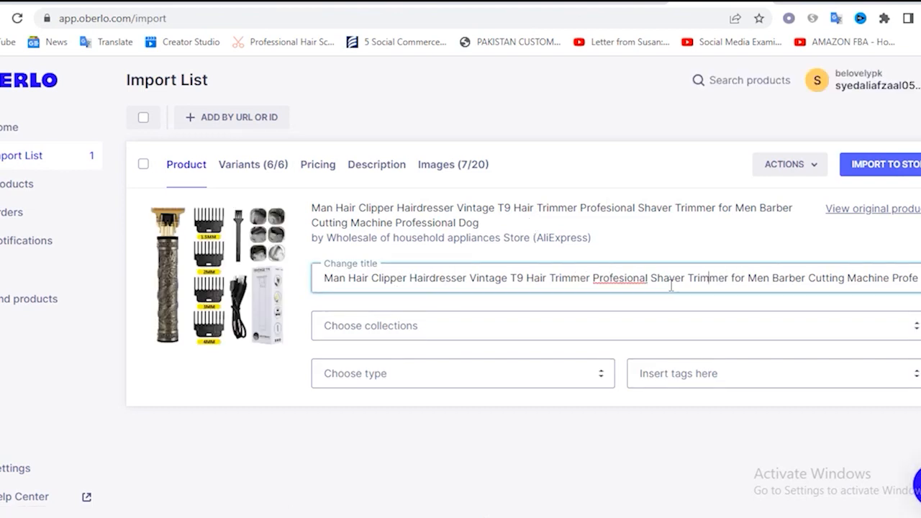
click(440, 331)
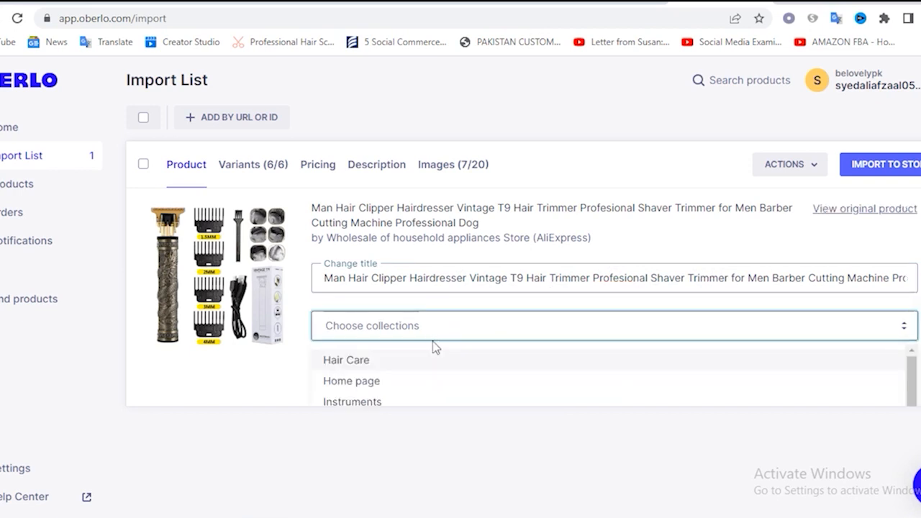
scroll(381, 381, down, 3)
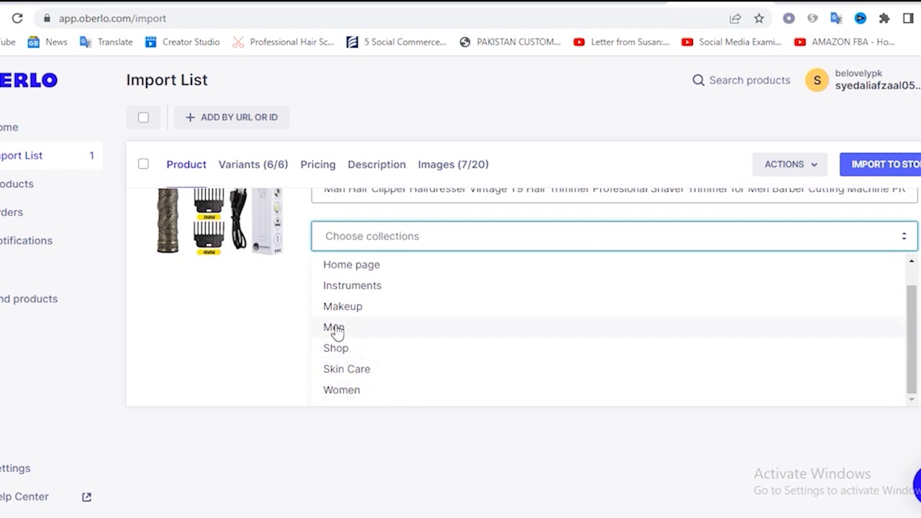
click(334, 328)
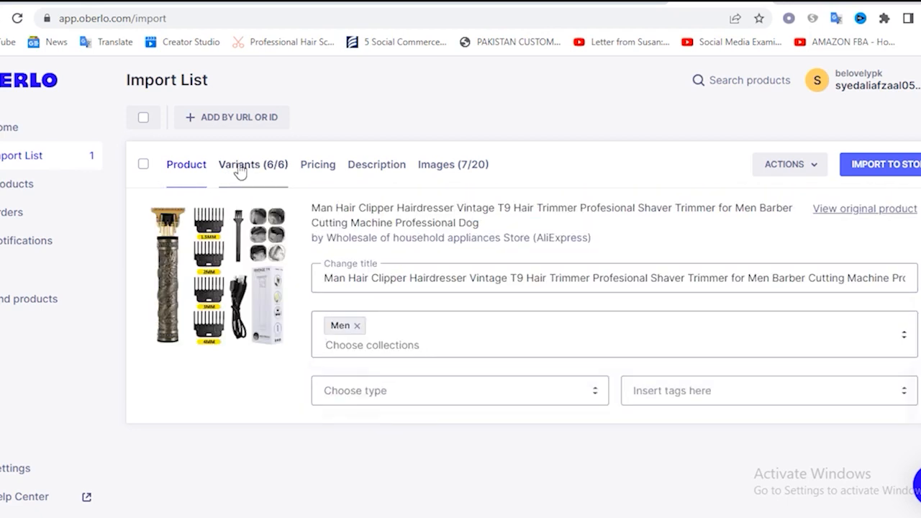
Review the hair clipper's variants, pricing and profit, description, and product images before importing
click(239, 165)
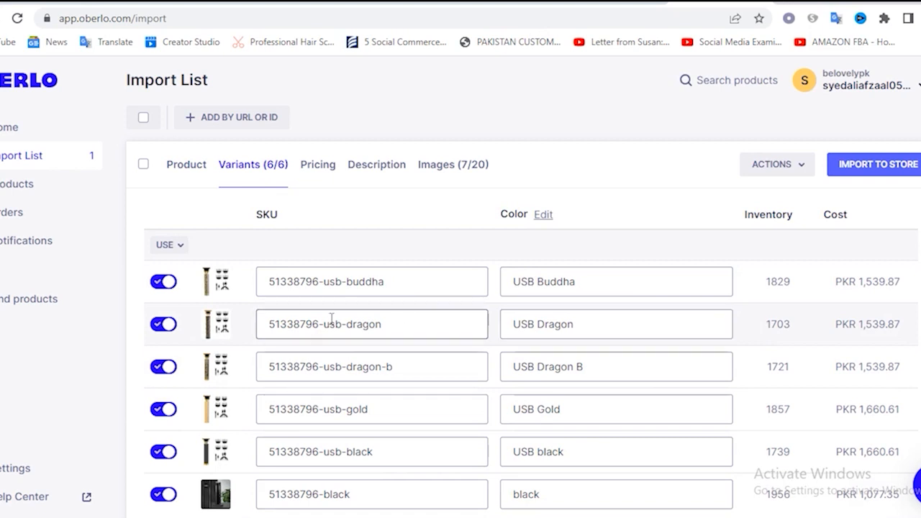
click(323, 162)
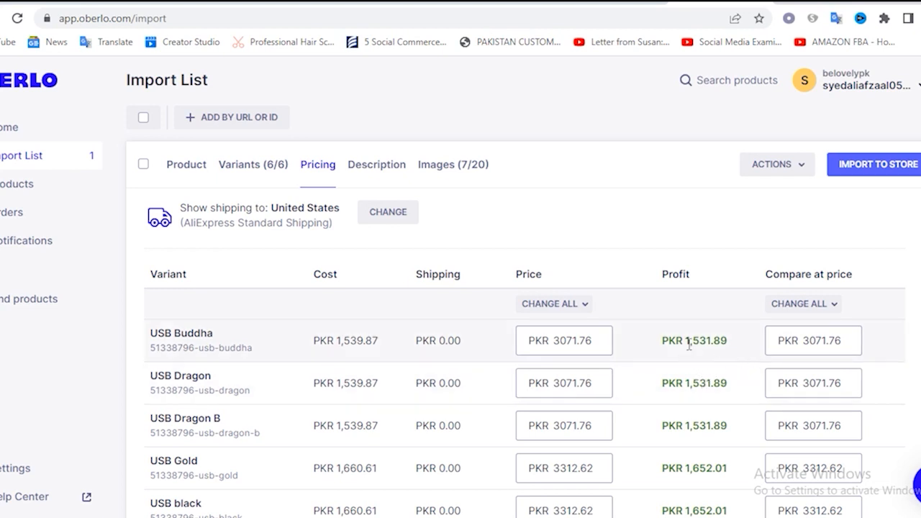
drag(685, 344, 743, 350)
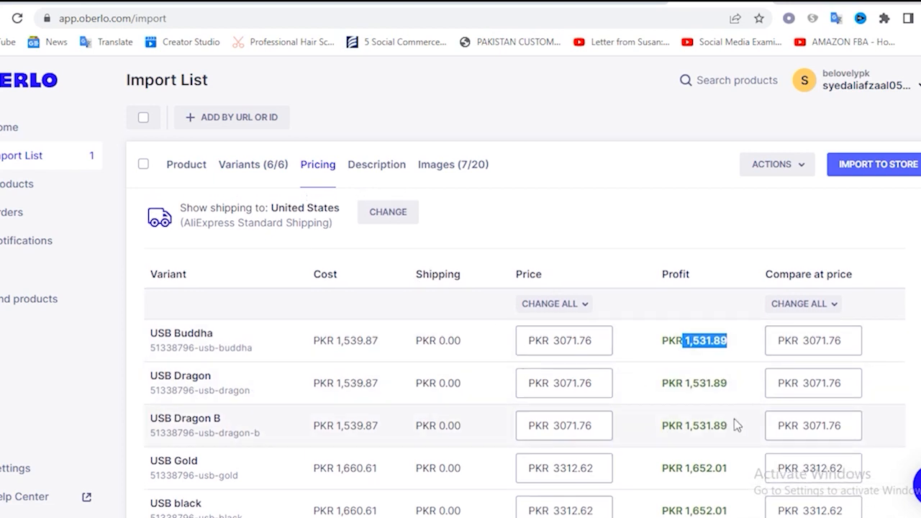
click(434, 178)
click(377, 179)
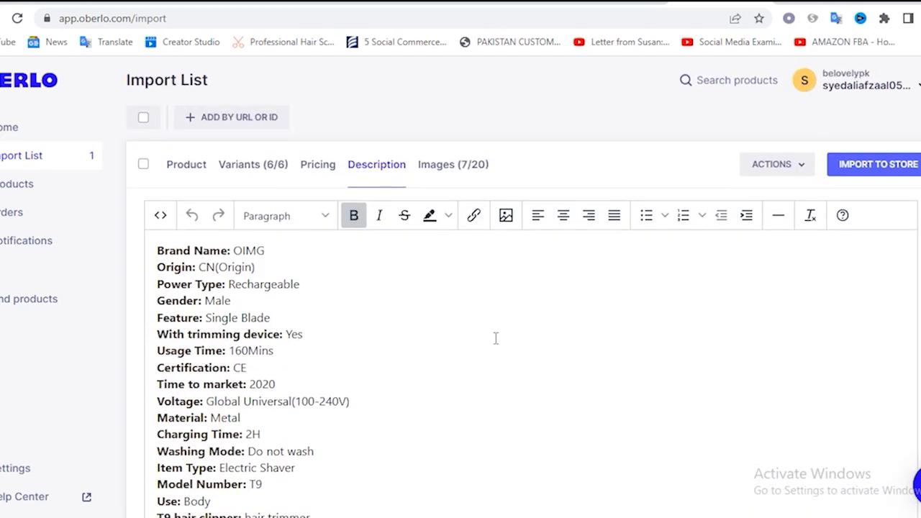
click(445, 178)
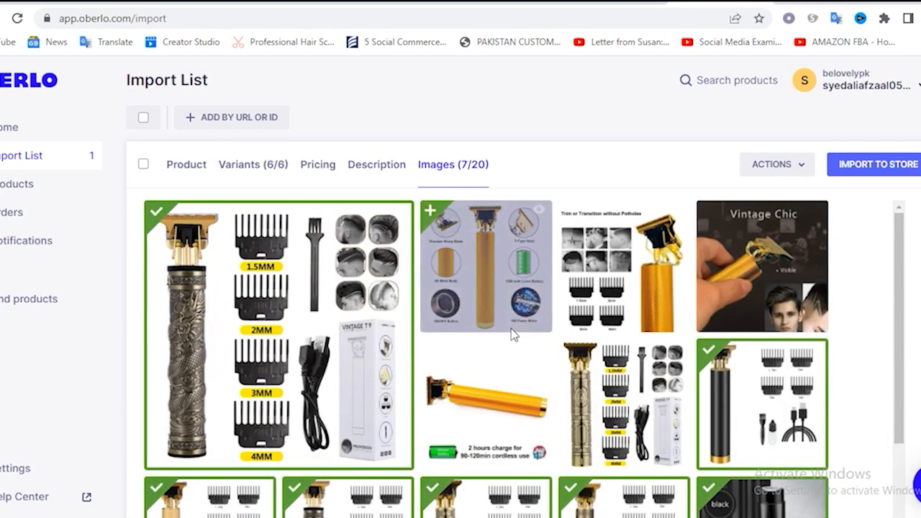
scroll(511, 328, down, 4)
mouse_move(496, 405)
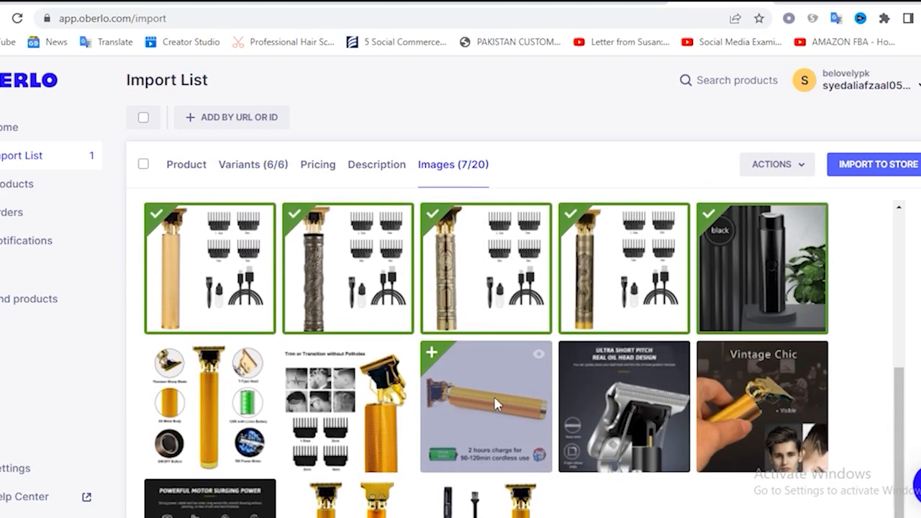
scroll(482, 335, up, 4)
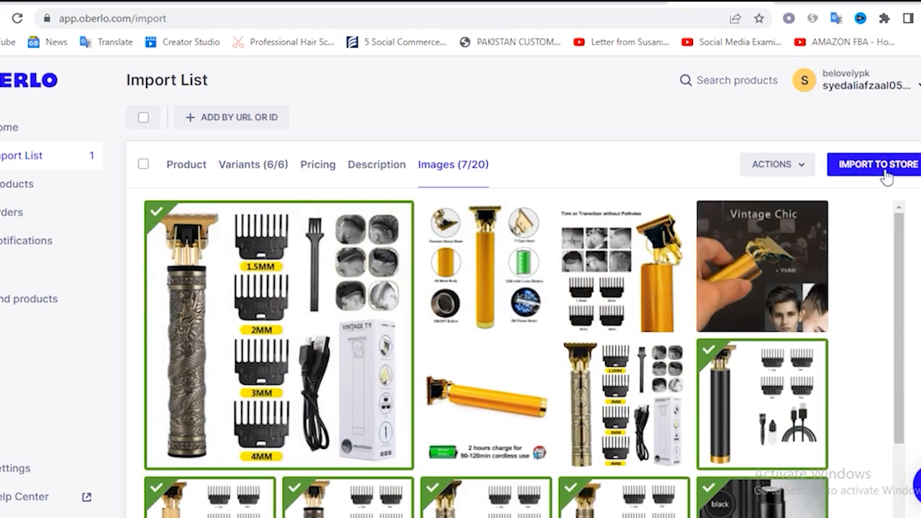
Import the hair clipper to the Shopify store with the status Active
click(881, 170)
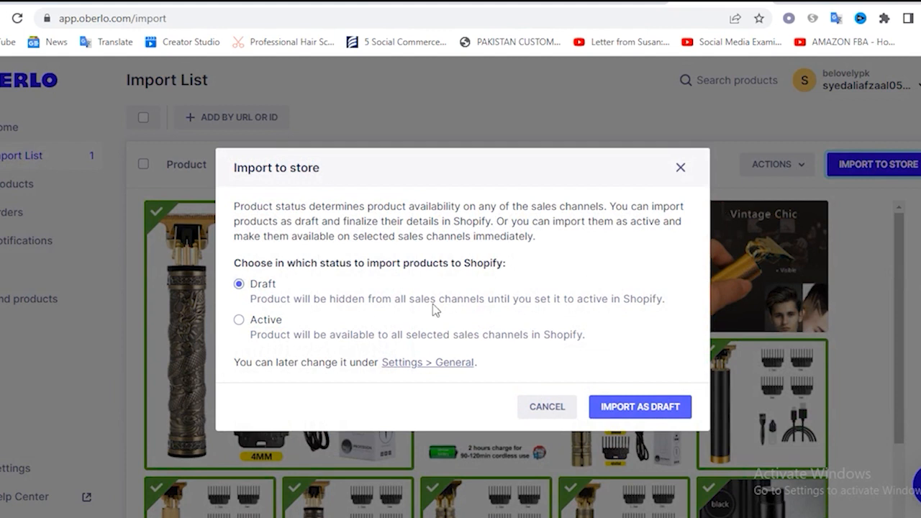
click(262, 325)
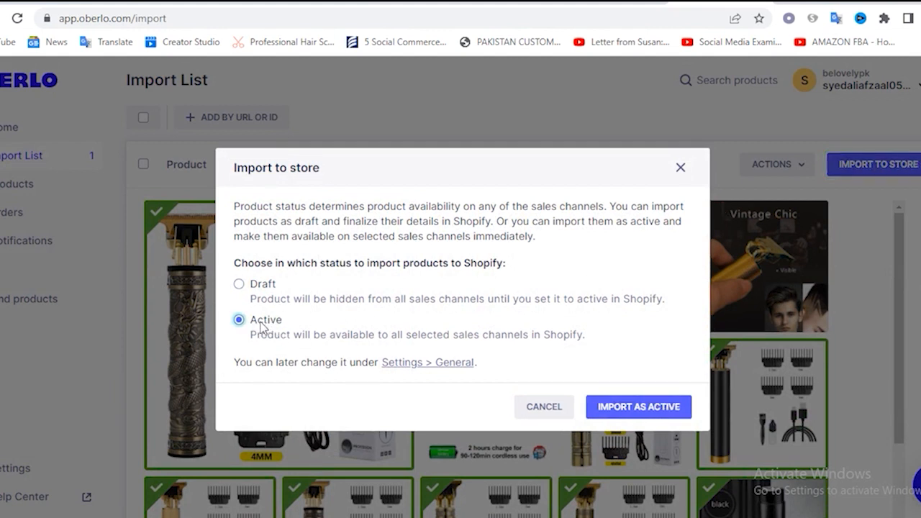
click(644, 411)
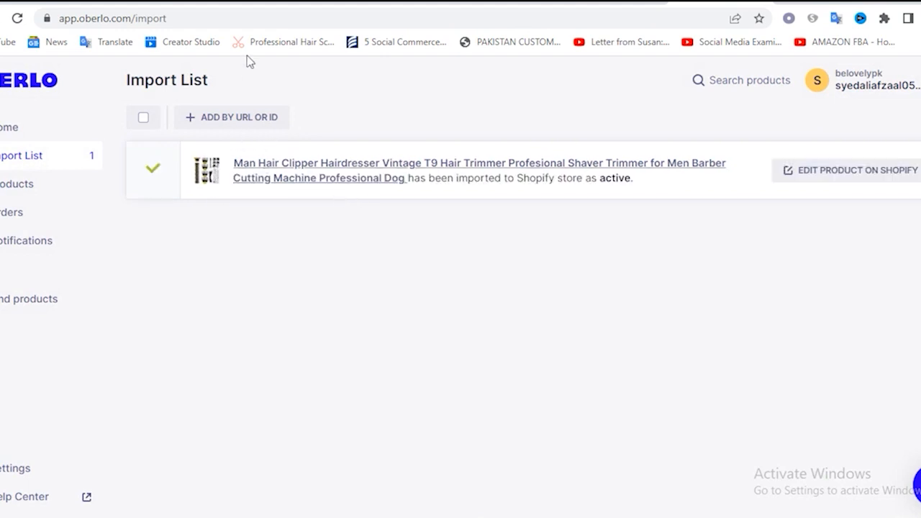
Return to the Shopify admin, view the live online store, and check the imported clipper under Featured Products
click(113, 2)
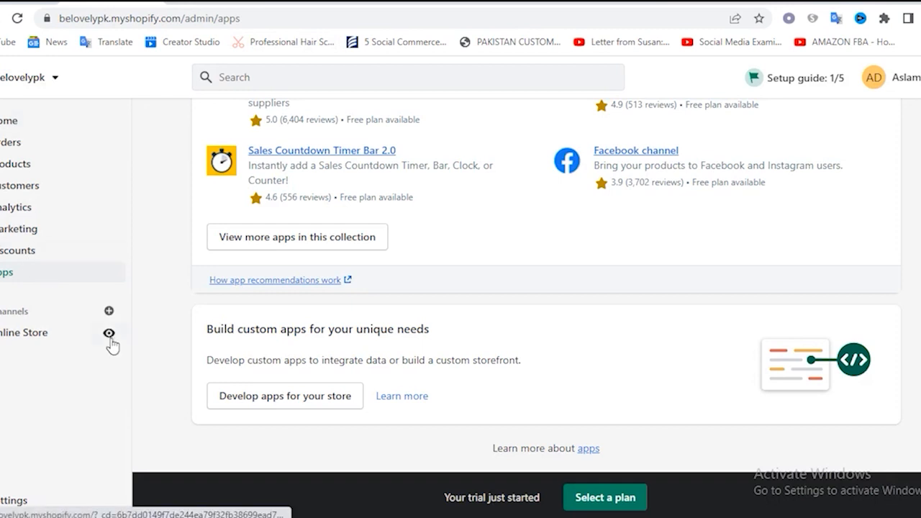
click(109, 333)
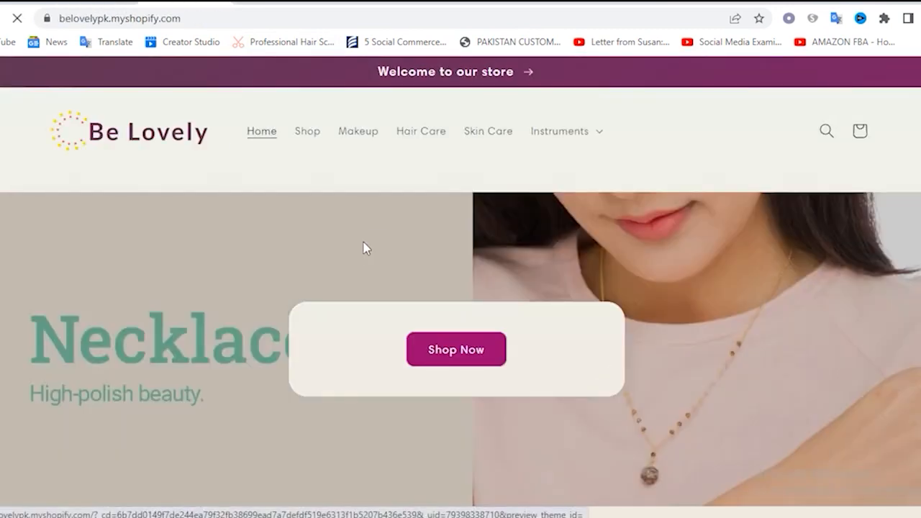
scroll(400, 250, down, 10)
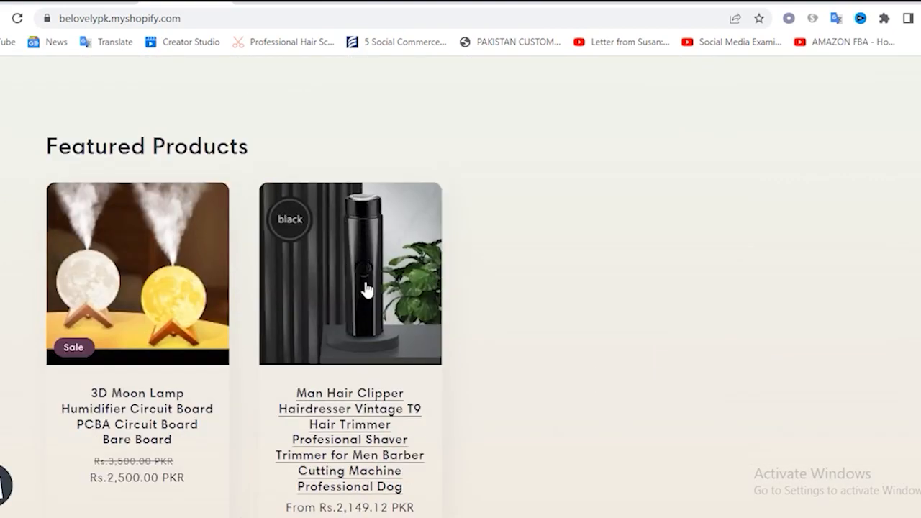
scroll(364, 287, down, 5)
scroll(366, 288, down, 2)
scroll(432, 360, up, 8)
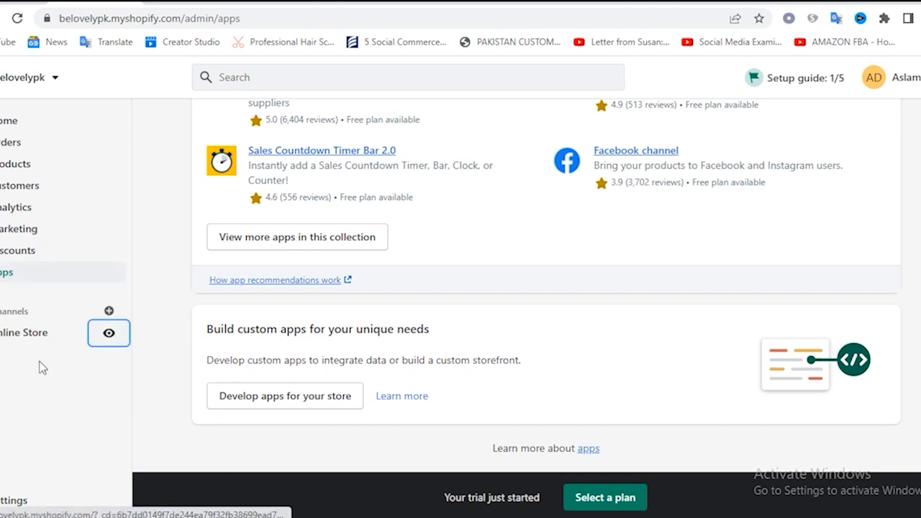
Open the Sense theme's editor from the online store settings and locate the home page's Collage section
click(26, 335)
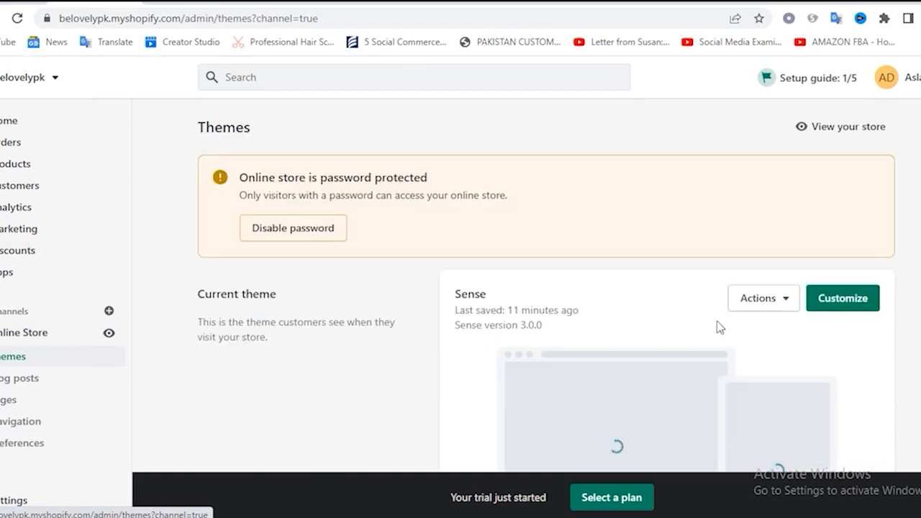
click(843, 298)
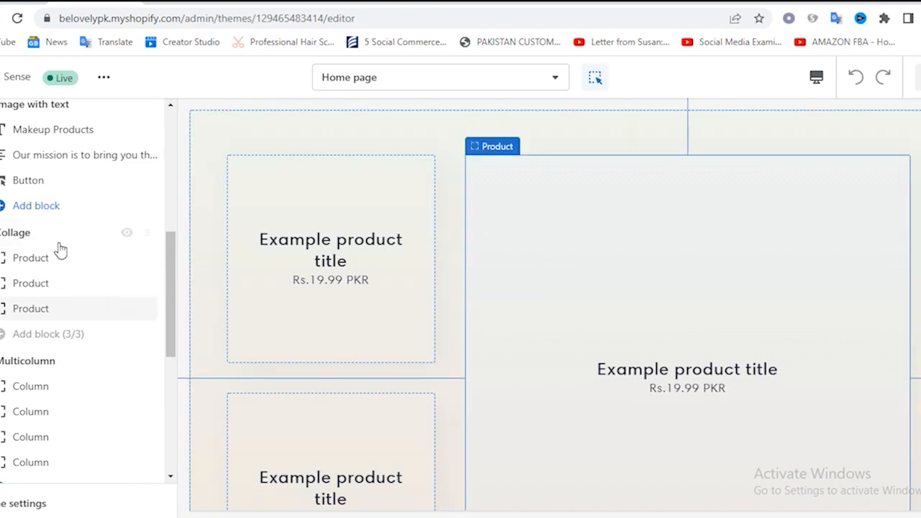
scroll(61, 267, up, 1)
scroll(60, 278, down, 1)
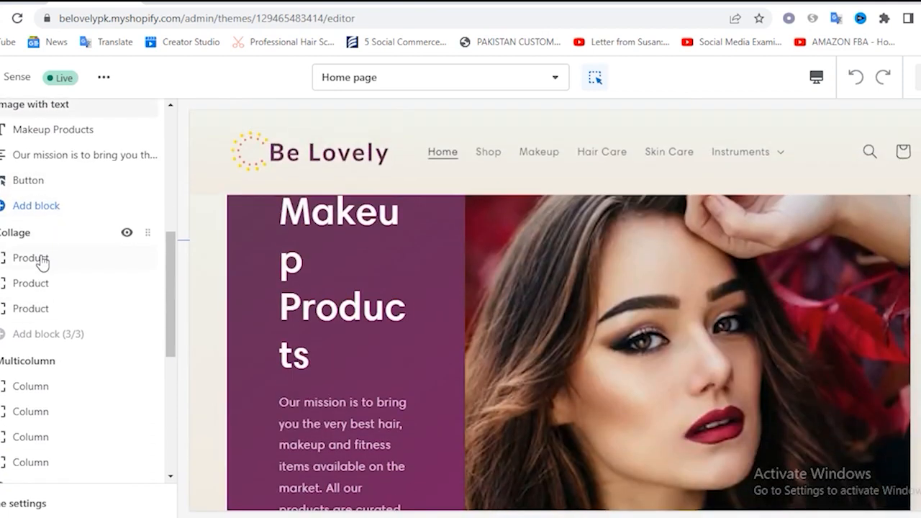
Assign the 3D Moon Lamp Humidifier product to the first product block of the Collage section and check it in the preview
click(41, 262)
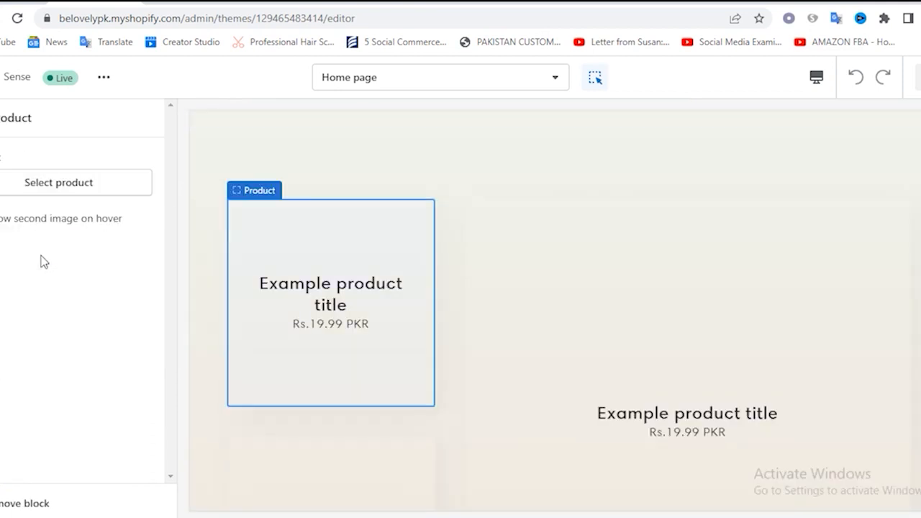
click(58, 183)
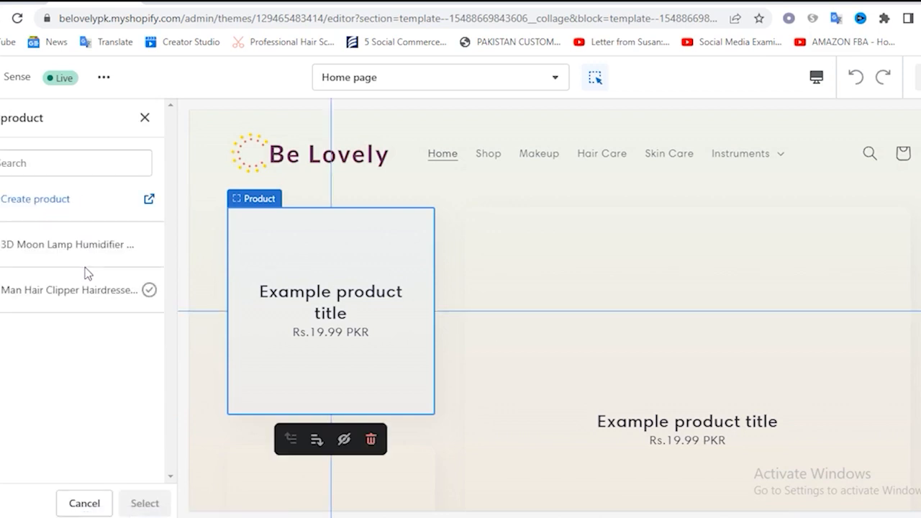
click(49, 250)
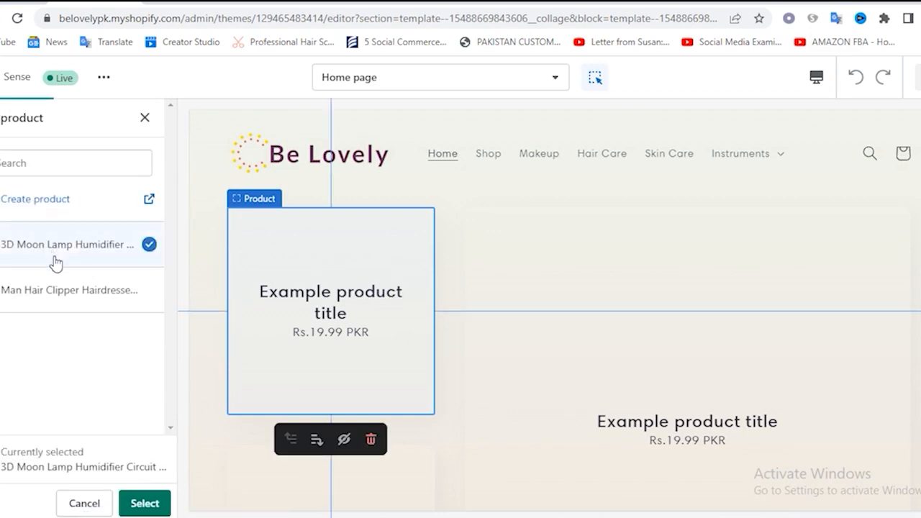
click(145, 503)
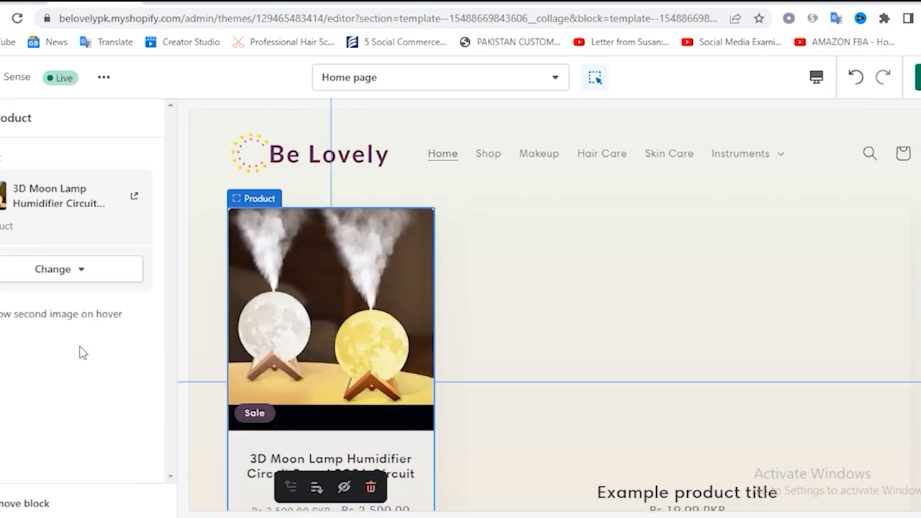
scroll(509, 289, up, 7)
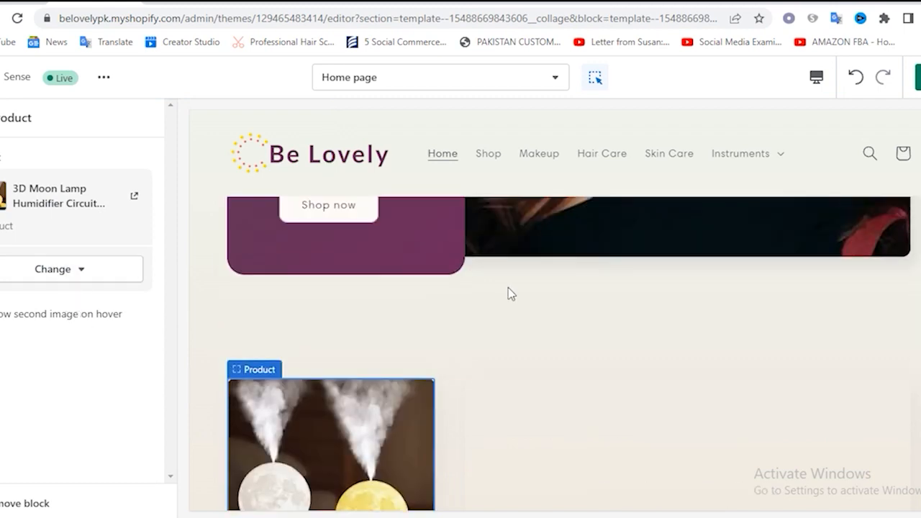
scroll(526, 298, down, 6)
scroll(526, 303, down, 5)
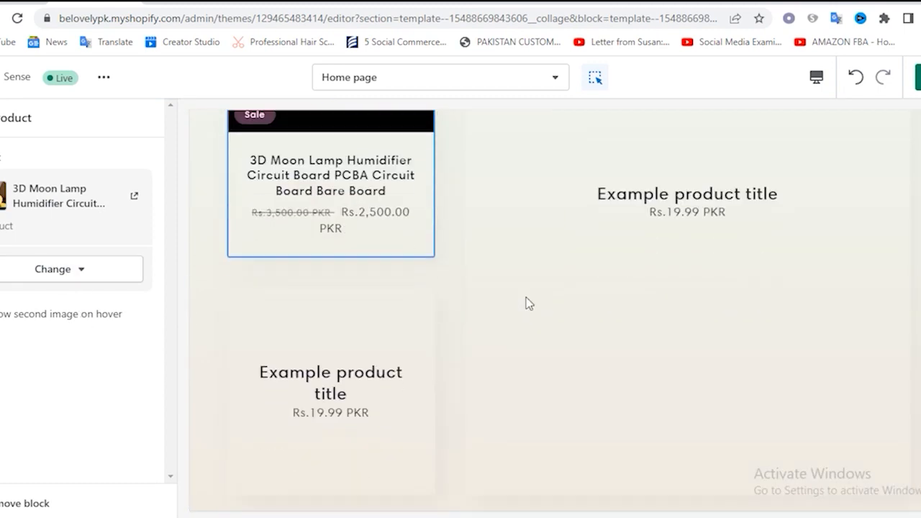
scroll(526, 302, up, 1)
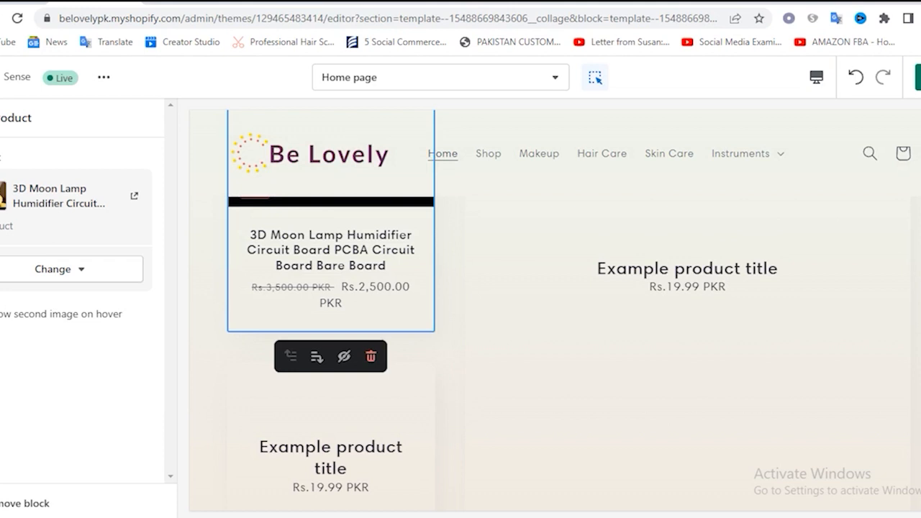
Assign the Man Hair Clipper product to the second product block of the Collage section
click(41, 288)
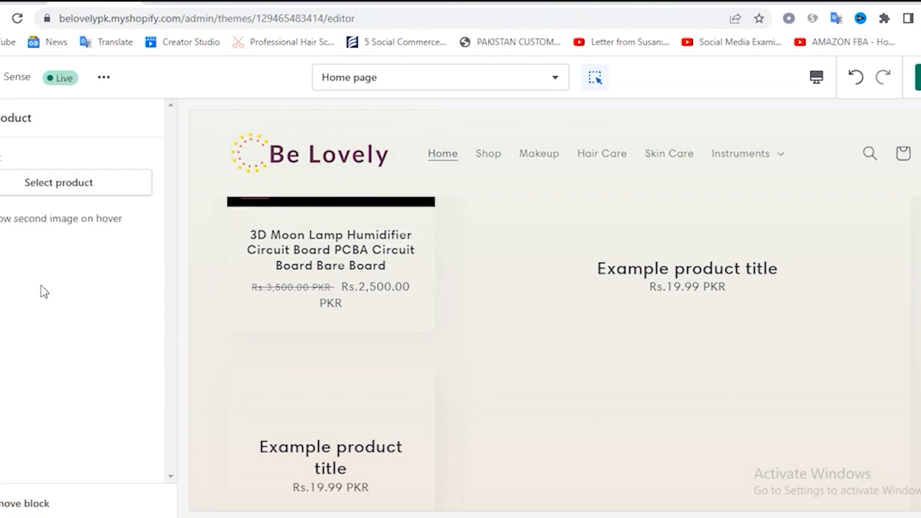
click(60, 181)
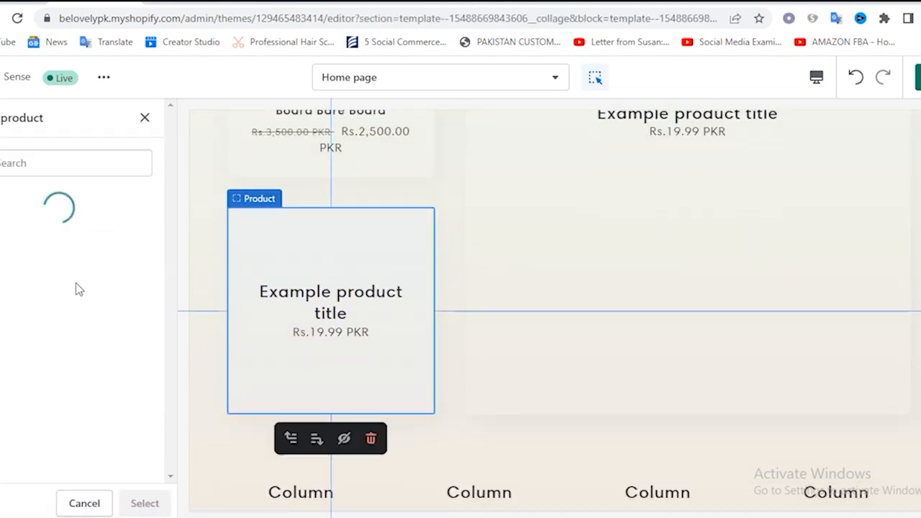
click(47, 285)
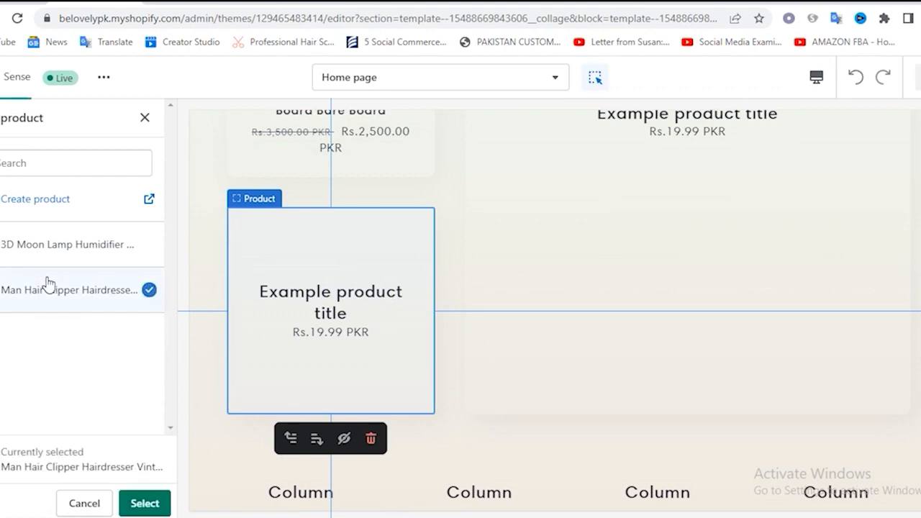
click(143, 501)
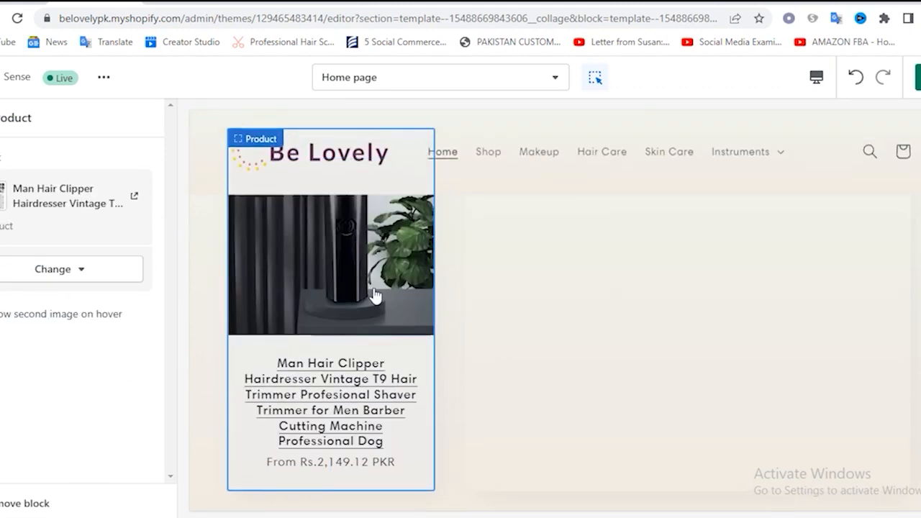
scroll(503, 358, down, 3)
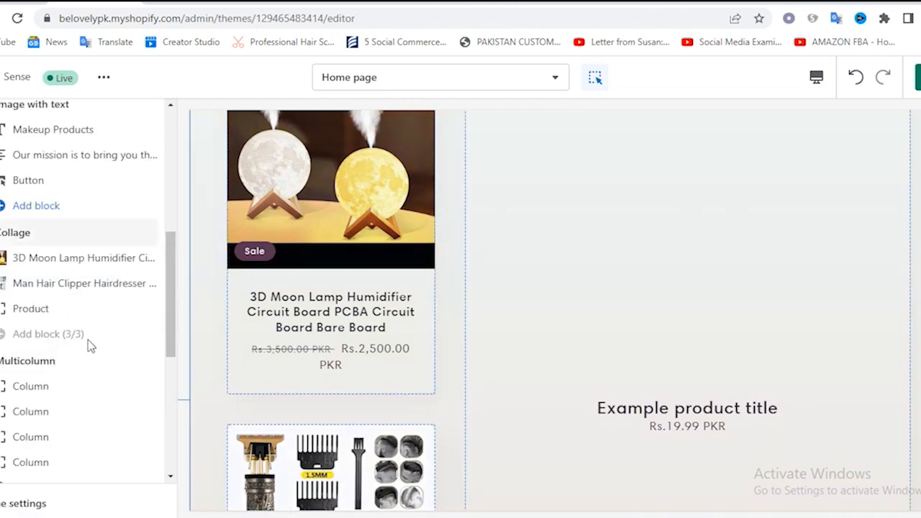
Assign the 3D Moon Lamp Humidifier to the third Collage product block, save the changes, and return to the section list
click(34, 304)
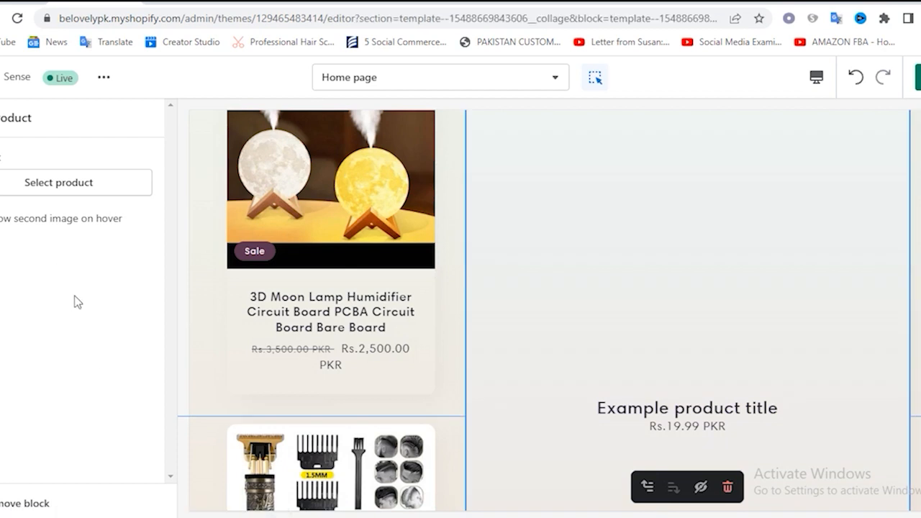
click(75, 187)
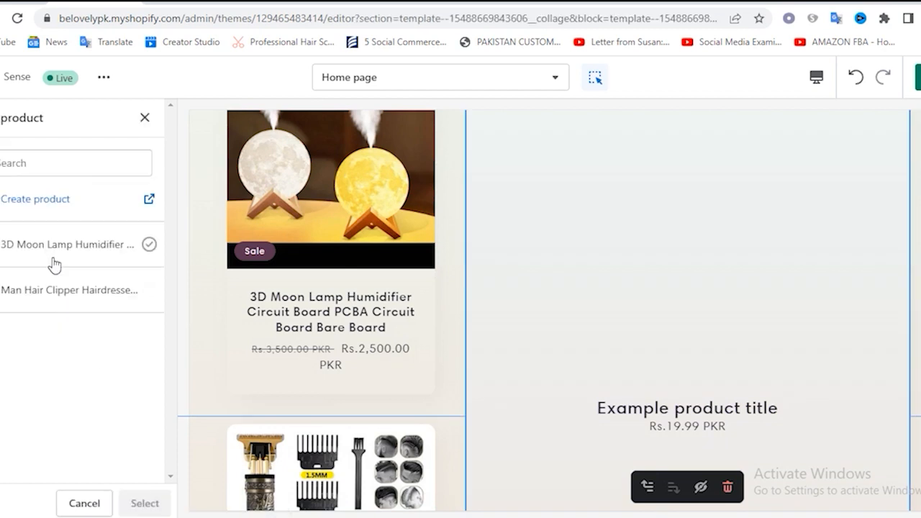
click(54, 257)
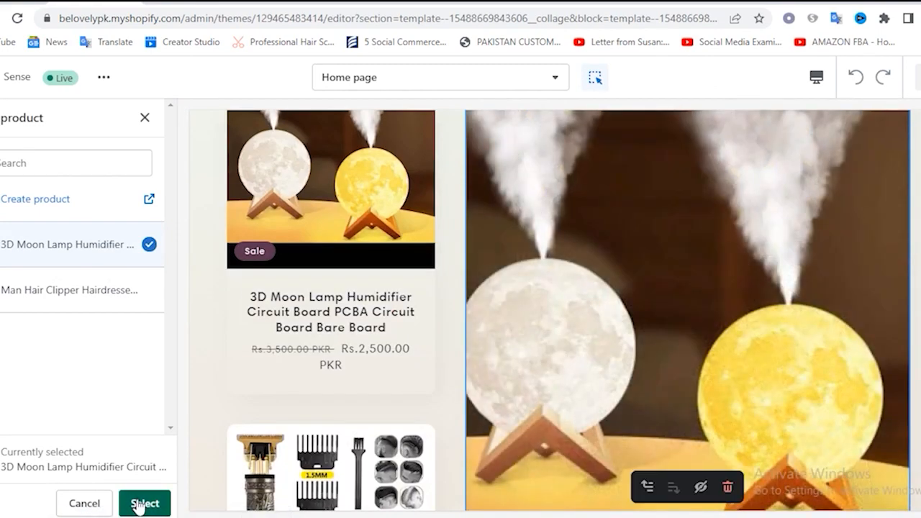
click(144, 503)
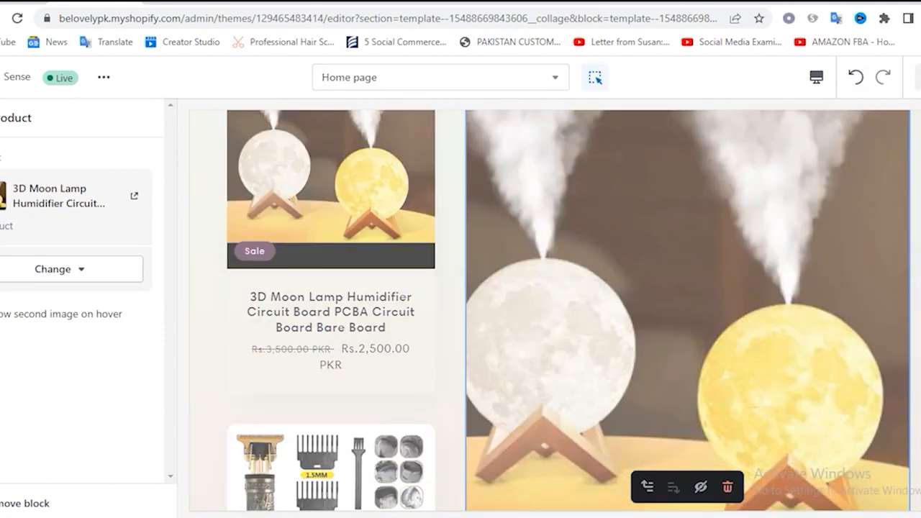
click(2, 118)
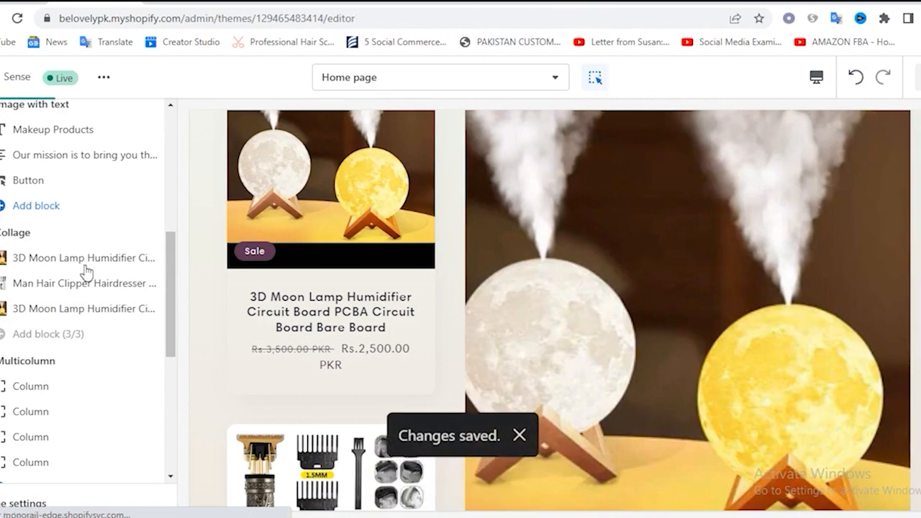
Look over the Multicolumn section and its first column's settings, then hide the whole section from the home page
scroll(111, 276, down, 3)
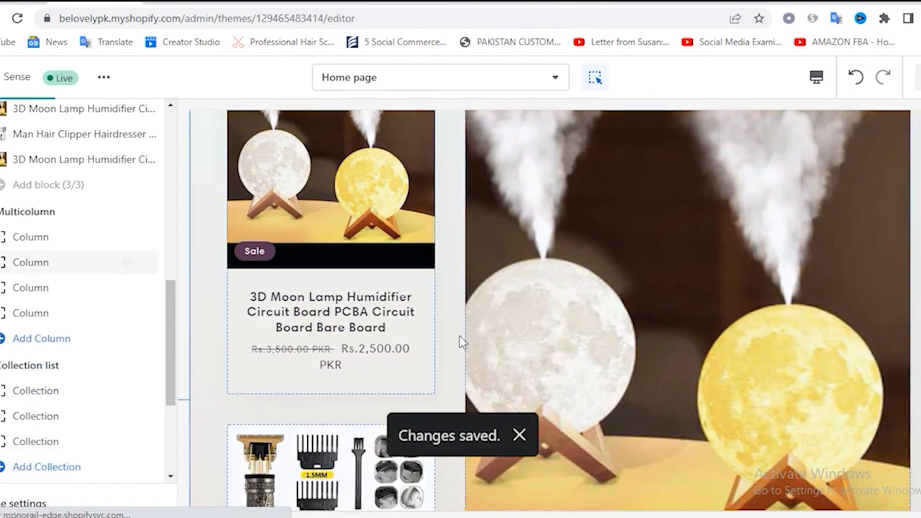
scroll(460, 340, down, 4)
scroll(465, 337, down, 5)
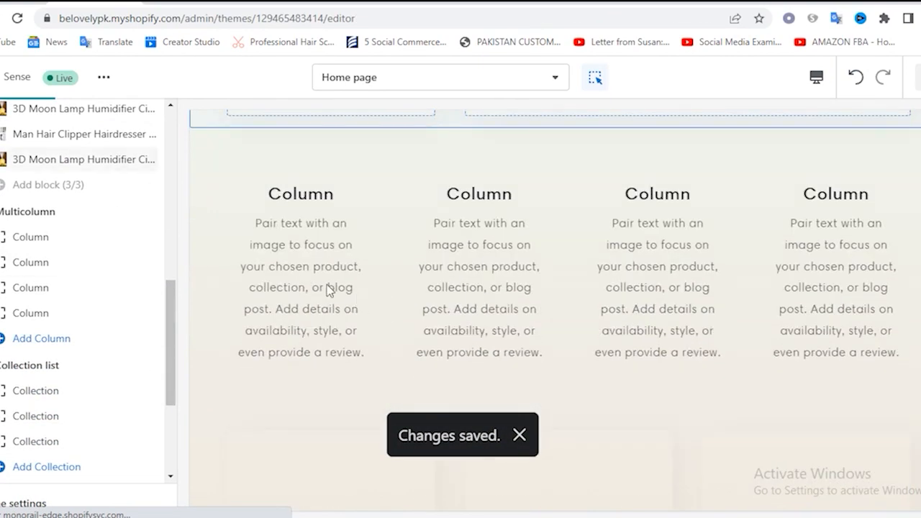
scroll(302, 238, down, 9)
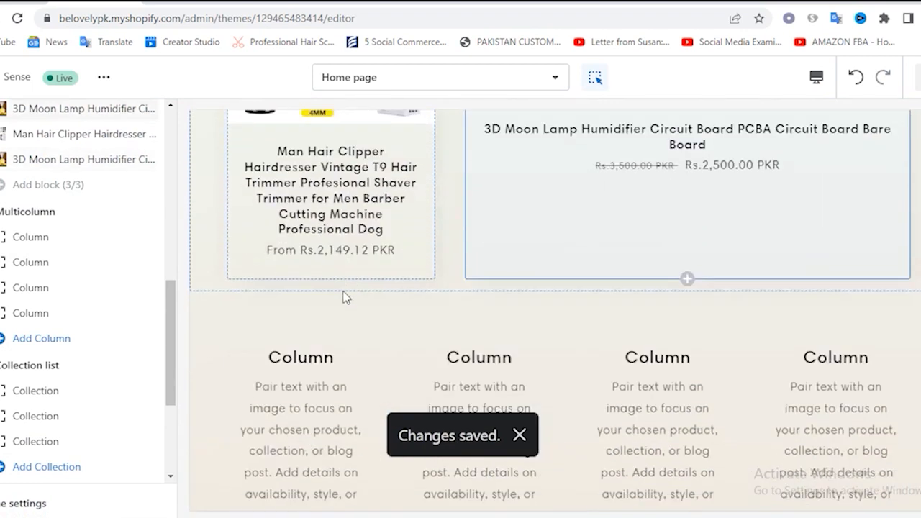
click(42, 239)
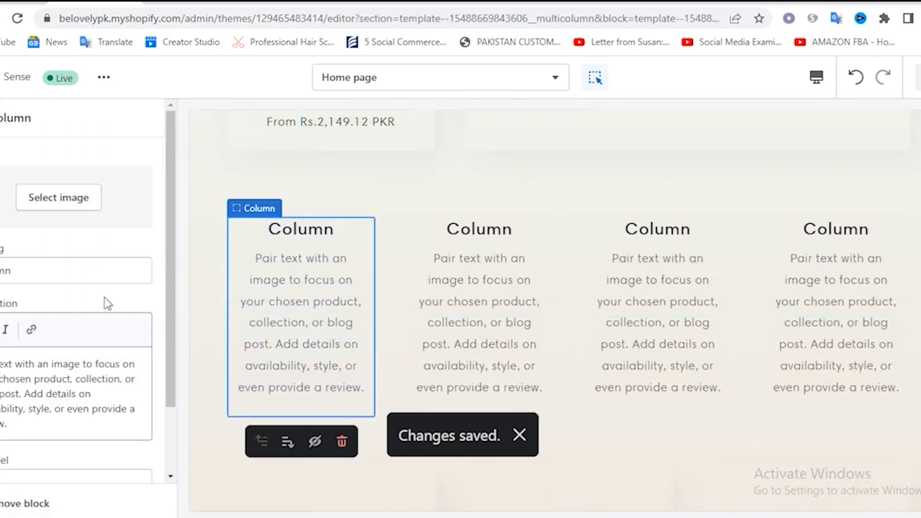
scroll(91, 362, down, 2)
scroll(55, 330, up, 2)
click(2, 118)
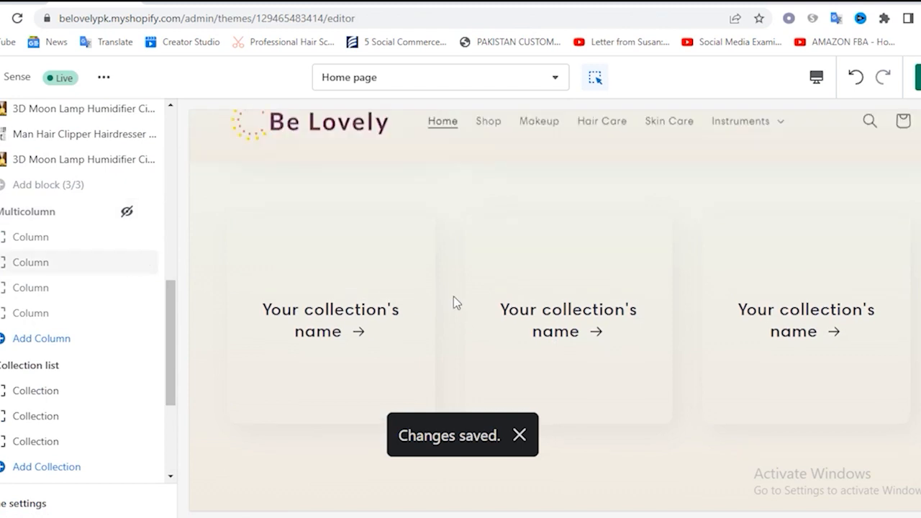
Set the first block of the Collection list section to the Instruments collection
scroll(59, 344, down, 3)
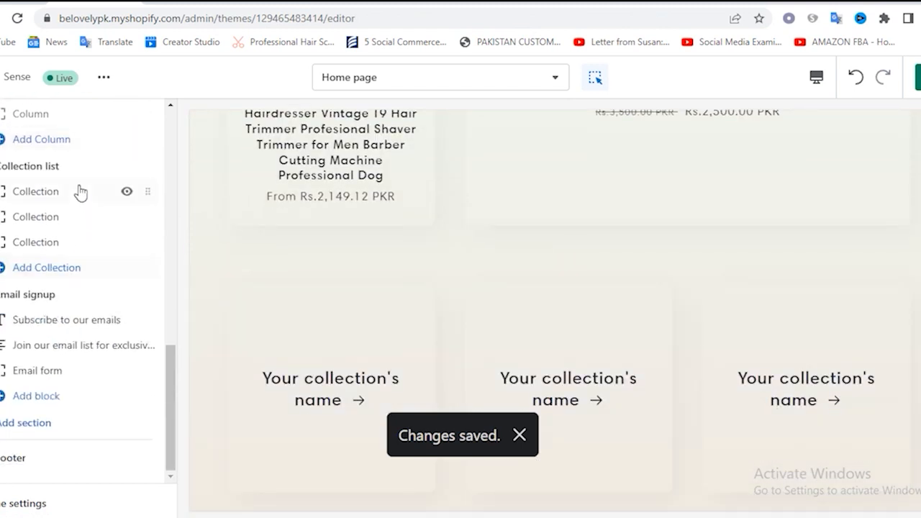
click(52, 193)
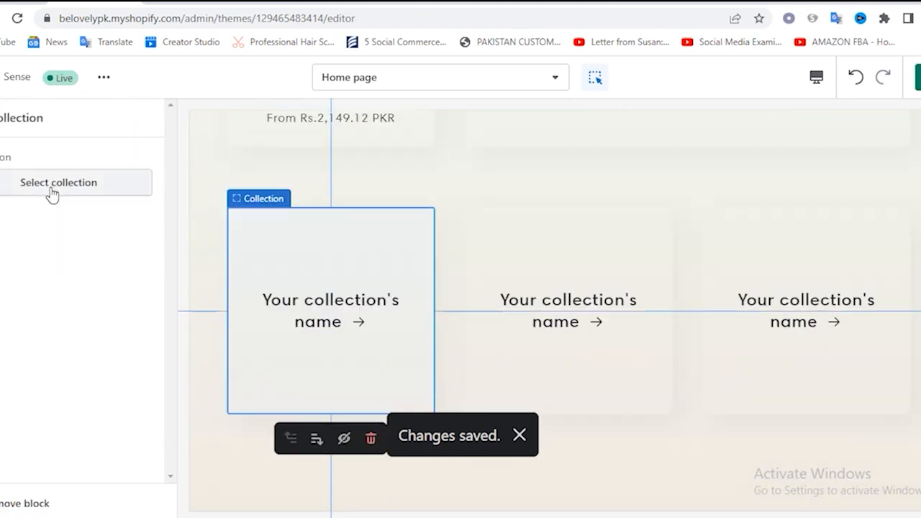
click(51, 192)
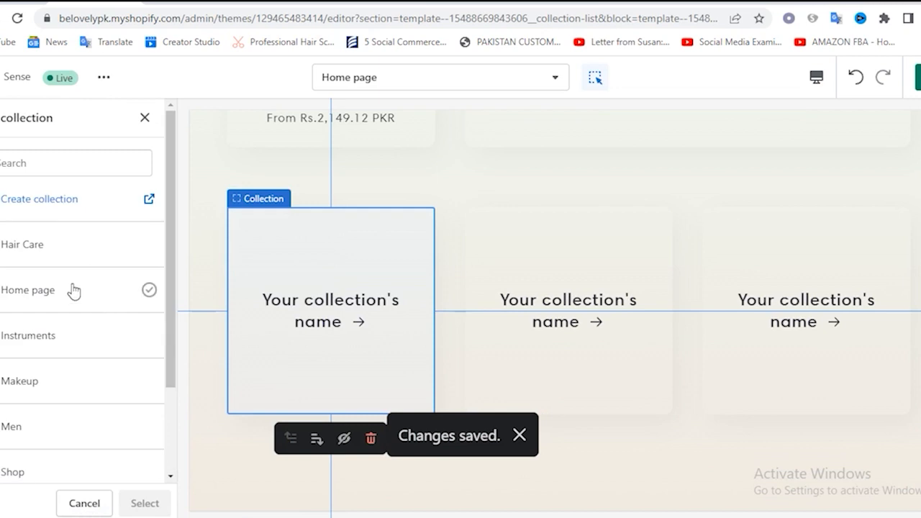
click(43, 350)
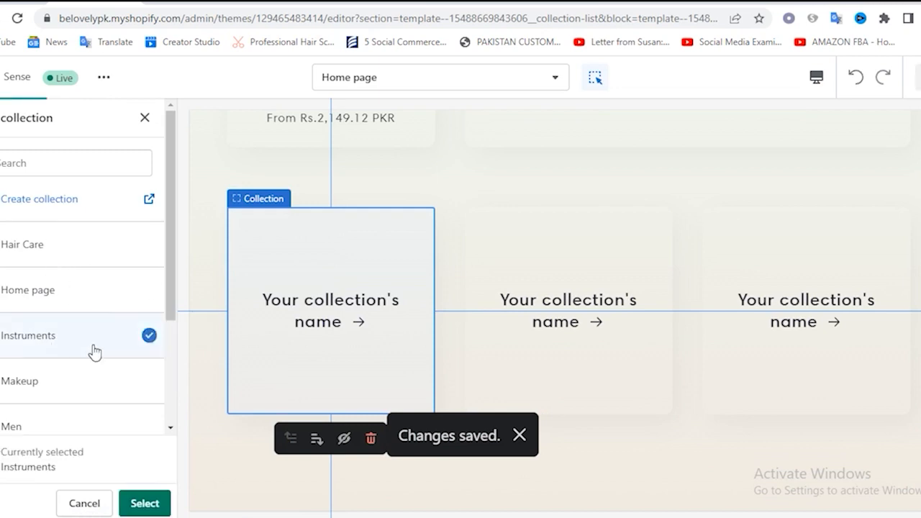
click(144, 504)
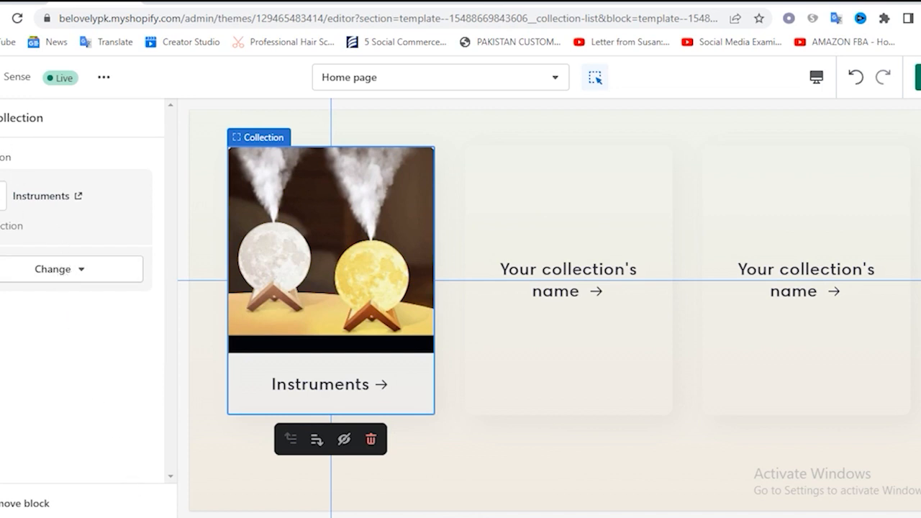
click(2, 118)
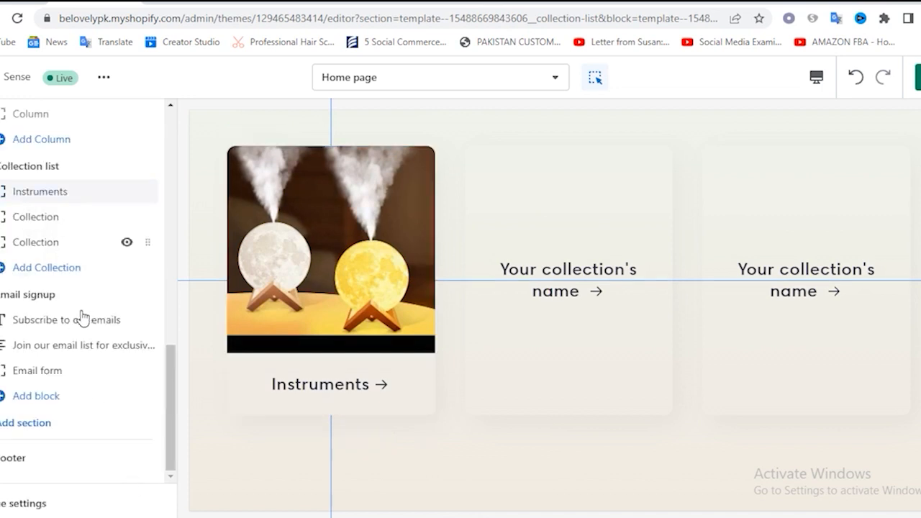
click(46, 221)
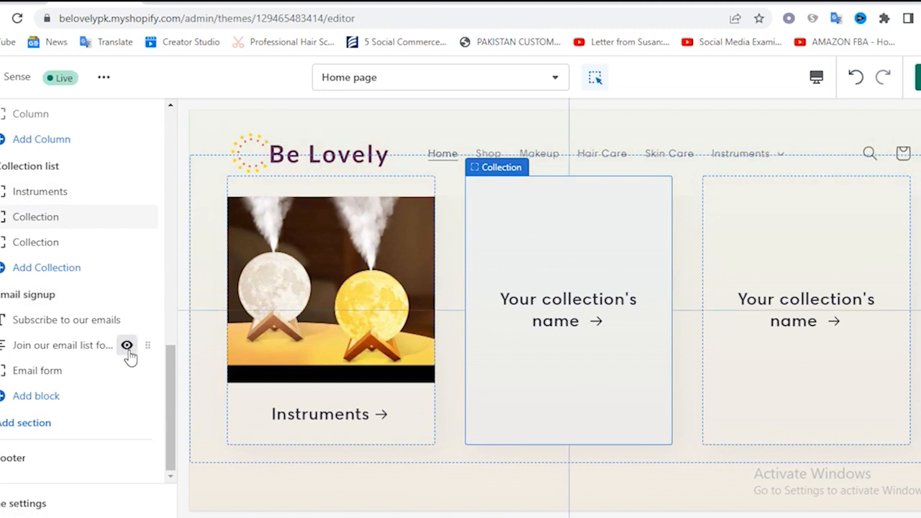
click(43, 217)
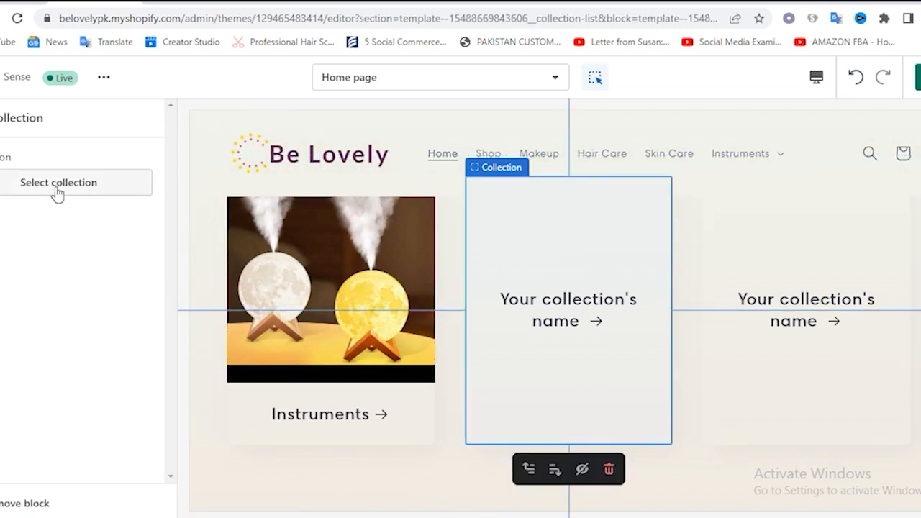
click(57, 192)
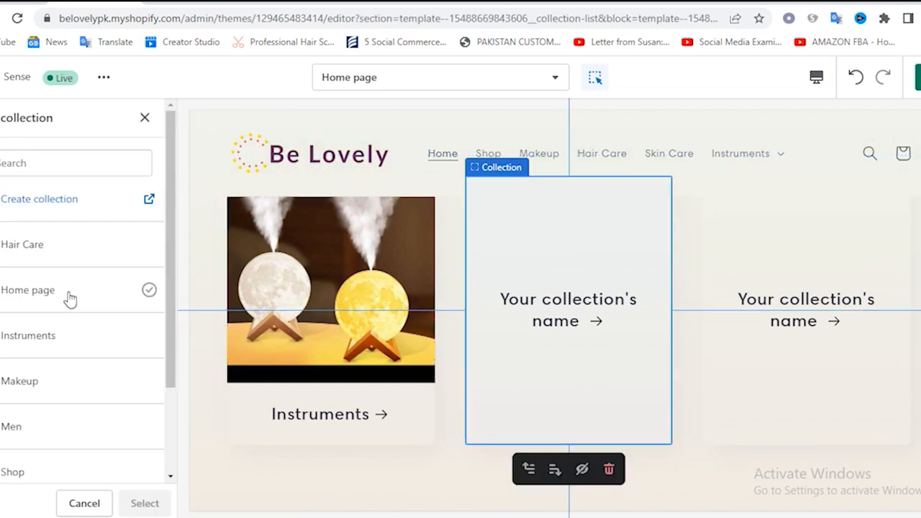
scroll(78, 383, down, 1)
scroll(72, 382, down, 3)
click(41, 354)
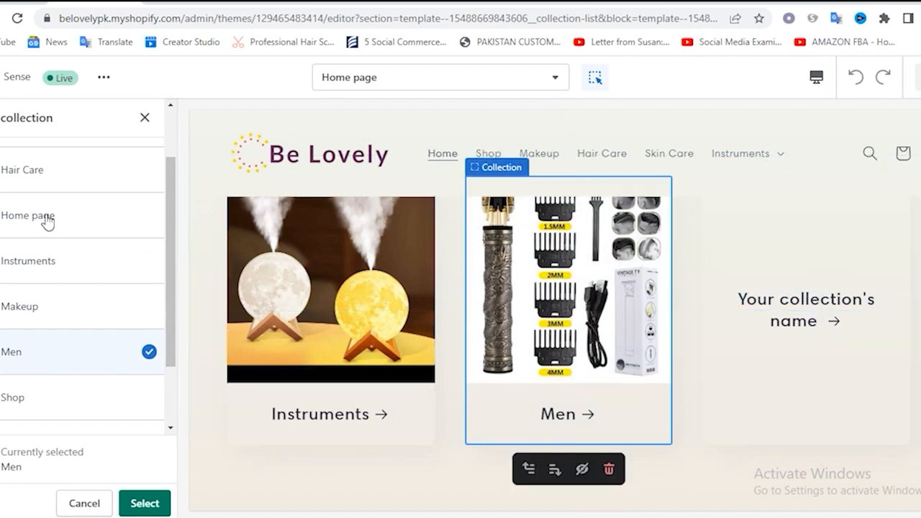
click(144, 119)
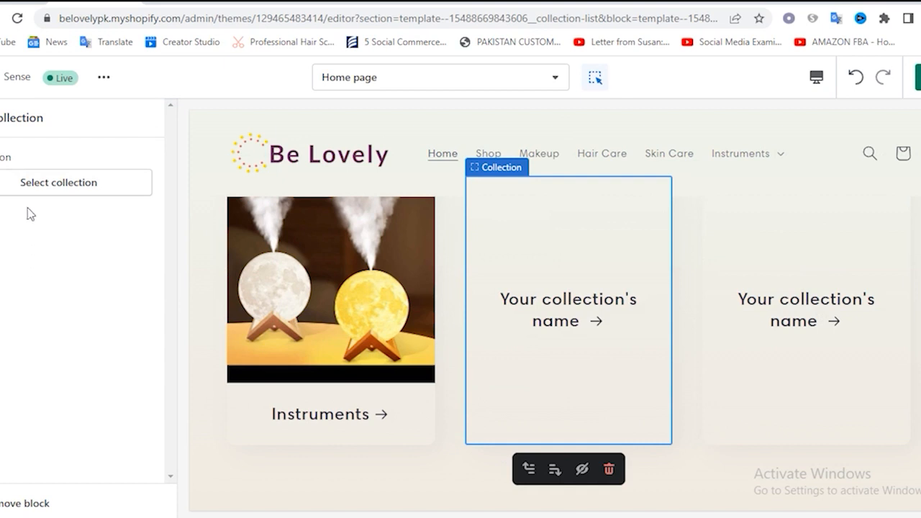
click(1, 118)
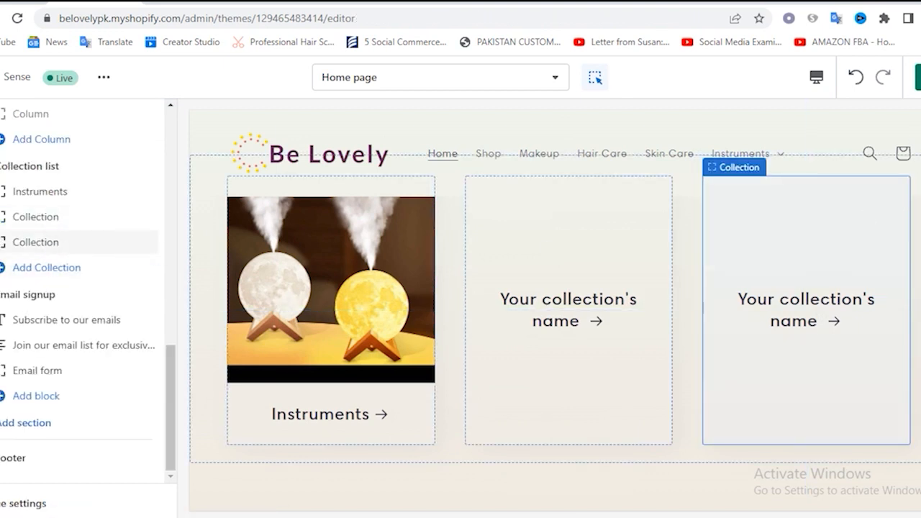
Save the theme changes and check the featured products, Collage and collection list on the storefront home page
click(919, 77)
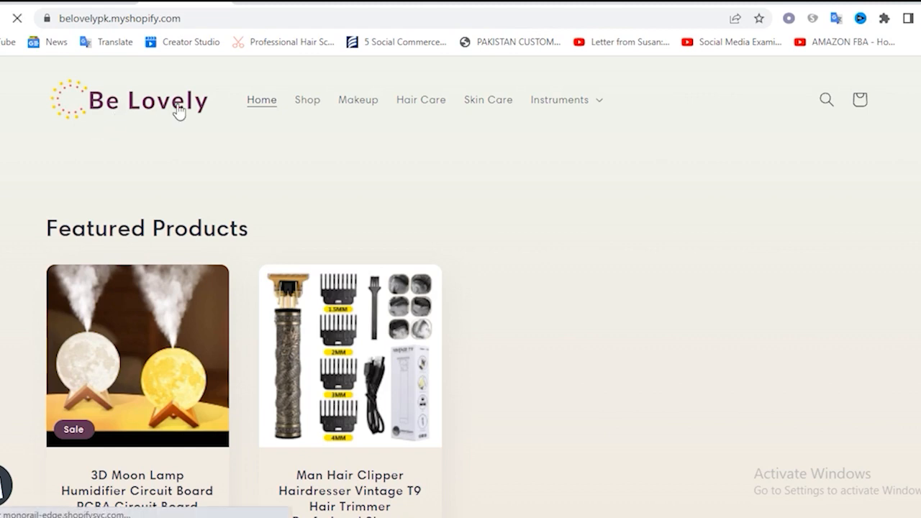
scroll(626, 322, down, 10)
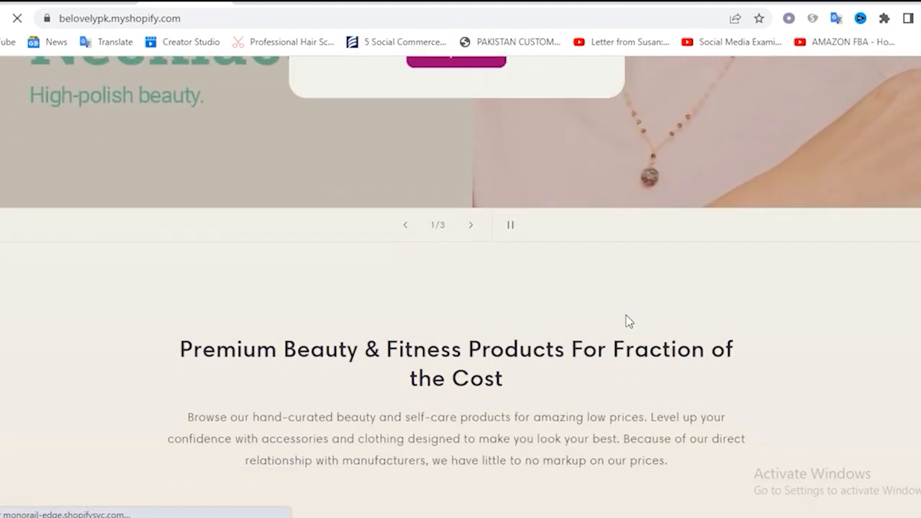
scroll(625, 317, down, 12)
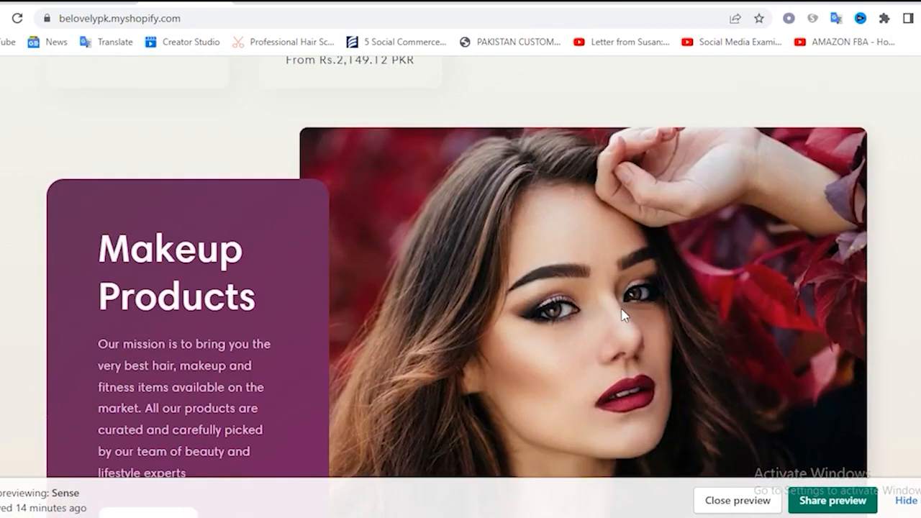
scroll(622, 317, down, 5)
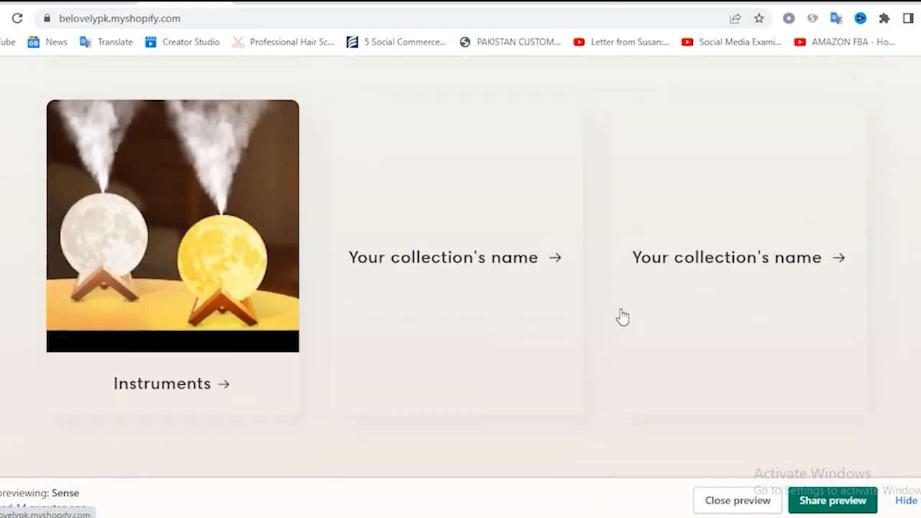
scroll(619, 317, up, 3)
scroll(615, 313, up, 5)
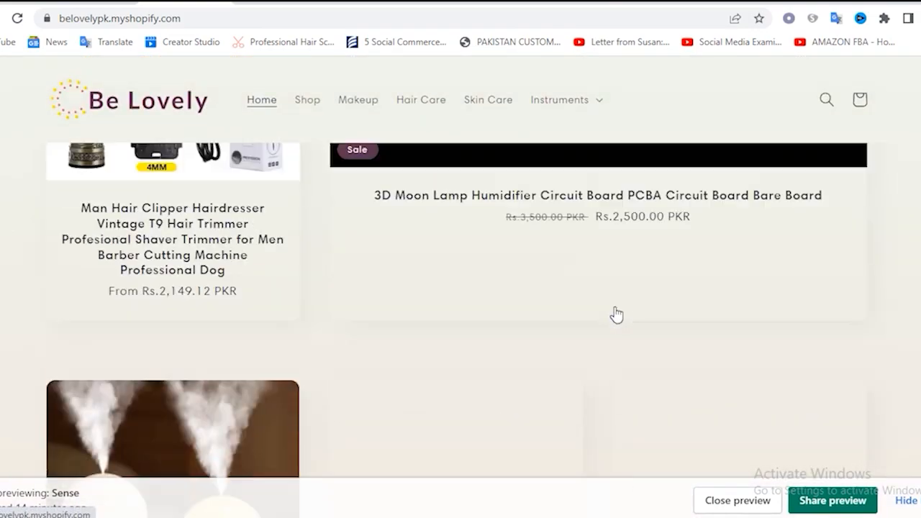
scroll(608, 313, down, 4)
scroll(216, 347, down, 1)
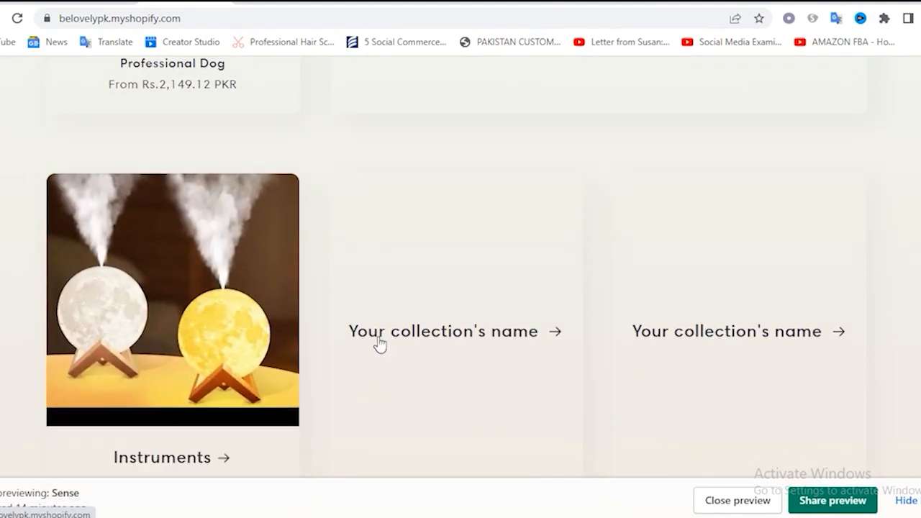
scroll(489, 338, down, 2)
scroll(456, 336, up, 3)
Return to the theme editor and set the second block of the Collection list section to the Men collection
click(103, 3)
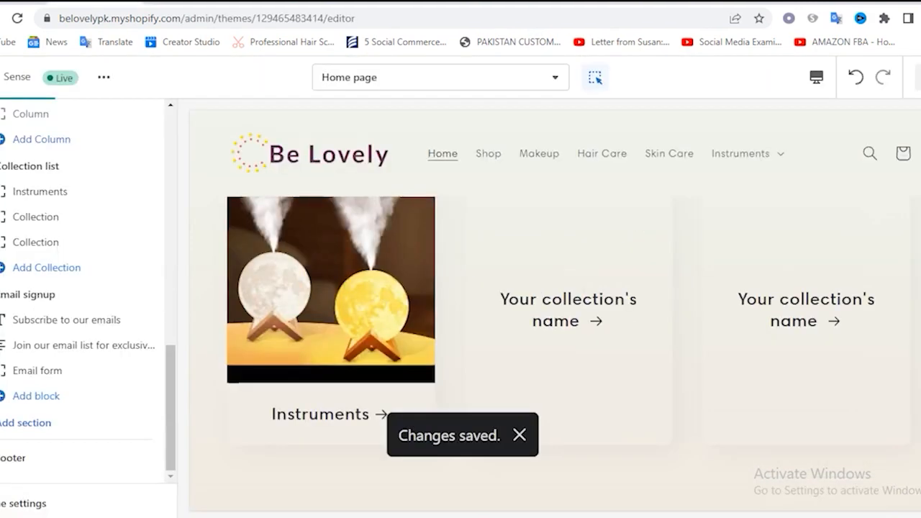
click(97, 330)
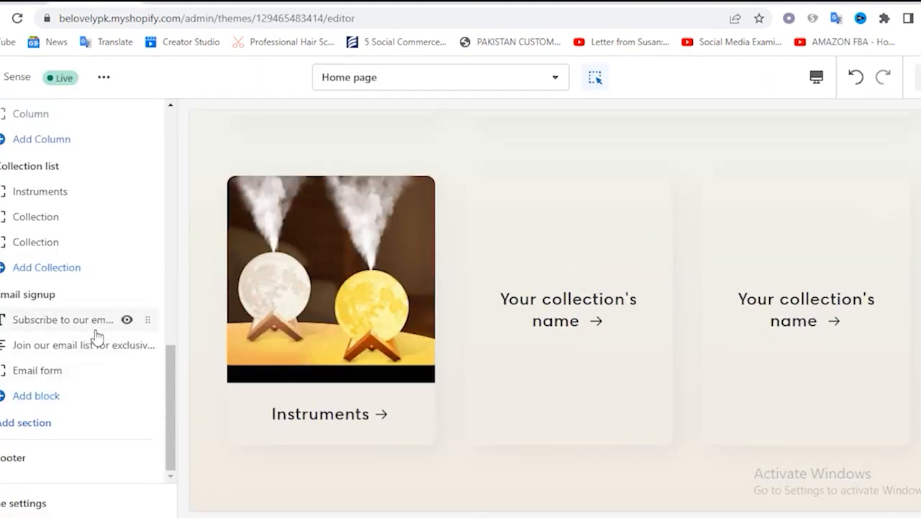
click(30, 220)
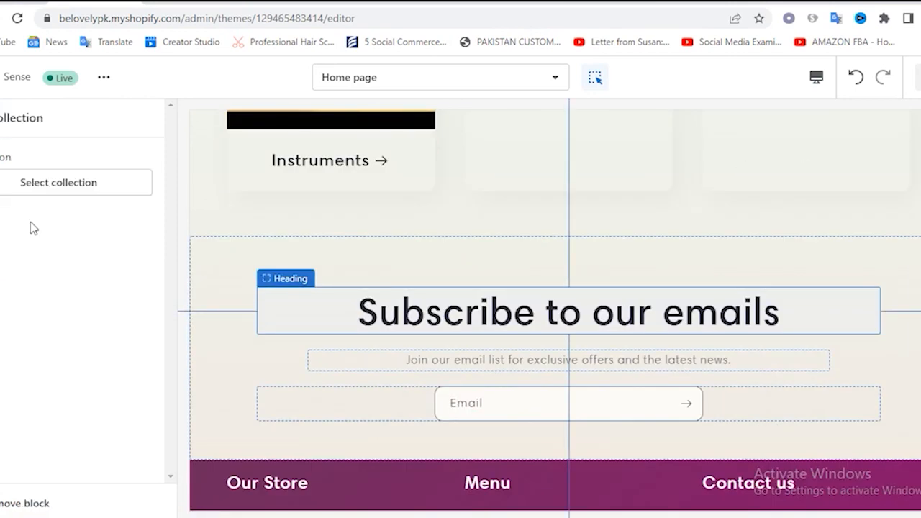
click(59, 184)
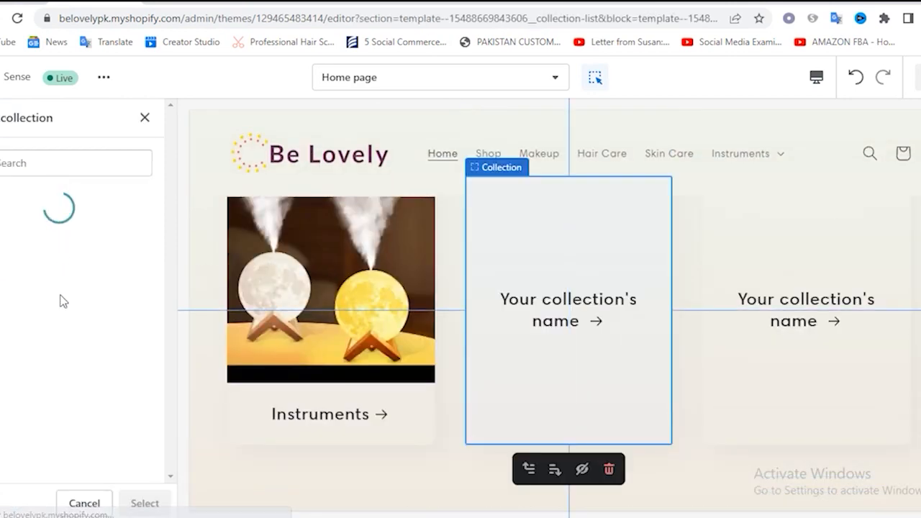
click(26, 431)
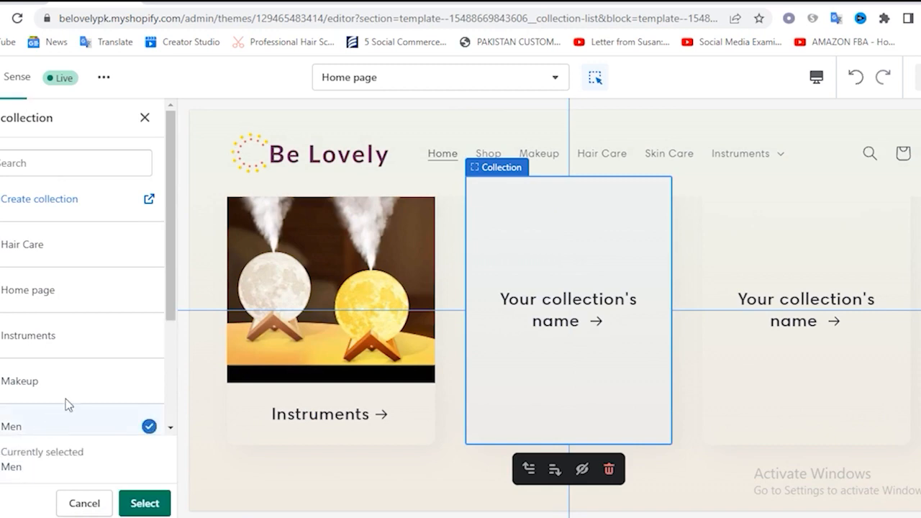
click(142, 503)
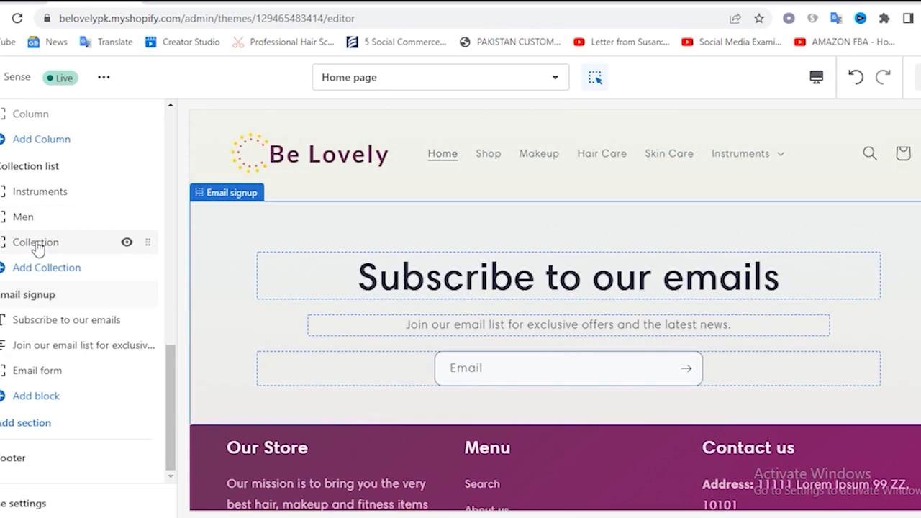
Set the third block of the Collection list section to the Skin Care collection and save the changes
click(72, 243)
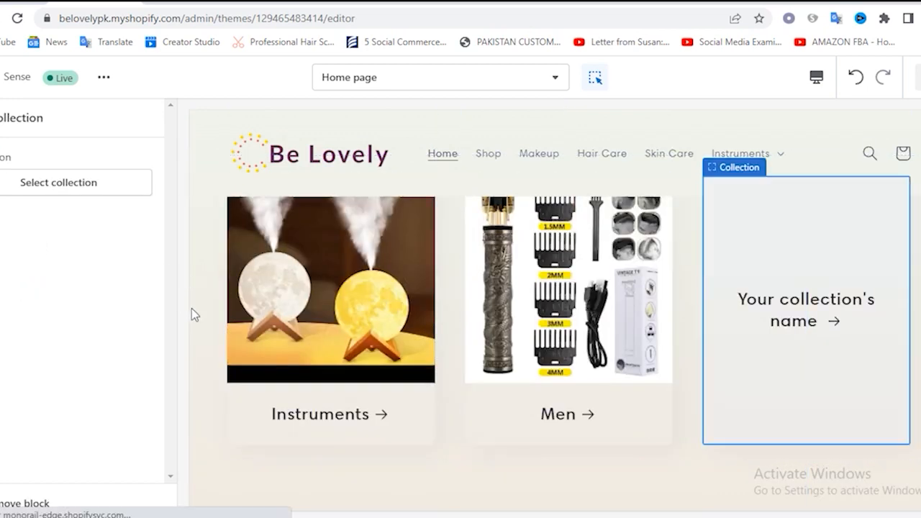
click(75, 189)
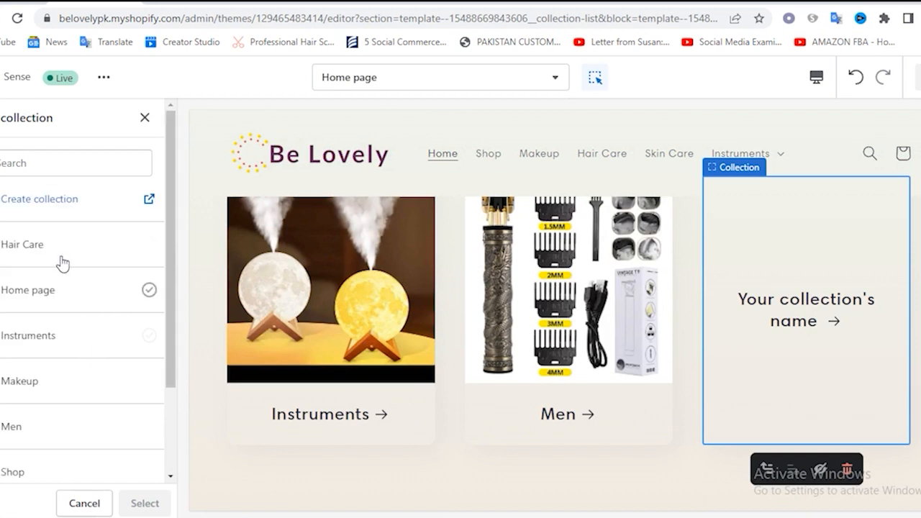
scroll(88, 321, down, 1)
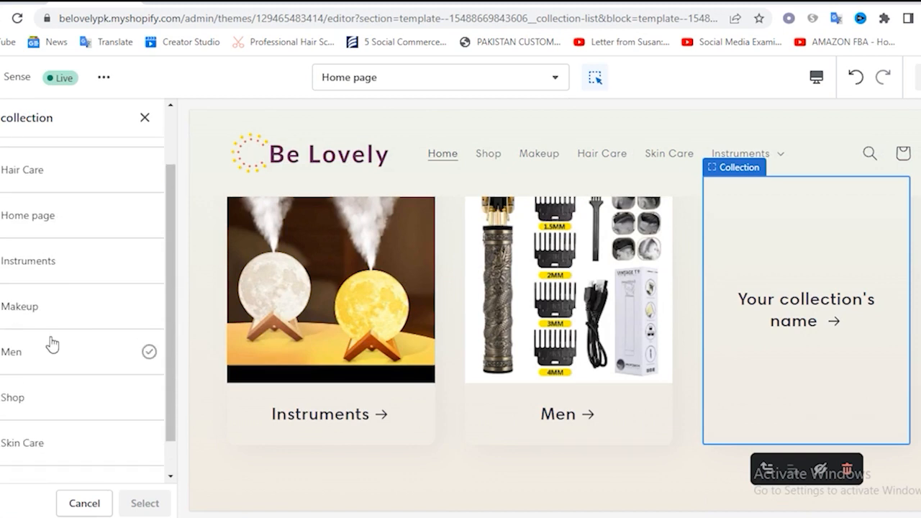
click(31, 443)
click(137, 502)
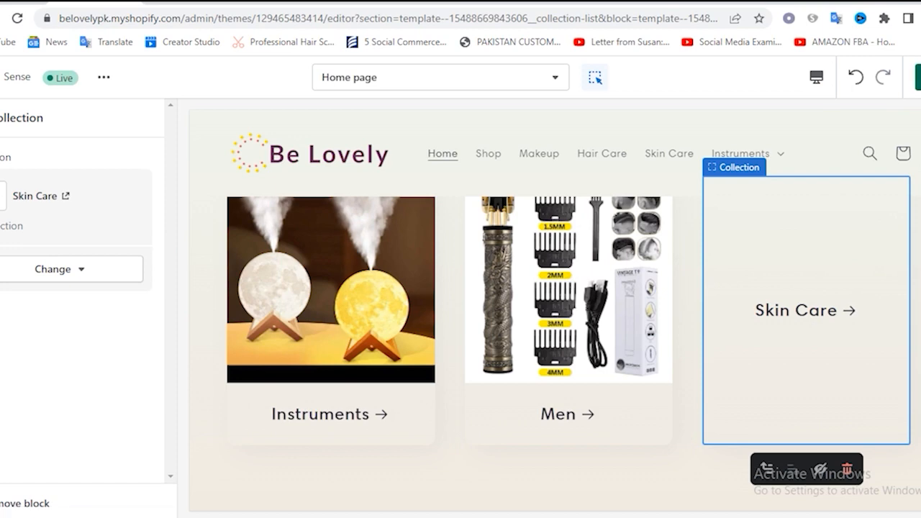
click(919, 77)
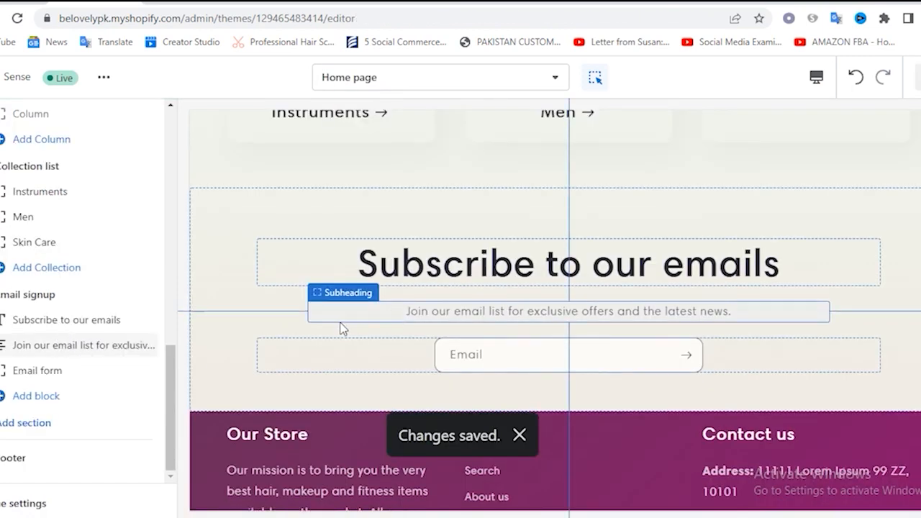
Switch to the storefront preview, reload its home page through the store logo, and hide the preview bar
scroll(342, 329, up, 4)
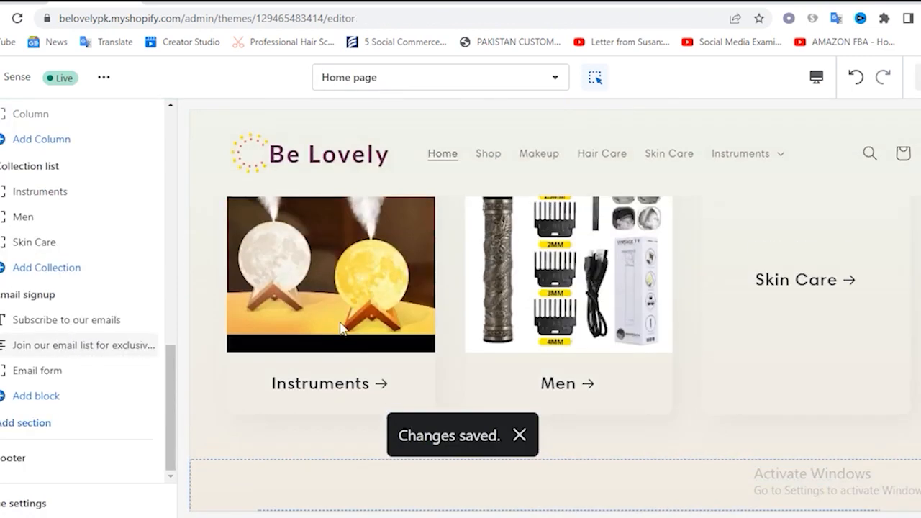
scroll(341, 328, up, 5)
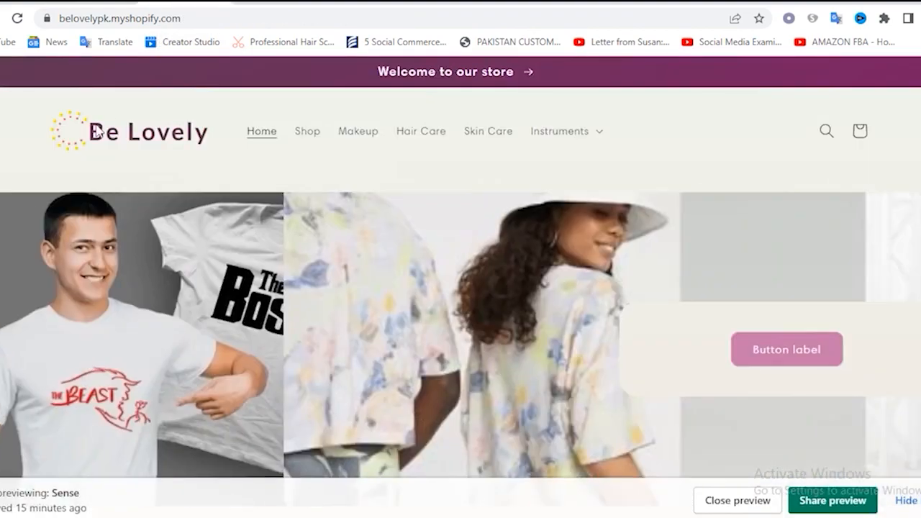
click(120, 137)
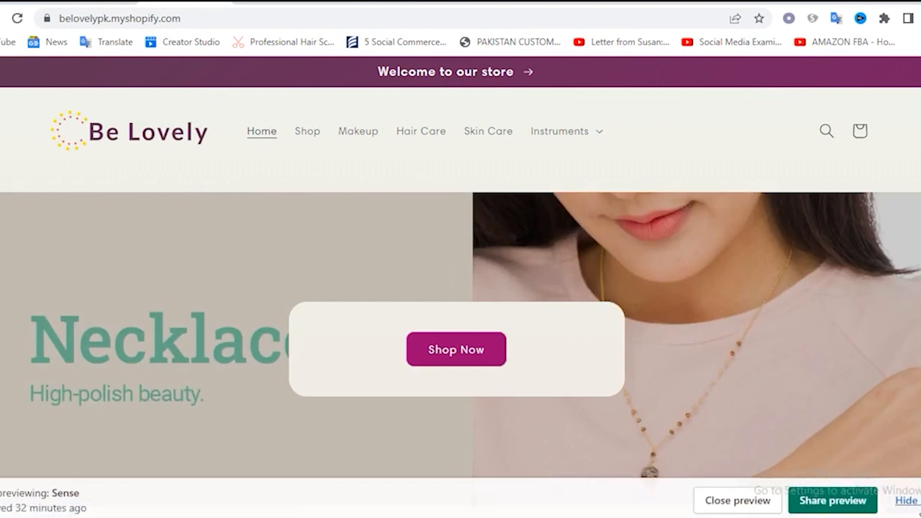
click(911, 504)
Review the whole storefront home page from the slideshow through the product and collection sections to the footer
scroll(704, 419, down, 5)
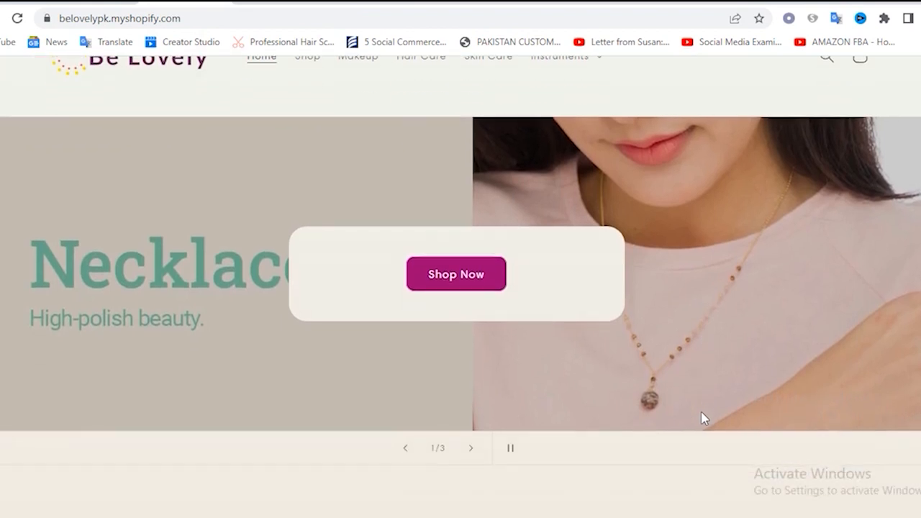
scroll(689, 410, up, 5)
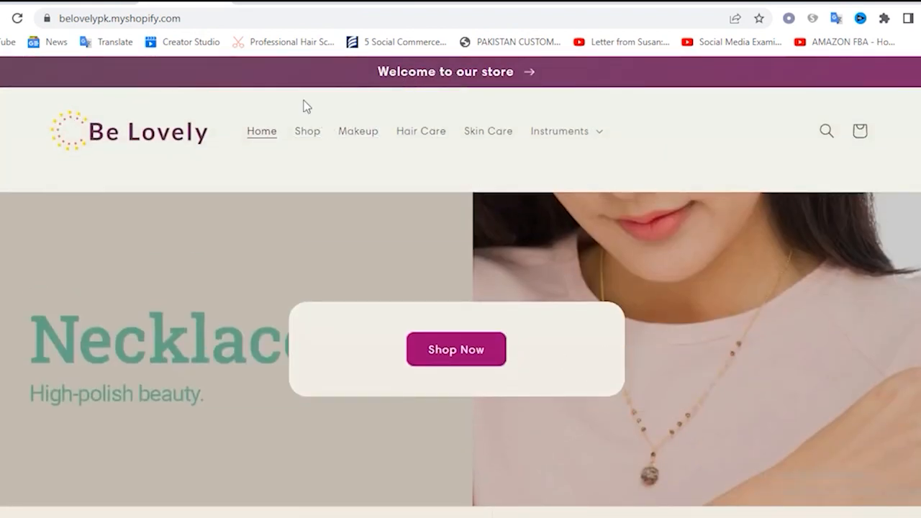
scroll(564, 225, down, 5)
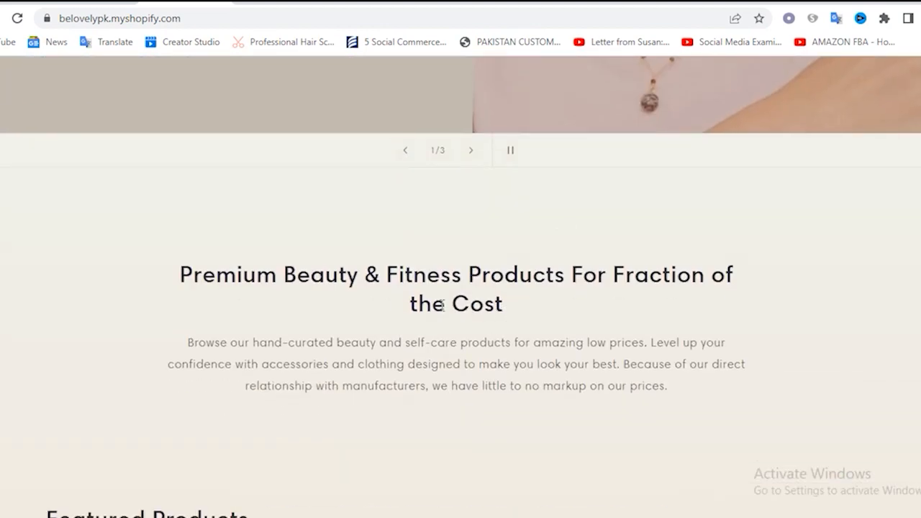
scroll(358, 302, down, 6)
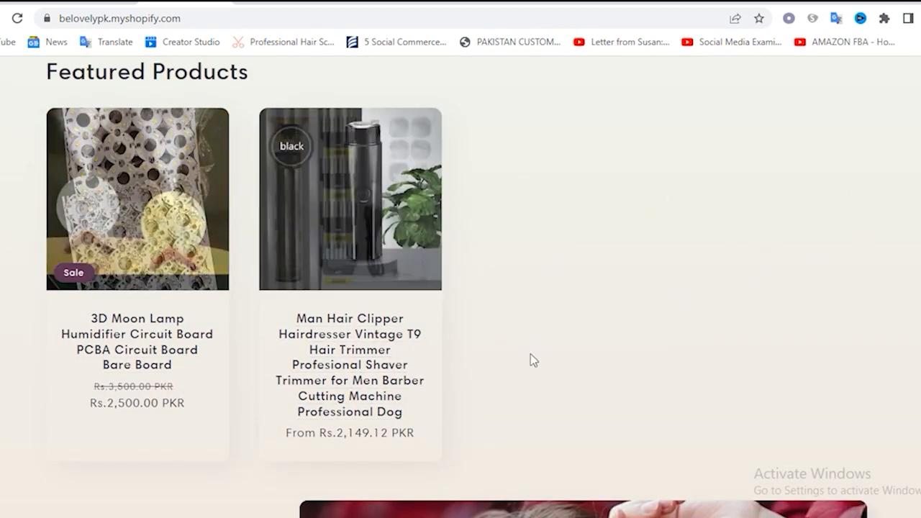
scroll(746, 276, down, 6)
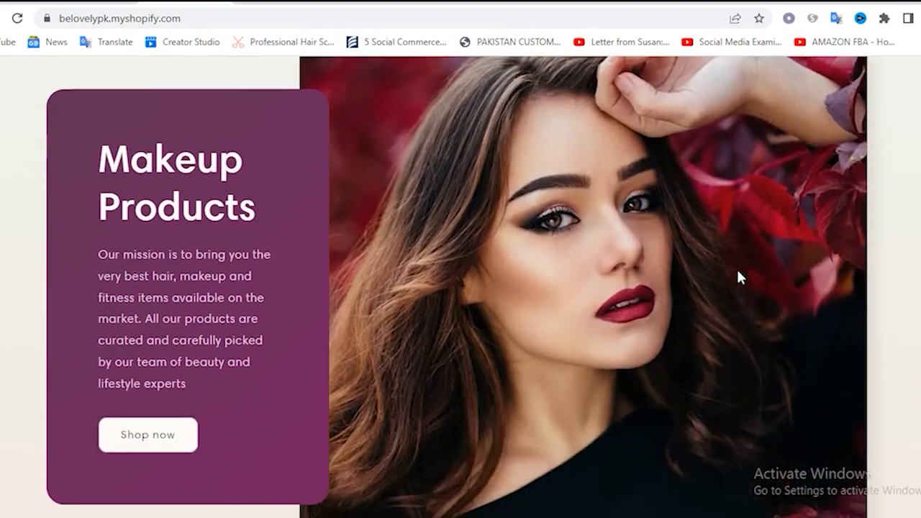
scroll(739, 277, down, 1)
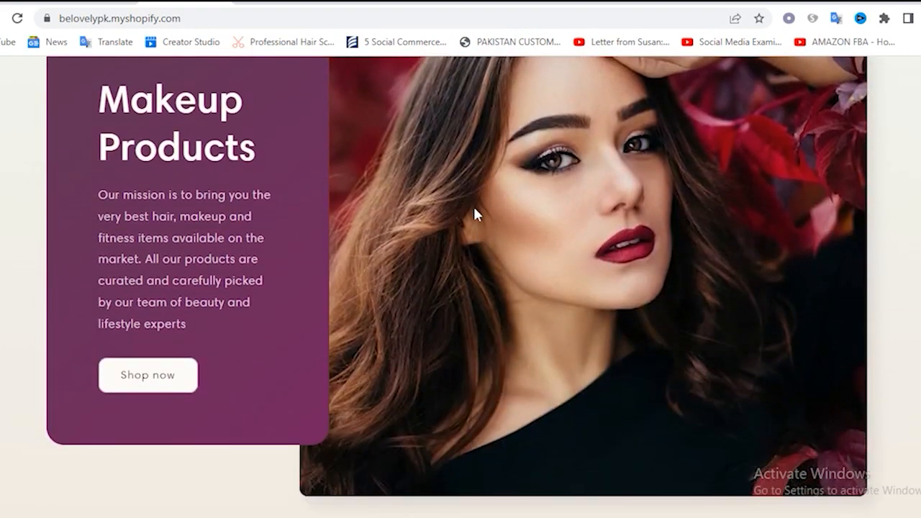
scroll(441, 260, down, 6)
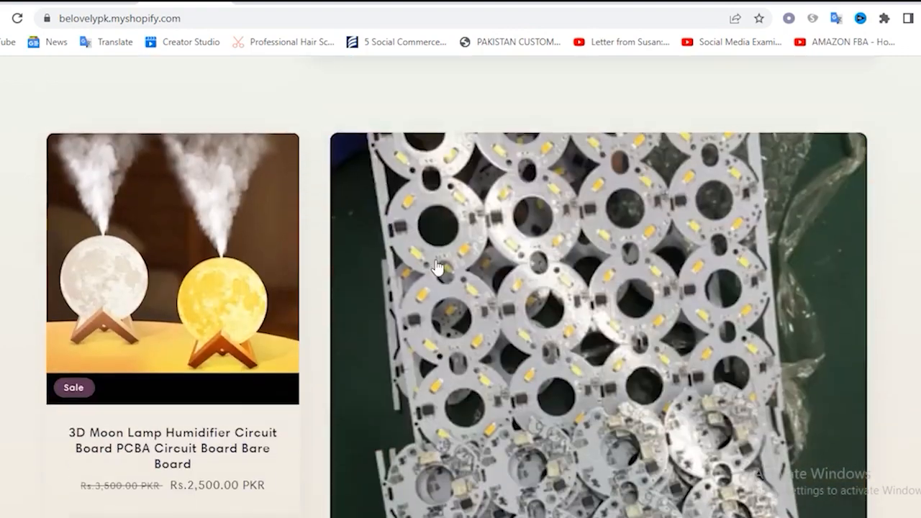
scroll(434, 315, down, 5)
scroll(434, 314, down, 5)
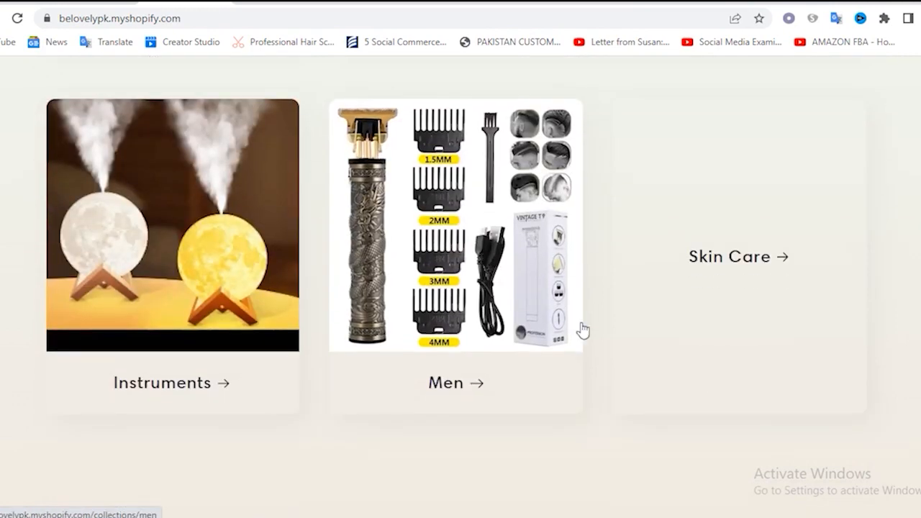
scroll(705, 187, up, 5)
scroll(569, 346, down, 7)
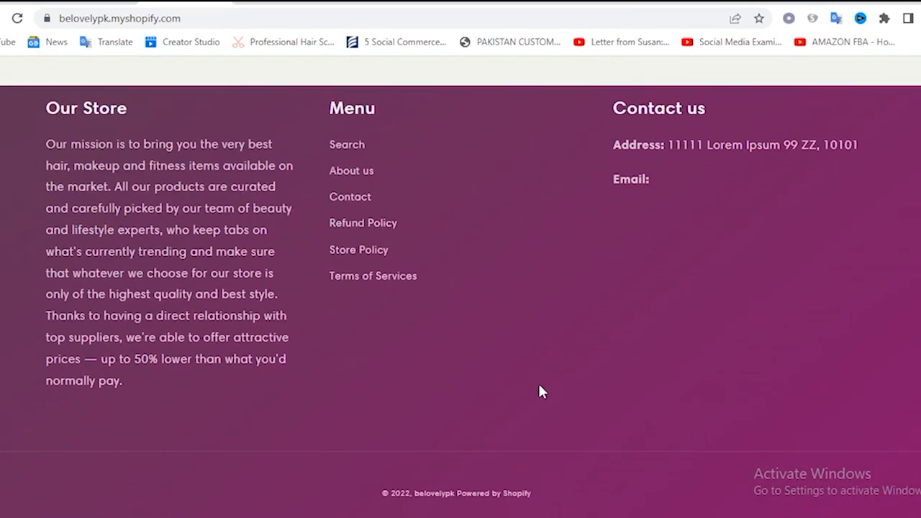
scroll(521, 391, up, 5)
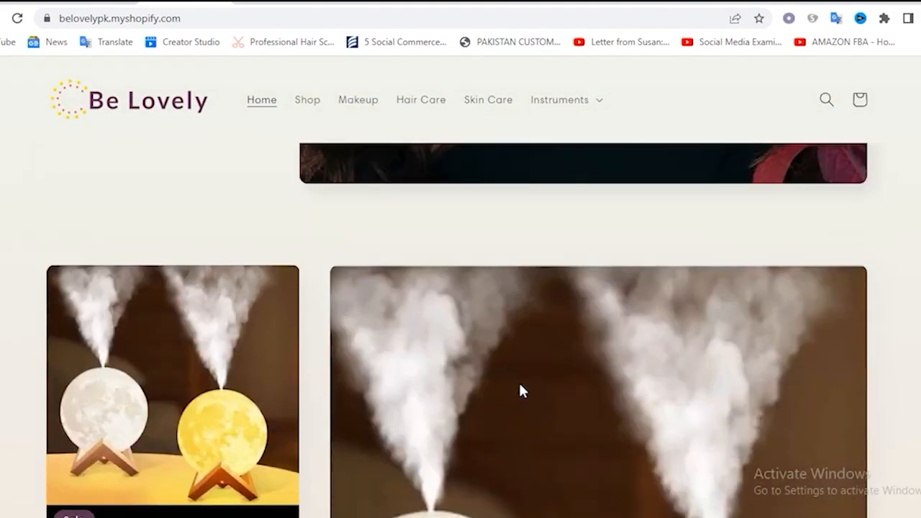
Return to the theme editor and open the Default product template for editing
scroll(519, 385, up, 10)
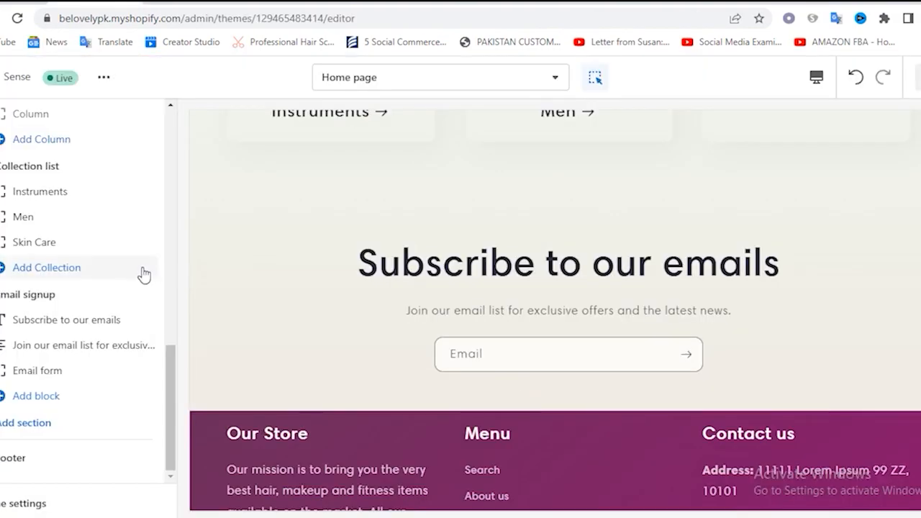
scroll(144, 274, up, 10)
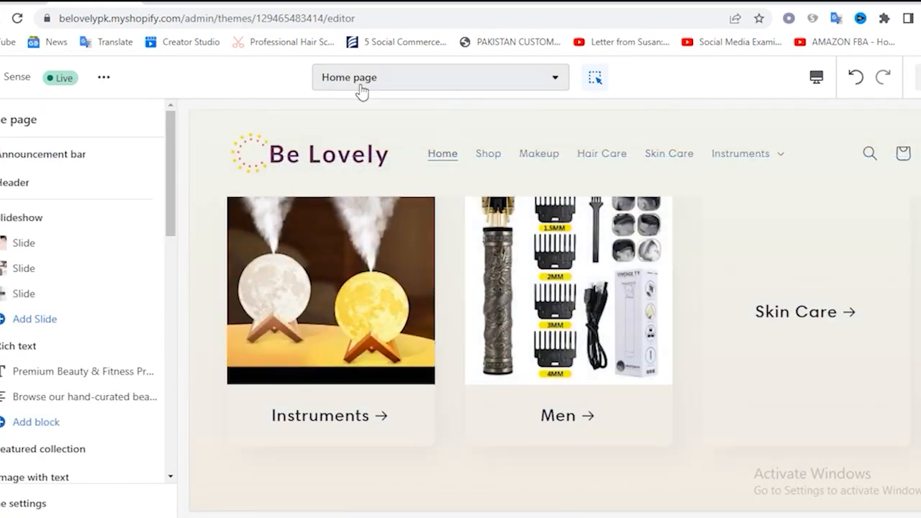
click(362, 86)
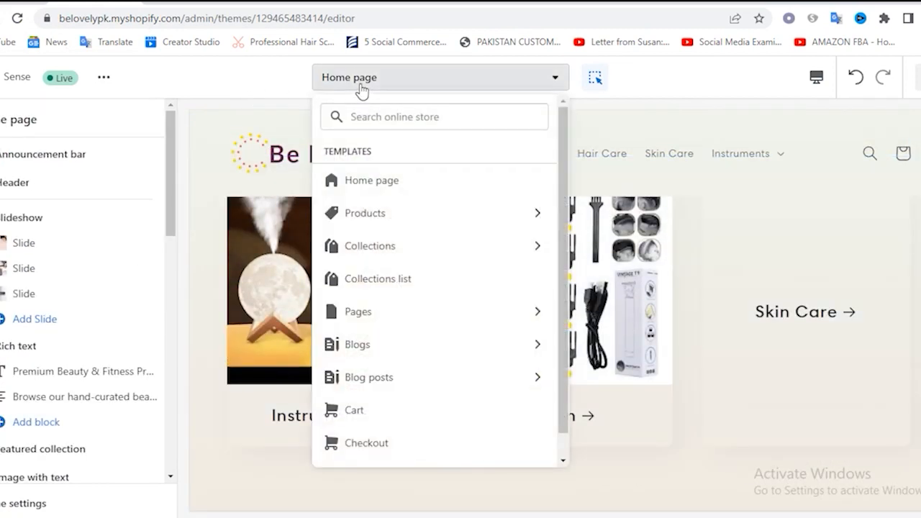
click(368, 216)
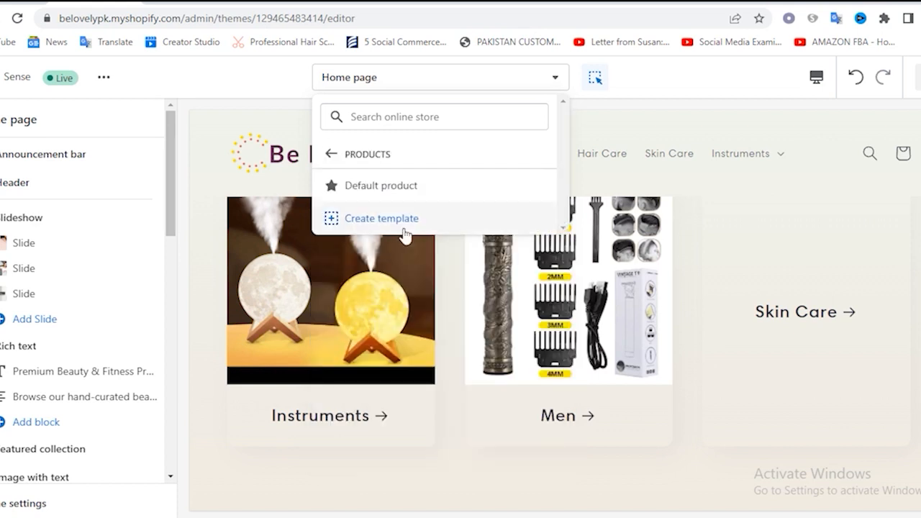
click(382, 189)
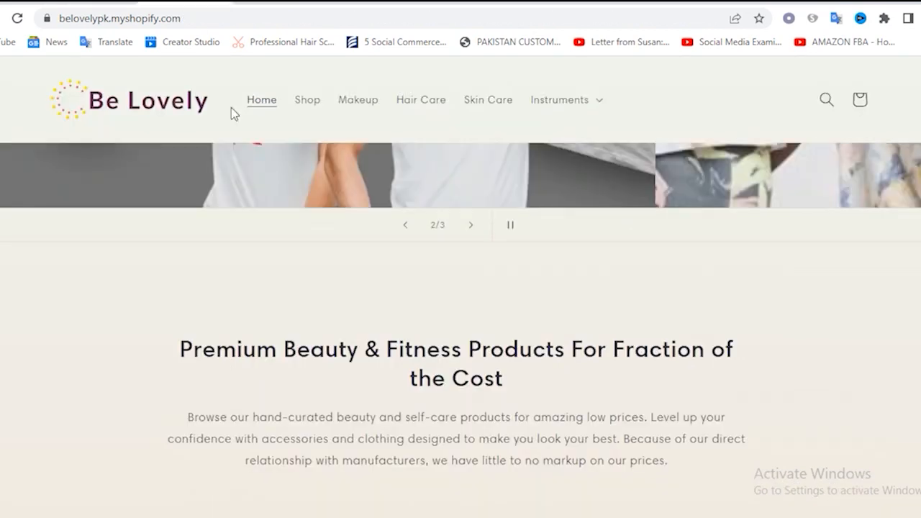
Switch to the storefront home page, open the 3D Moon Lamp Humidifier product and look over its product page
scroll(411, 373, up, 5)
scroll(411, 370, down, 10)
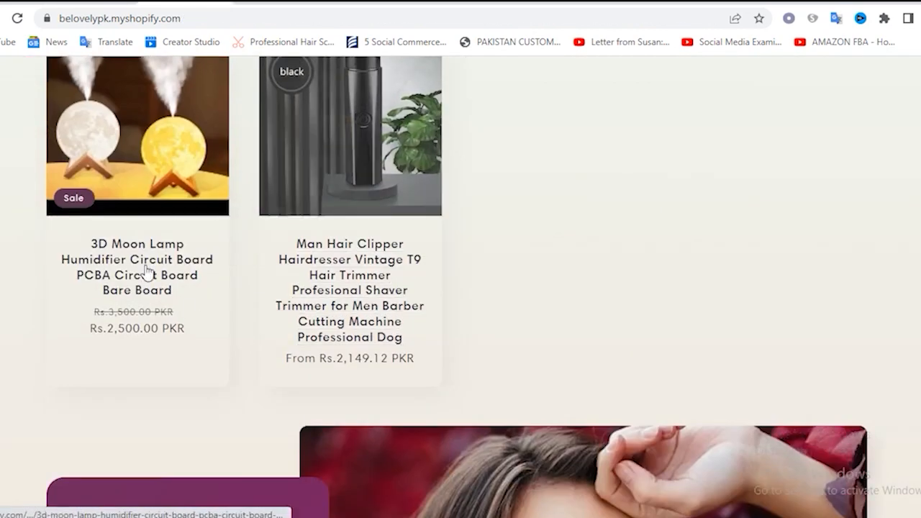
click(161, 136)
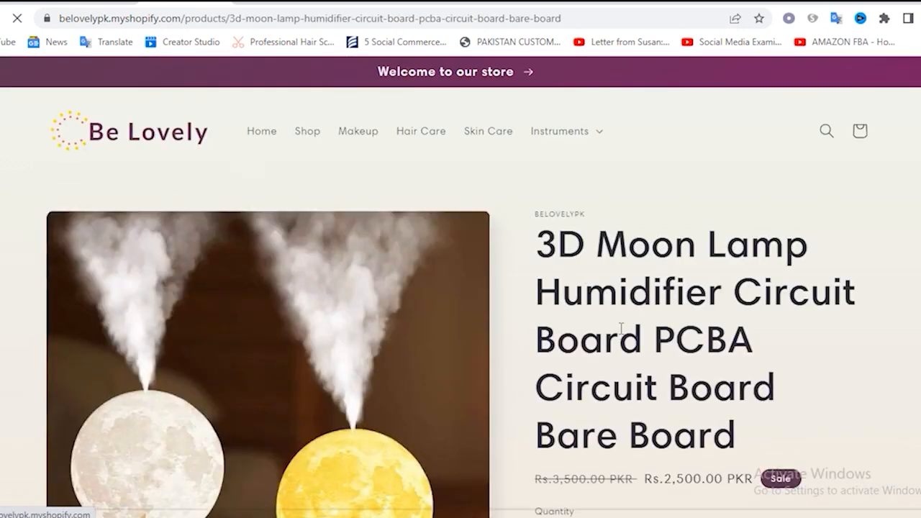
scroll(620, 328, down, 3)
scroll(578, 308, up, 3)
Return to the theme editor and hide the Share, Ingredients, How to use, Shipping and Return policy blocks of the Product information section
click(44, 1)
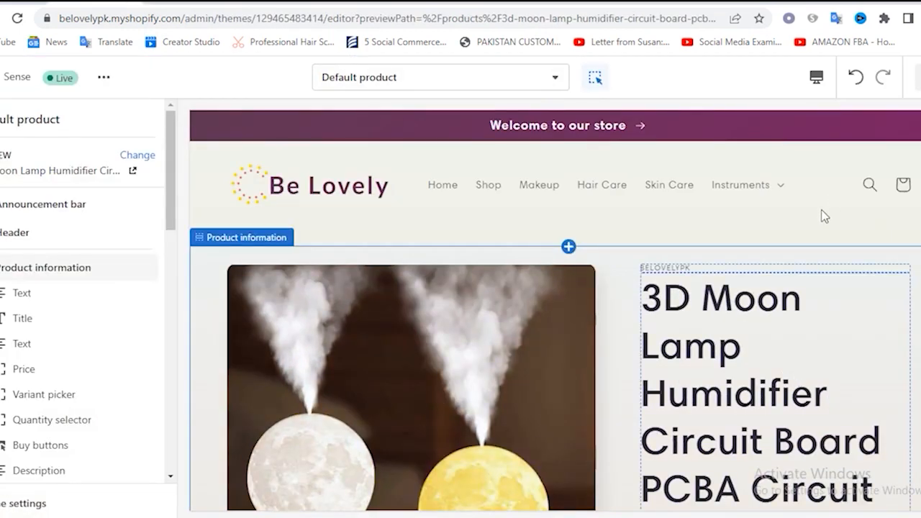
scroll(768, 349, down, 5)
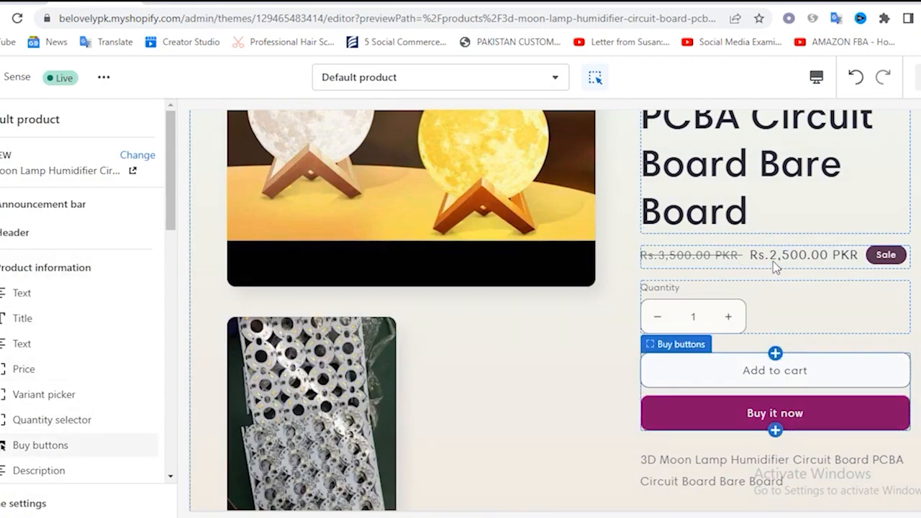
scroll(809, 292, down, 3)
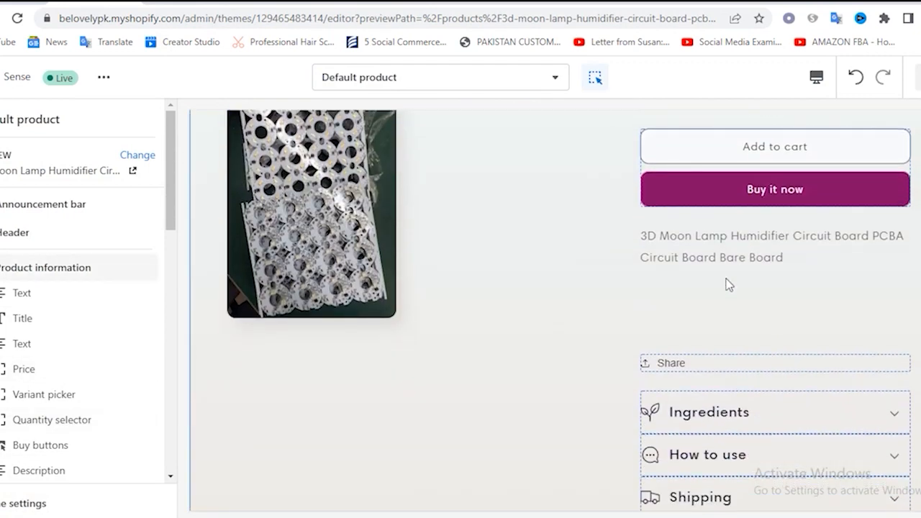
scroll(761, 263, down, 2)
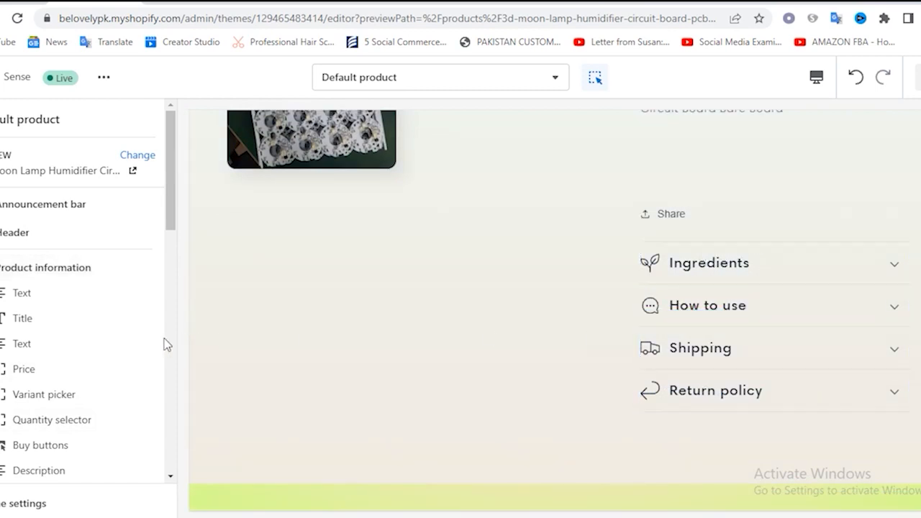
scroll(62, 369, down, 2)
scroll(59, 370, down, 5)
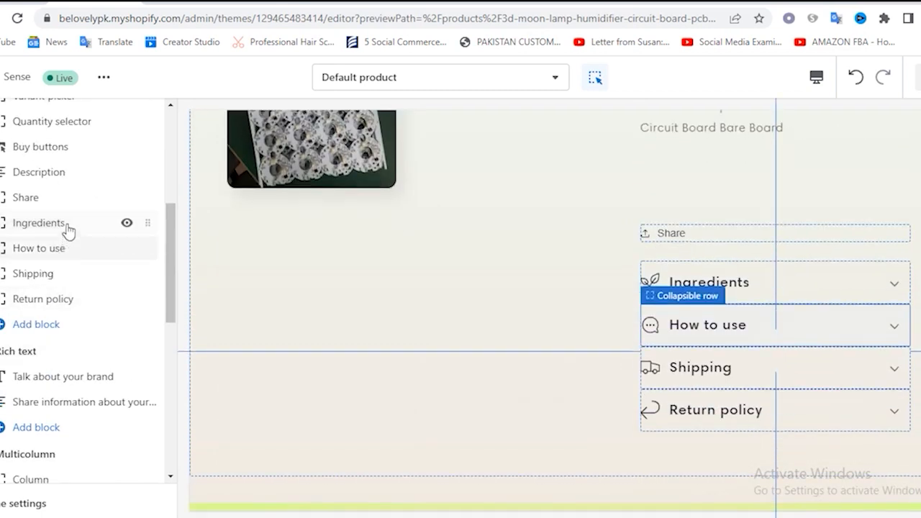
click(126, 199)
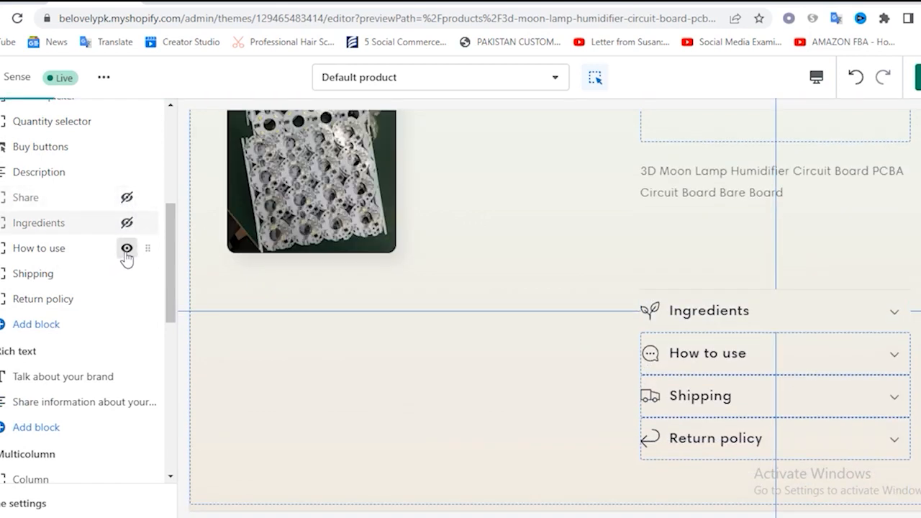
click(127, 249)
click(127, 275)
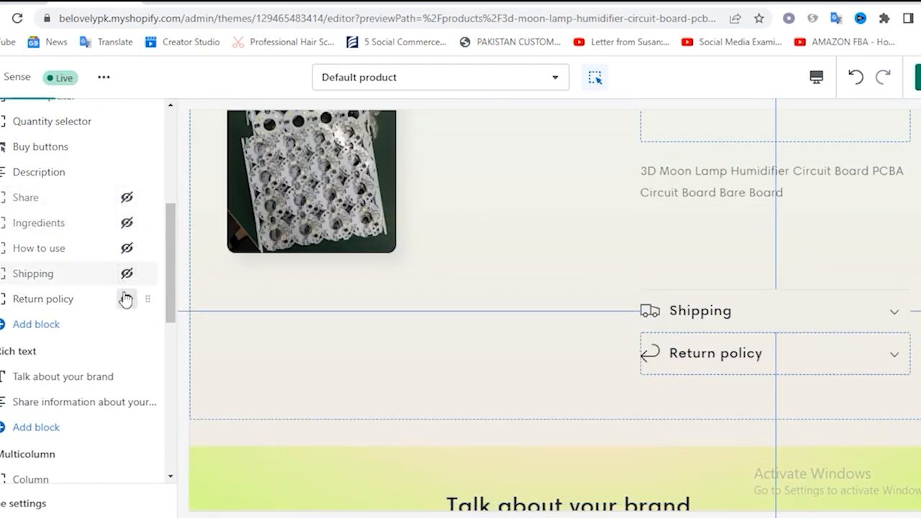
click(126, 299)
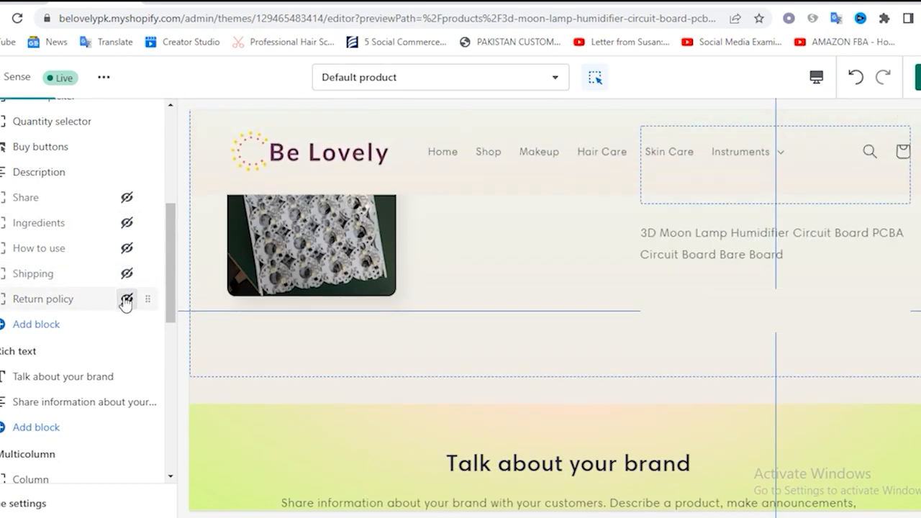
Hide the Rich text, Multicolumn, Image with text and Video sections of the Default product template
scroll(86, 317, down, 1)
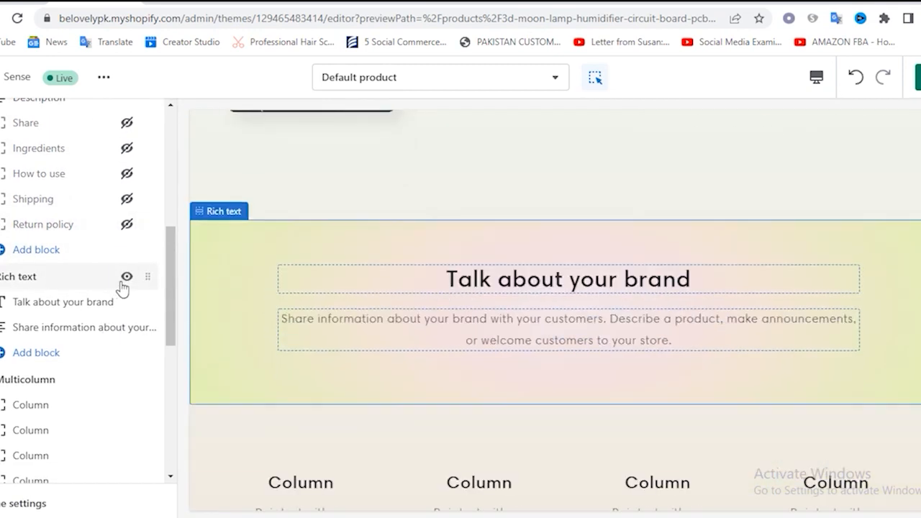
click(123, 282)
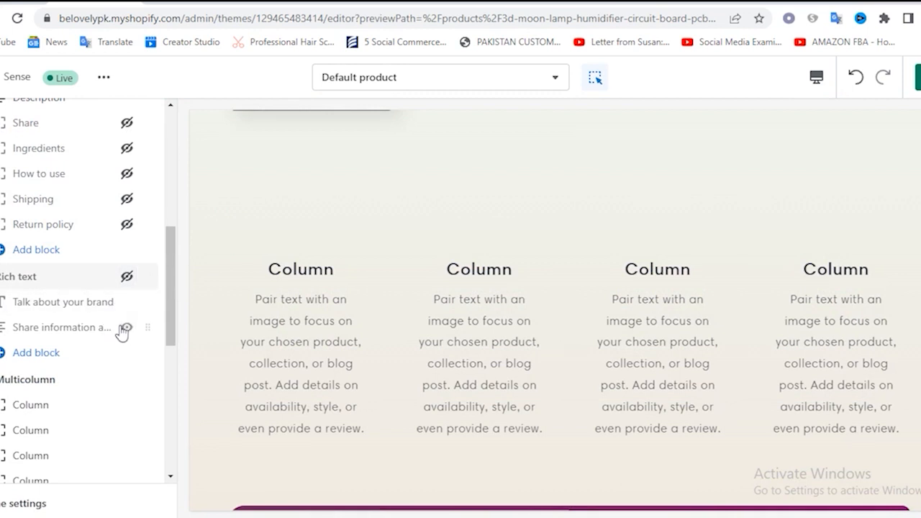
scroll(123, 331, down, 1)
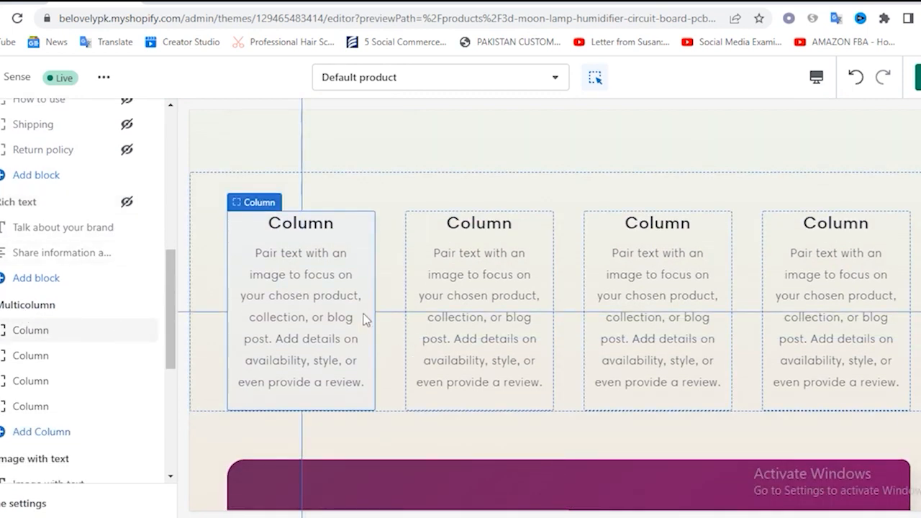
click(126, 305)
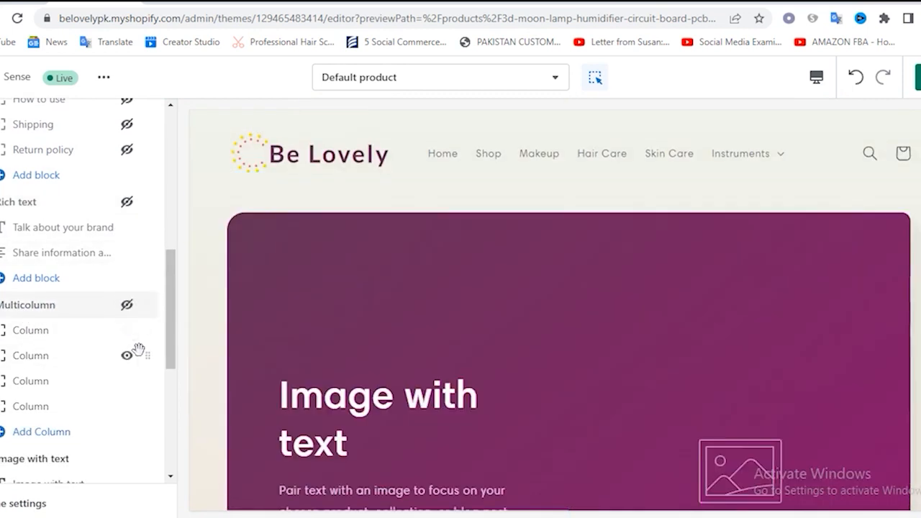
scroll(137, 351, down, 2)
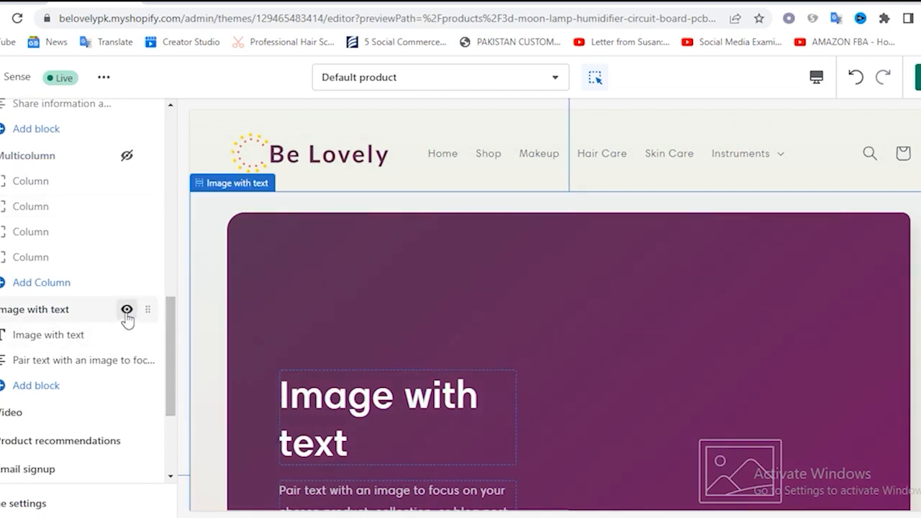
click(126, 310)
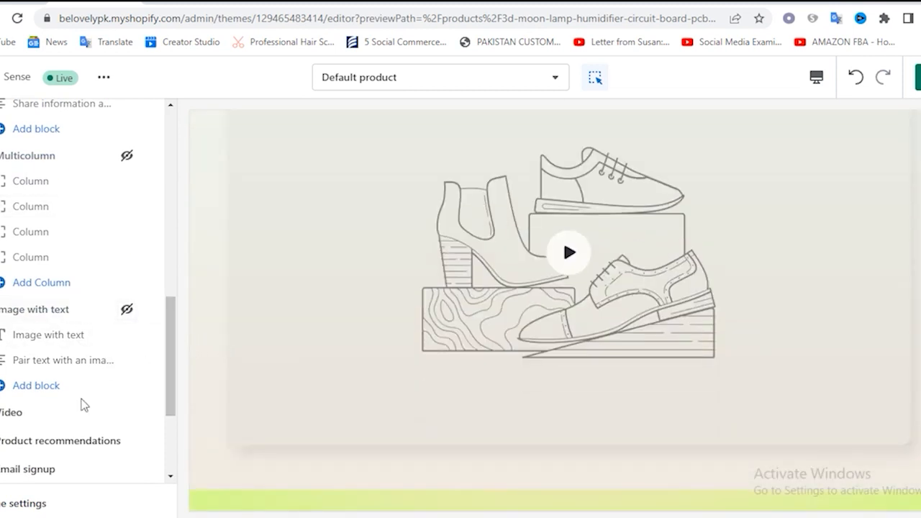
scroll(82, 400, down, 1)
mouse_move(17, 344)
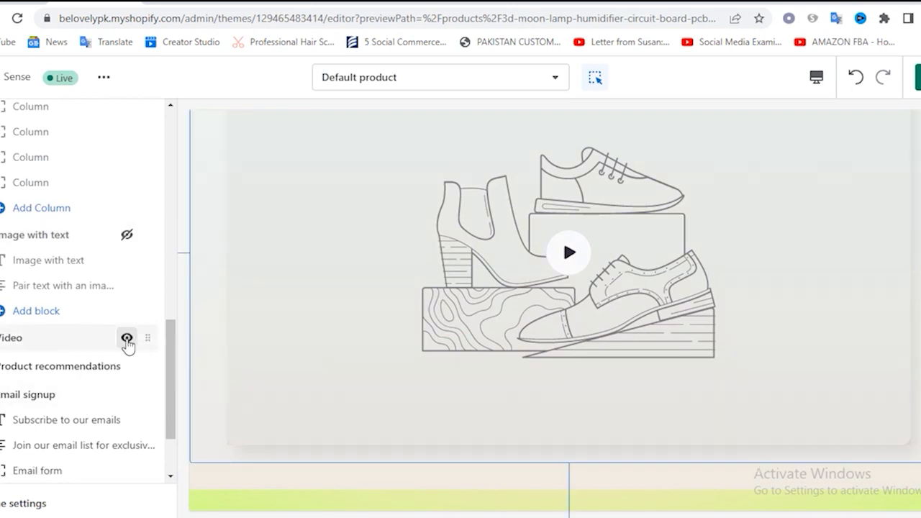
click(126, 340)
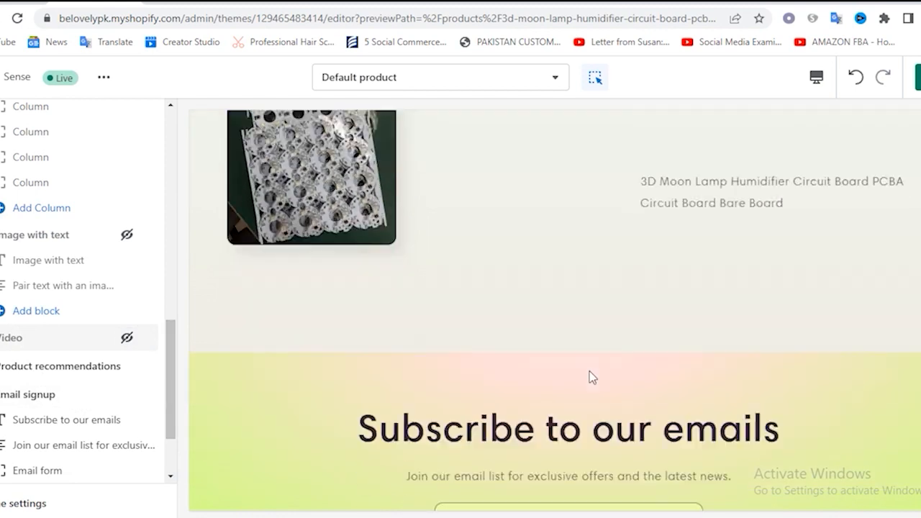
Hide the Email signup section and check the product page preview from the header down to the footer
scroll(108, 405, down, 1)
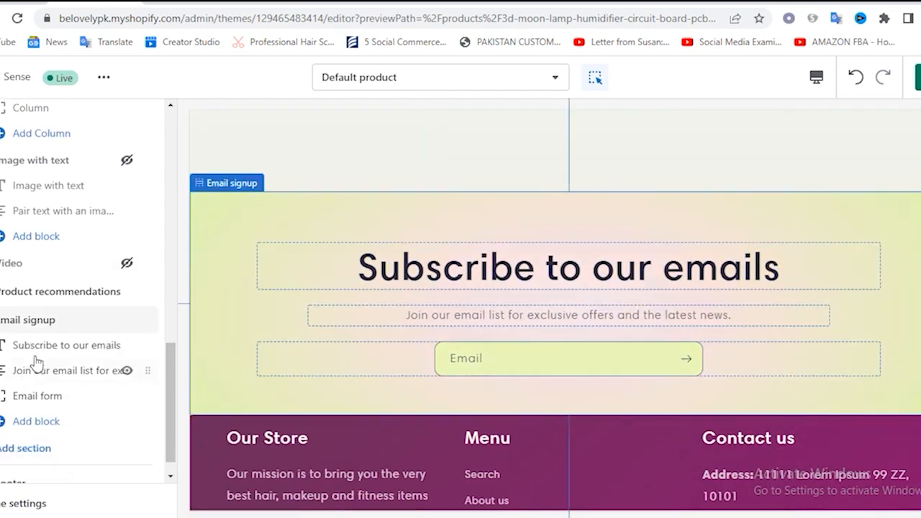
click(126, 320)
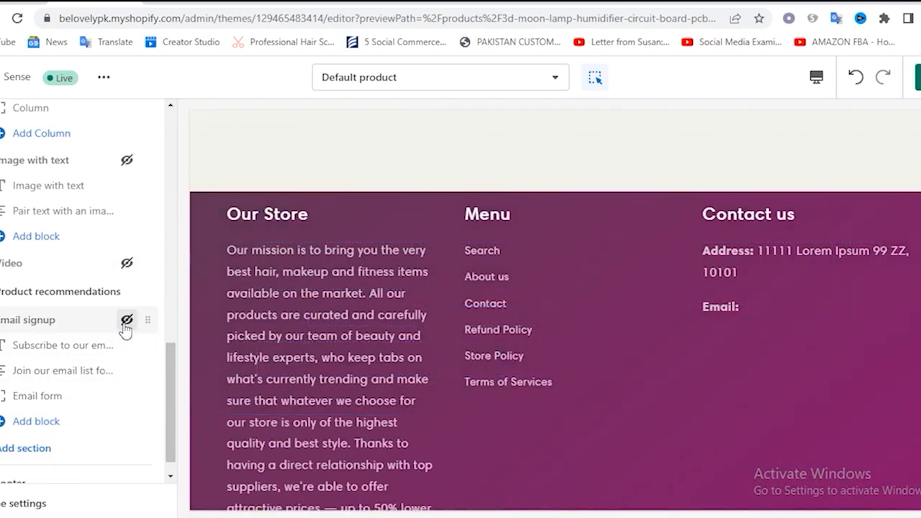
scroll(347, 326, up, 5)
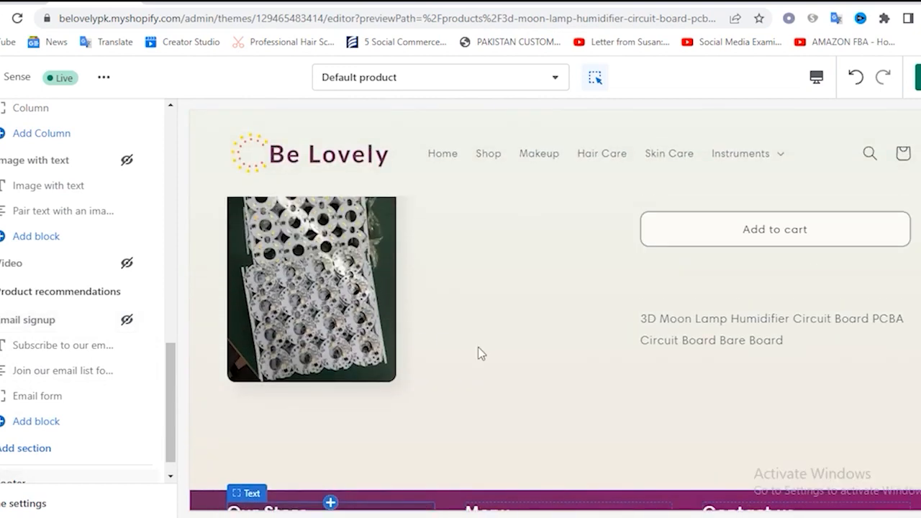
scroll(50, 396, down, 1)
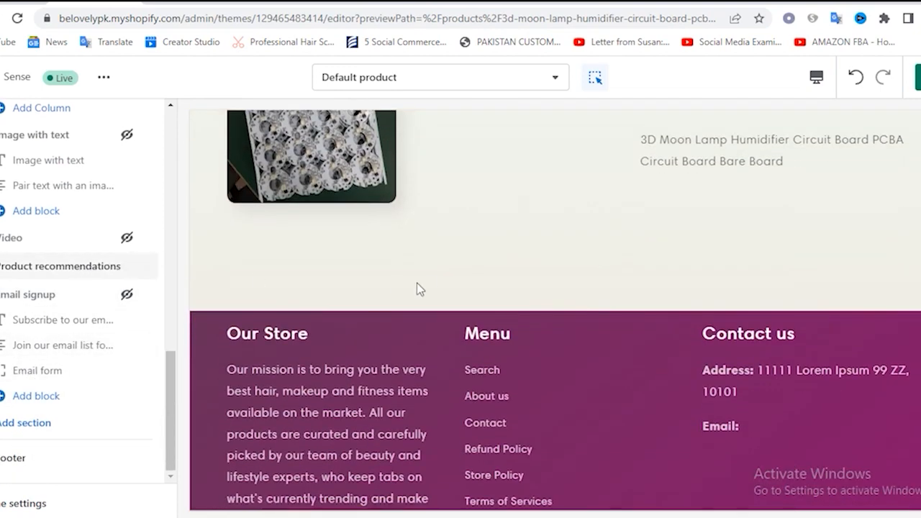
scroll(424, 284, up, 5)
scroll(545, 374, up, 3)
scroll(544, 382, down, 4)
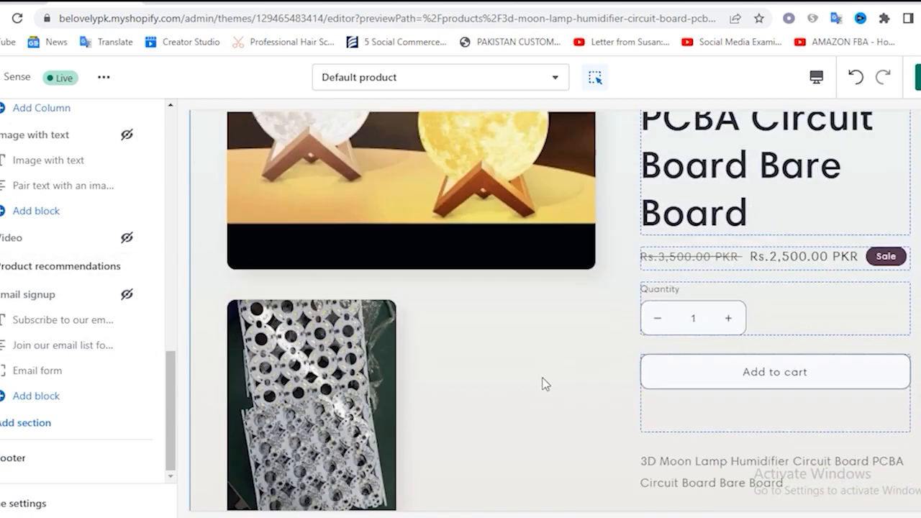
scroll(522, 436, down, 3)
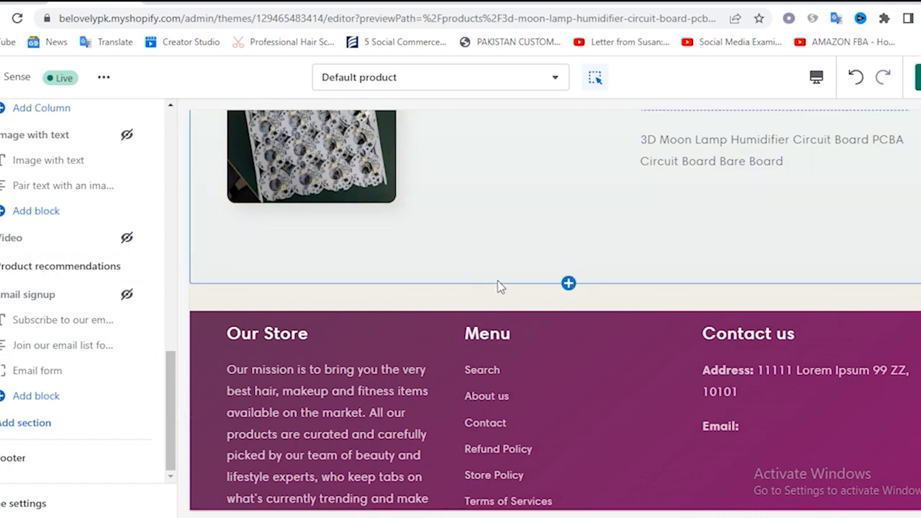
scroll(432, 277, up, 10)
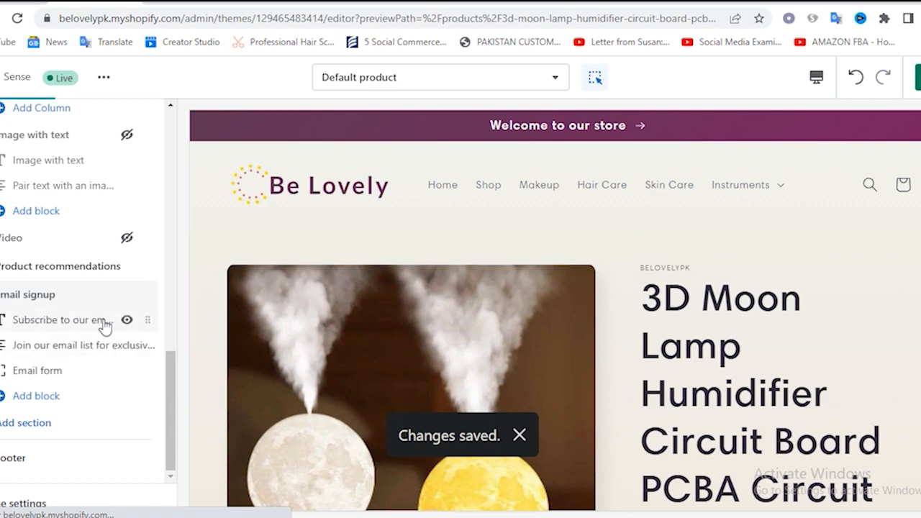
Set the Email signup section's color scheme to Background 1, save the change and return to the section list
click(39, 296)
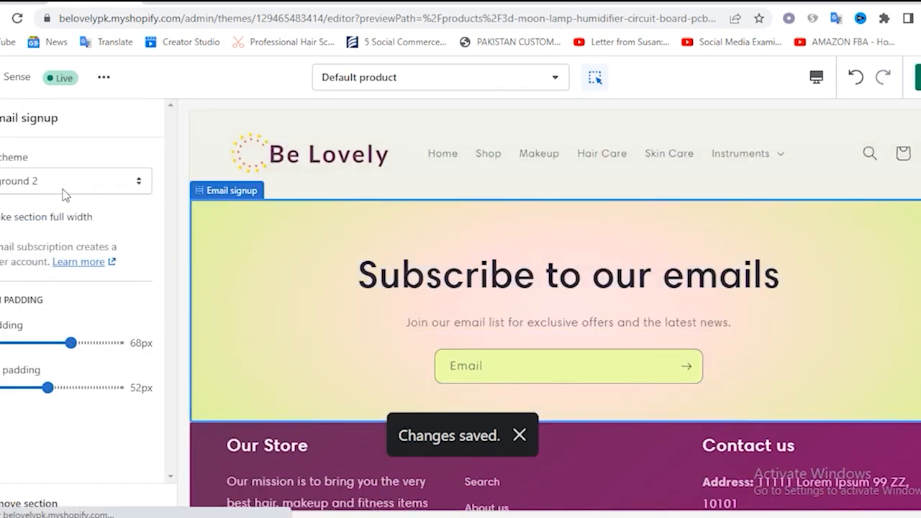
click(64, 193)
click(44, 230)
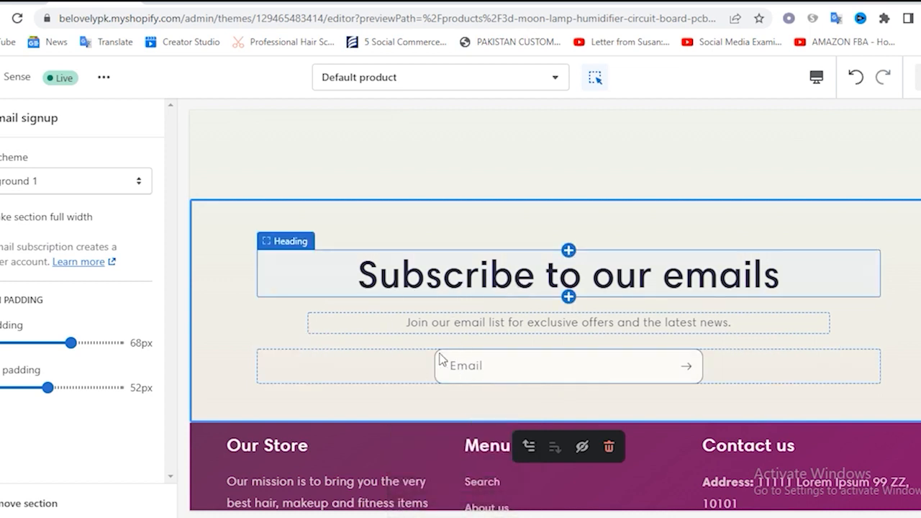
click(2, 118)
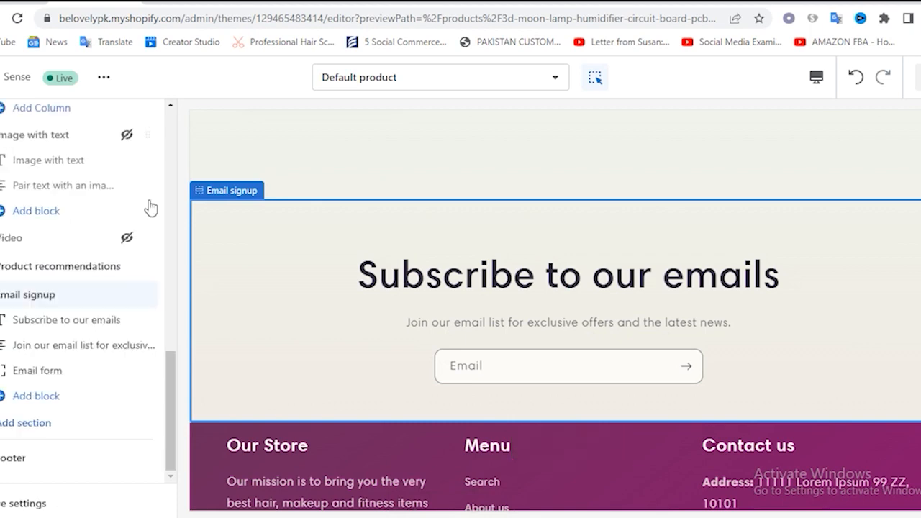
Switch to the storefront's 3D Moon Lamp product page and reload it
click(187, 3)
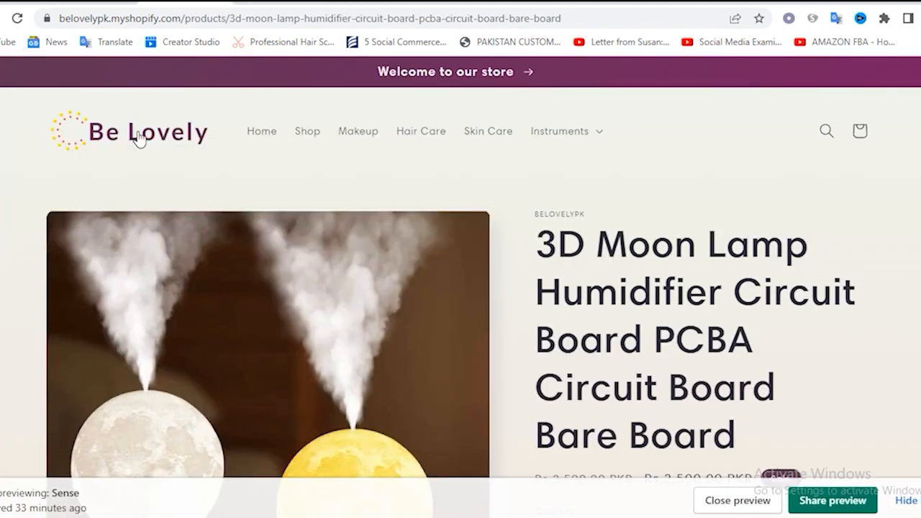
click(17, 20)
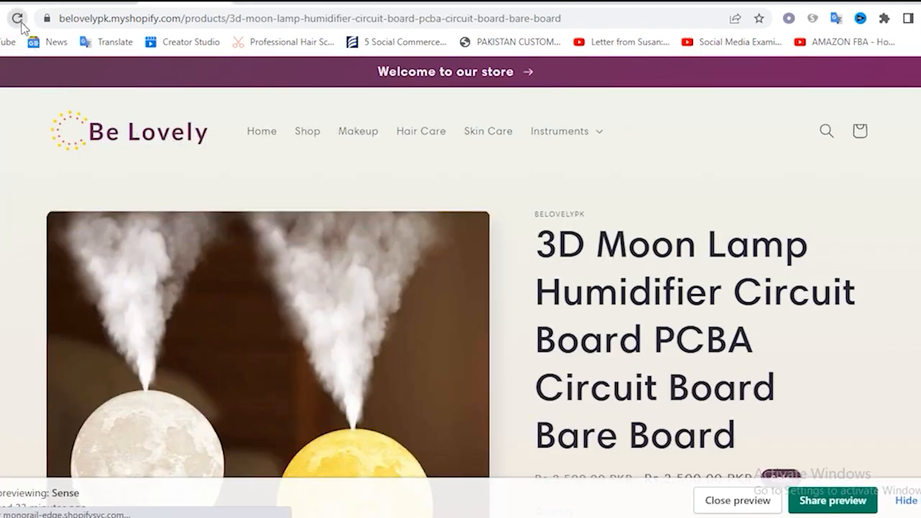
Review the storefront product page down to its email signup area and hide the theme preview bar
scroll(575, 305, down, 12)
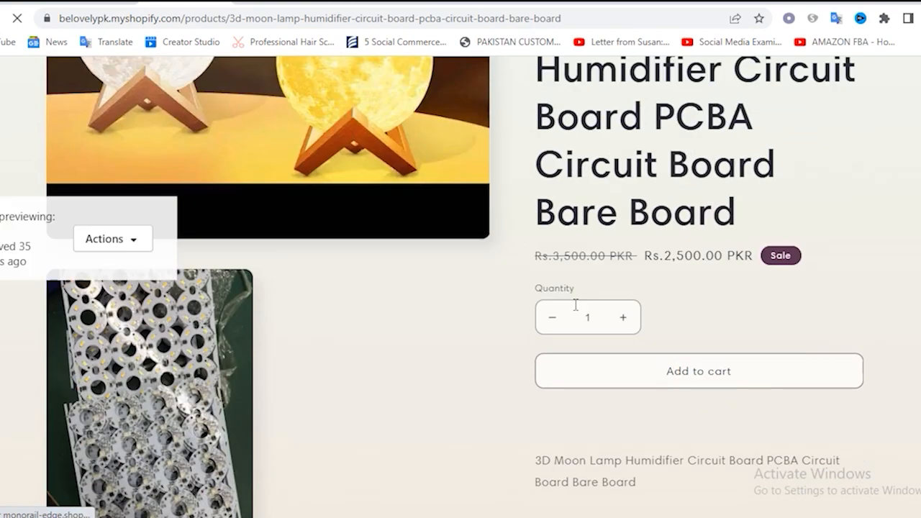
scroll(573, 301, up, 4)
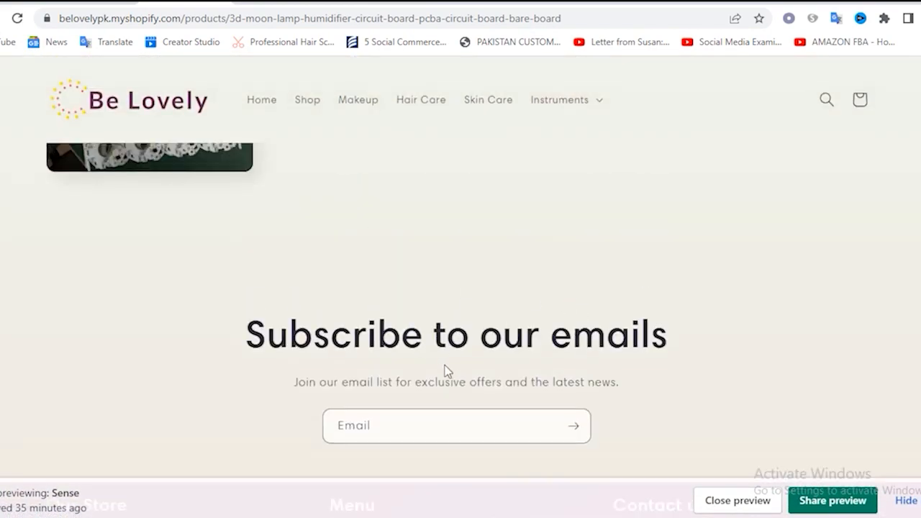
scroll(446, 369, up, 8)
scroll(628, 348, up, 3)
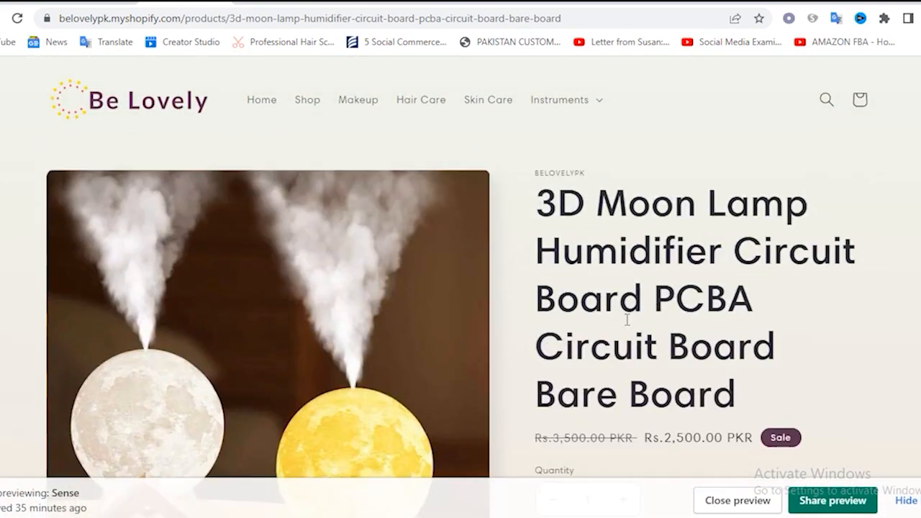
click(906, 503)
scroll(695, 341, down, 7)
scroll(693, 339, up, 7)
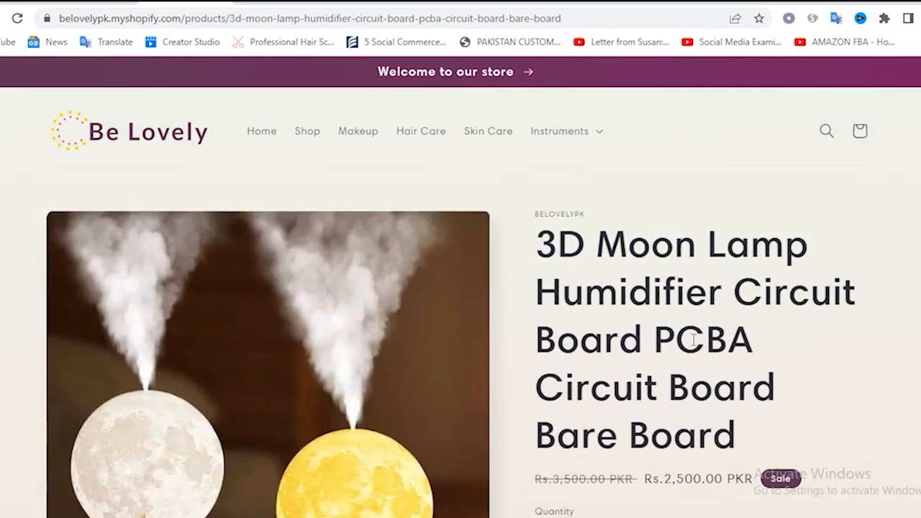
Return to the theme editor and open the Default collection template for editing
click(162, 2)
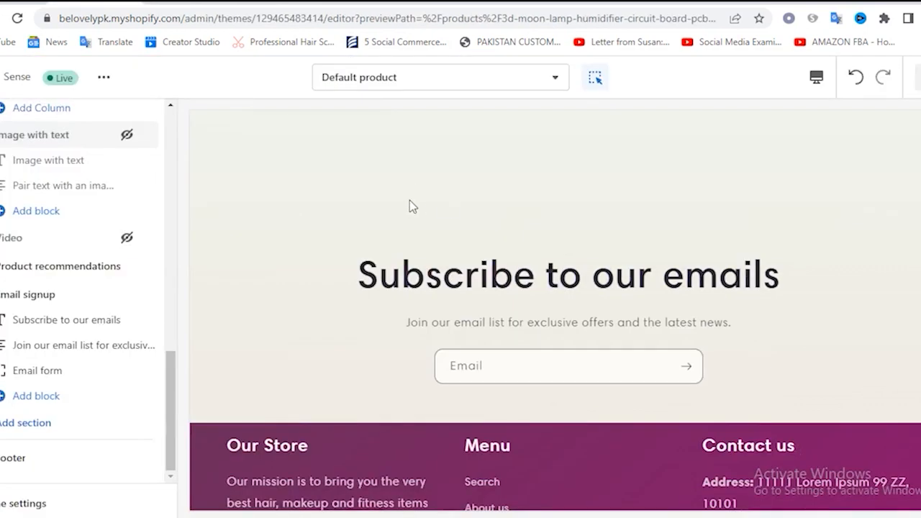
scroll(457, 202, up, 5)
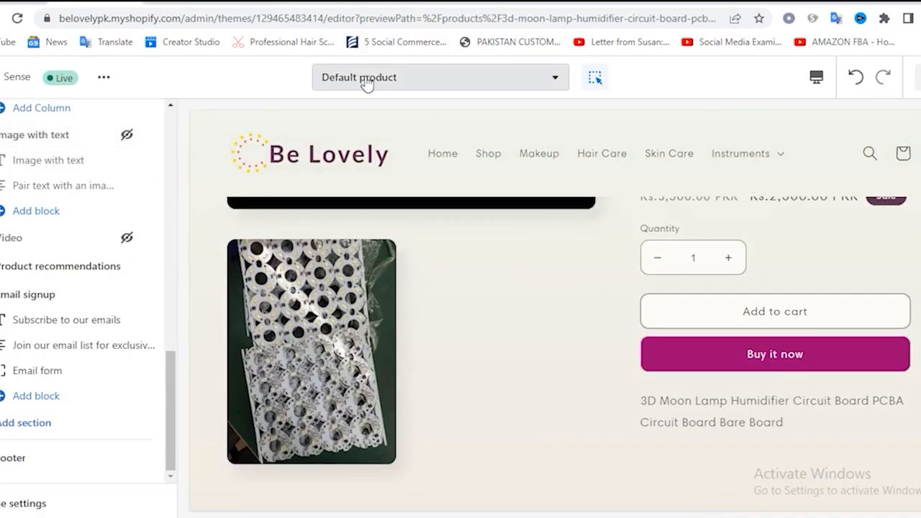
click(366, 82)
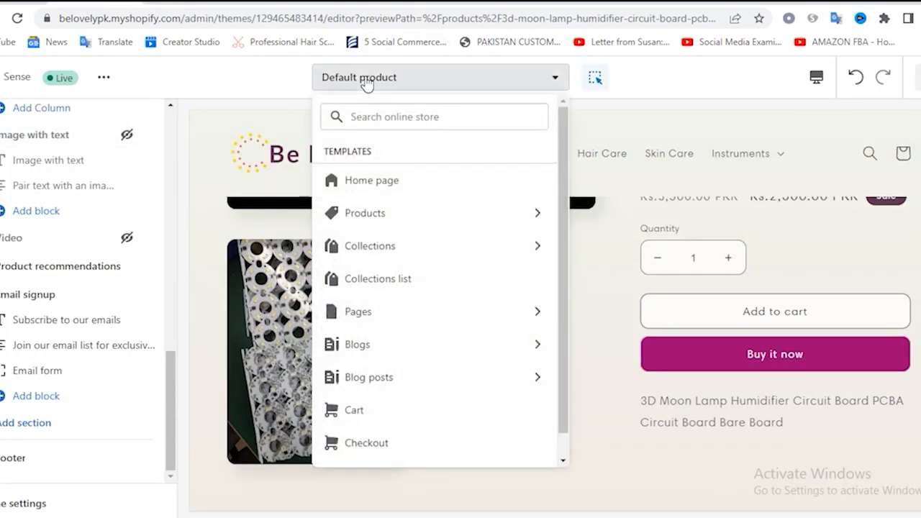
click(382, 247)
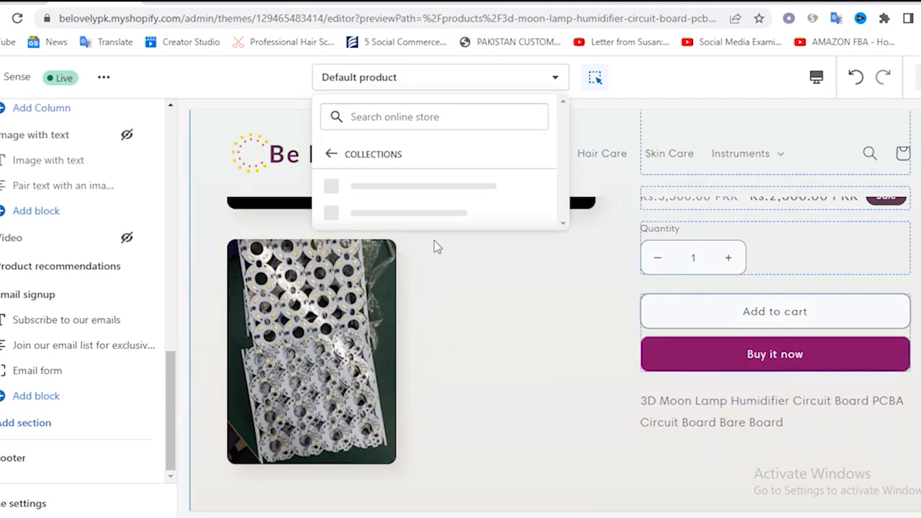
click(396, 189)
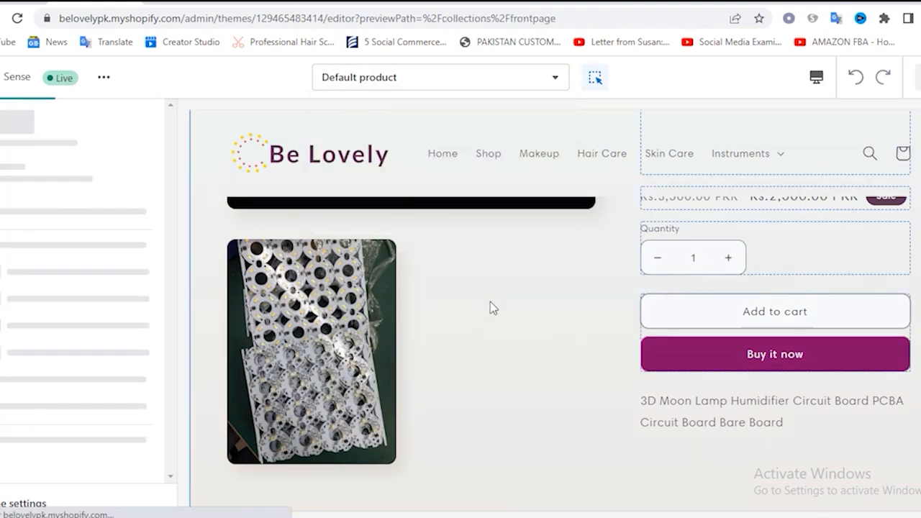
Hide the Email signup section of the Default collection template and check the page preview
scroll(550, 322, down, 10)
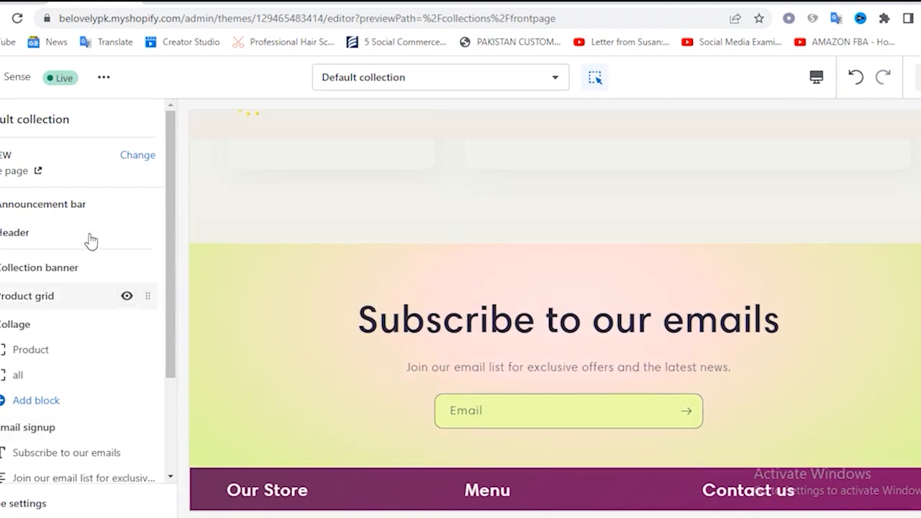
scroll(65, 316, down, 1)
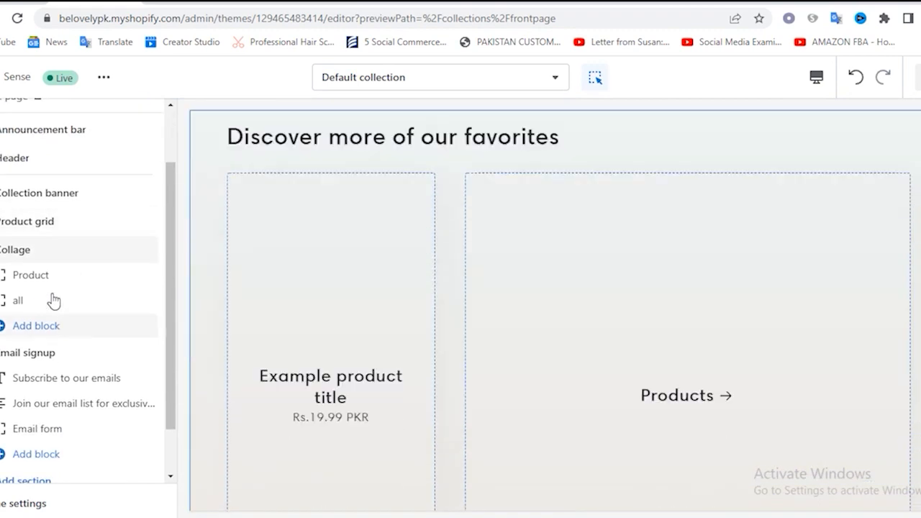
scroll(50, 318, down, 1)
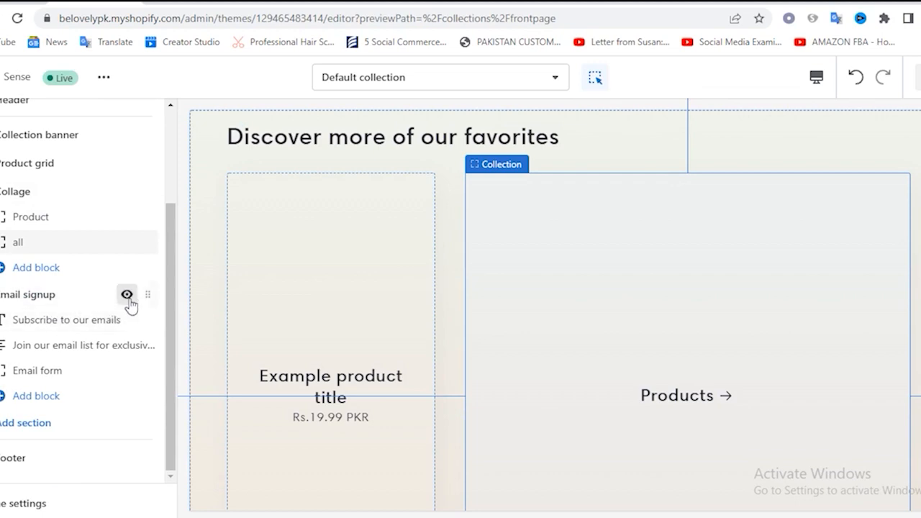
click(126, 295)
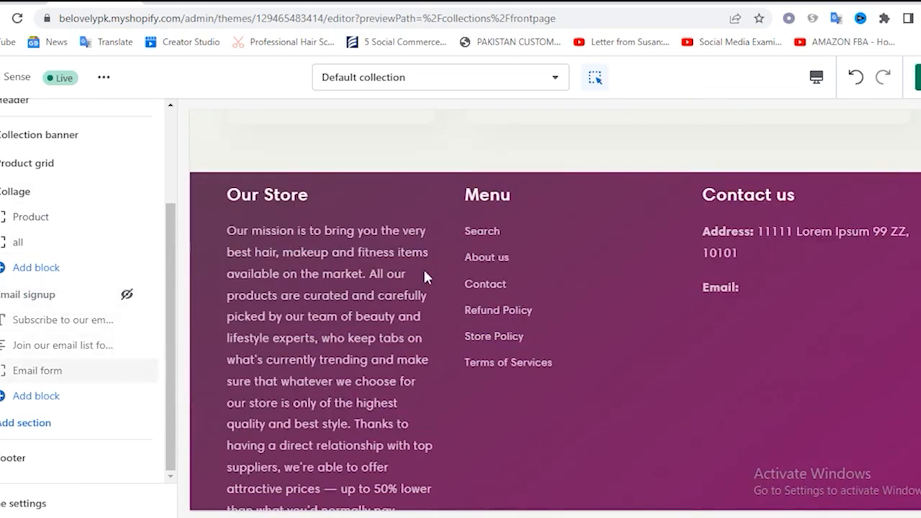
scroll(424, 272, up, 6)
scroll(424, 285, up, 2)
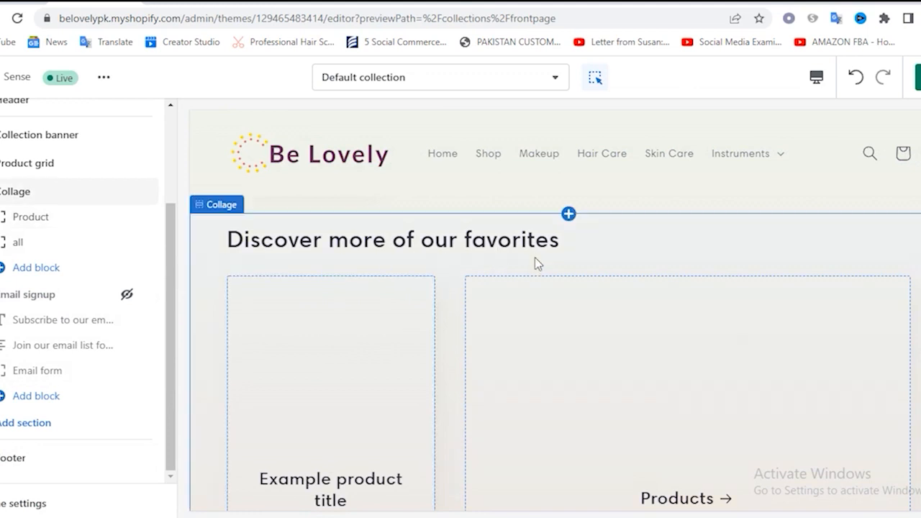
Hide the Collage section of the Default collection template, leaving the product grid, and save the changes
scroll(549, 381, down, 3)
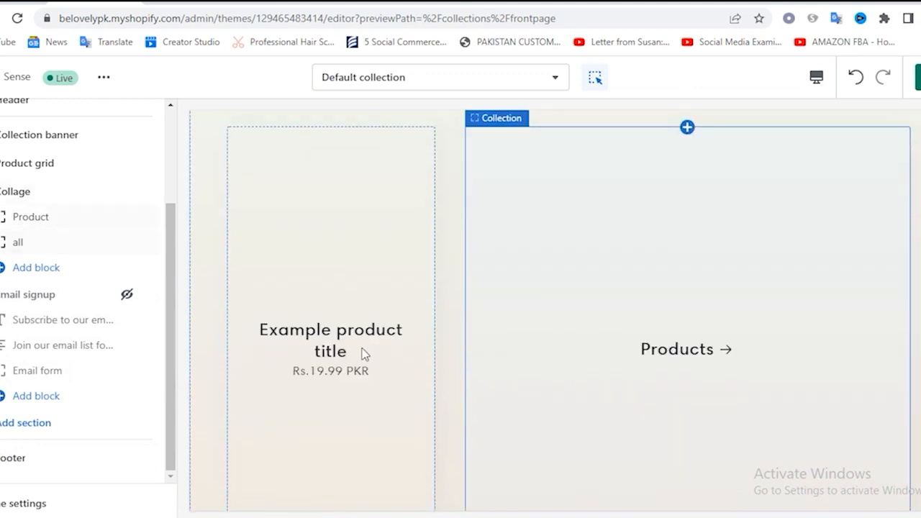
scroll(574, 360, up, 3)
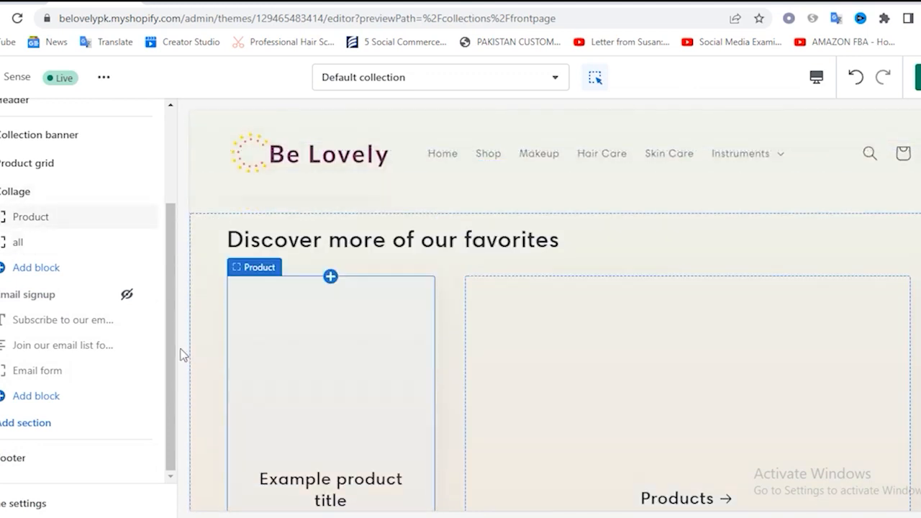
click(126, 192)
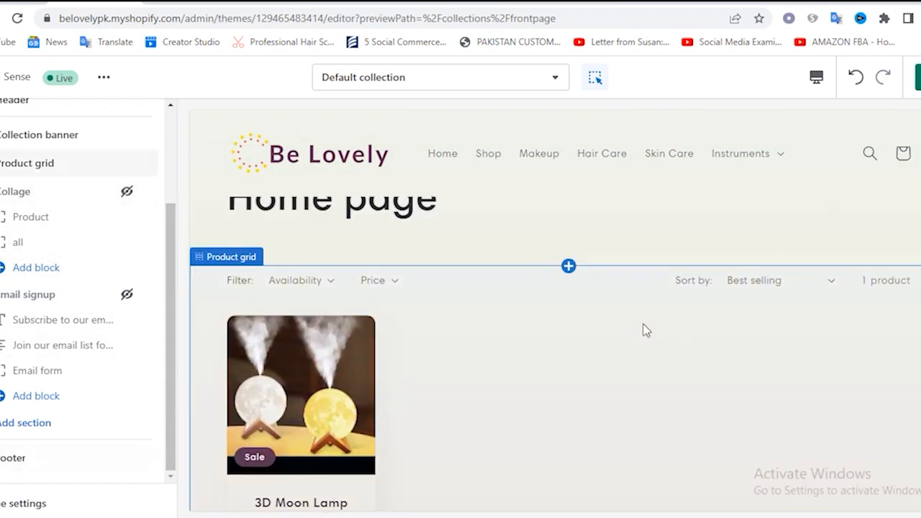
scroll(490, 461, down, 3)
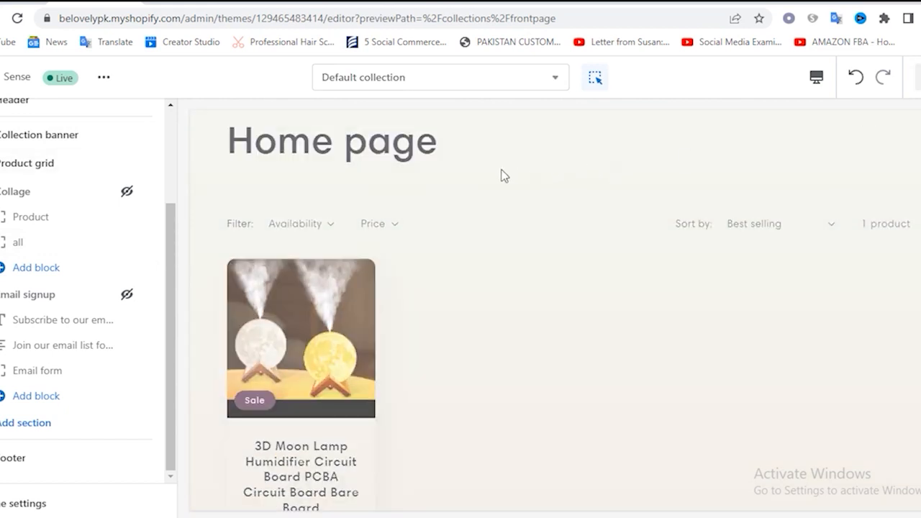
Open the Collections list template, hide its Email signup section and save the change
click(396, 83)
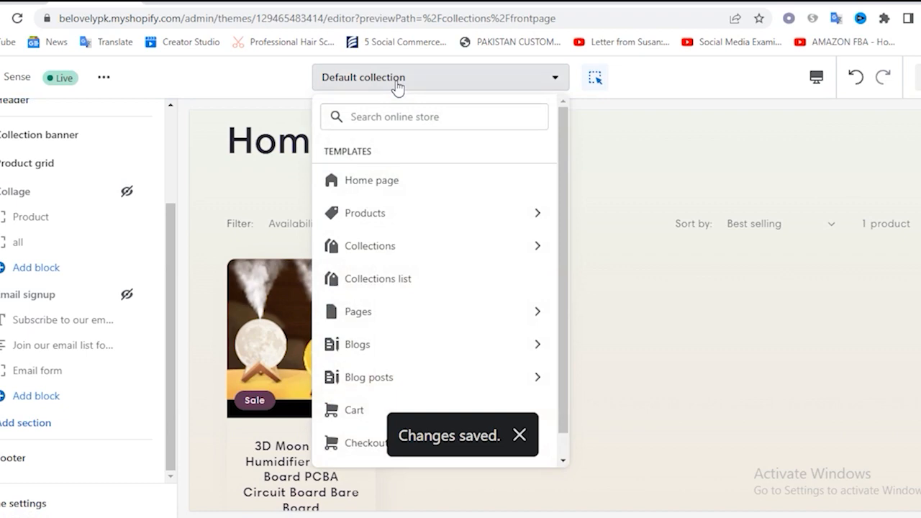
click(393, 281)
scroll(605, 276, down, 8)
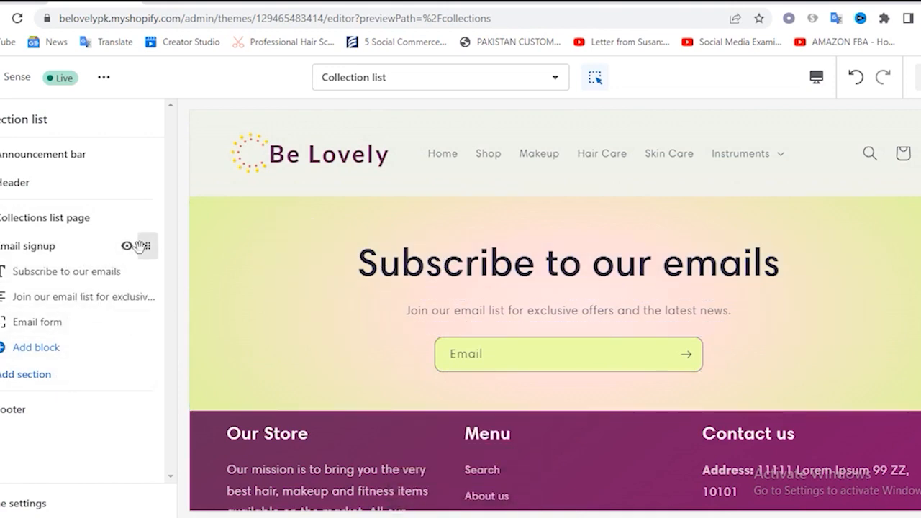
click(127, 246)
scroll(529, 331, up, 7)
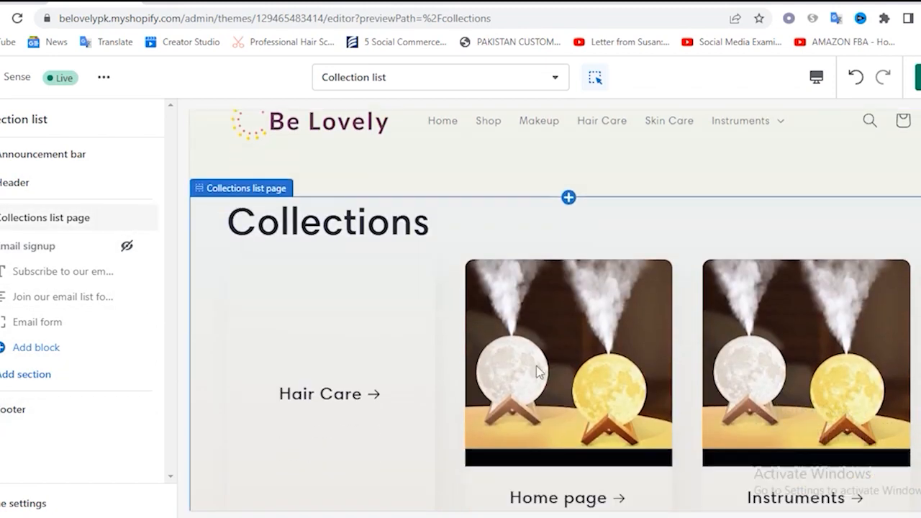
scroll(536, 366, down, 8)
scroll(553, 278, up, 5)
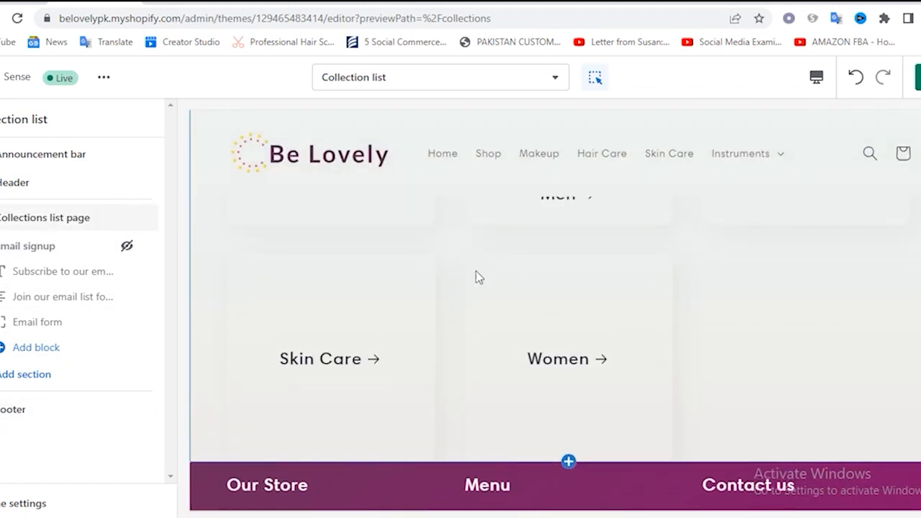
scroll(549, 341, down, 1)
scroll(546, 333, up, 5)
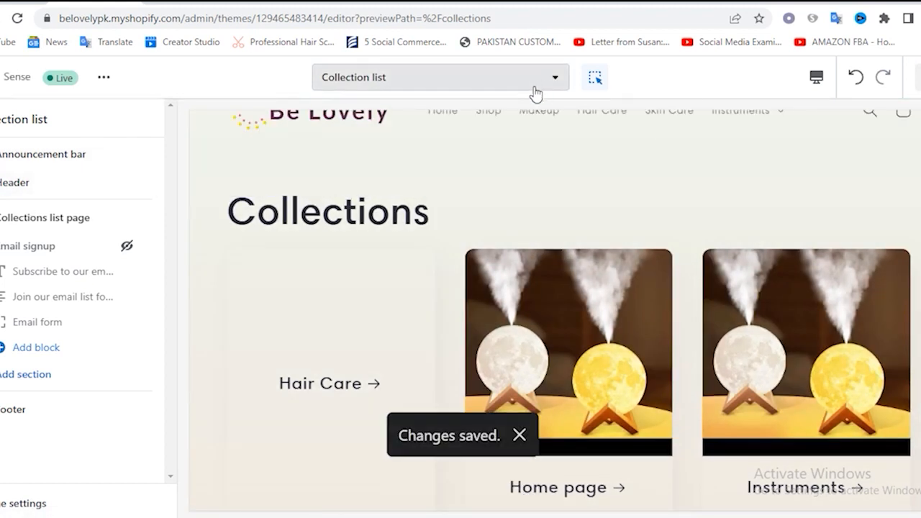
click(358, 81)
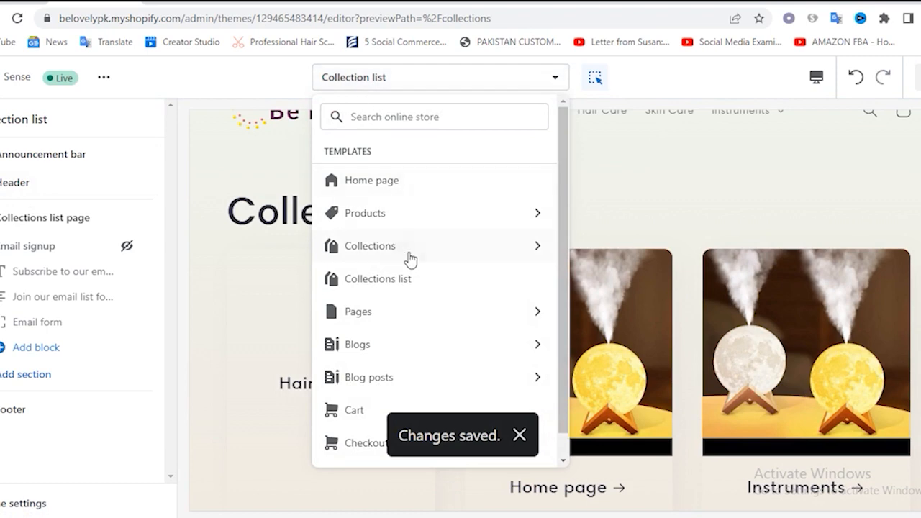
click(389, 310)
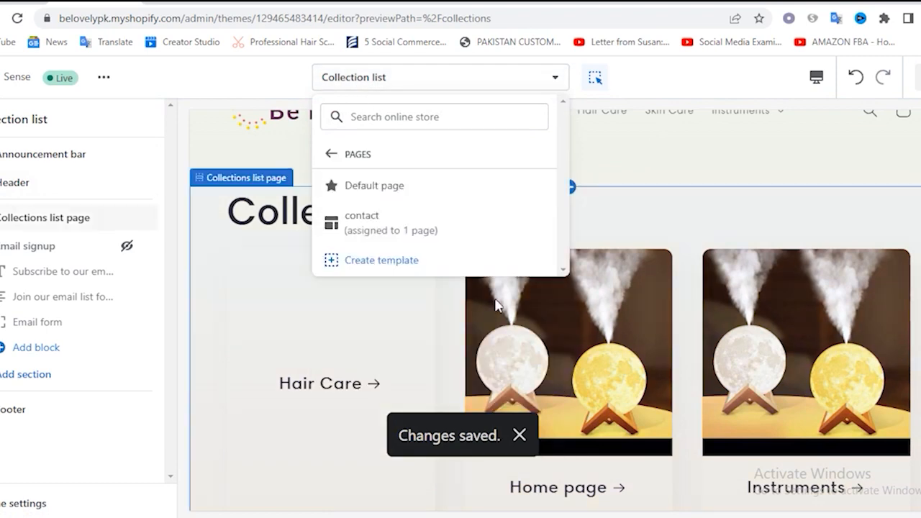
scroll(648, 284, down, 10)
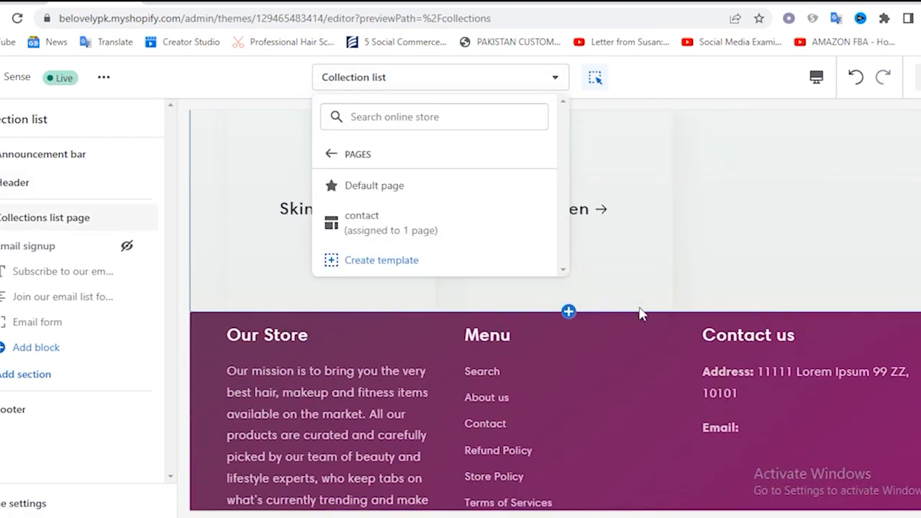
scroll(617, 307, up, 2)
click(716, 325)
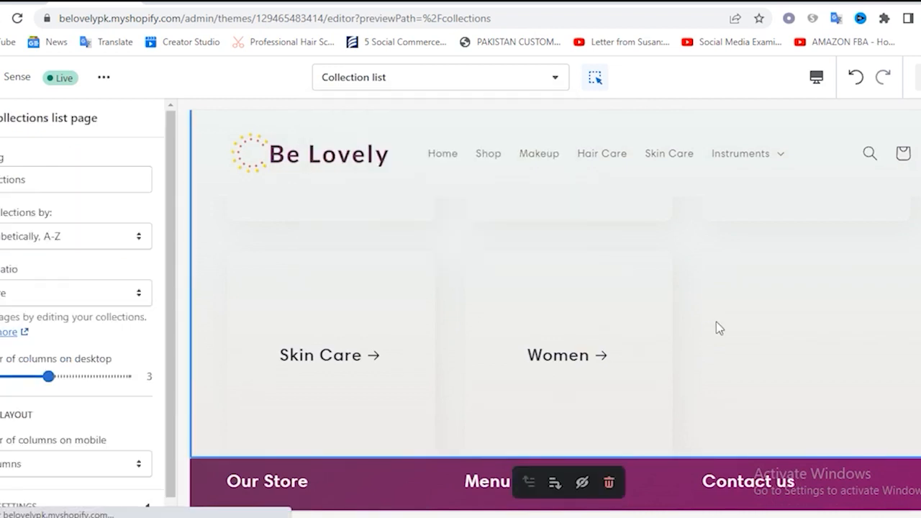
Open the Default page template, hide its Email signup section and save the change
click(393, 85)
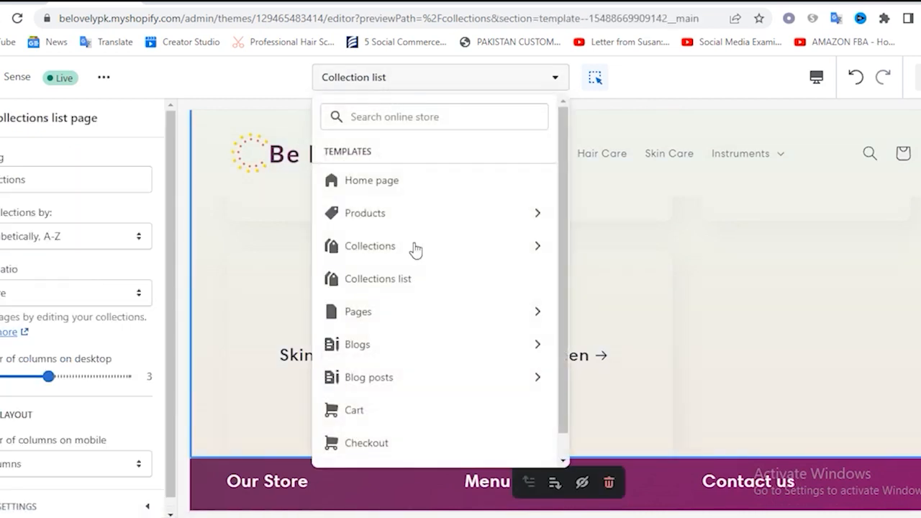
click(370, 322)
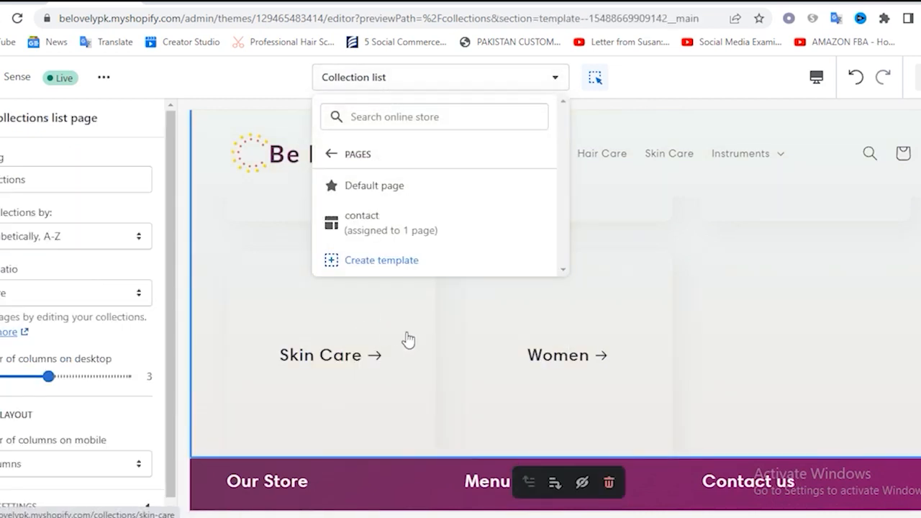
click(387, 189)
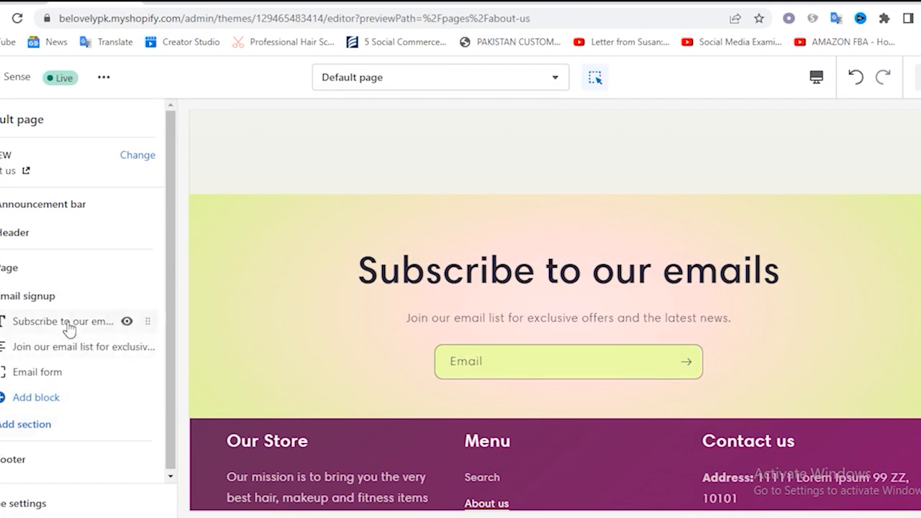
click(127, 296)
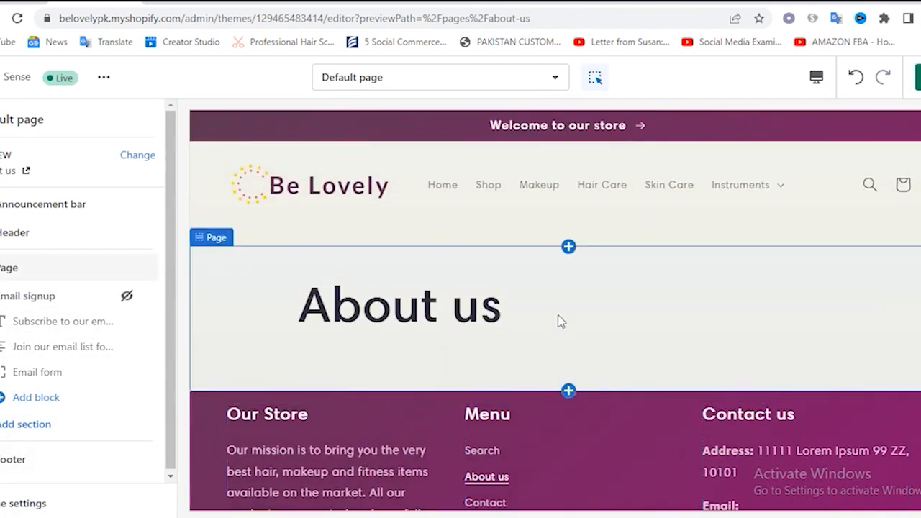
click(918, 77)
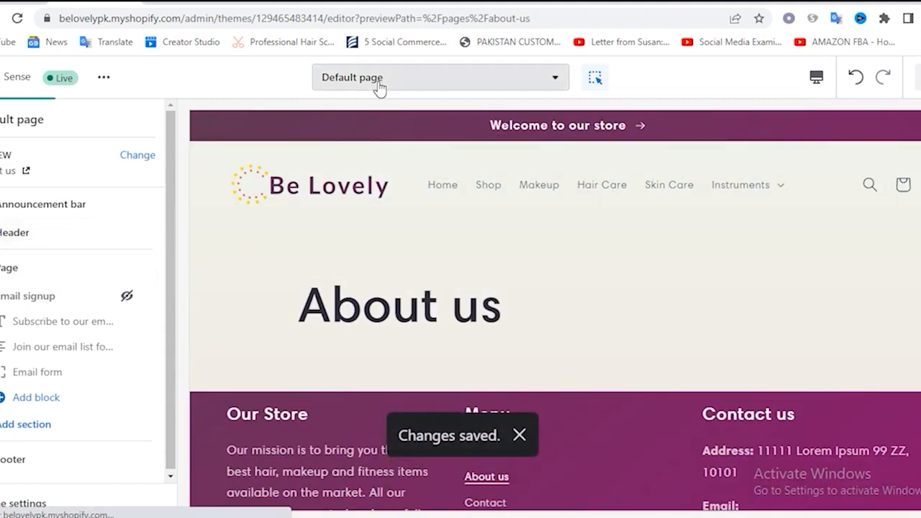
Open the contact page template in the theme editor
click(378, 81)
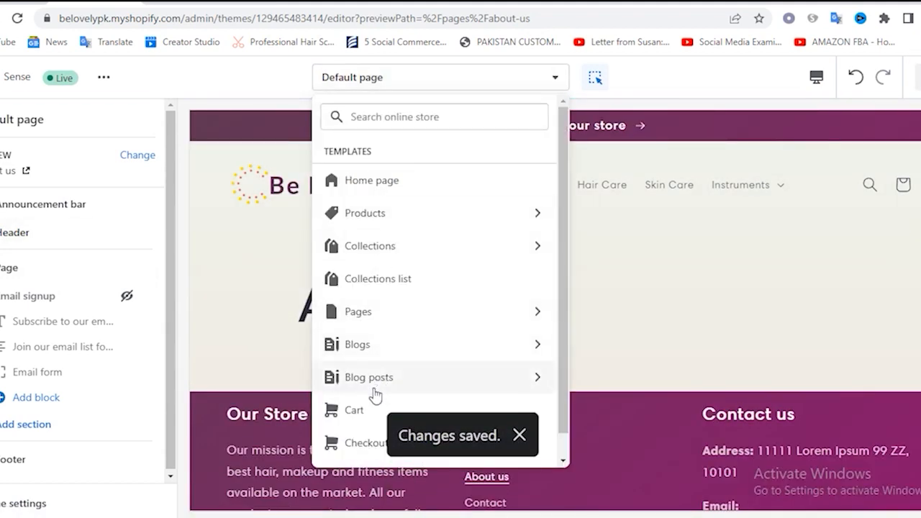
click(388, 321)
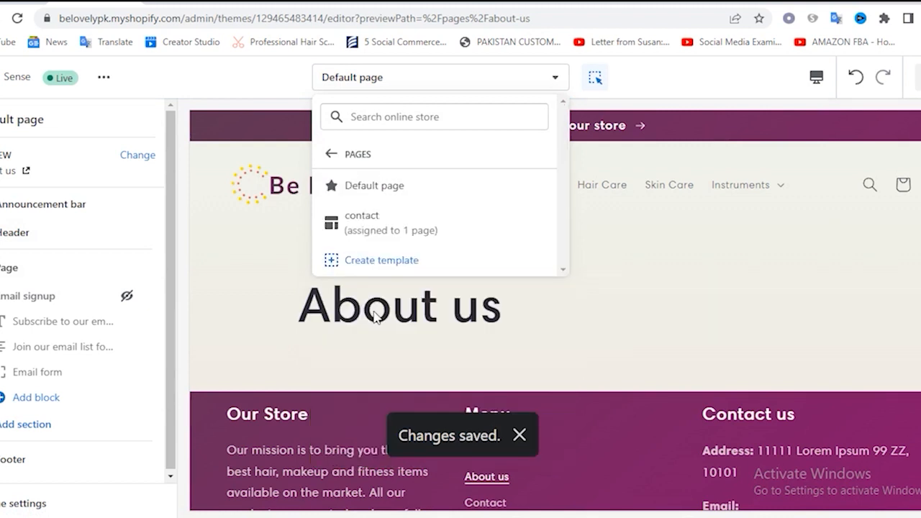
click(360, 220)
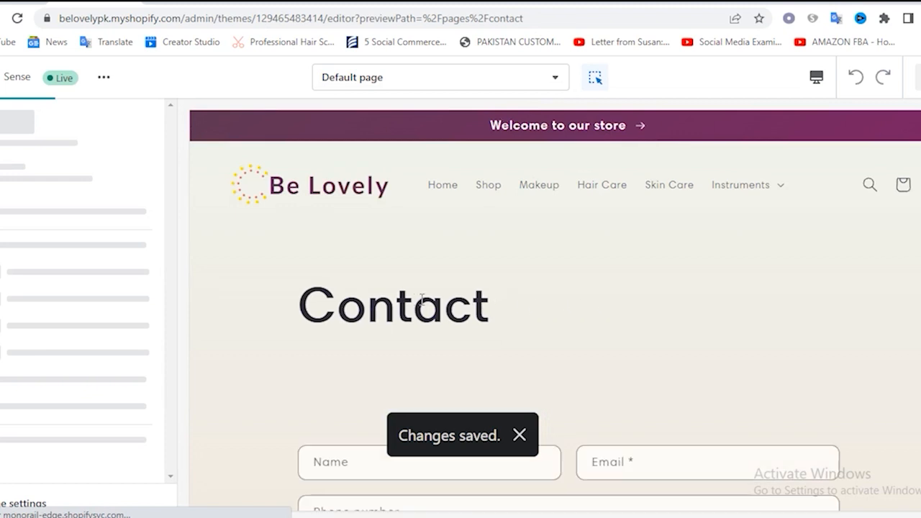
Hide the Email signup section of the contact page template and save the change
scroll(321, 291, down, 5)
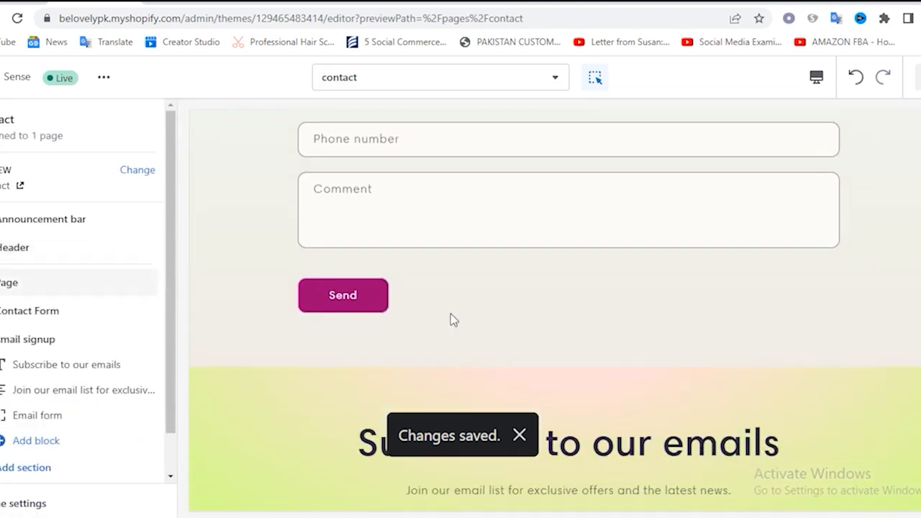
scroll(453, 334, down, 2)
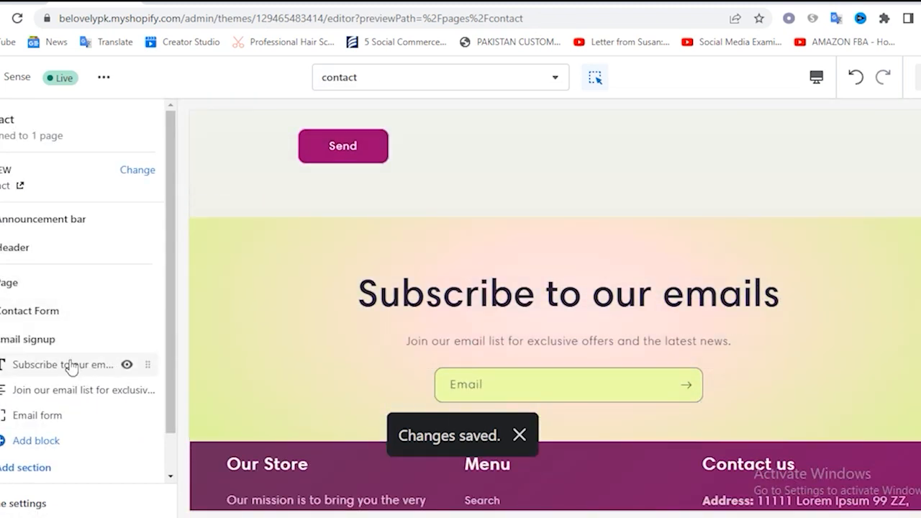
click(127, 340)
scroll(573, 289, up, 4)
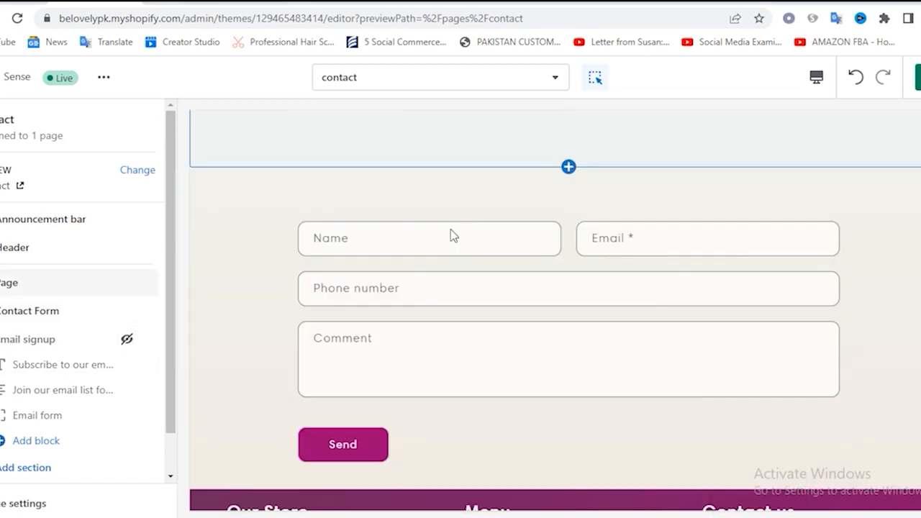
click(653, 236)
click(661, 246)
click(917, 295)
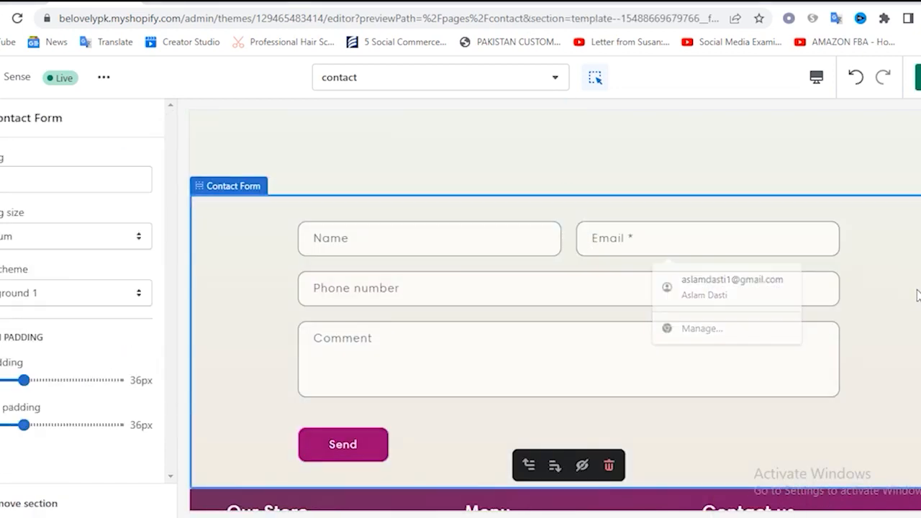
click(919, 77)
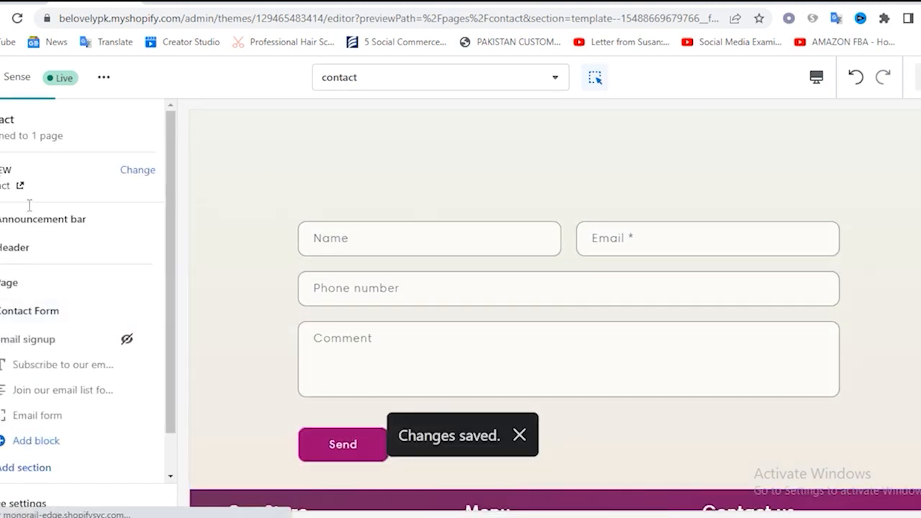
Open the Default blog template, hide its Email signup section and save the change
click(374, 87)
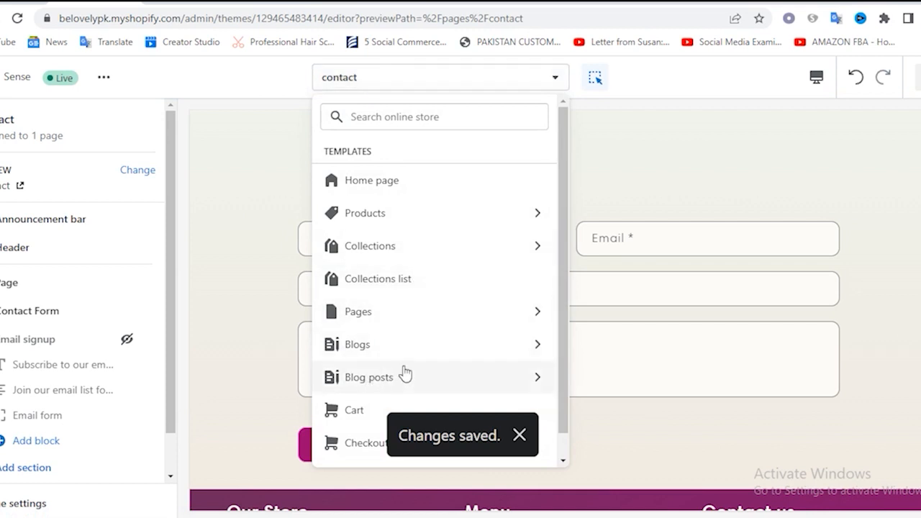
click(366, 354)
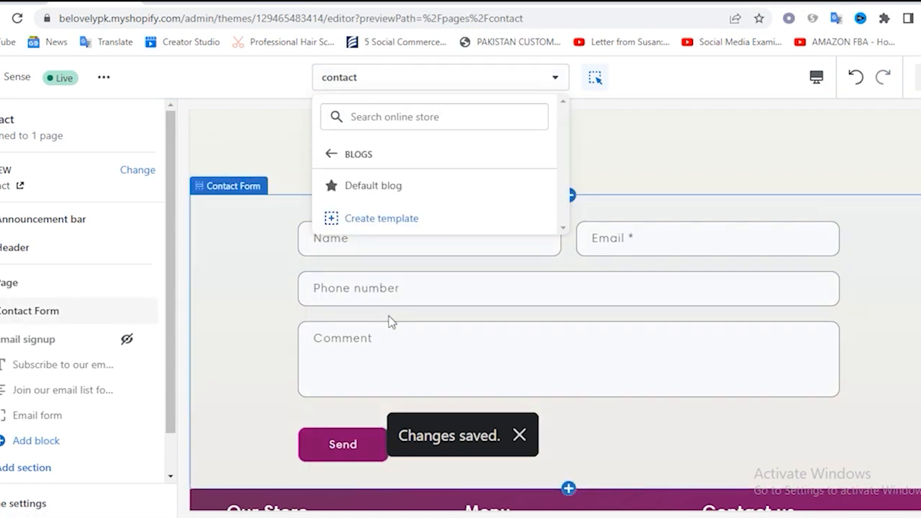
click(368, 186)
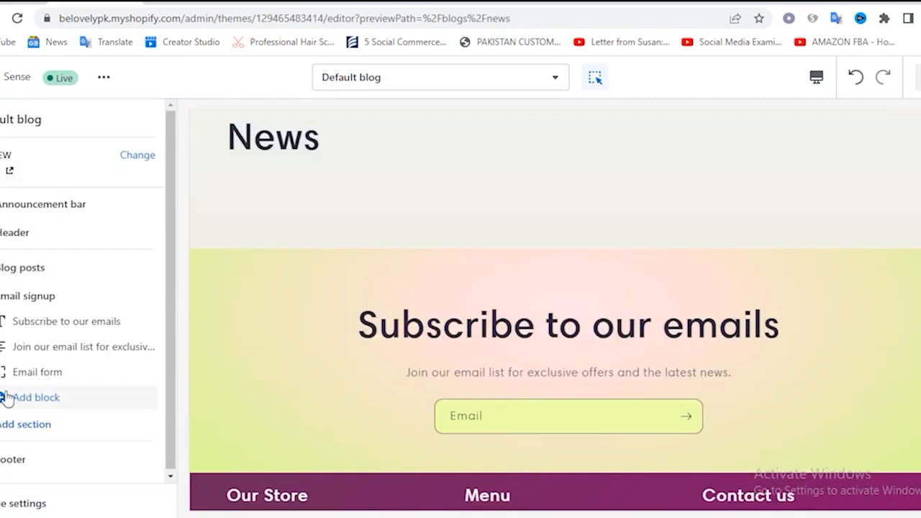
click(126, 296)
scroll(418, 300, up, 3)
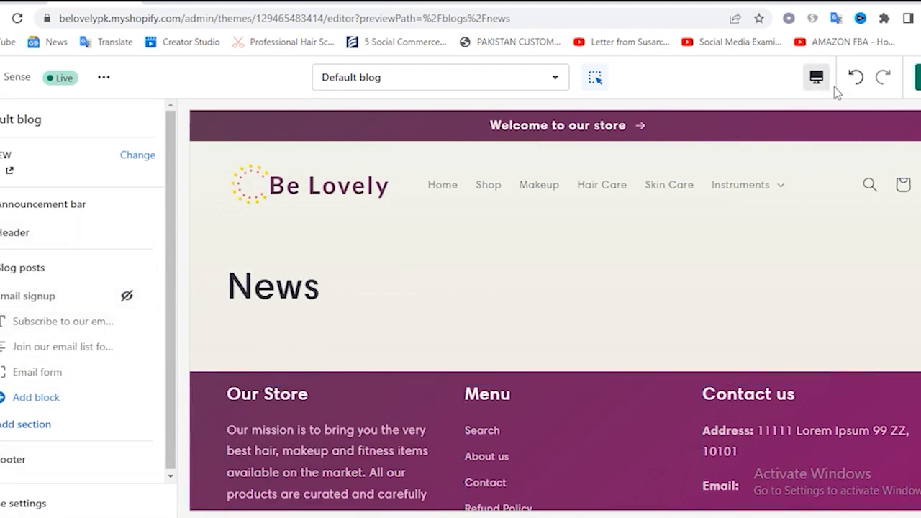
click(343, 80)
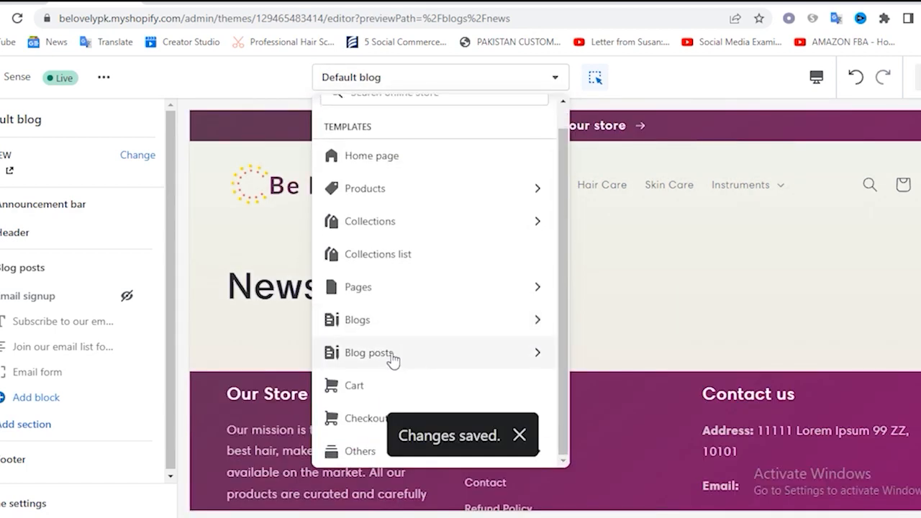
click(384, 360)
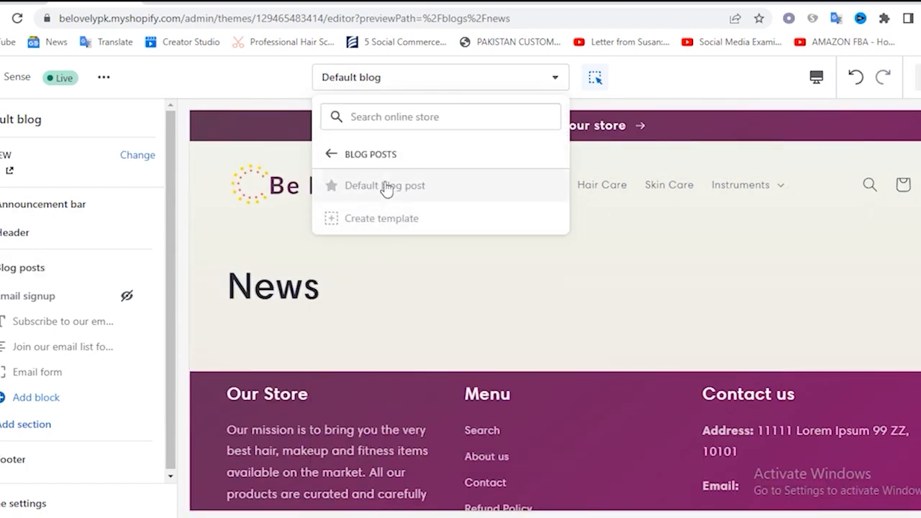
click(374, 88)
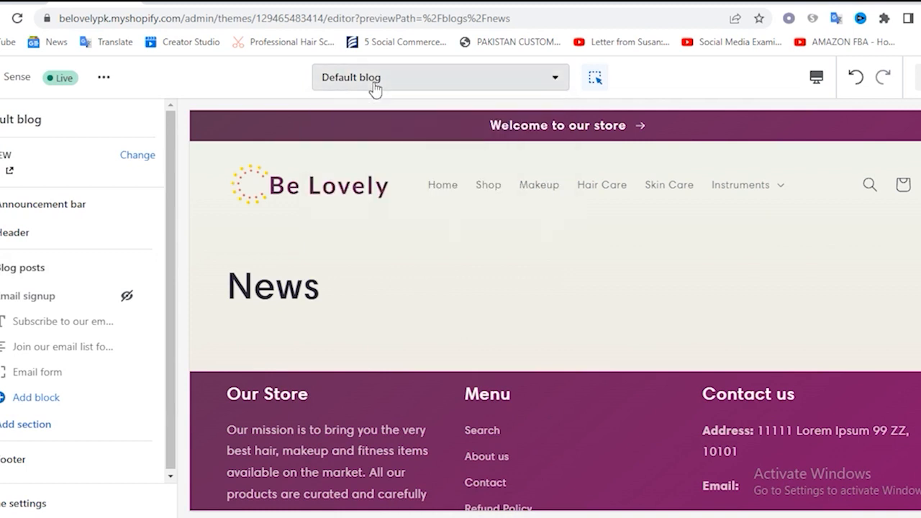
Open the Cart template, hide its Email signup section and save the change
click(374, 88)
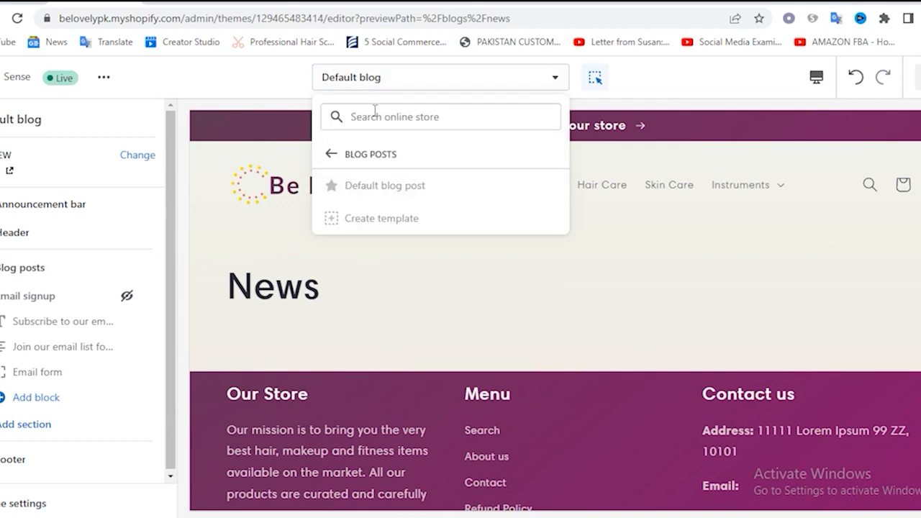
click(362, 154)
click(372, 388)
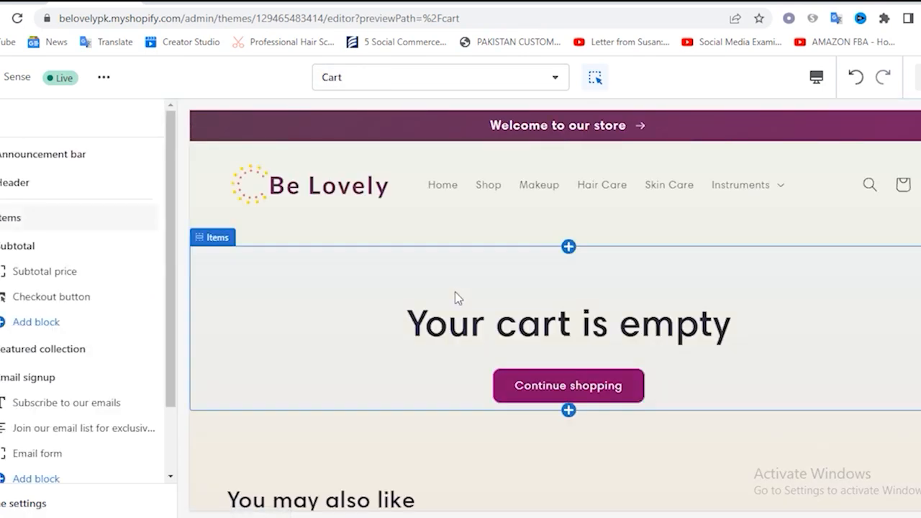
scroll(455, 292, down, 2)
scroll(455, 291, up, 2)
scroll(573, 320, down, 5)
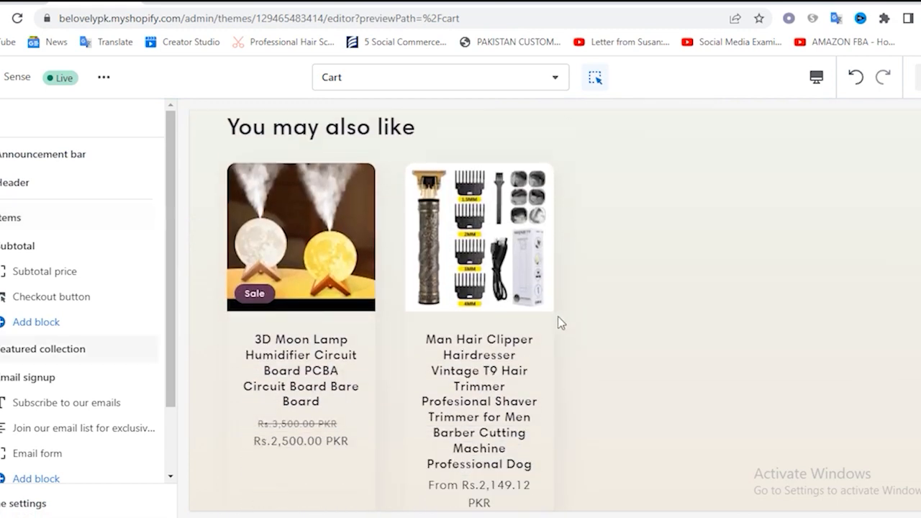
scroll(502, 257, down, 5)
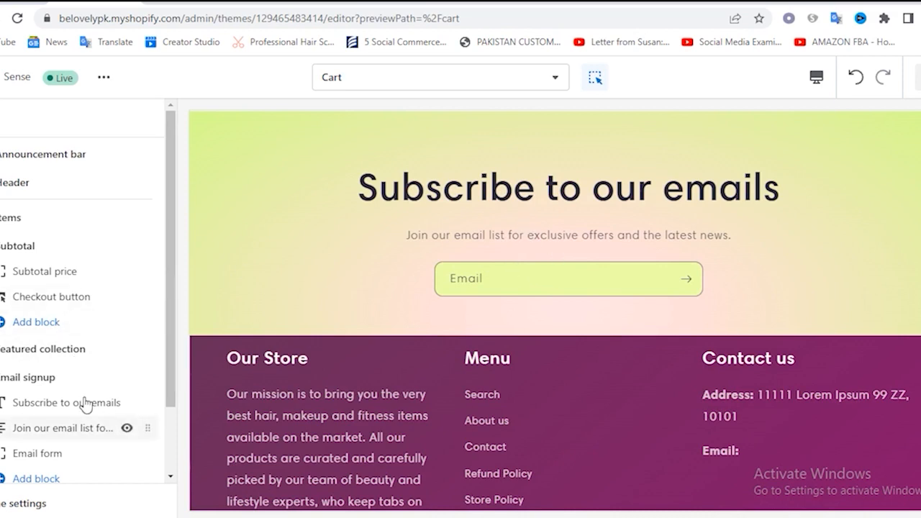
click(126, 379)
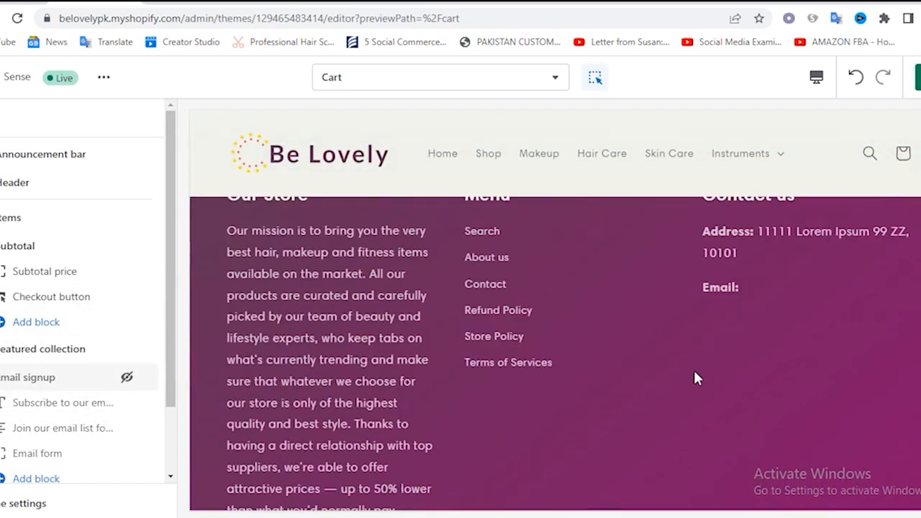
scroll(504, 366, up, 4)
scroll(532, 382, up, 5)
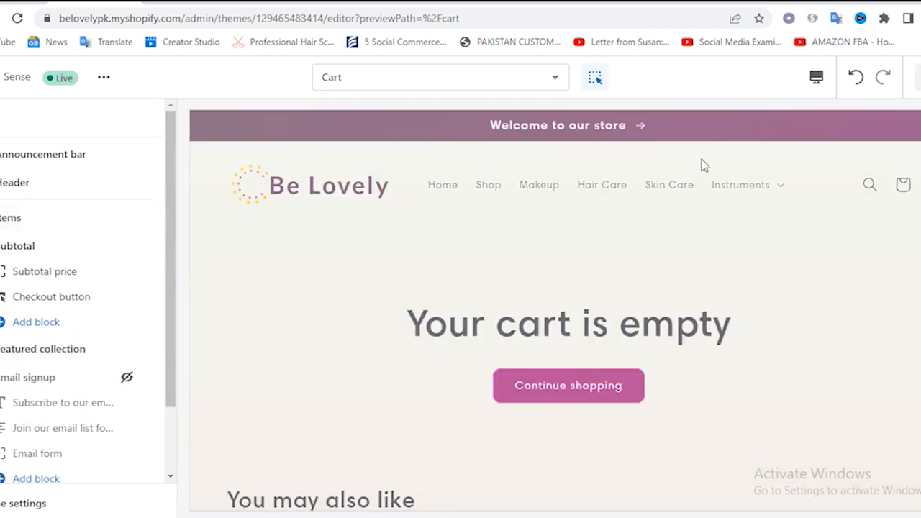
Open the Checkout template and review its contact information, shipping address and order summary areas
click(440, 77)
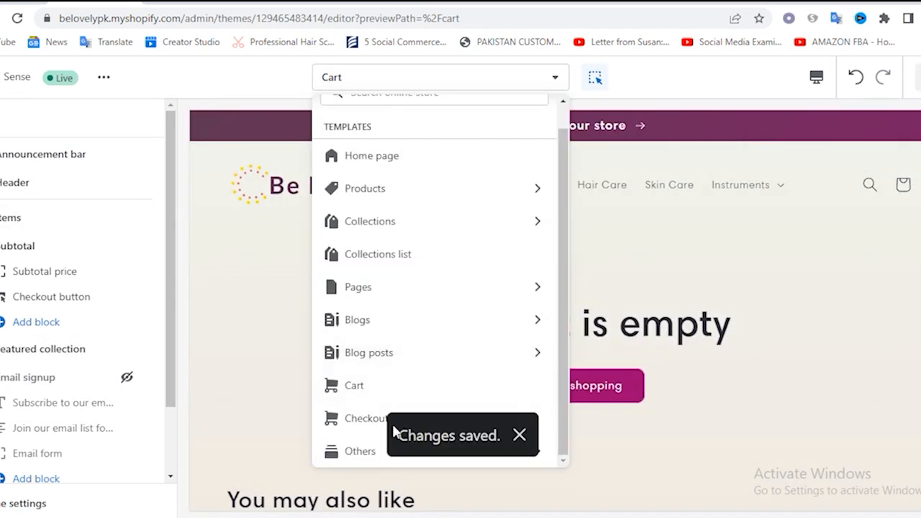
click(357, 417)
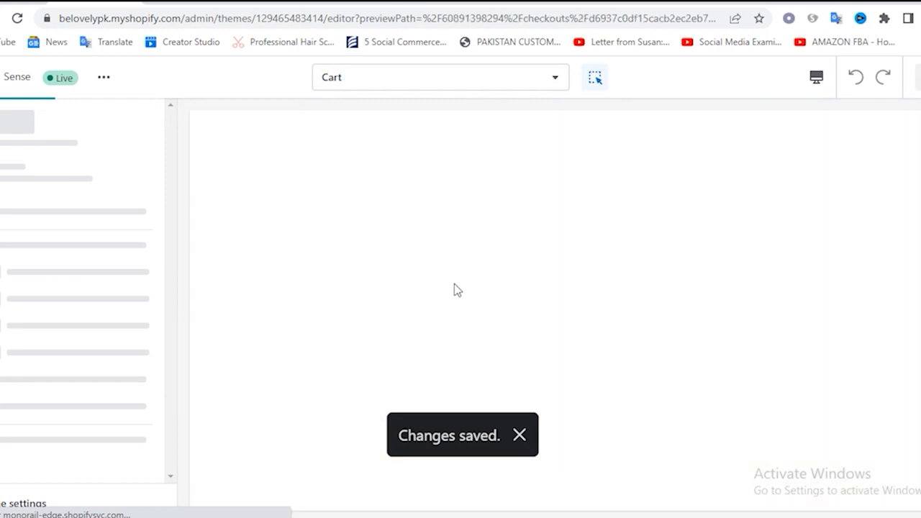
click(520, 445)
scroll(615, 282, down, 2)
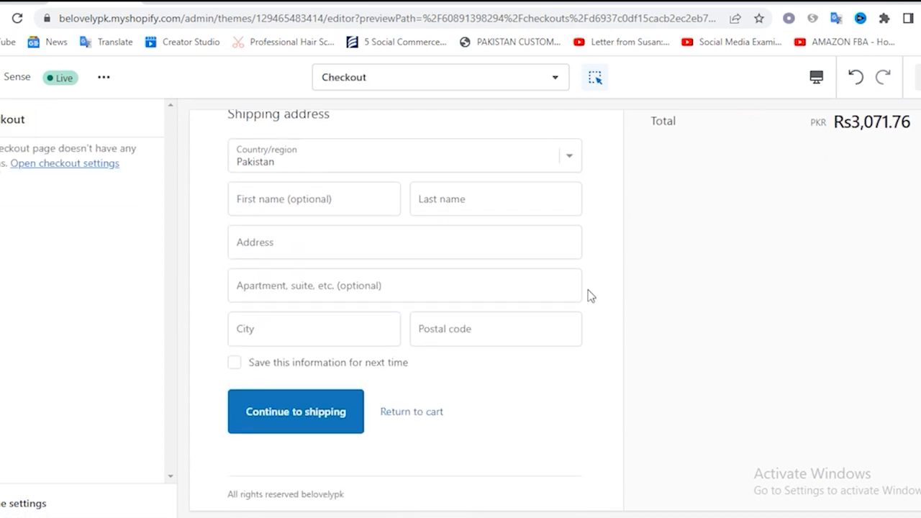
scroll(488, 312, up, 3)
click(303, 257)
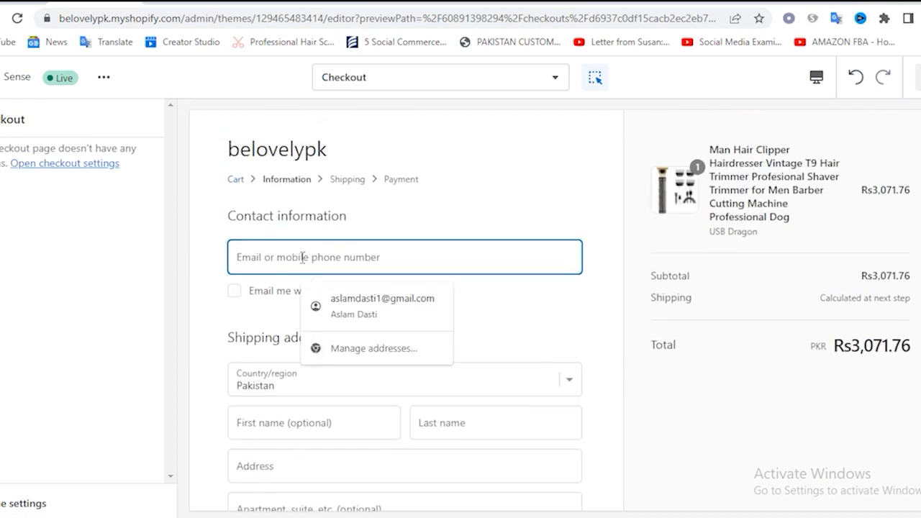
scroll(513, 248, down, 3)
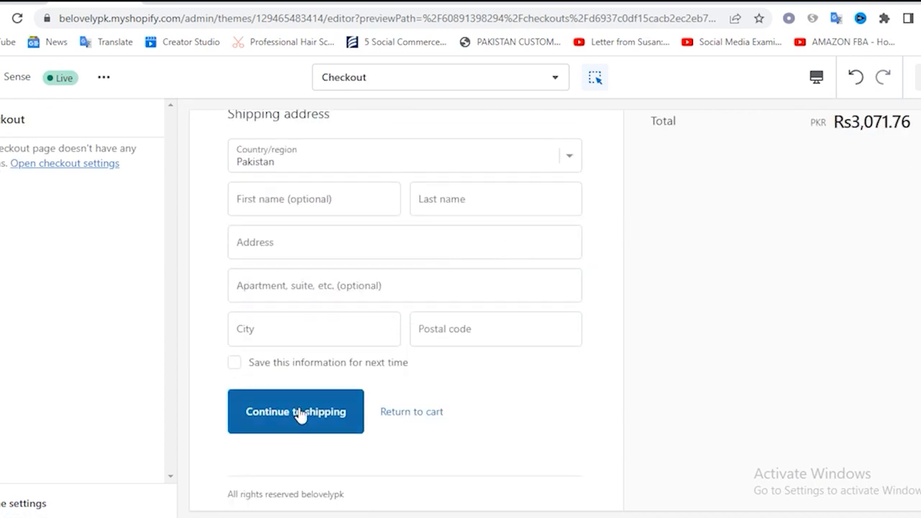
scroll(514, 368, up, 3)
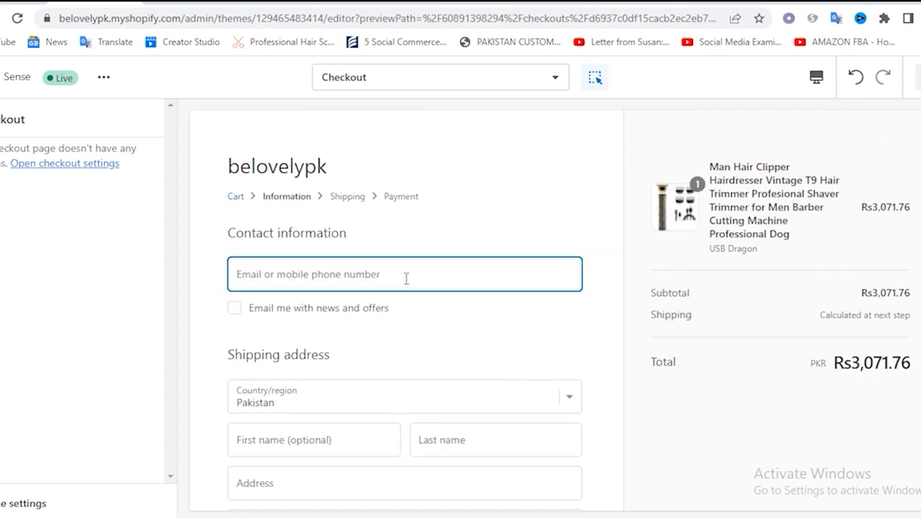
Open the Search template, hide its Email signup section and save the change
click(396, 85)
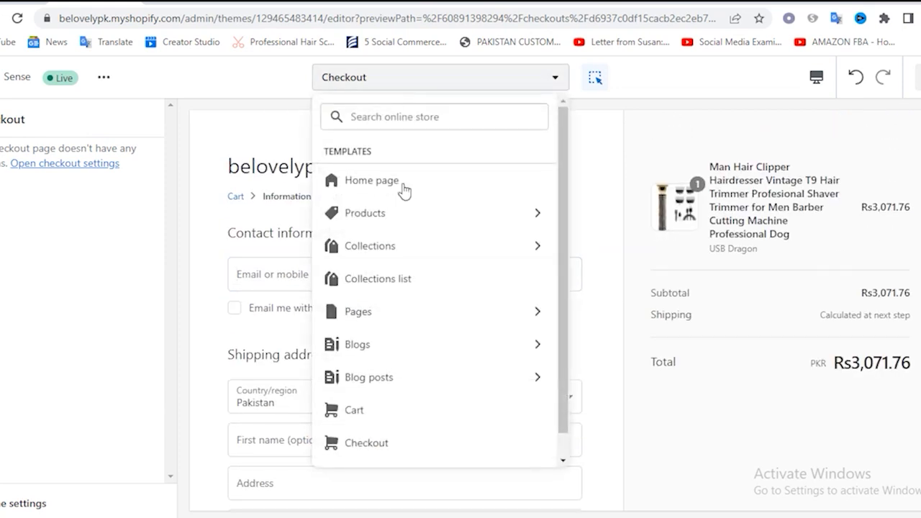
scroll(432, 310, down, 1)
click(387, 451)
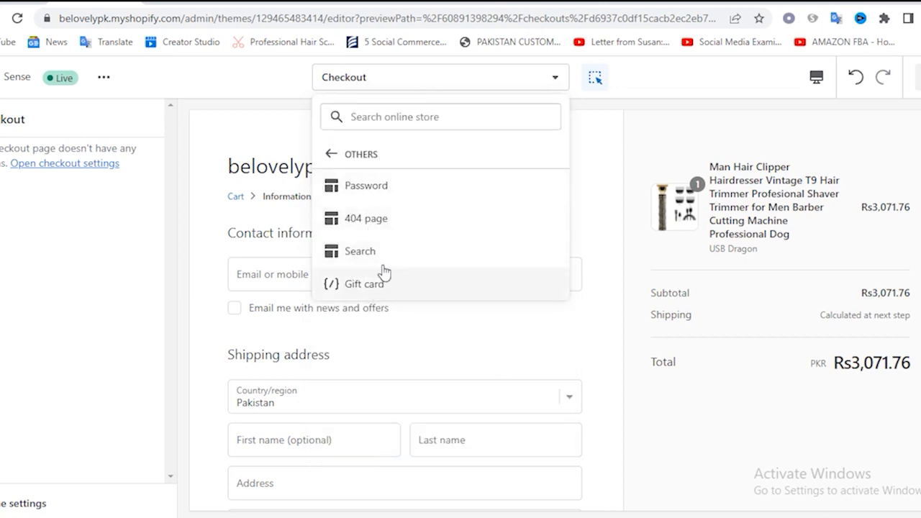
click(346, 255)
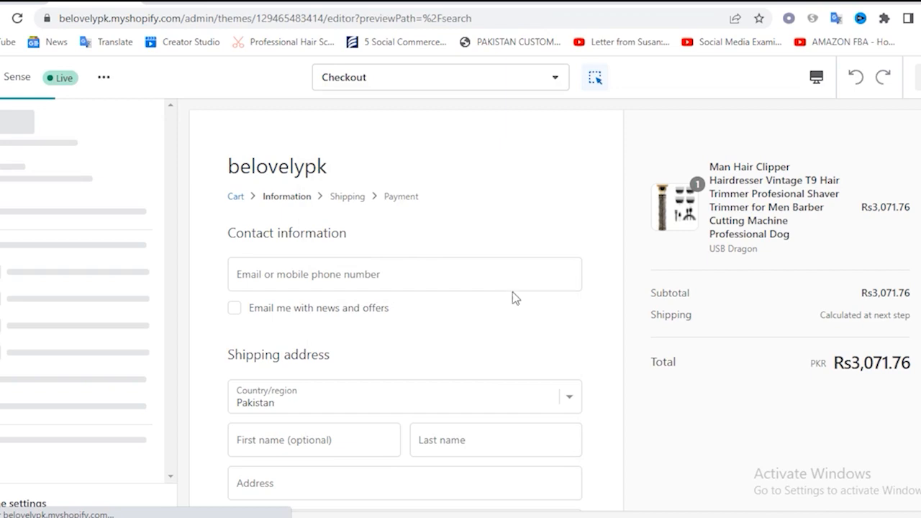
scroll(532, 338, down, 5)
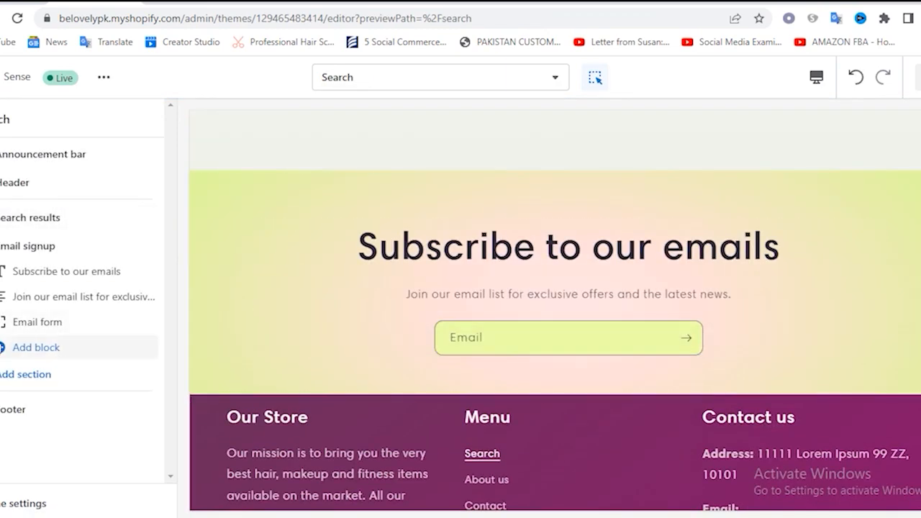
click(124, 248)
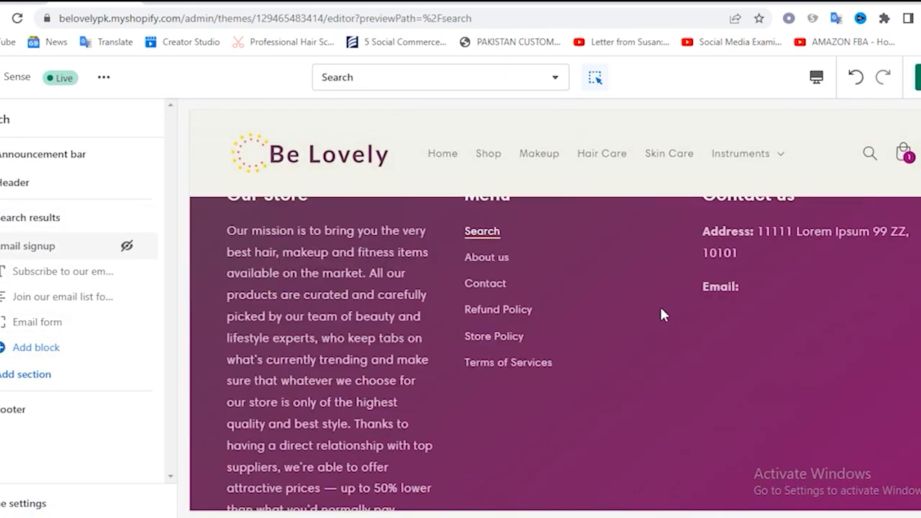
scroll(659, 308, up, 4)
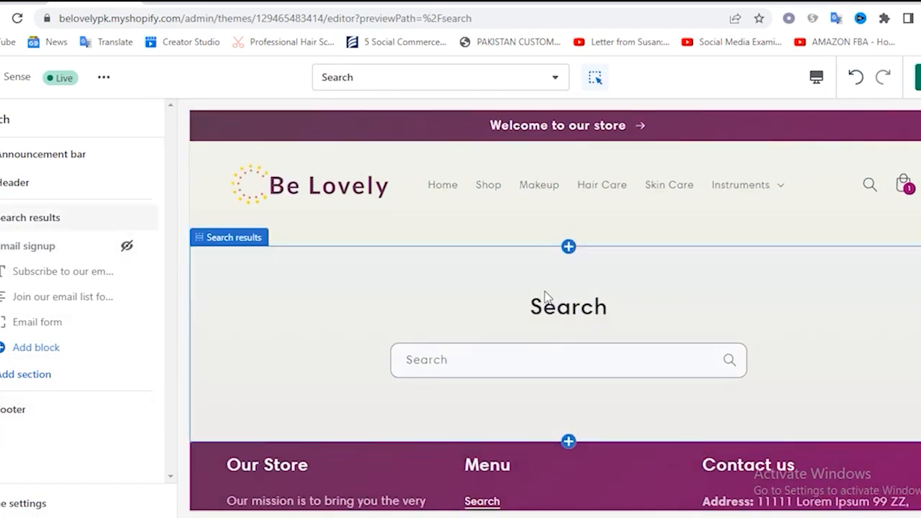
click(917, 77)
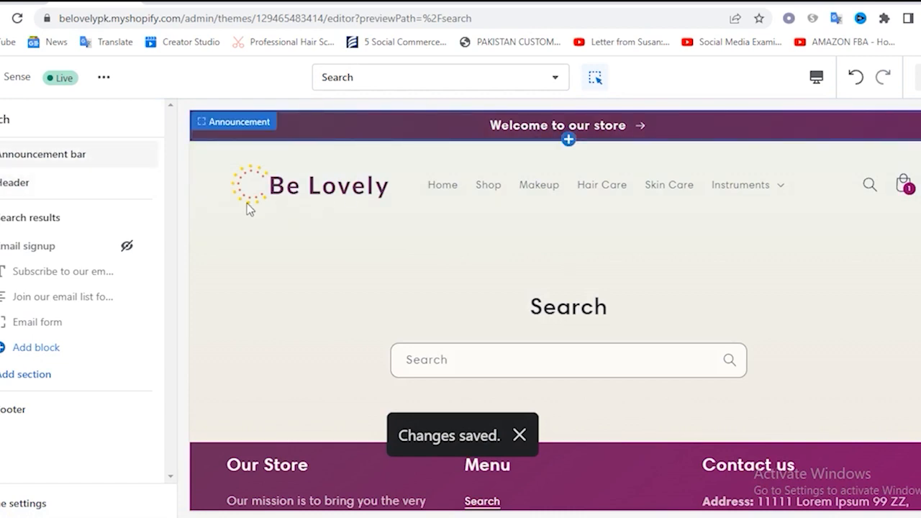
Leave the theme editor, open the online store preferences and set the homepage title to "Be Lovely"
click(2, 77)
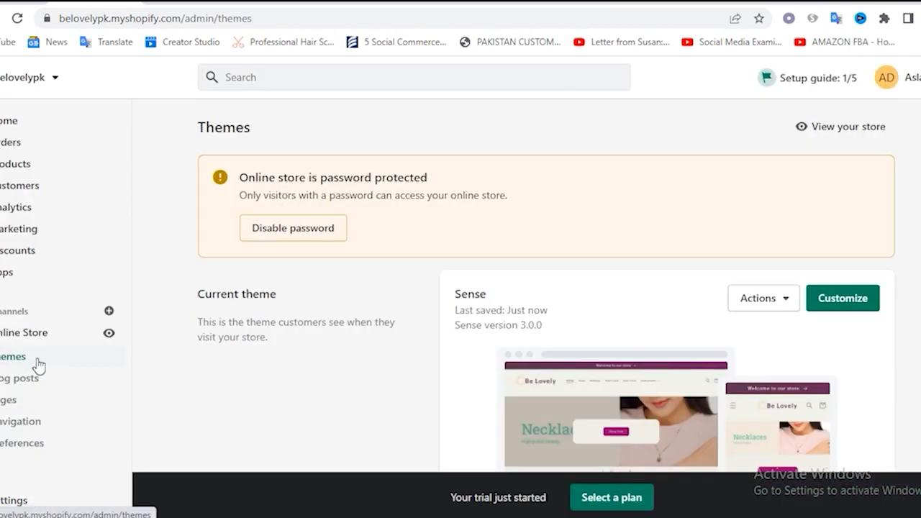
click(28, 447)
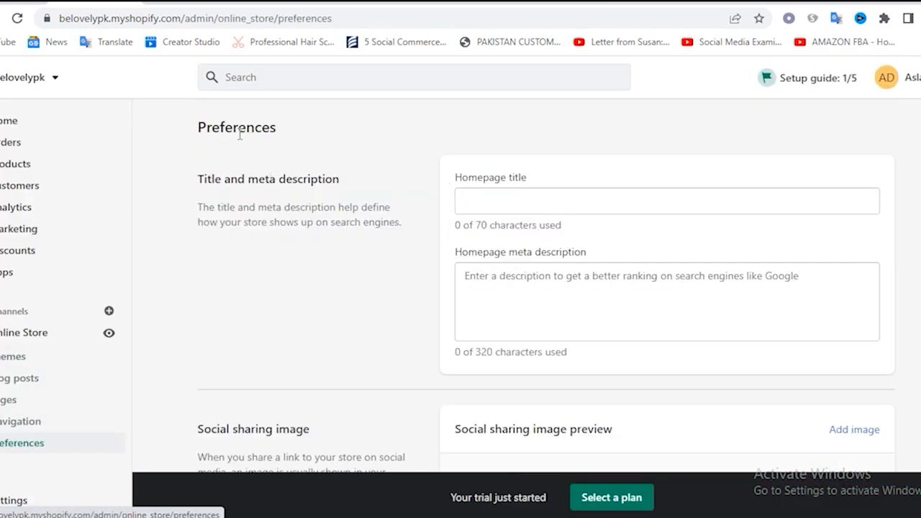
click(504, 204)
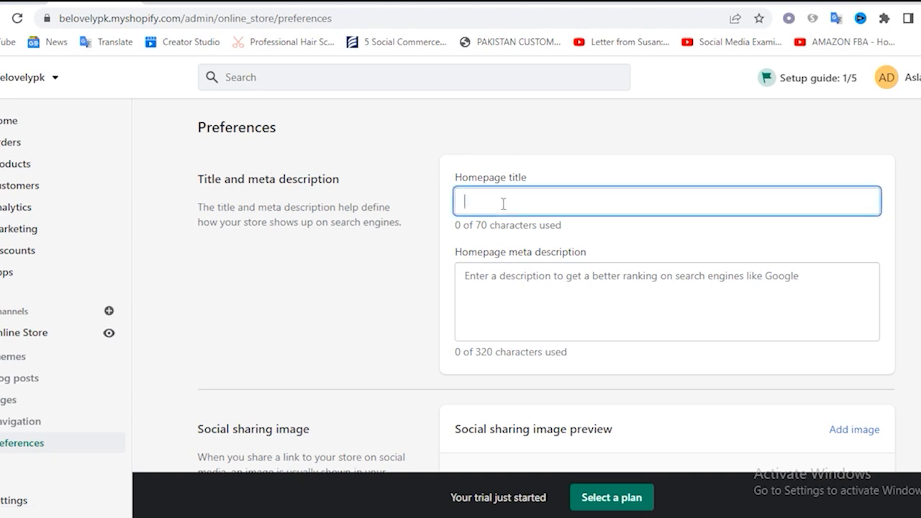
text(Be Lovely)
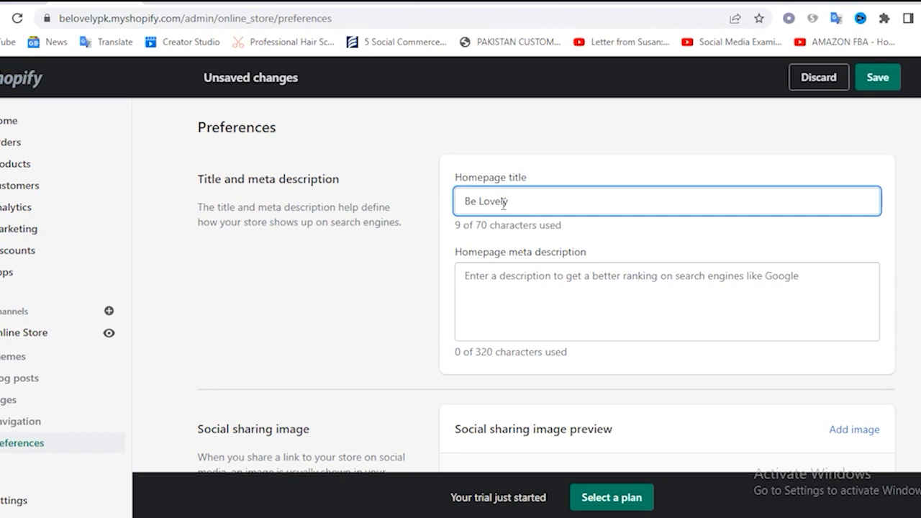
Copy the "Our mission" paragraph under Our Store from the WordPad document and paste it into the homepage meta description
click(519, 293)
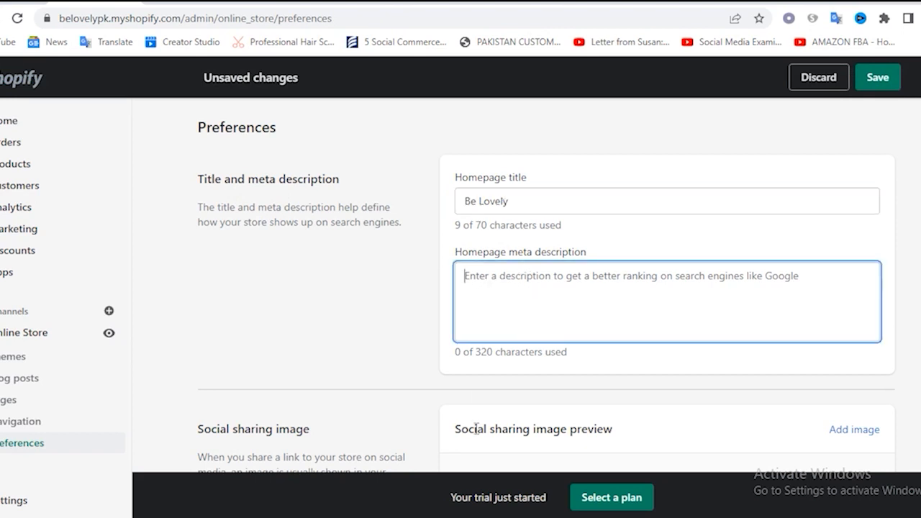
click(576, 517)
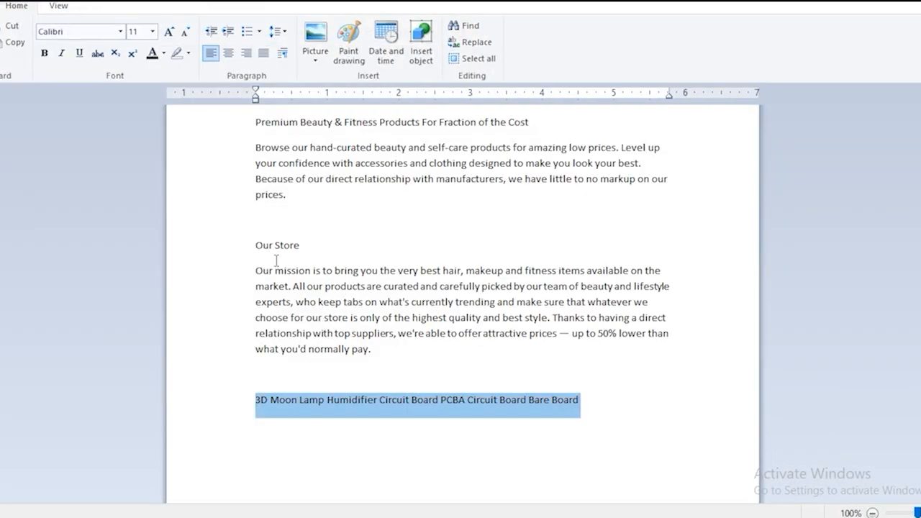
drag(257, 271, 418, 349)
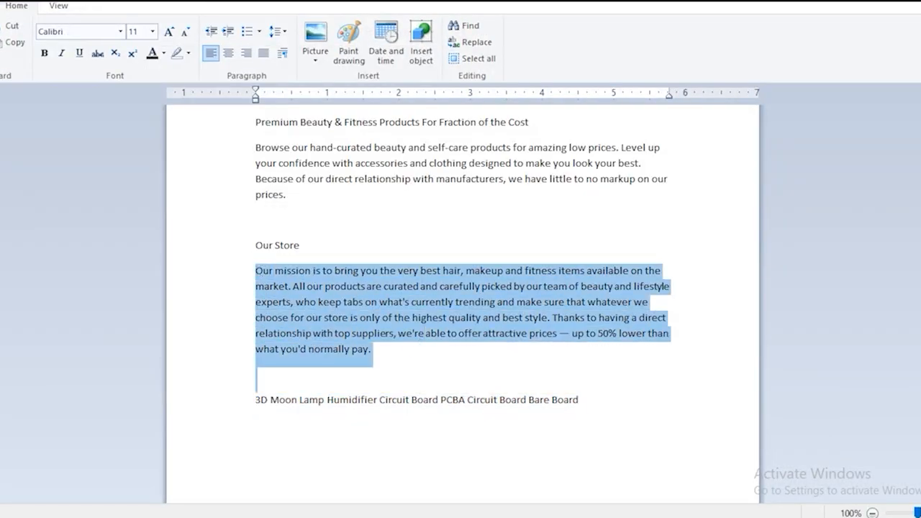
key(alt+Tab)
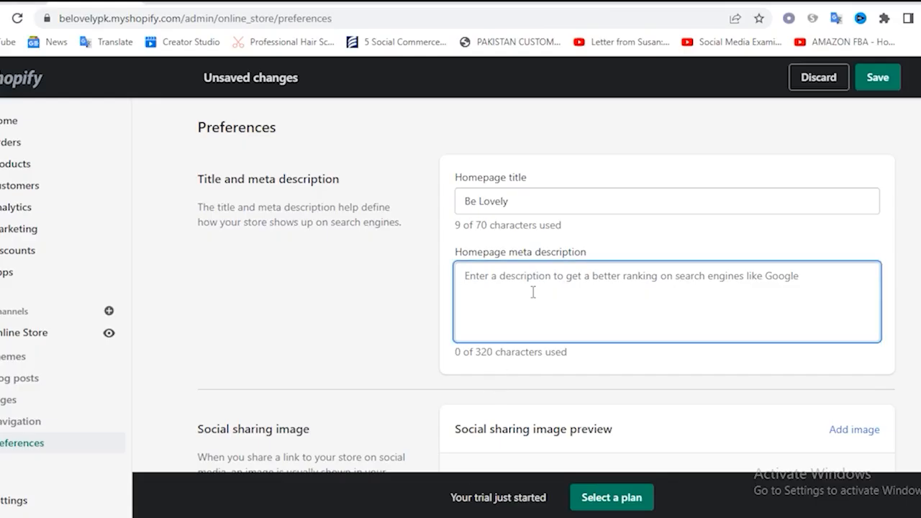
text(Our mission is to bring you the very best hair, makeup and fitness items available on the market. All our products are curated and carefully picked by our team of beauty and lifestyle experts, who keep tabs on what's currently trending and make sure that whatever we choose for our store is only of the highest quality a)
Review the preferences for social sharing image, Google Analytics, Facebook Pixel, customer privacy, password protection and spam protection
scroll(656, 350, down, 2)
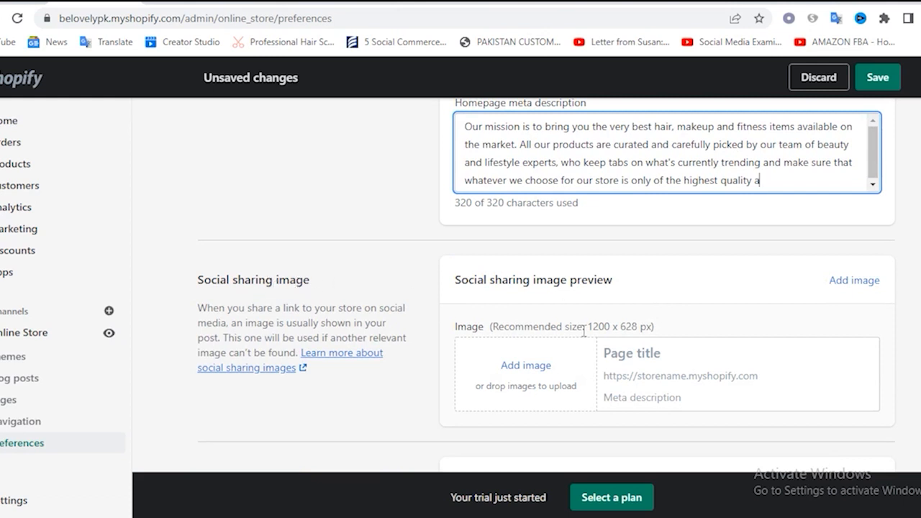
scroll(579, 389, down, 2)
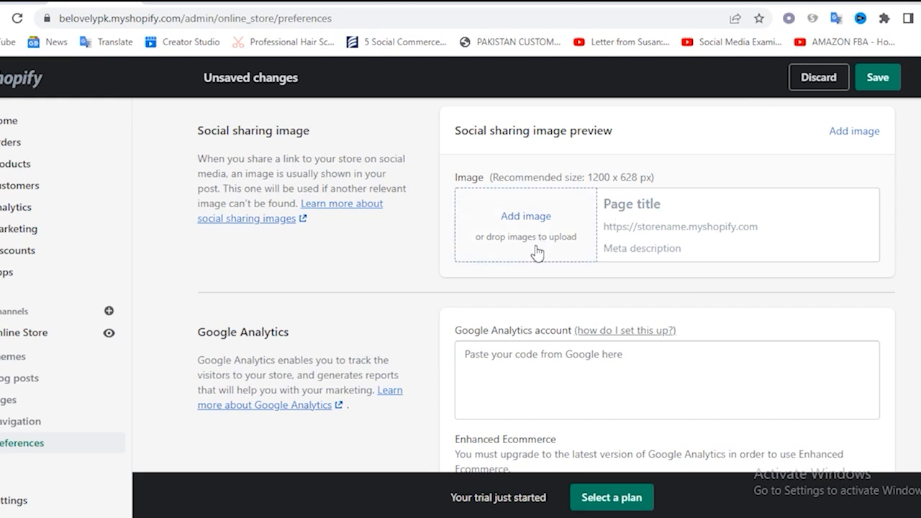
scroll(461, 243, down, 1)
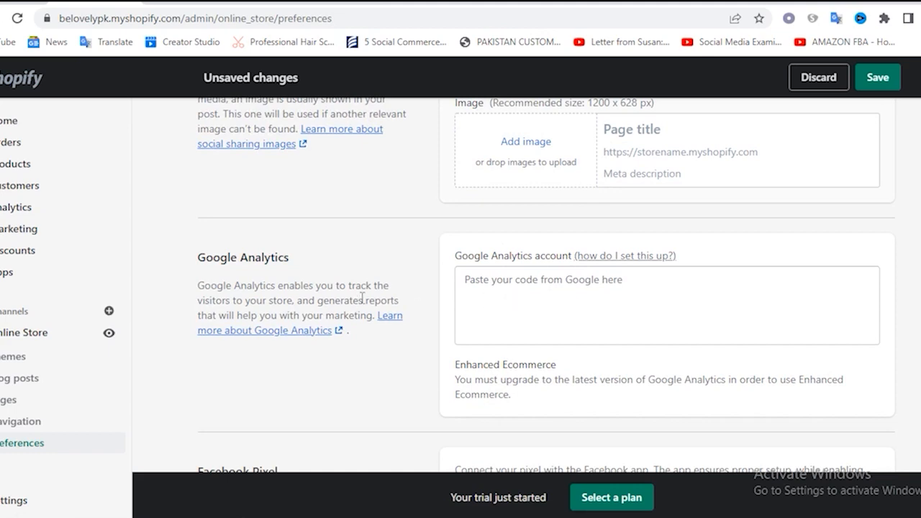
scroll(429, 294, down, 1)
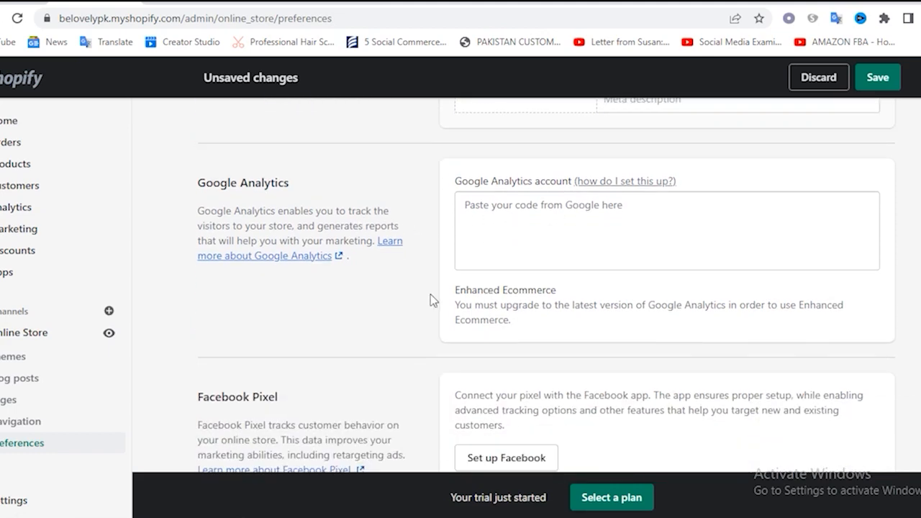
scroll(431, 294, down, 3)
scroll(463, 248, up, 4)
scroll(303, 268, down, 3)
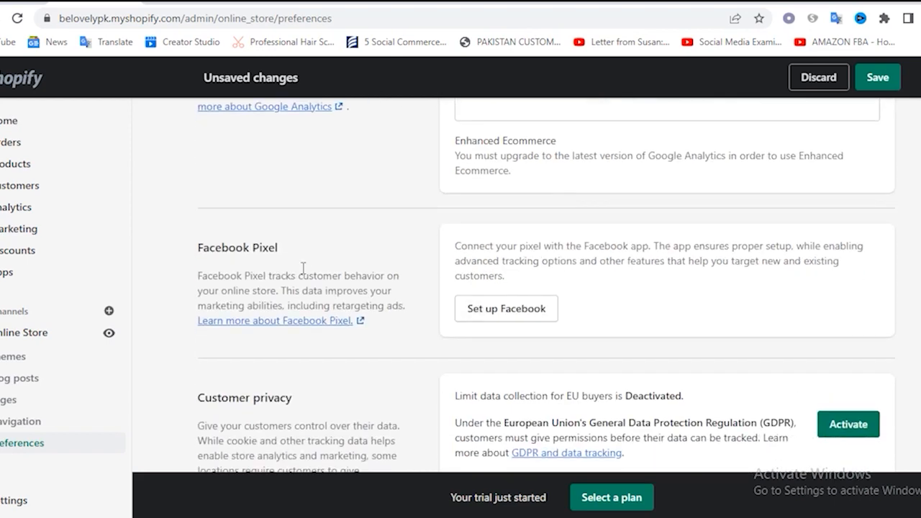
scroll(288, 295, down, 2)
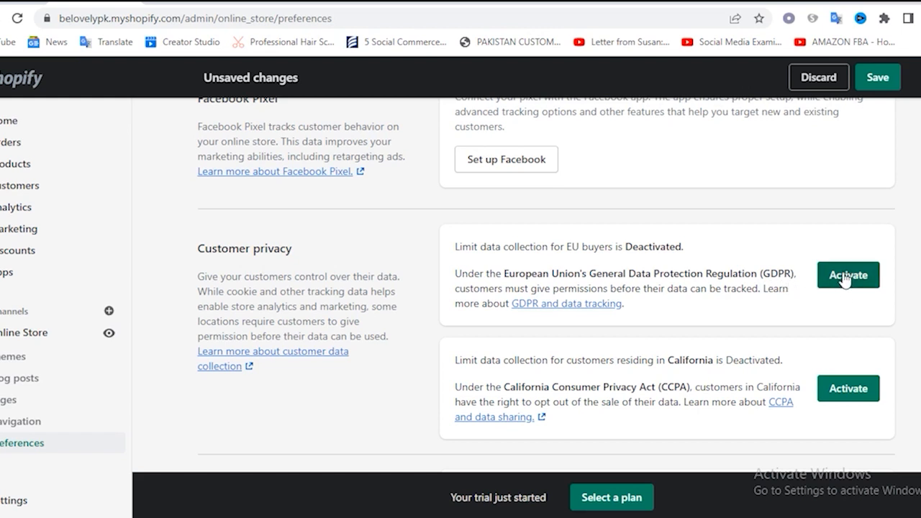
scroll(853, 282, down, 1)
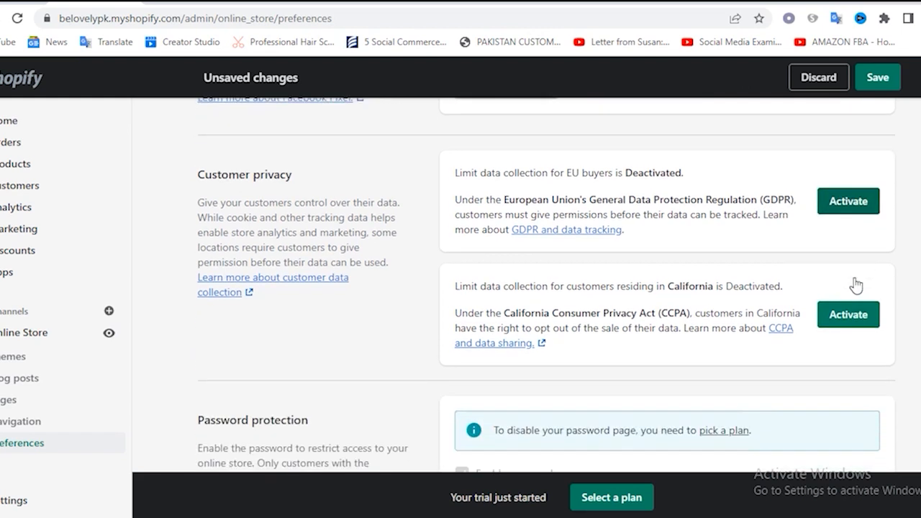
scroll(446, 378, down, 2)
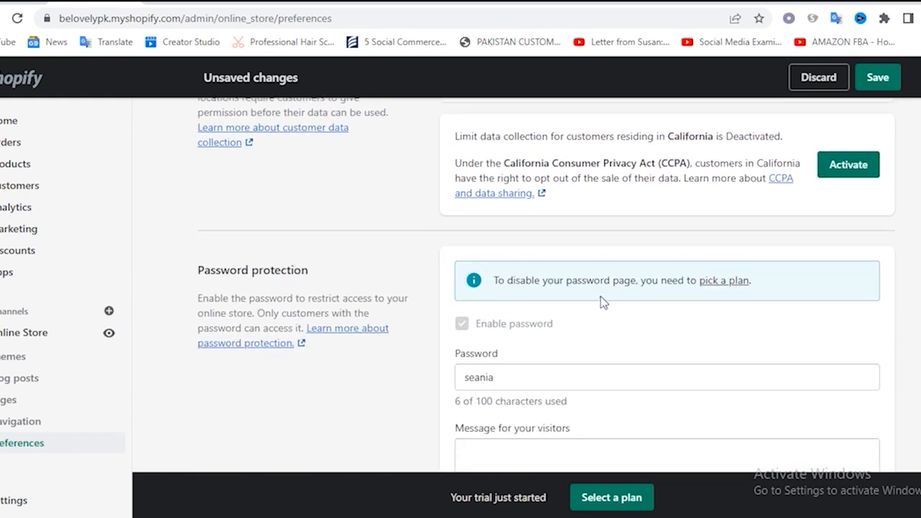
scroll(562, 323, down, 1)
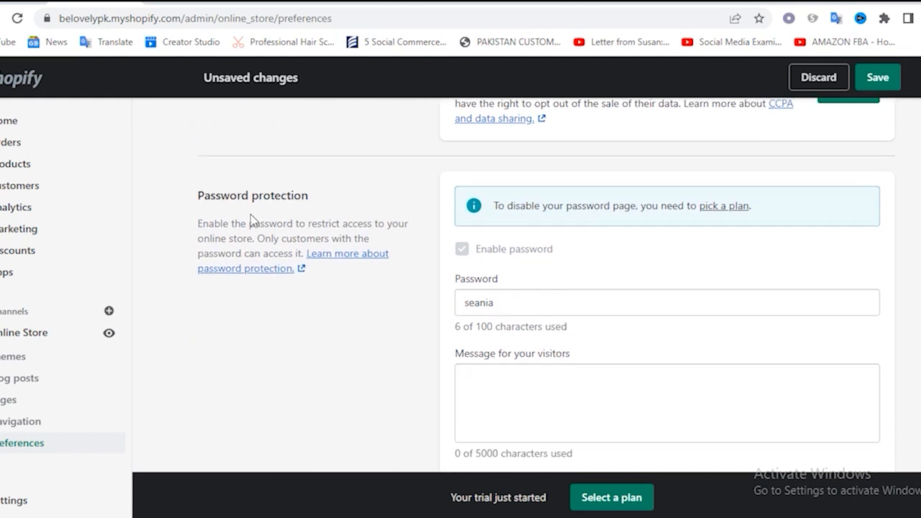
scroll(645, 269, down, 1)
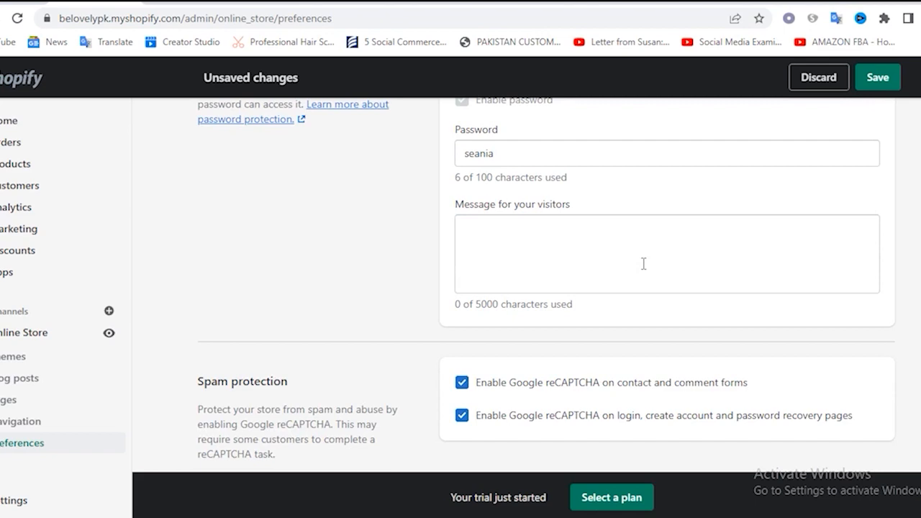
scroll(644, 263, down, 1)
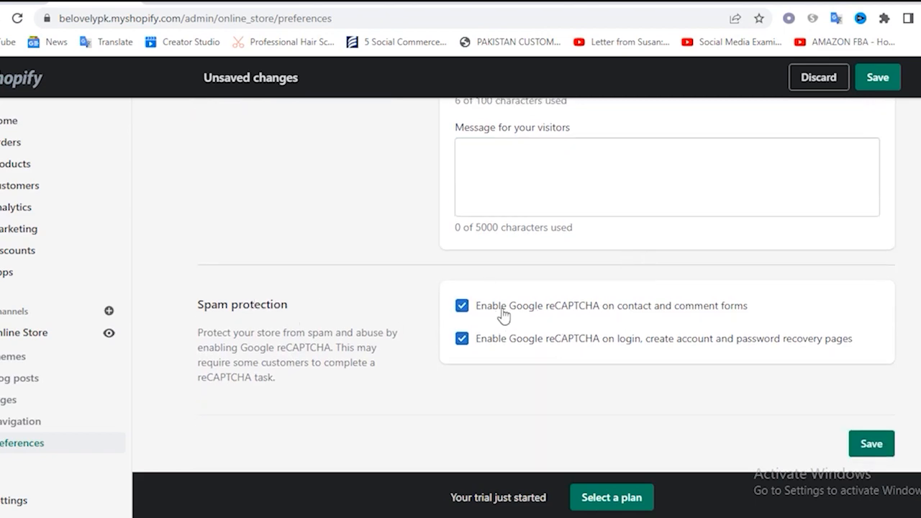
Save the online store preferences with the new homepage title and meta description
click(871, 447)
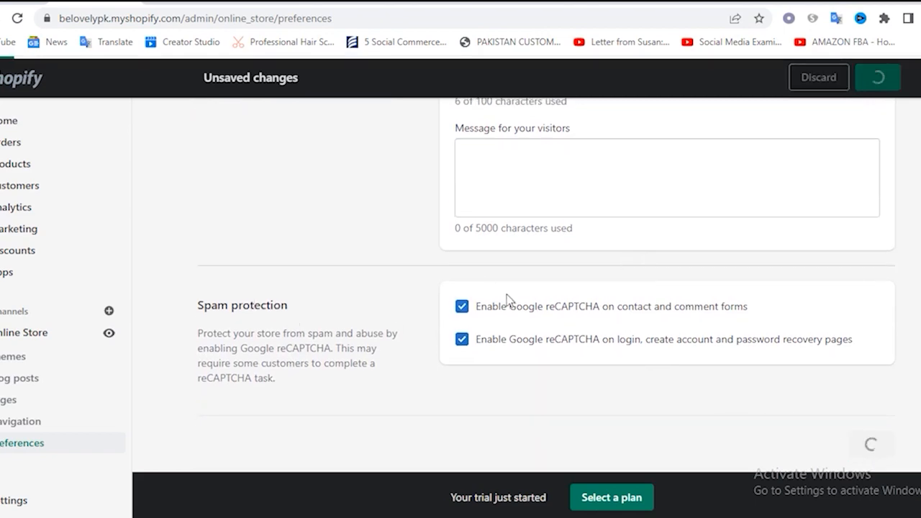
scroll(506, 294, up, 15)
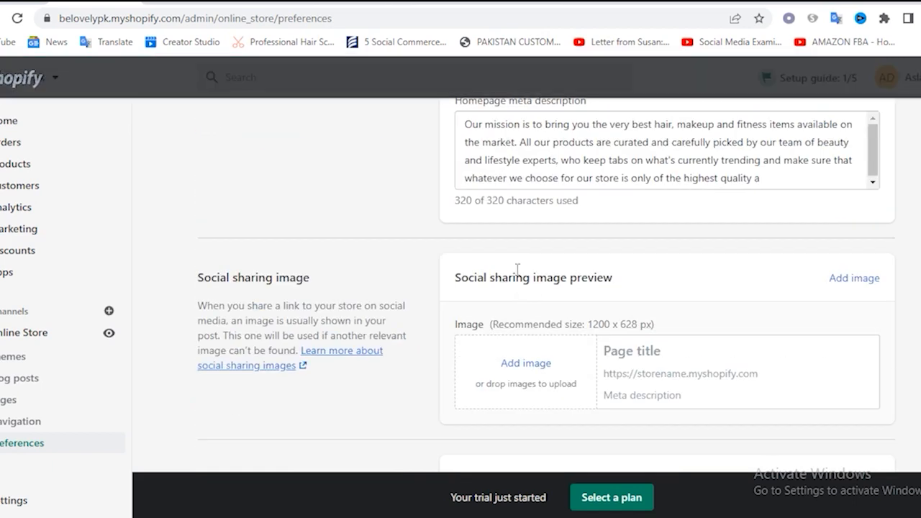
scroll(536, 291, up, 2)
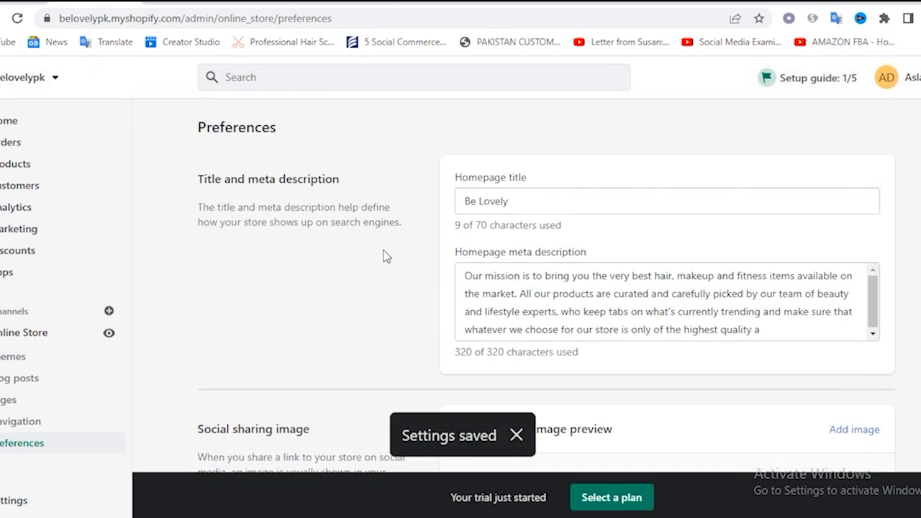
scroll(378, 254, down, 9)
scroll(371, 254, up, 4)
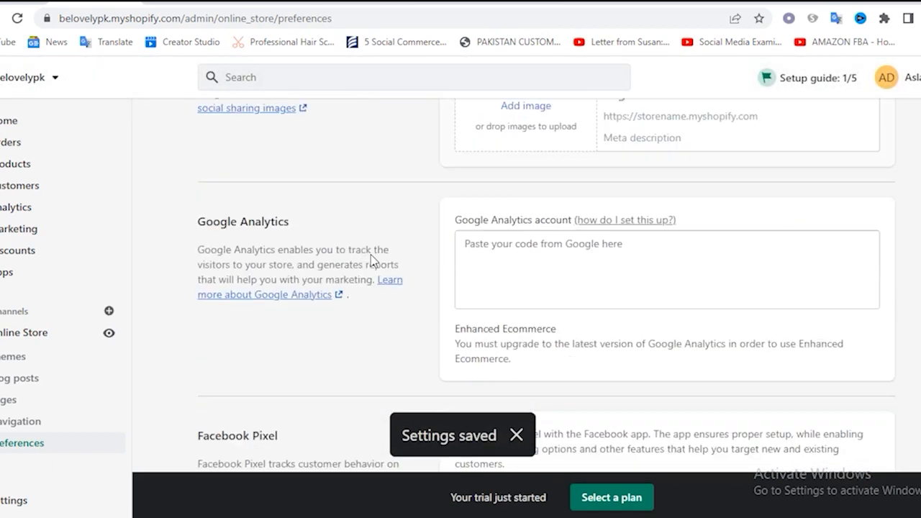
scroll(371, 255, up, 1)
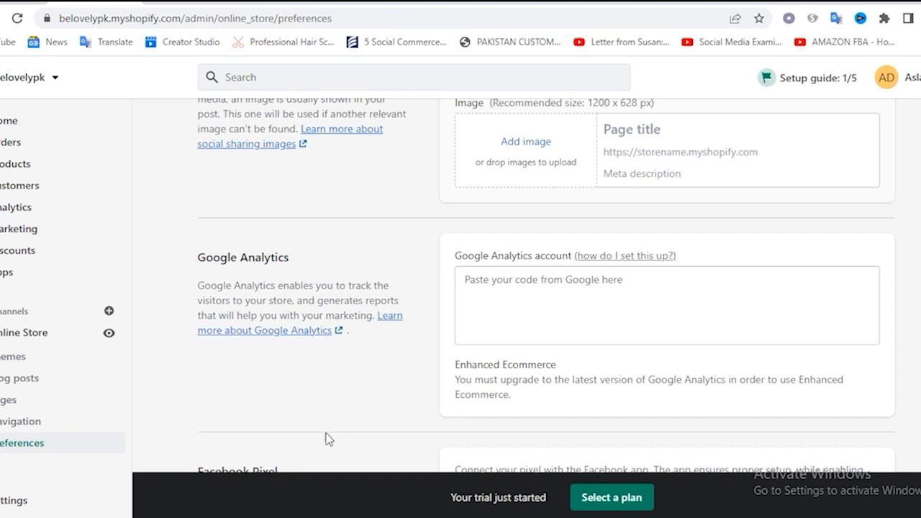
Open the store settings and review the basic information, address, contact information and store currency in the store details
click(13, 501)
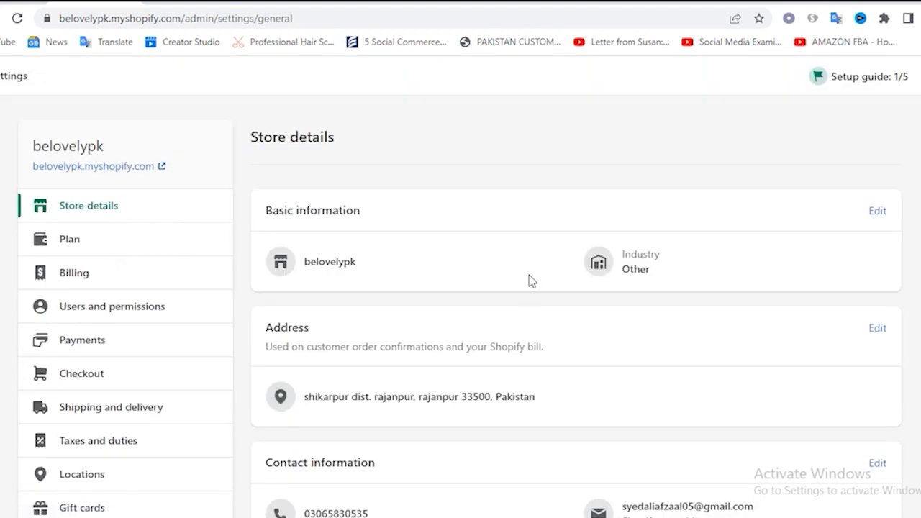
scroll(529, 275, down, 4)
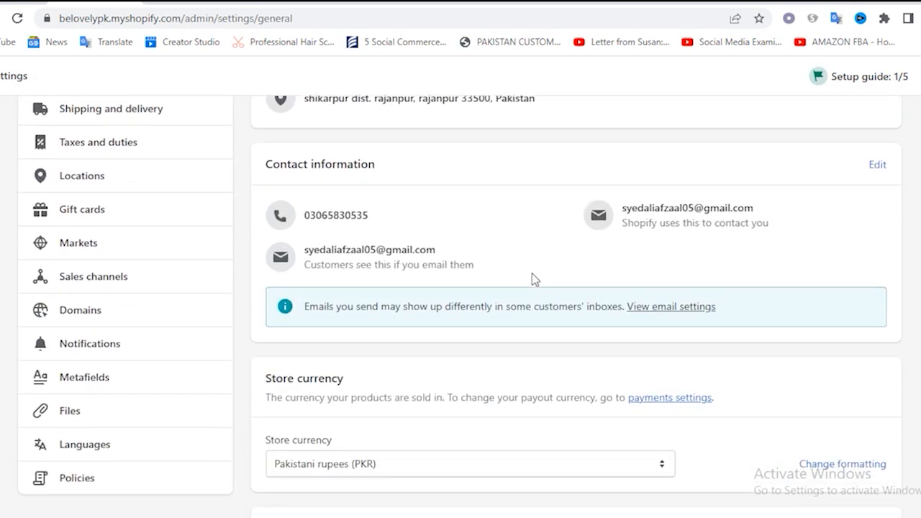
scroll(523, 267, down, 2)
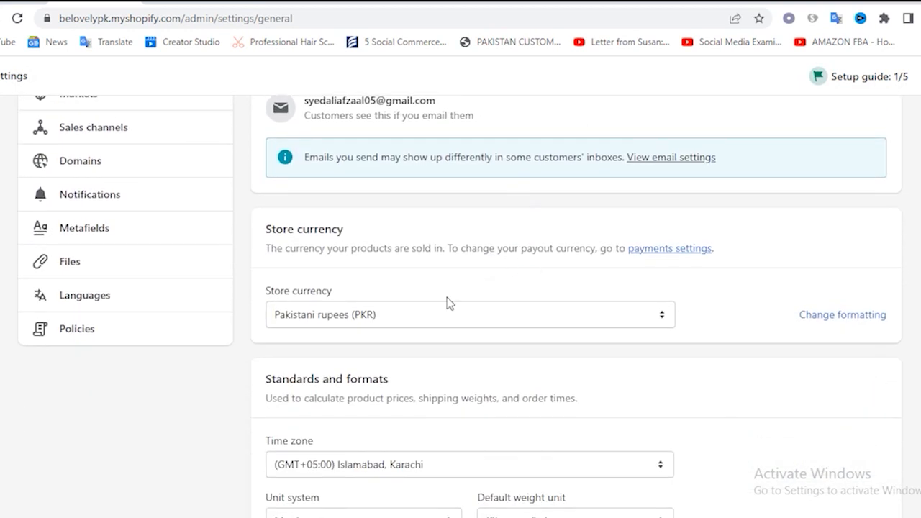
scroll(447, 297, down, 2)
scroll(345, 220, up, 2)
Try changing the store currency to US dollars (USD)
click(405, 320)
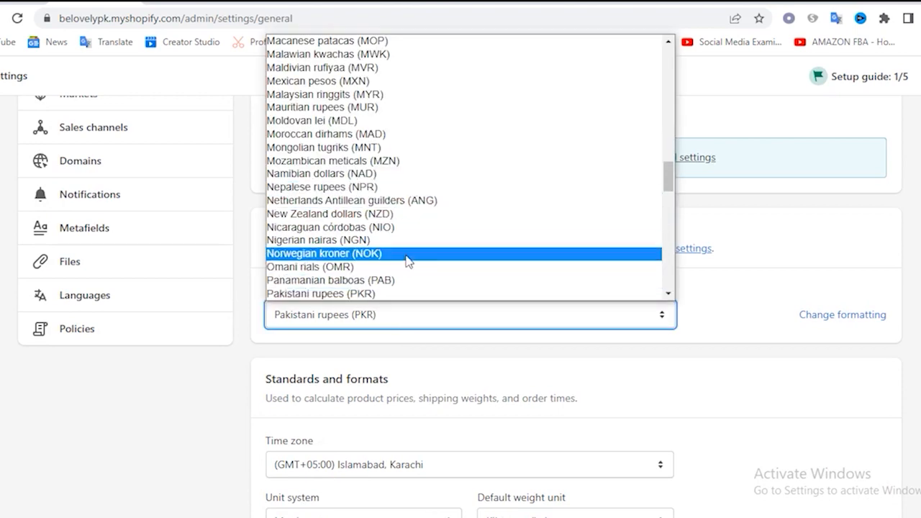
scroll(453, 175, up, 18)
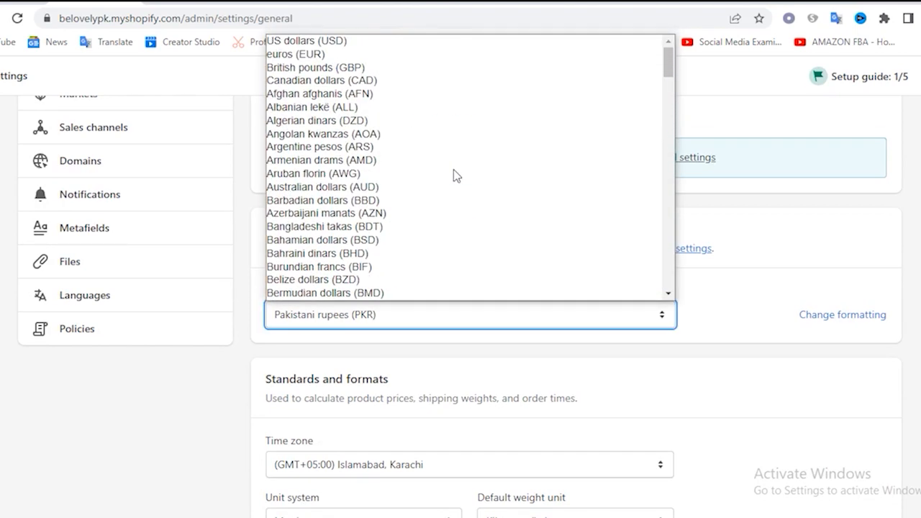
click(338, 41)
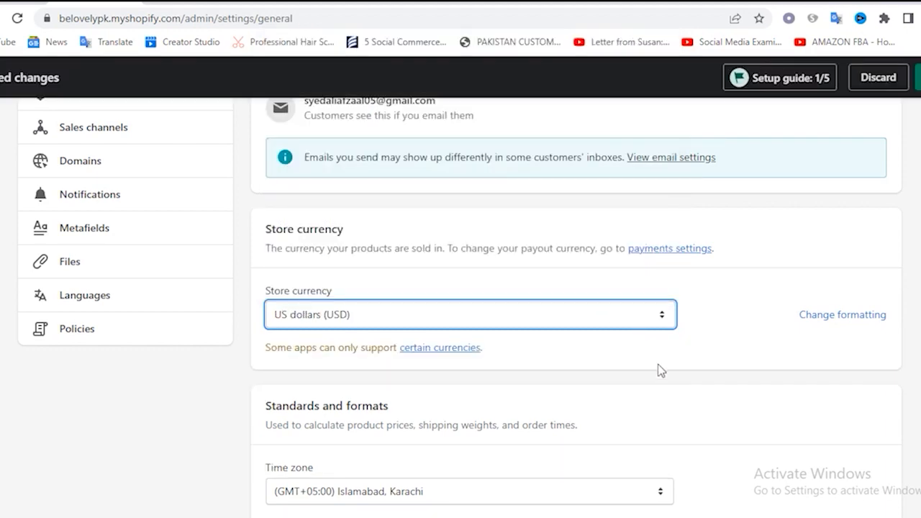
Examine the Standards and formats section, including the time zone choices, unit system, weight unit and order ID format
scroll(404, 287, down, 4)
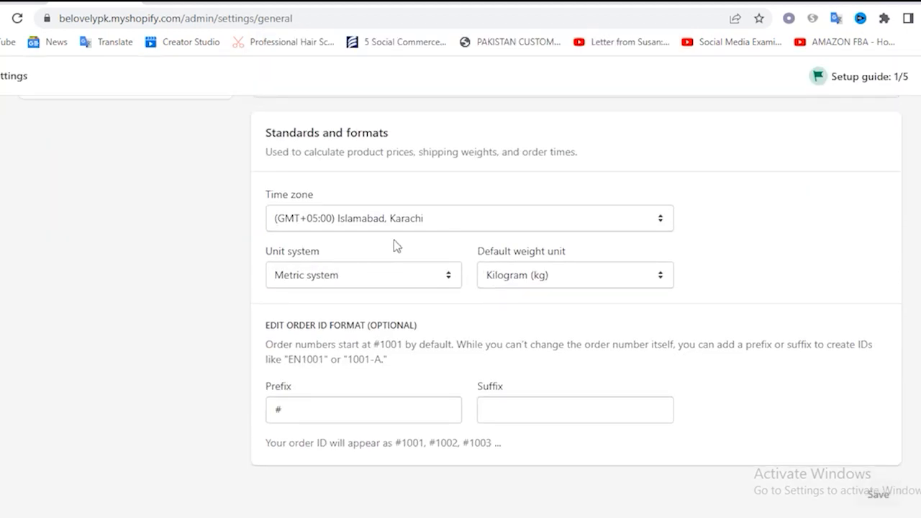
click(443, 227)
click(443, 228)
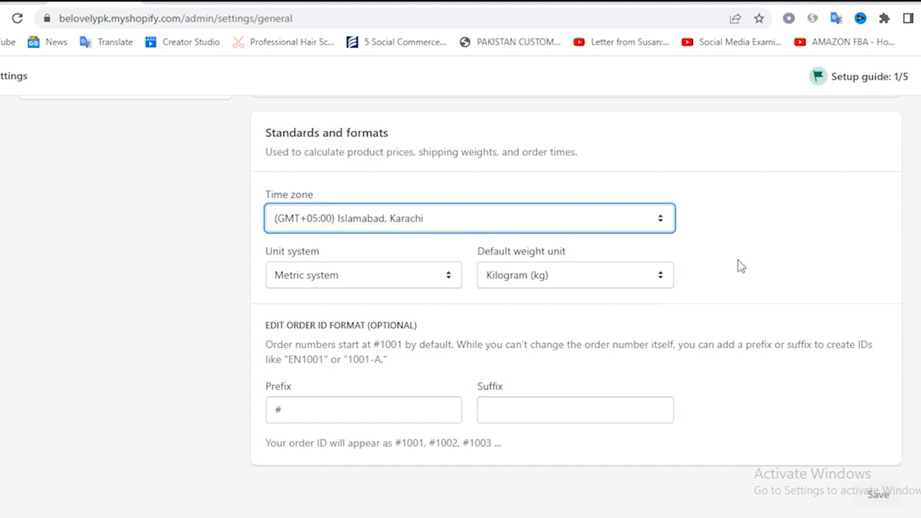
click(350, 224)
click(350, 225)
scroll(186, 243, up, 1)
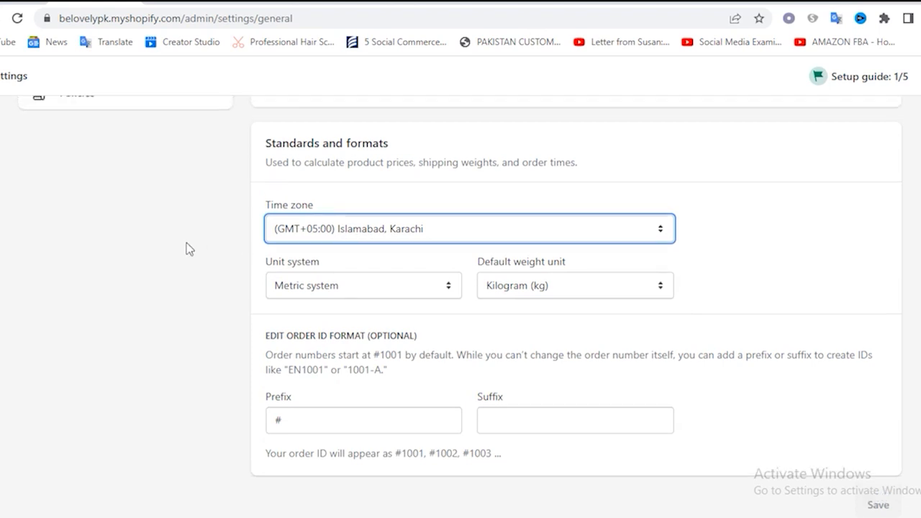
scroll(186, 243, up, 10)
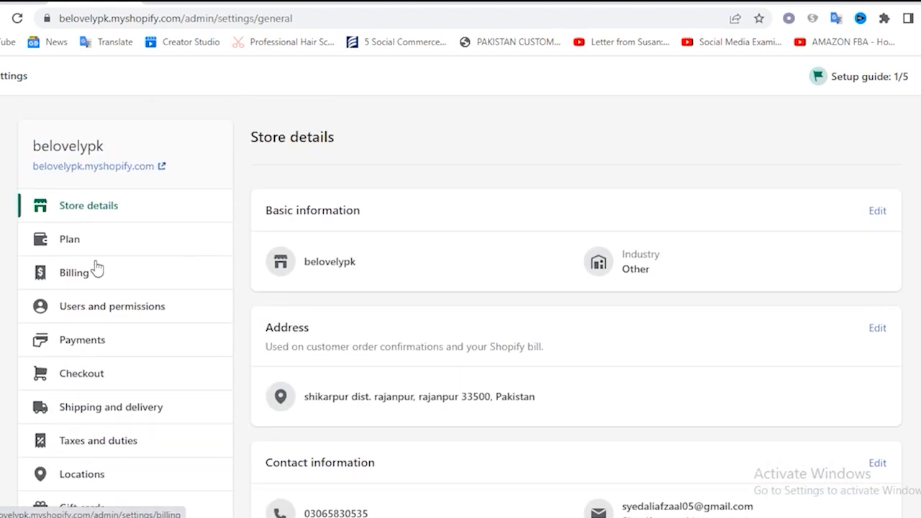
Open the Plan settings and check the trial status, next billing date and payment method
click(77, 245)
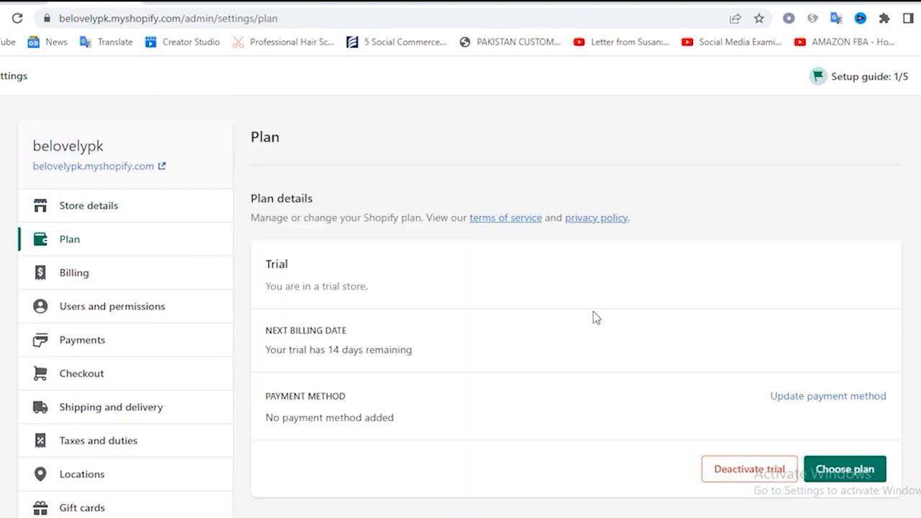
scroll(593, 312, down, 1)
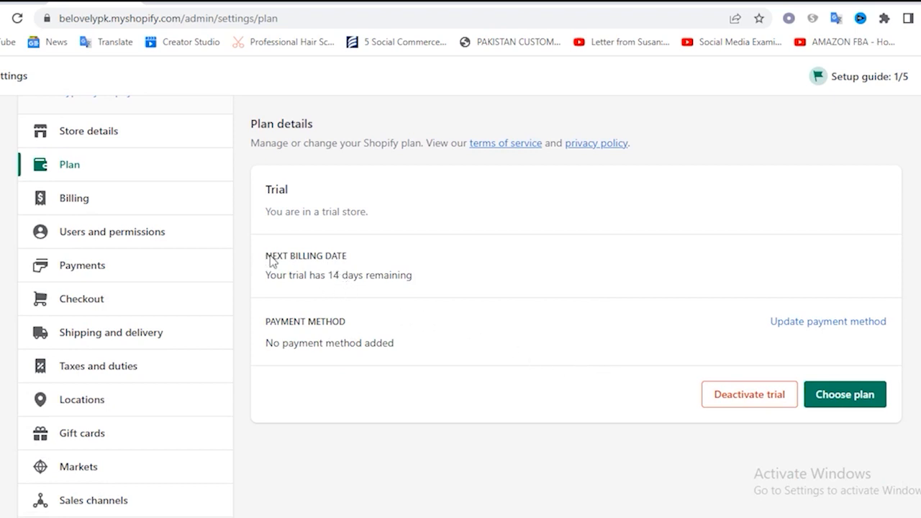
drag(328, 283, 406, 282)
click(433, 283)
drag(293, 344, 266, 343)
click(462, 347)
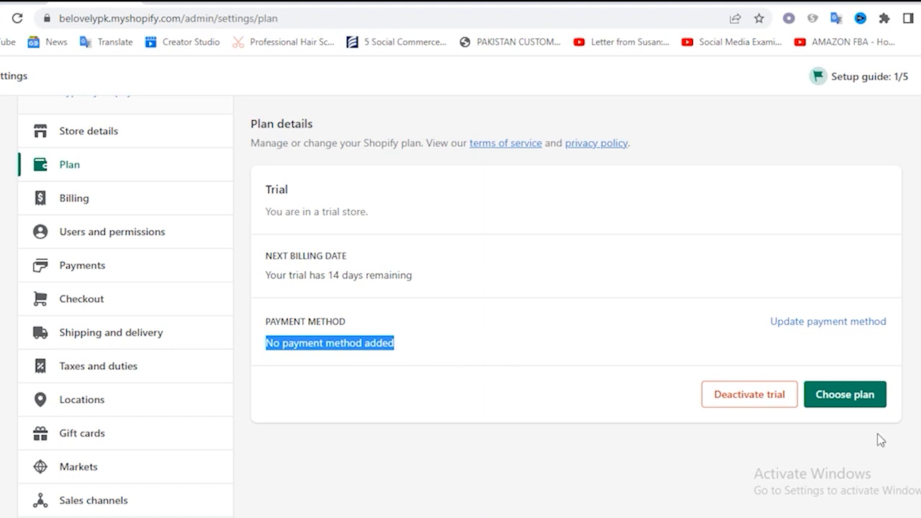
Open the plan choices, compare the features of the Basic Shopify, Shopify and Advanced Shopify plans, and return to the Plan settings
click(854, 401)
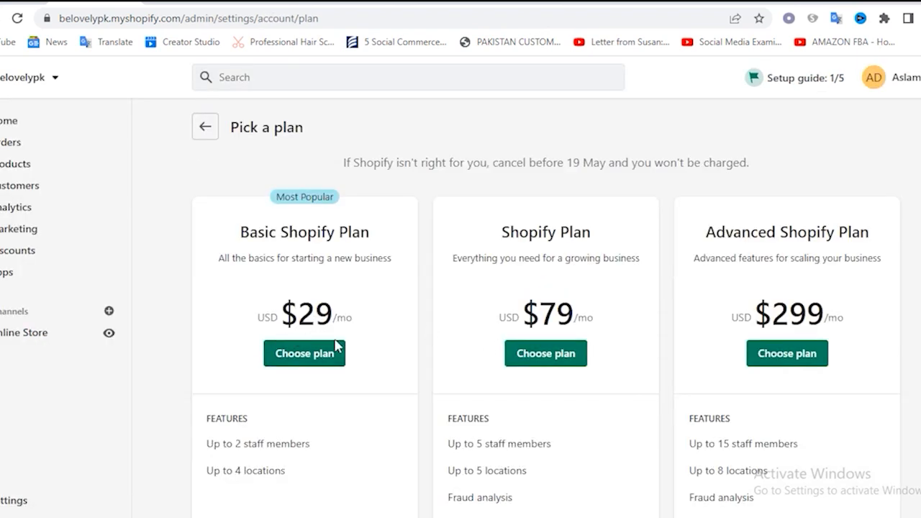
scroll(811, 348, down, 2)
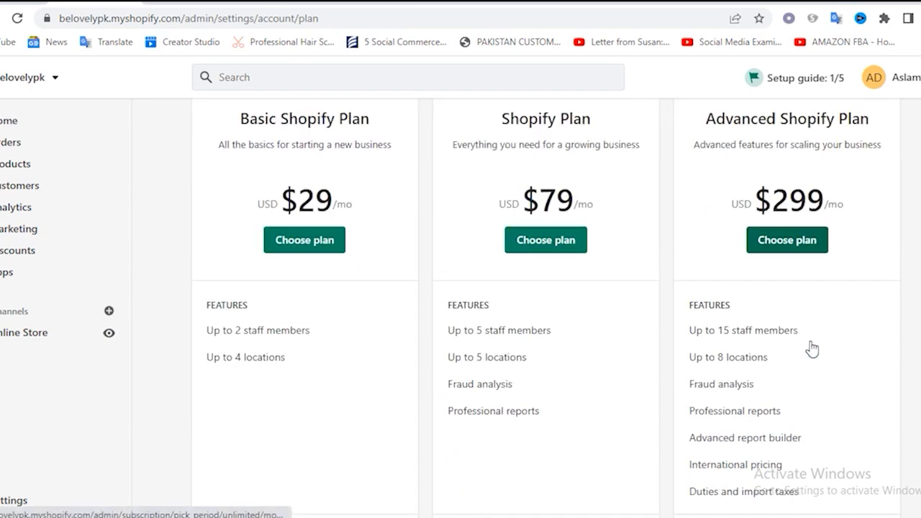
scroll(812, 348, up, 2)
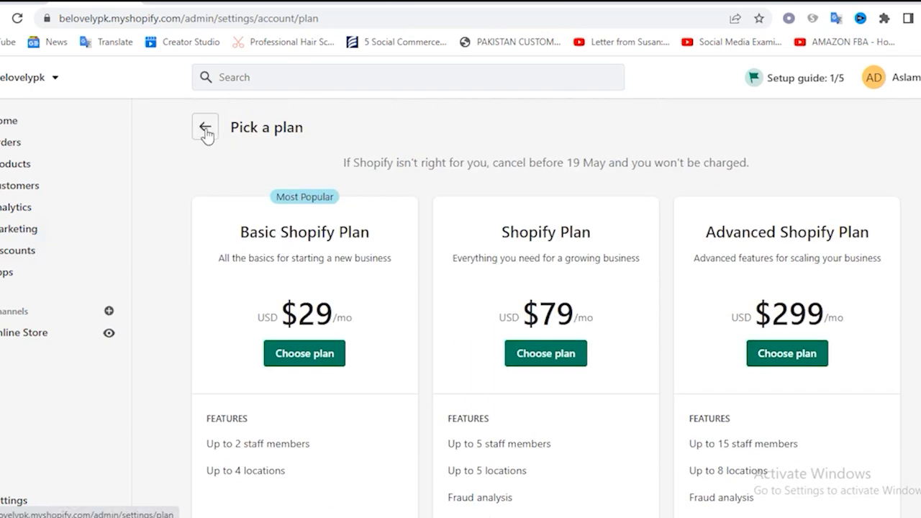
click(205, 130)
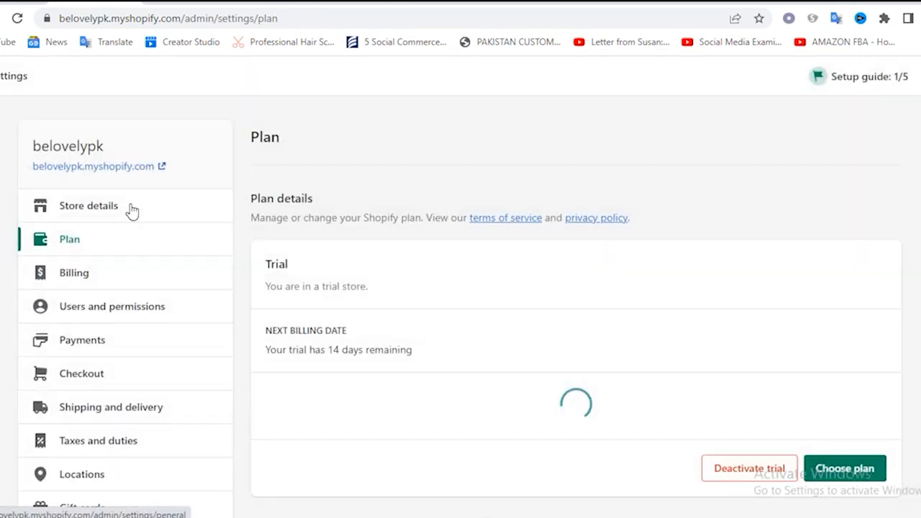
Open the Billing settings and inspect the credit card form for adding a payment method, closing it without entering anything
click(84, 279)
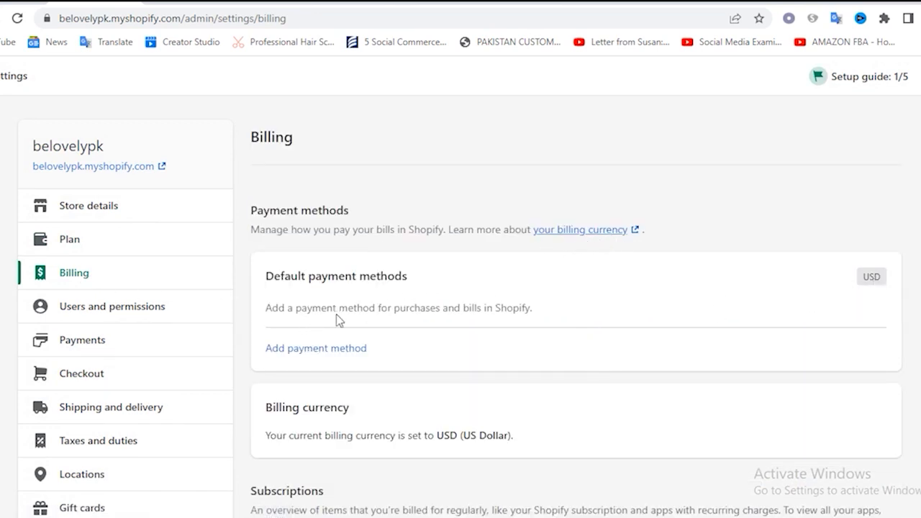
click(302, 352)
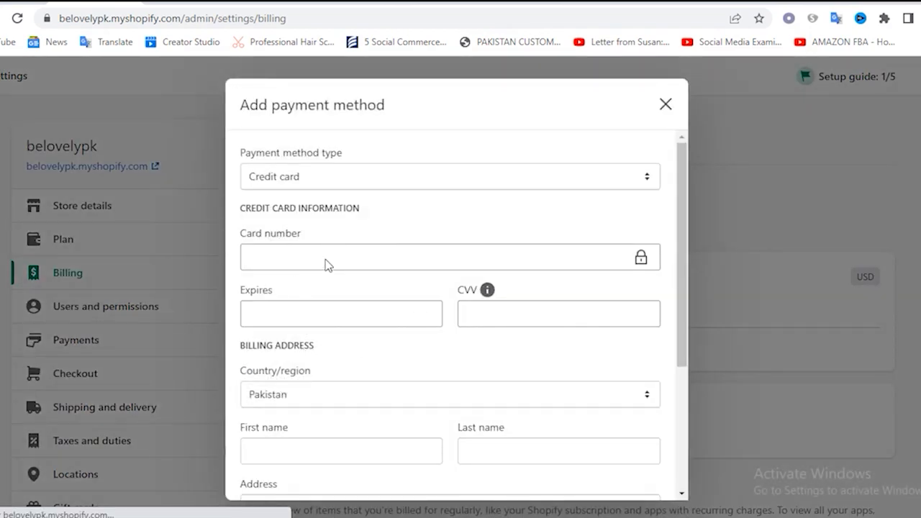
scroll(447, 377, down, 2)
scroll(446, 376, up, 3)
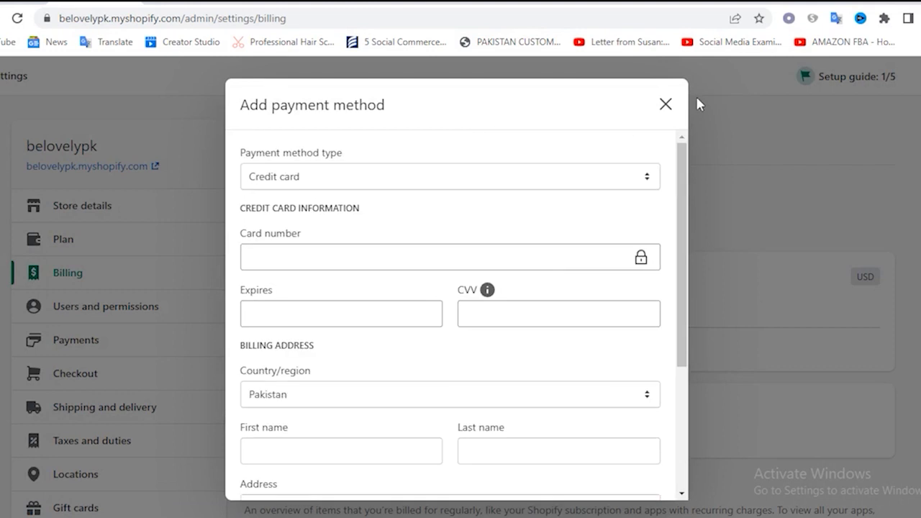
click(659, 113)
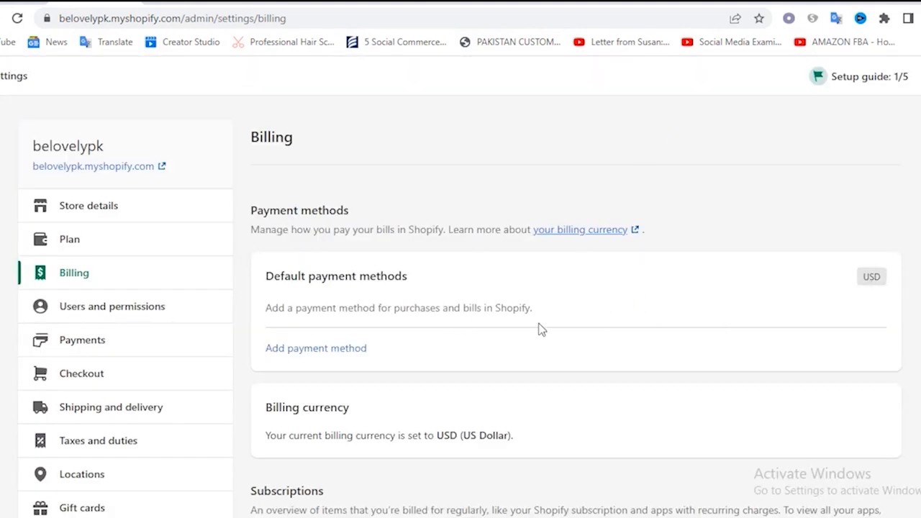
Examine the billing currency, subscriptions and bills in the Billing settings, including the date of the current billing cycle
scroll(536, 327, down, 2)
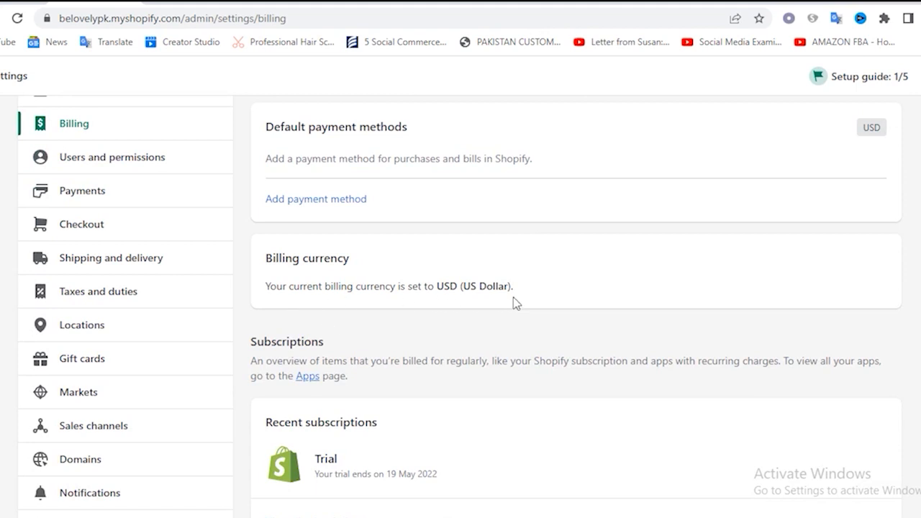
scroll(497, 302, down, 6)
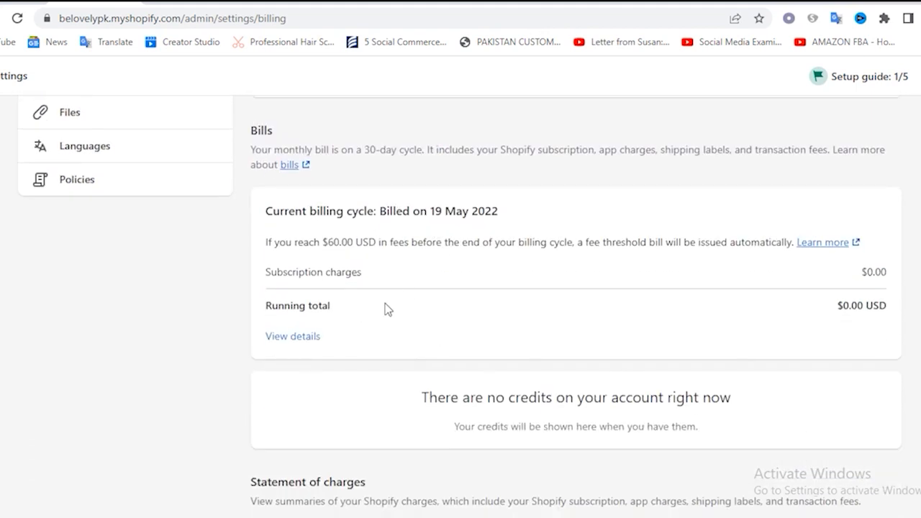
scroll(432, 284, up, 1)
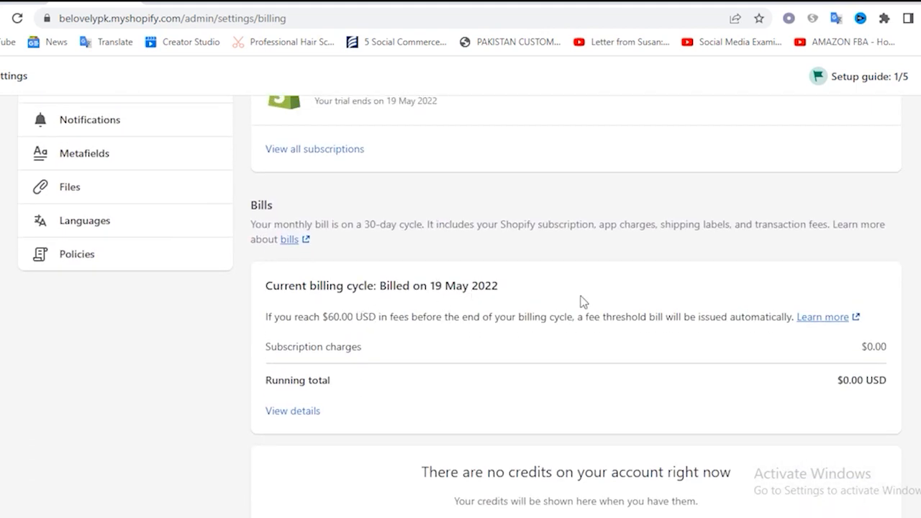
drag(430, 288, 477, 292)
click(440, 296)
drag(432, 289, 515, 290)
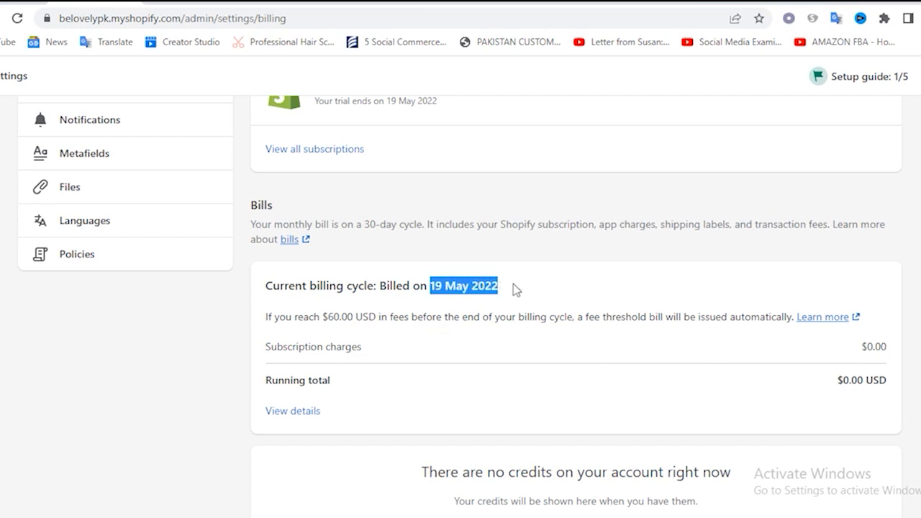
click(446, 300)
drag(435, 290, 472, 289)
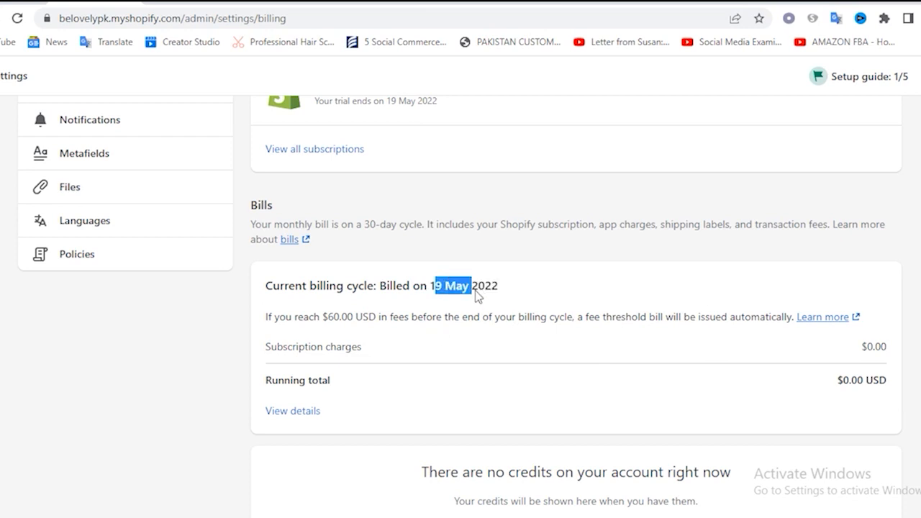
scroll(497, 330, up, 7)
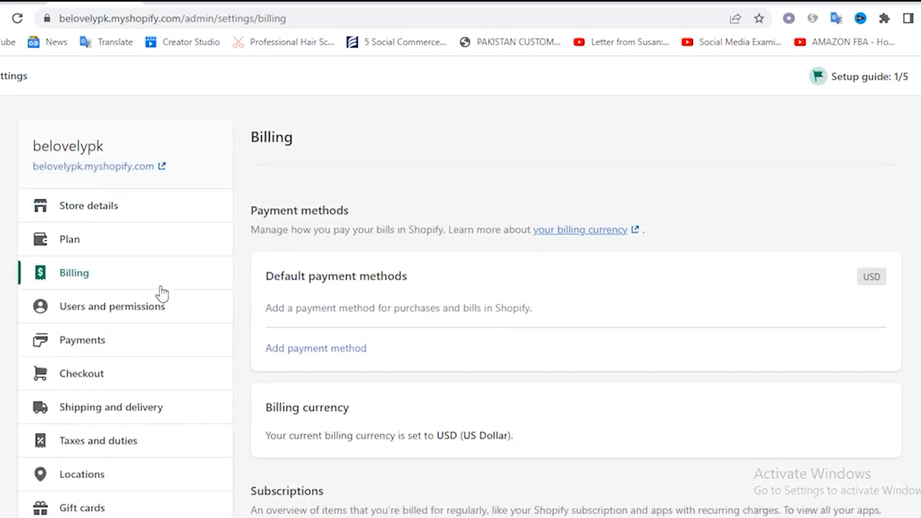
Open the Users and permissions settings and review the store owner, staff and collaborator sections
click(119, 324)
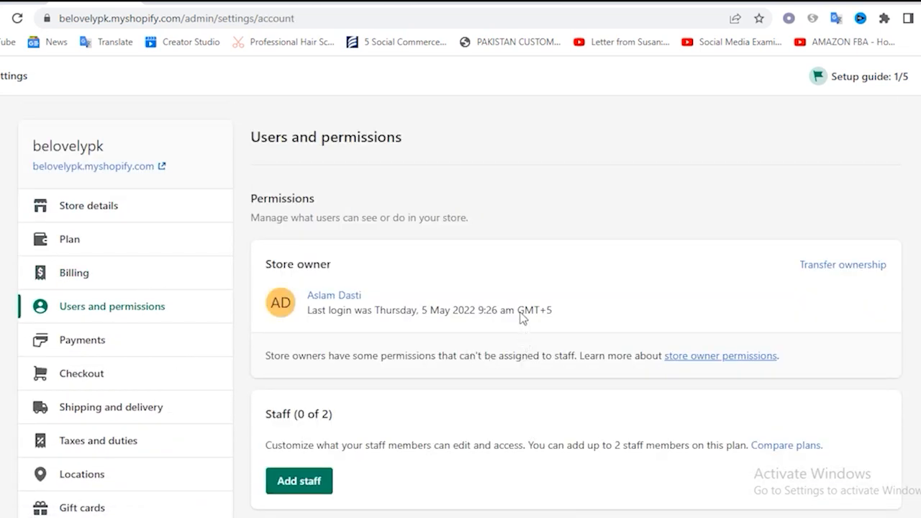
scroll(522, 316, down, 2)
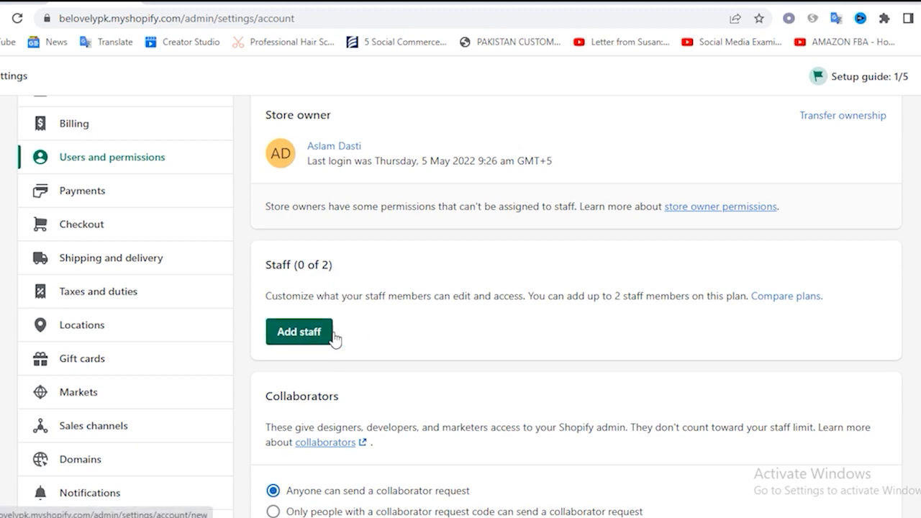
scroll(380, 312, down, 2)
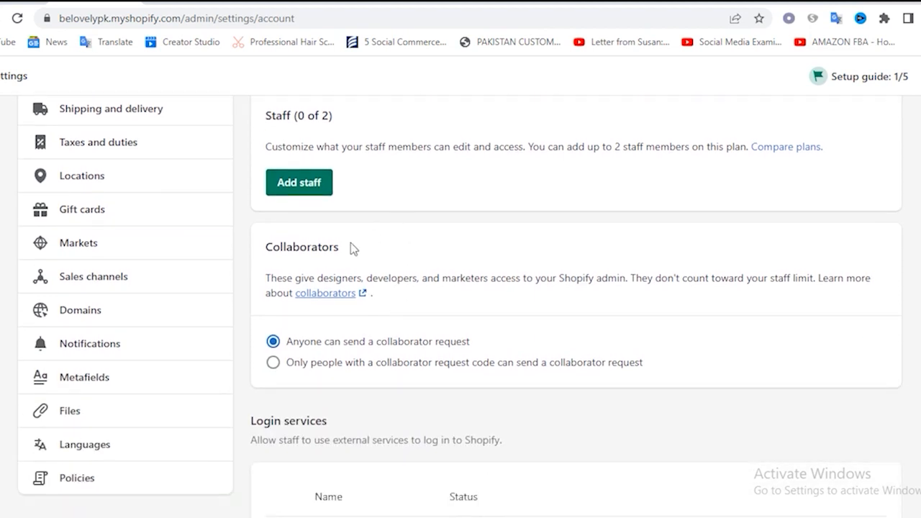
scroll(237, 314, up, 4)
Open the Payments settings and review the payment providers, supported payment methods and manual payment methods sections
click(87, 338)
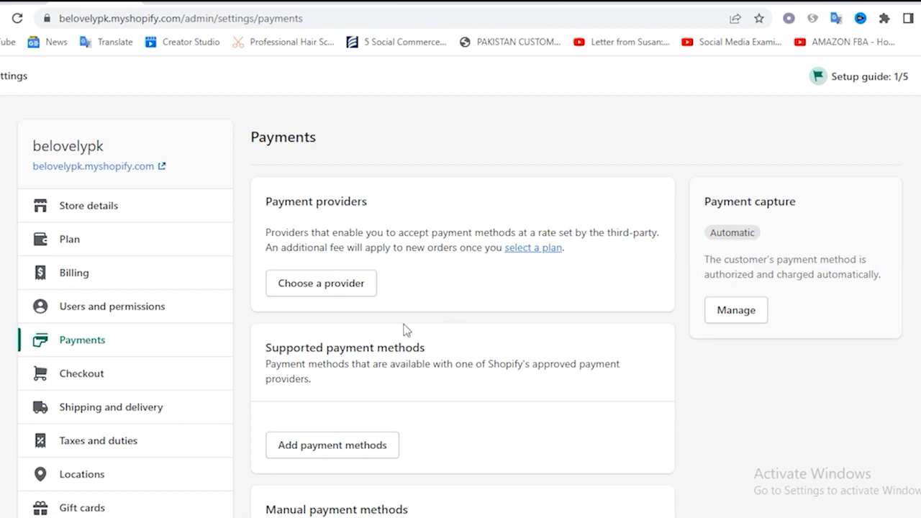
scroll(414, 323, down, 3)
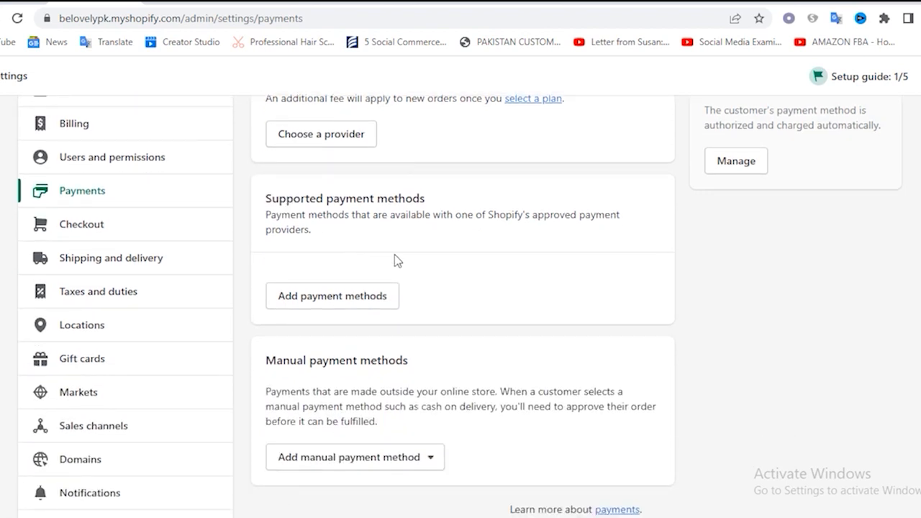
scroll(382, 273, up, 2)
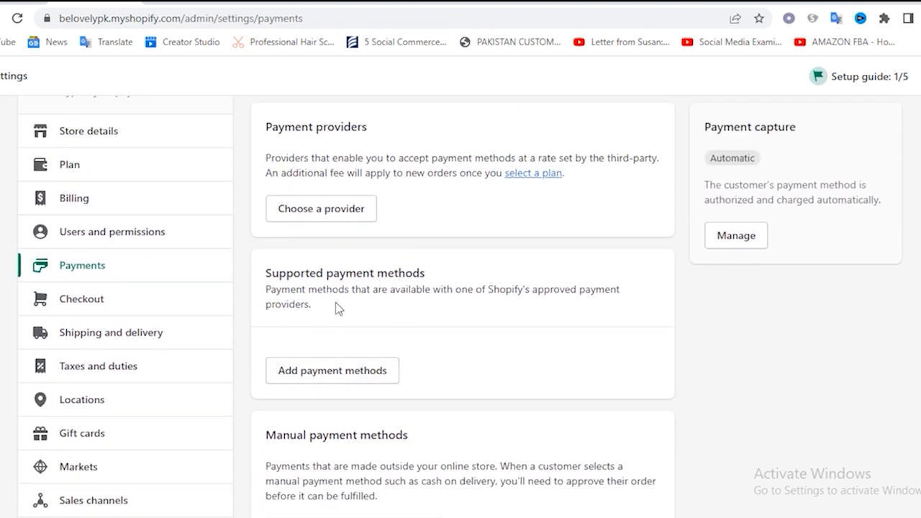
scroll(352, 399, down, 2)
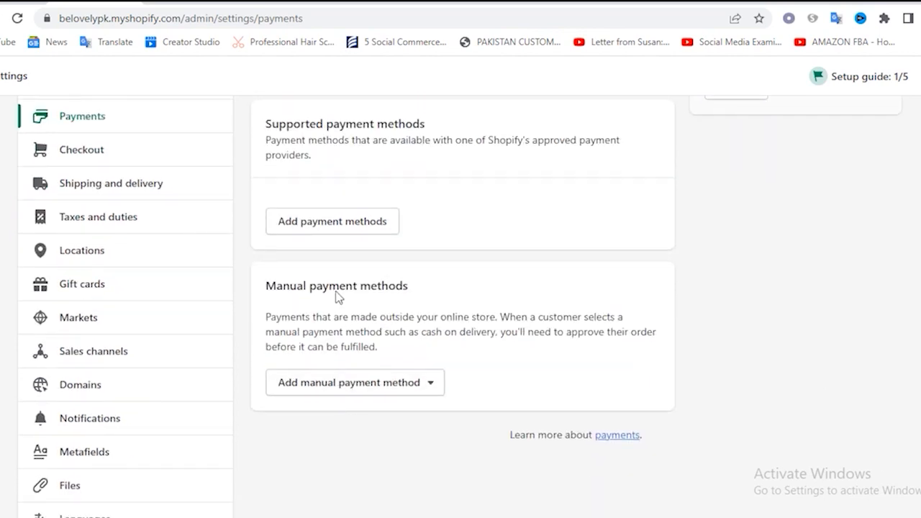
click(433, 324)
scroll(433, 324, up, 3)
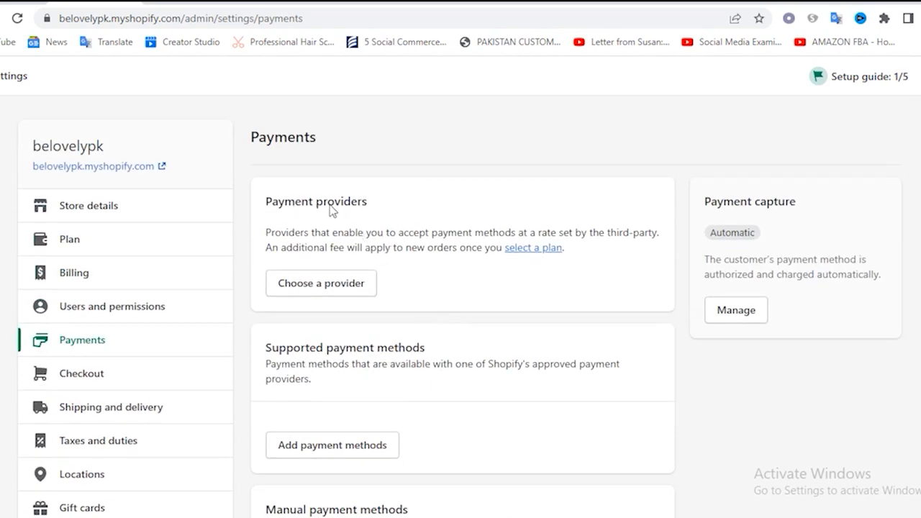
Open the list of third-party payment providers and check which ones are available in the store's country
click(335, 292)
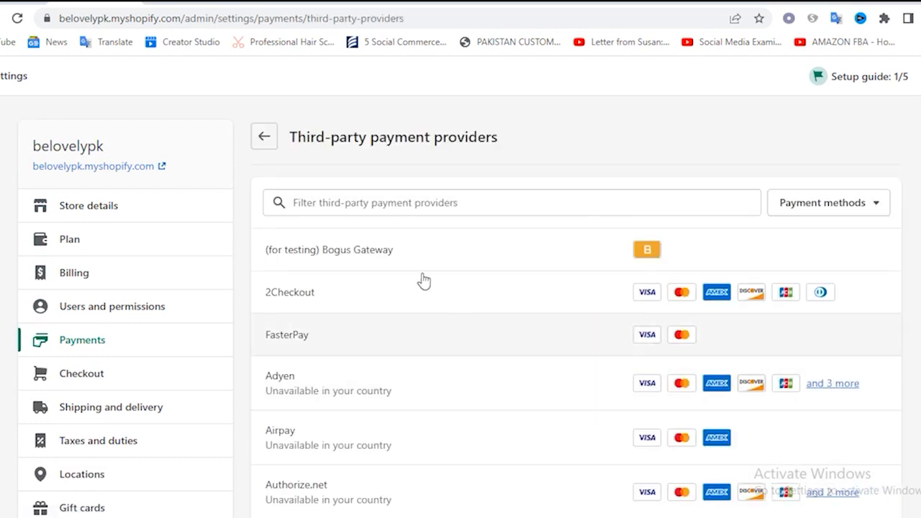
scroll(441, 321, down, 2)
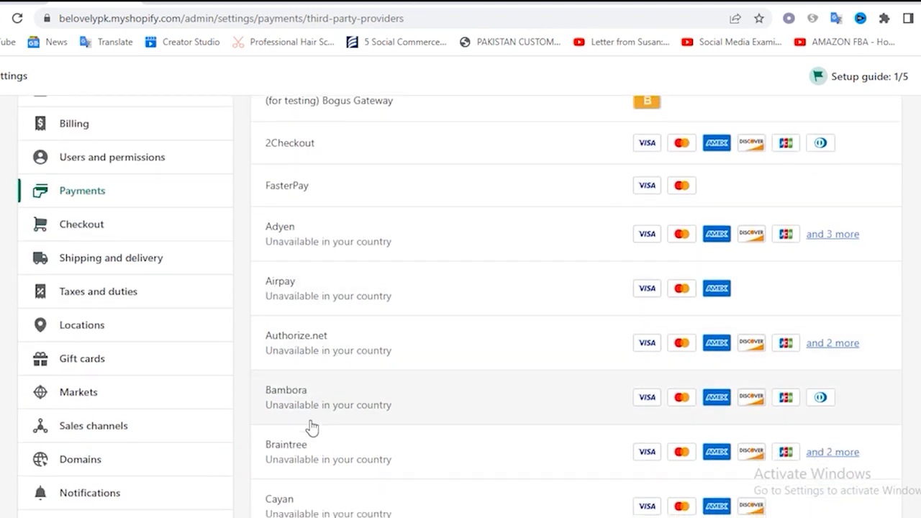
scroll(308, 204, up, 1)
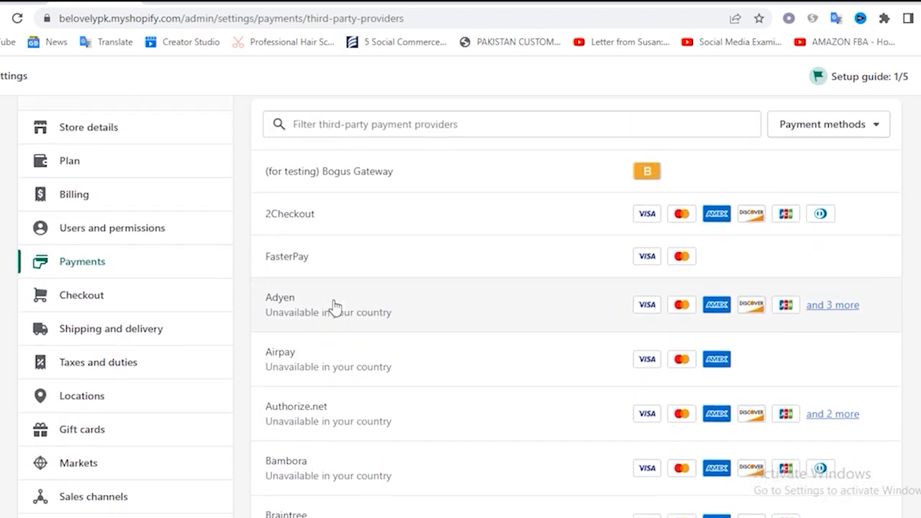
scroll(333, 308, down, 8)
scroll(334, 308, up, 9)
scroll(338, 288, up, 1)
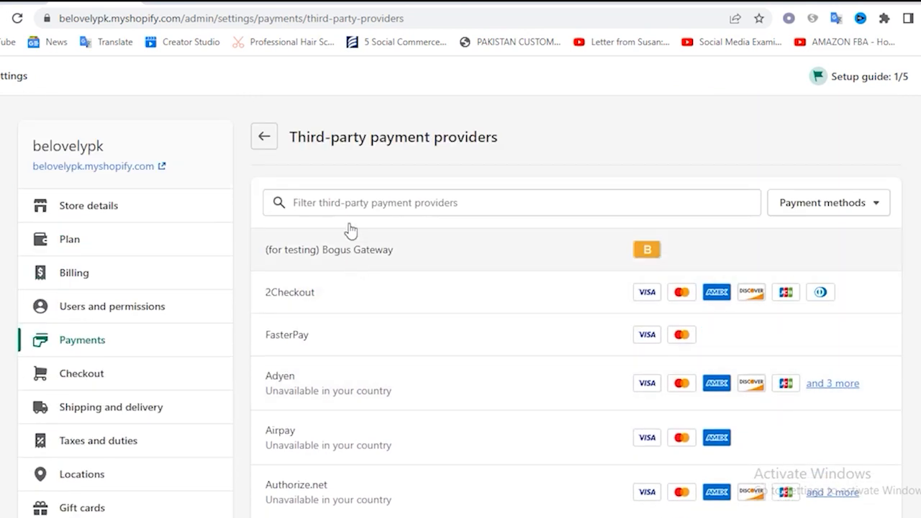
click(347, 207)
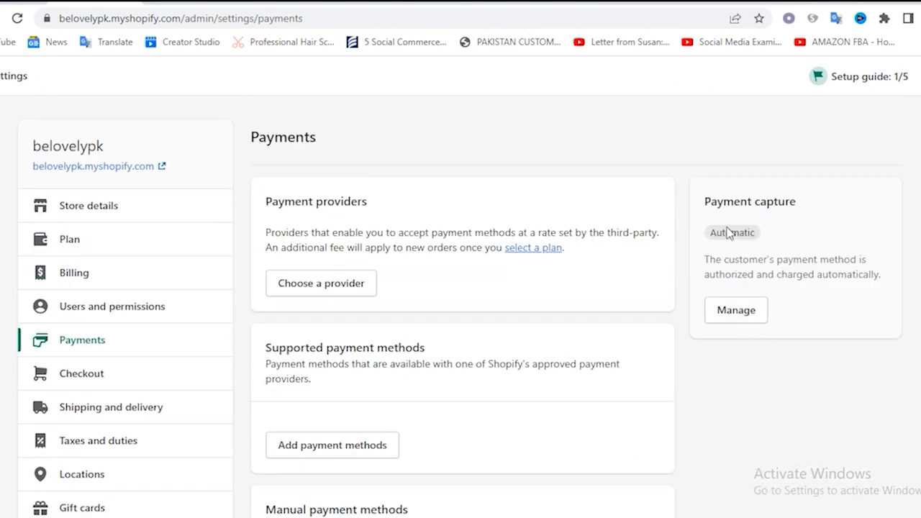
View the providers offered for adding supported payment methods, and return to the Payments settings
scroll(329, 379, down, 1)
click(326, 377)
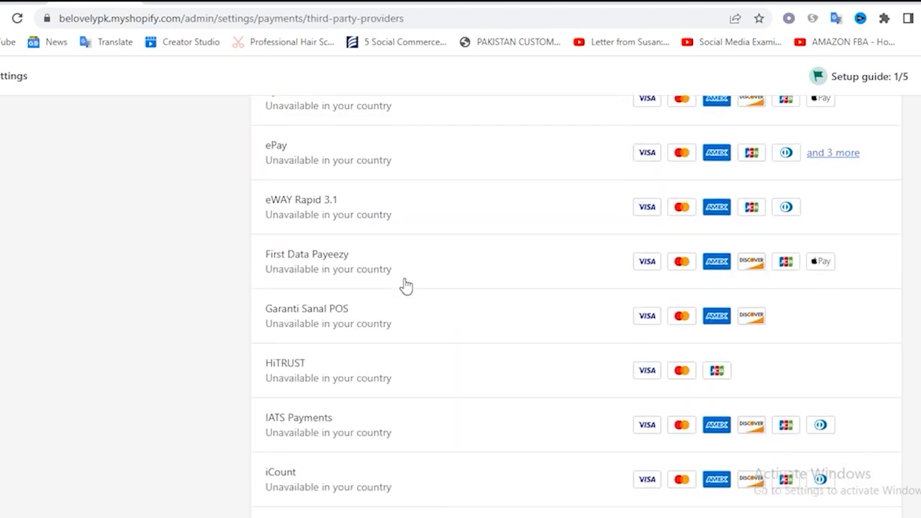
scroll(405, 286, down, 6)
scroll(405, 286, up, 18)
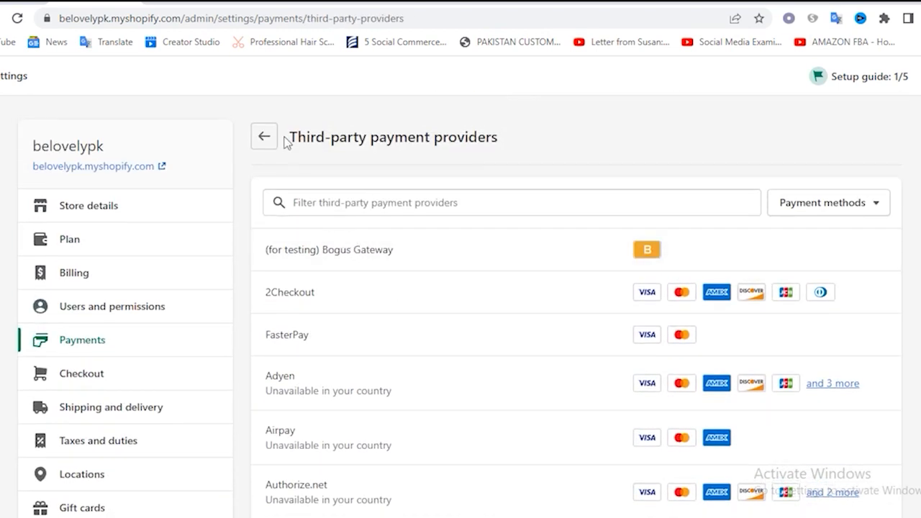
click(265, 136)
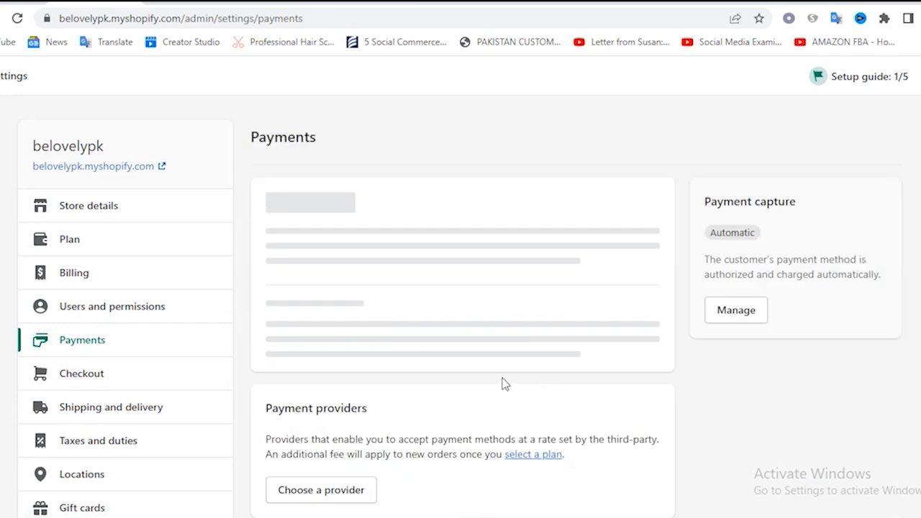
Activate Cash on Delivery (COD) as a manual payment method, leaving the additional details and payment instructions empty
scroll(477, 384, down, 3)
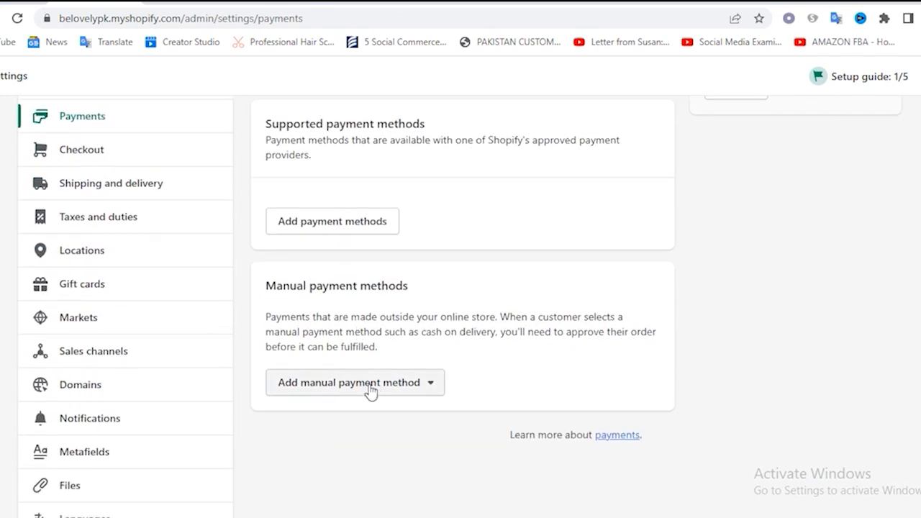
click(370, 388)
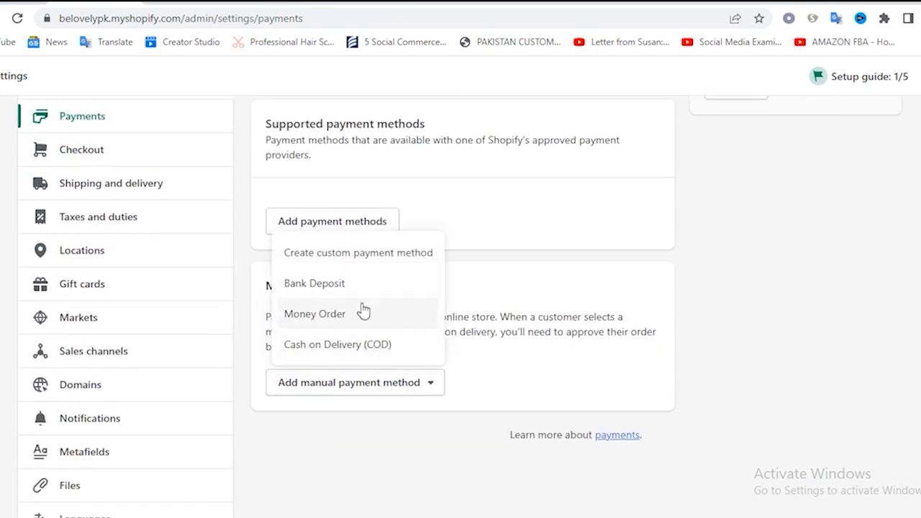
click(335, 346)
click(299, 206)
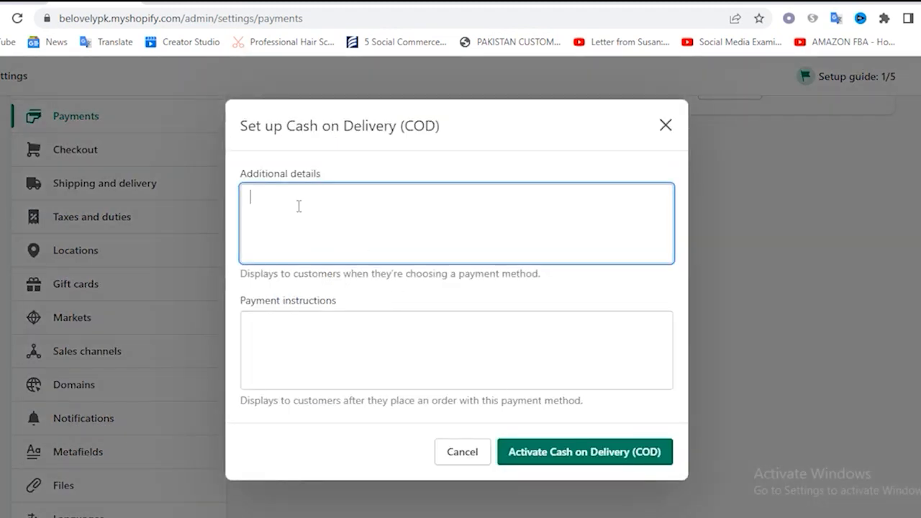
click(283, 333)
click(314, 210)
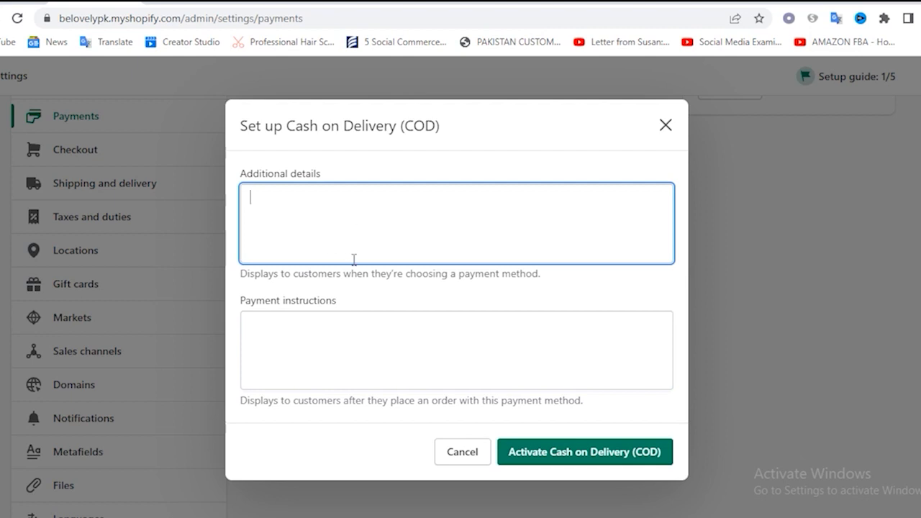
click(324, 349)
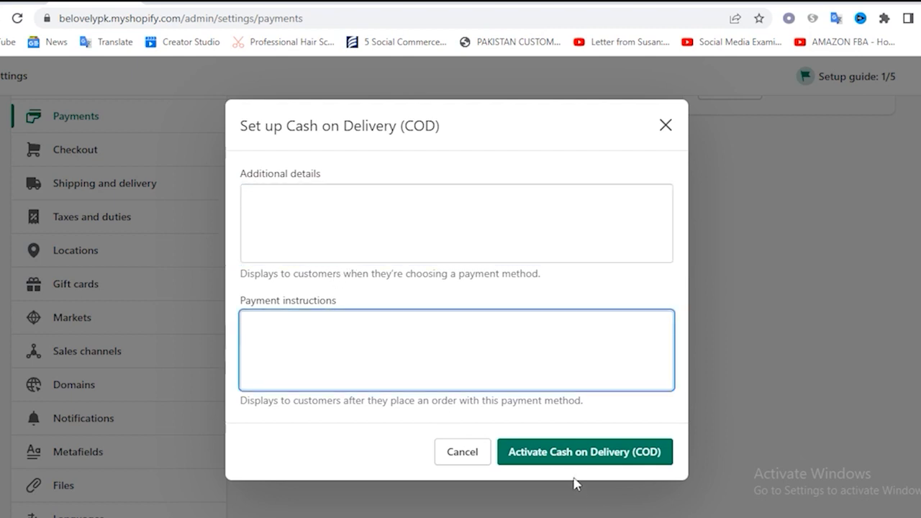
click(561, 454)
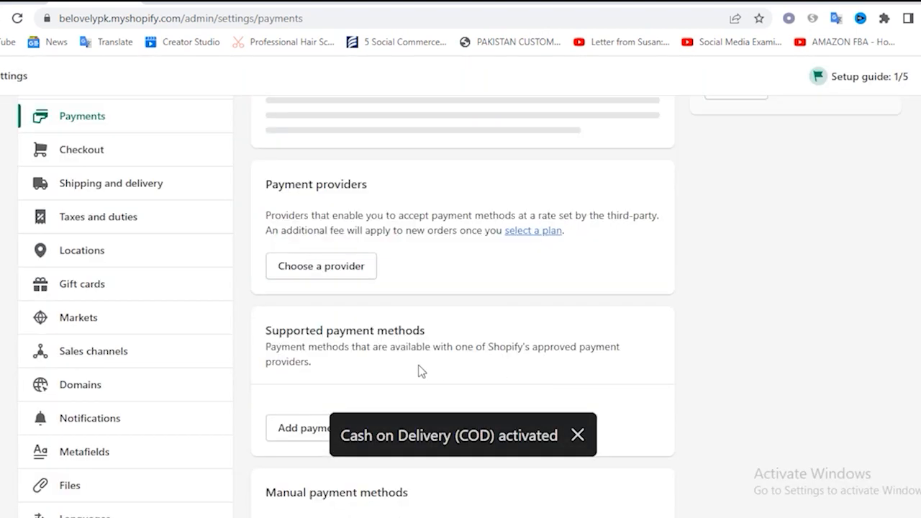
scroll(422, 371, down, 3)
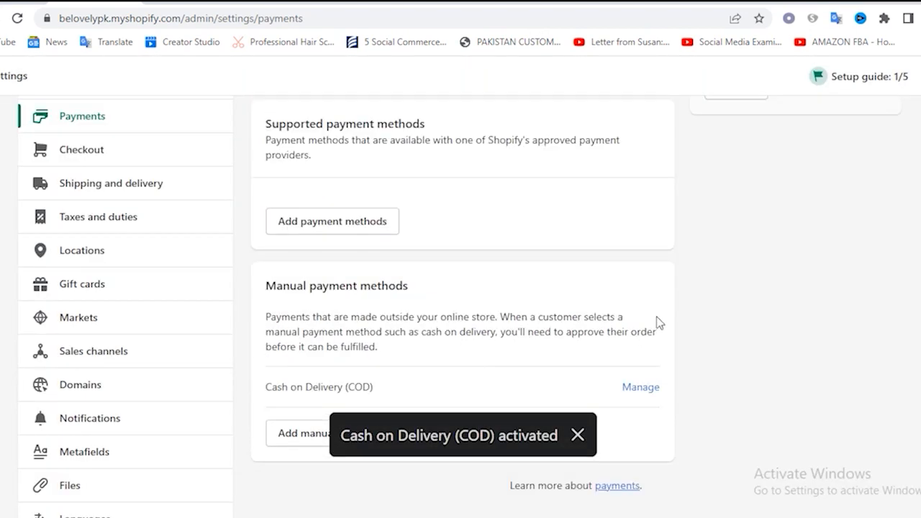
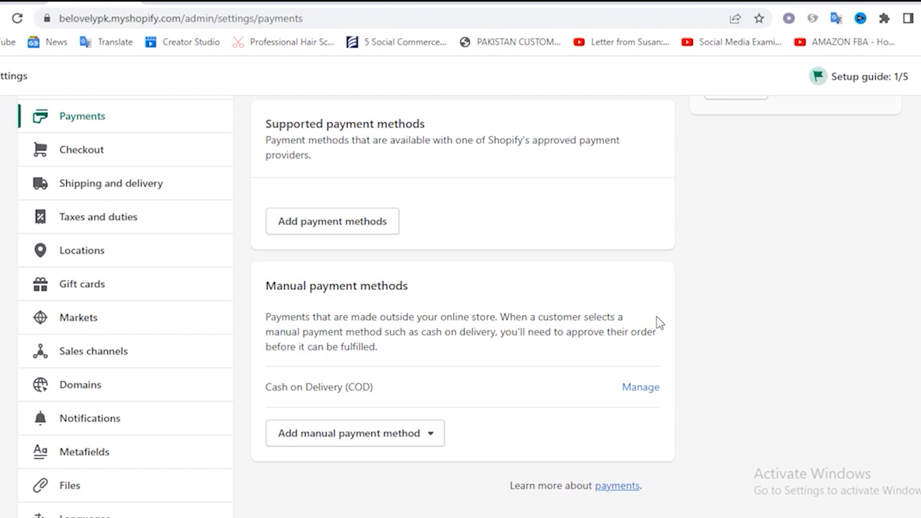
Open the Checkout settings and set customer accounts to "Accounts are required"
scroll(521, 391, down, 2)
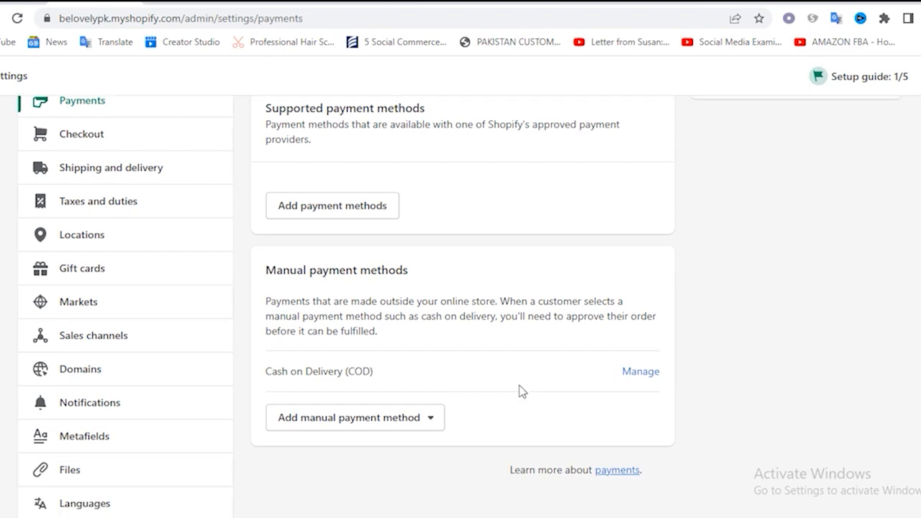
scroll(518, 286, up, 3)
scroll(516, 285, down, 2)
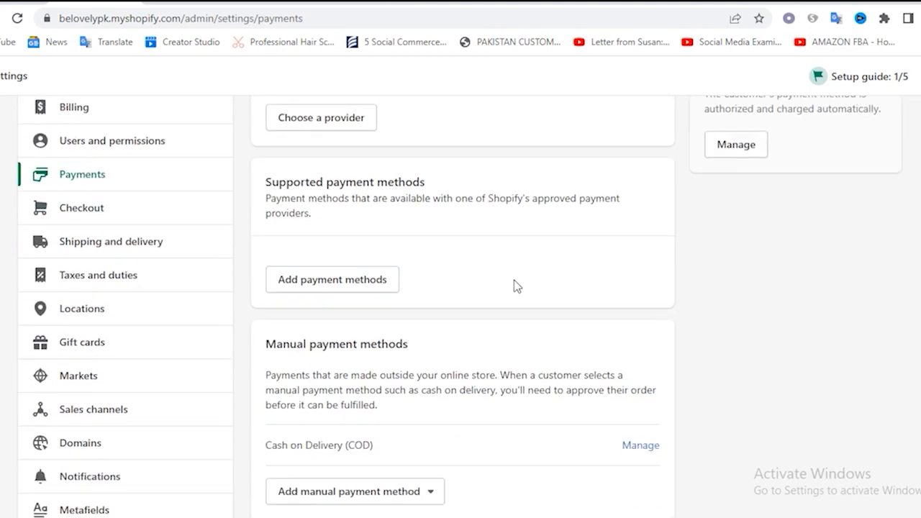
scroll(288, 281, up, 3)
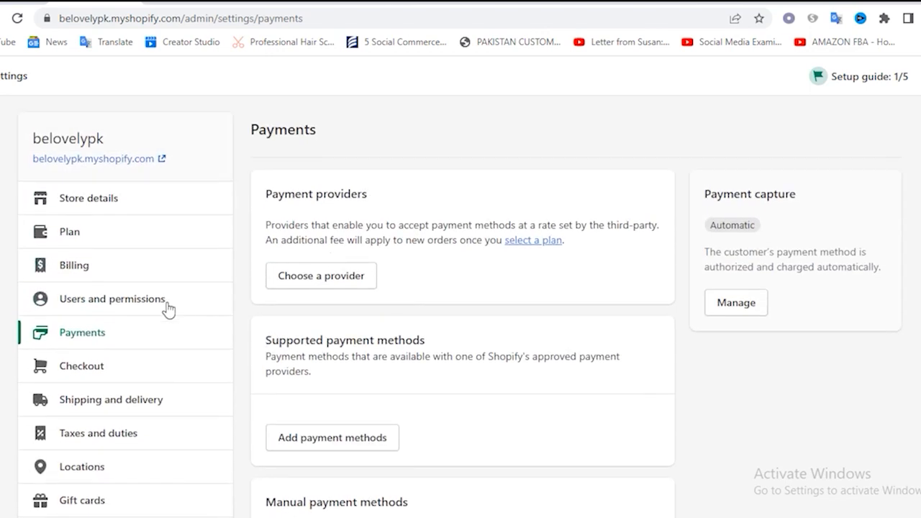
click(93, 369)
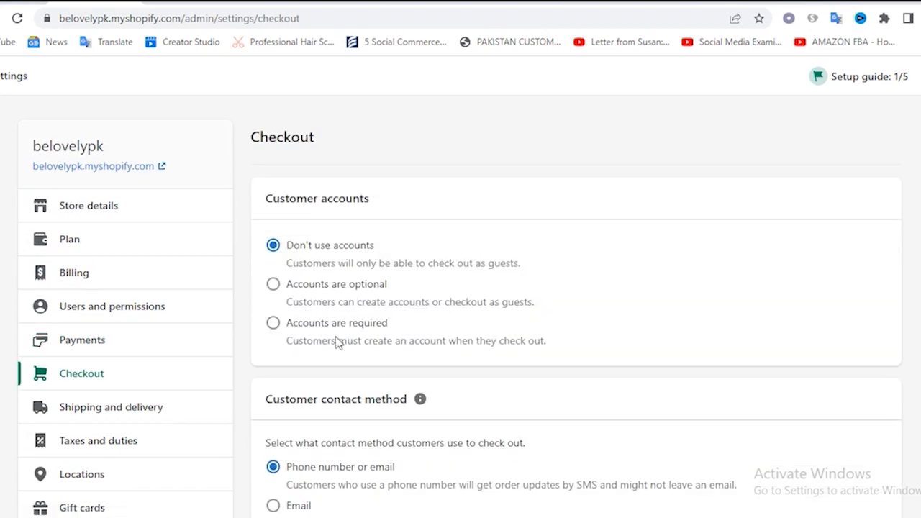
click(547, 340)
Set the customer contact method used at checkout to Email only
scroll(547, 340, down, 3)
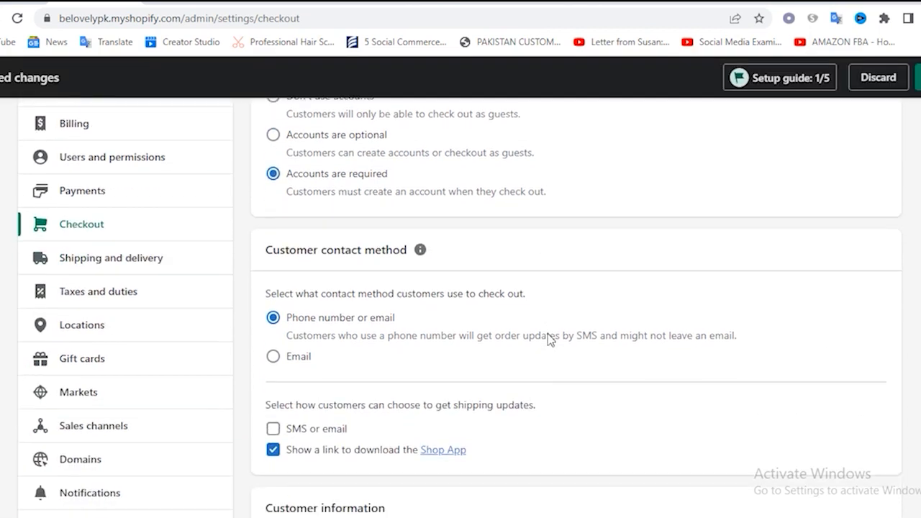
click(297, 290)
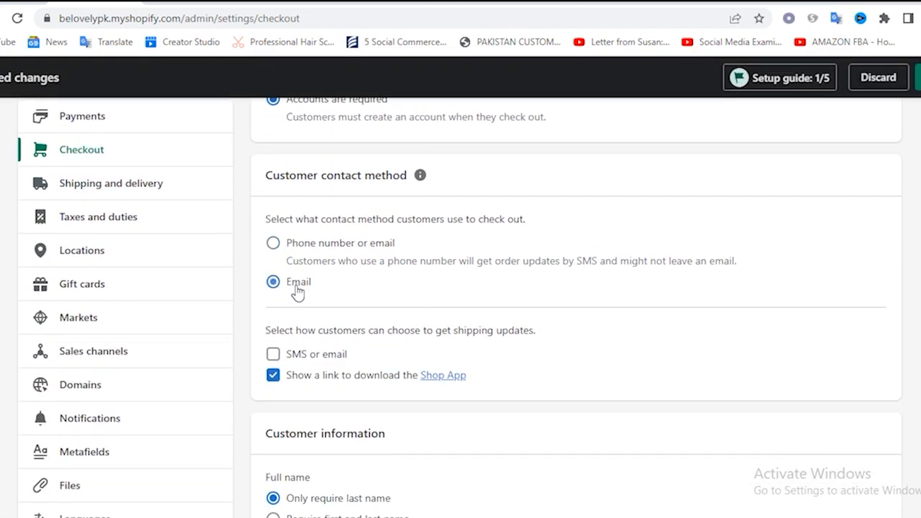
click(311, 250)
click(297, 288)
Review the customer information, tipping and order processing options, and save the checkout changes
scroll(472, 308, down, 1)
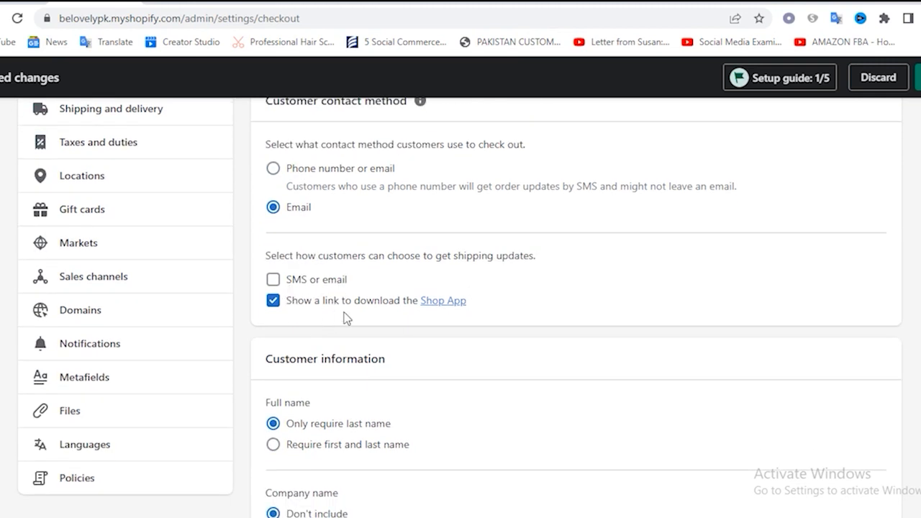
scroll(389, 313, down, 6)
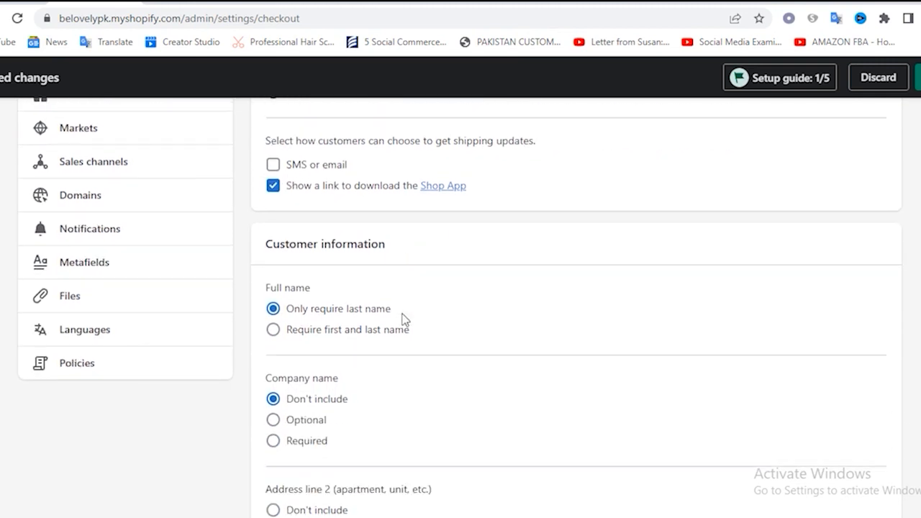
scroll(382, 329, down, 5)
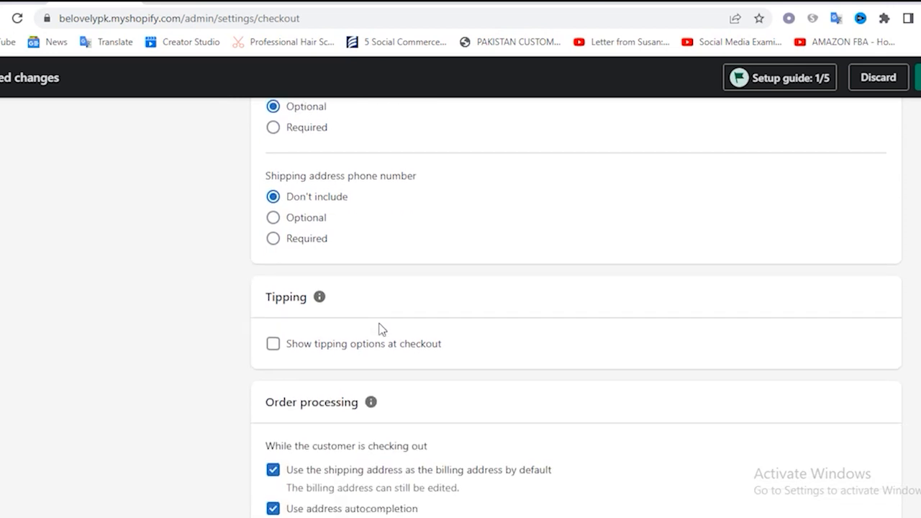
scroll(381, 329, up, 10)
scroll(179, 329, up, 5)
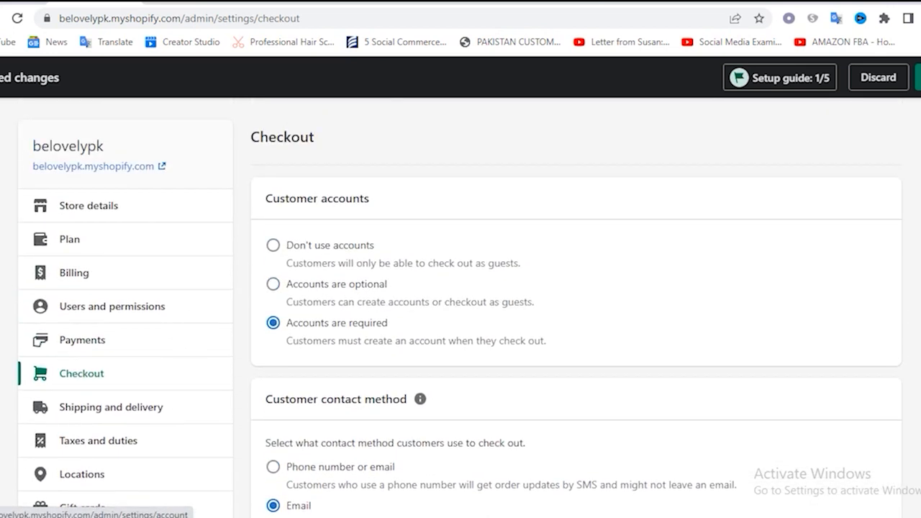
click(918, 77)
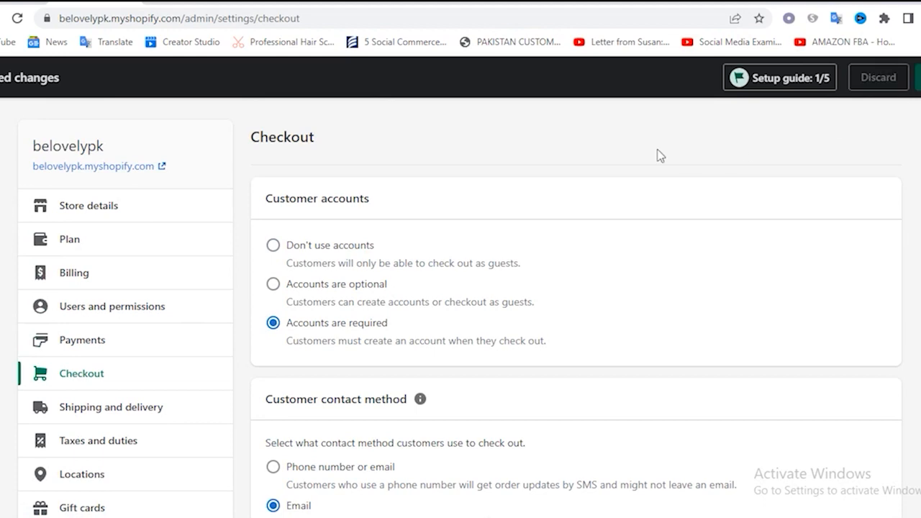
scroll(325, 229, down, 20)
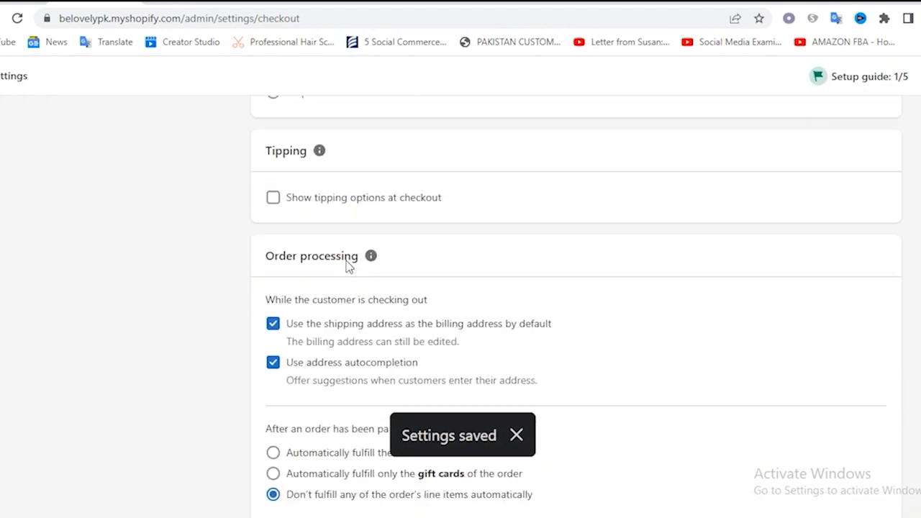
scroll(325, 271, up, 18)
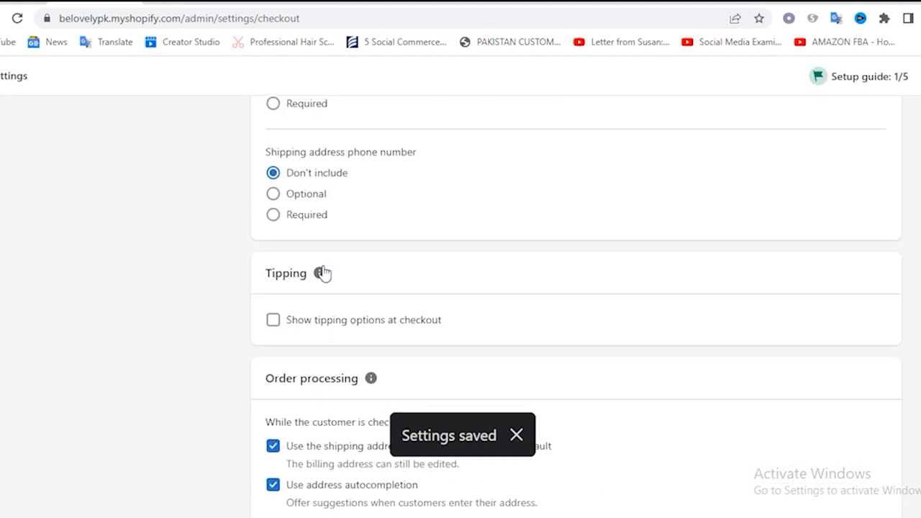
scroll(190, 295, down, 1)
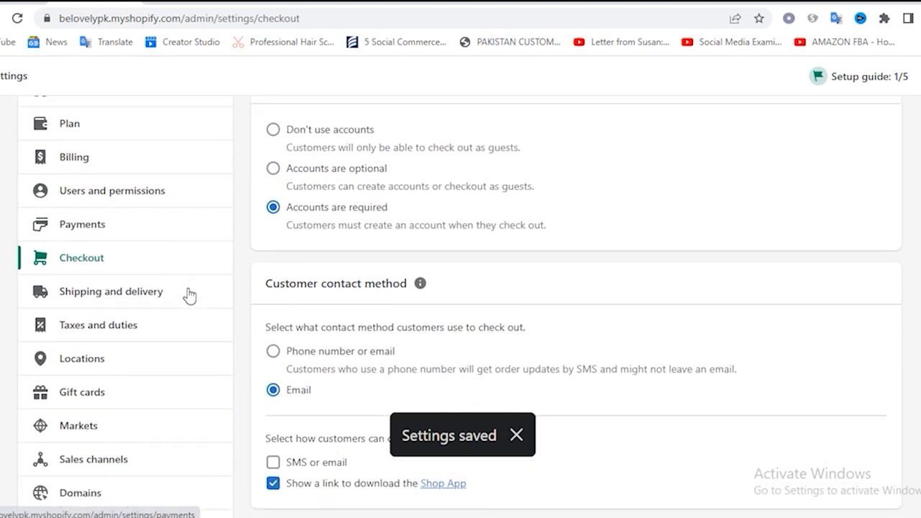
Open the Shipping and delivery settings and review shipping rates, local delivery, local pickup, packages and packing slips
click(176, 299)
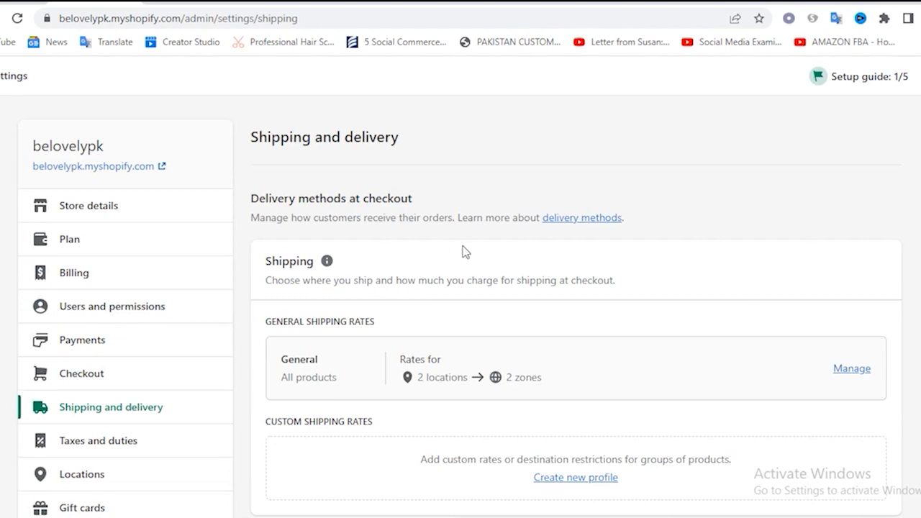
scroll(439, 275, down, 2)
scroll(430, 280, down, 3)
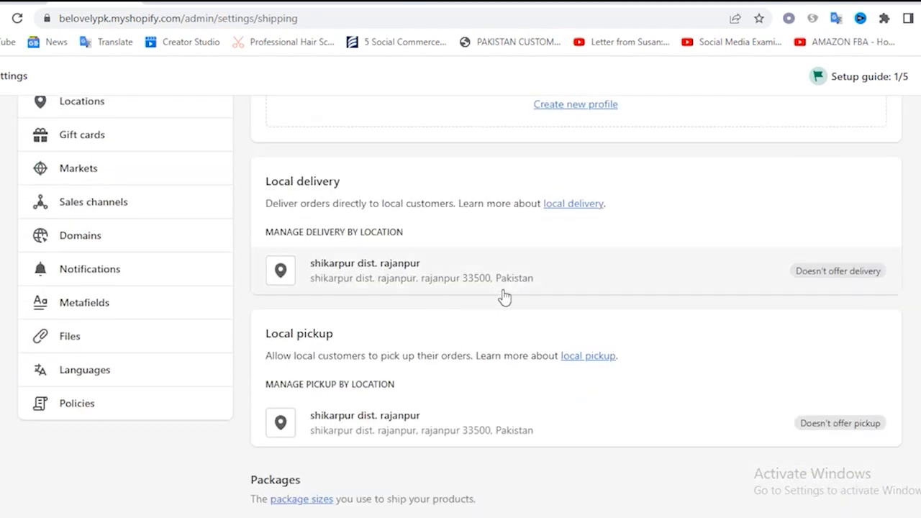
scroll(568, 286, down, 6)
scroll(566, 288, down, 4)
scroll(565, 288, up, 15)
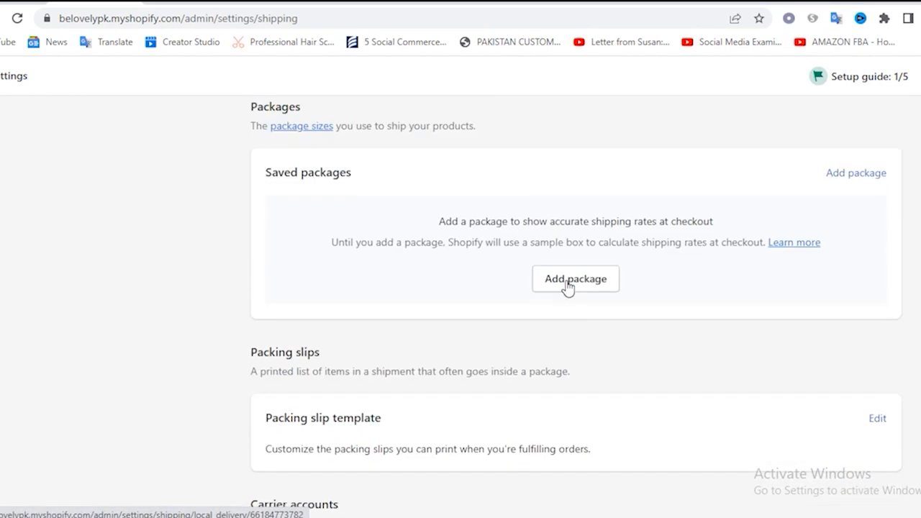
scroll(151, 296, down, 2)
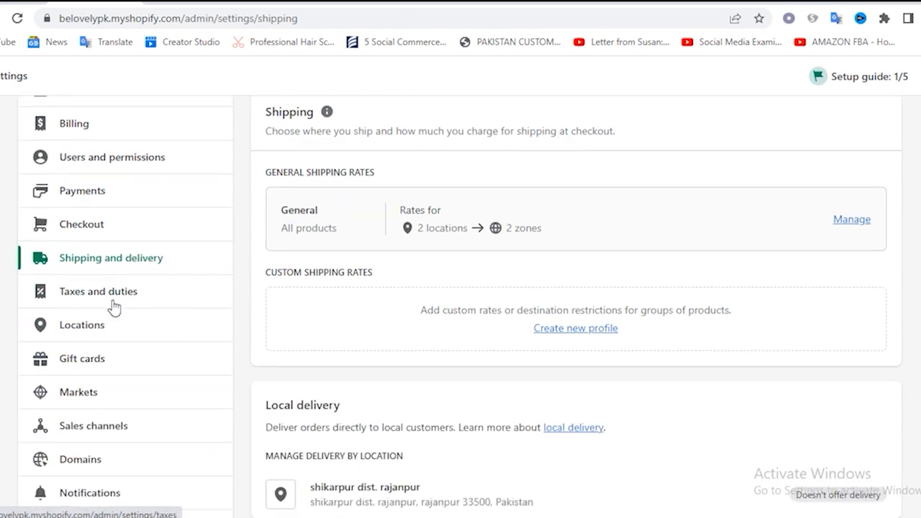
Review the countries and duties sections in the Taxes and duties settings, and look through the Locations settings
click(112, 302)
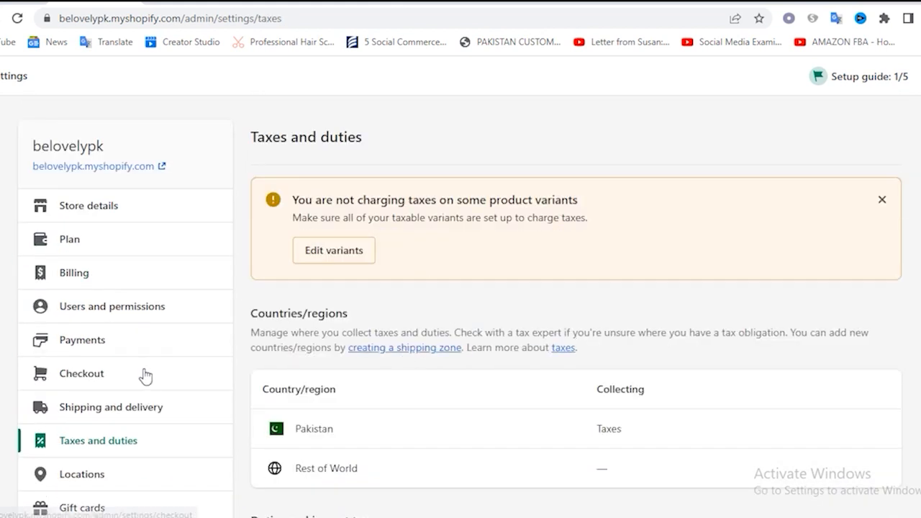
scroll(141, 374, down, 2)
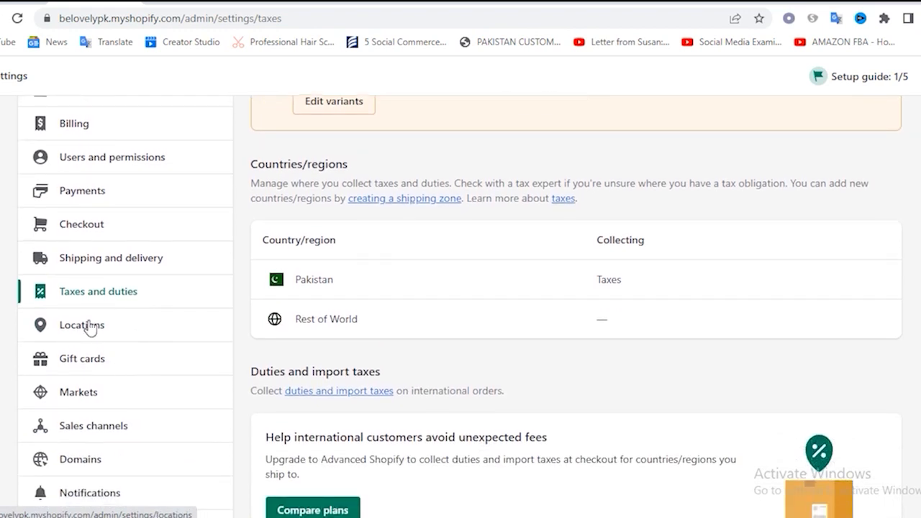
scroll(122, 328, down, 1)
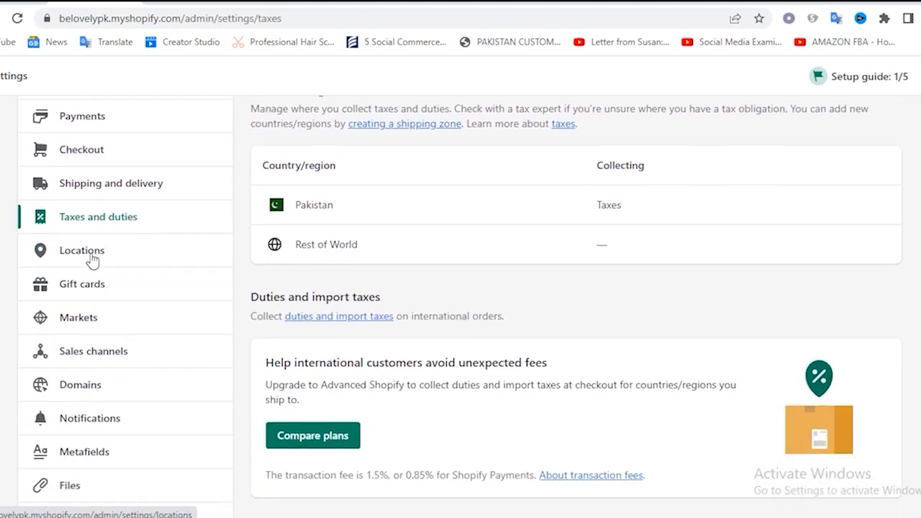
click(92, 259)
scroll(113, 319, down, 3)
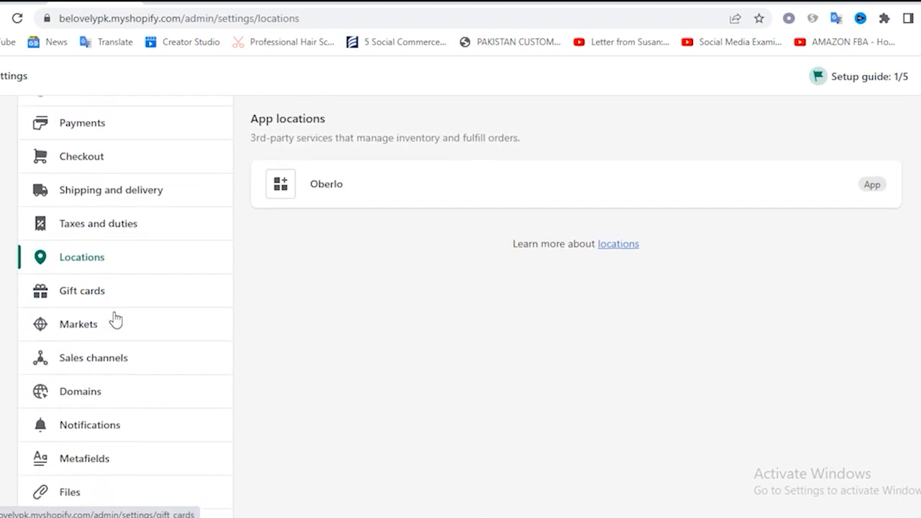
scroll(115, 320, down, 1)
Look through the Gift cards expiration and Apple Wallet options, and view the store's Sales channels settings
click(90, 215)
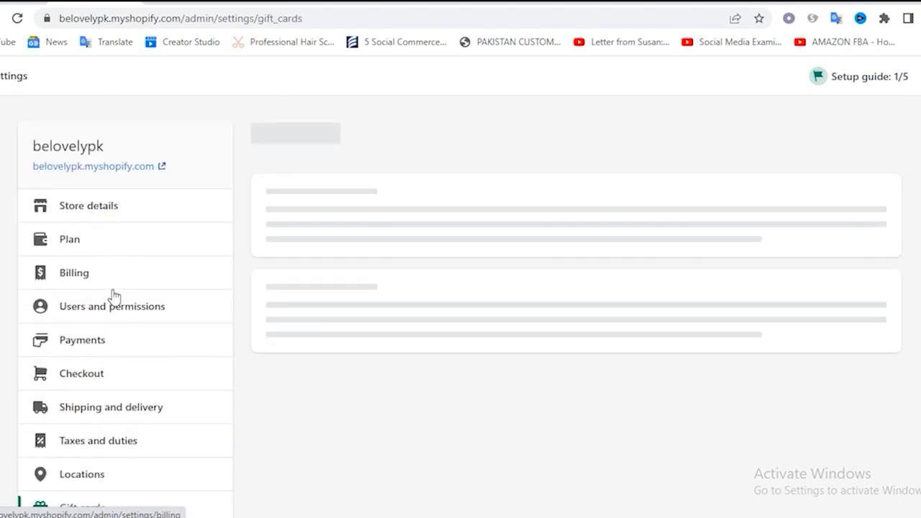
scroll(118, 302, down, 2)
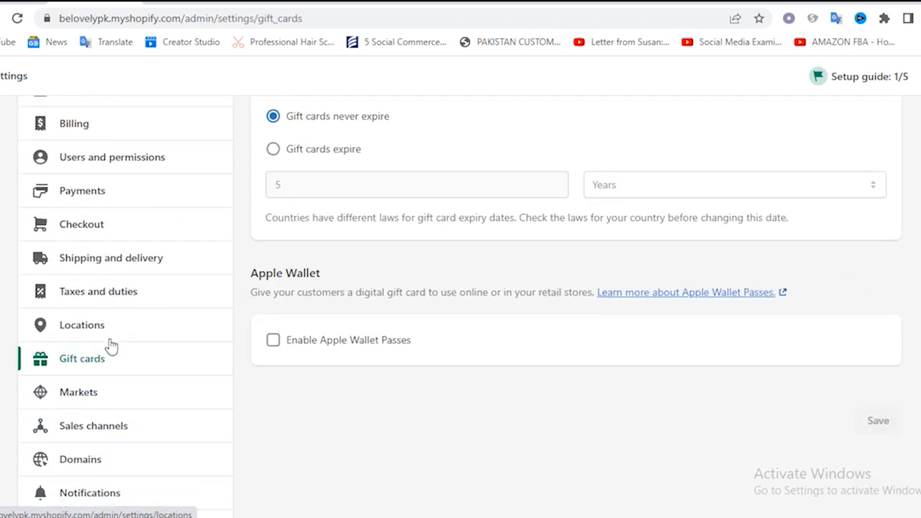
scroll(108, 399, down, 1)
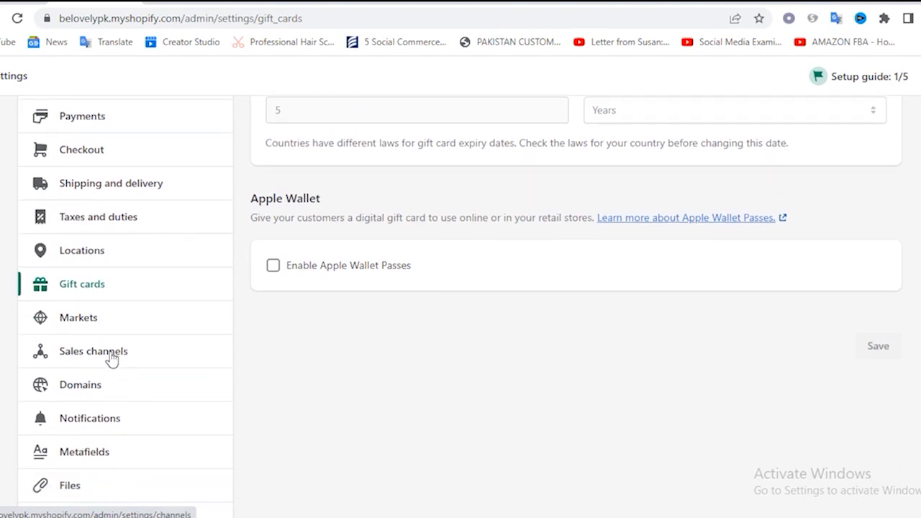
click(111, 358)
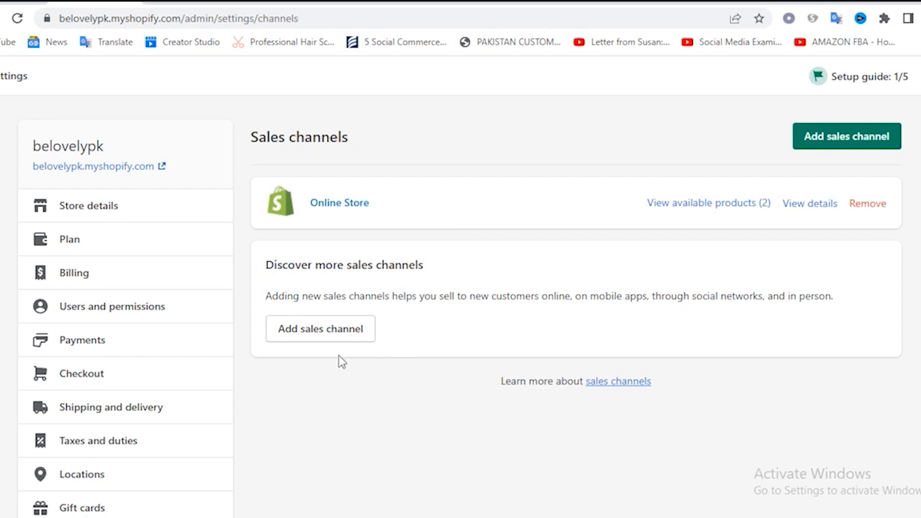
scroll(216, 357, down, 4)
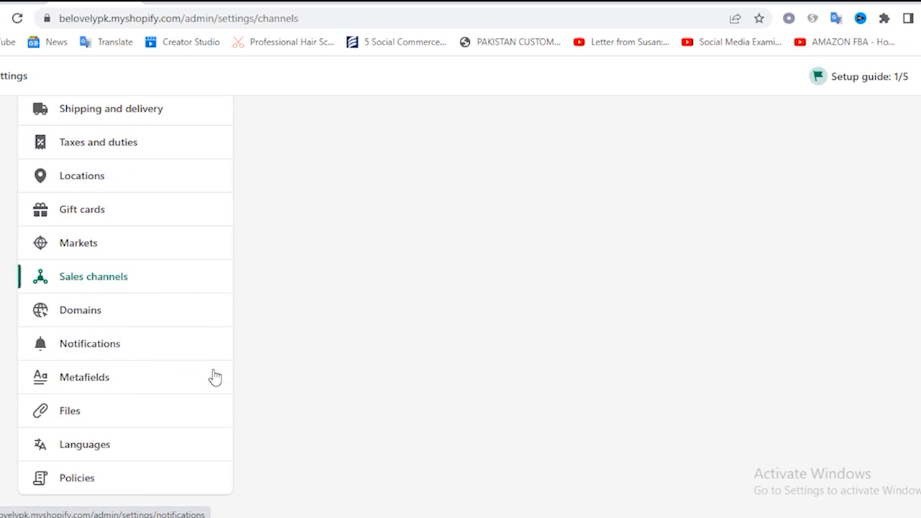
Open the Domains settings and check the belovelypk part of the store's web address in the storefront preview
click(78, 323)
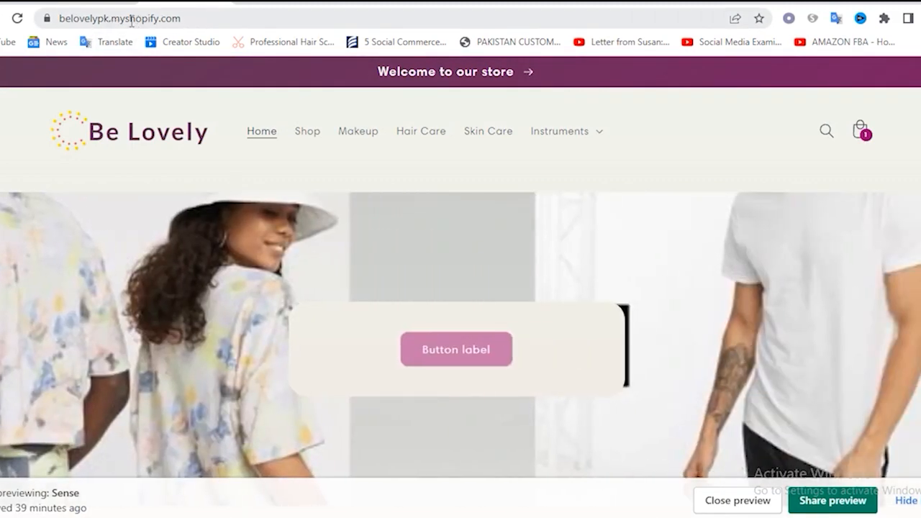
drag(61, 18, 142, 26)
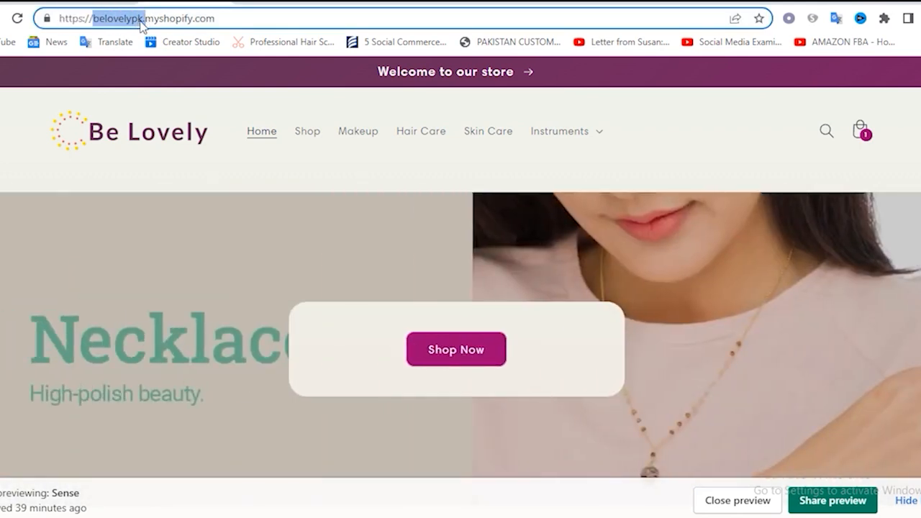
click(166, 22)
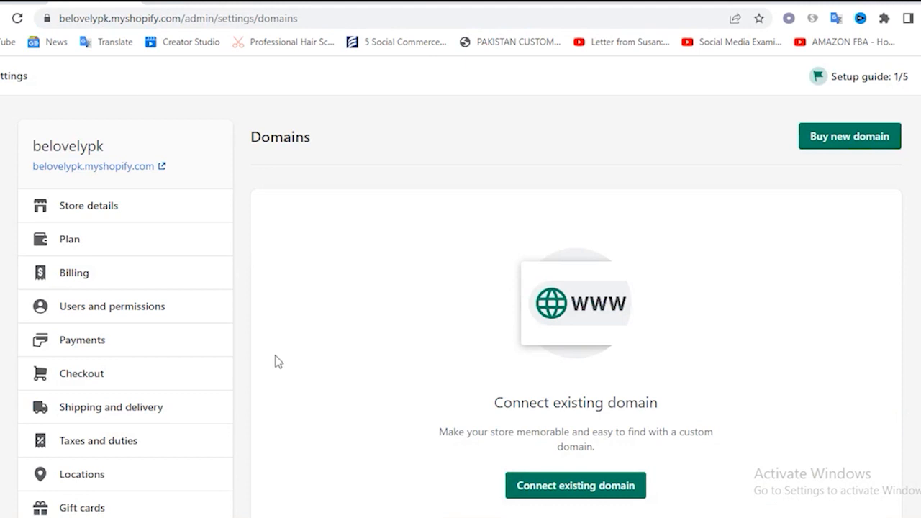
Review the Domains settings, view the form for connecting an existing domain, and switch to the form for buying a new domain
scroll(612, 374, down, 2)
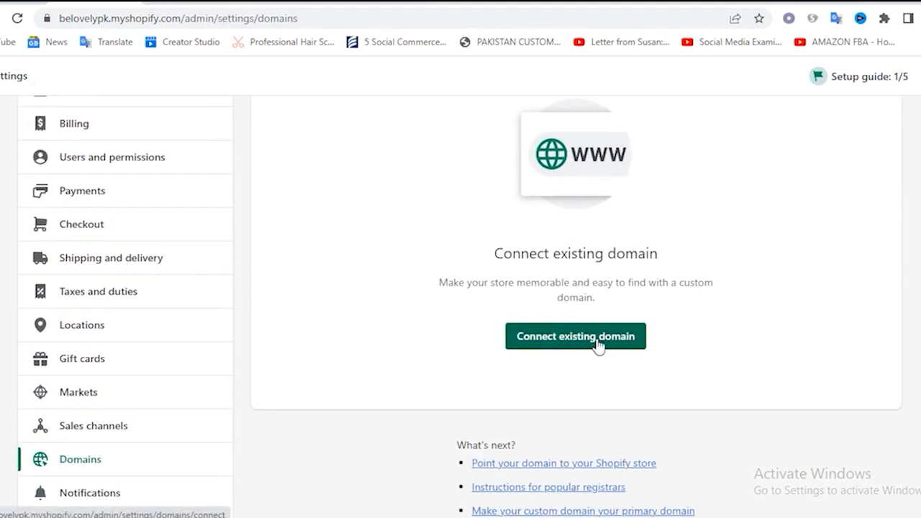
scroll(601, 345, down, 2)
scroll(601, 345, up, 3)
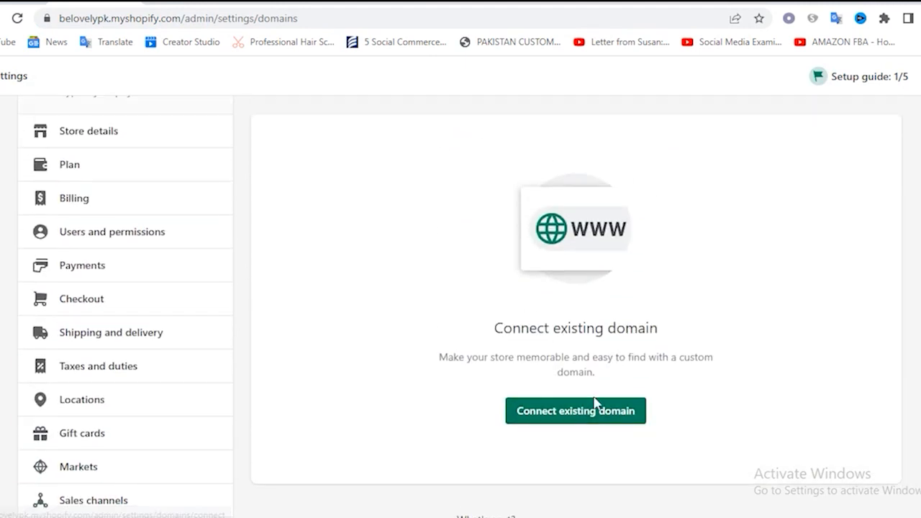
click(568, 419)
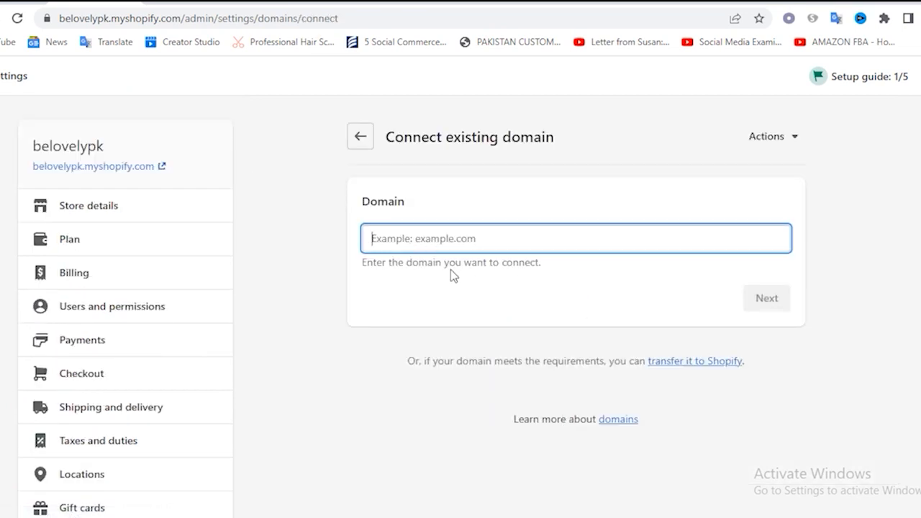
click(756, 142)
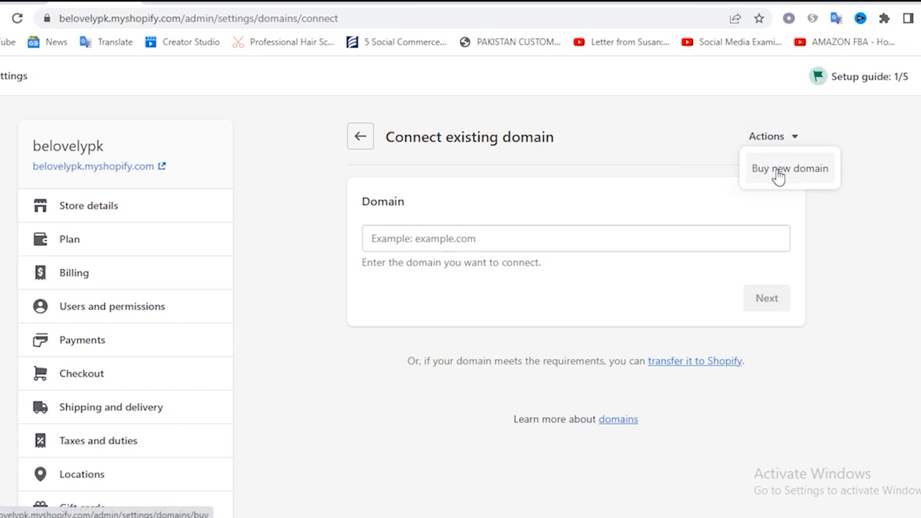
click(776, 171)
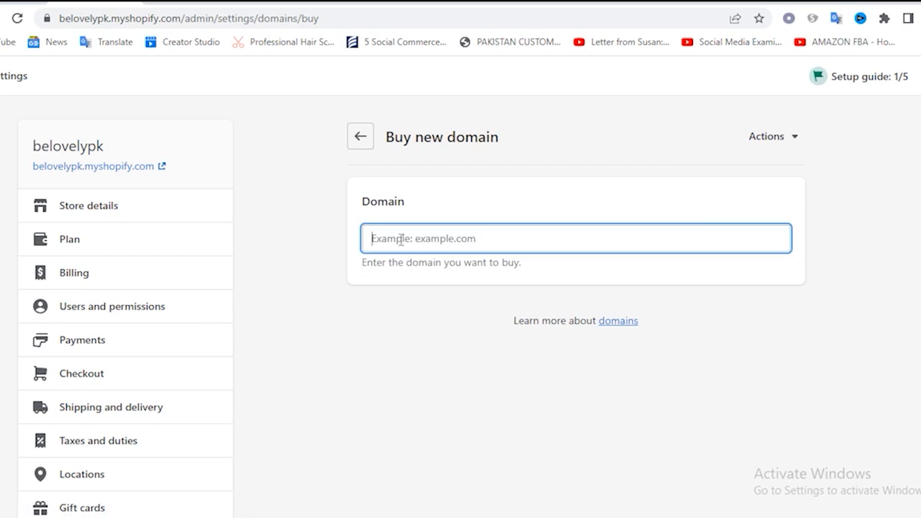
Search for the domain belovelypk.com in the new-domain purchase form and check its yearly price
text(beloer)
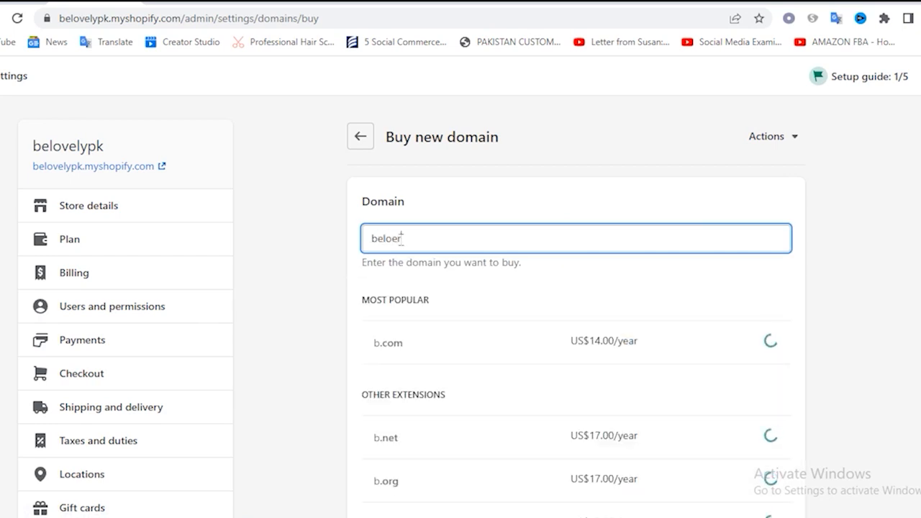
key(BackSpace)
key(BackSpace)
text(v)
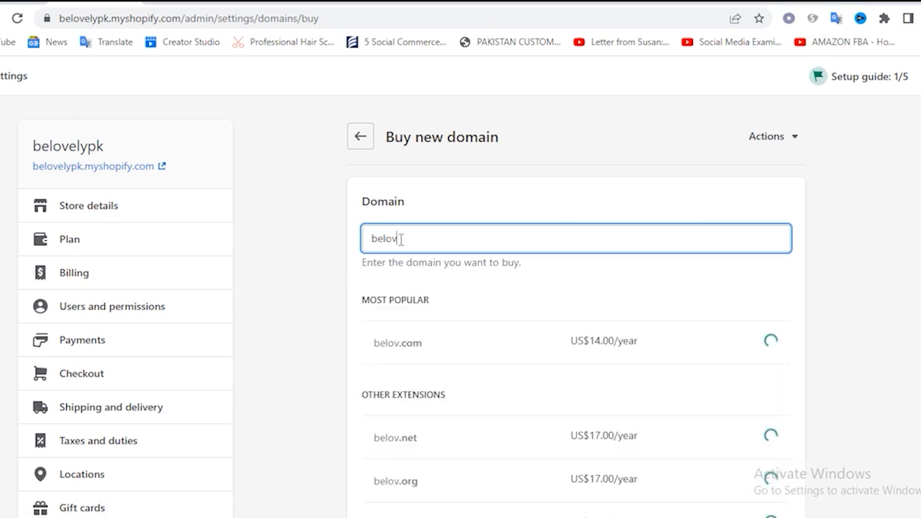
text(ely)
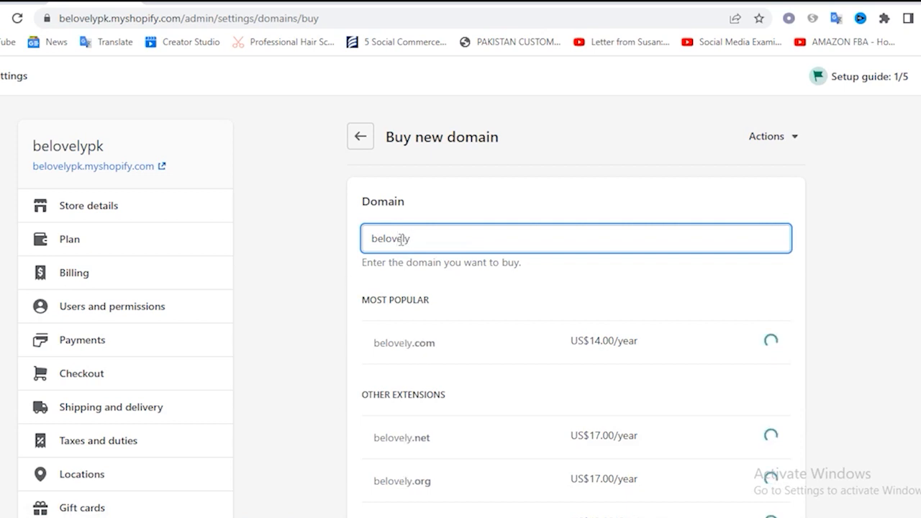
text(pk.com)
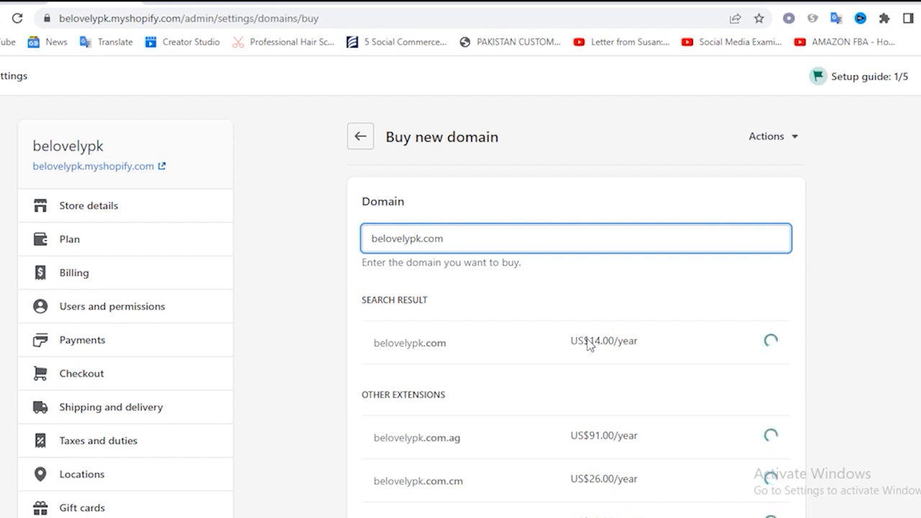
drag(591, 344, 629, 346)
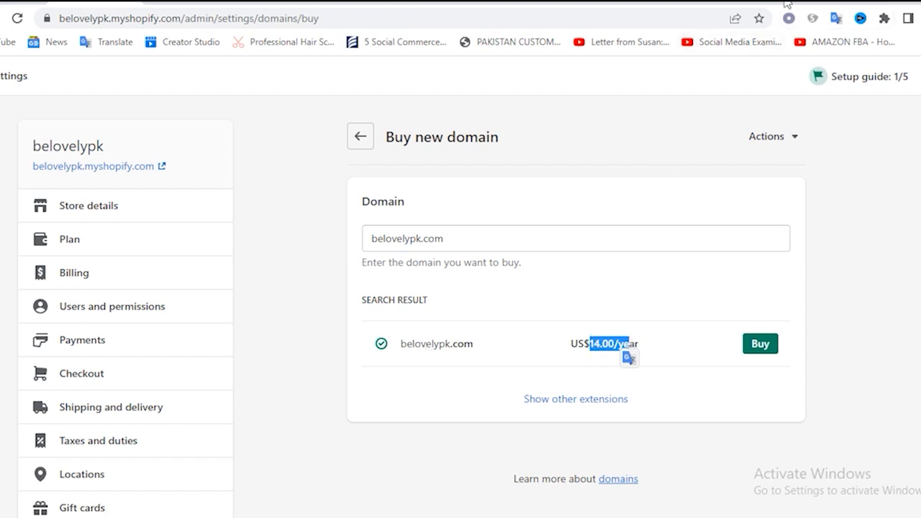
Open the Namecheap and GoDaddy websites in separate new browser tabs
key(ctrl+t)
text(namle)
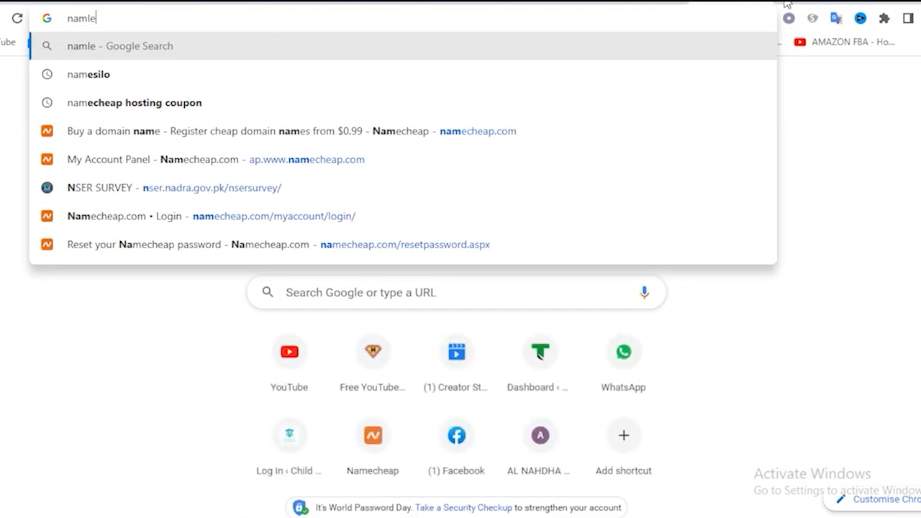
text(==)
key(BackSpace)
key(BackSpace)
key(BackSpace)
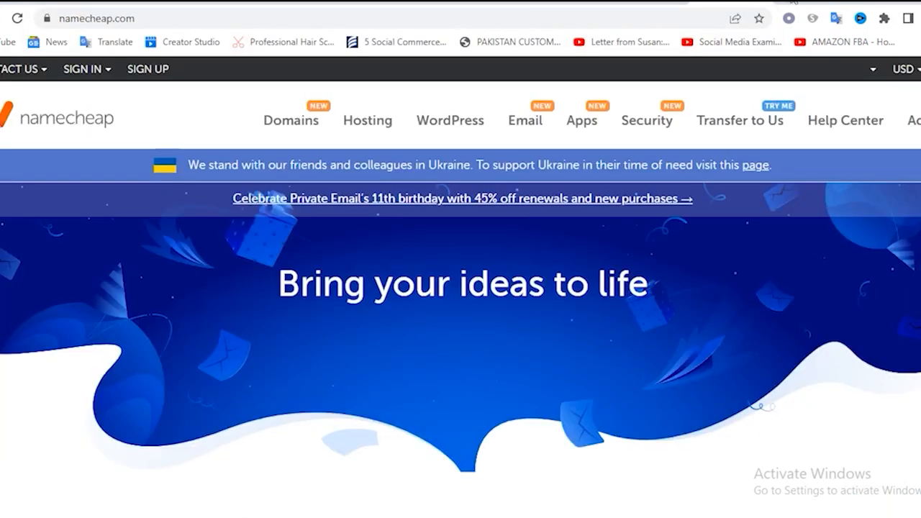
click(793, 2)
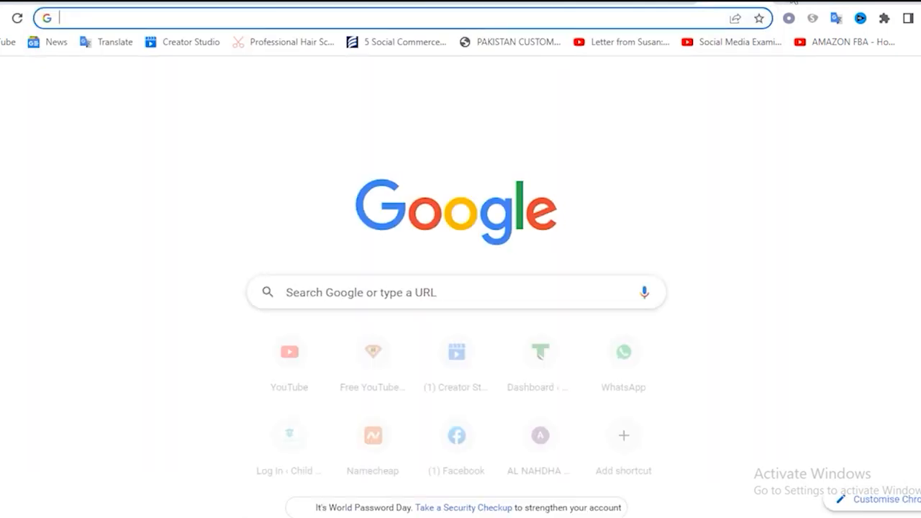
text(godadd)
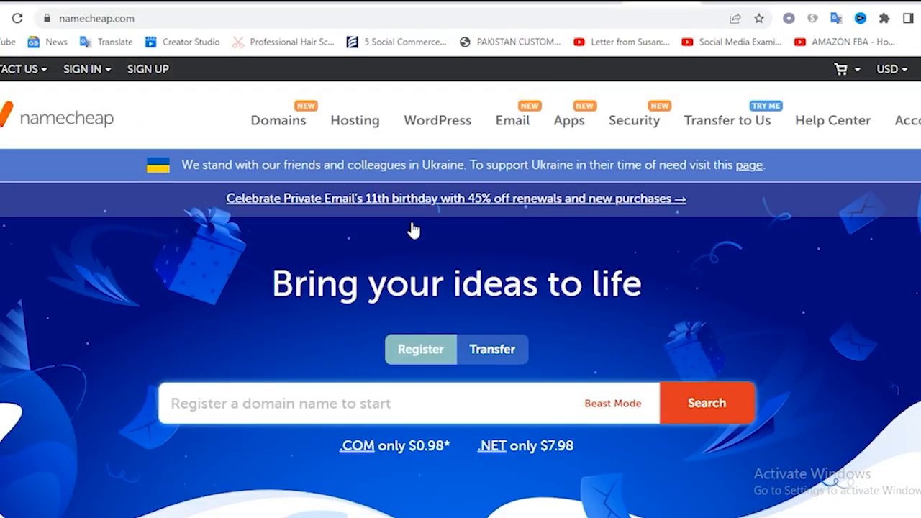
Search Namecheap for the domain belovelypk.com
text(be)
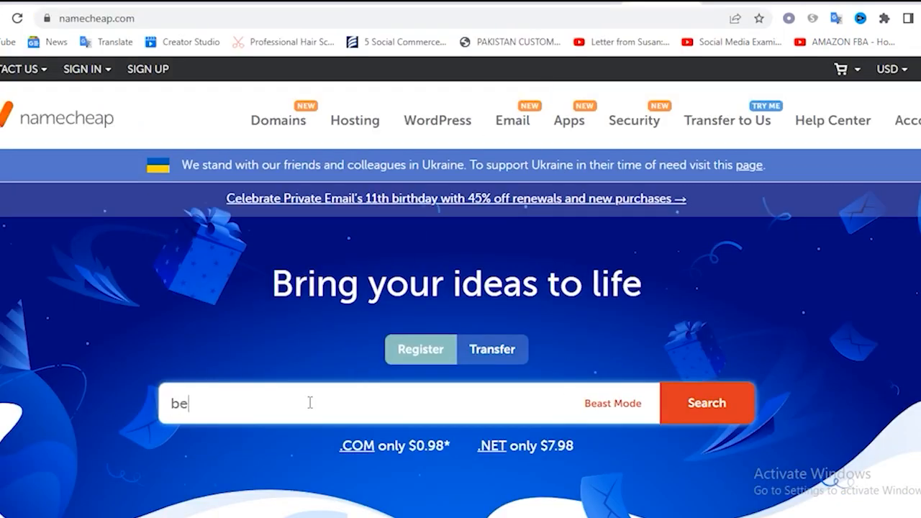
text(lover)
text(ypk.com)
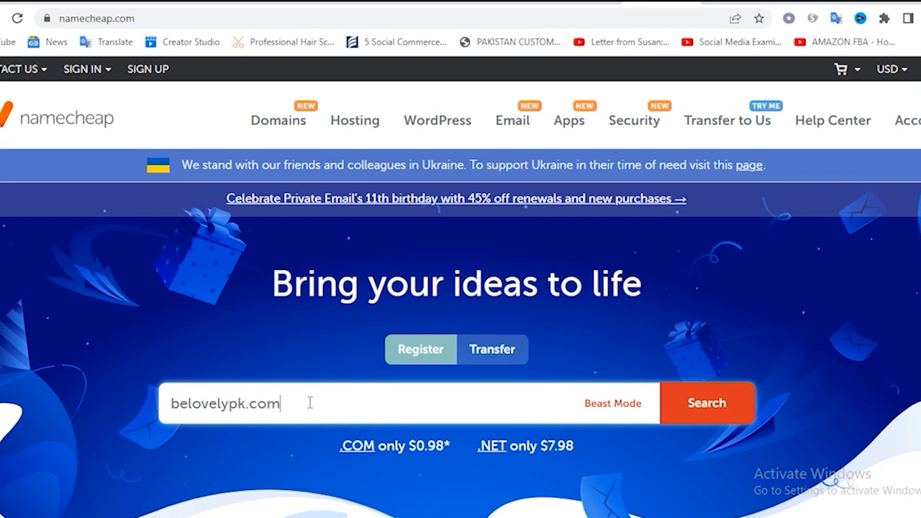
key(Return)
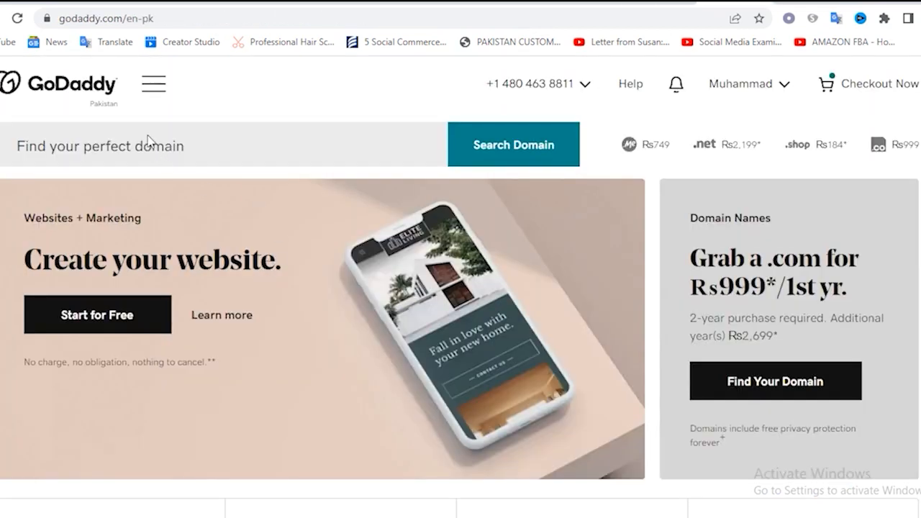
Search GoDaddy for the domain belovelypk.com
click(139, 148)
text(belovely)
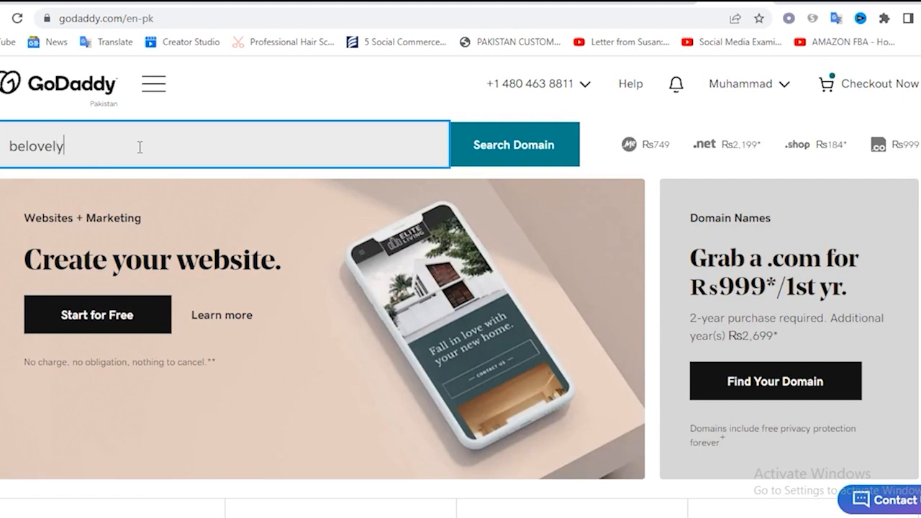
text(pk.com)
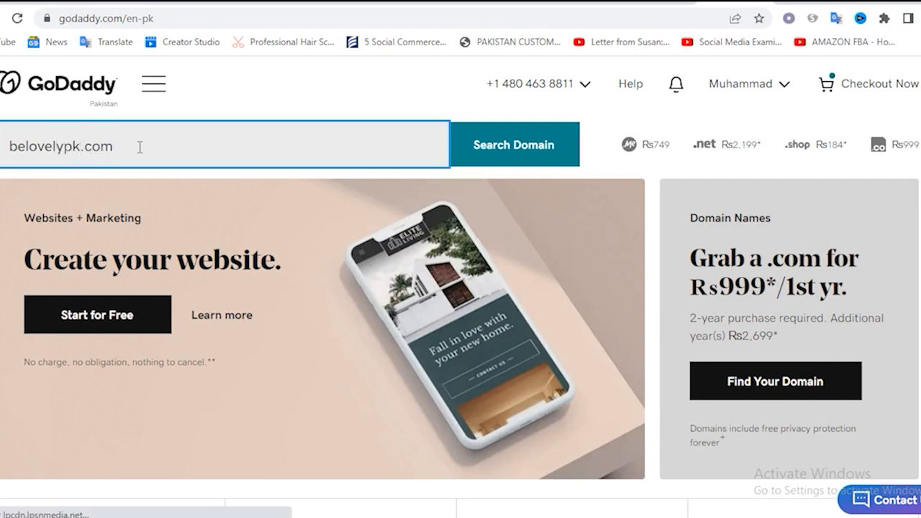
click(487, 163)
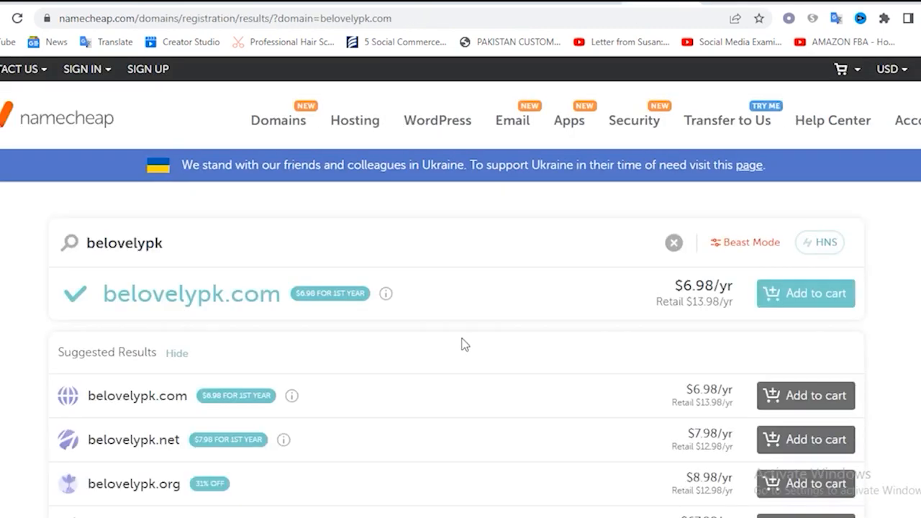
Compare the price of belovelypk.com on Namecheap, Shopify and GoDaddy
drag(683, 286, 727, 302)
click(699, 287)
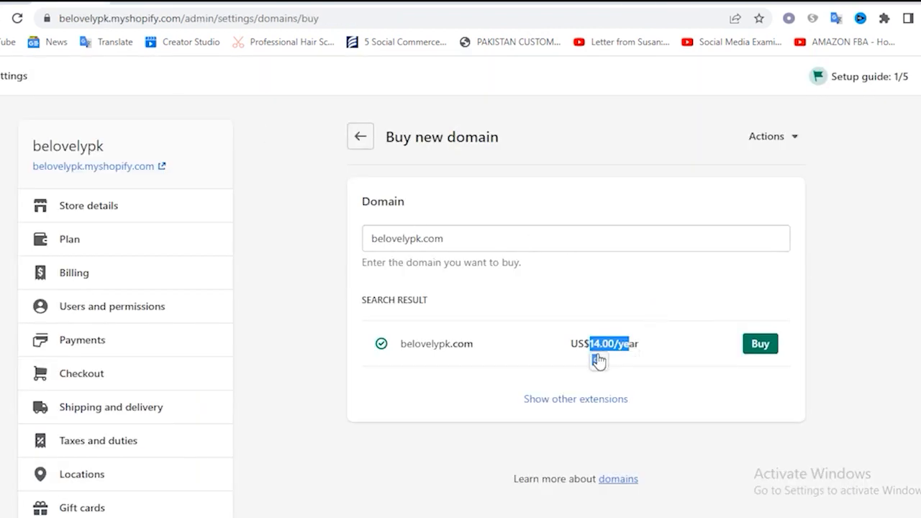
click(603, 305)
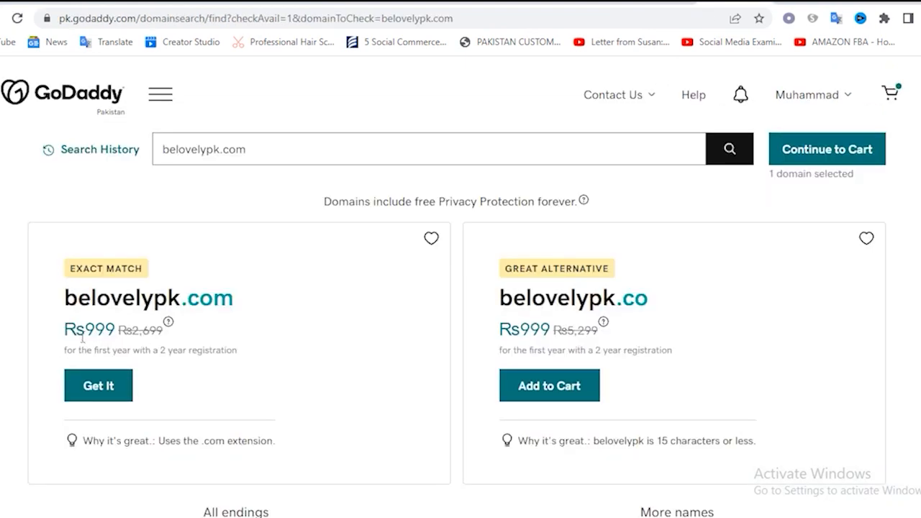
drag(87, 330, 123, 332)
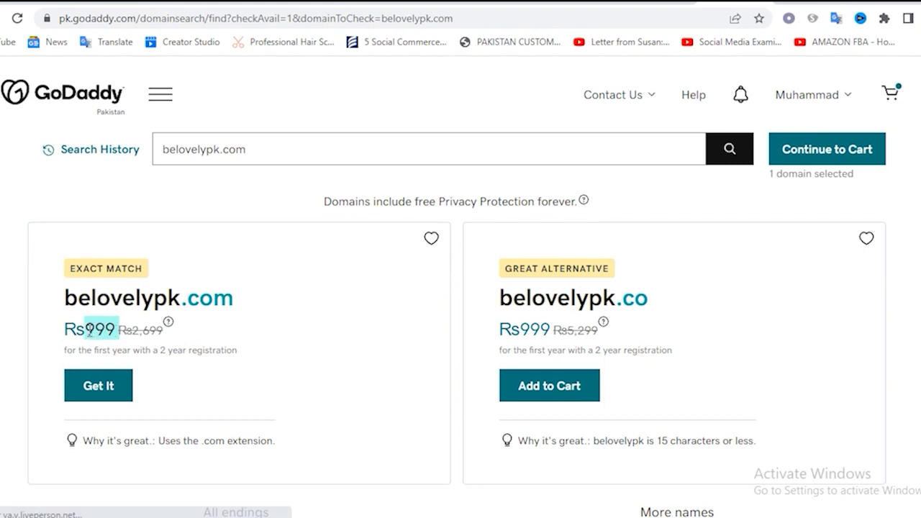
click(110, 331)
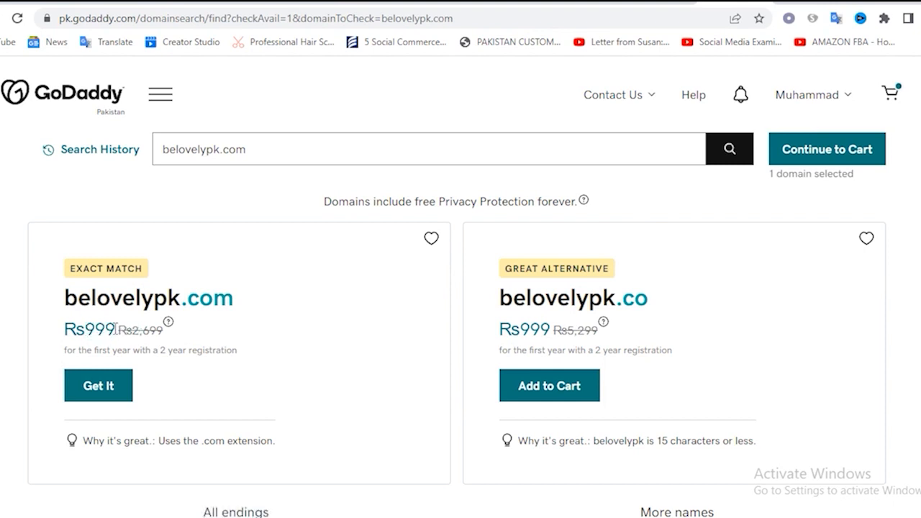
drag(115, 329, 87, 330)
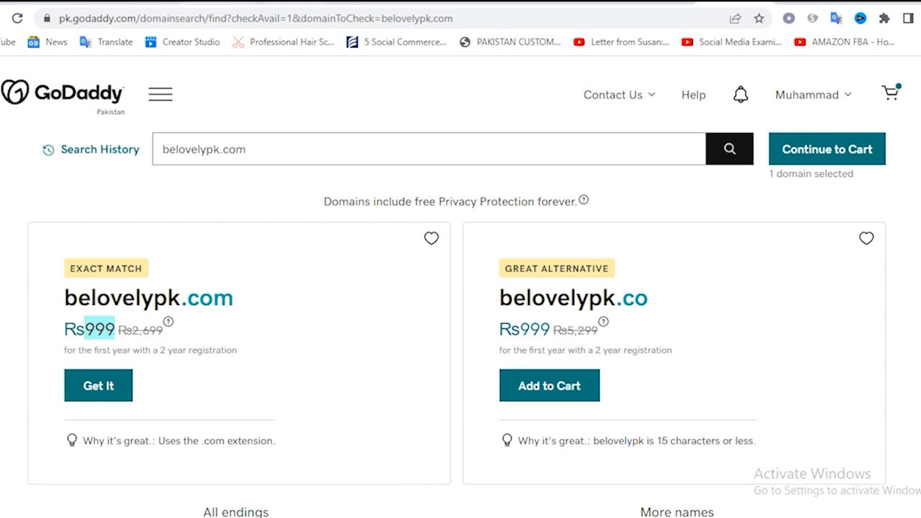
Return to Shopify, switch to connecting an existing domain, and submit the owner's existing .com domain
click(75, 3)
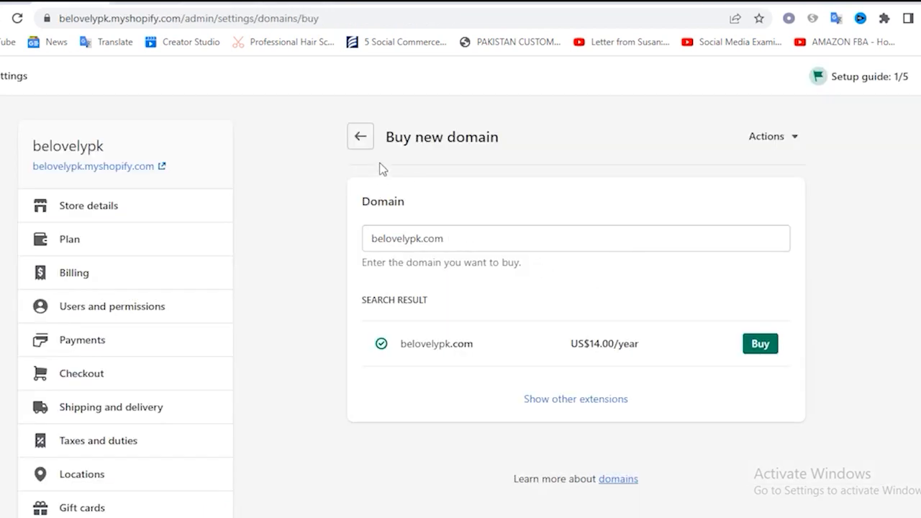
click(788, 141)
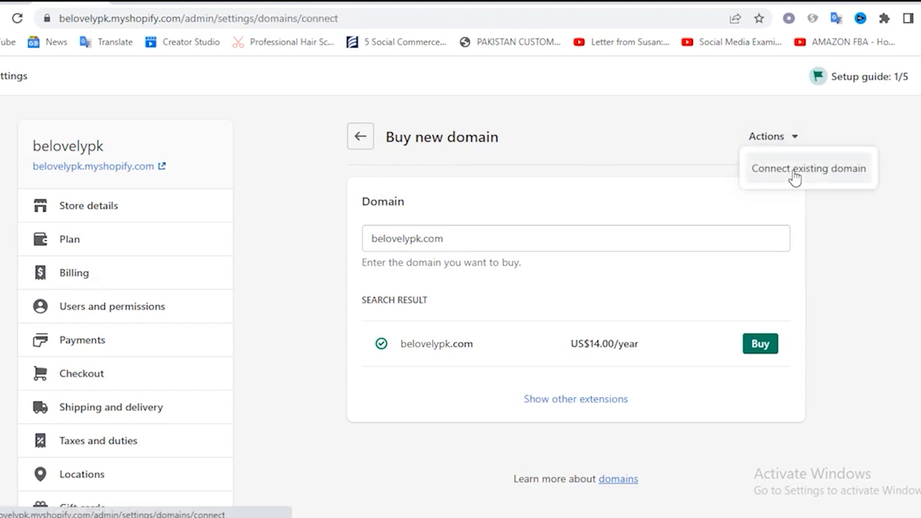
click(791, 178)
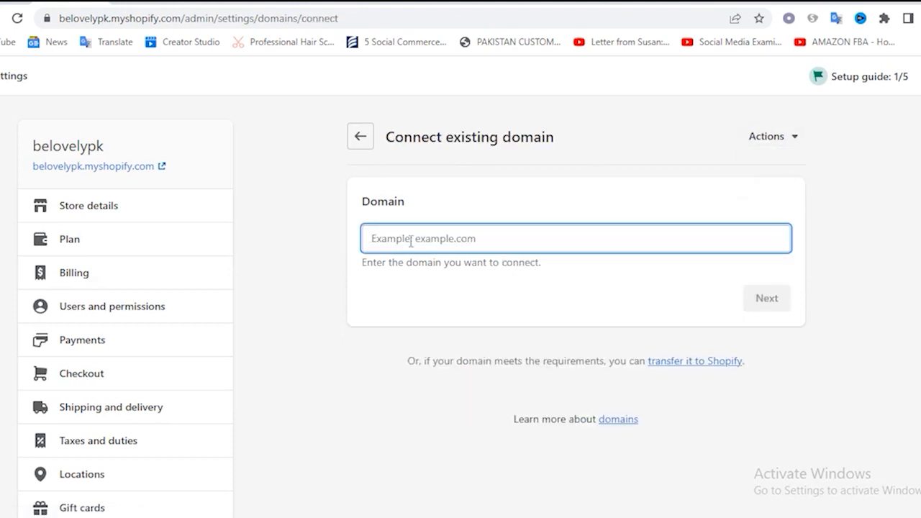
text(aslamdasi)
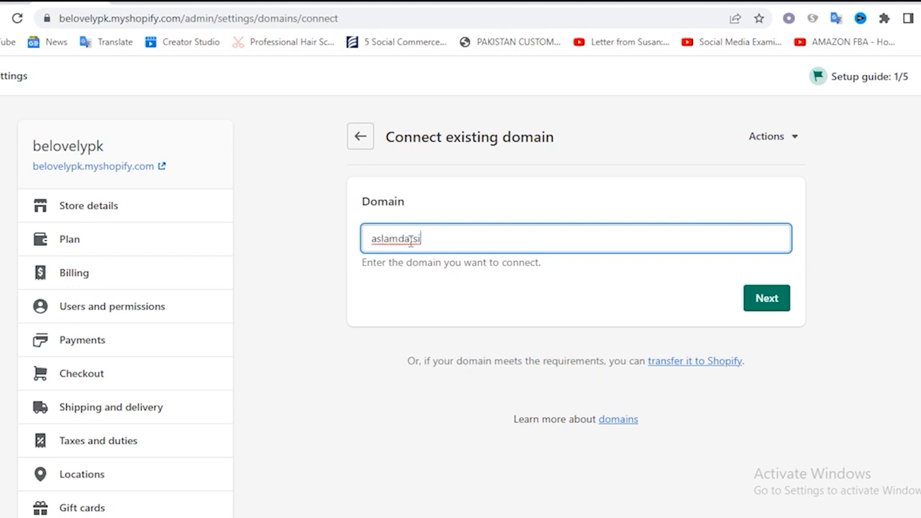
key(BackSpace)
text(ti.com)
click(766, 308)
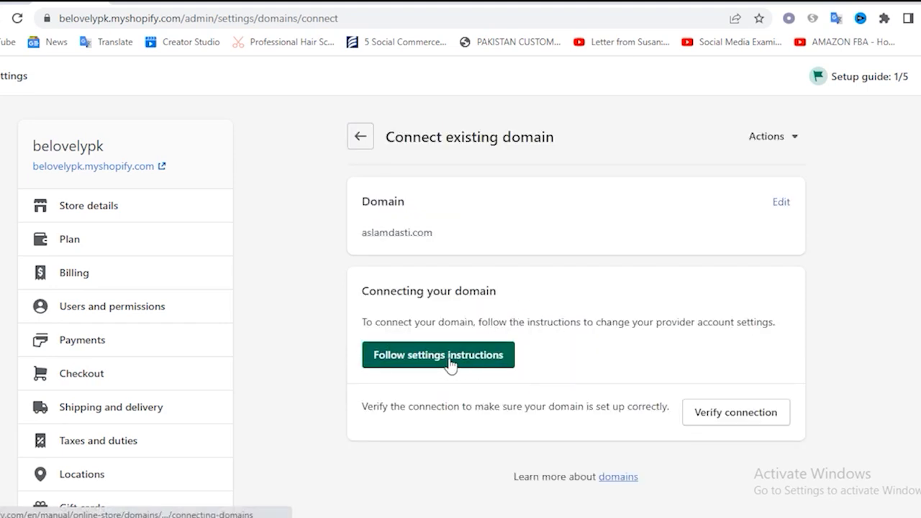
Verify the existing domain's connection and review the current and required A record and CNAME values
click(747, 419)
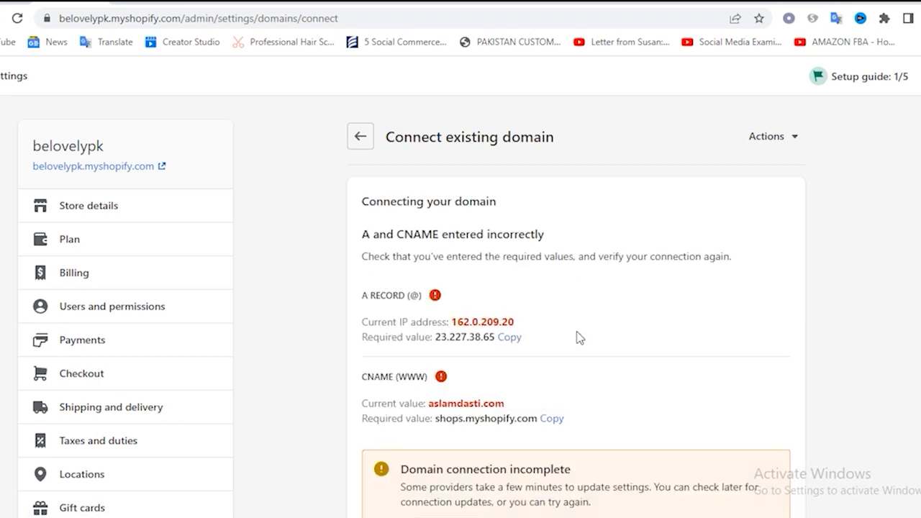
scroll(597, 338, down, 2)
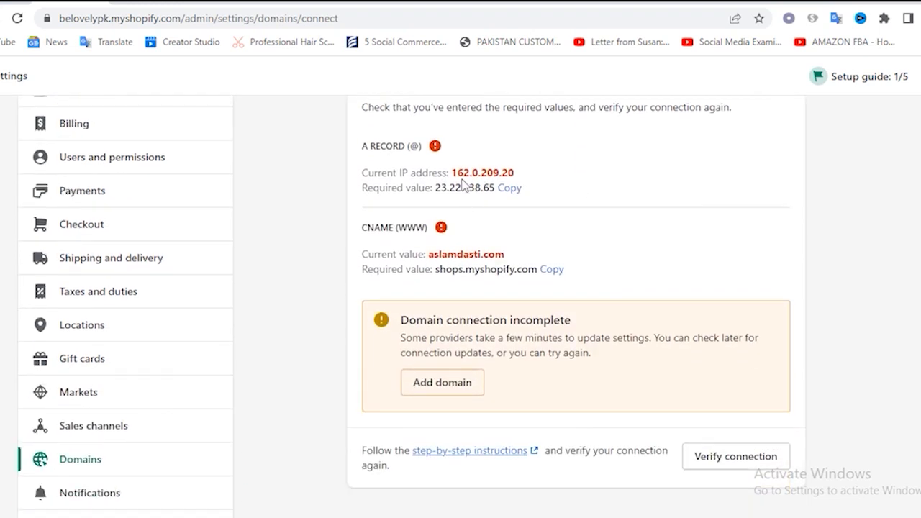
drag(451, 173, 522, 187)
scroll(569, 342, down, 1)
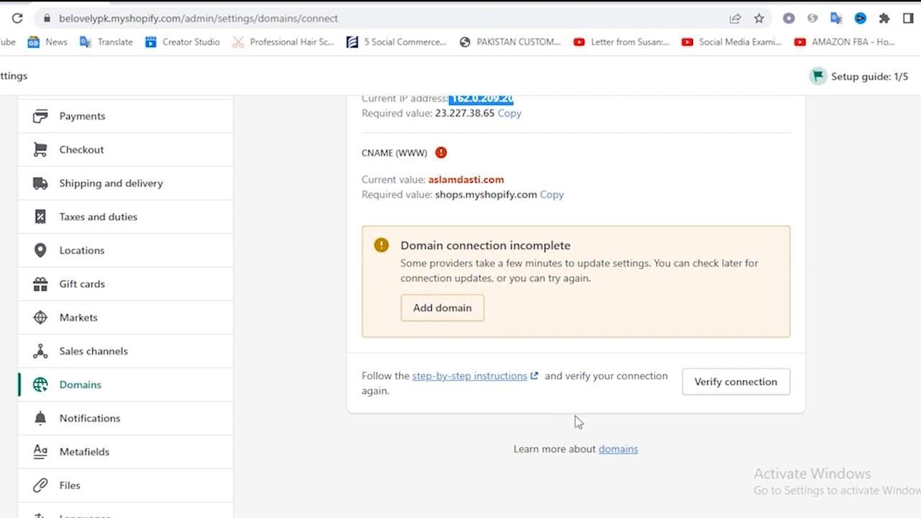
Open the Notifications settings and look through the customer notifications for orders
click(109, 428)
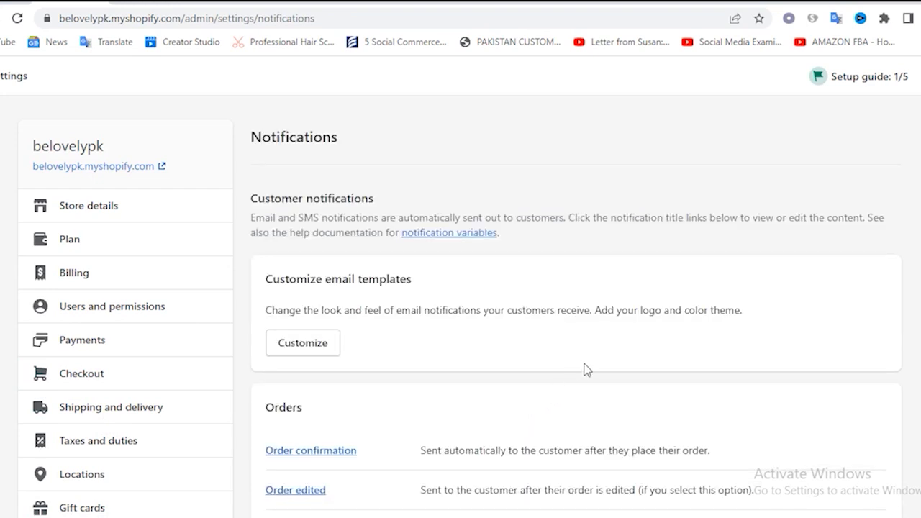
scroll(585, 369, down, 3)
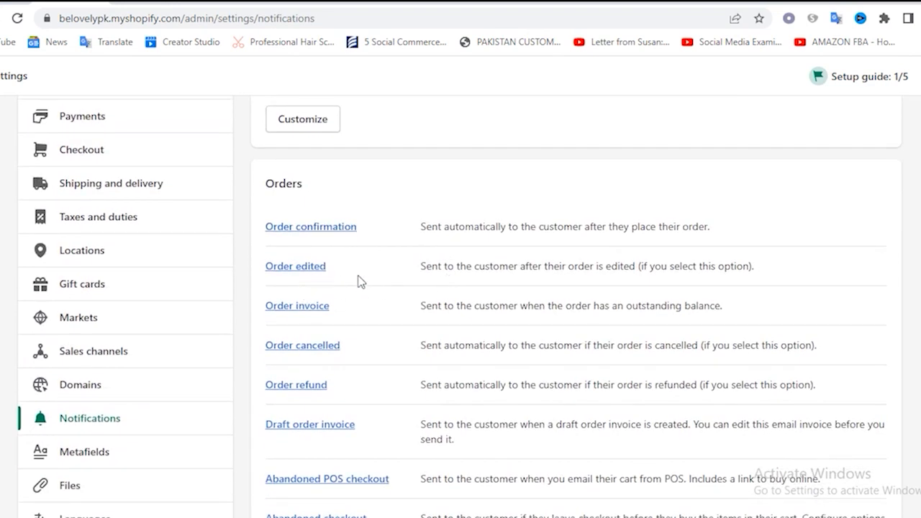
scroll(370, 339, down, 2)
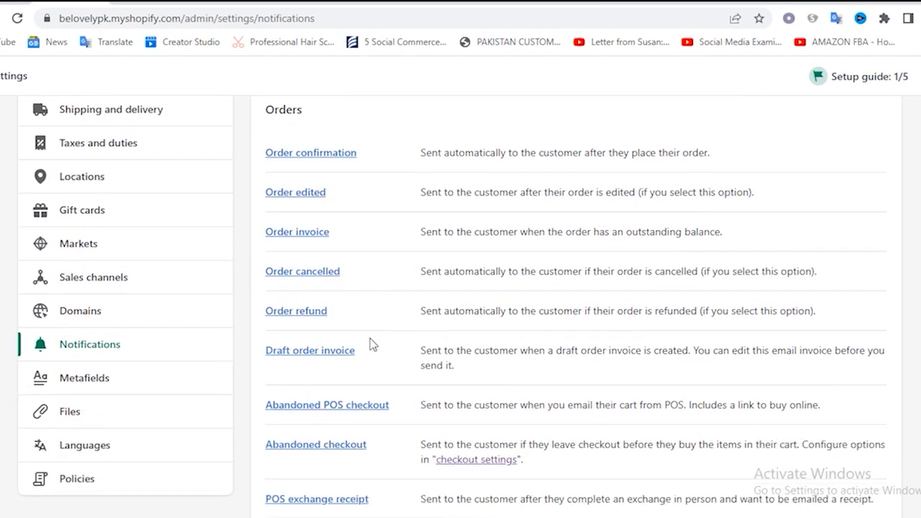
scroll(425, 302, down, 1)
scroll(410, 343, down, 2)
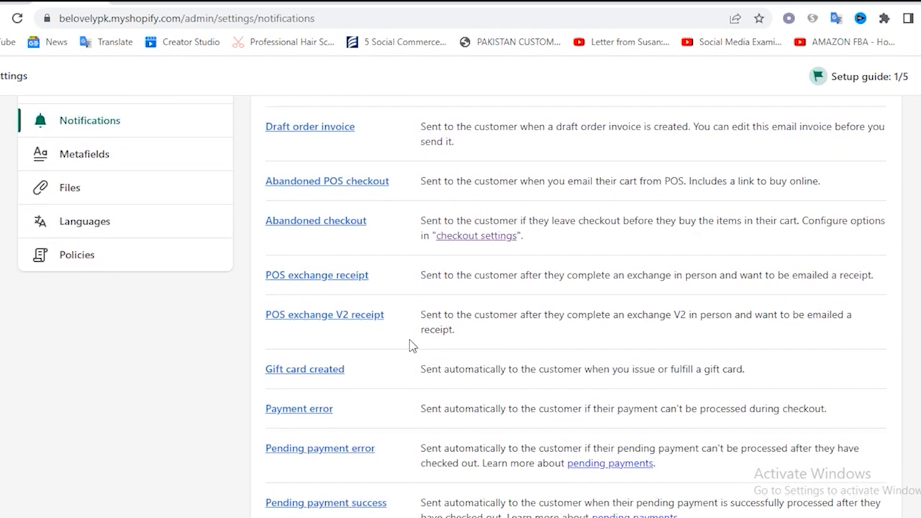
Open the Metafields settings and look over the store parts that can be extended with metafields
scroll(409, 344, up, 3)
click(80, 383)
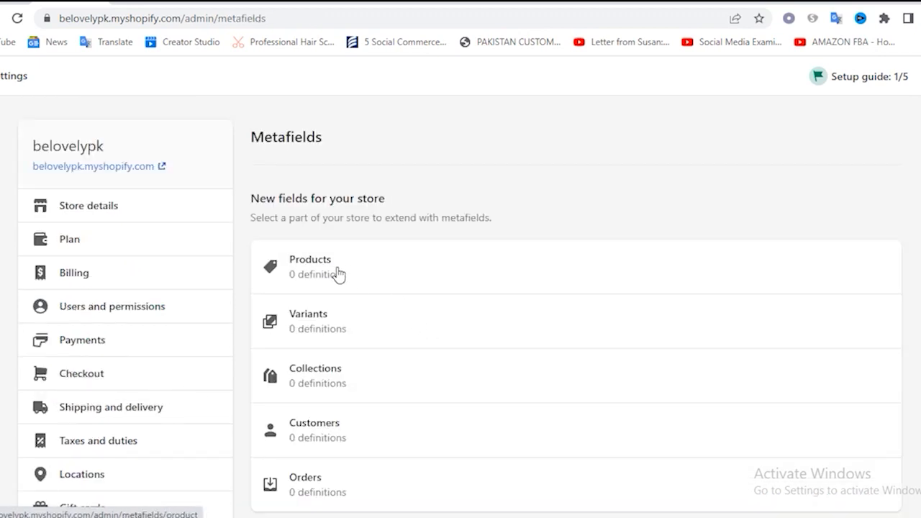
scroll(363, 429, down, 1)
scroll(353, 417, down, 2)
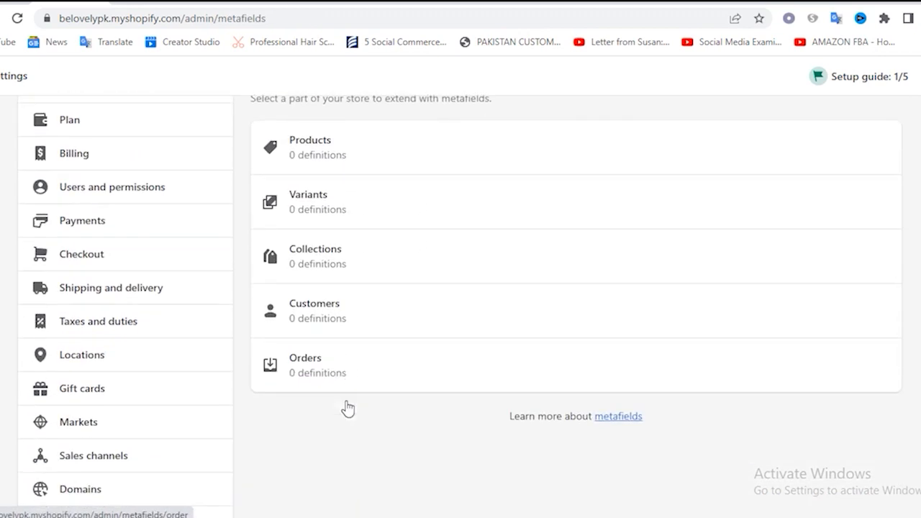
scroll(392, 346, up, 3)
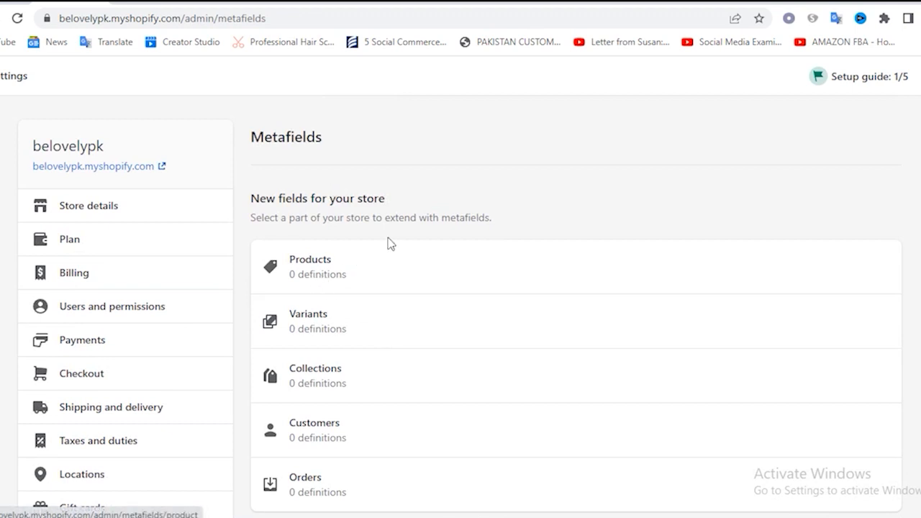
Open the Files settings and look over the images uploaded to the store
scroll(211, 401, down, 3)
scroll(212, 401, down, 2)
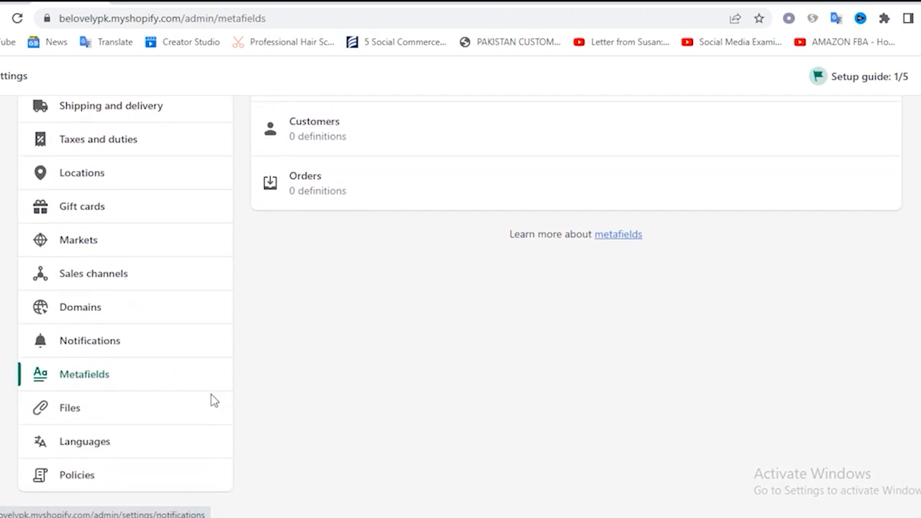
click(80, 407)
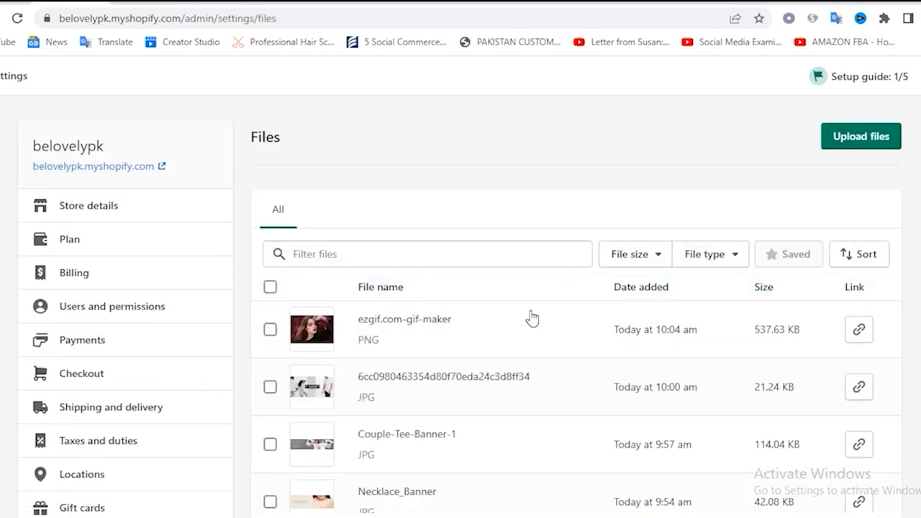
scroll(518, 352, down, 4)
scroll(518, 352, up, 4)
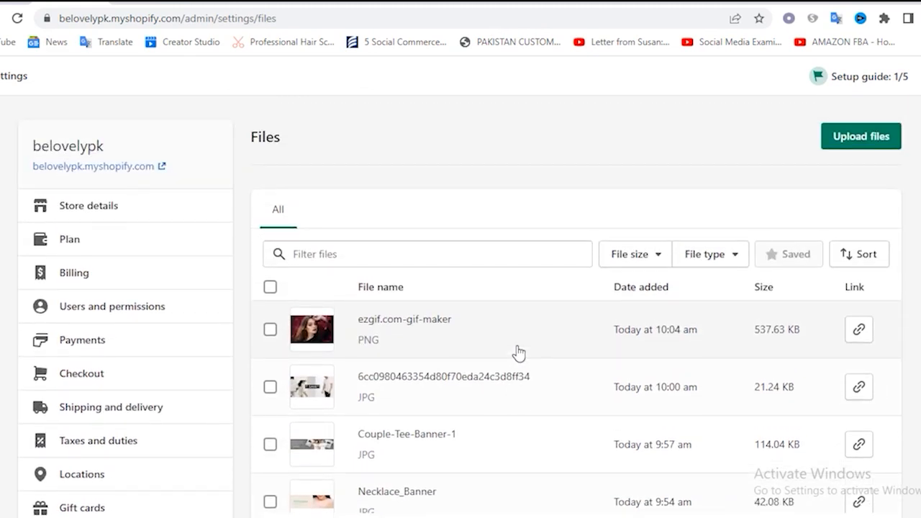
Open the Languages settings and look over the default, translated and account language options
scroll(505, 358, down, 4)
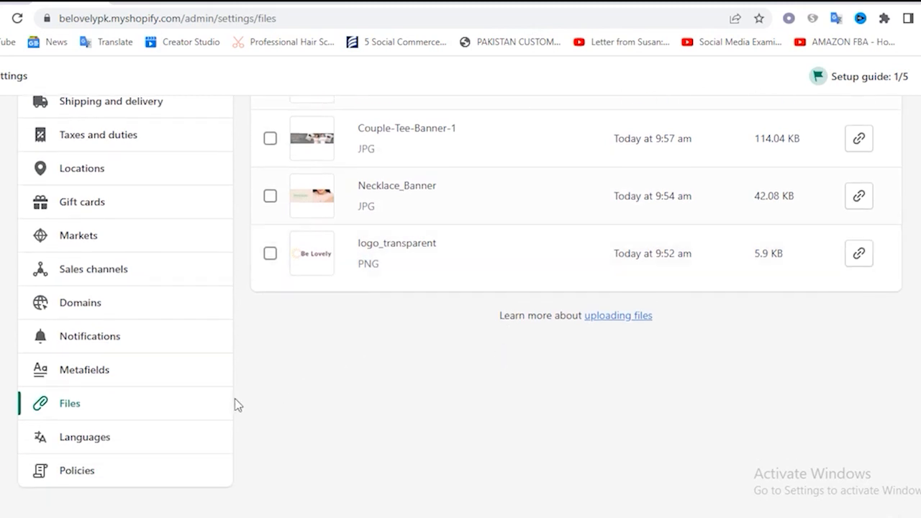
click(117, 440)
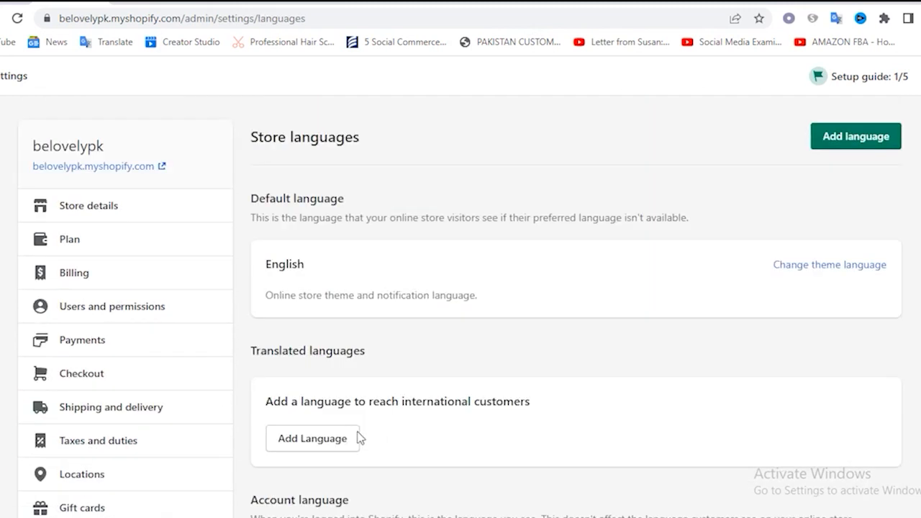
scroll(554, 314, down, 3)
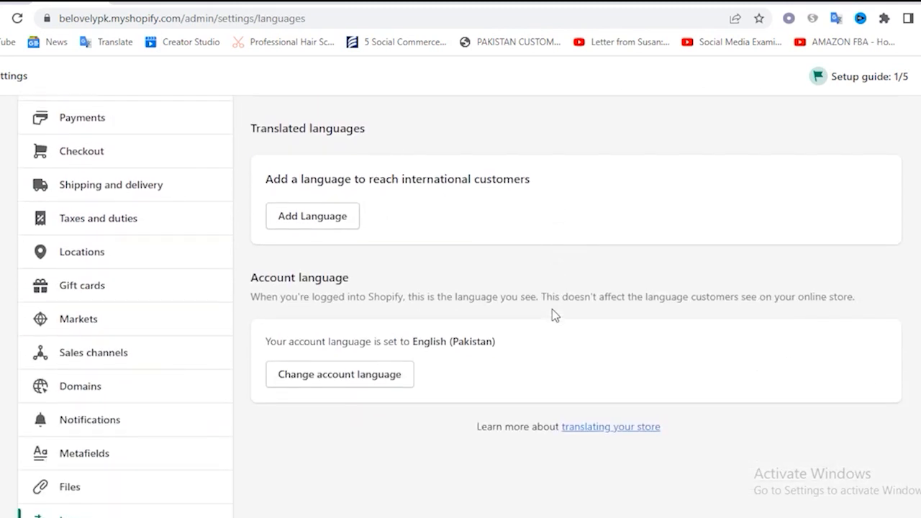
scroll(554, 314, up, 3)
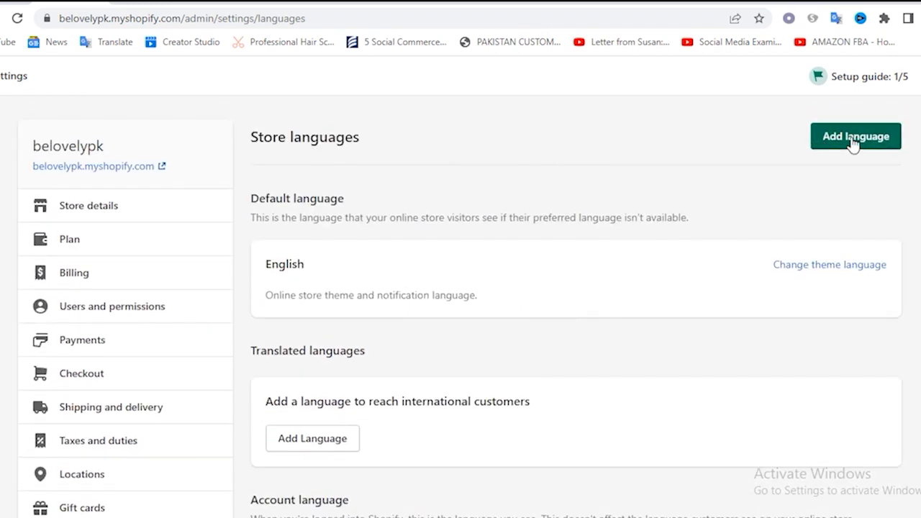
Open the Policies settings and create the refund policy from the template
scroll(441, 266, down, 5)
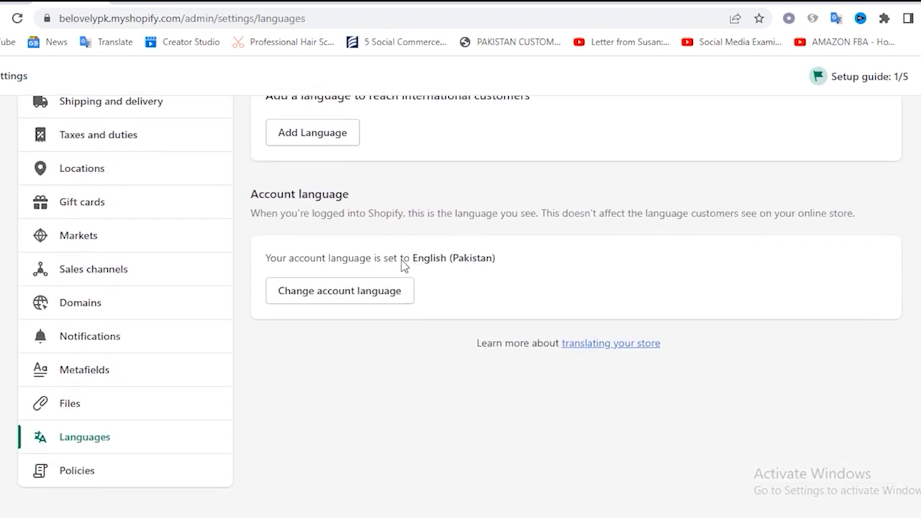
click(72, 469)
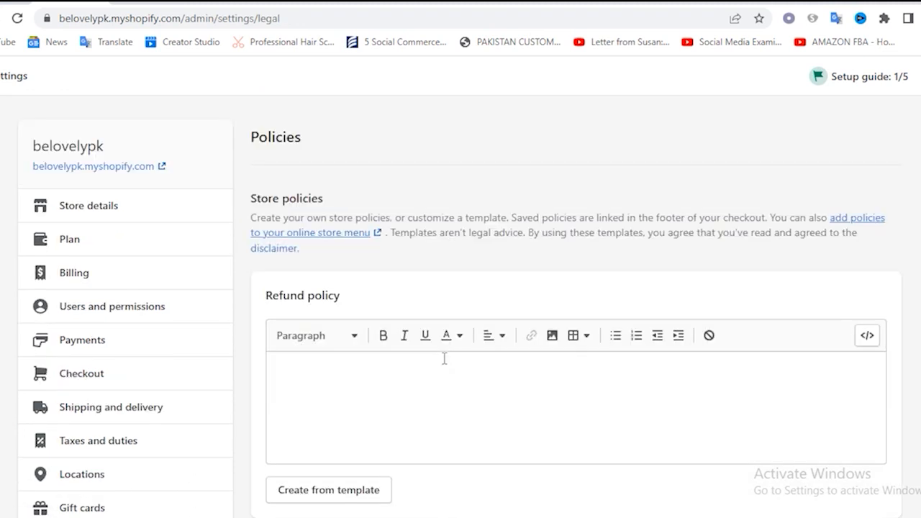
scroll(490, 456, down, 1)
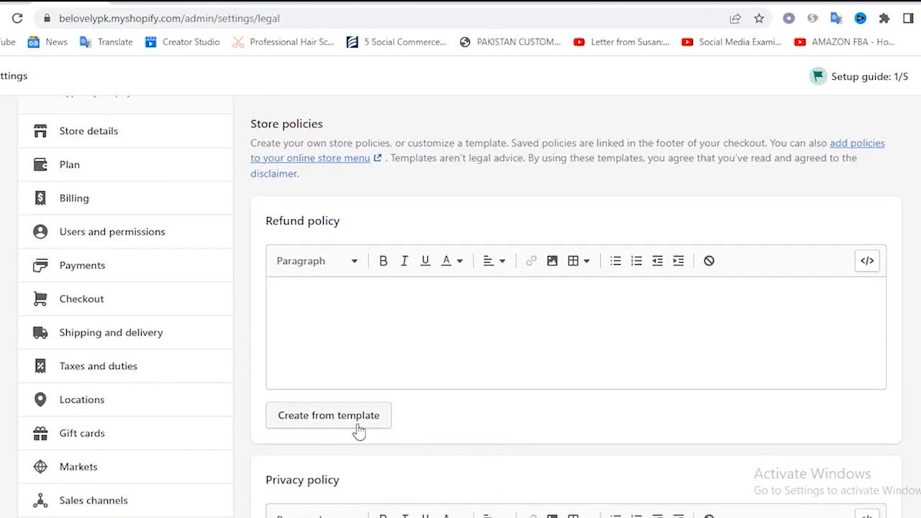
click(340, 424)
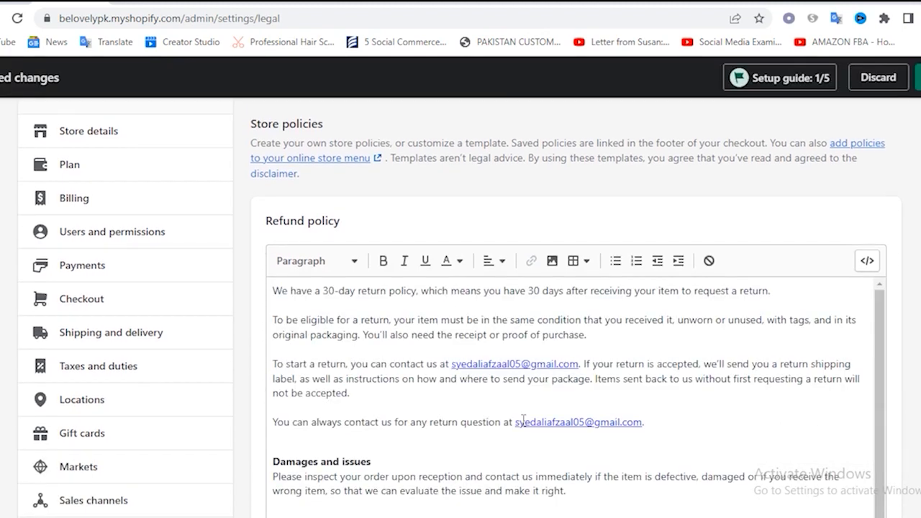
Read through the refund policy text, including its damages, exceptions, exchanges and refunds sections
scroll(320, 303, down, 2)
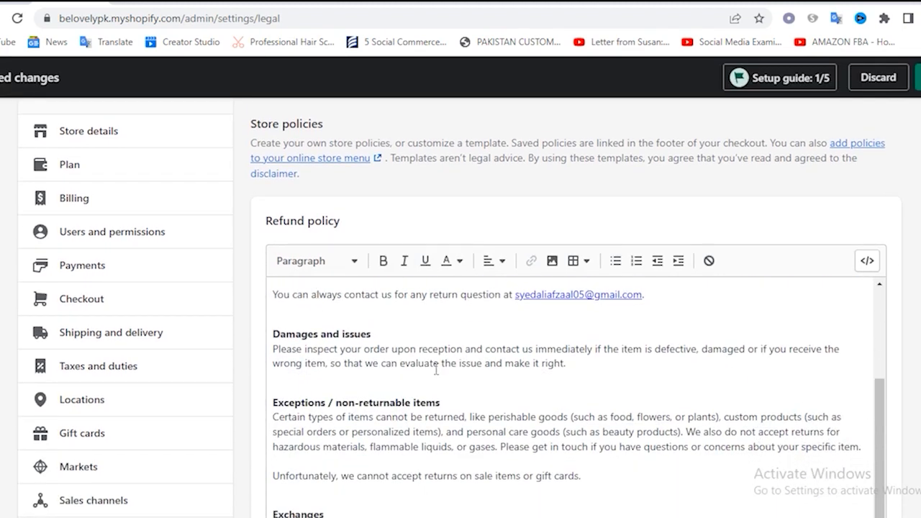
scroll(437, 374, down, 3)
scroll(437, 374, down, 2)
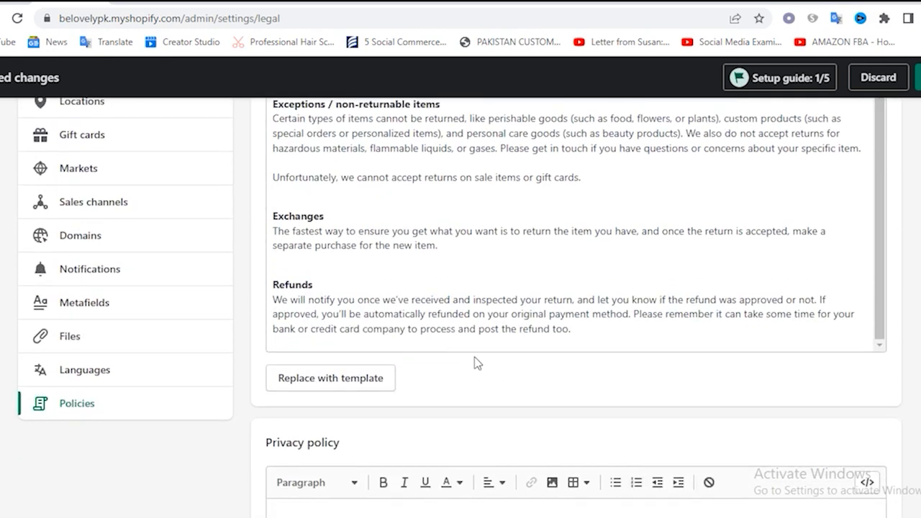
scroll(480, 324, up, 2)
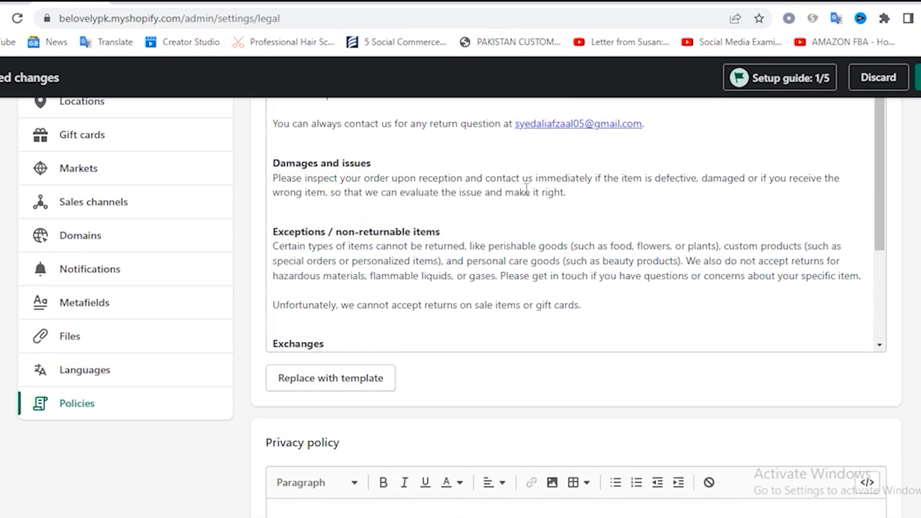
scroll(528, 208, up, 6)
scroll(527, 269, up, 2)
scroll(526, 267, down, 3)
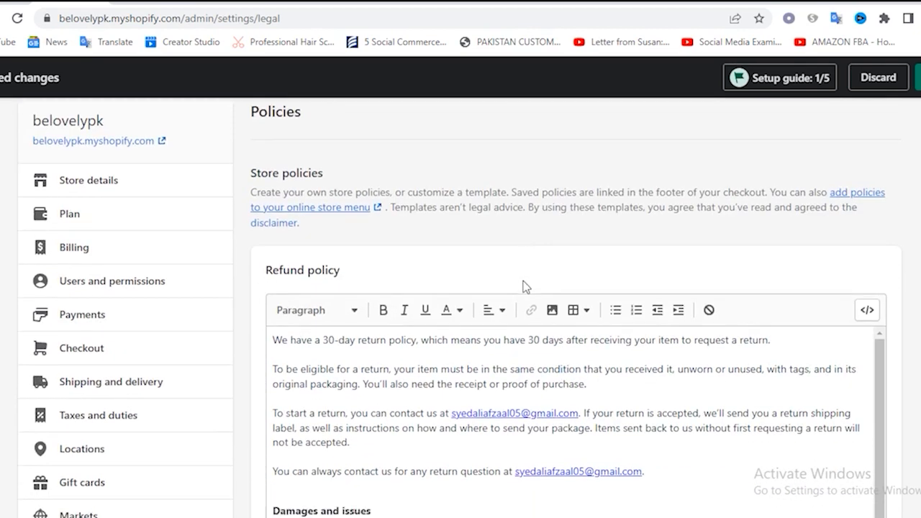
scroll(490, 308, down, 2)
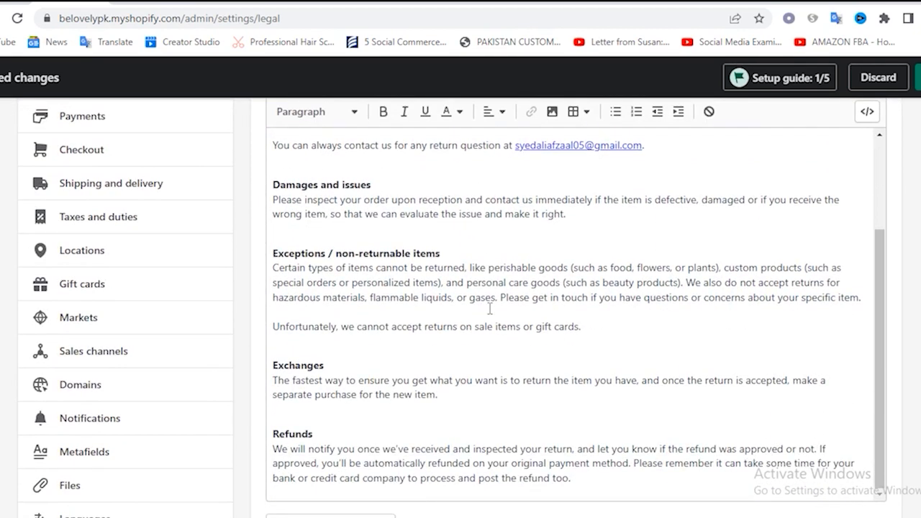
Create the privacy policy from the template
scroll(880, 376, down, 6)
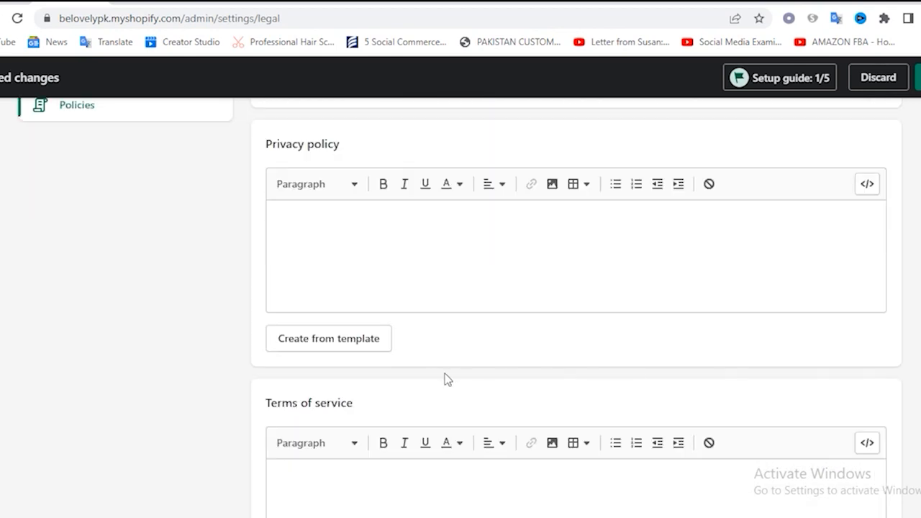
scroll(353, 349, up, 2)
scroll(339, 335, down, 2)
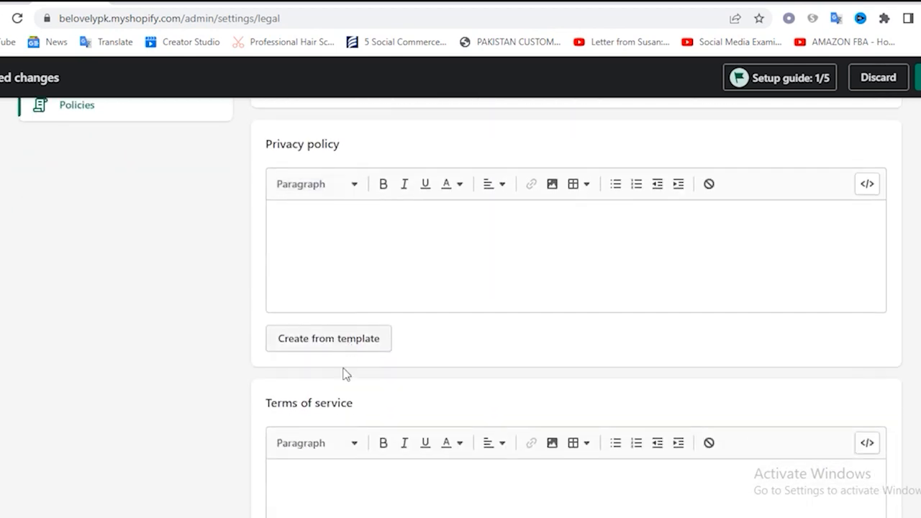
click(328, 344)
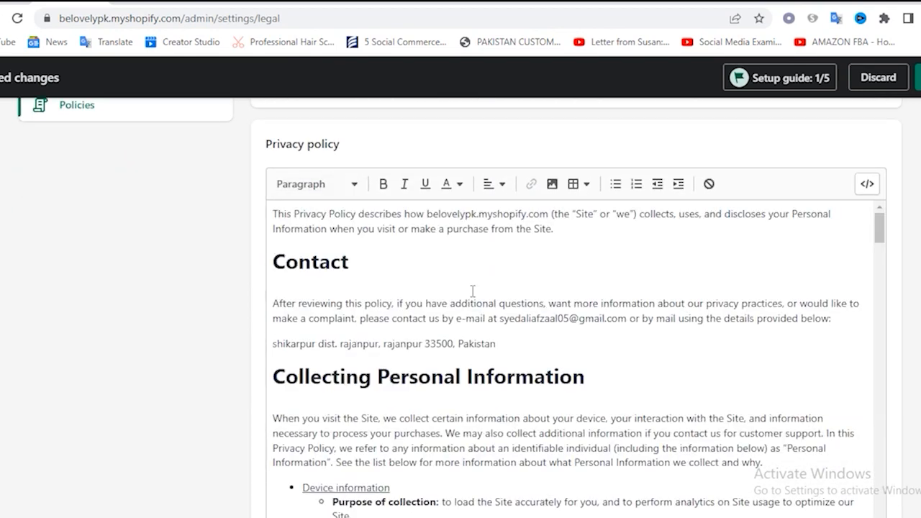
Look through the privacy policy text and create the terms of service from the template
scroll(493, 286, down, 15)
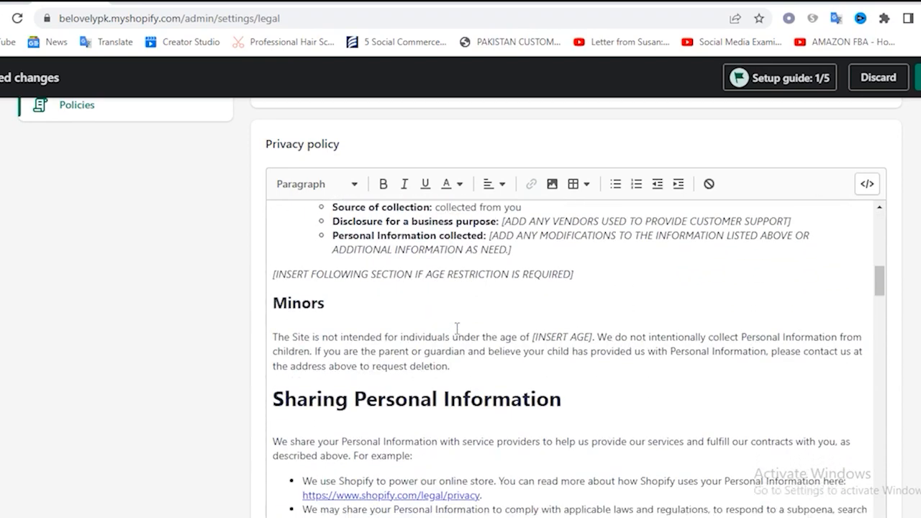
scroll(381, 356, down, 15)
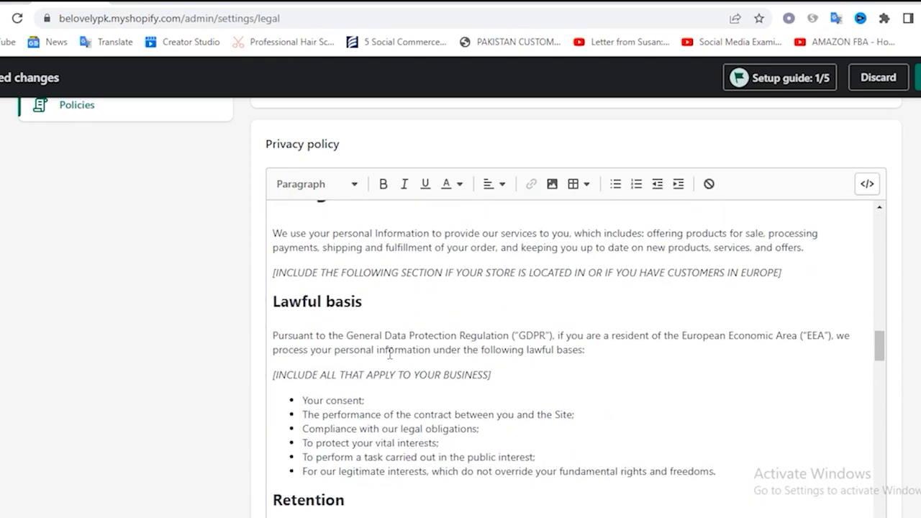
scroll(388, 353, down, 10)
scroll(357, 357, down, 2)
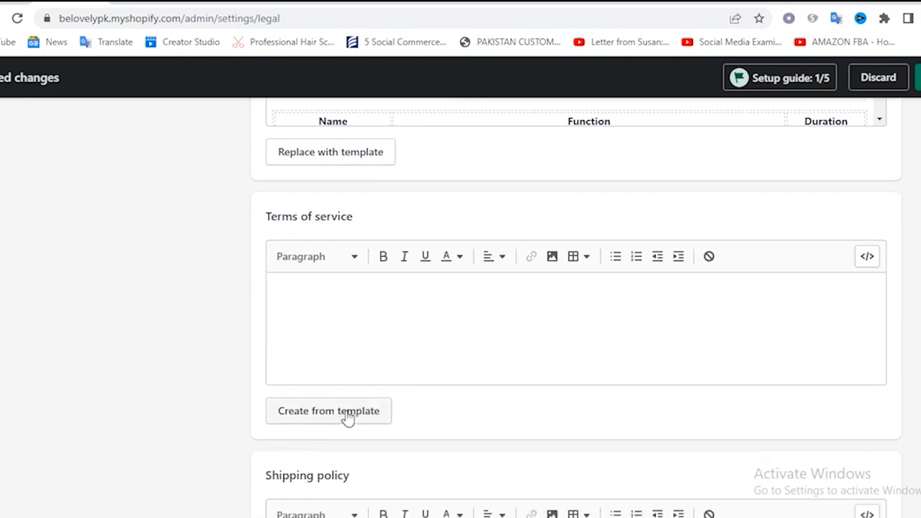
click(330, 412)
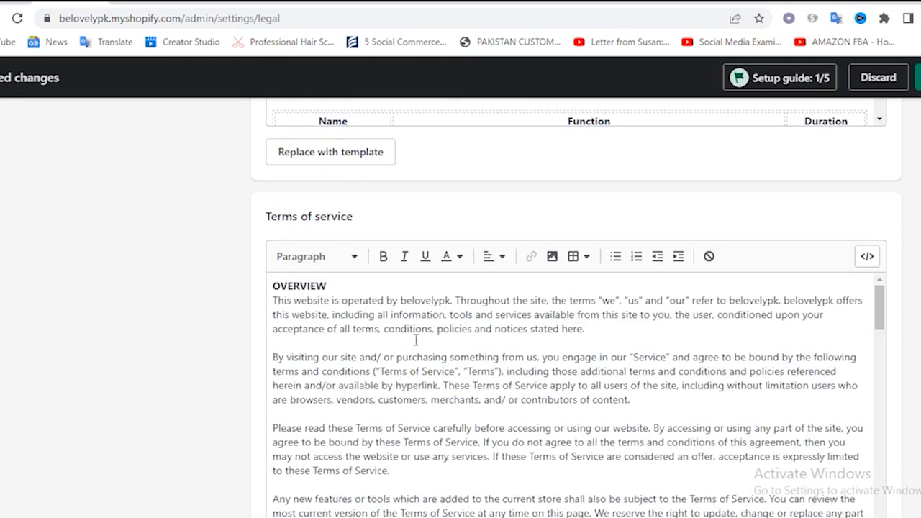
Look through the terms of service, go to the blank shipping policy text, and save the store policies
scroll(568, 339, down, 15)
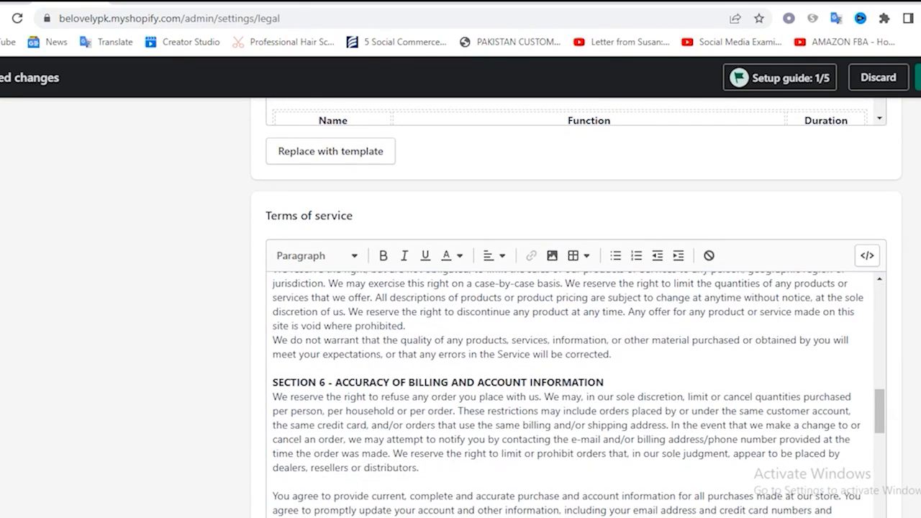
scroll(567, 339, down, 6)
scroll(329, 298, up, 3)
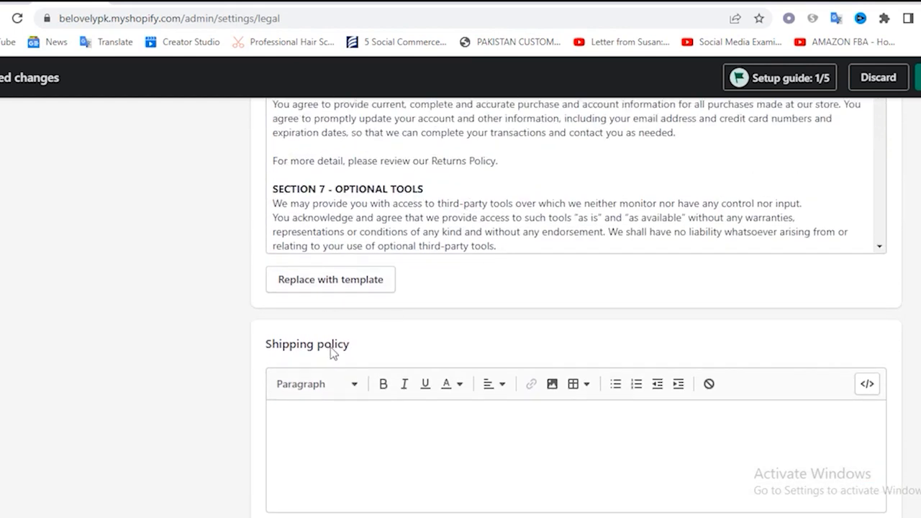
scroll(352, 352, down, 2)
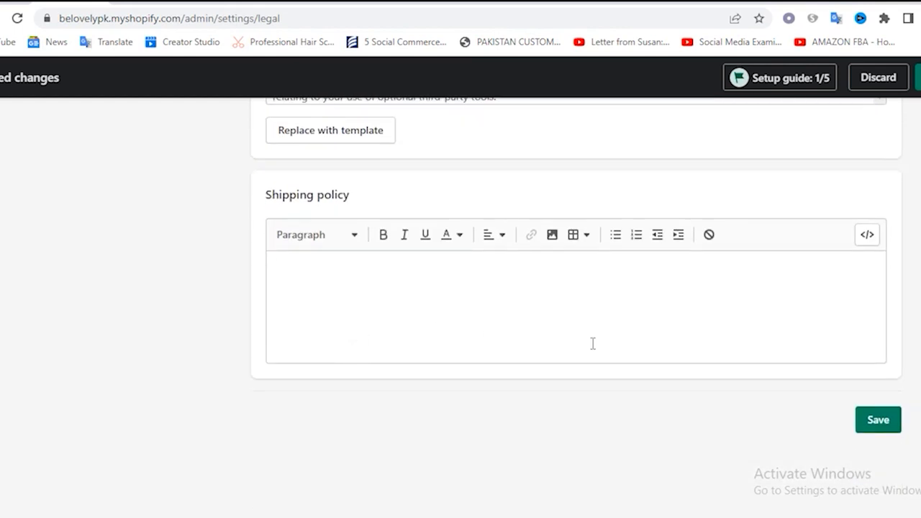
click(293, 266)
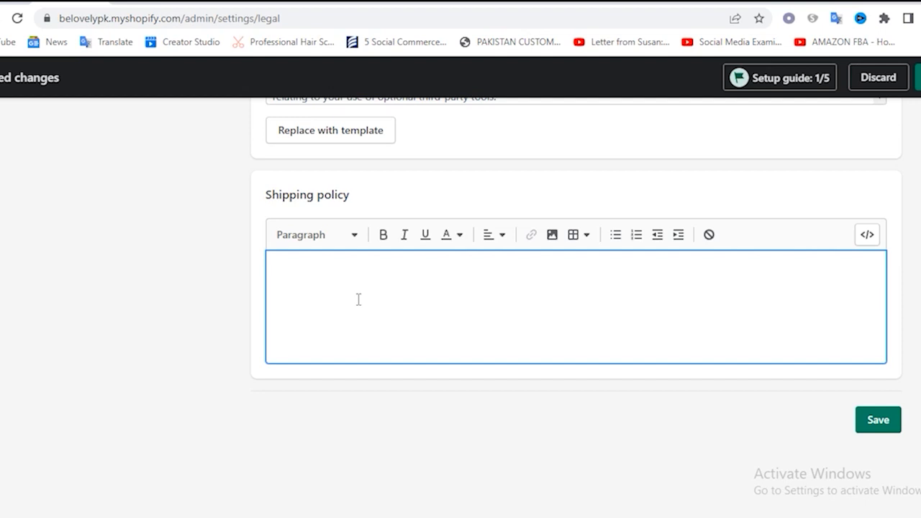
click(879, 421)
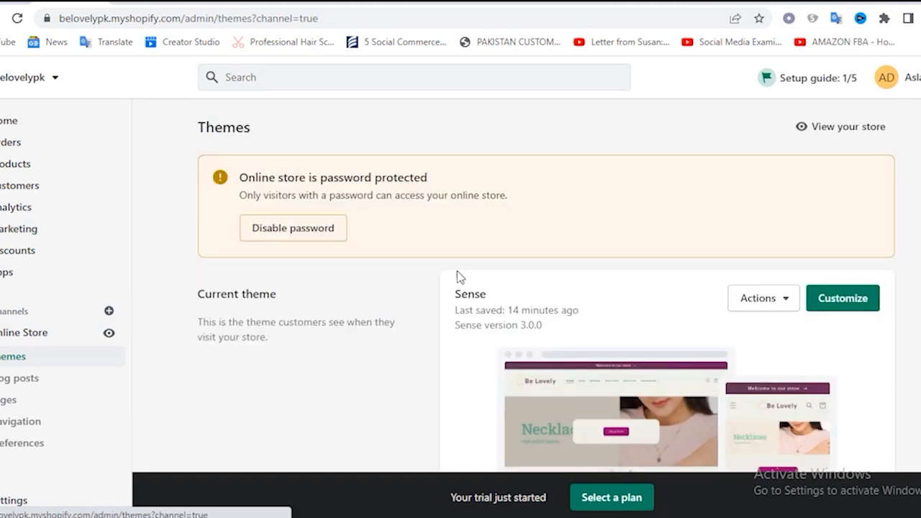
Open the current Sense theme for customization and go to its theme settings
scroll(497, 280, down, 4)
scroll(497, 285, up, 4)
click(855, 307)
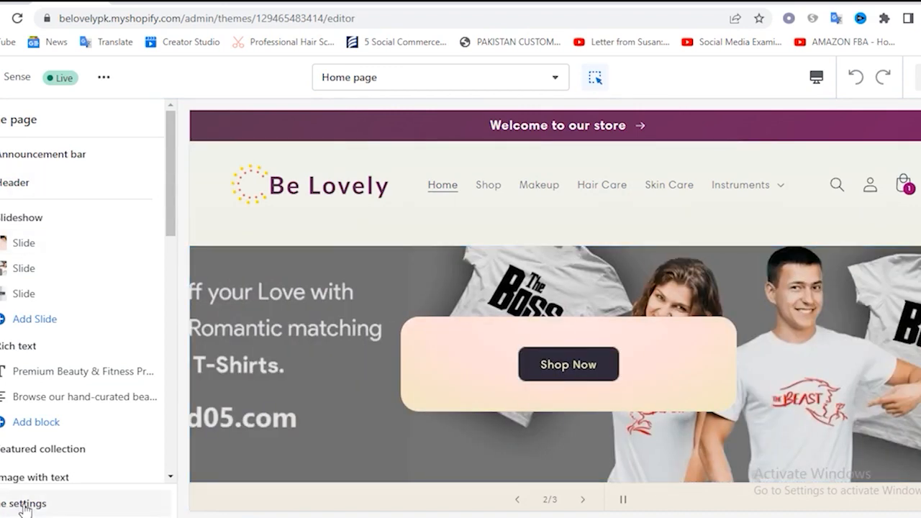
click(8, 504)
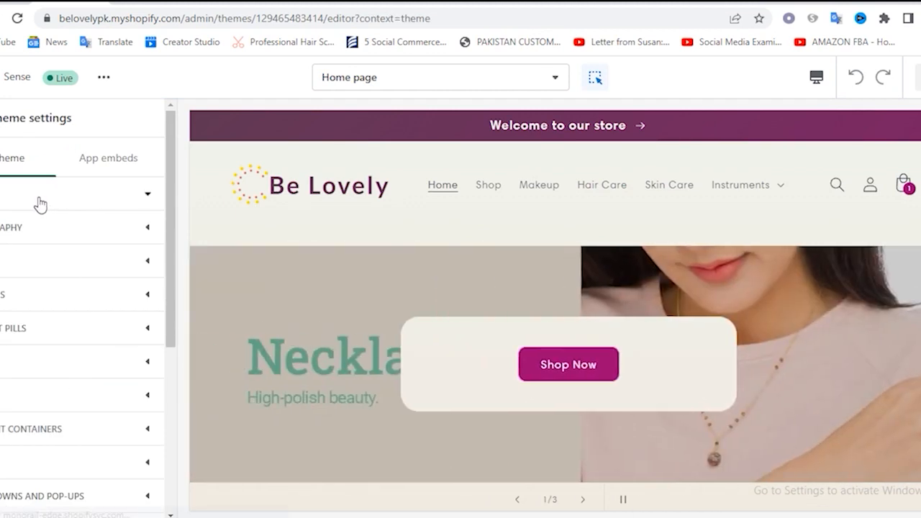
Look over the theme's color settings, inspect the Accent 1 color picker, and return to the theme settings
click(36, 200)
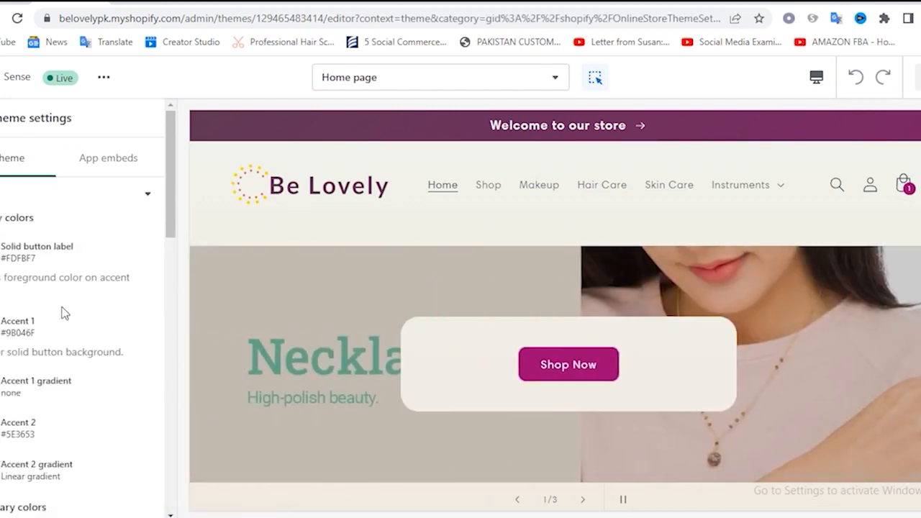
scroll(58, 372, down, 3)
scroll(56, 368, up, 3)
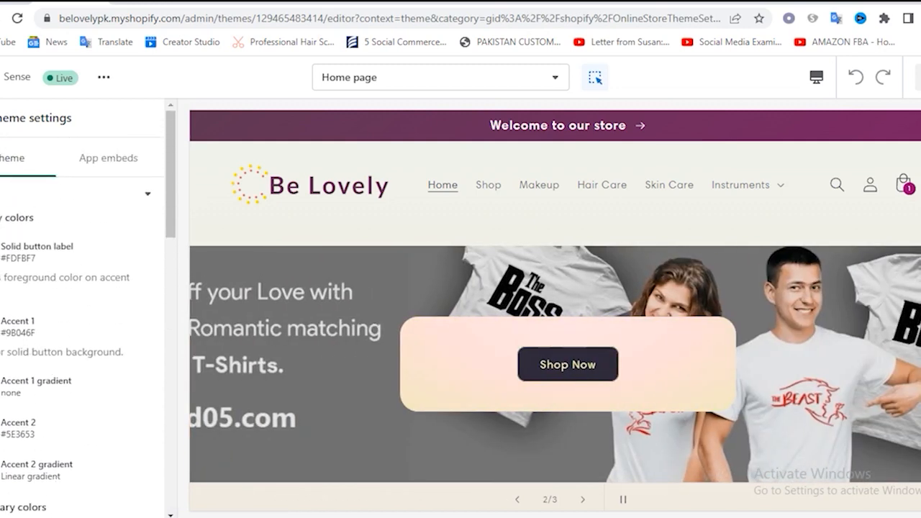
click(17, 317)
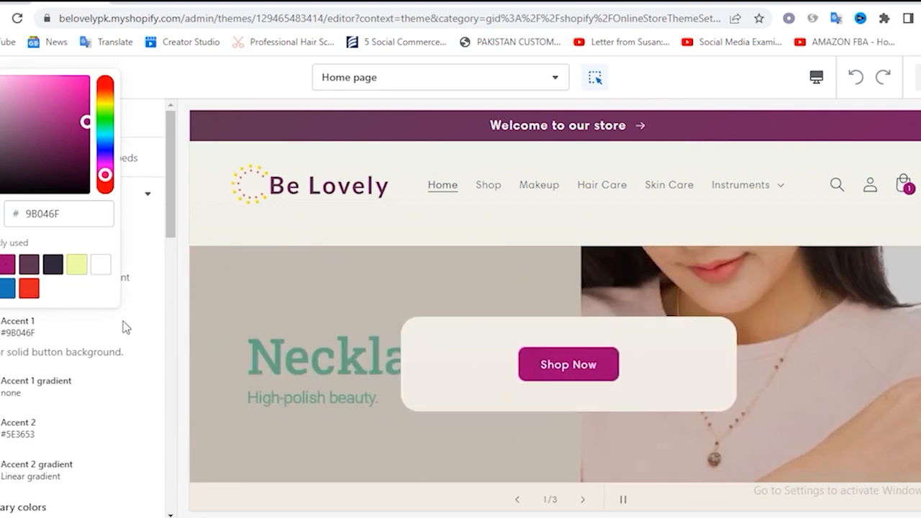
click(188, 257)
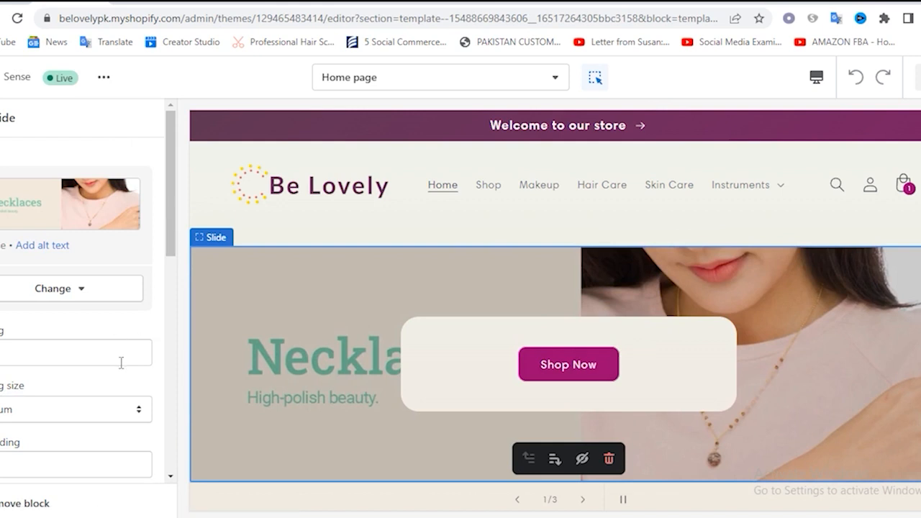
scroll(121, 364, down, 4)
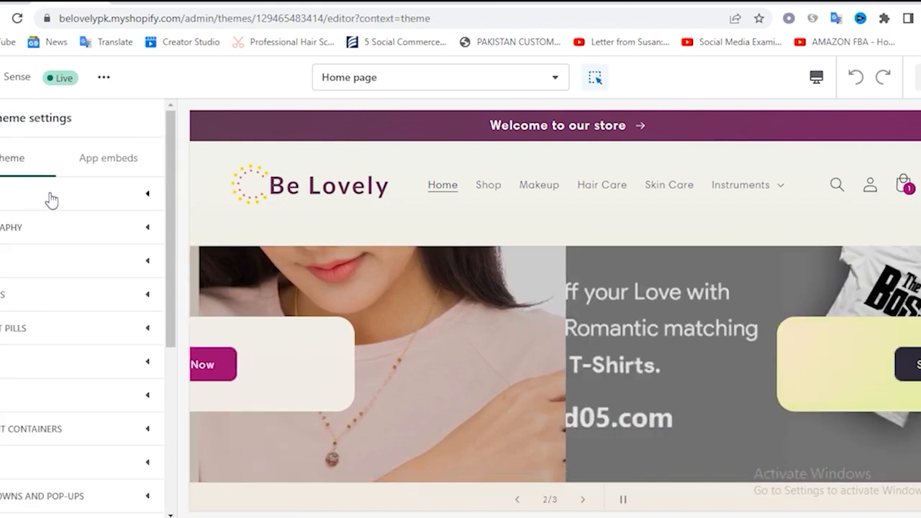
Review the Sense theme's primary and secondary color settings again and return to the list of theme settings
click(72, 204)
scroll(85, 281, down, 3)
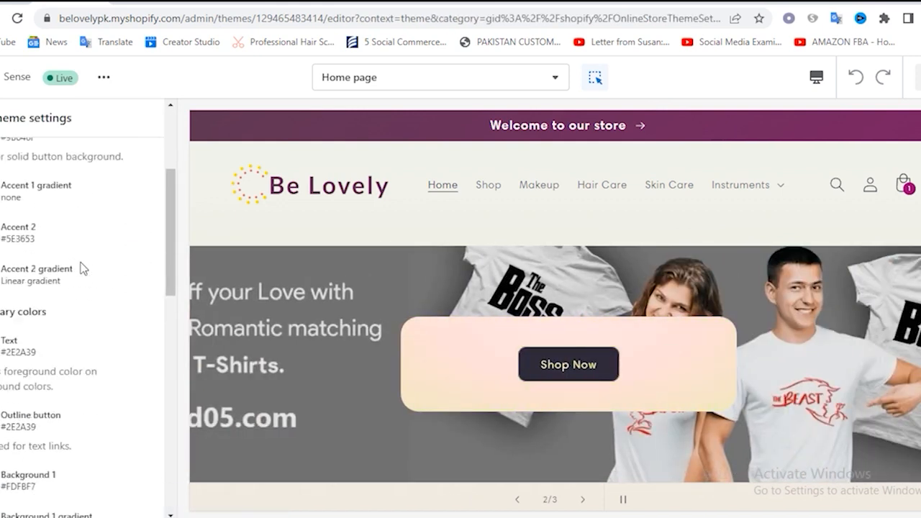
scroll(81, 268, down, 3)
scroll(81, 268, up, 5)
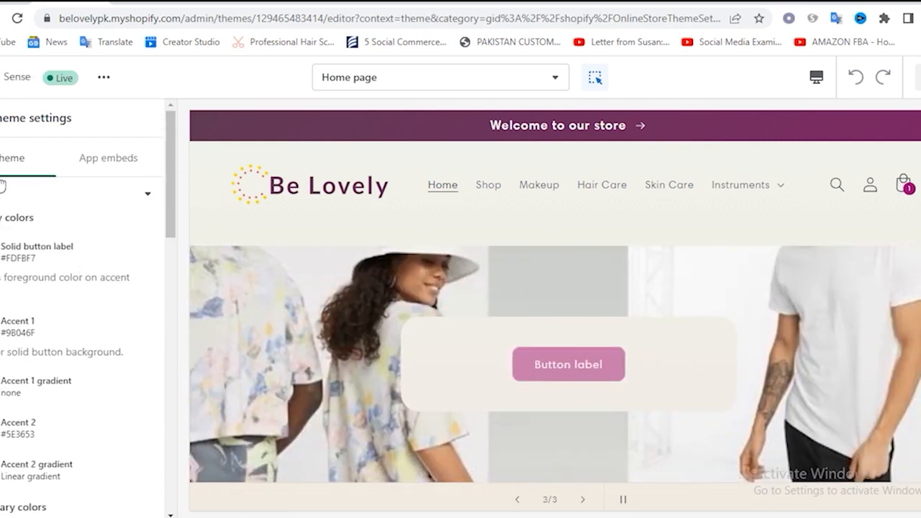
click(1, 119)
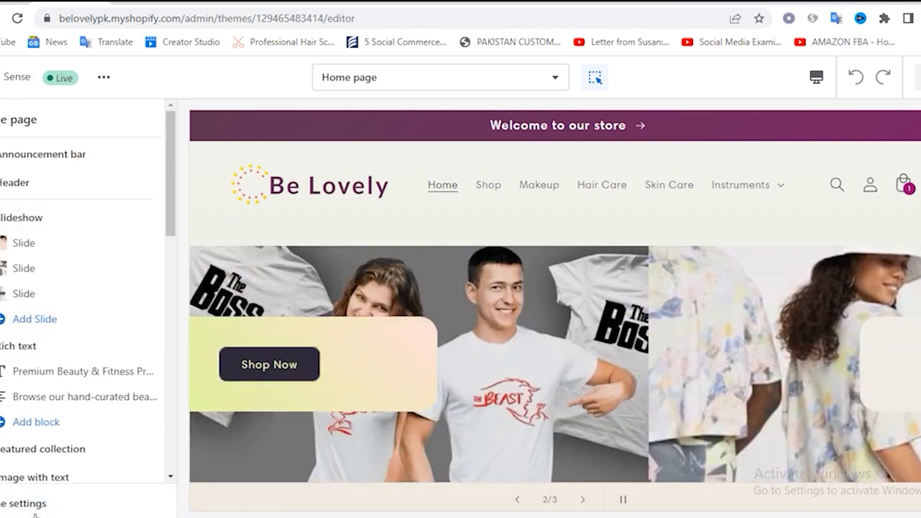
click(32, 505)
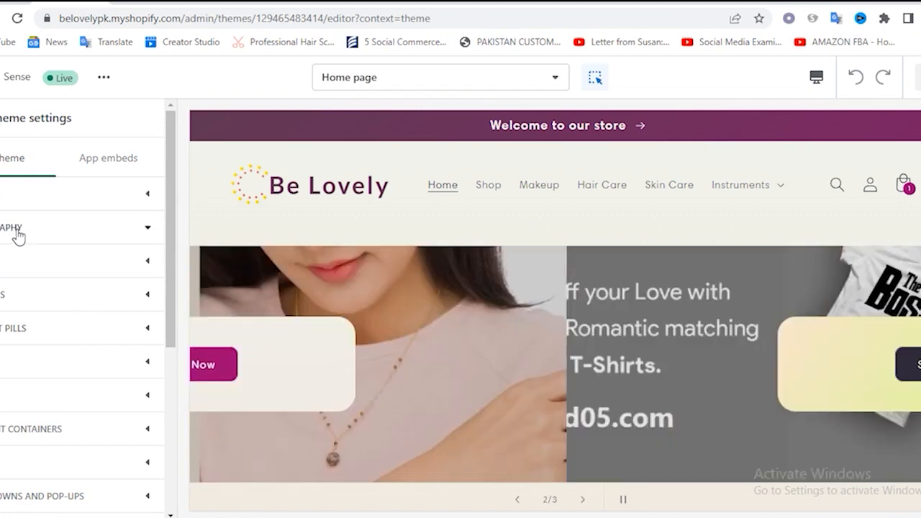
Examine the theme's typography settings, covering the heading font, body font and font size scales
click(16, 232)
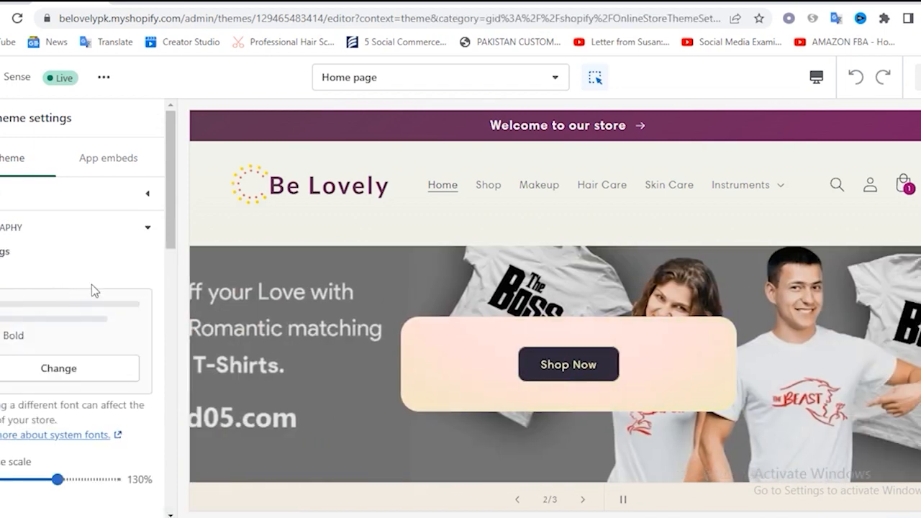
scroll(91, 286, down, 3)
scroll(85, 291, up, 2)
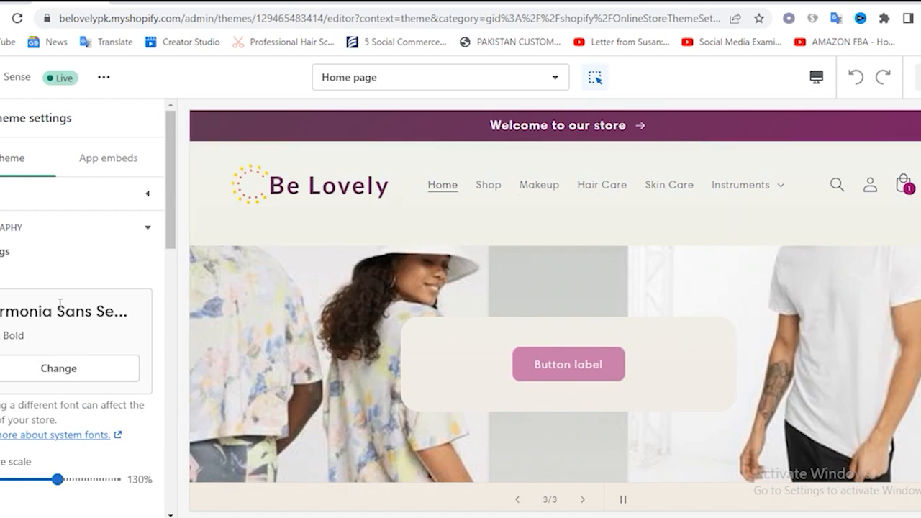
scroll(64, 324, down, 3)
scroll(60, 310, down, 2)
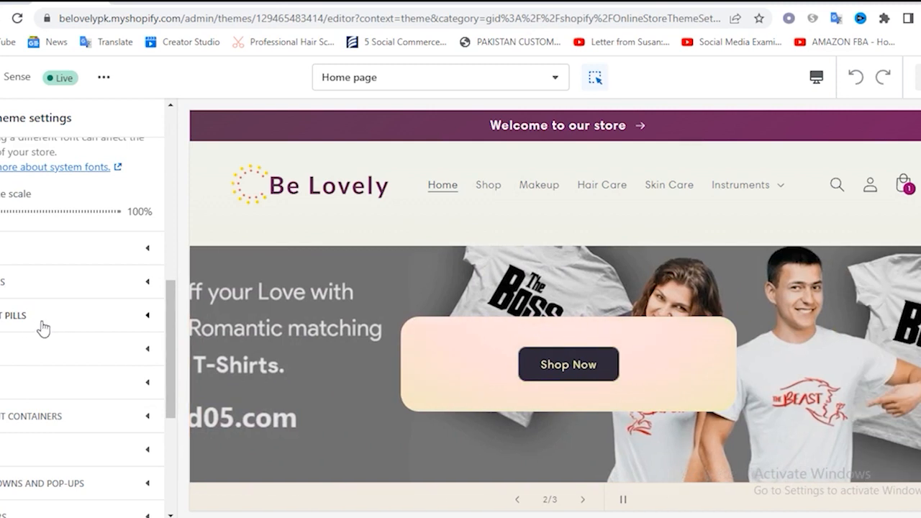
Look over the variant pills shadow settings and the remaining theme settings categories
scroll(45, 327, down, 3)
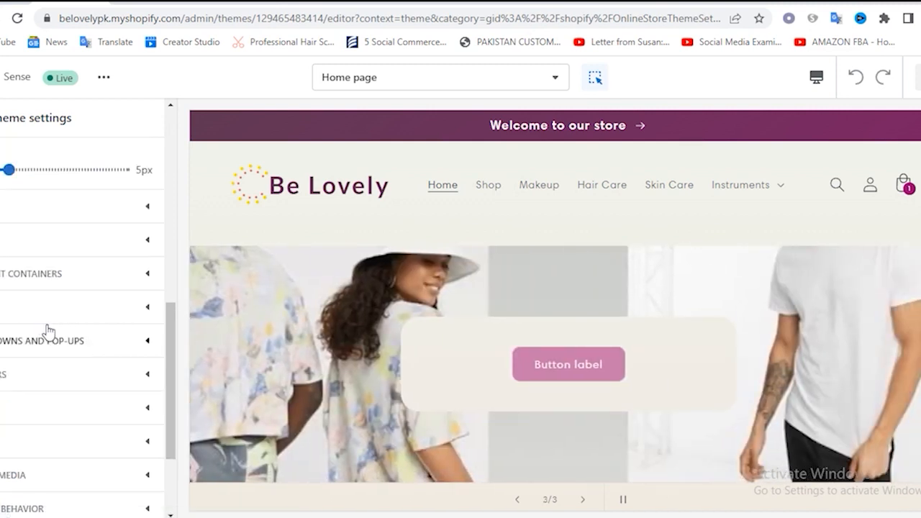
scroll(37, 252, up, 3)
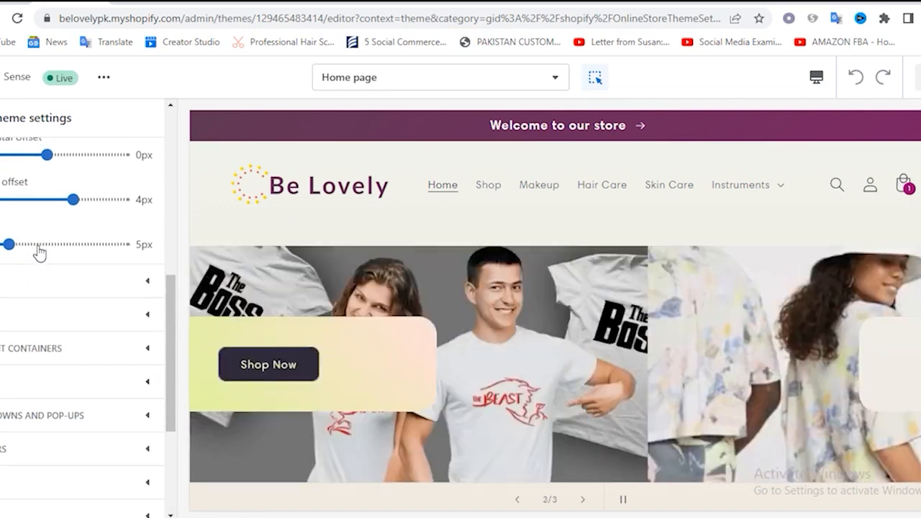
scroll(39, 253, down, 1)
scroll(40, 254, up, 2)
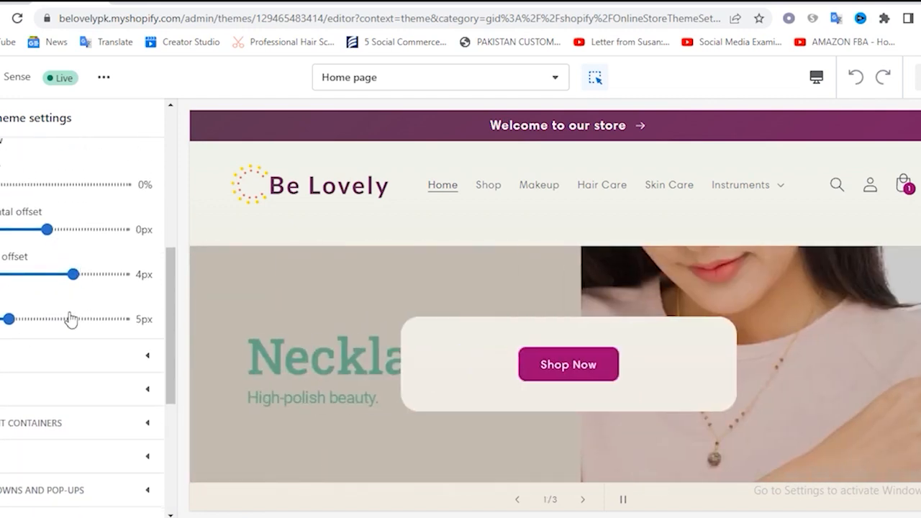
scroll(69, 318, down, 5)
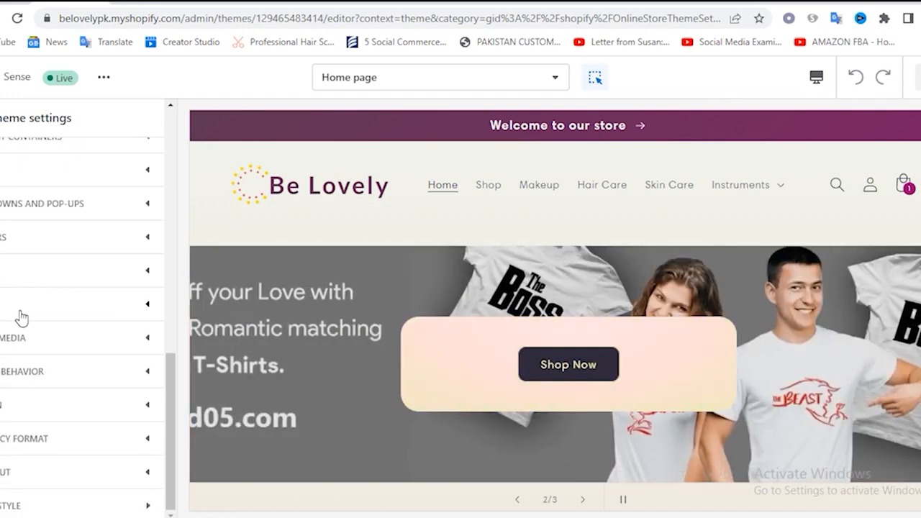
Open the social media settings and fill the Twitter account link with the sample address twitter.com/shopify
click(47, 351)
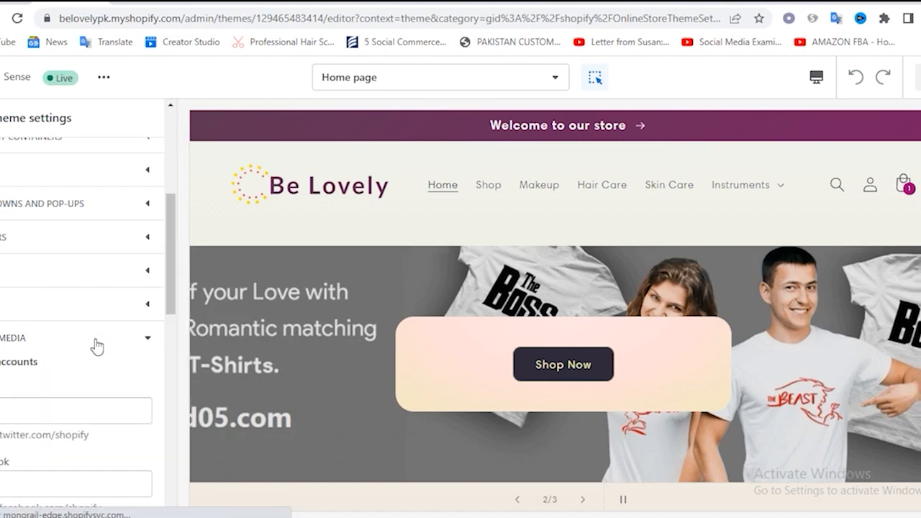
scroll(83, 369, down, 1)
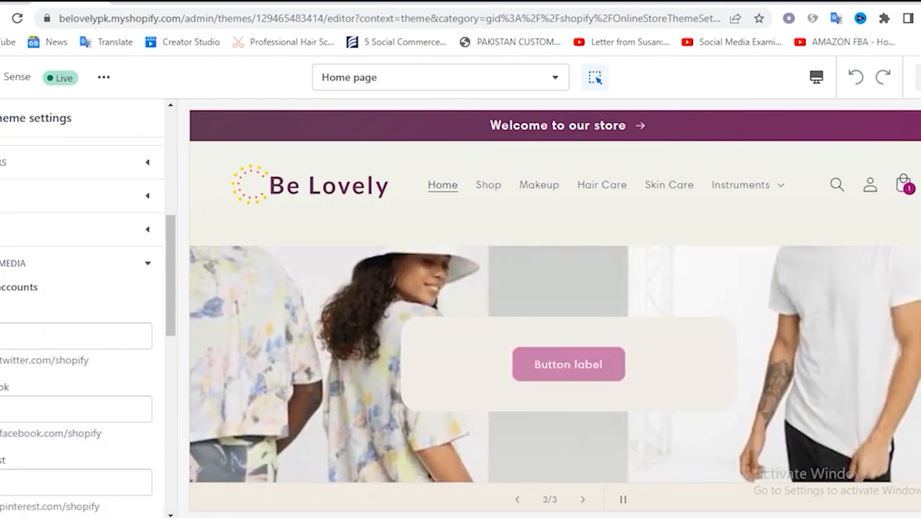
drag(2, 360, 117, 372)
key(ctrl+c)
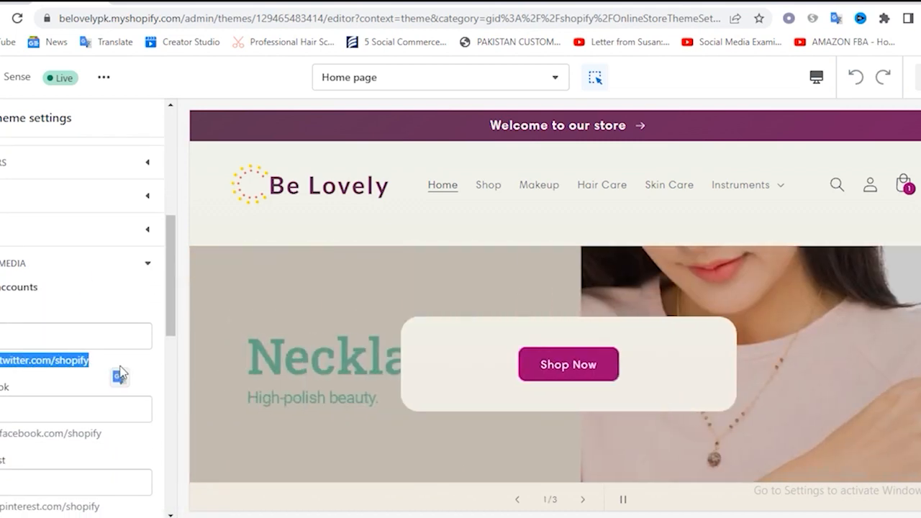
click(22, 333)
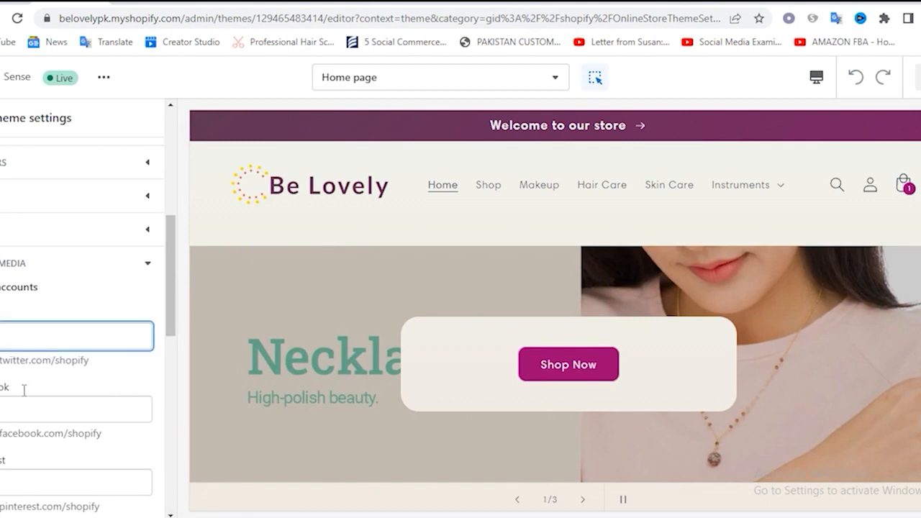
key(ctrl+v)
Fill the Facebook account link with the sample address facebook.com/shopify
scroll(51, 374, down, 1)
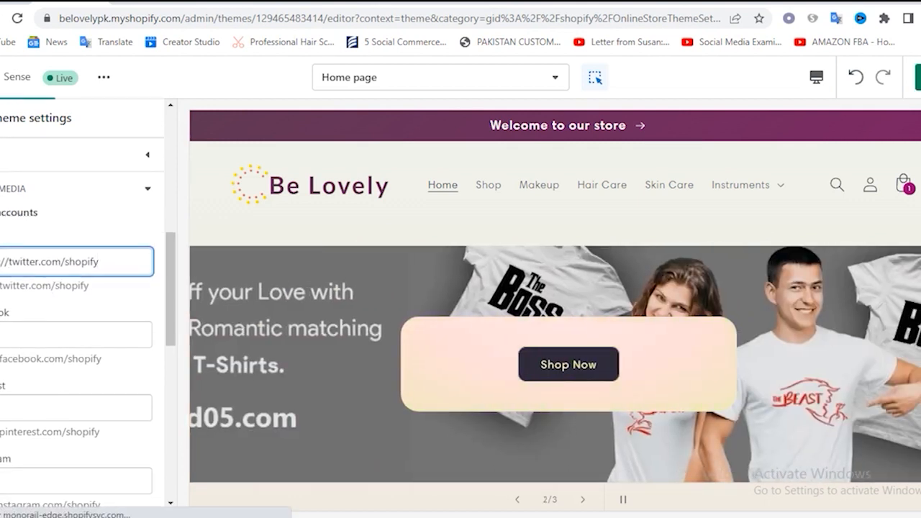
drag(1, 358, 121, 367)
key(ctrl+c)
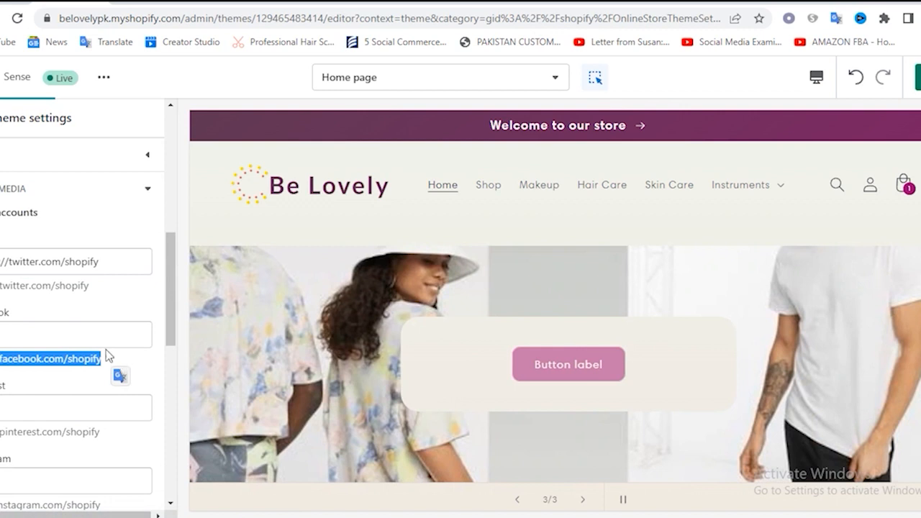
click(54, 335)
key(ctrl+v)
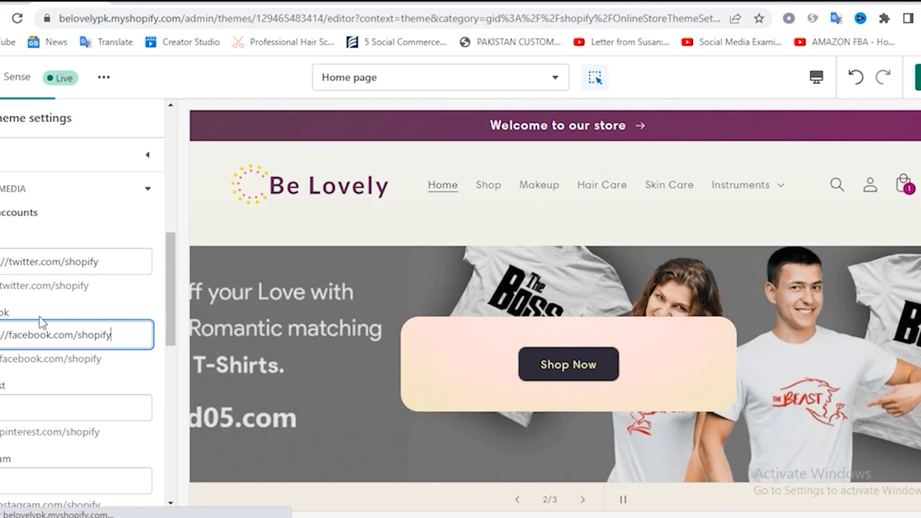
Fill the Instagram account link with the sample address instagram.com/shopify and highlight its account name part
scroll(132, 336, down, 2)
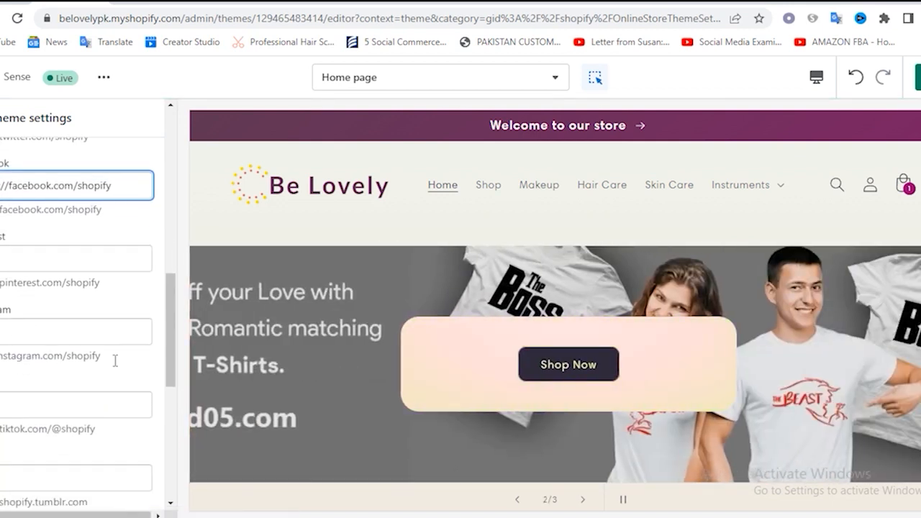
triple_click(115, 361)
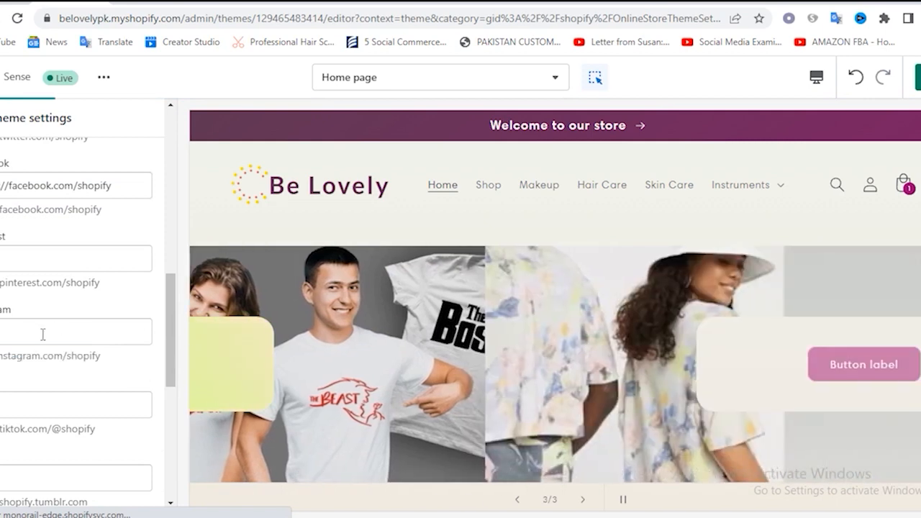
click(43, 333)
text(https://instagram.com/shopify)
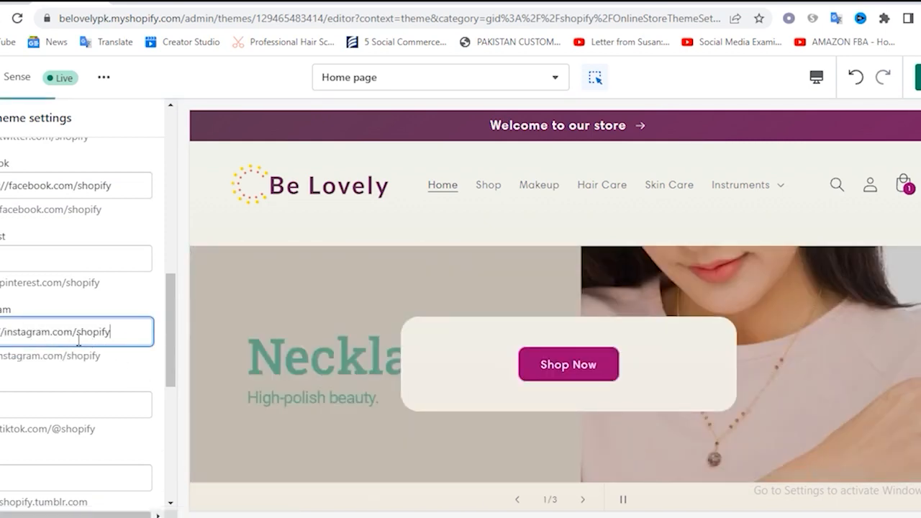
drag(77, 336, 130, 339)
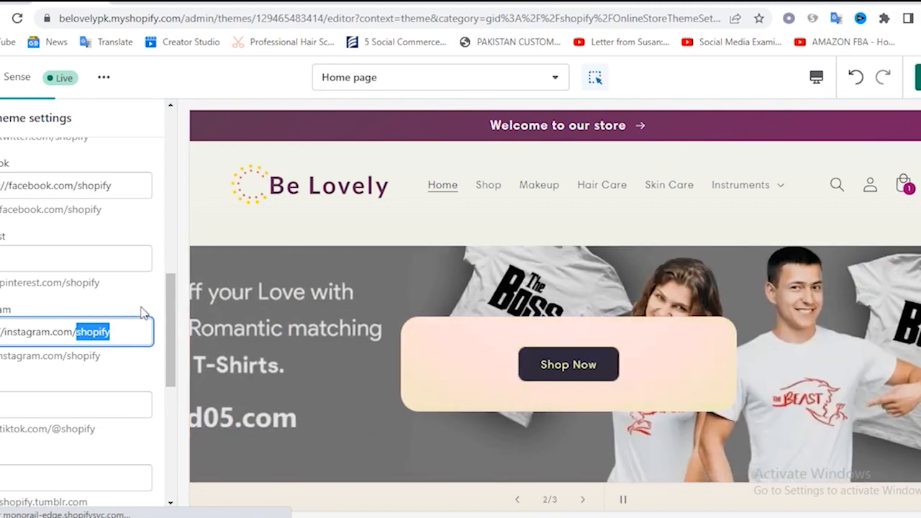
click(117, 332)
scroll(118, 338, down, 3)
scroll(118, 338, down, 3)
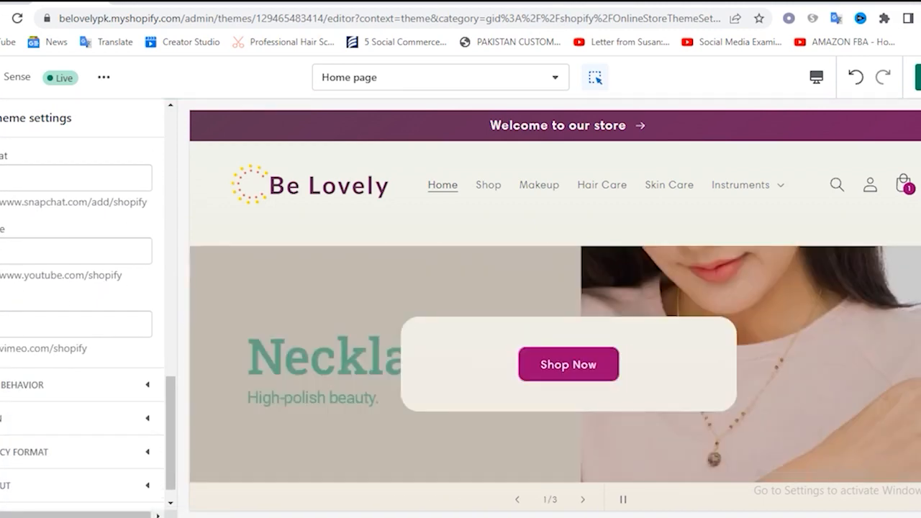
drag(2, 276, 134, 280)
key(ctrl+c)
click(76, 250)
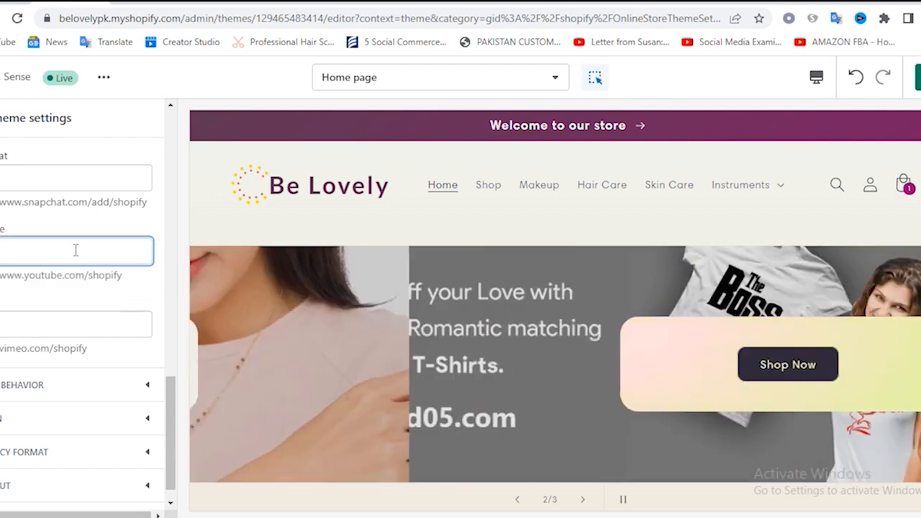
key(ctrl+v)
scroll(122, 319, down, 1)
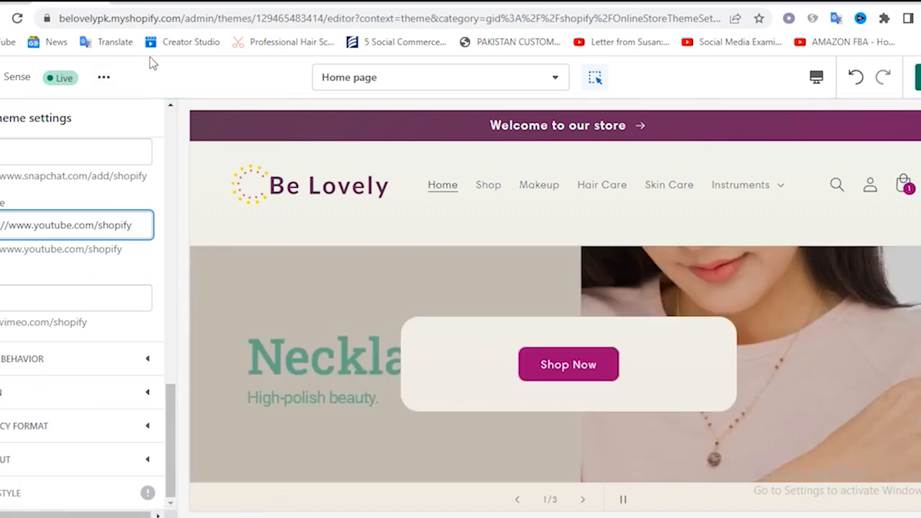
View the storefront at belovelypk.myshopify.com in its browser tab and return to the theme editor
click(142, 18)
text(belovelypk)
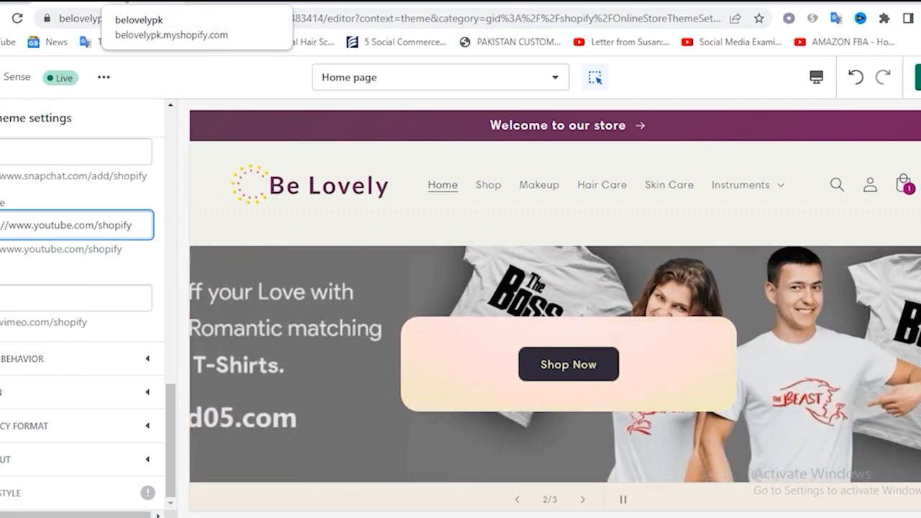
key(Return)
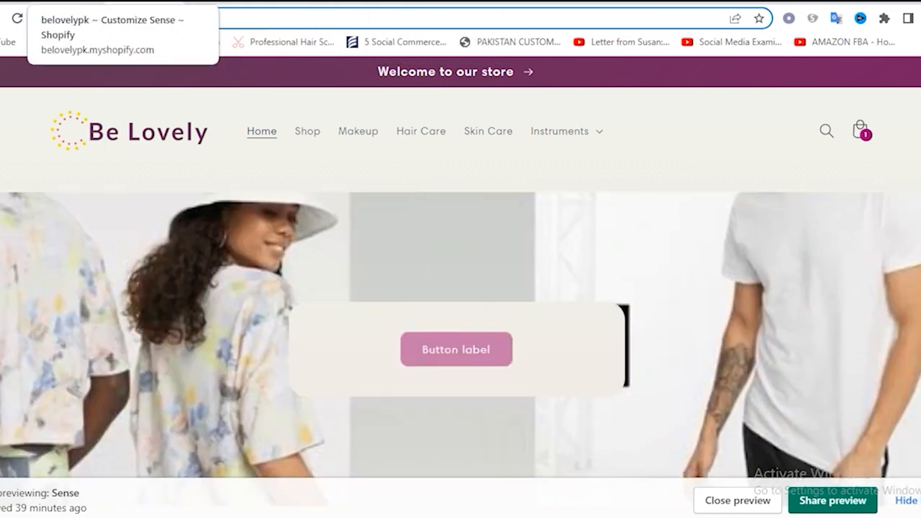
click(43, 3)
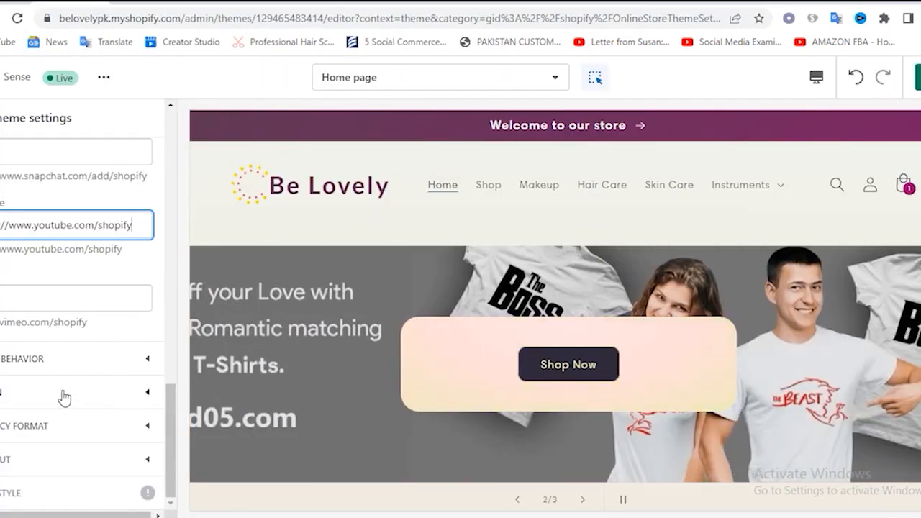
Set the favicon image to the Be Lovely logo from the image library
click(65, 394)
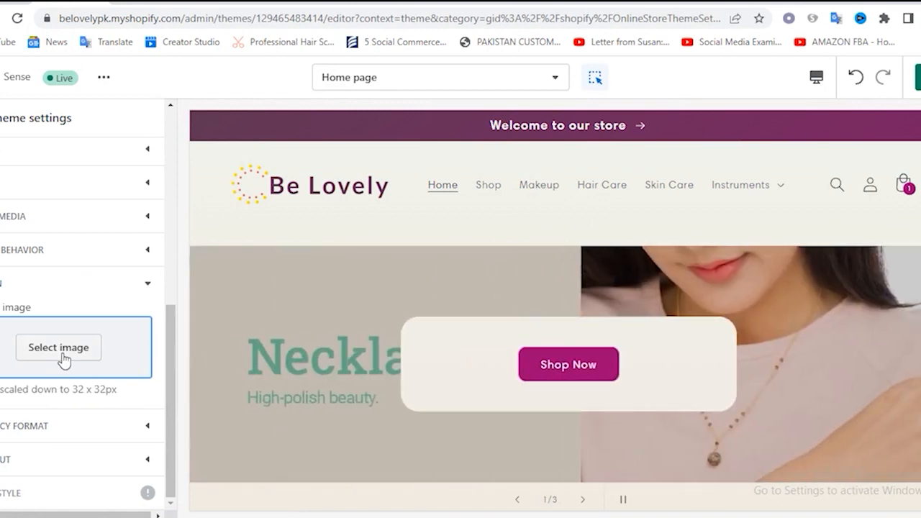
click(62, 360)
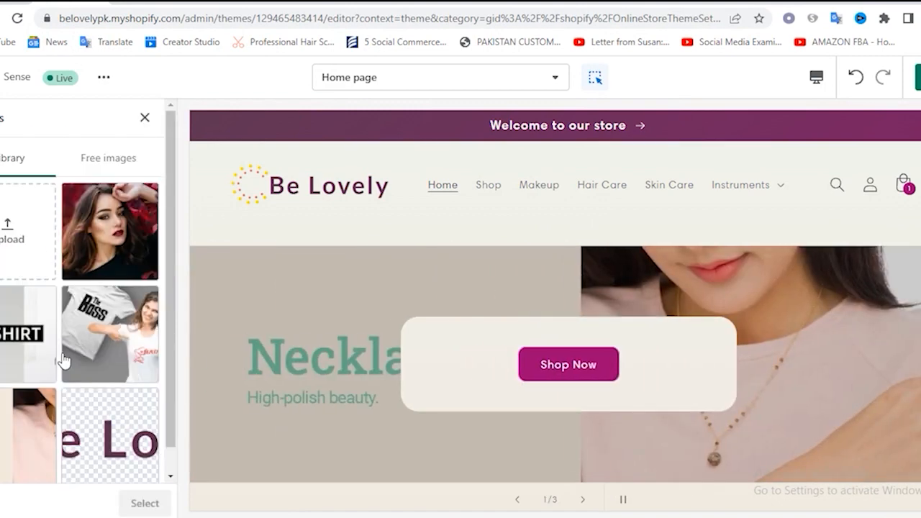
click(10, 251)
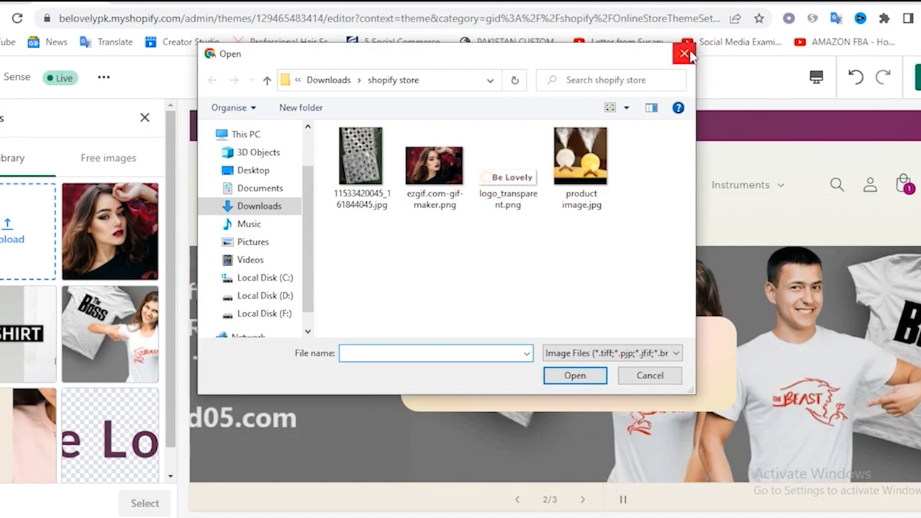
click(688, 55)
click(108, 440)
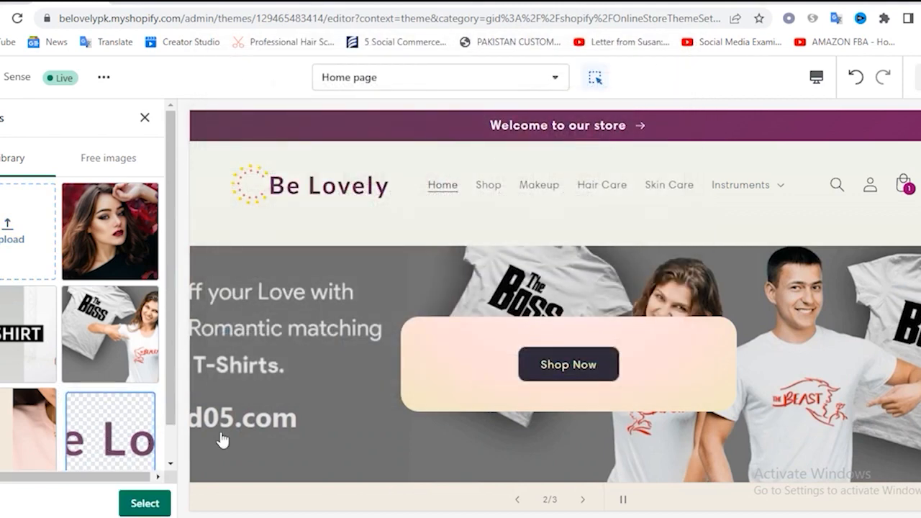
click(144, 503)
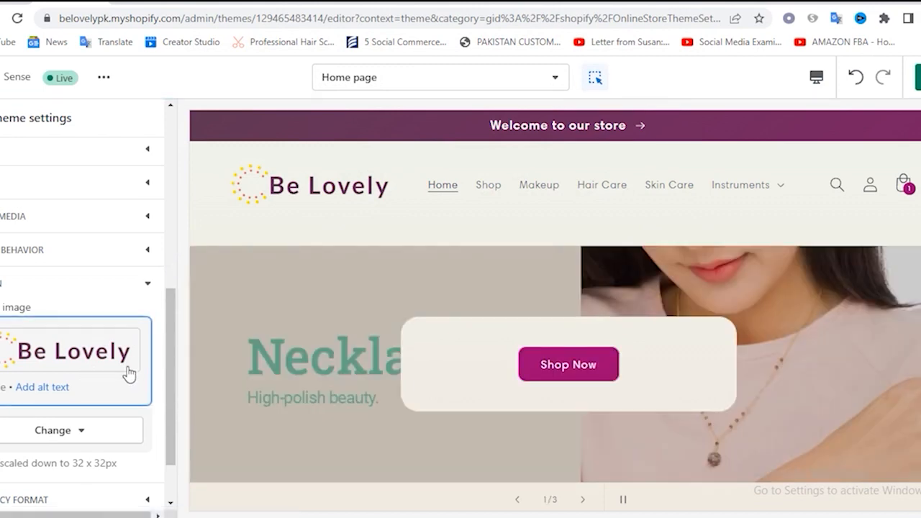
Examine the checkout image, typography and color settings, and the available choices in the theme settings section just above Social Media
scroll(65, 387, down, 1)
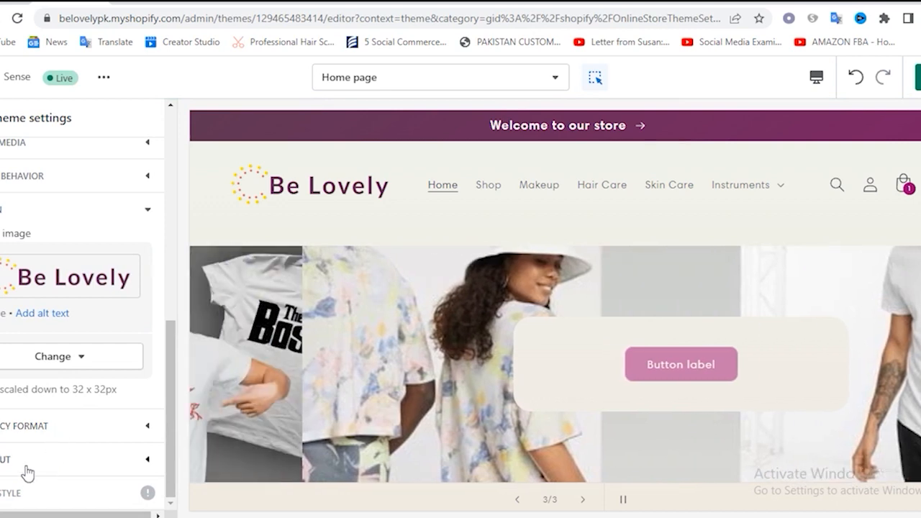
click(24, 464)
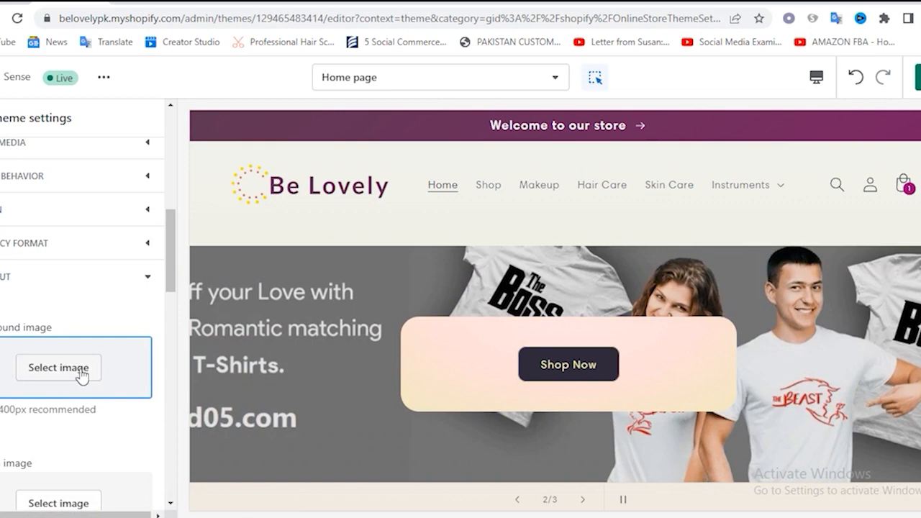
scroll(71, 446, down, 2)
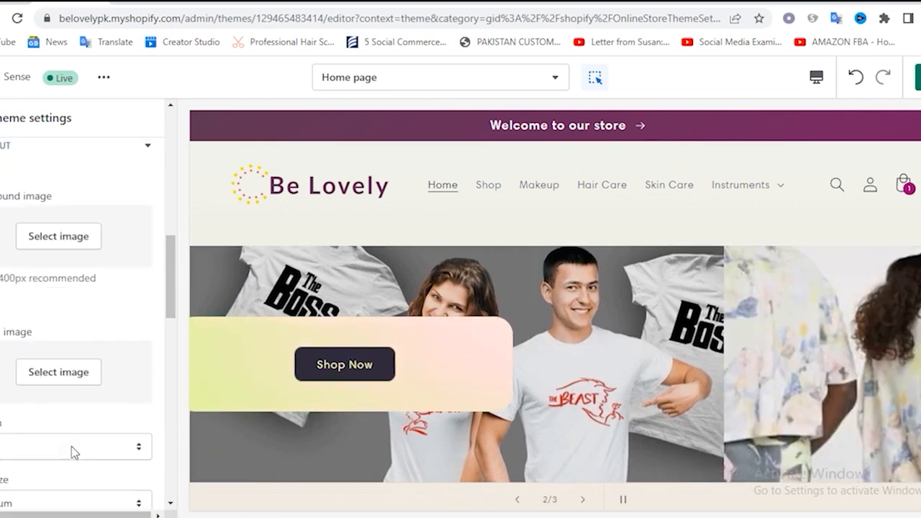
scroll(72, 446, down, 5)
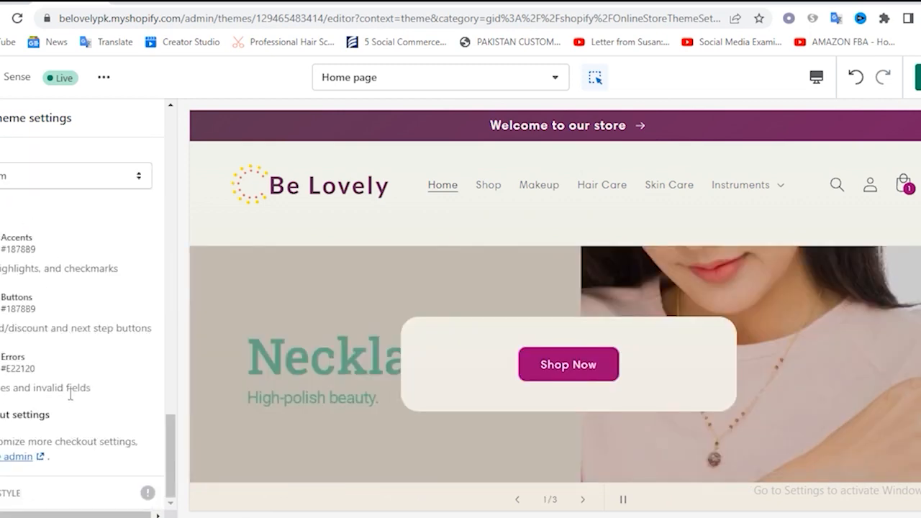
scroll(70, 395, up, 5)
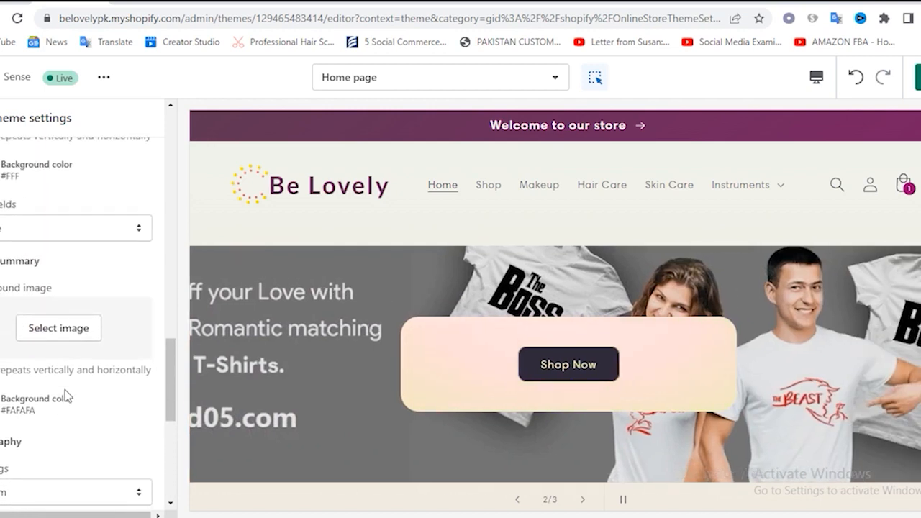
scroll(68, 396, up, 1)
click(12, 291)
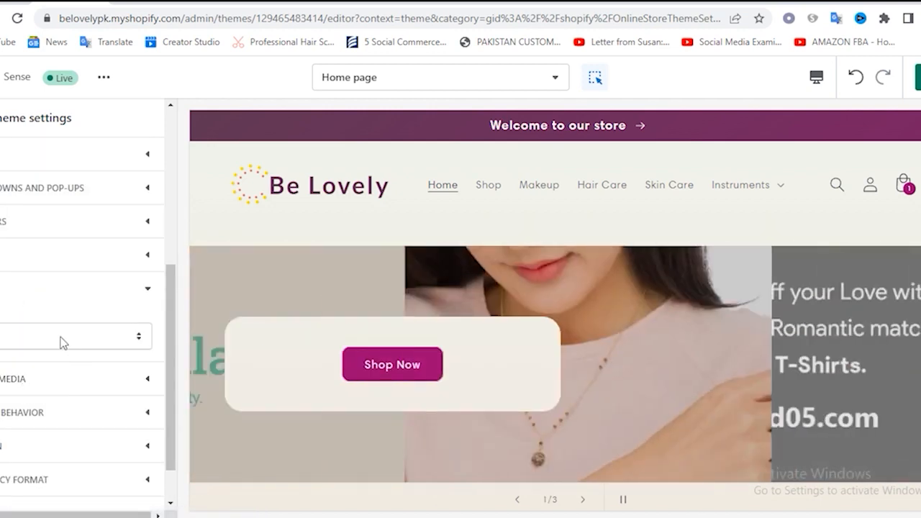
scroll(61, 343, down, 1)
click(72, 289)
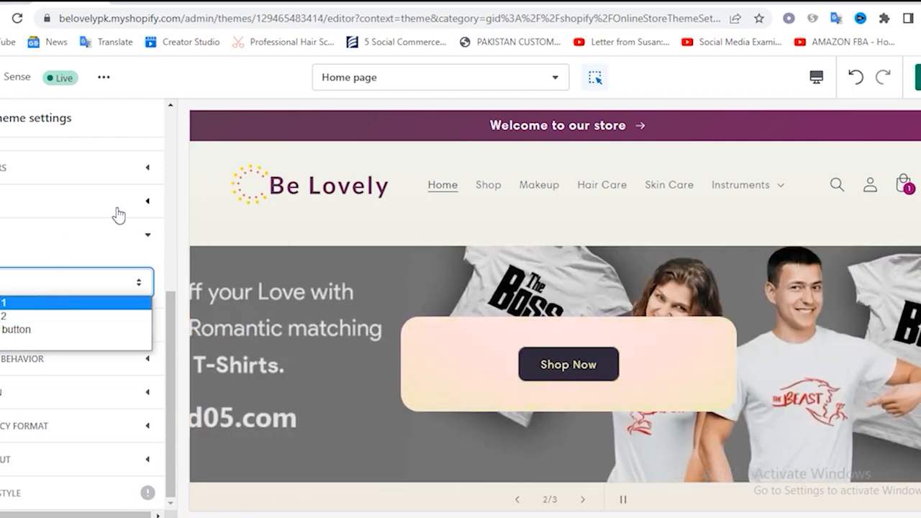
Save the theme changes and return from the slide's settings to the home page's list of sections
click(231, 239)
click(258, 333)
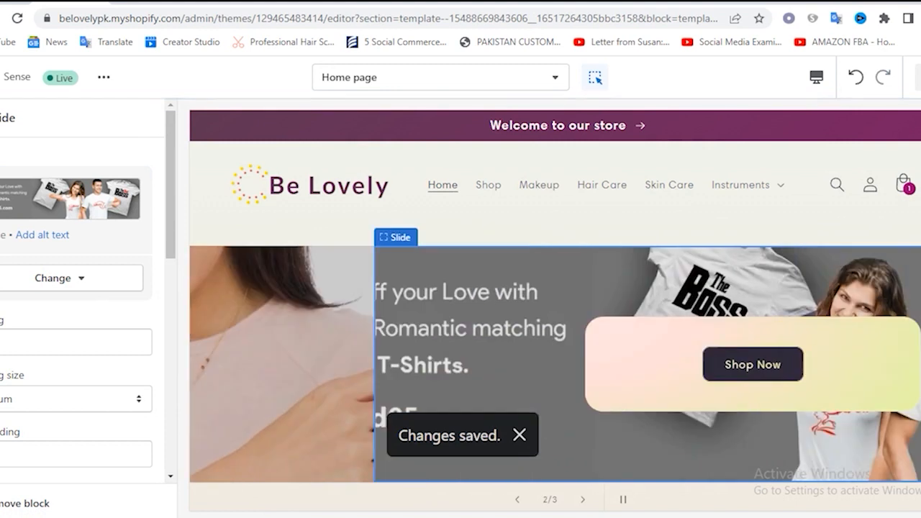
click(1, 118)
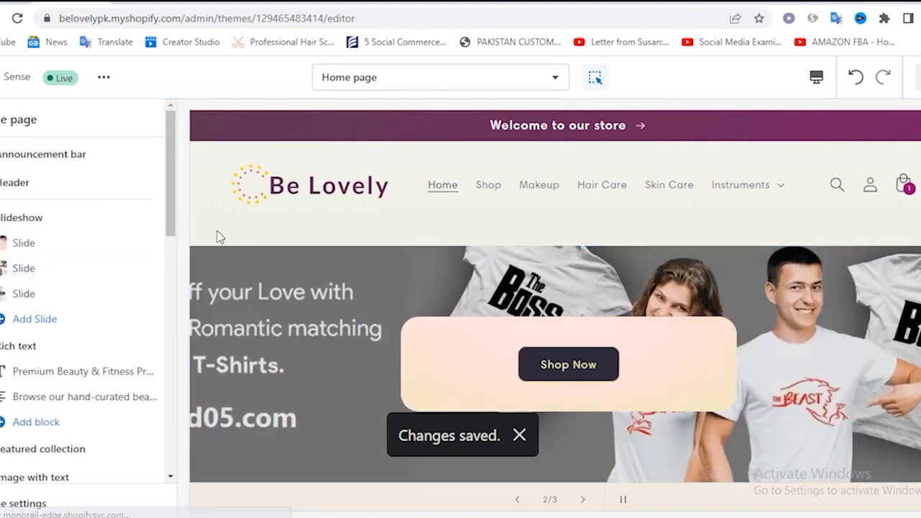